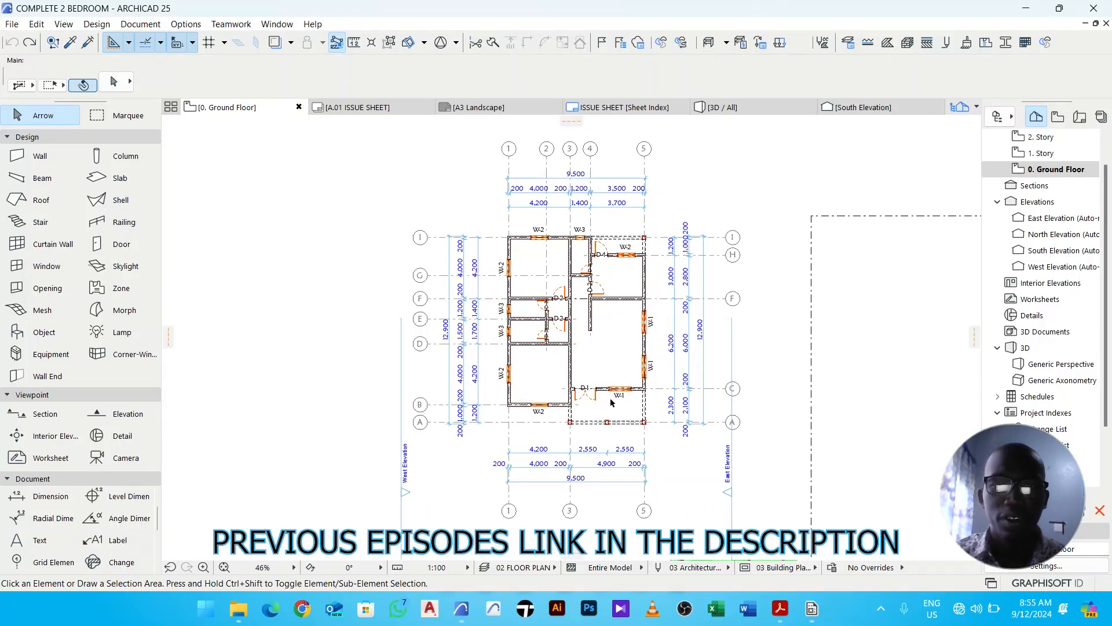
- Start the Object tool and switch the layer combination to 06 FURNITURE LAYOUT
middle_drag(628, 380, 585, 375)
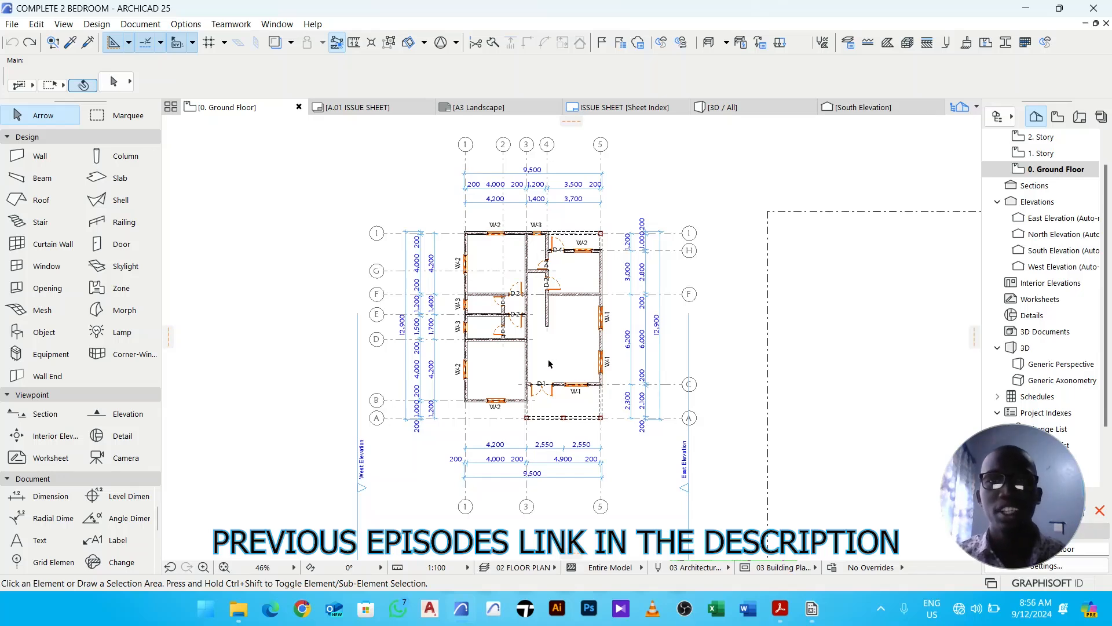
scroll(513, 236, up, 3)
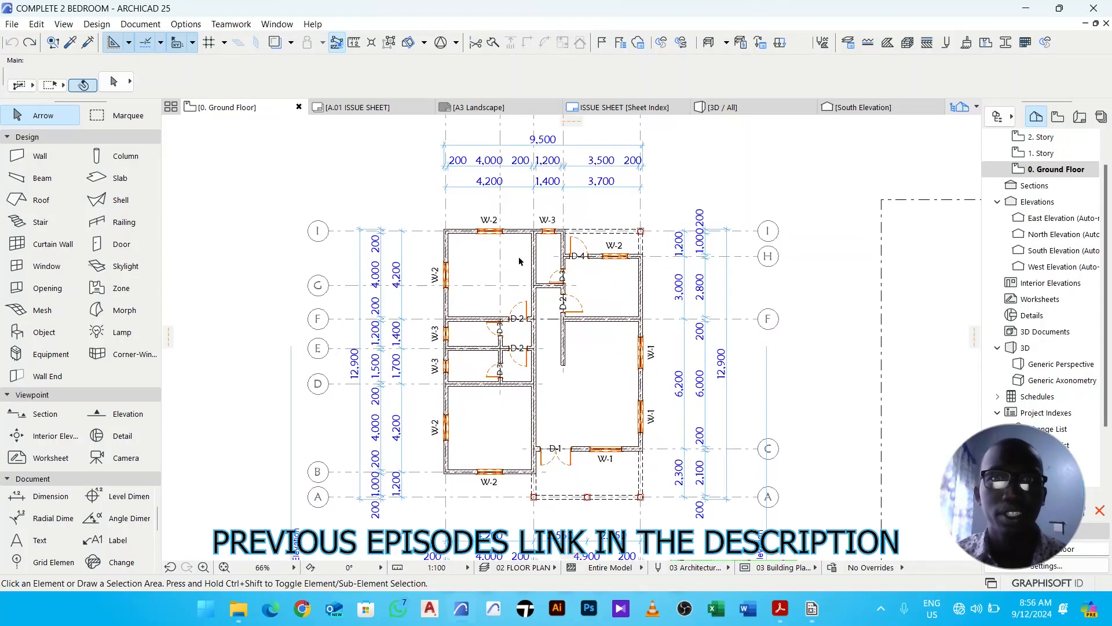
middle_drag(525, 277, 471, 276)
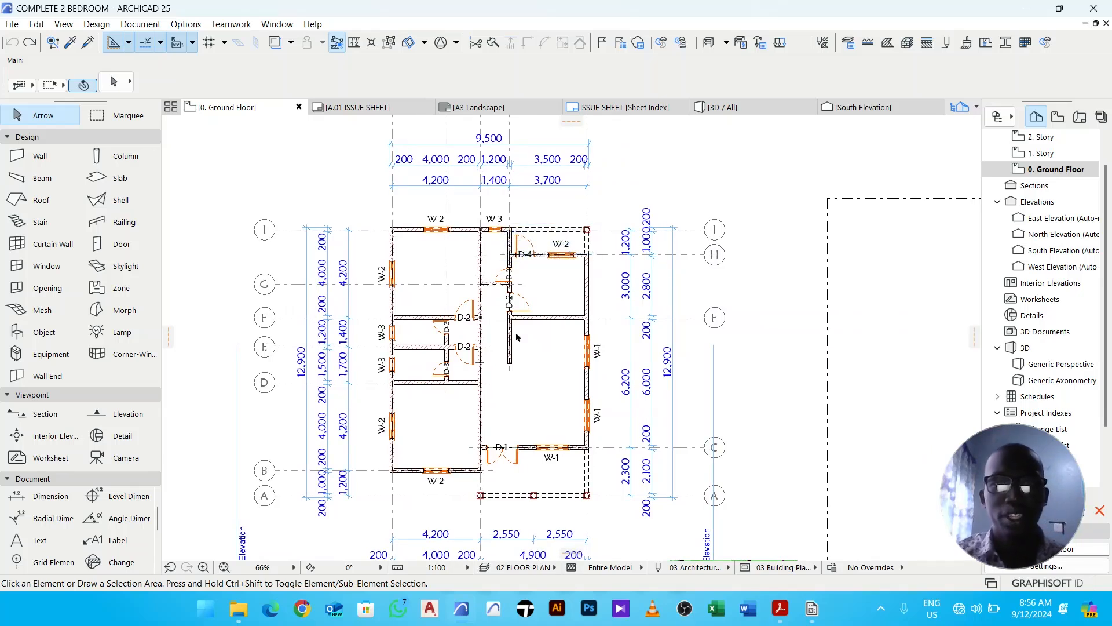
middle_drag(519, 373, 541, 359)
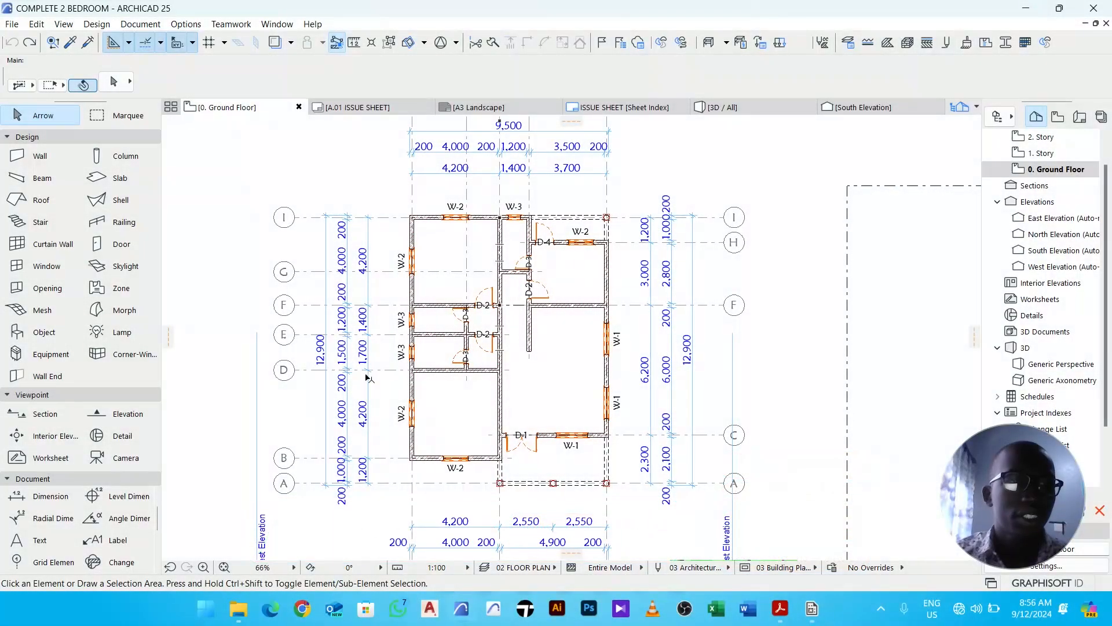
click(45, 332)
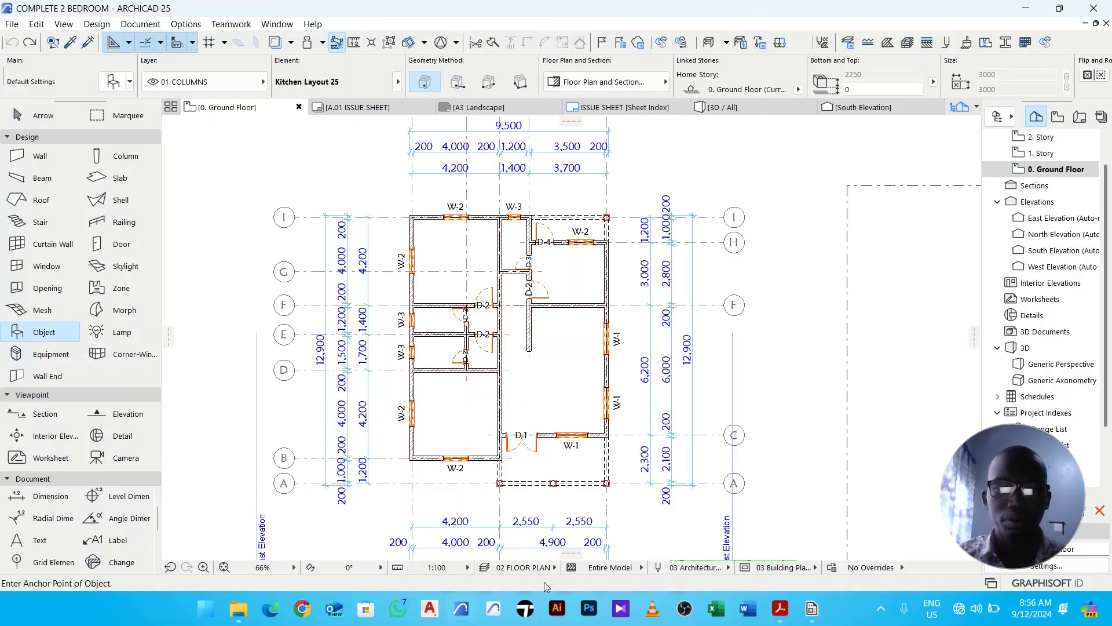
click(525, 567)
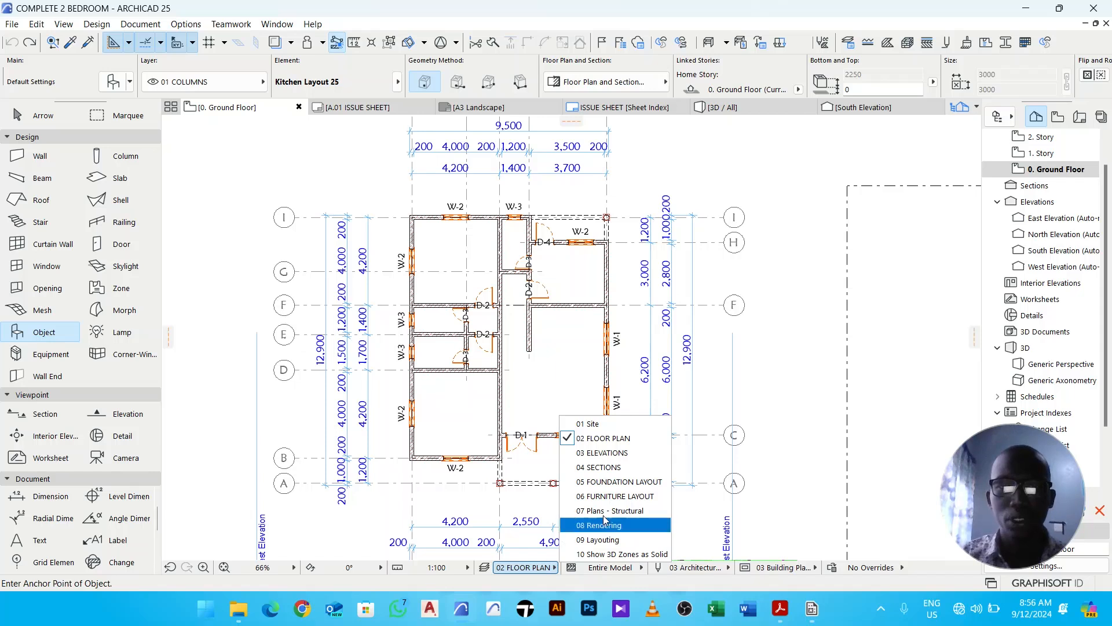
click(654, 496)
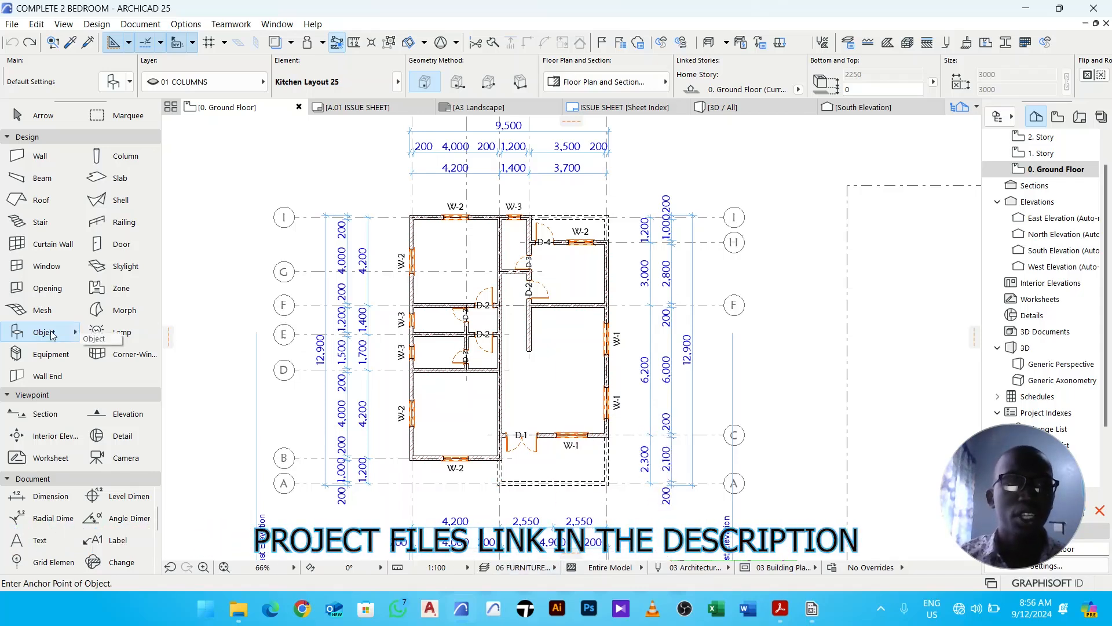
- Put the object on layer 01 FURNITURES and pick Kitchen Layout 25 from a library search for kitch
click(191, 82)
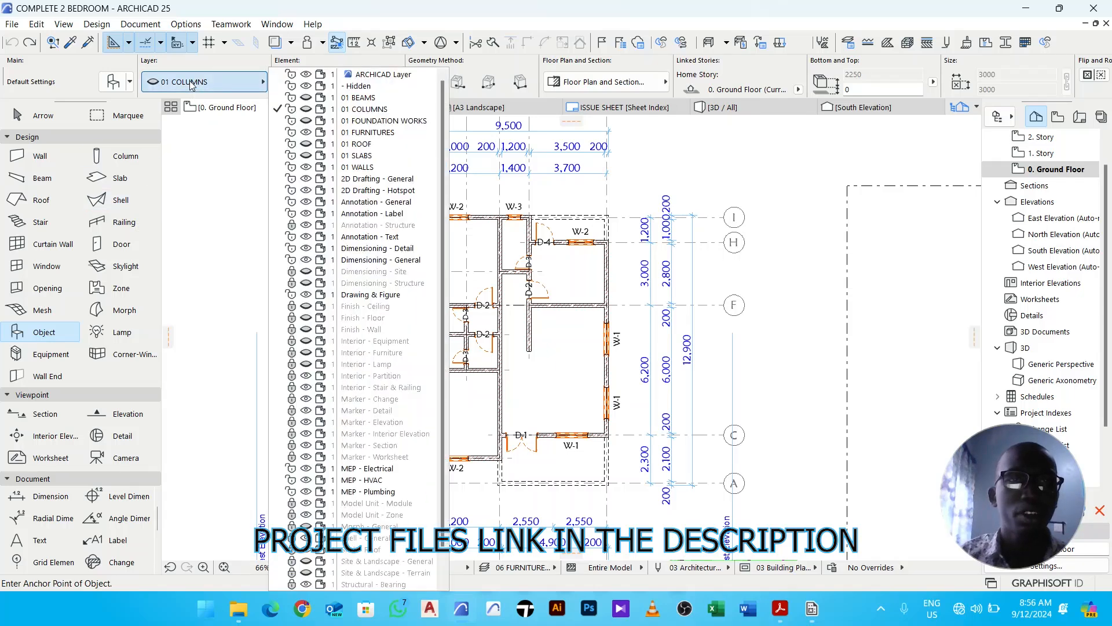
click(392, 133)
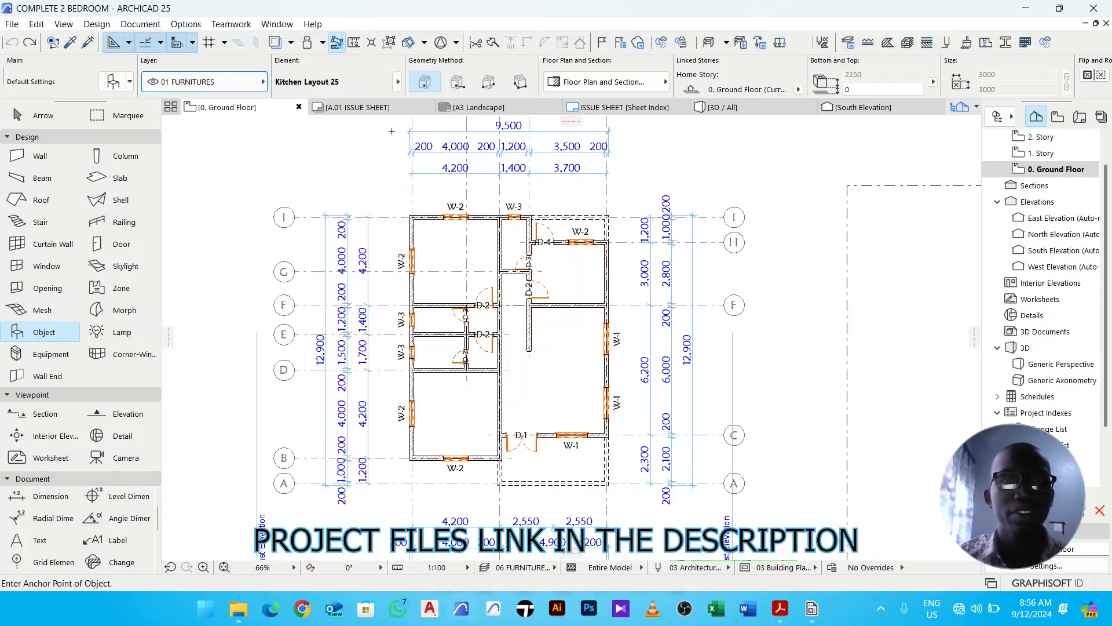
click(119, 88)
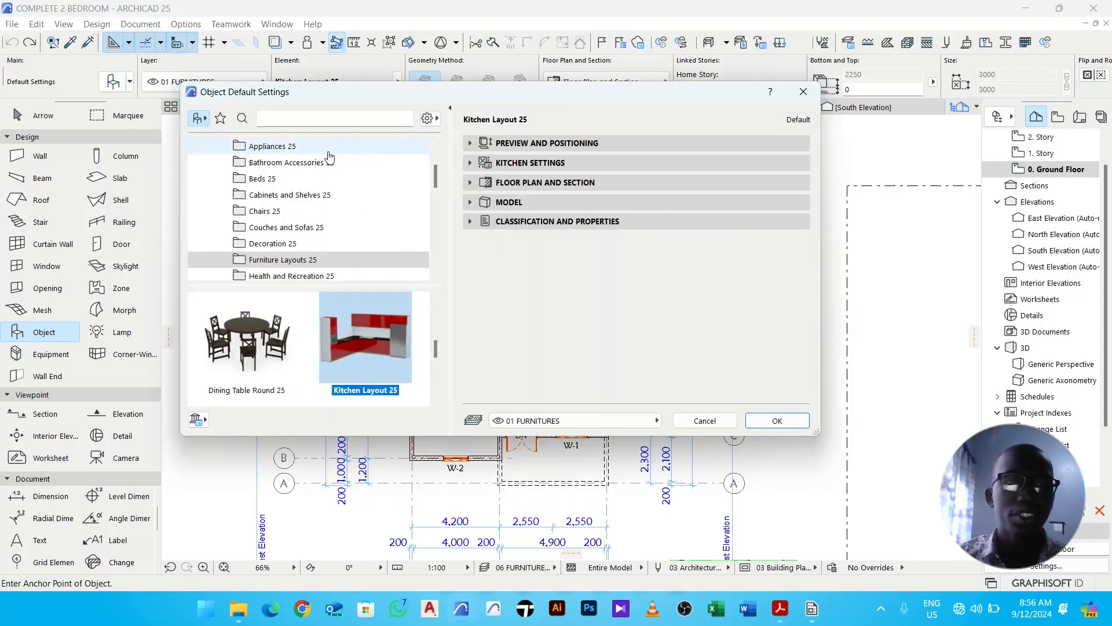
click(318, 119)
text(kitch)
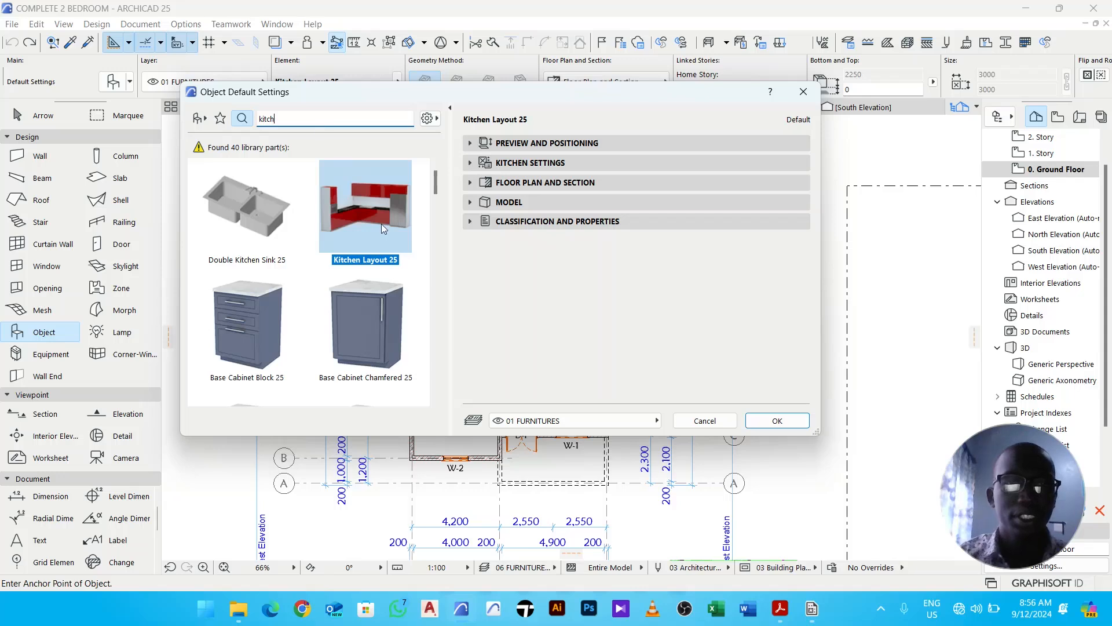
click(367, 212)
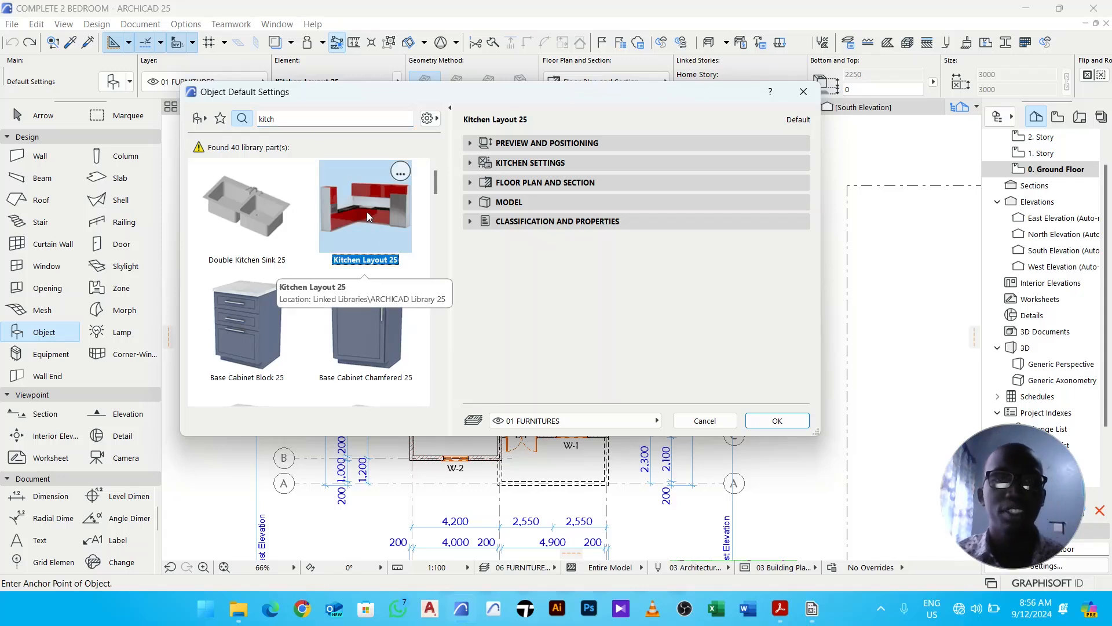
- Select the U-Shaped kitchen layout and try to set the tall cabinet count to 1
click(531, 145)
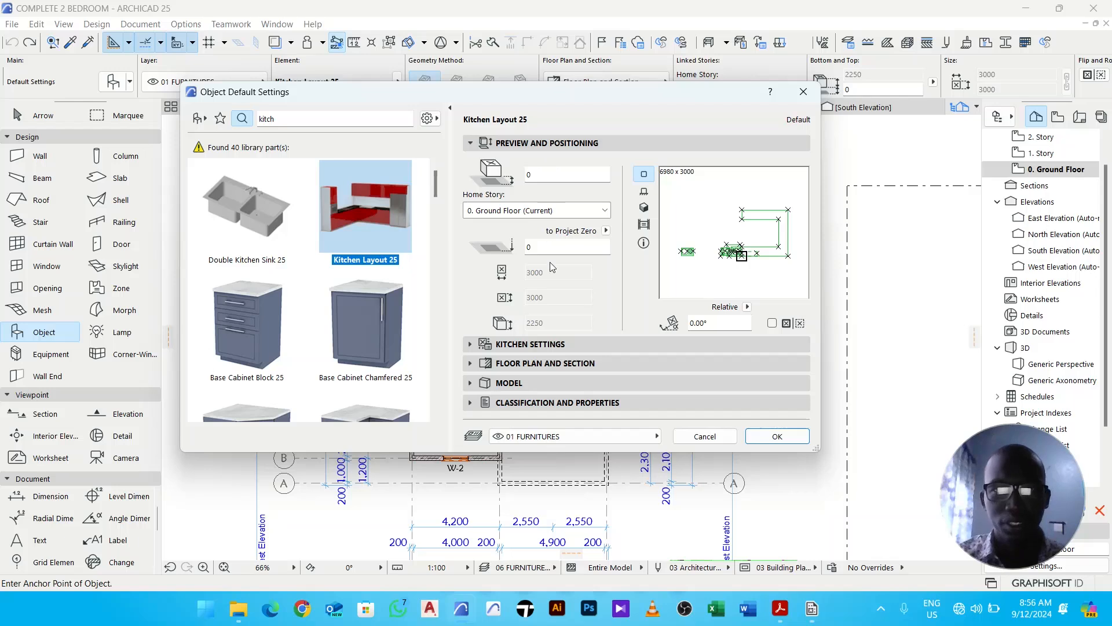
click(528, 345)
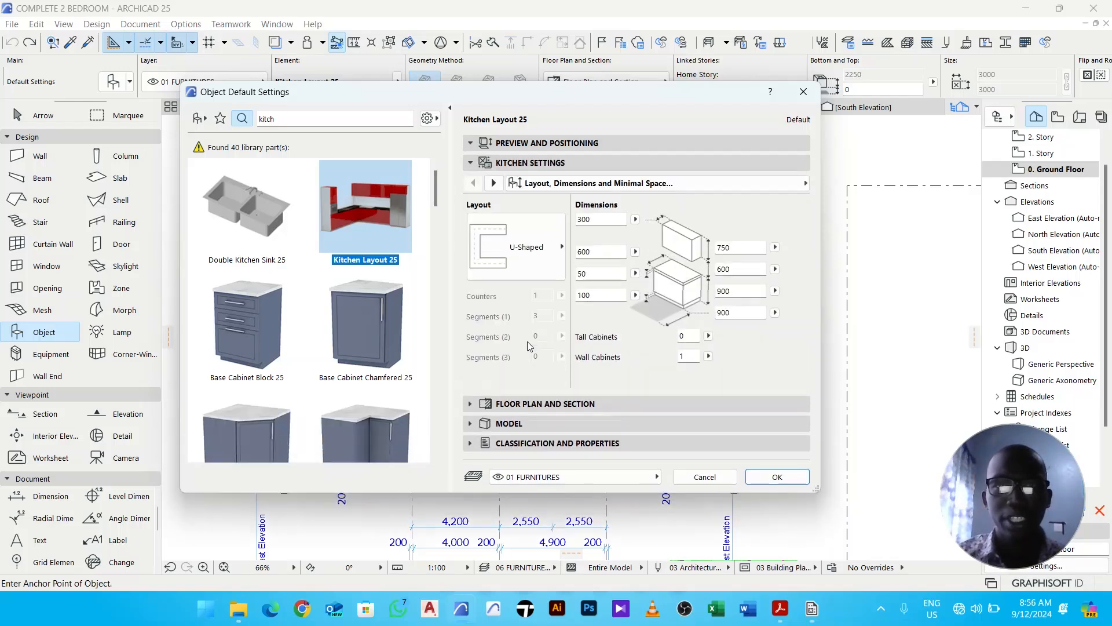
click(500, 235)
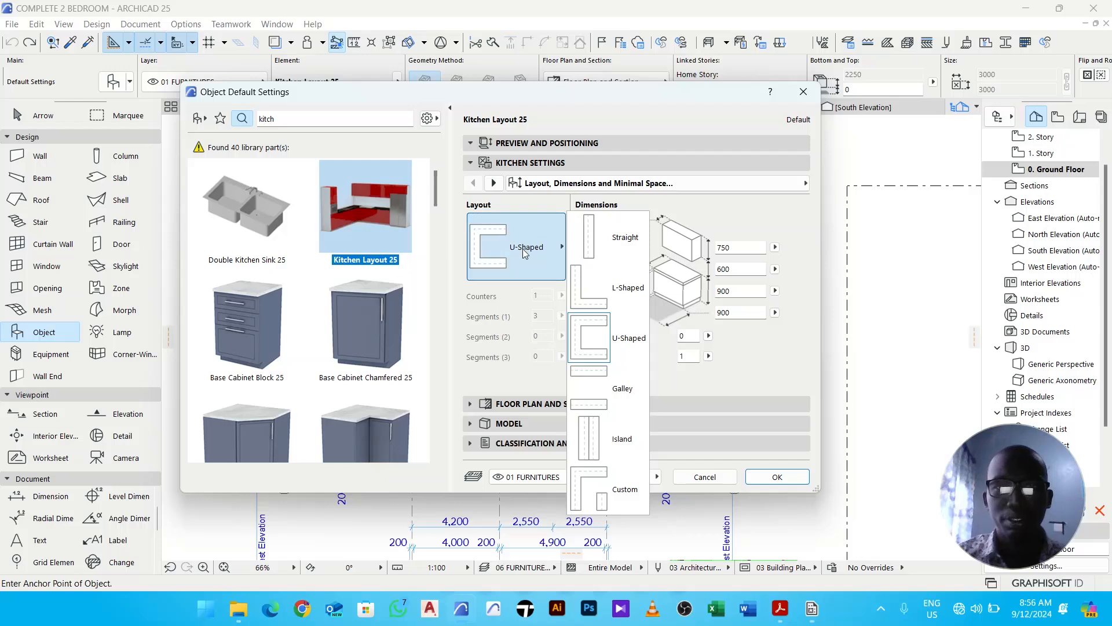
click(613, 351)
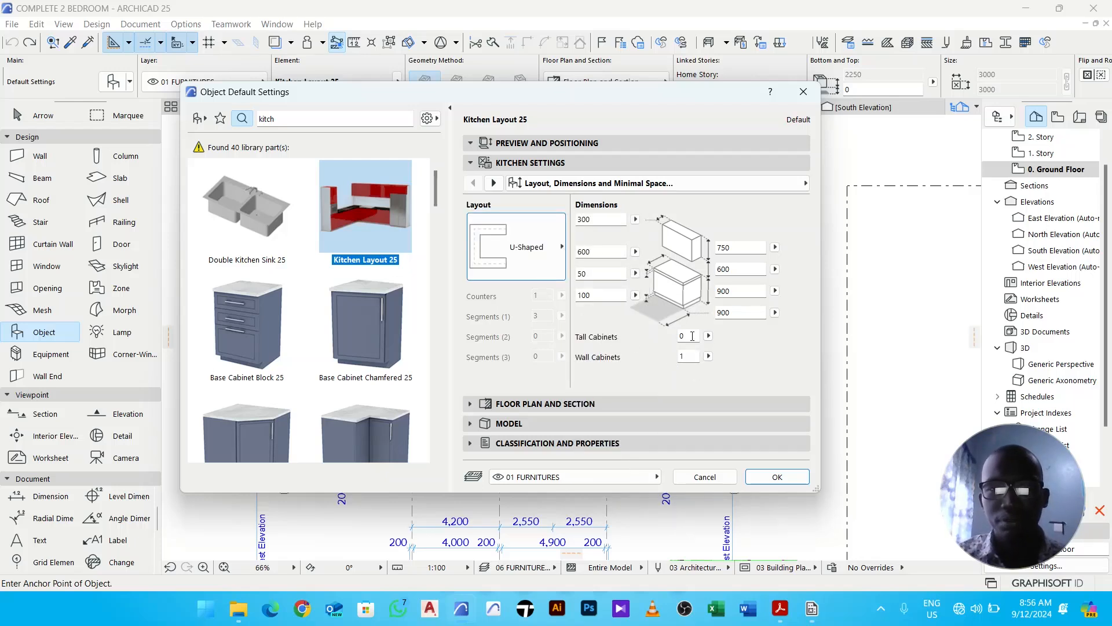
click(692, 336)
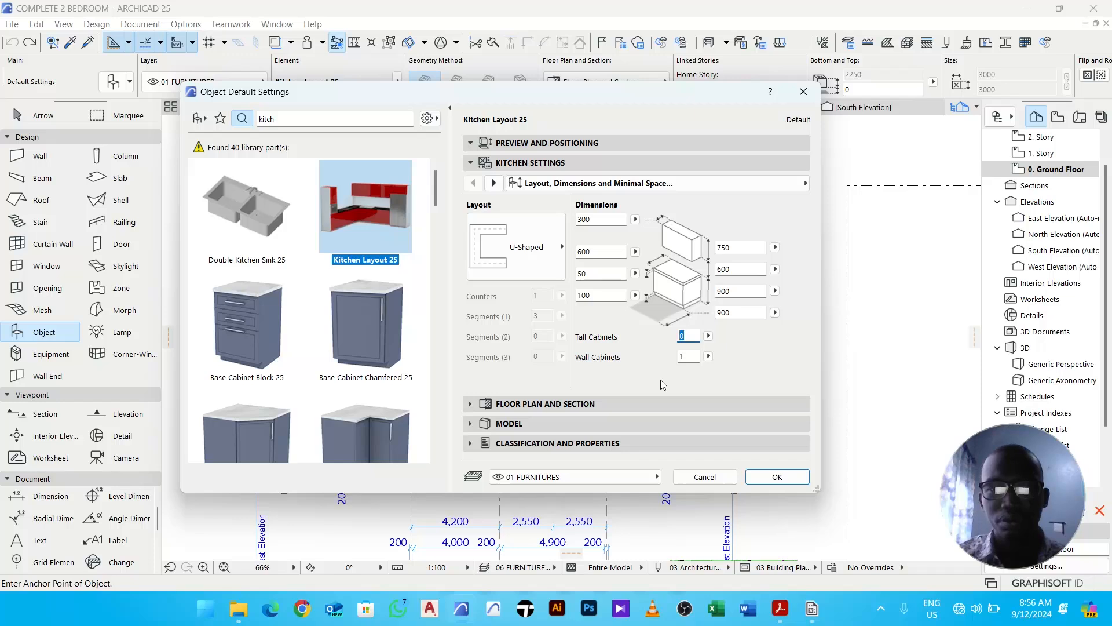
text(1)
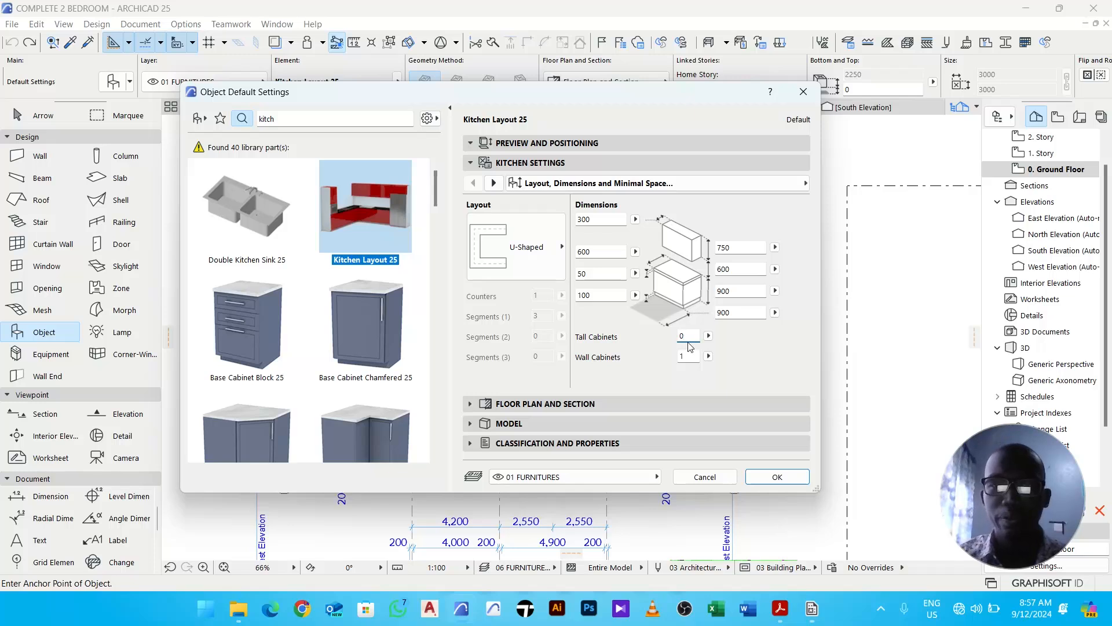
- Turn off refrigerators, dishwashers, washers and ovens in the kitchen accessories
click(494, 183)
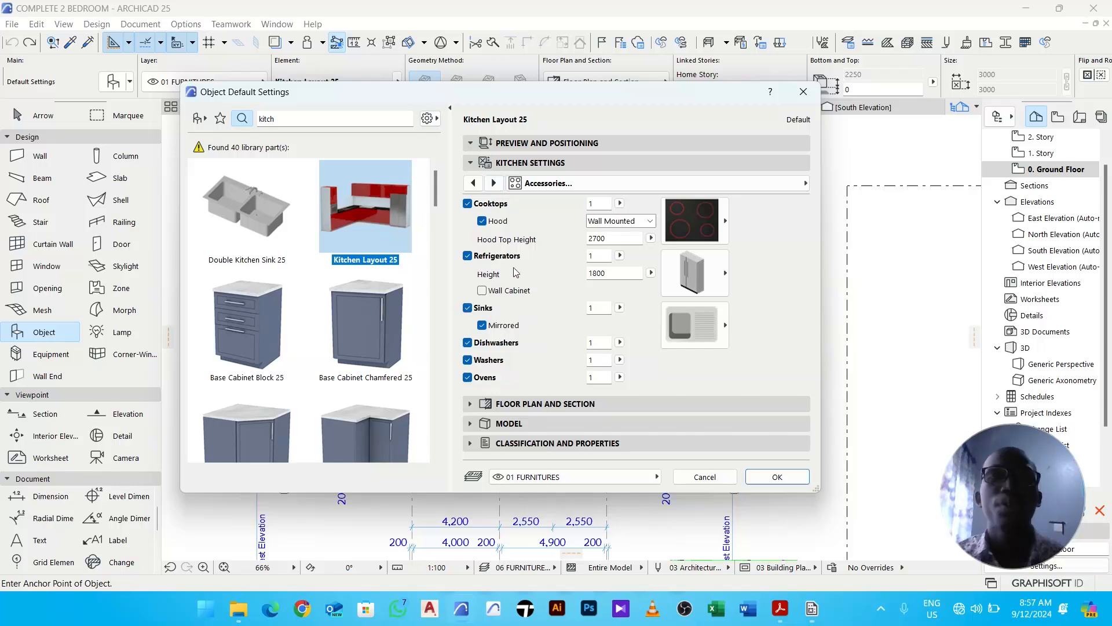
click(468, 256)
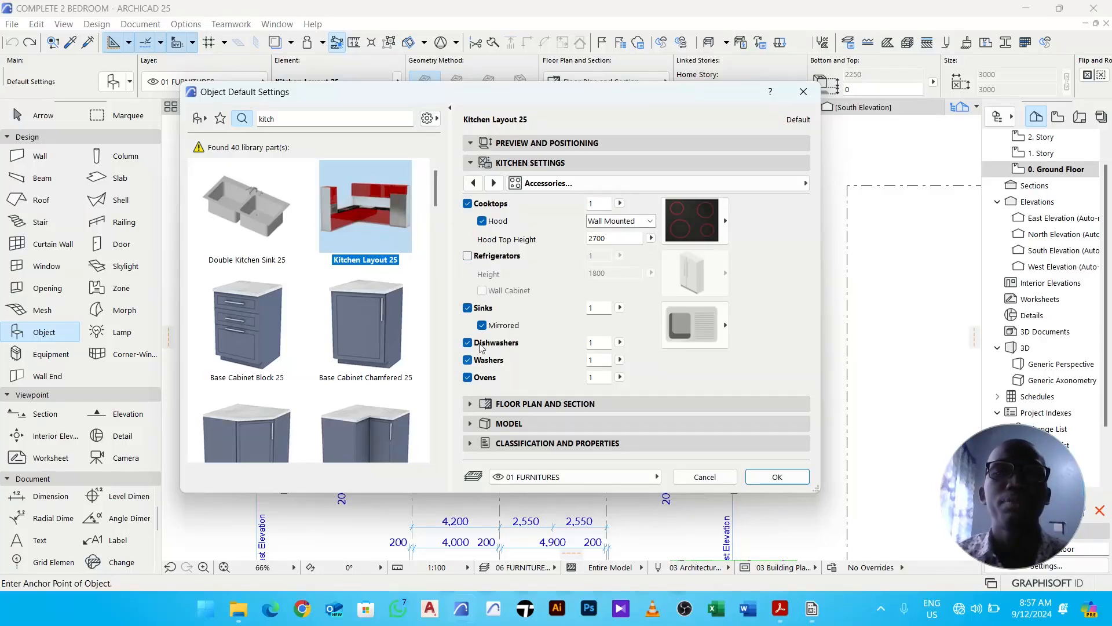
click(468, 347)
click(479, 360)
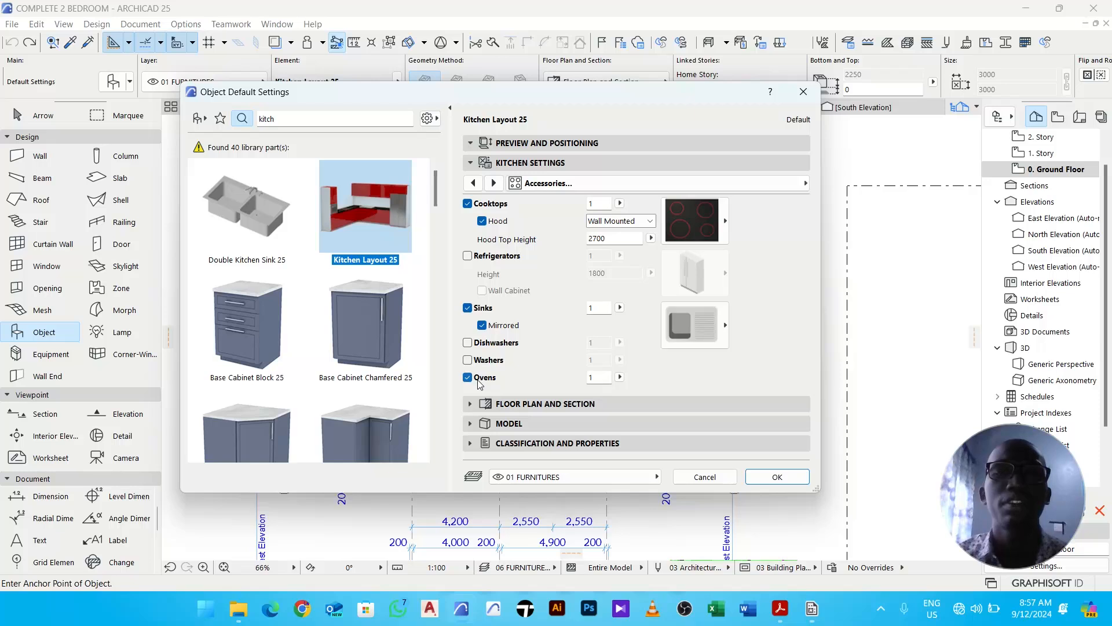
click(480, 383)
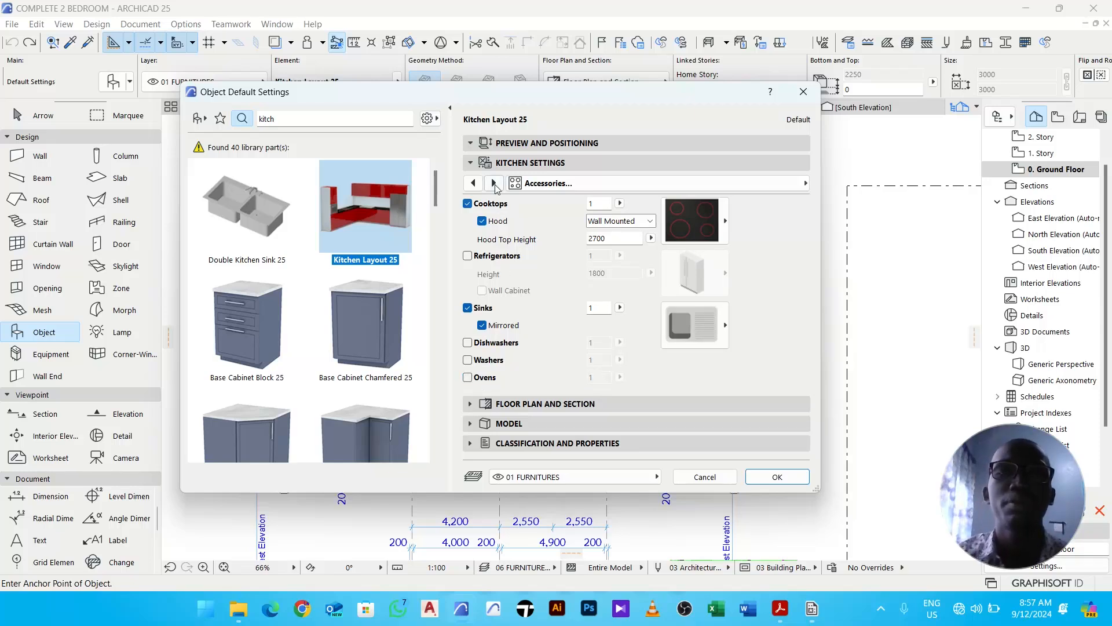
- Set the kitchen's cabinet surface to Wood - Mahogany Horizontal
click(495, 183)
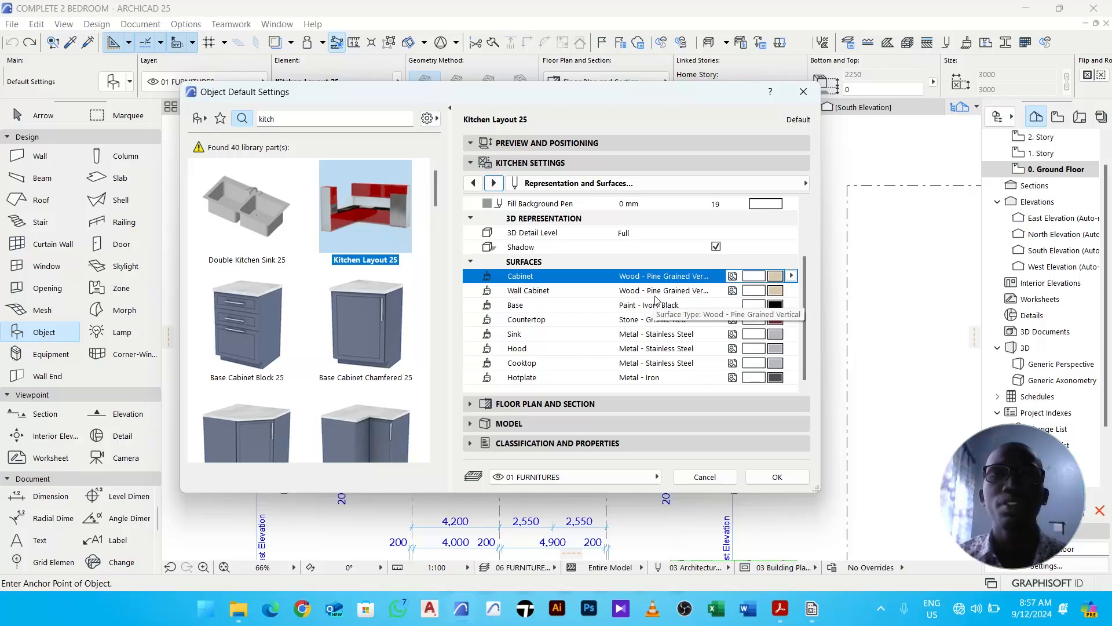
click(776, 282)
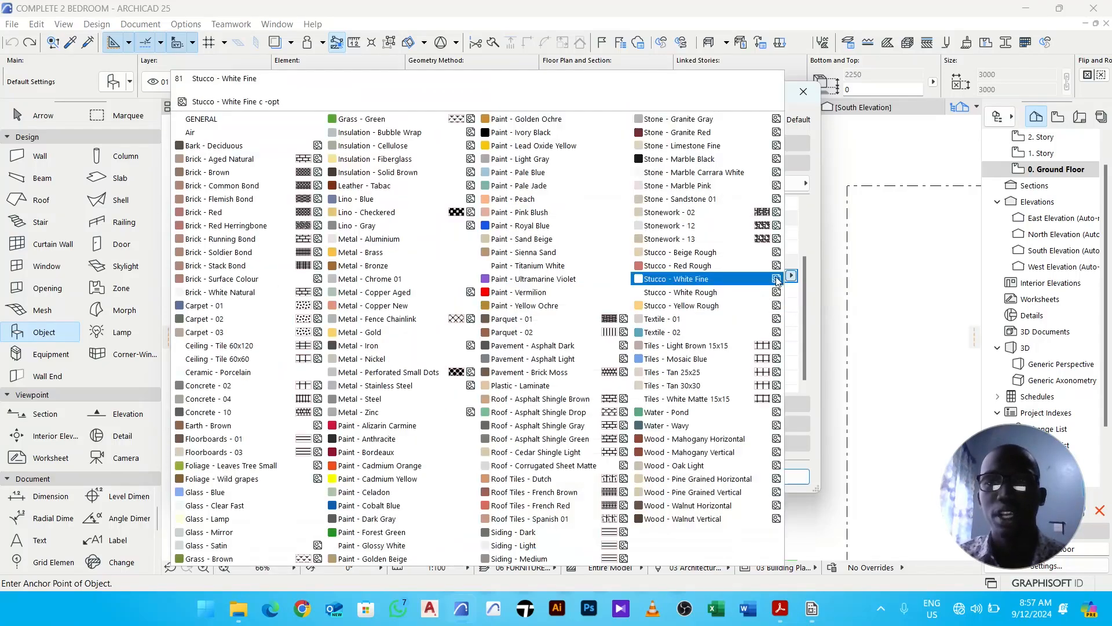
click(721, 437)
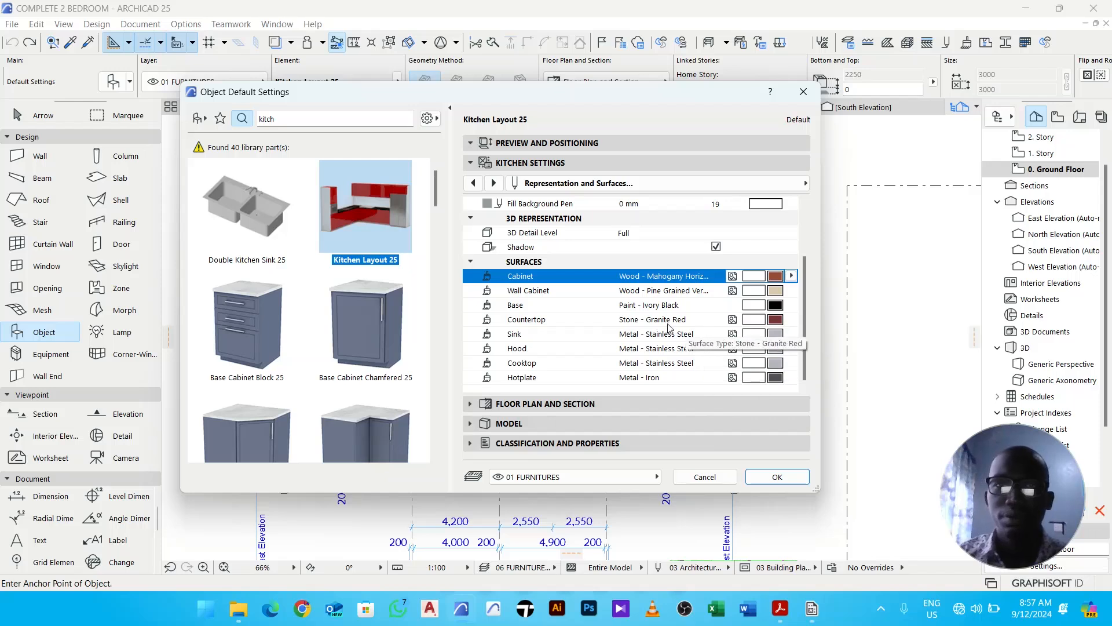
- Confirm the settings and place the kitchen layout in the upper-right room beside door D-4
click(779, 478)
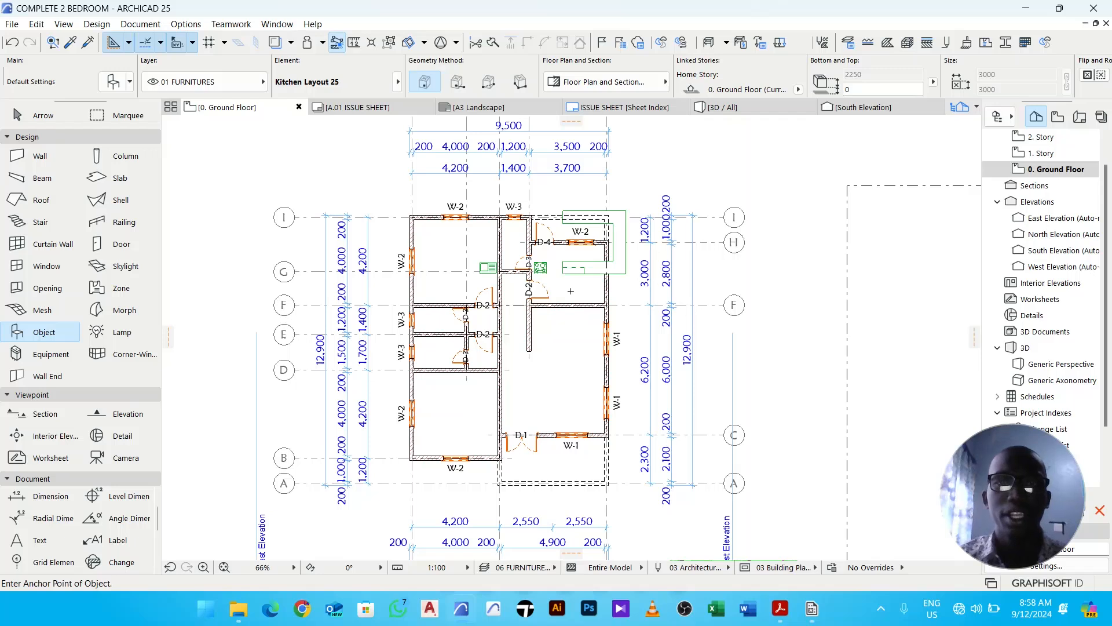
middle_drag(563, 285, 582, 298)
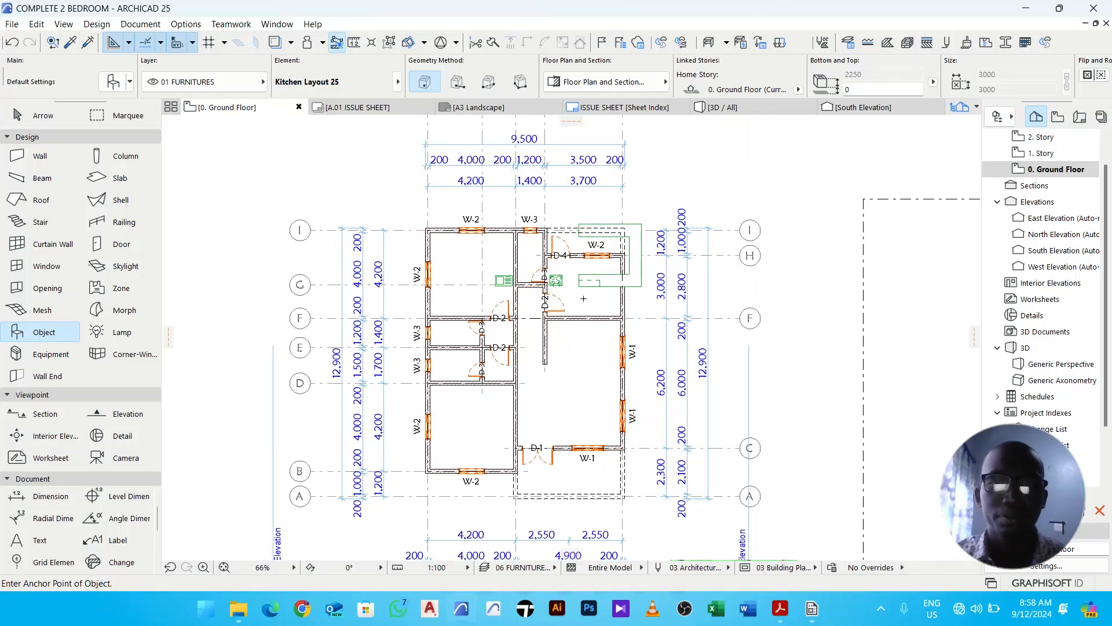
key(Escape)
scroll(591, 281, up, 5)
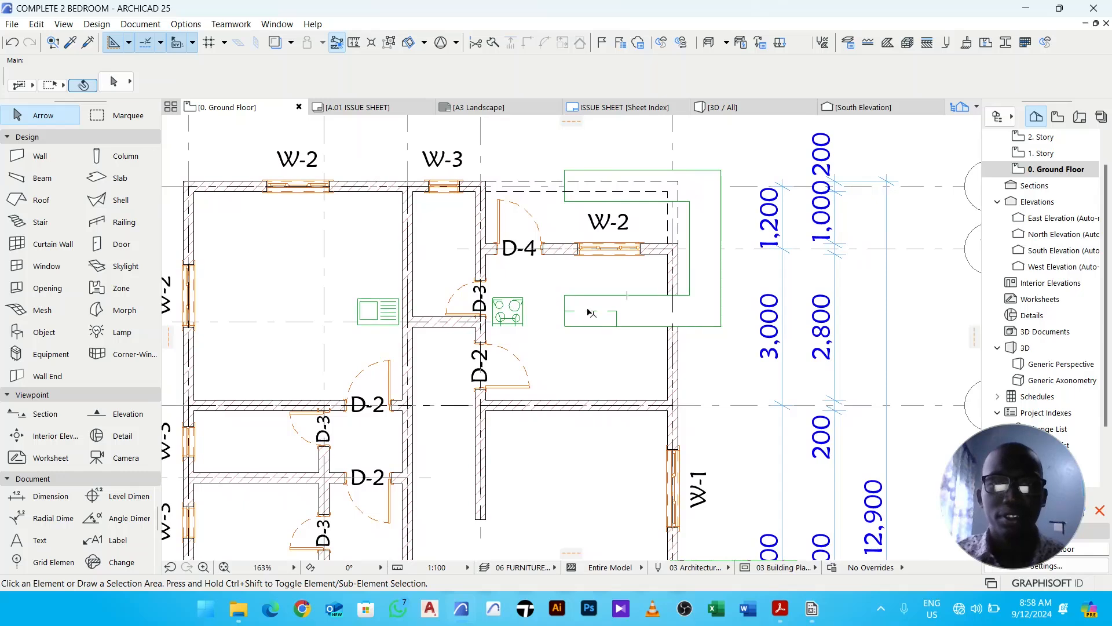
- Move the kitchen layout so its upper-right corner sits at the room's inner upper-right wall corner
middle_drag(591, 322, 575, 329)
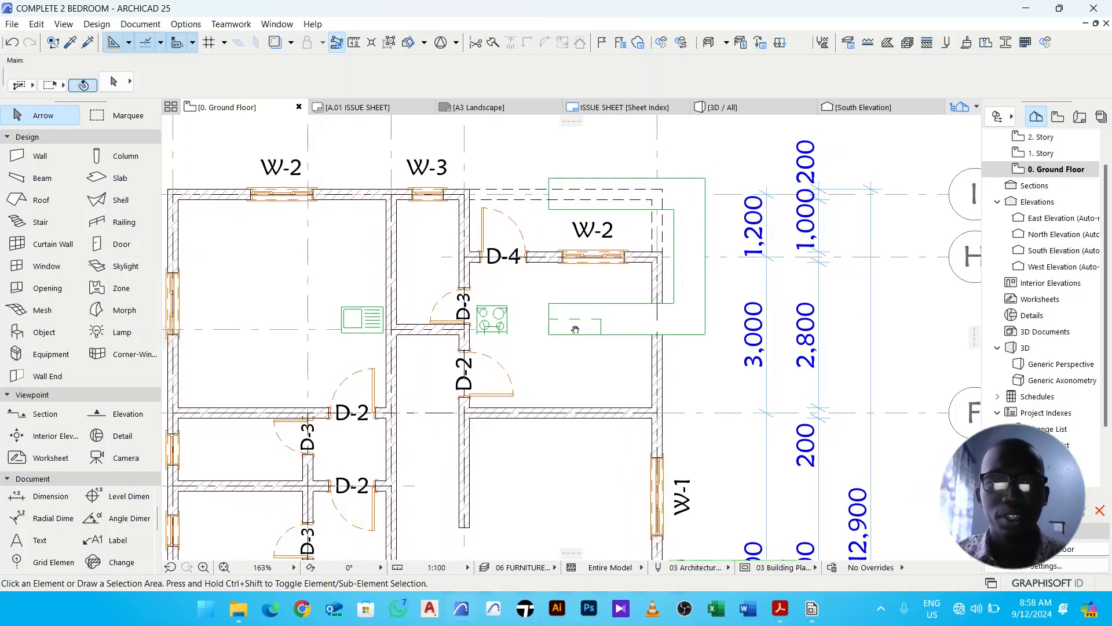
click(610, 339)
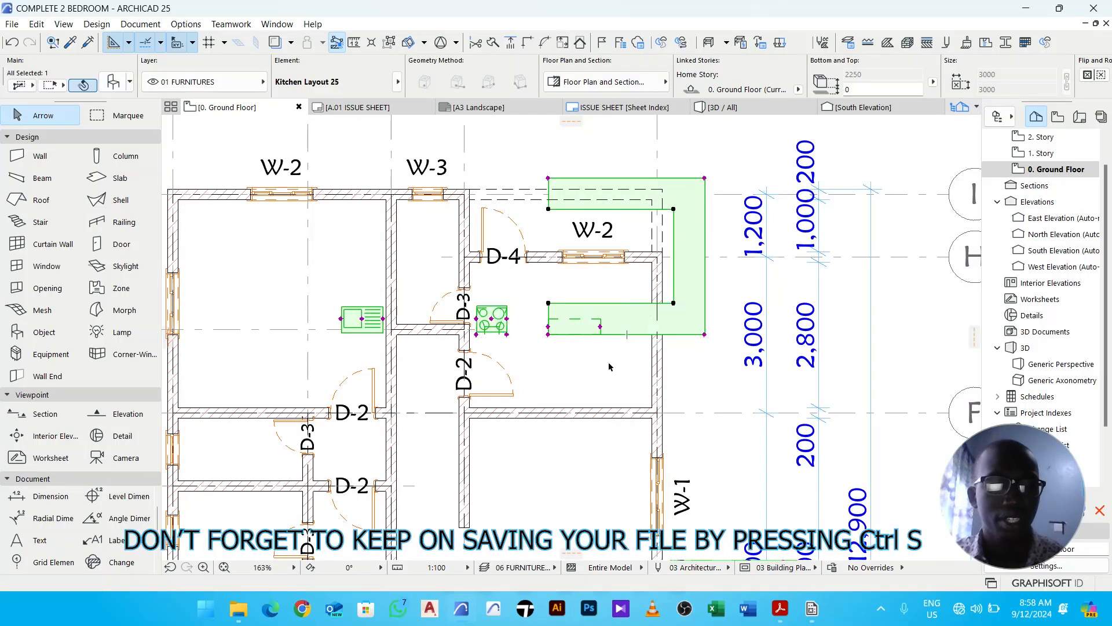
key(ctrl+d)
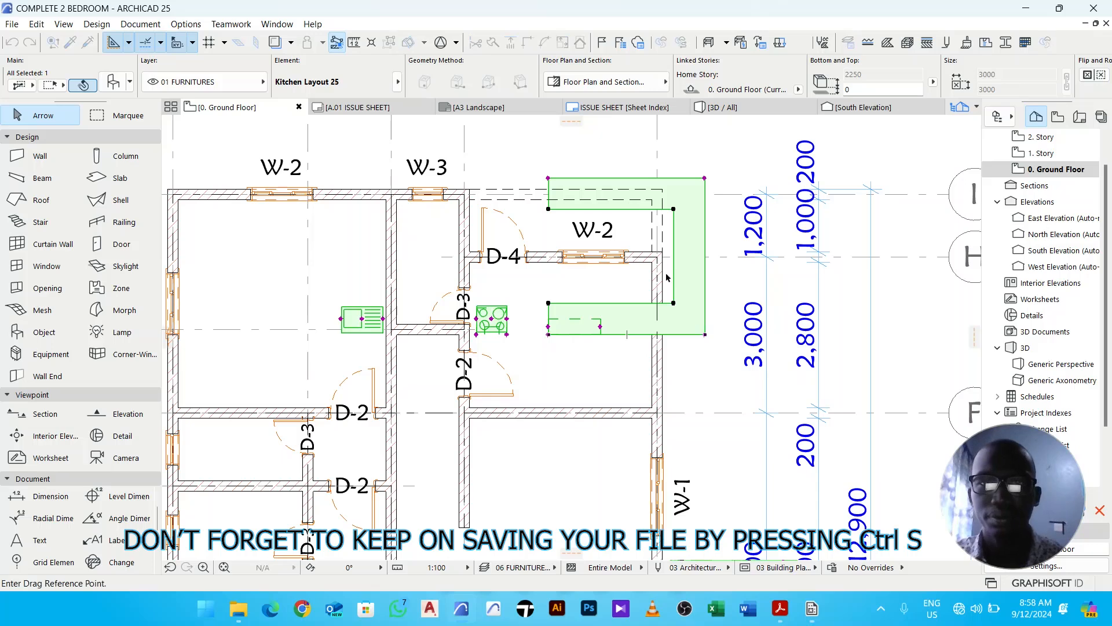
click(705, 178)
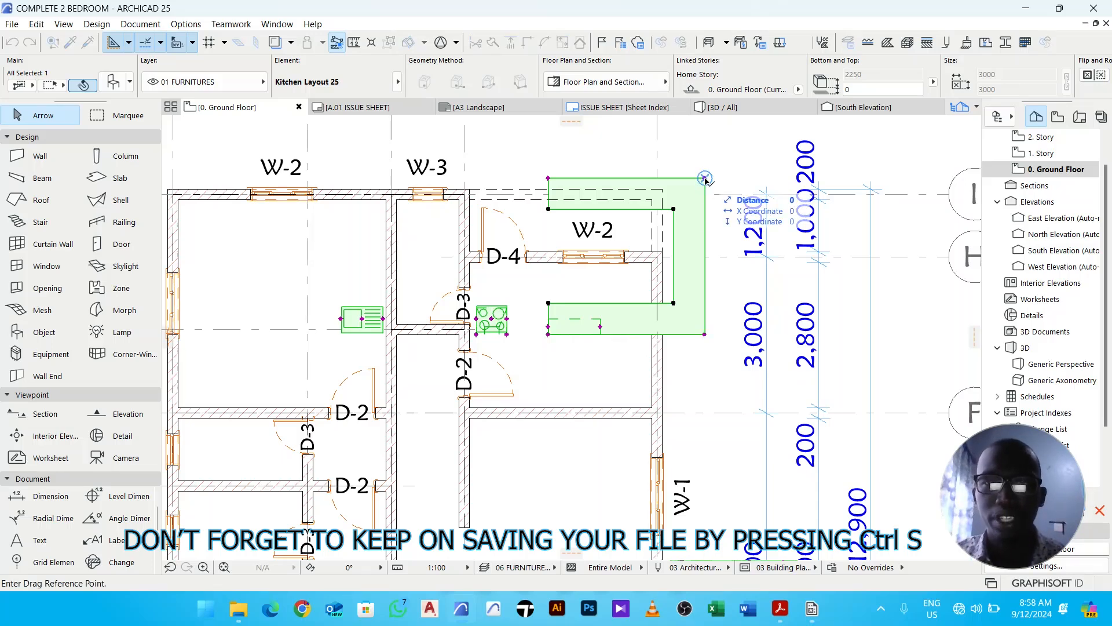
scroll(658, 253, up, 3)
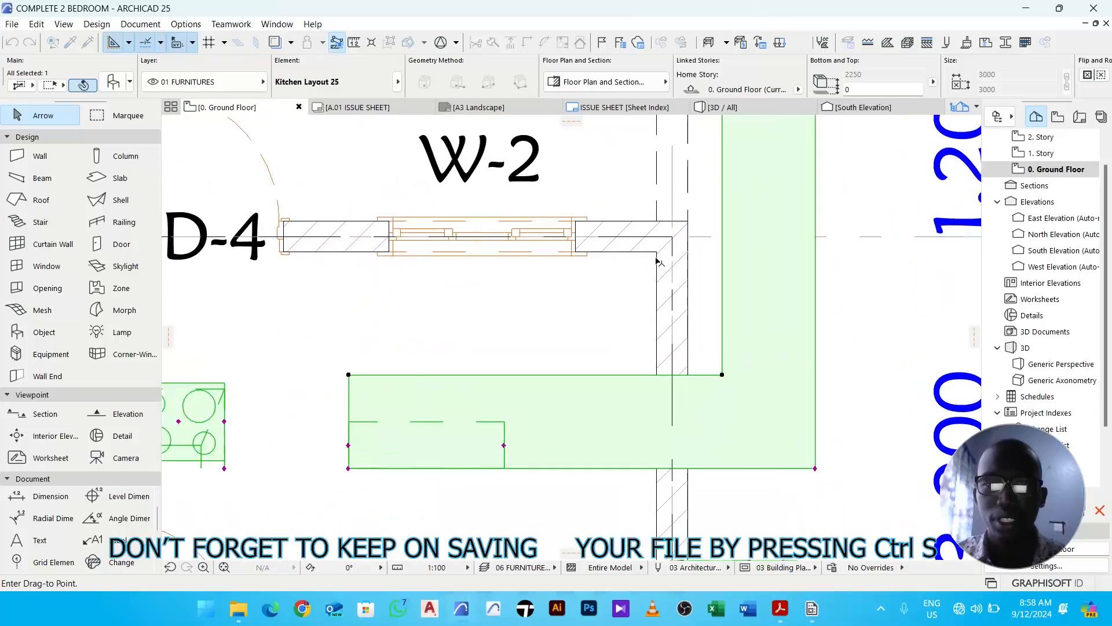
click(658, 253)
scroll(657, 253, down, 5)
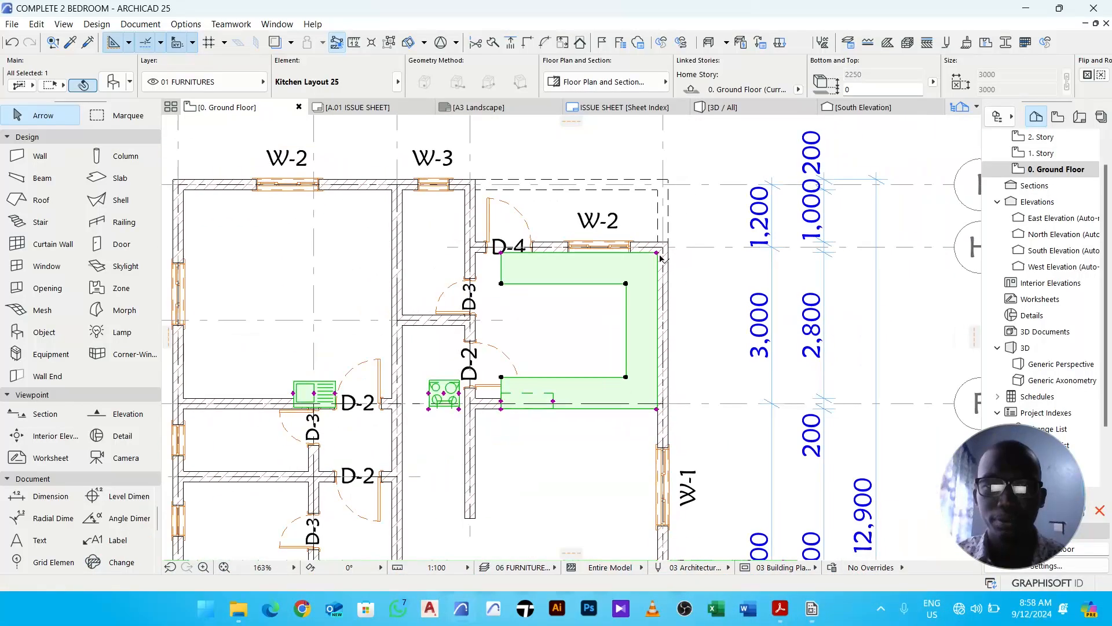
- Stretch the kitchen's upper run from its left end about 935 mm inward so it clears door D-4
scroll(501, 253, up, 5)
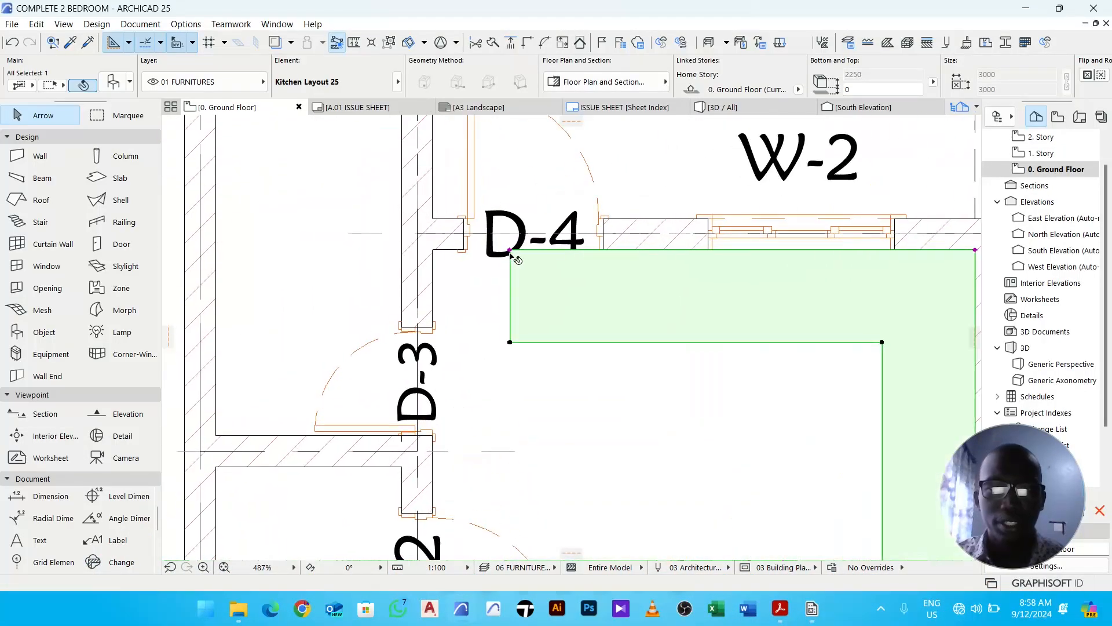
click(509, 251)
click(291, 126)
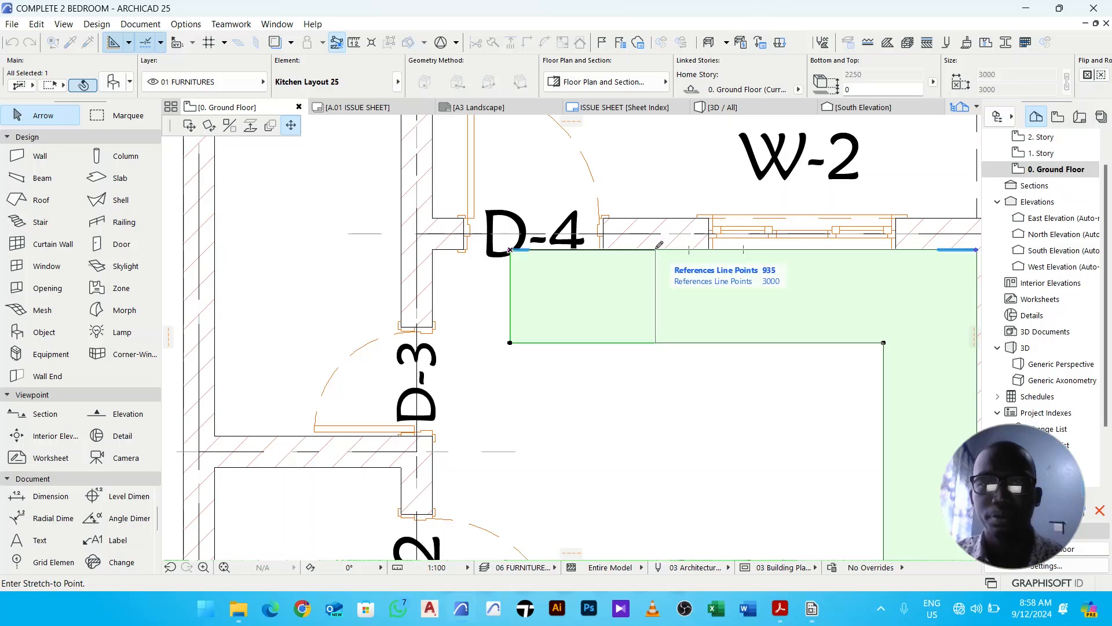
click(656, 249)
- Move the sink onto the kitchen's upper counter beneath window W-2
scroll(657, 251, down, 4)
middle_drag(465, 398, 488, 332)
scroll(399, 354, up, 6)
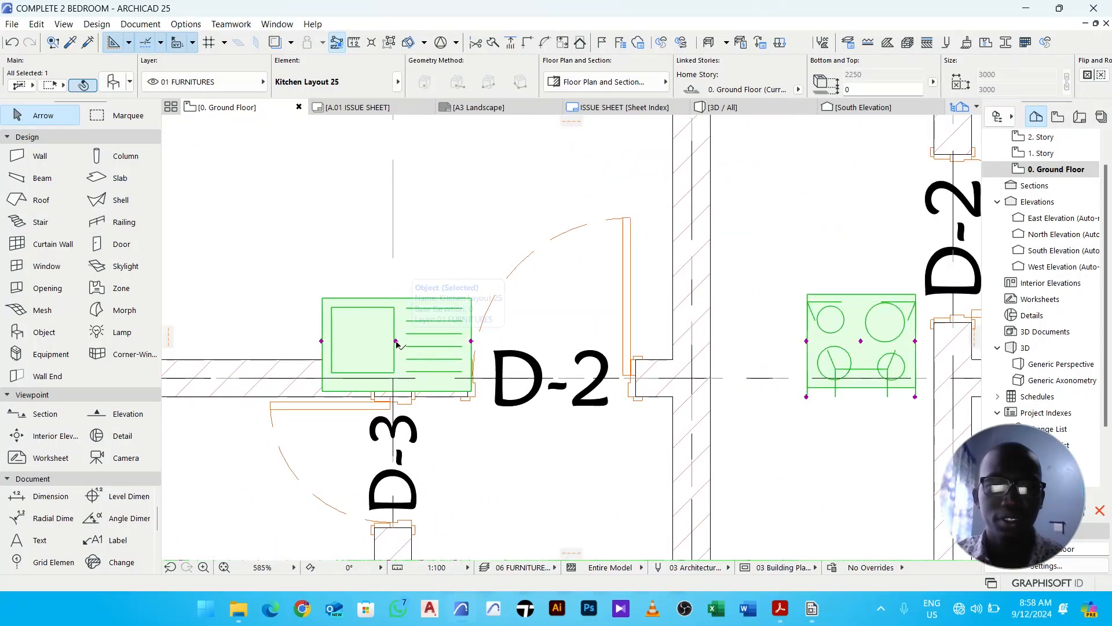
click(396, 341)
scroll(398, 341, down, 5)
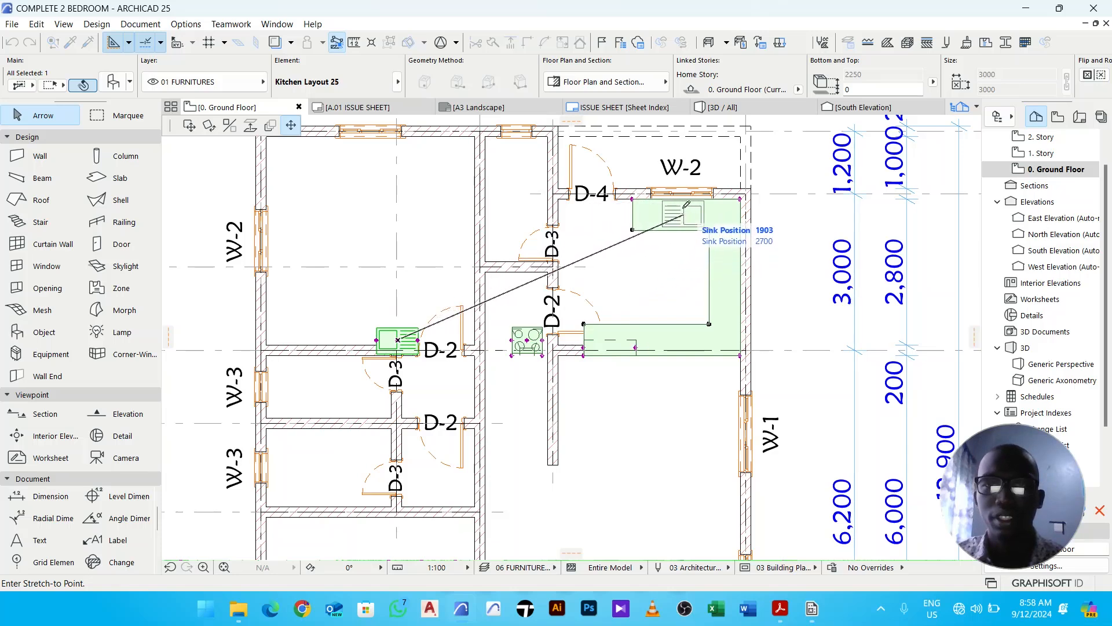
click(682, 193)
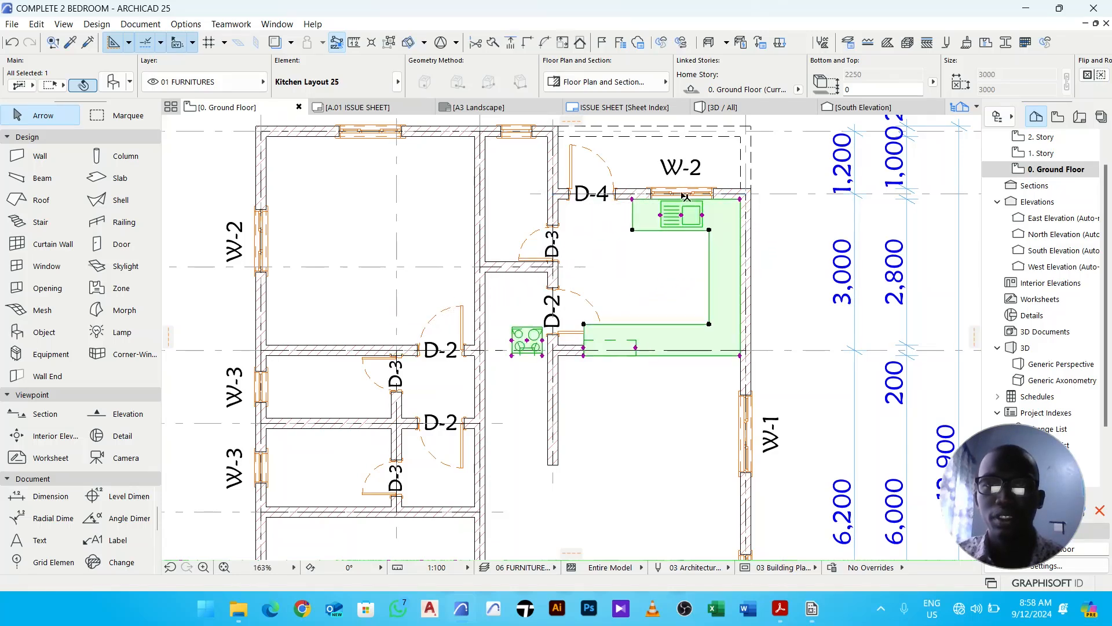
- Move the cooktop onto the kitchen's right-side counter run
middle_drag(665, 281, 659, 246)
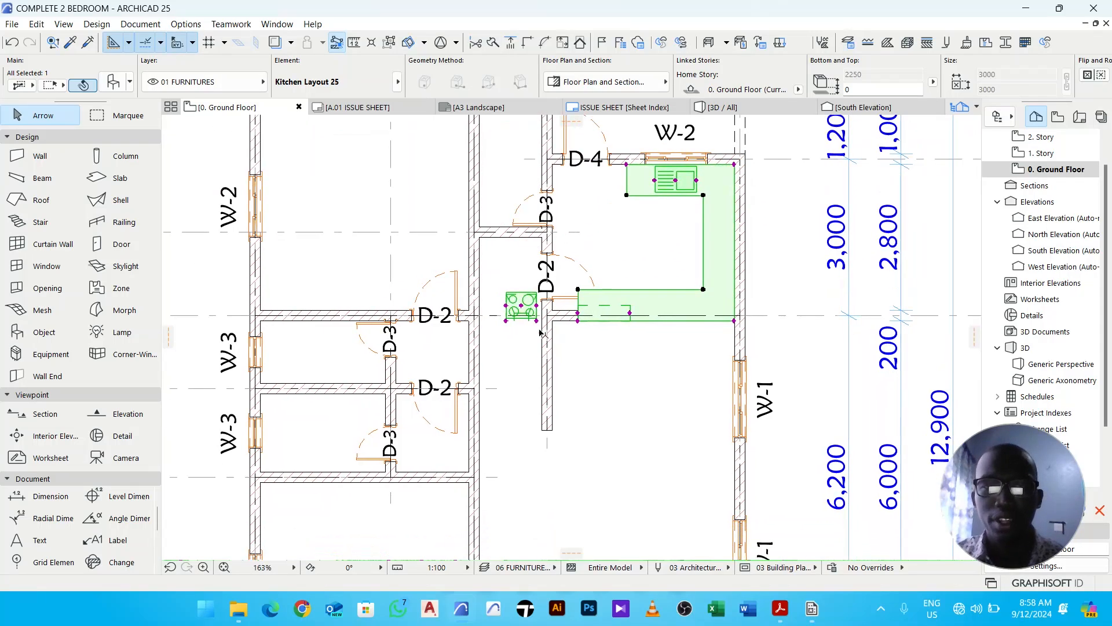
click(521, 305)
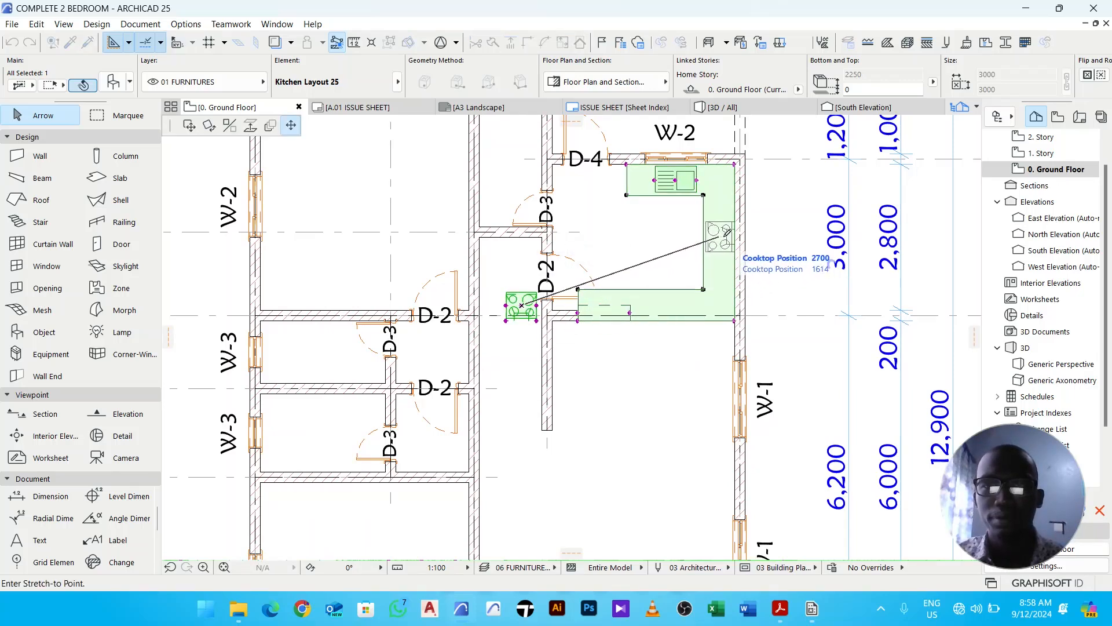
click(726, 239)
- Stretch the kitchen's lower-right corner up about 100 mm to the inner wall face
scroll(624, 320, up, 3)
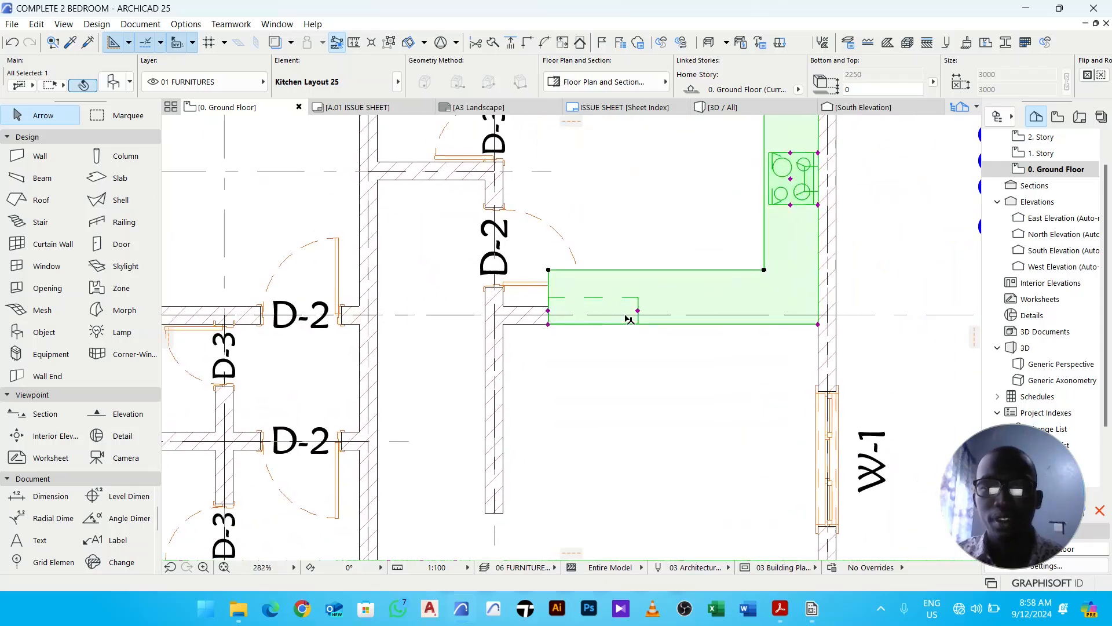
click(819, 325)
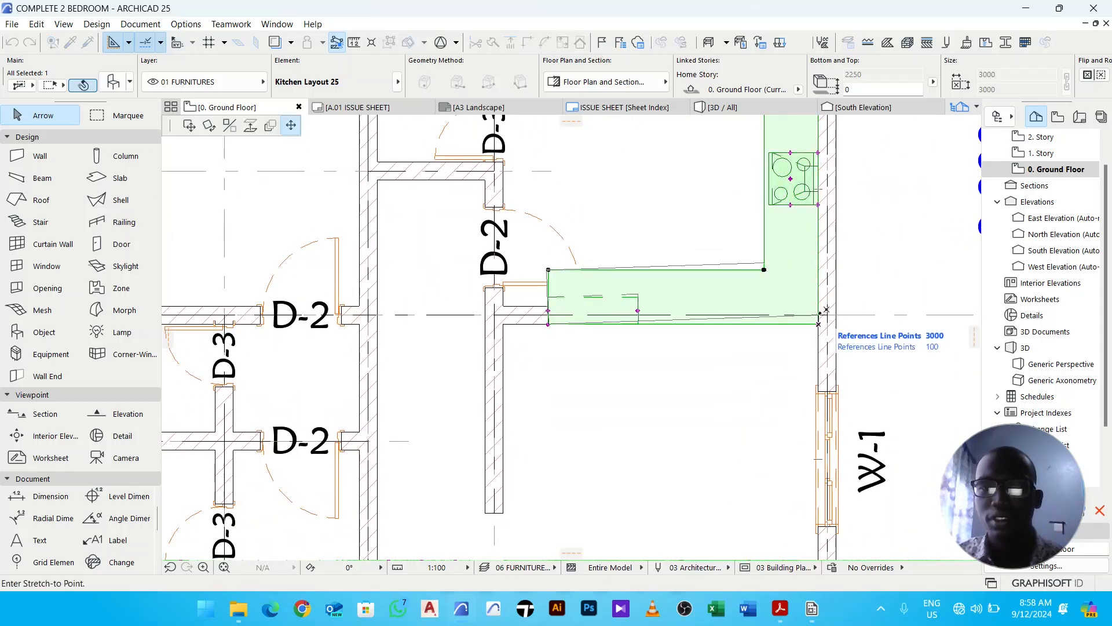
click(818, 314)
- Readjust the kitchen's lower-right corner point at close zoom so it aligns exactly with the wall corner
scroll(819, 317, up, 11)
scroll(829, 307, down, 8)
scroll(830, 311, down, 5)
scroll(619, 315, up, 7)
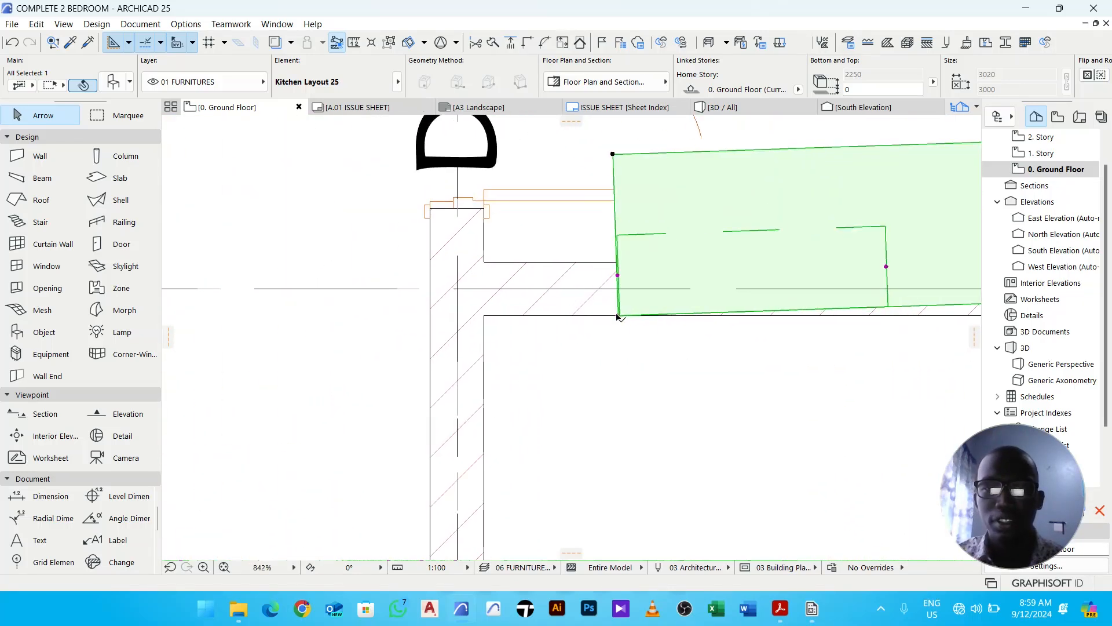
scroll(618, 316, up, 8)
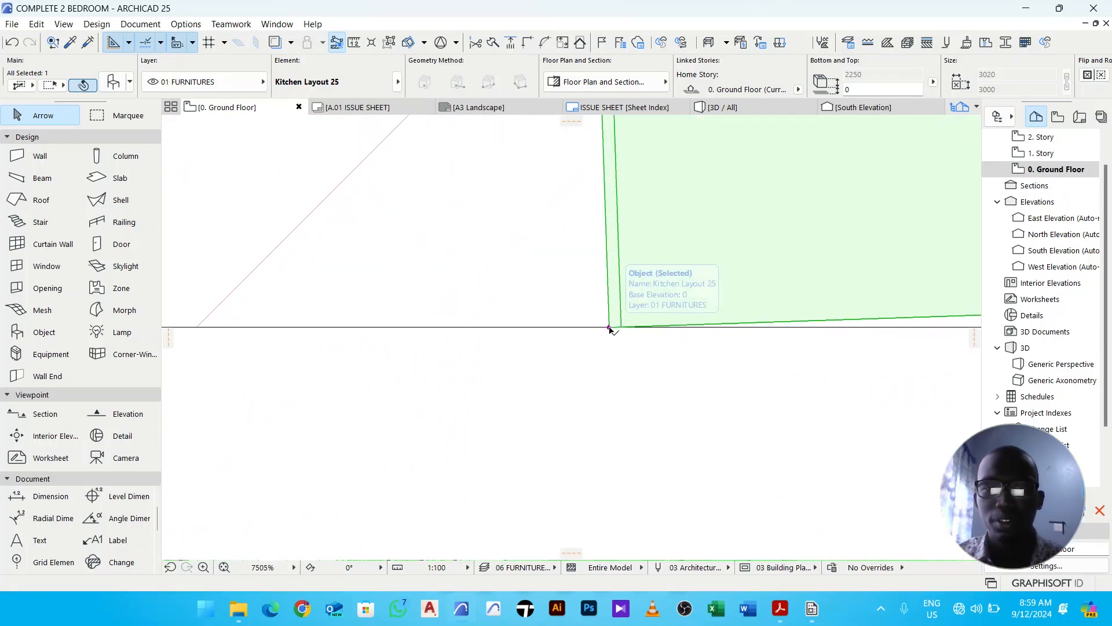
click(610, 327)
scroll(611, 328, down, 4)
scroll(607, 186, up, 4)
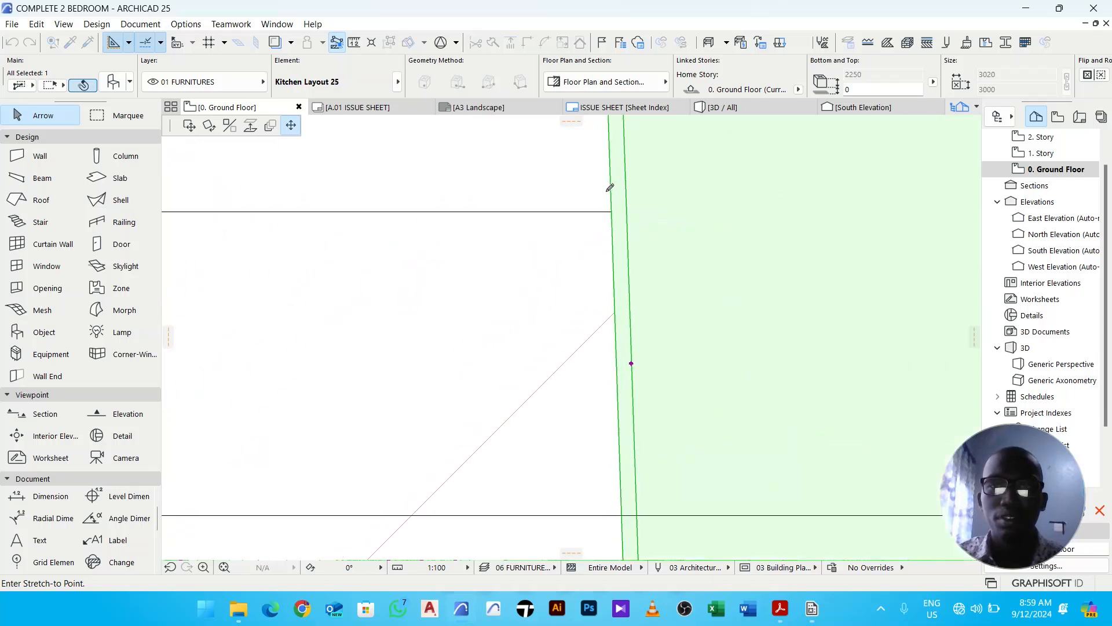
click(620, 236)
scroll(628, 241, down, 12)
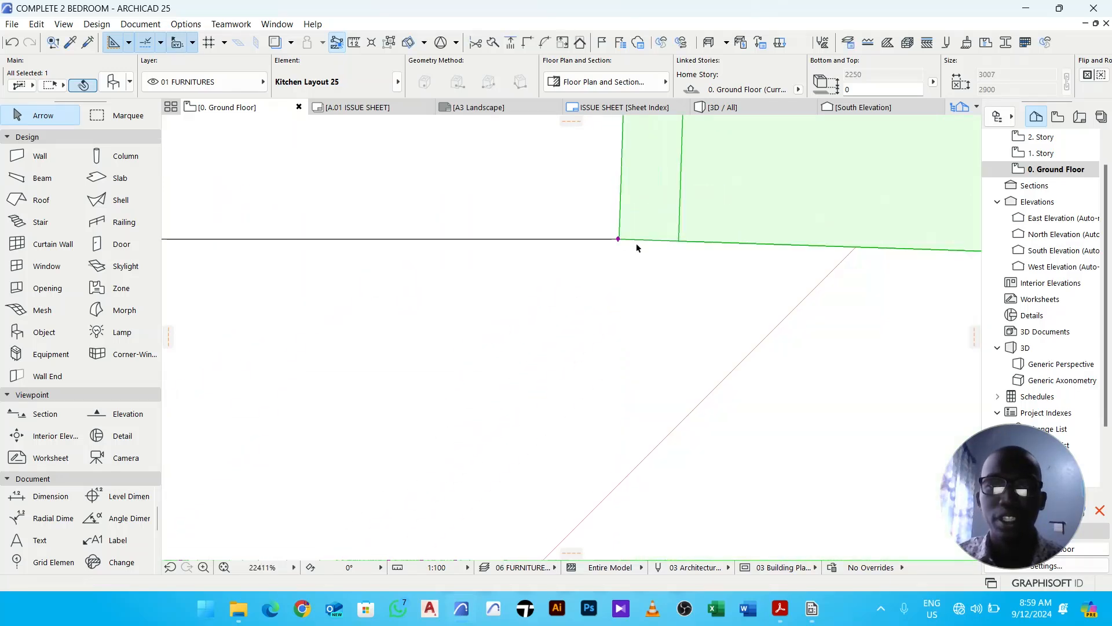
scroll(742, 253, up, 10)
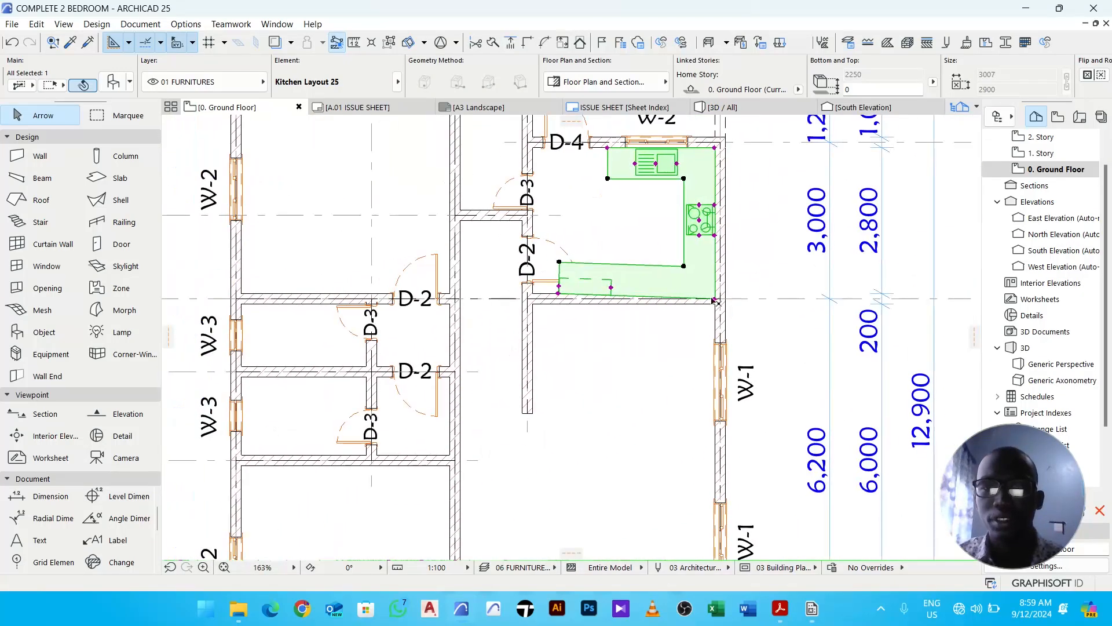
- Move the dashed appliance marker from the lower run to the upper-right corner of the kitchen
drag(730, 302, 730, 246)
scroll(731, 248, down, 6)
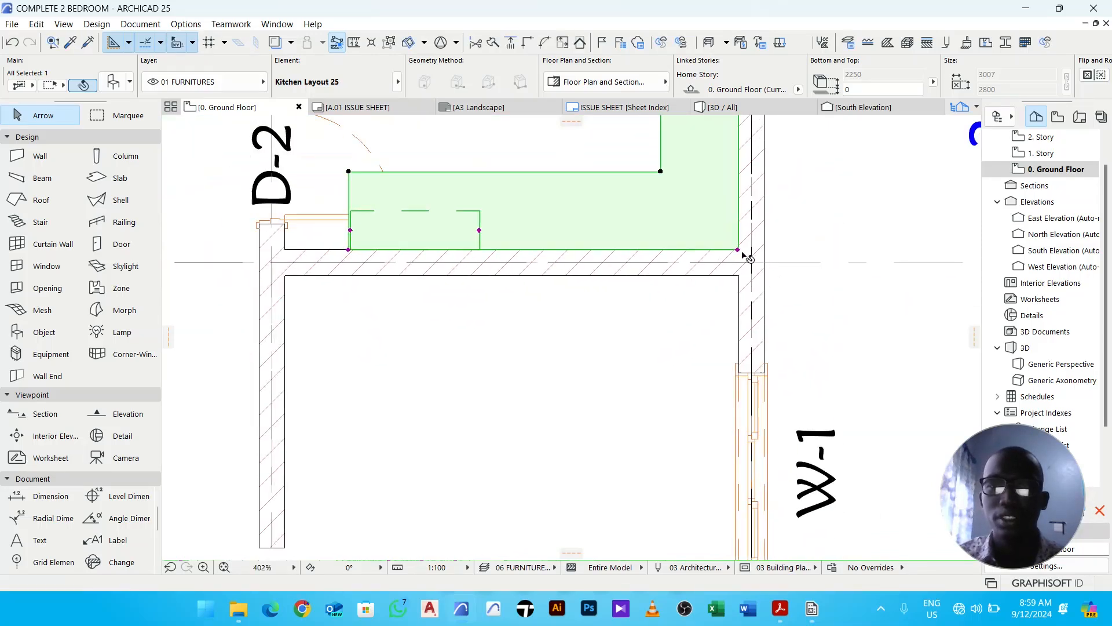
scroll(670, 251, up, 2)
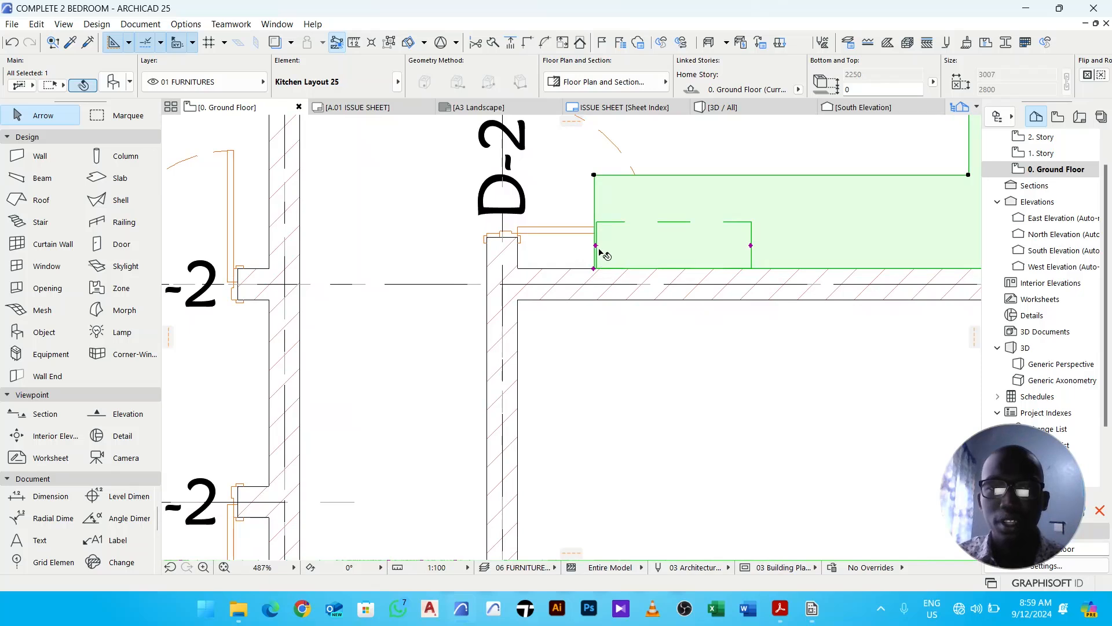
middle_drag(752, 253, 616, 348)
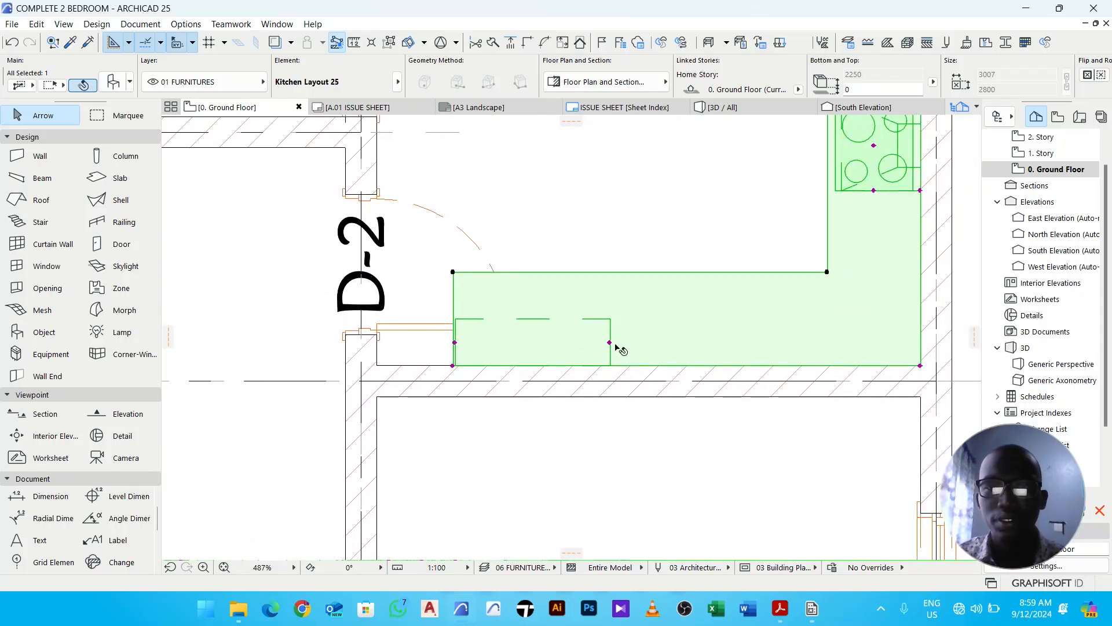
click(610, 343)
scroll(610, 346, down, 6)
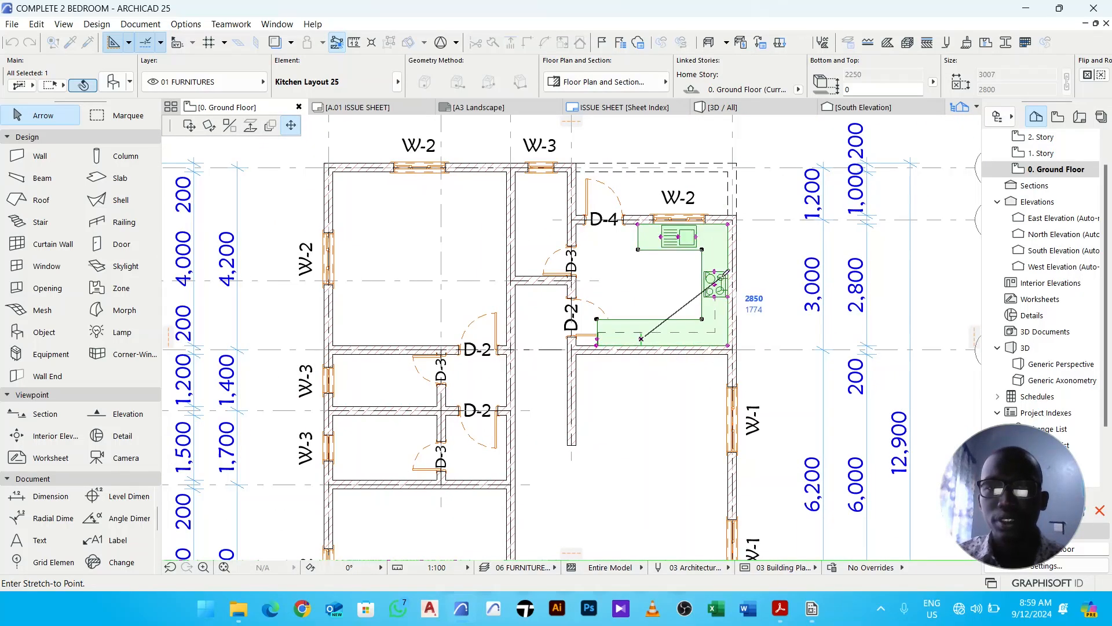
scroll(722, 248, up, 3)
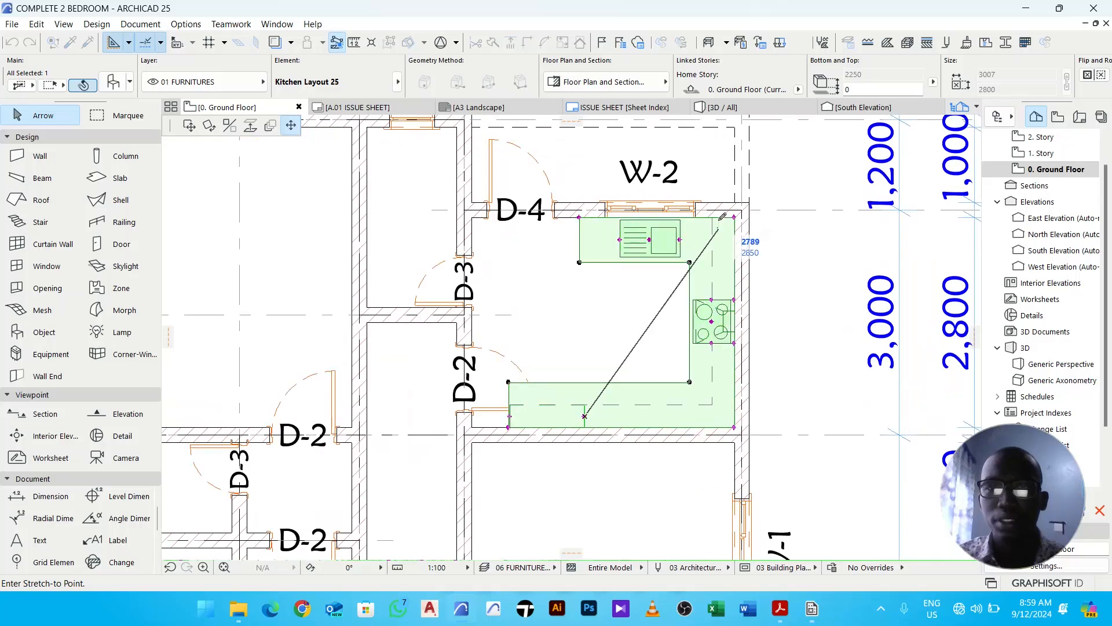
click(722, 217)
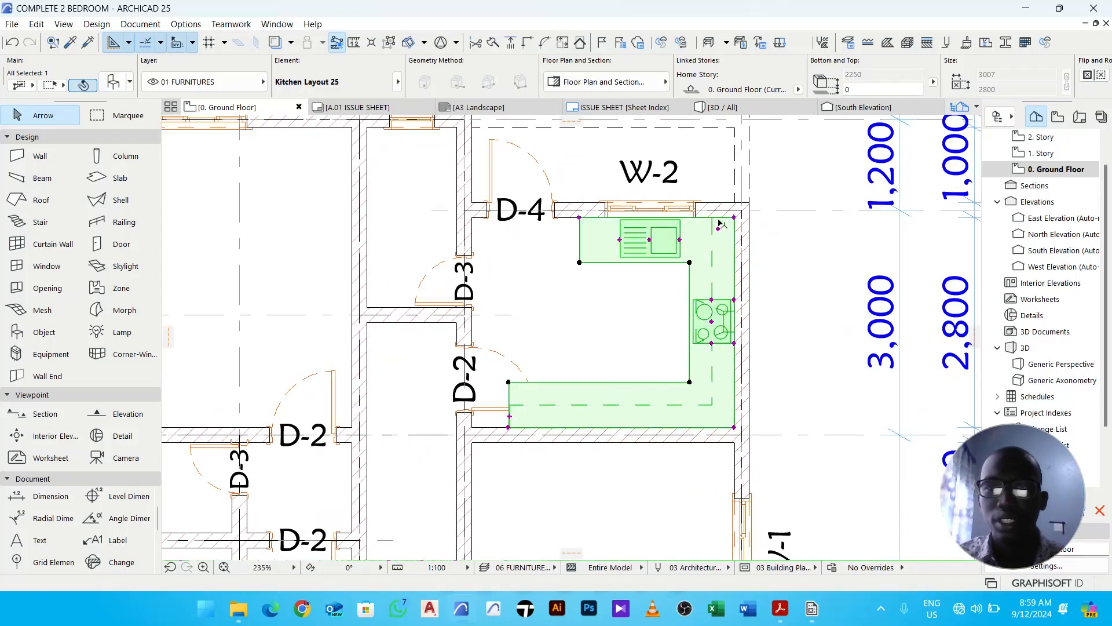
- Relocate the lower run's left-end marker hotspot toward the run's right end
scroll(516, 427, up, 5)
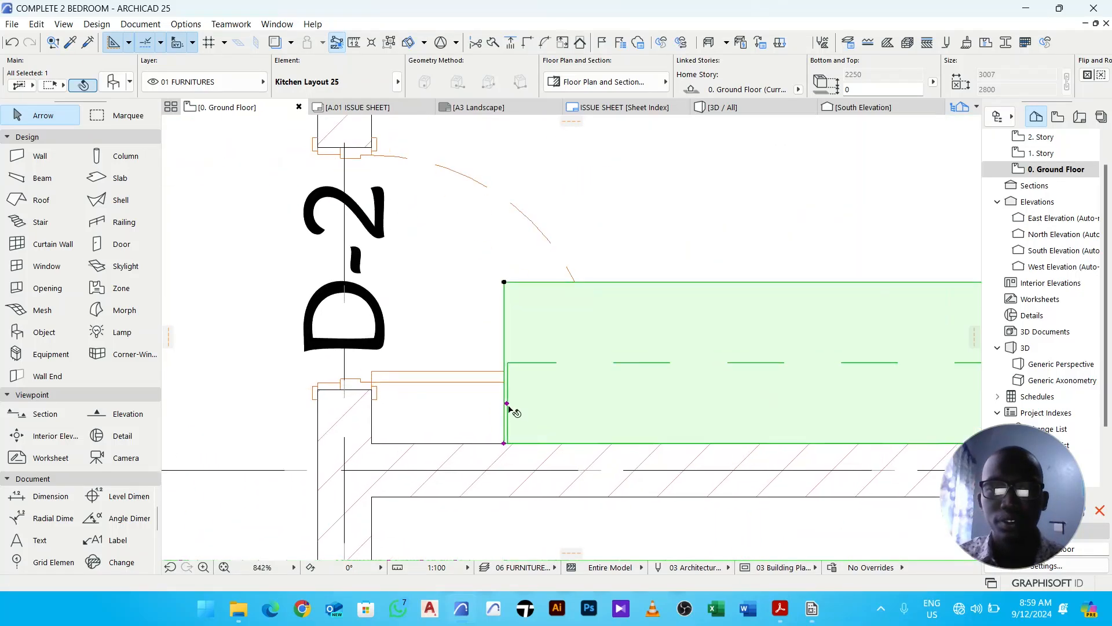
click(507, 404)
scroll(507, 407, down, 5)
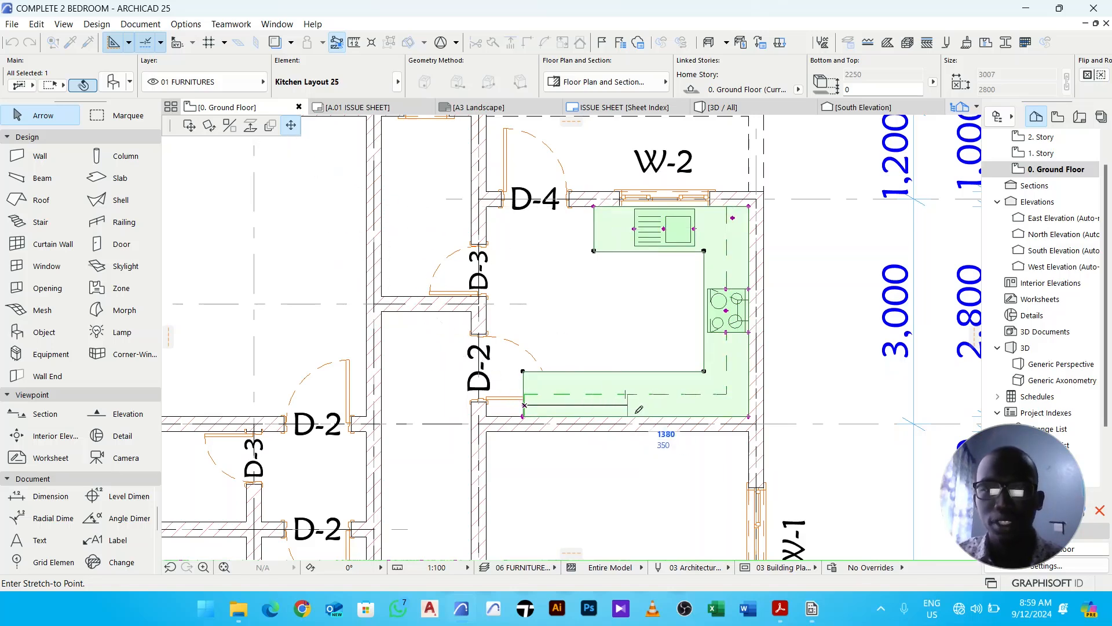
click(701, 405)
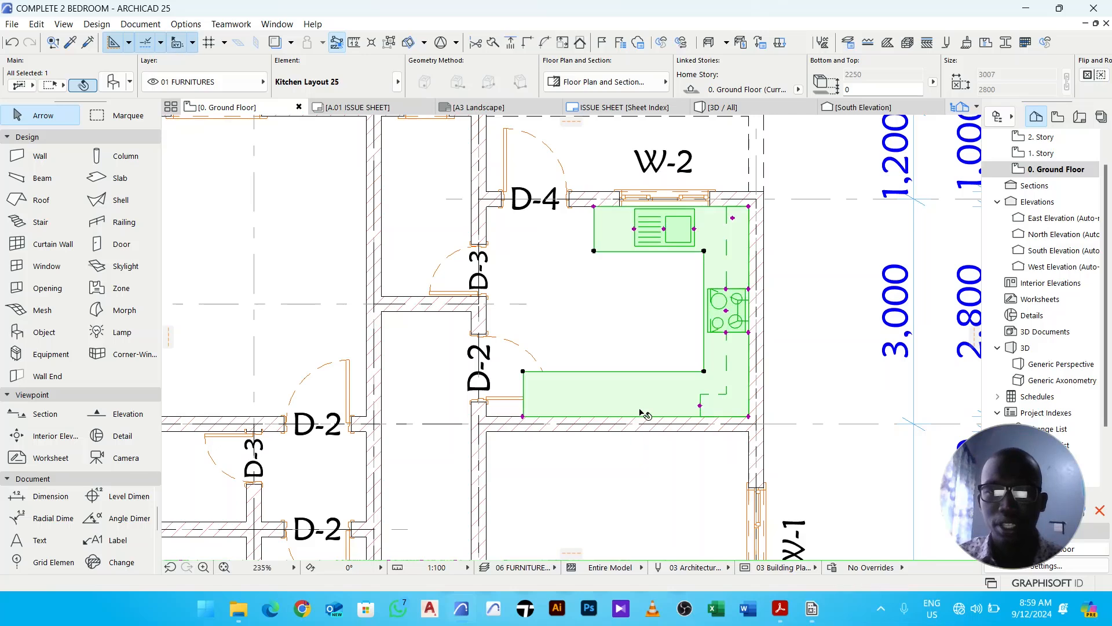
- Shorten the kitchen's lower run from its left end by about 650 mm so it clears door D-2
scroll(520, 412, up, 5)
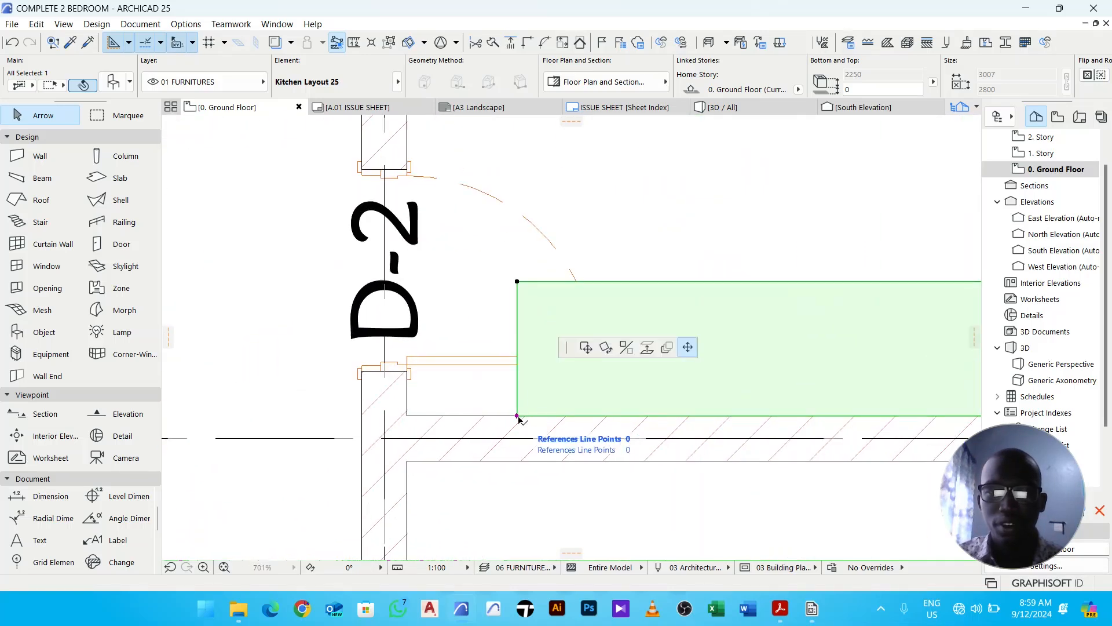
click(518, 416)
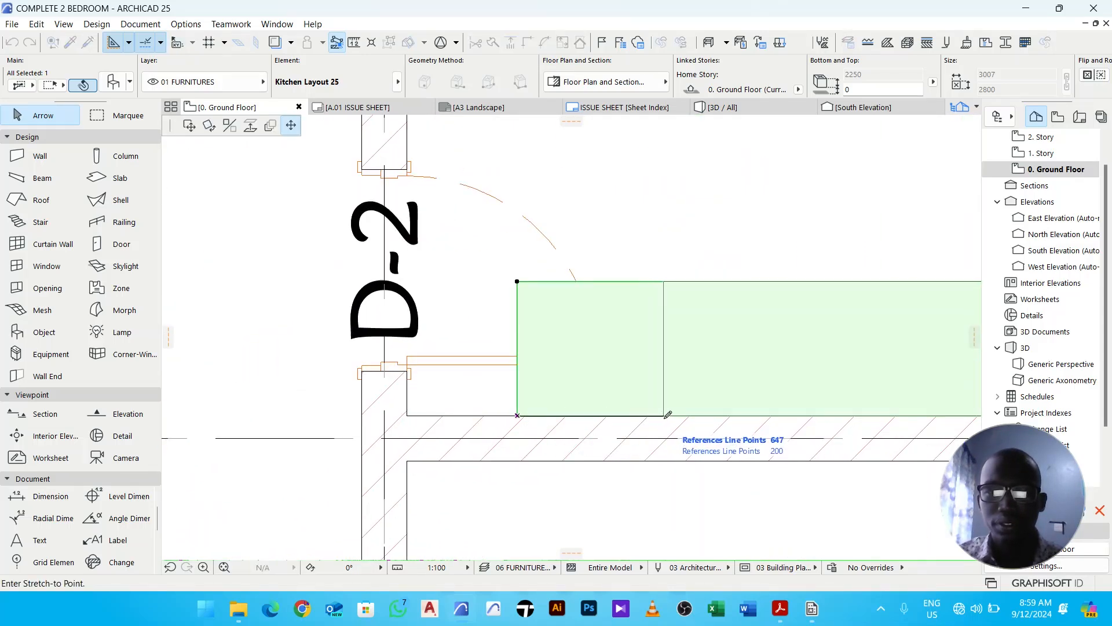
click(666, 416)
scroll(659, 387, down, 5)
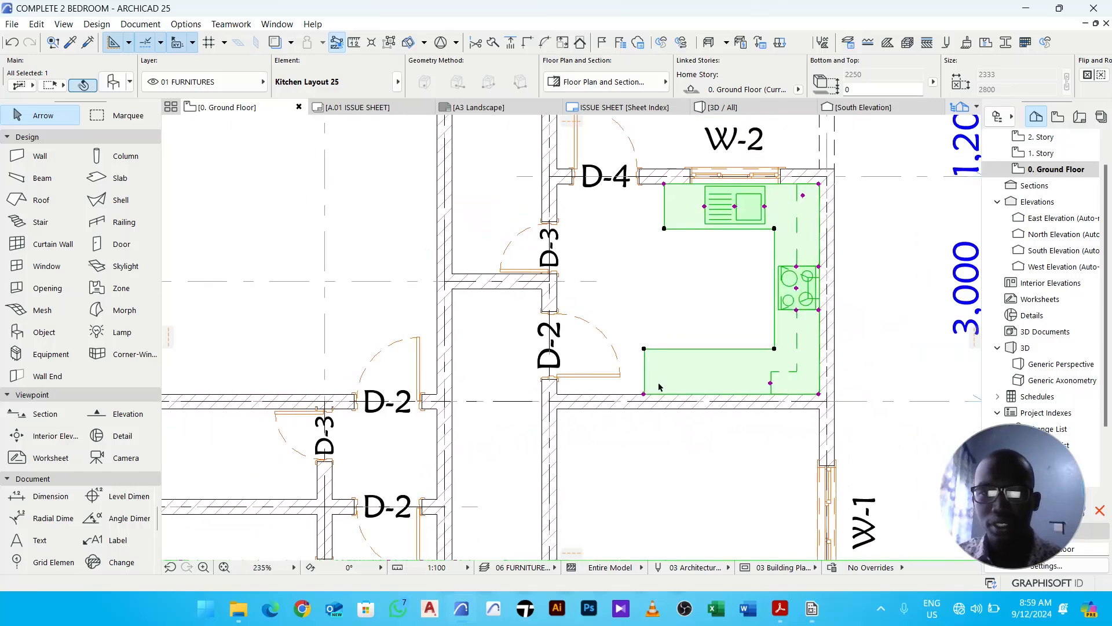
middle_drag(659, 387, 602, 362)
middle_drag(669, 372, 710, 372)
click(623, 369)
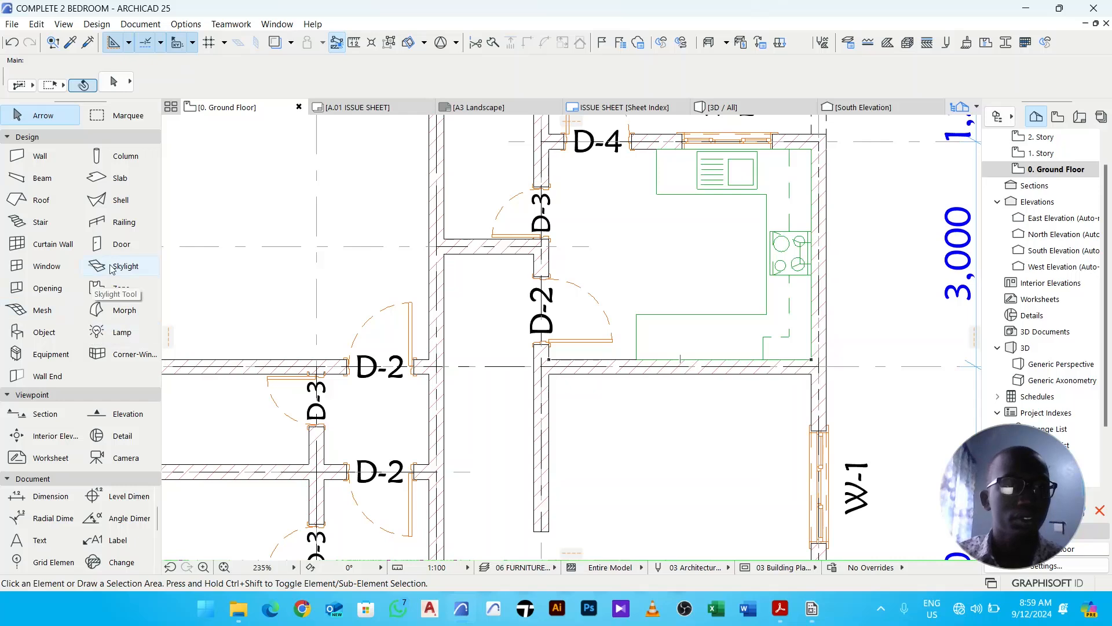
- Set up the Window tool with Arch Top Window Opening 25, height 1100 and sill height 1000
click(59, 267)
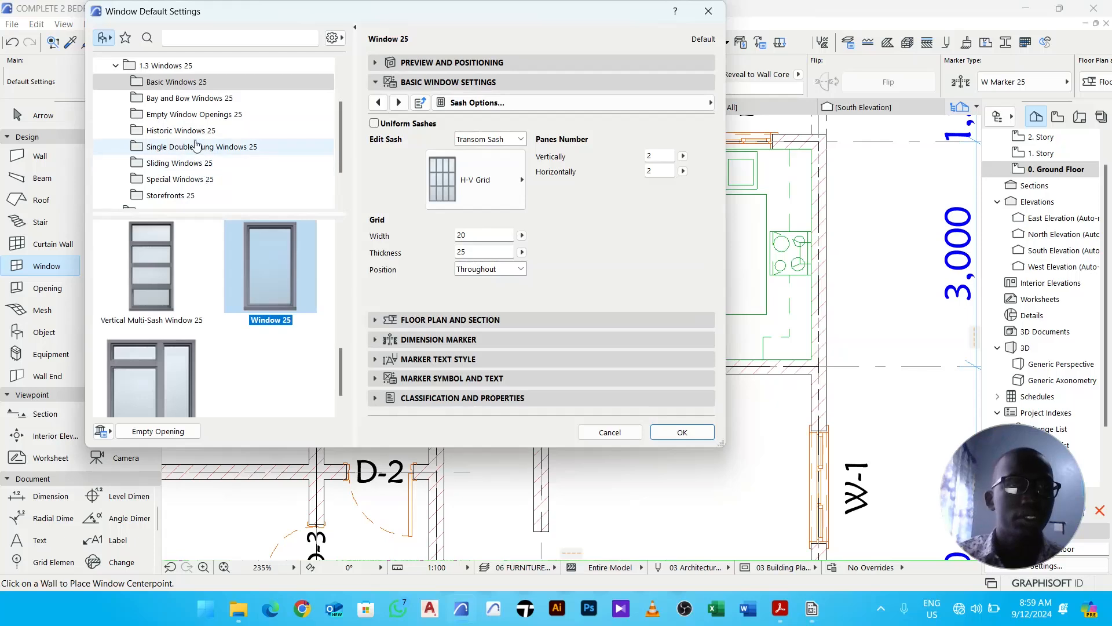
click(197, 116)
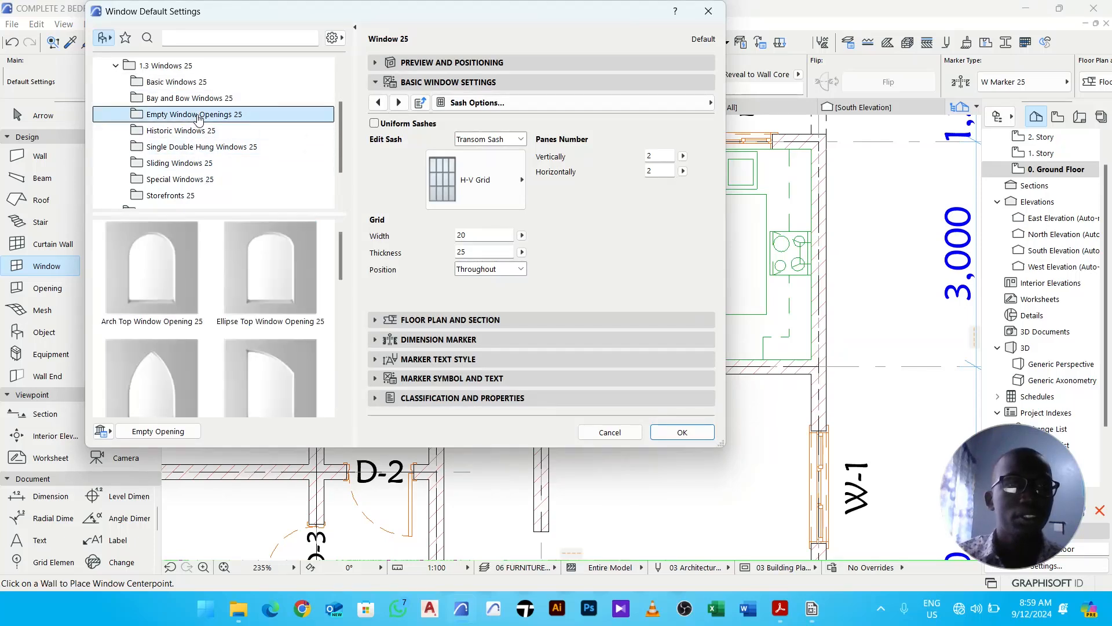
click(169, 264)
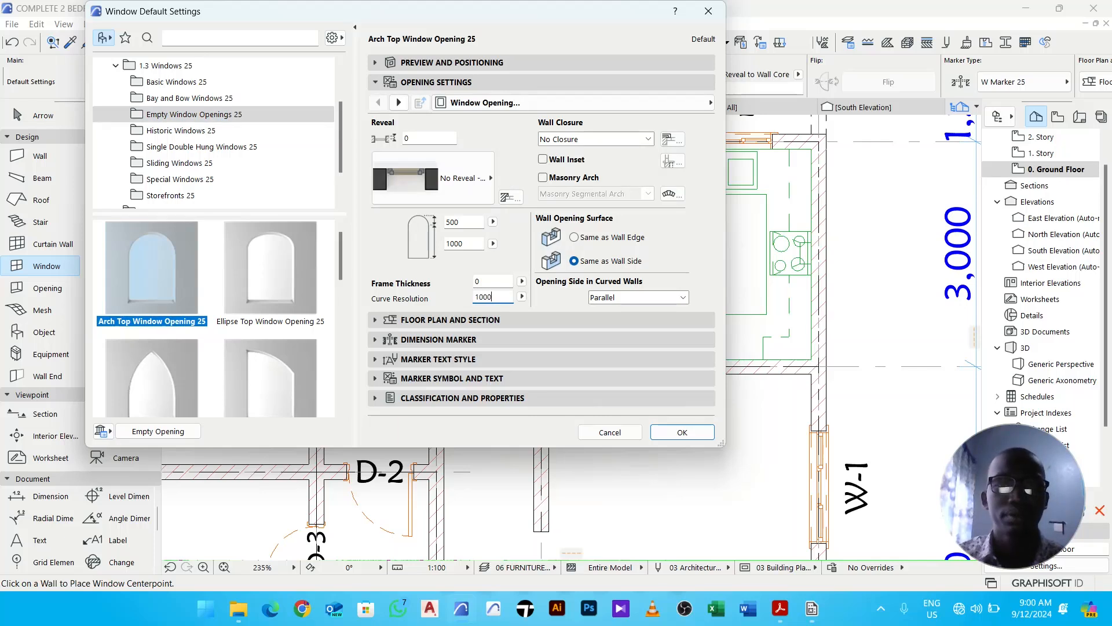
click(457, 63)
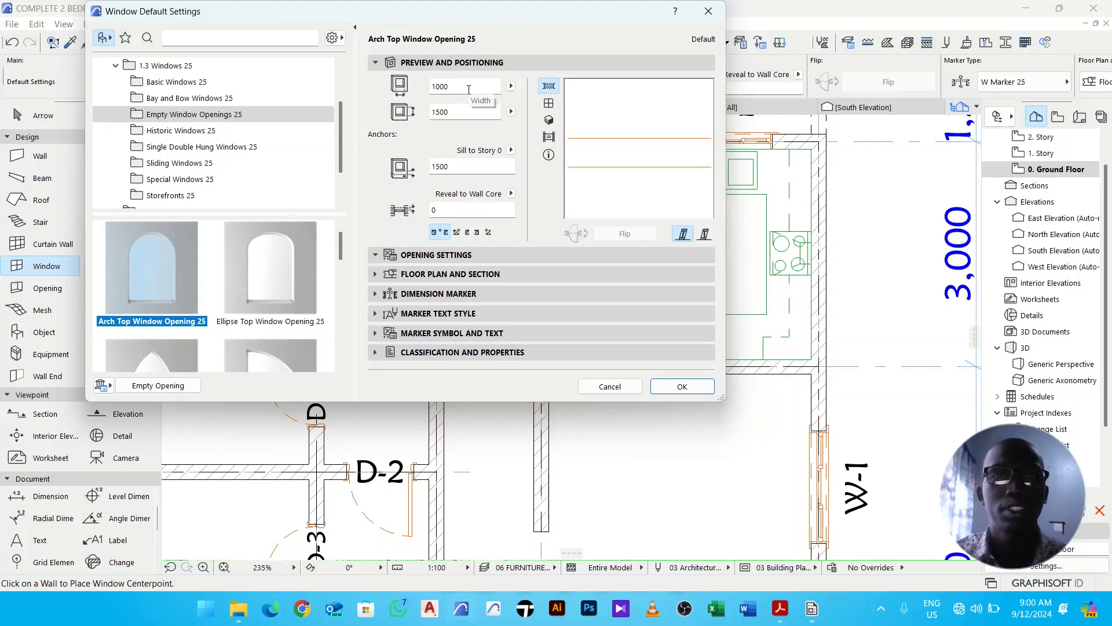
double_click(464, 114)
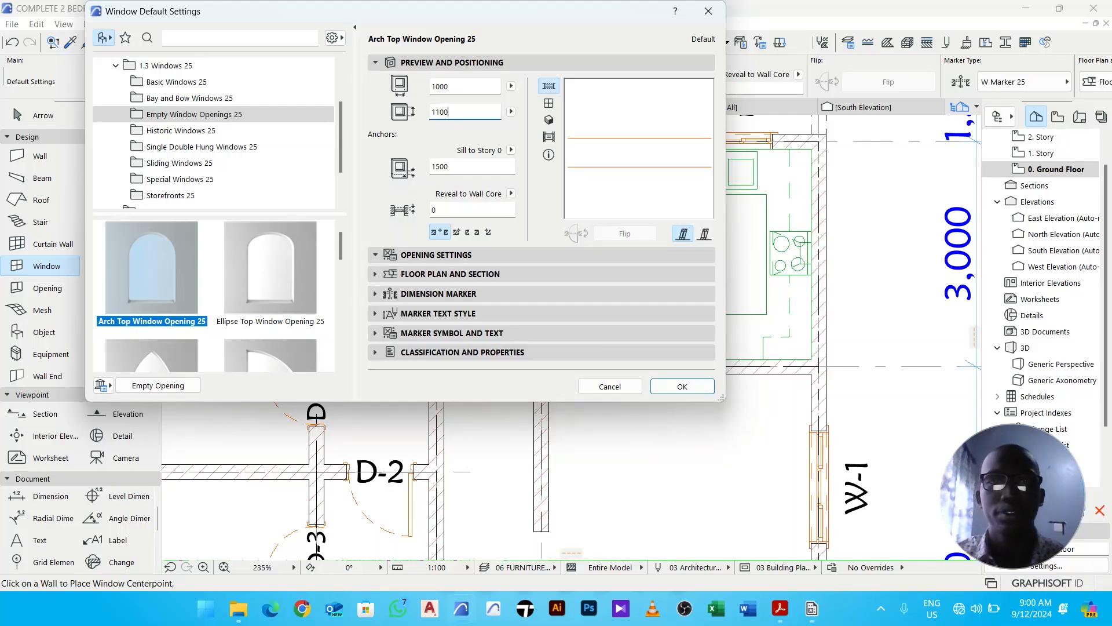
double_click(476, 167)
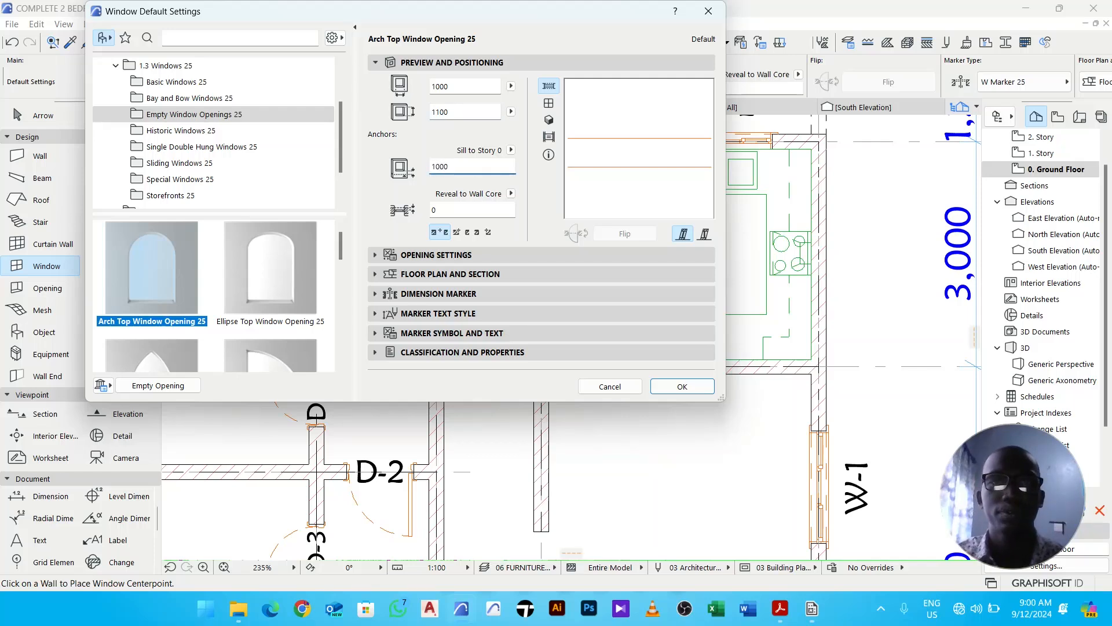
click(688, 388)
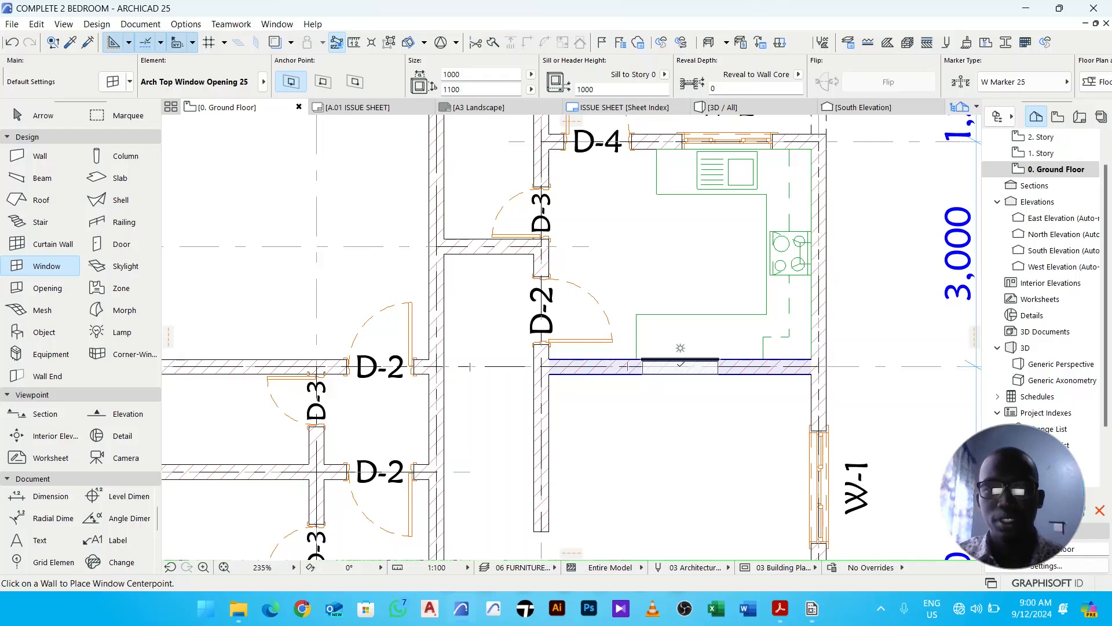
- Place the arch top window opening in the kitchen's lower wall, opening toward the room below
click(681, 362)
click(768, 408)
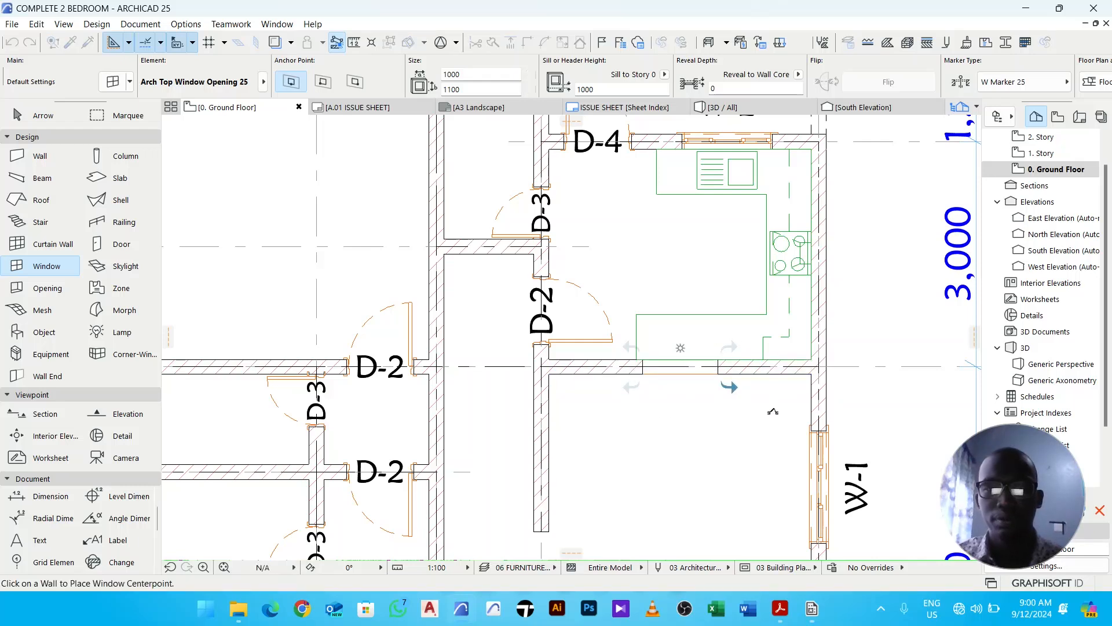
key(Escape)
- Set the placed window opening's dimension marker to No Marker
click(717, 374)
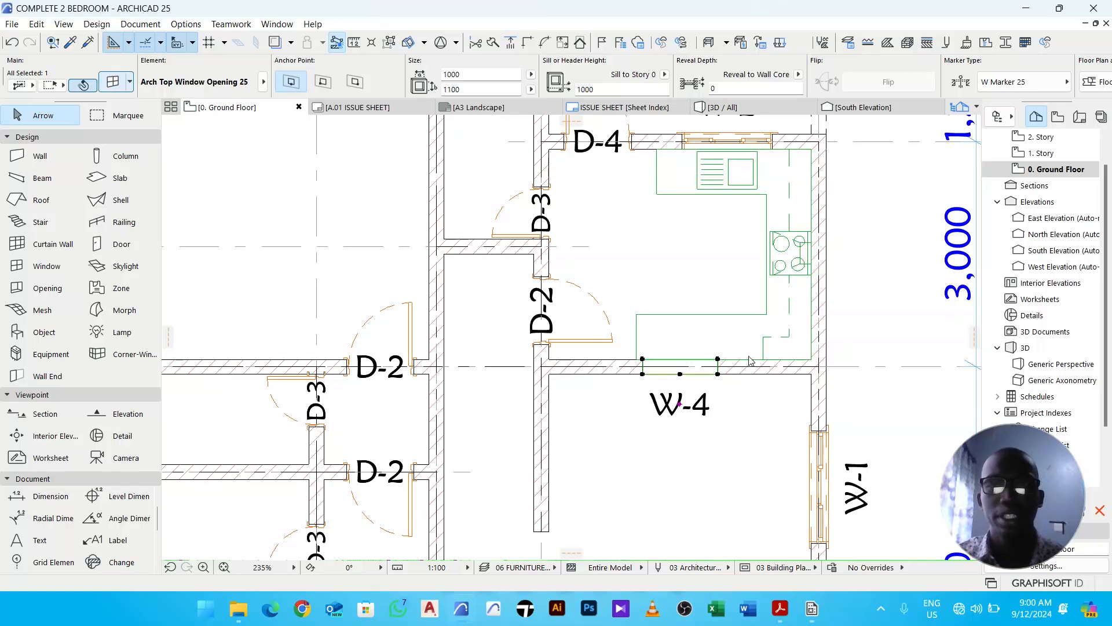
key(ctrl+t)
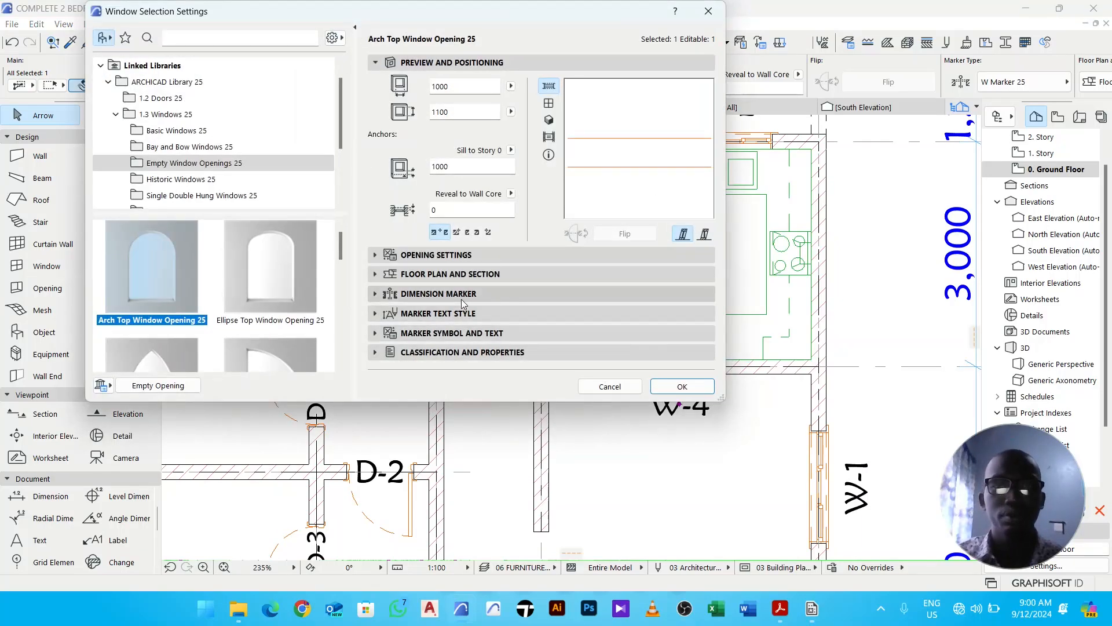
click(464, 299)
click(530, 316)
click(633, 316)
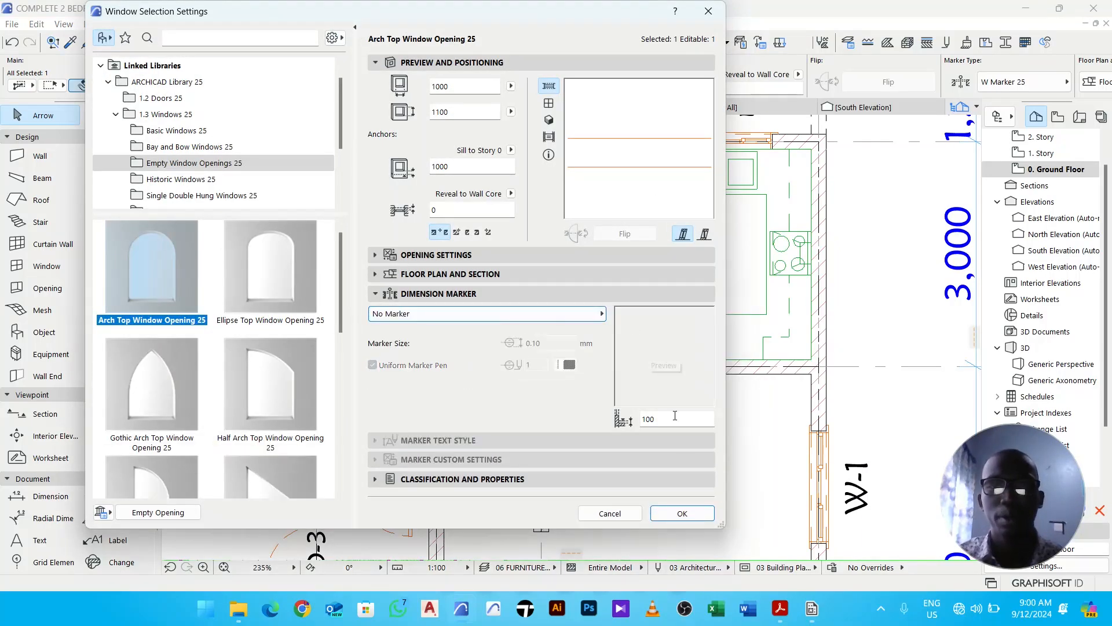
click(702, 515)
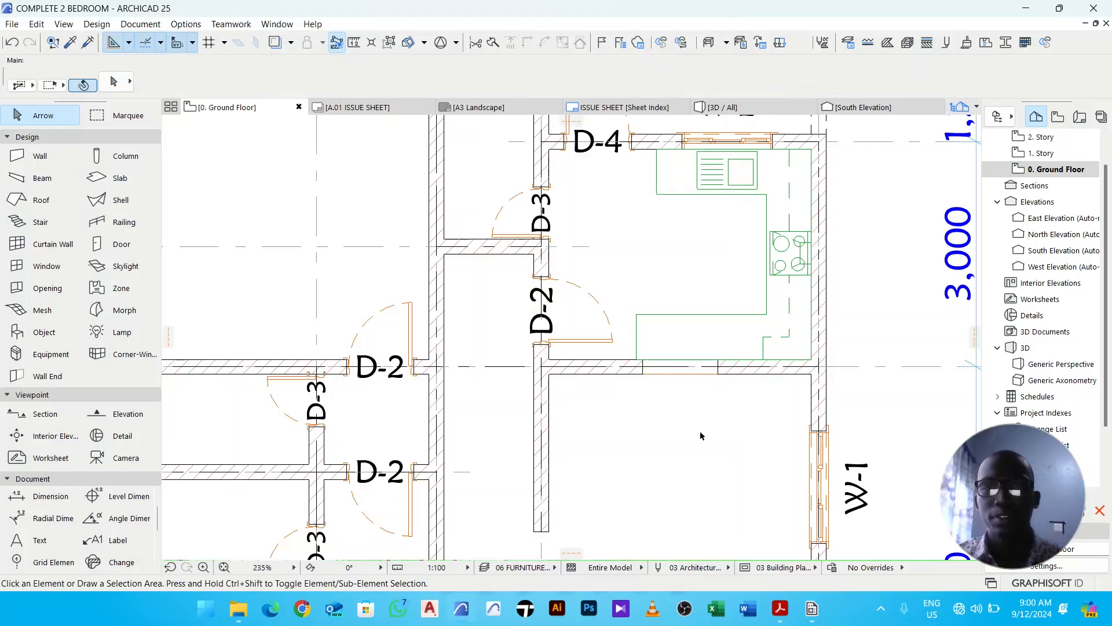
- Move the kitchen lower run's dashed marker hotspot a little to the left
click(666, 348)
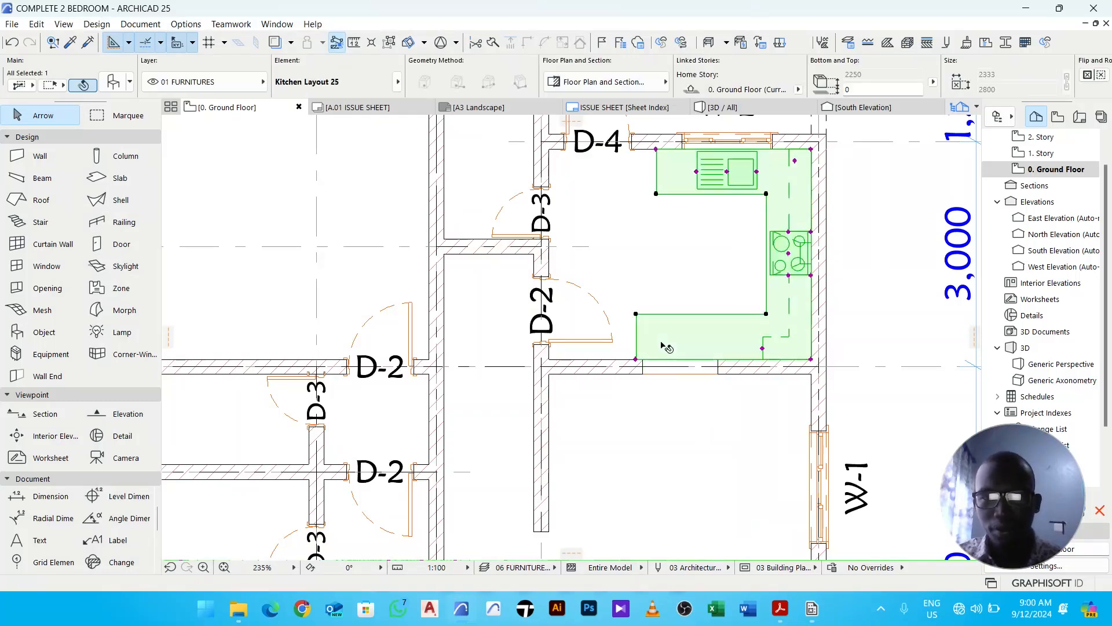
scroll(766, 350, up, 4)
click(757, 344)
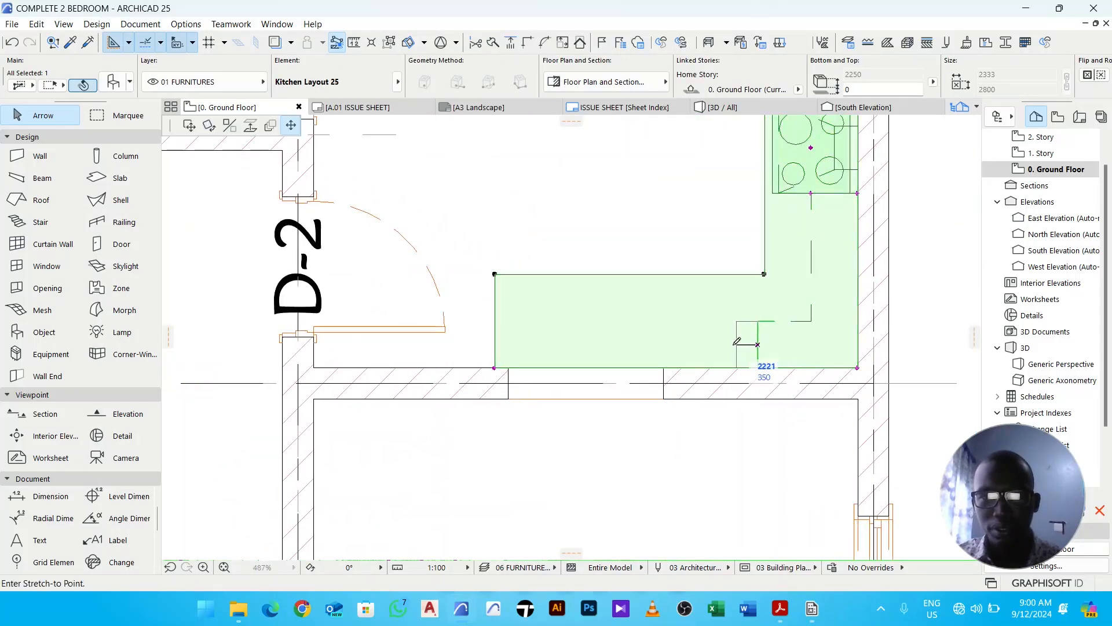
click(725, 344)
click(717, 462)
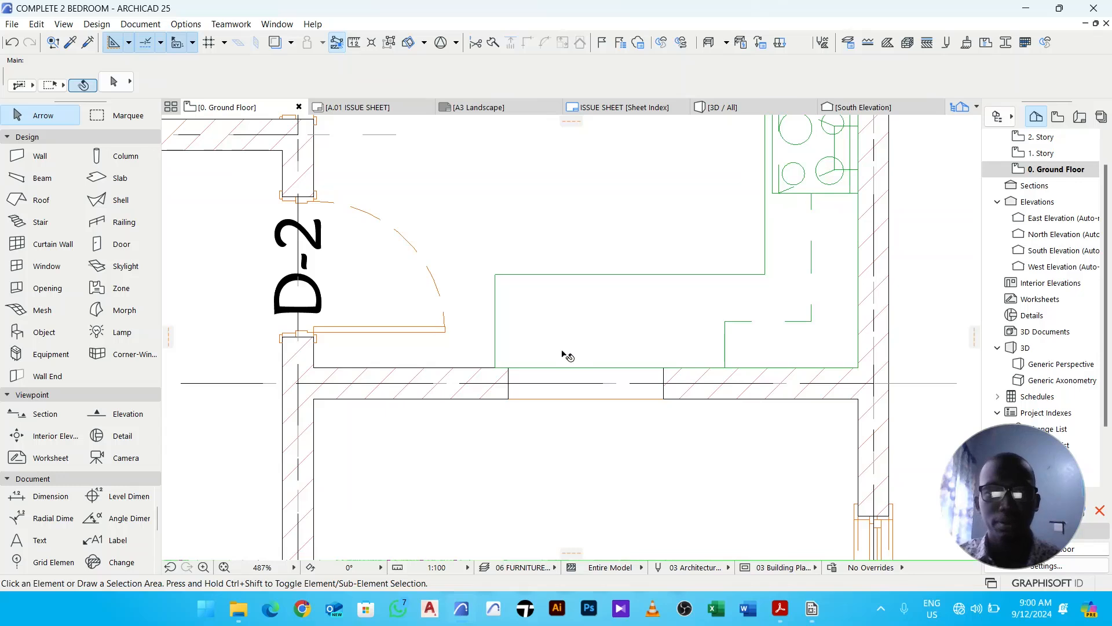
- Stretch the kitchen lower run's left end slightly further left
click(539, 345)
click(495, 368)
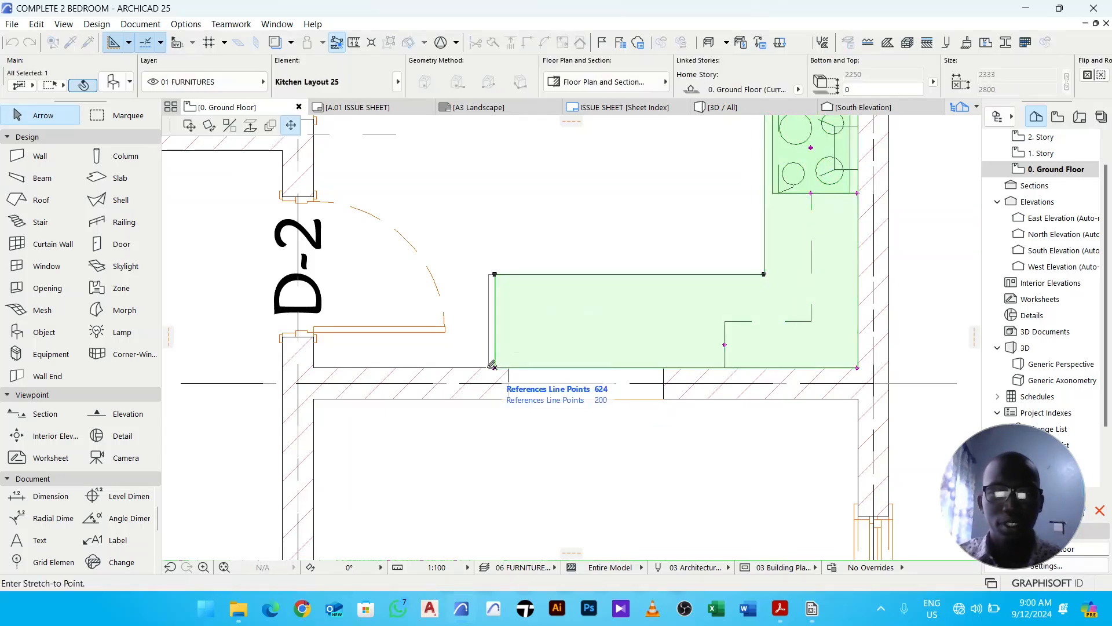
click(480, 366)
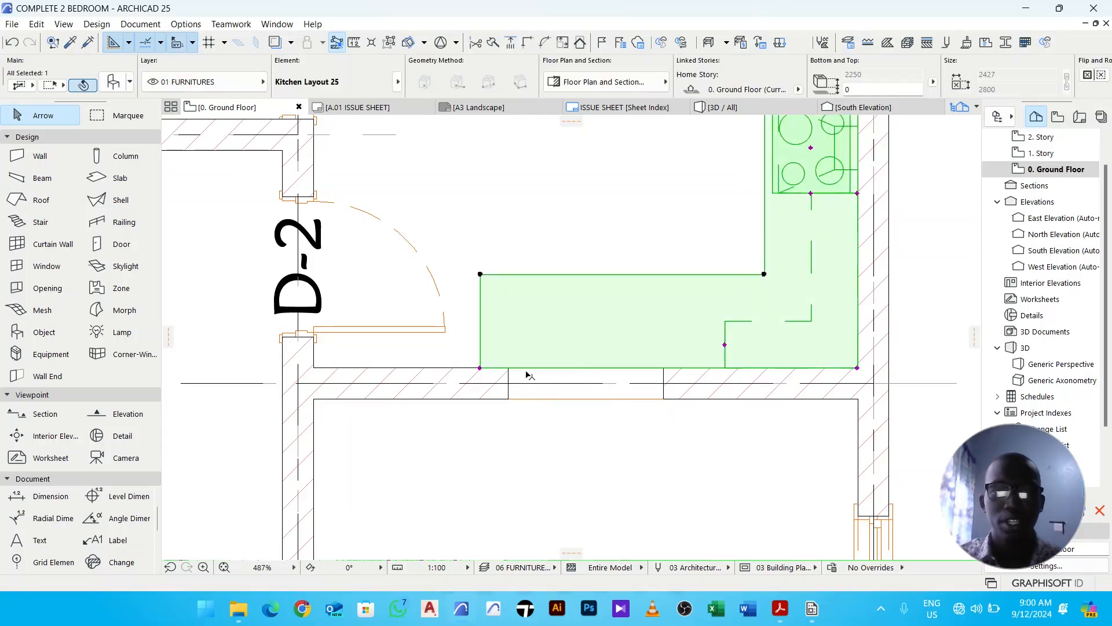
- Zoom in to examine where the kitchen layout's upper edge meets the wall
scroll(616, 342, down, 3)
click(629, 422)
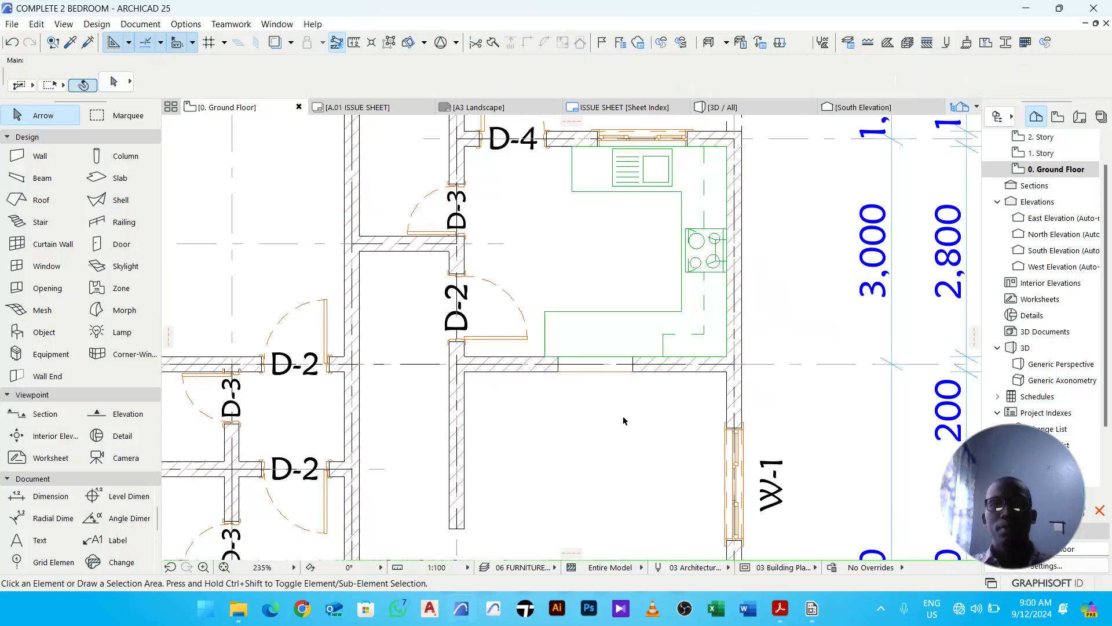
scroll(643, 218, up, 10)
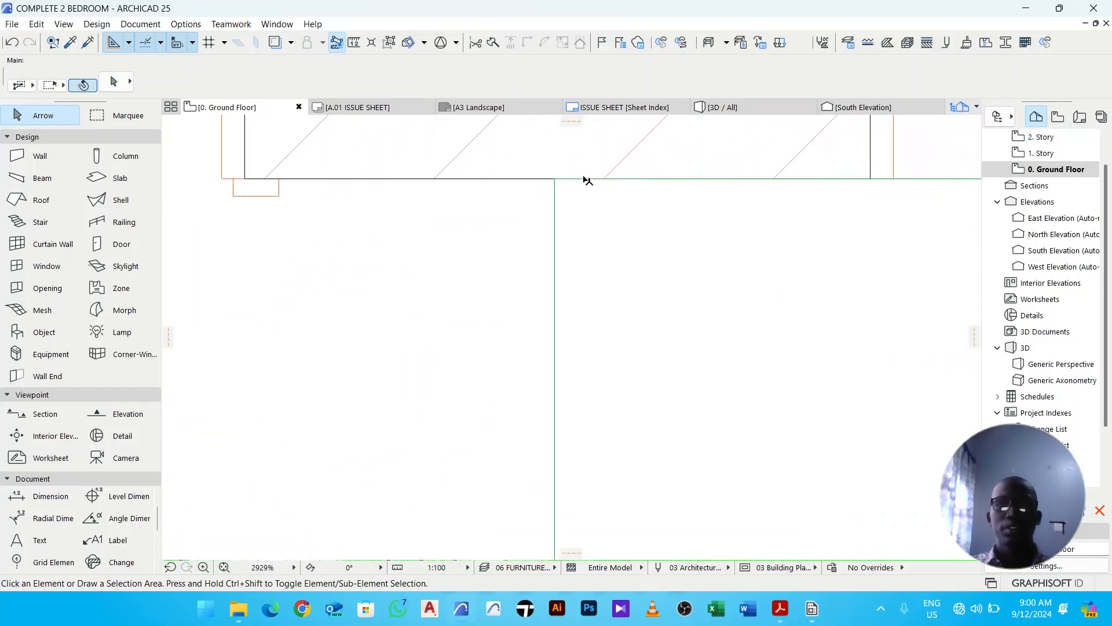
scroll(590, 191, down, 10)
right_click(812, 226)
click(849, 286)
scroll(573, 248, down, 1)
scroll(572, 248, up, 9)
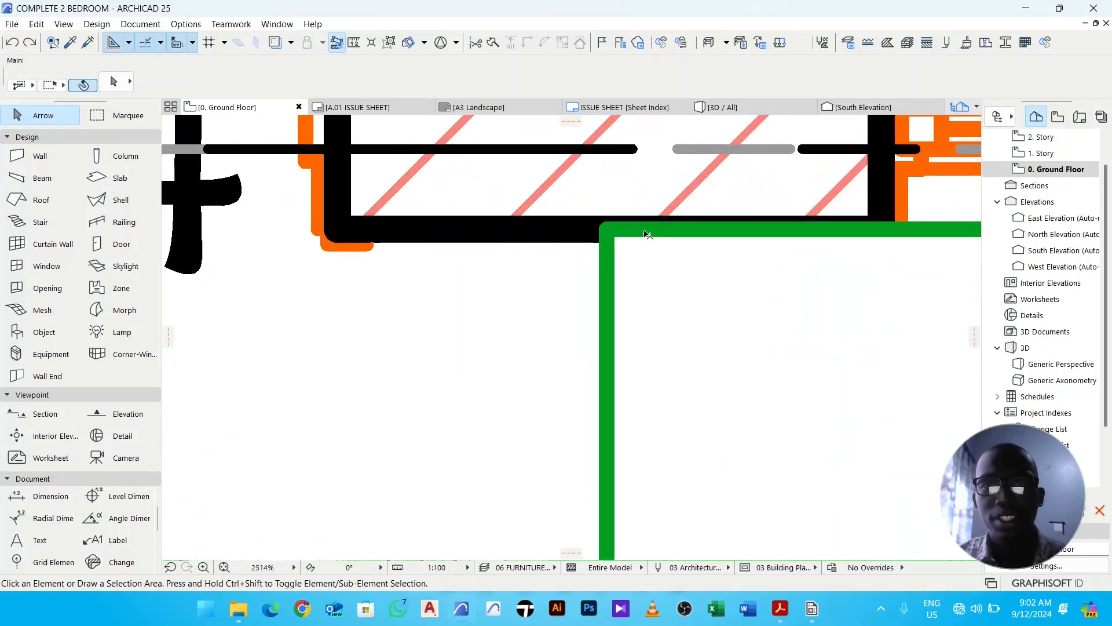
- Send the kitchen layout backward in display order so the walls draw over it
click(630, 248)
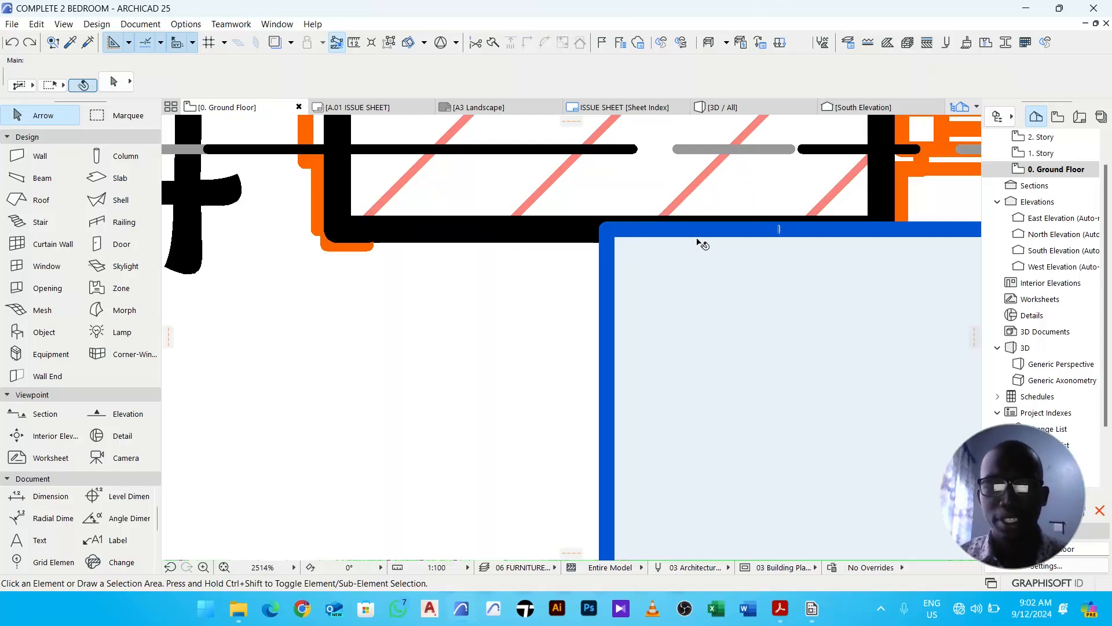
scroll(597, 297, down, 3)
click(632, 291)
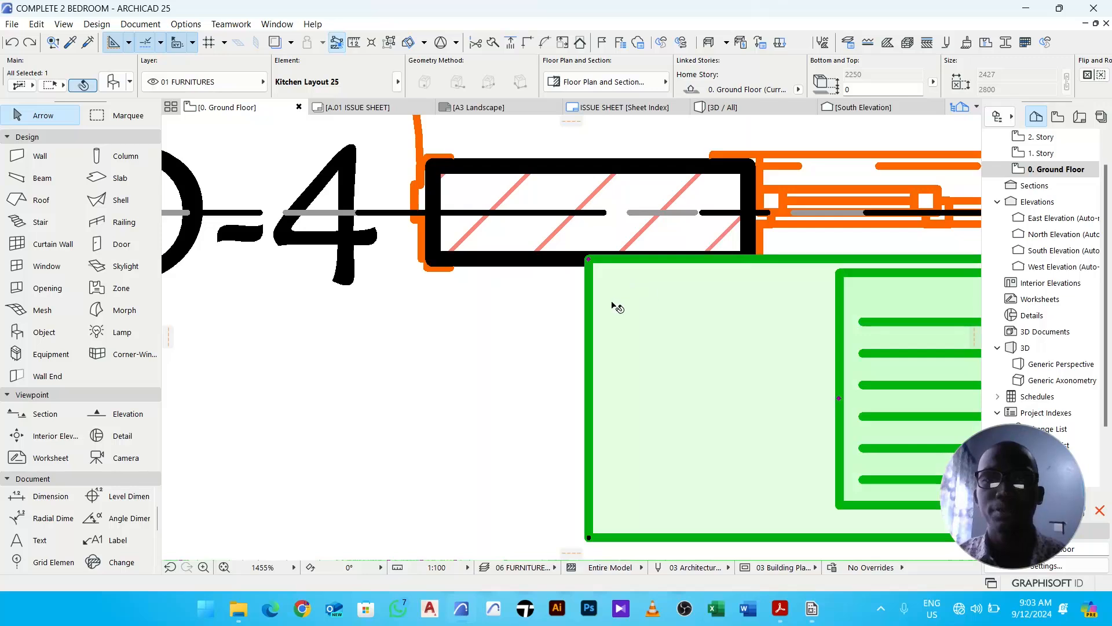
right_click(641, 293)
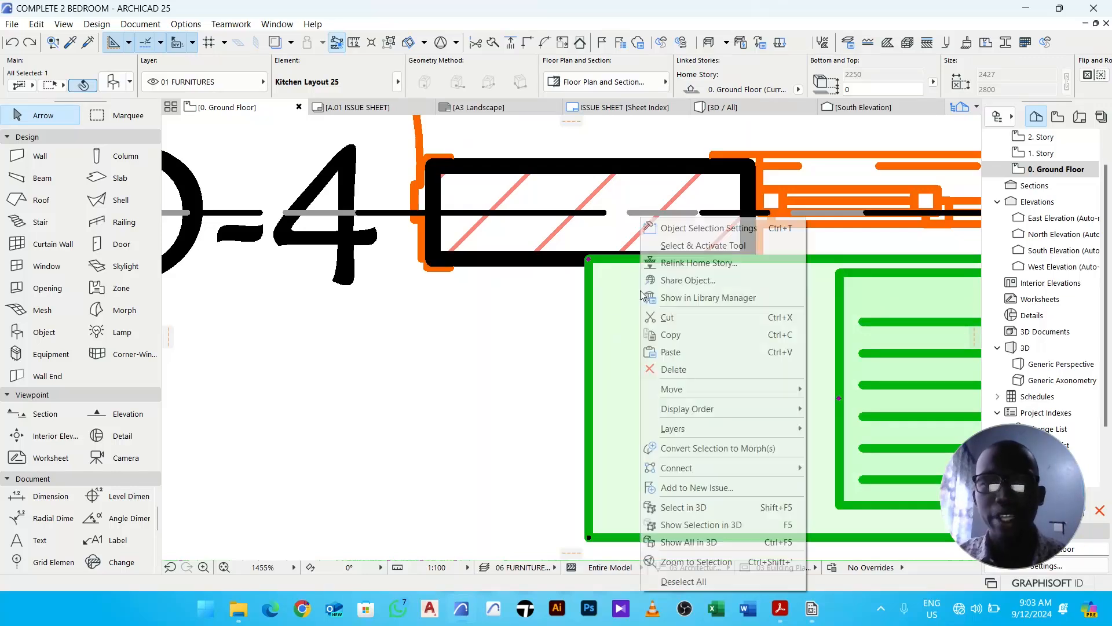
mouse_move(722, 409)
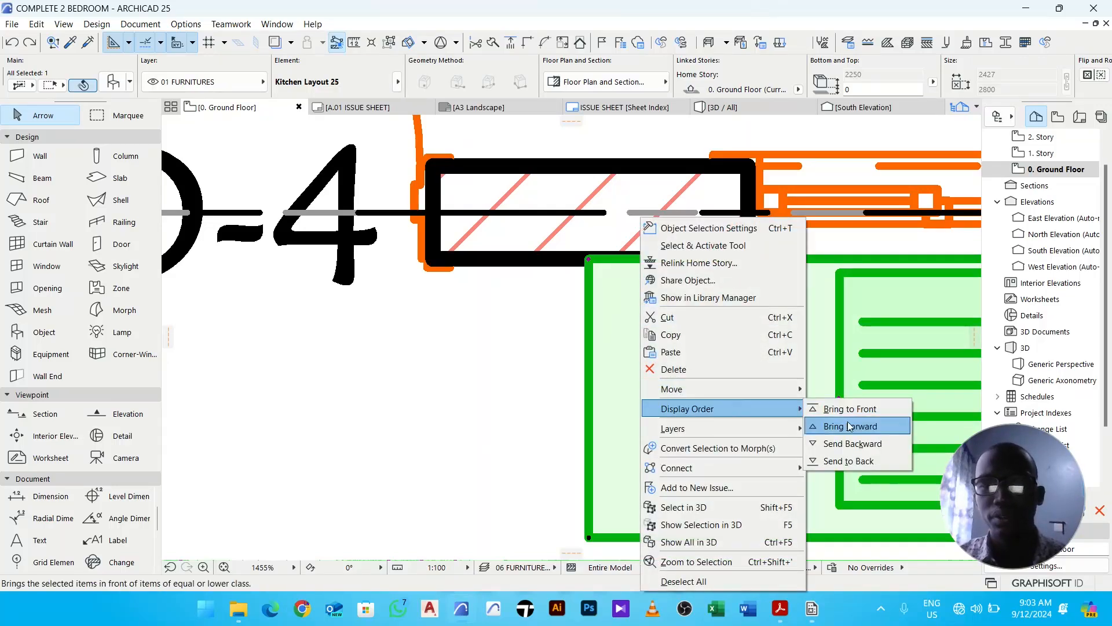
click(857, 443)
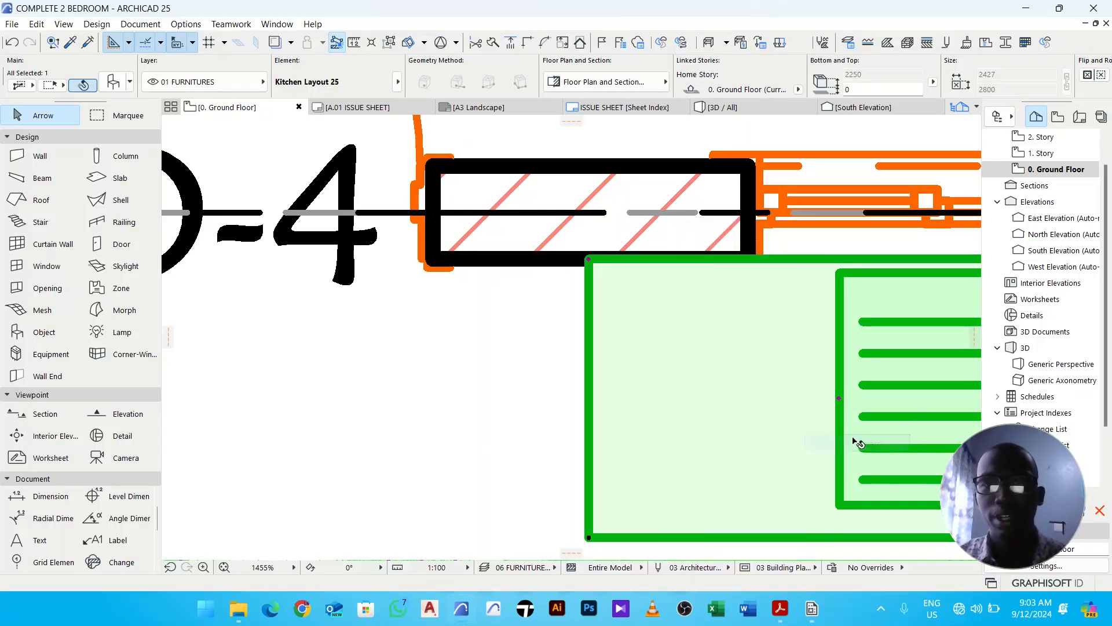
right_click(635, 305)
mouse_move(714, 408)
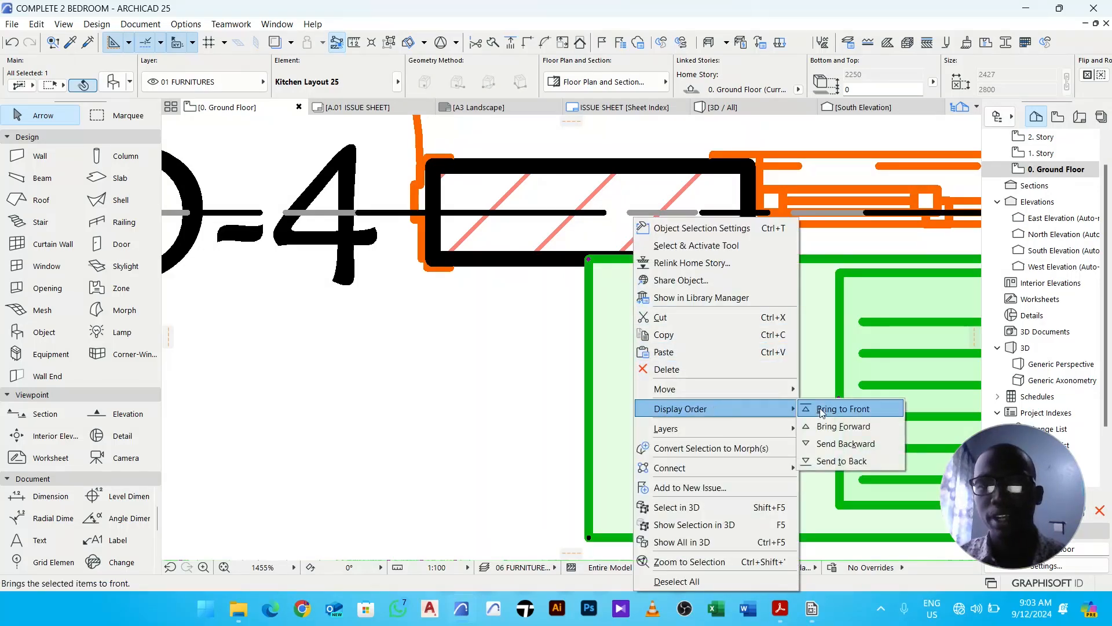
click(877, 443)
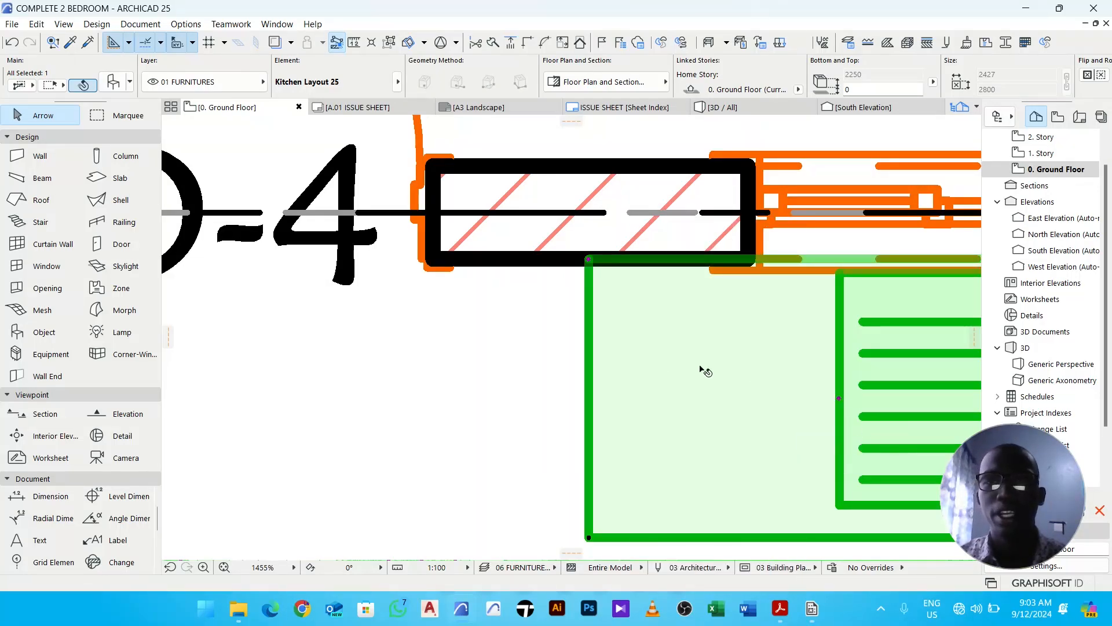
click(533, 321)
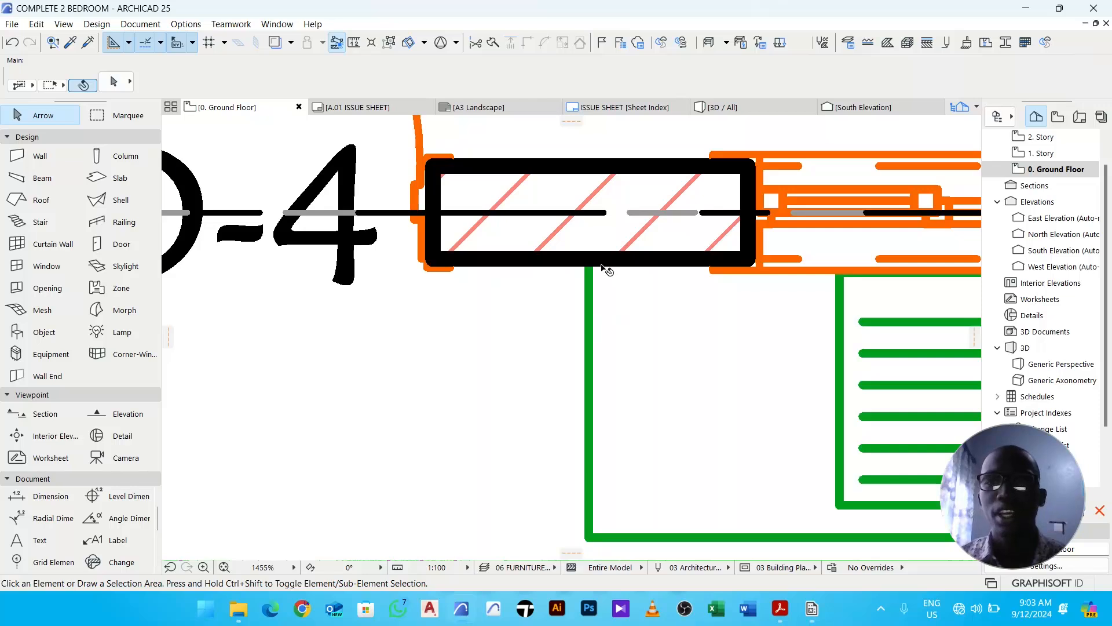
scroll(608, 269, up, 2)
scroll(621, 278, down, 2)
scroll(625, 280, down, 5)
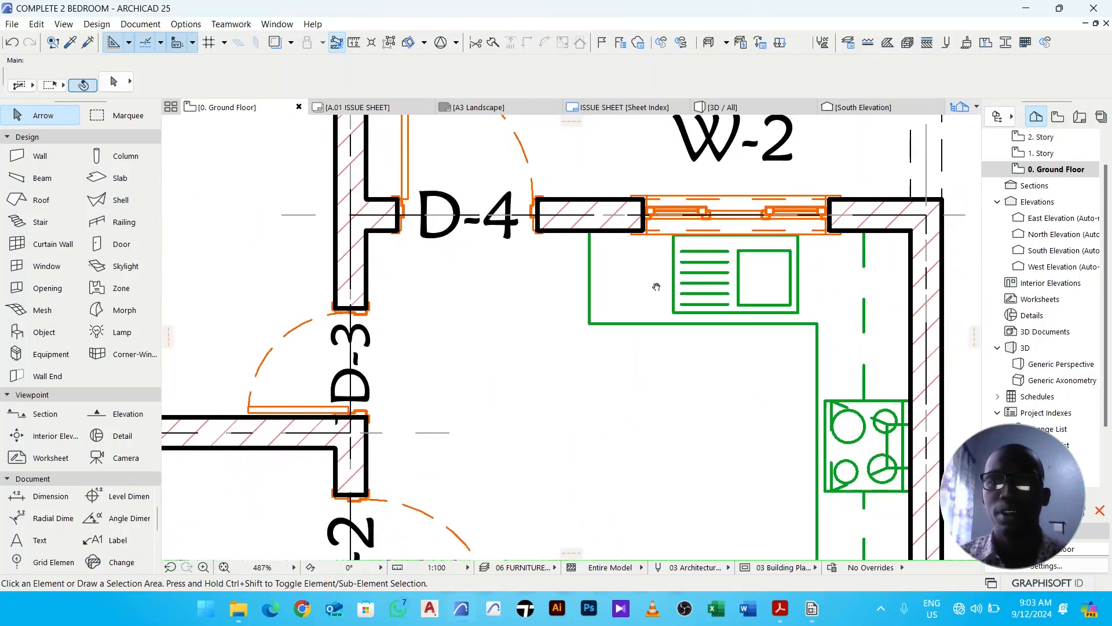
scroll(750, 250, down, 5)
middle_drag(732, 342, 668, 269)
scroll(664, 206, down, 3)
scroll(667, 269, up, 3)
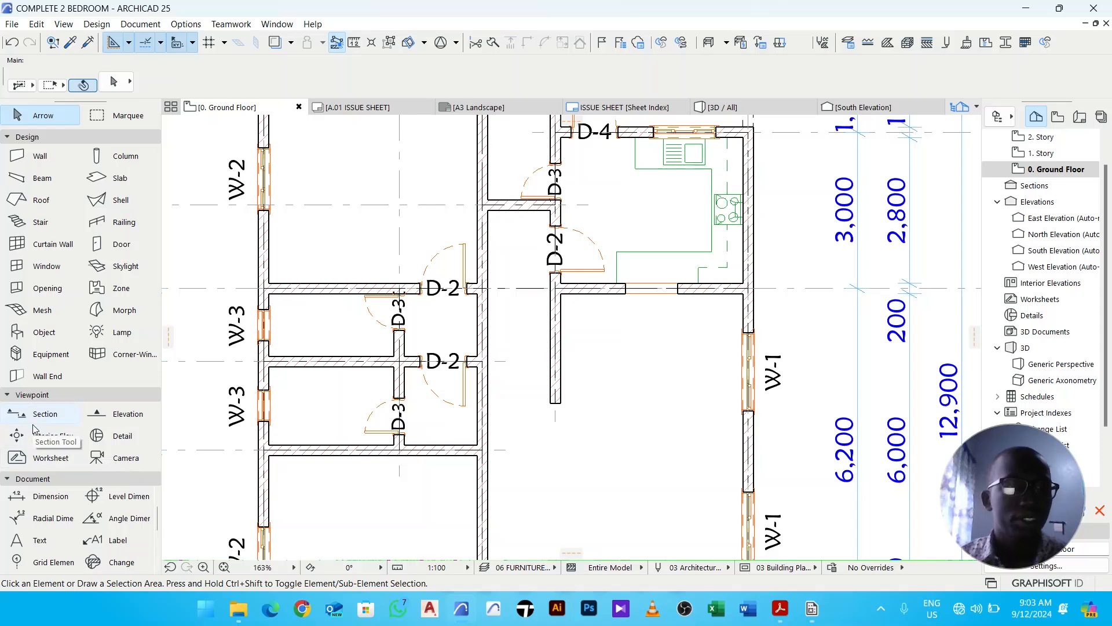
- Start the Object tool, search the library for dining and choose Dining Table Rectangle 25
click(43, 333)
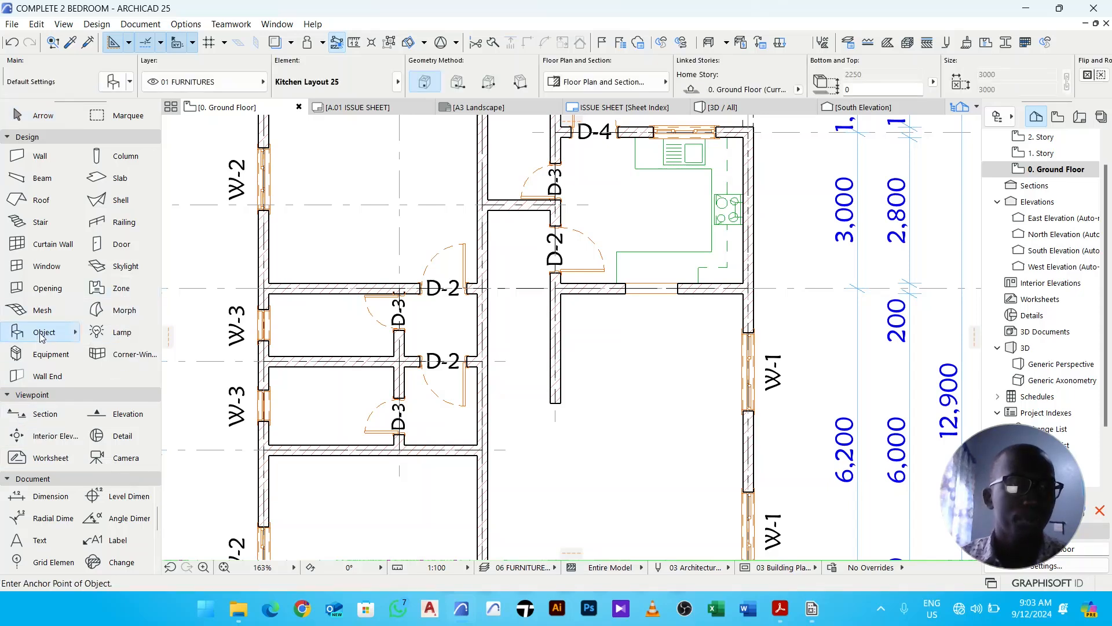
click(113, 82)
text(kitch)
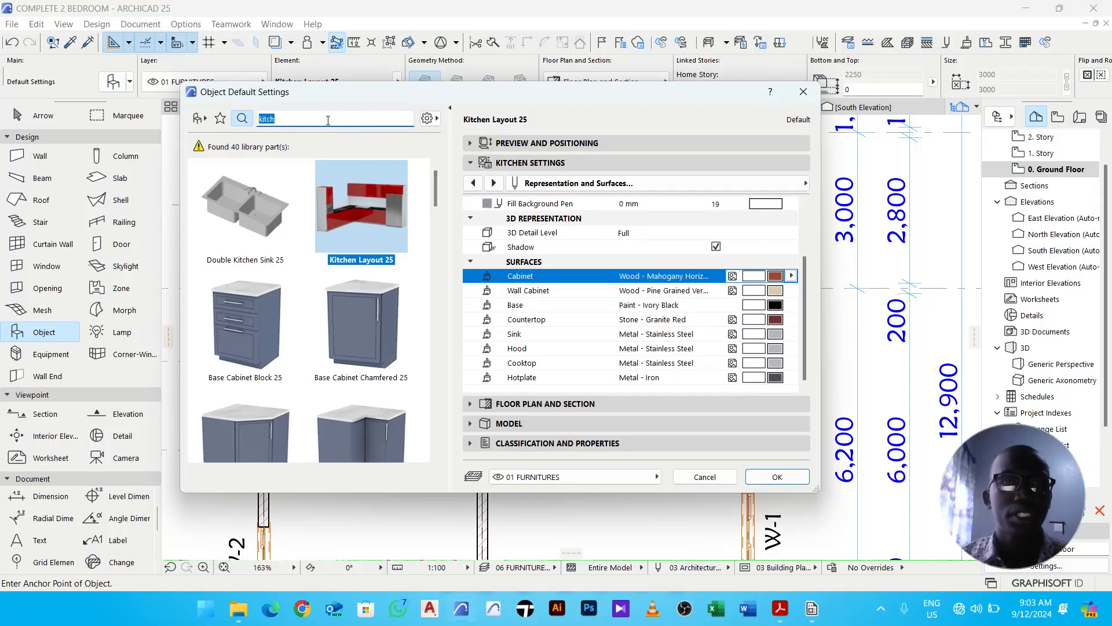
text(dini)
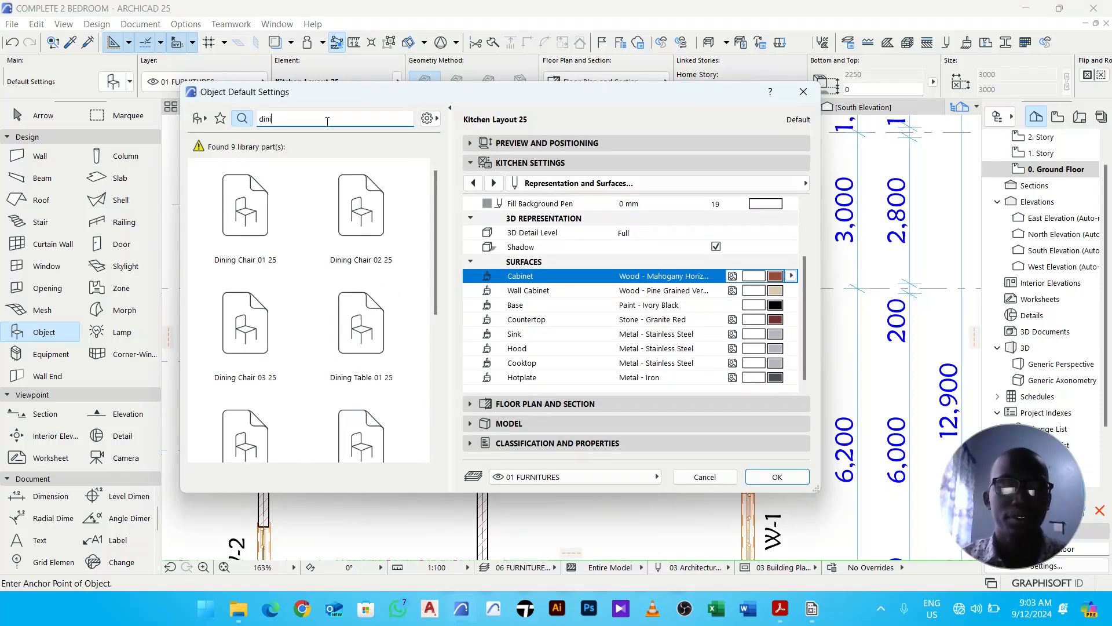
text(ng)
scroll(339, 285, down, 5)
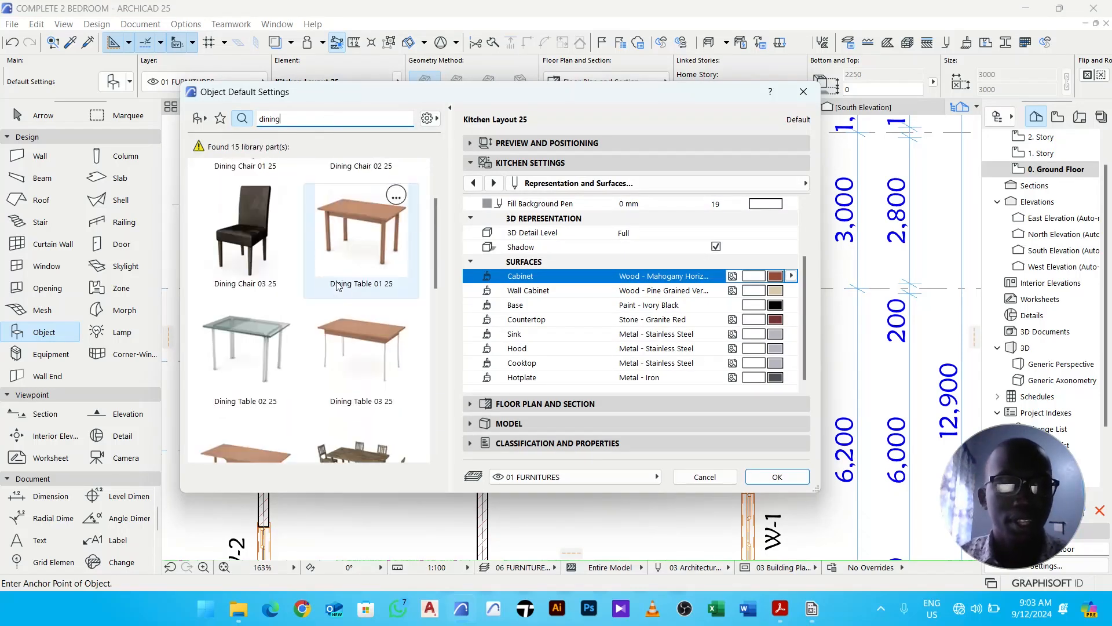
scroll(339, 286, down, 8)
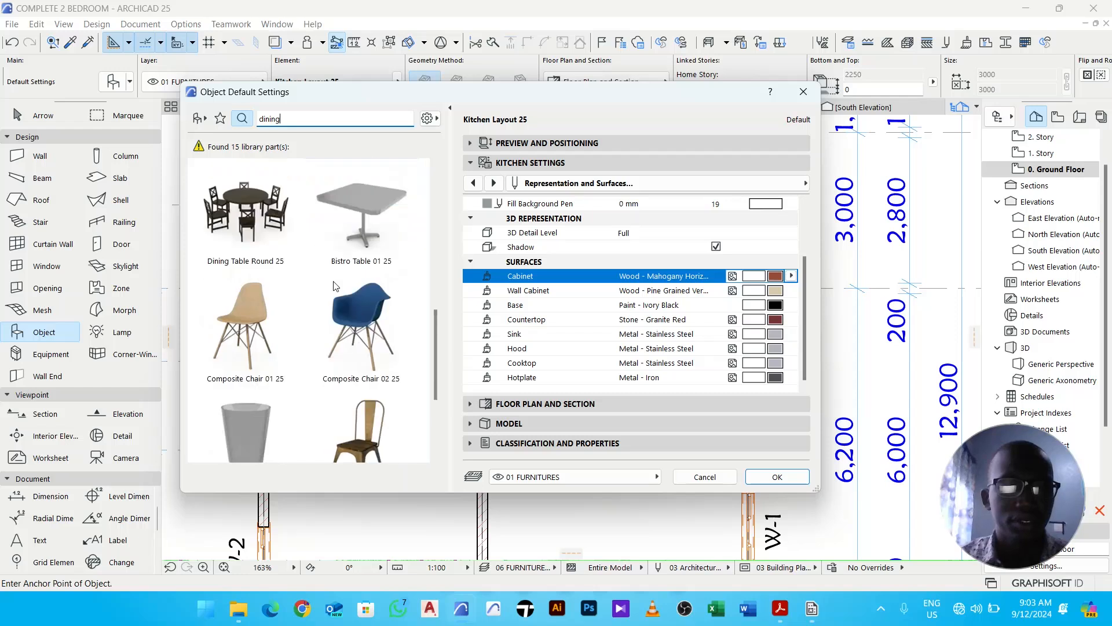
scroll(334, 286, up, 10)
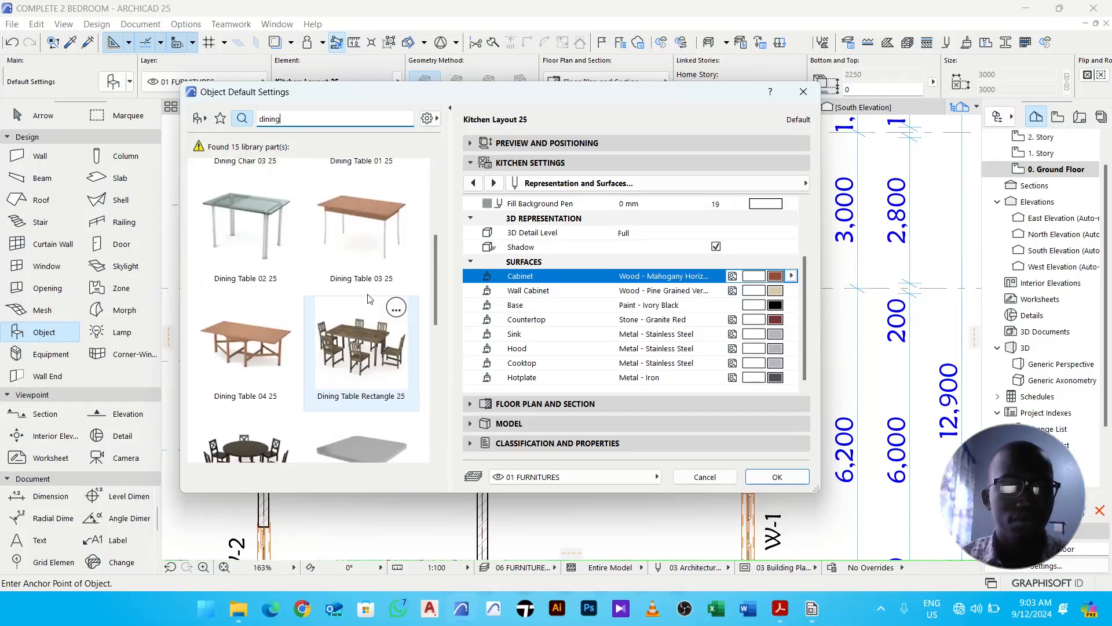
scroll(373, 310, down, 2)
click(361, 345)
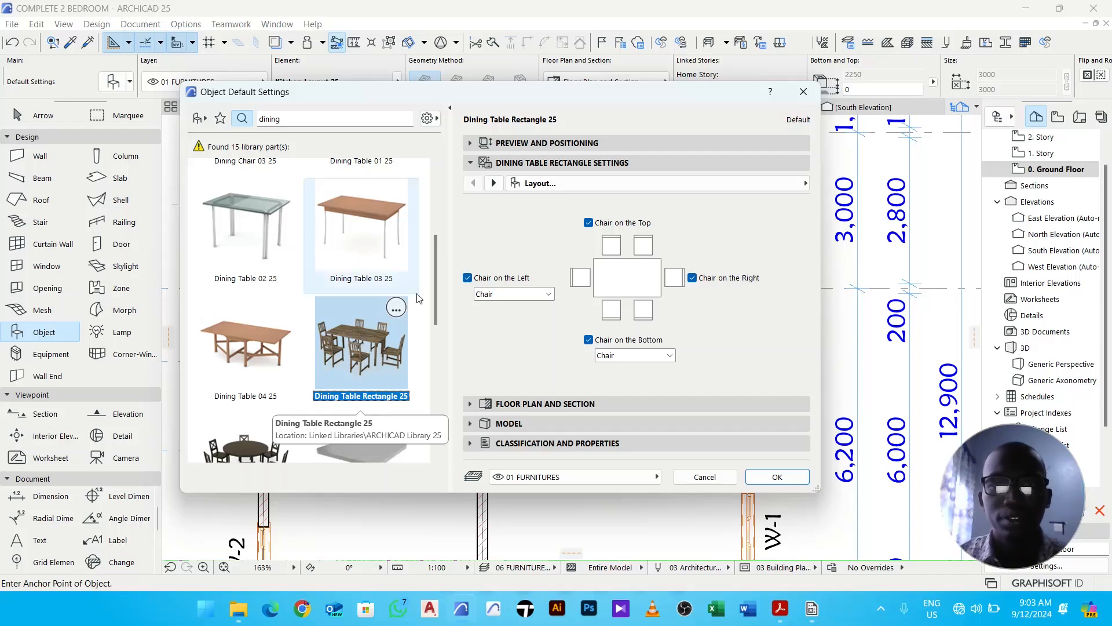
- Set the dining table's minimum chair-to-chair distance to 200 and confirm the object settings
click(519, 145)
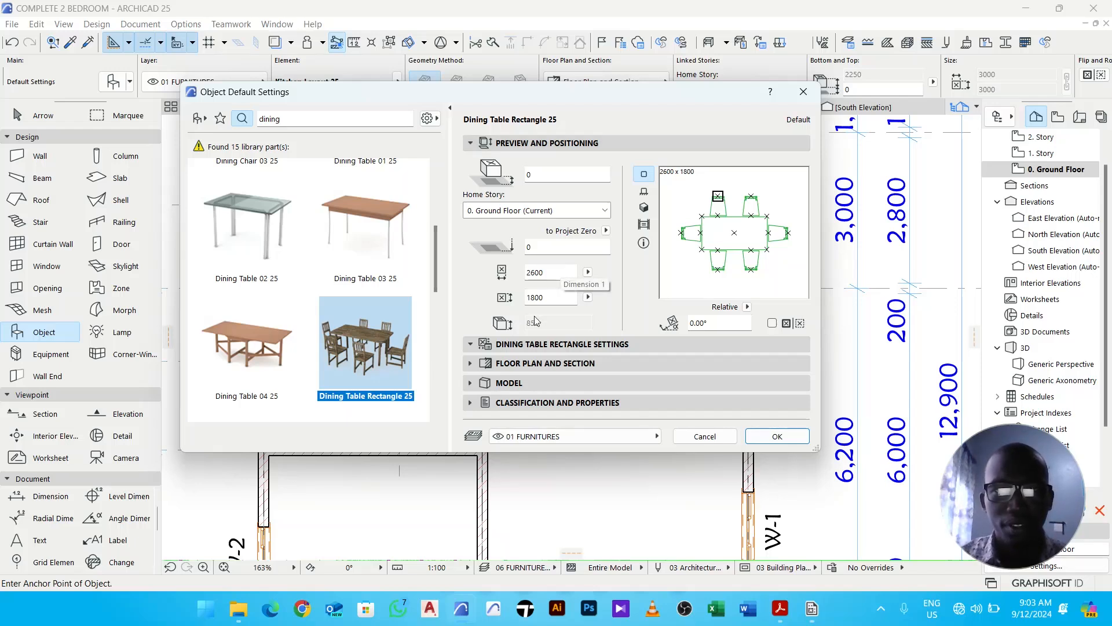
click(521, 344)
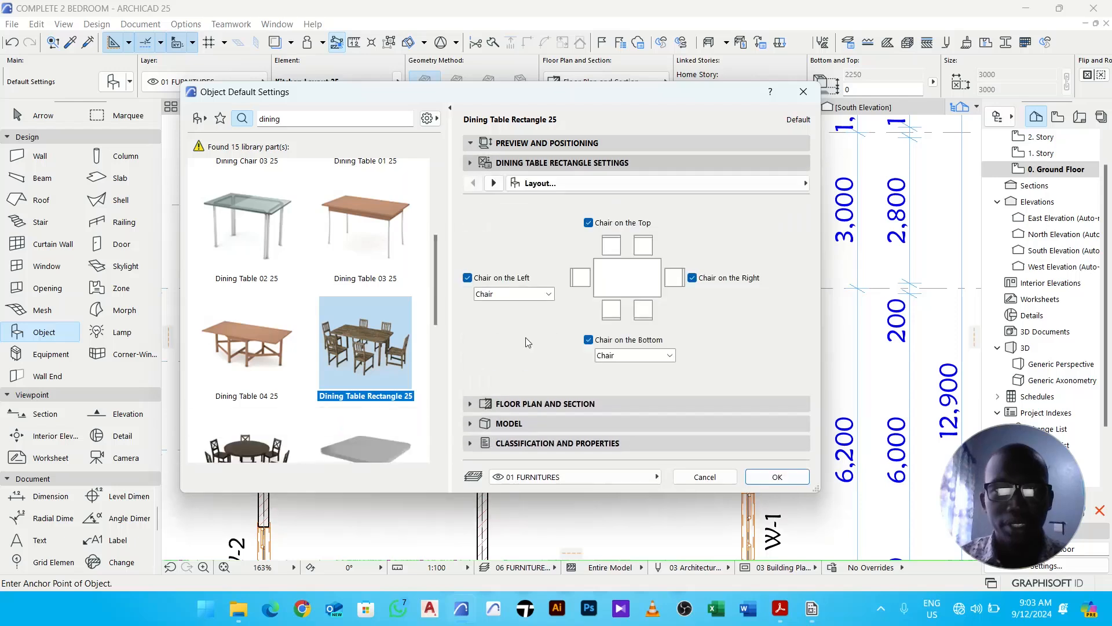
click(493, 184)
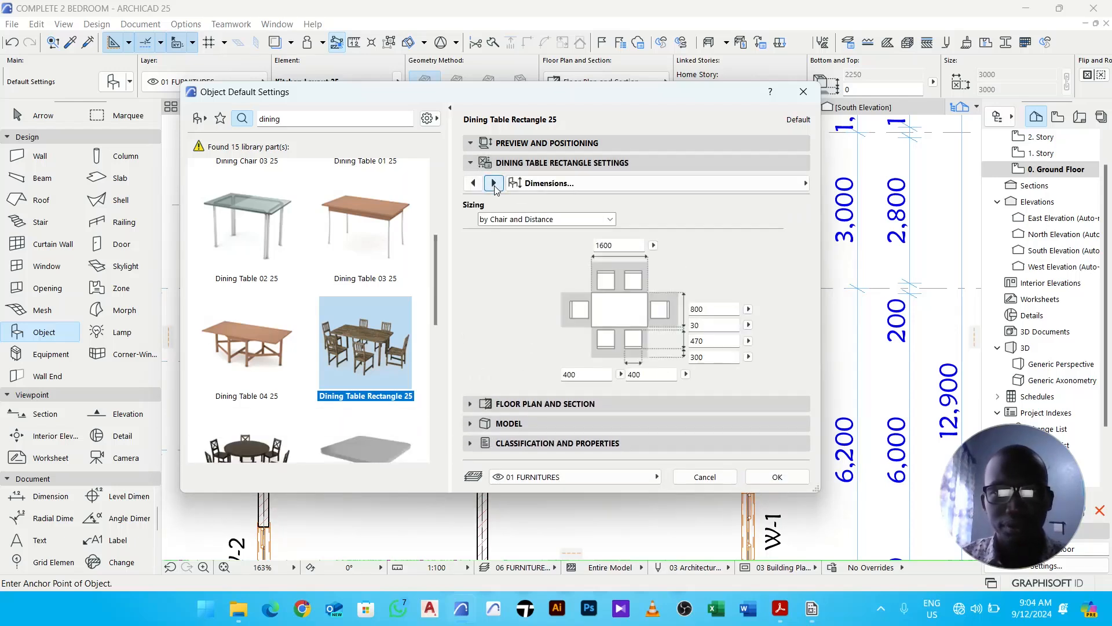
click(591, 377)
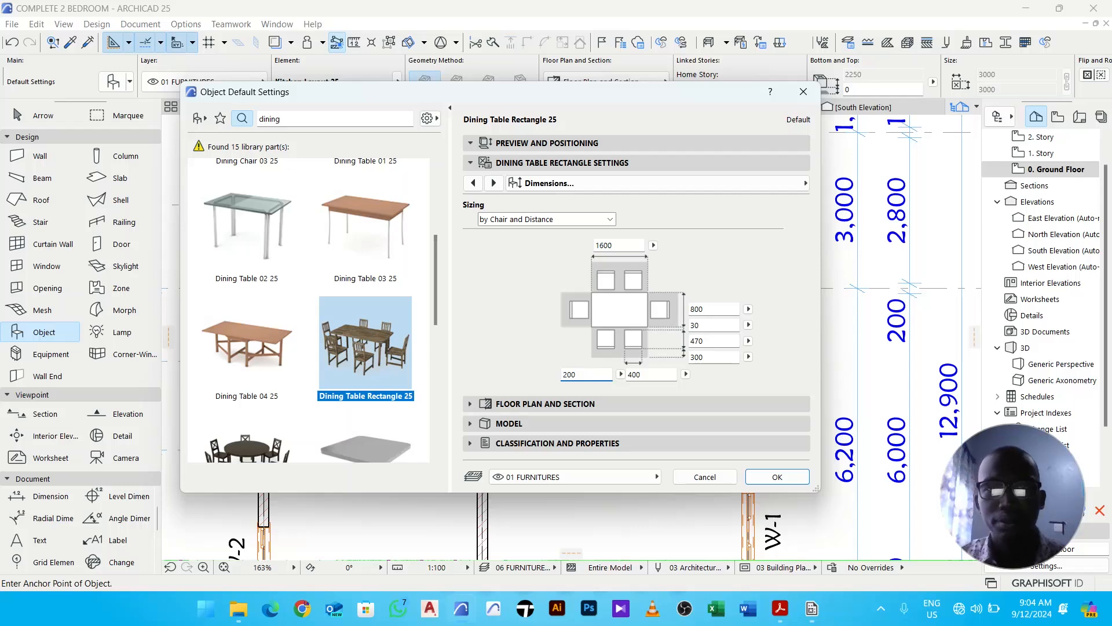
click(777, 477)
- Place the dining table in the room below the kitchen and move it slightly upward
click(653, 370)
key(Escape)
click(664, 398)
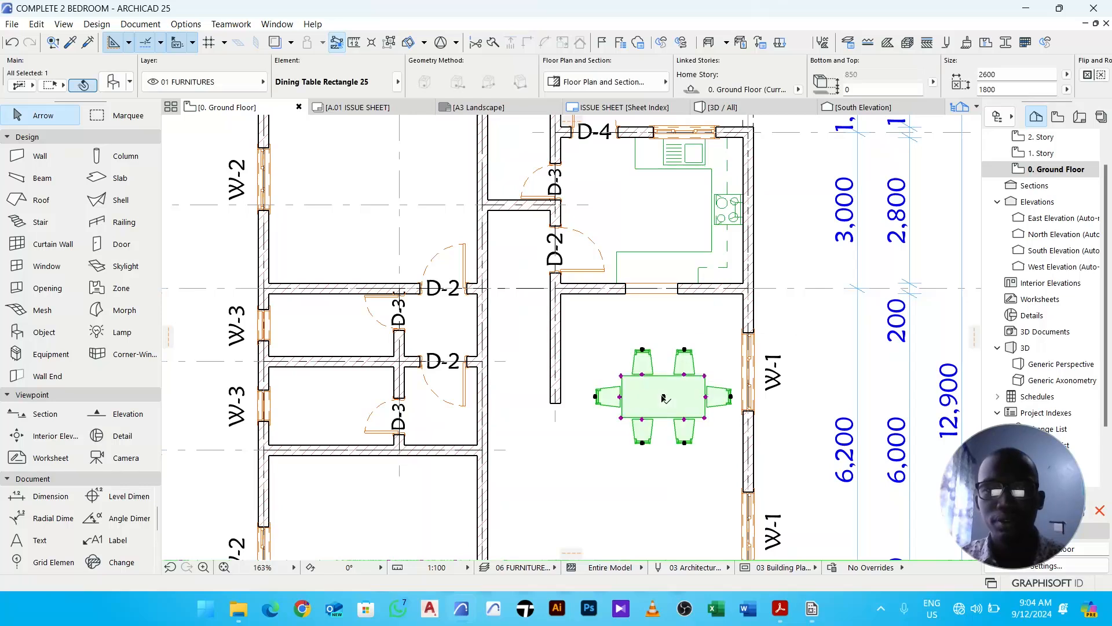
drag(664, 397, 651, 355)
- Stretch the dining table longer by its corner and set its length to 3000 mm
click(652, 426)
click(681, 364)
scroll(688, 362, up, 4)
click(697, 385)
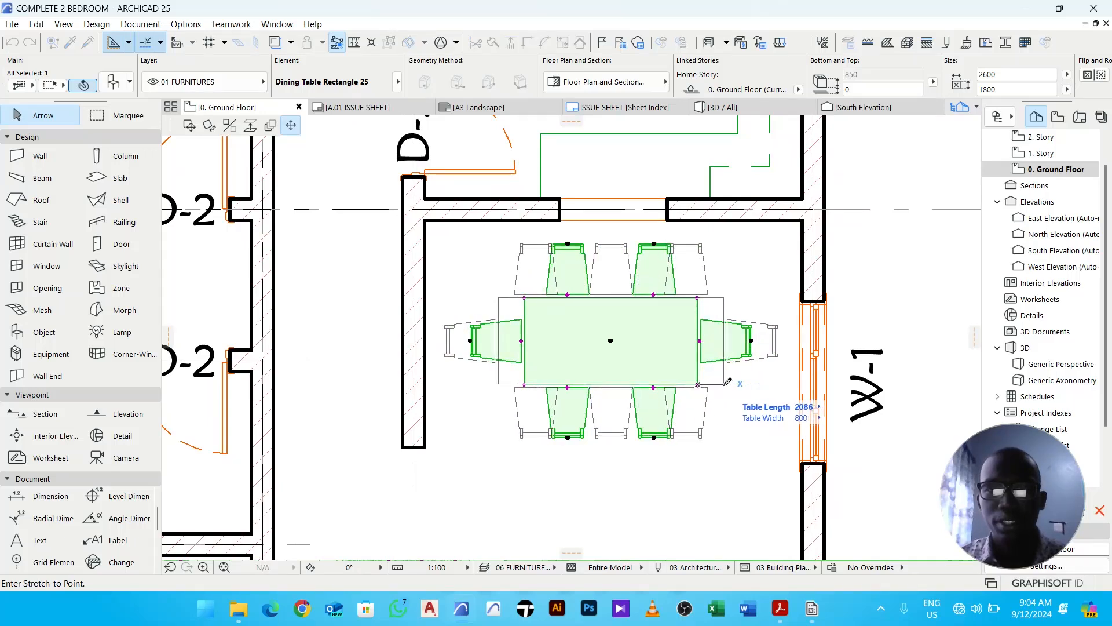
click(723, 384)
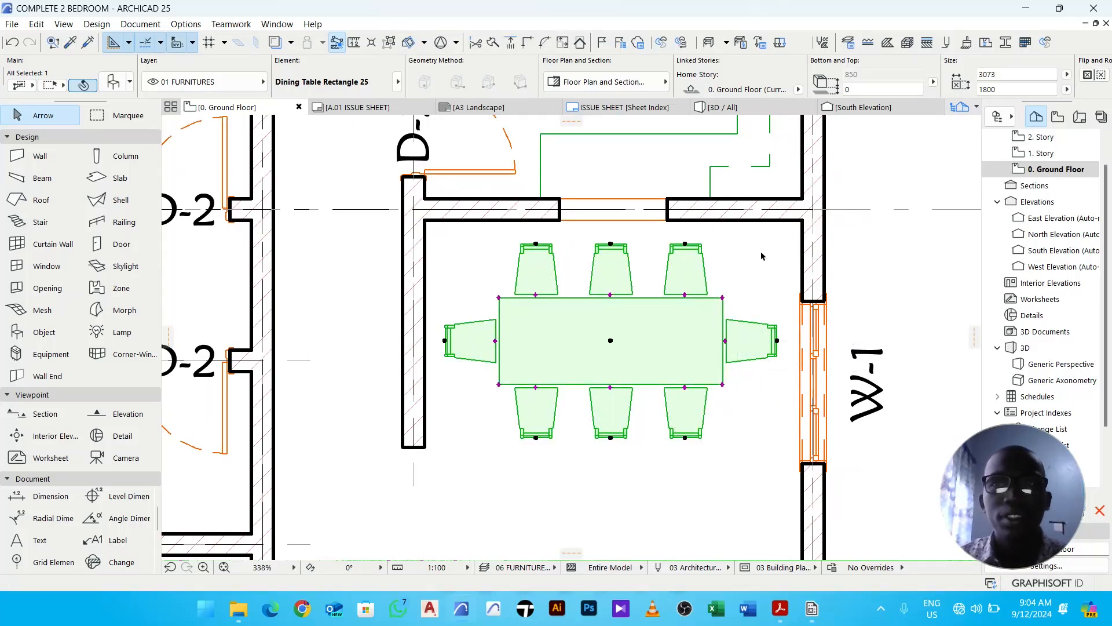
click(1026, 71)
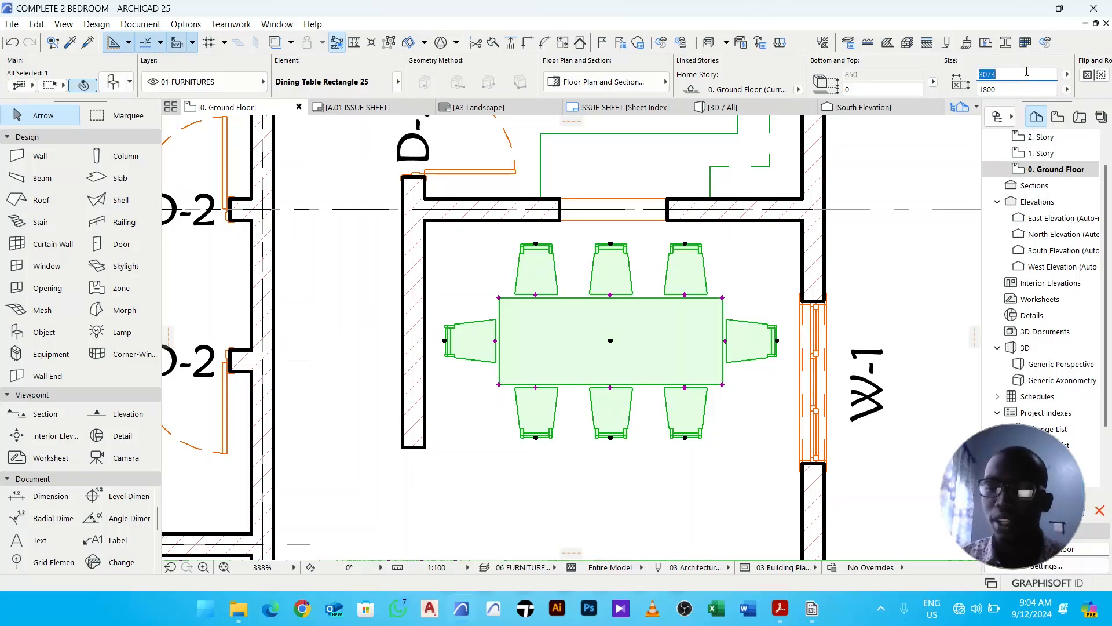
key(Return)
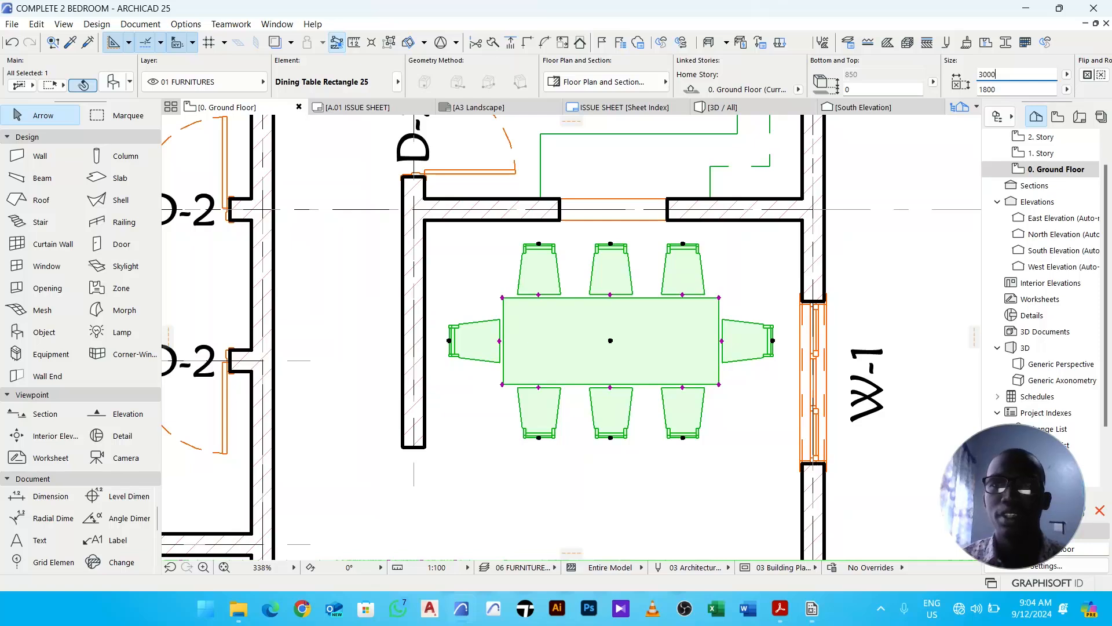
click(898, 271)
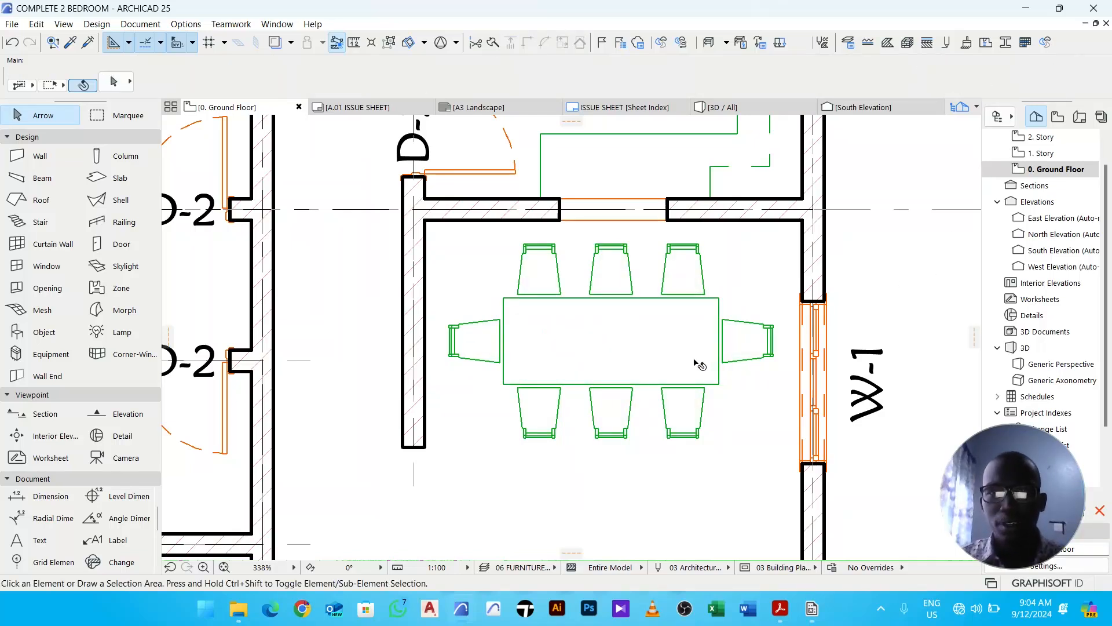
- Search the object library for ref and choose Refrigerator 25
scroll(713, 300, down, 2)
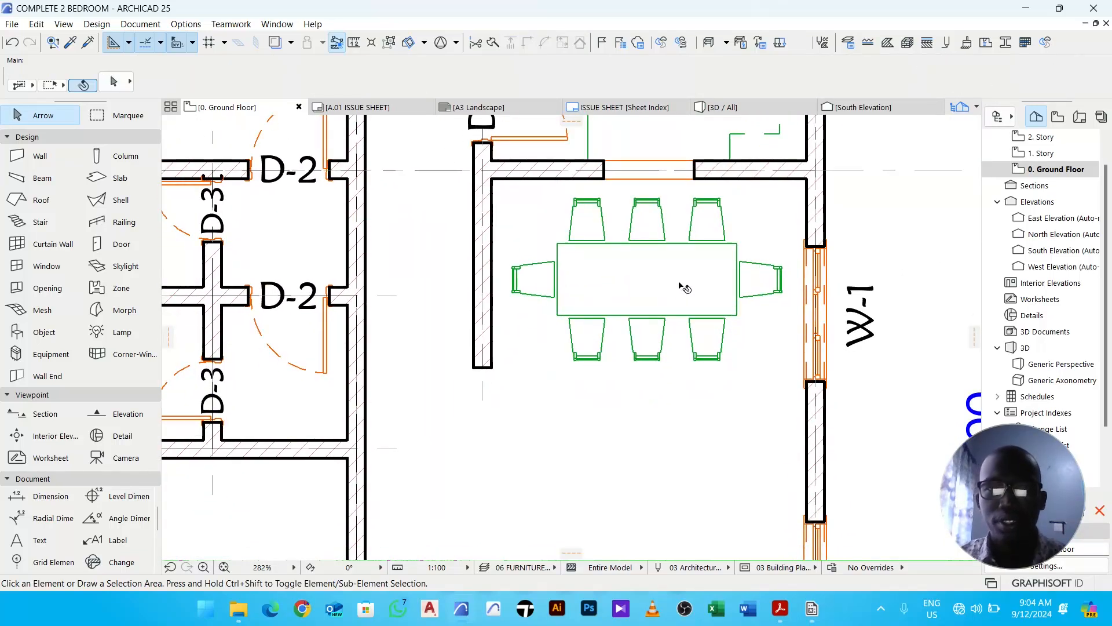
middle_drag(601, 259, 621, 302)
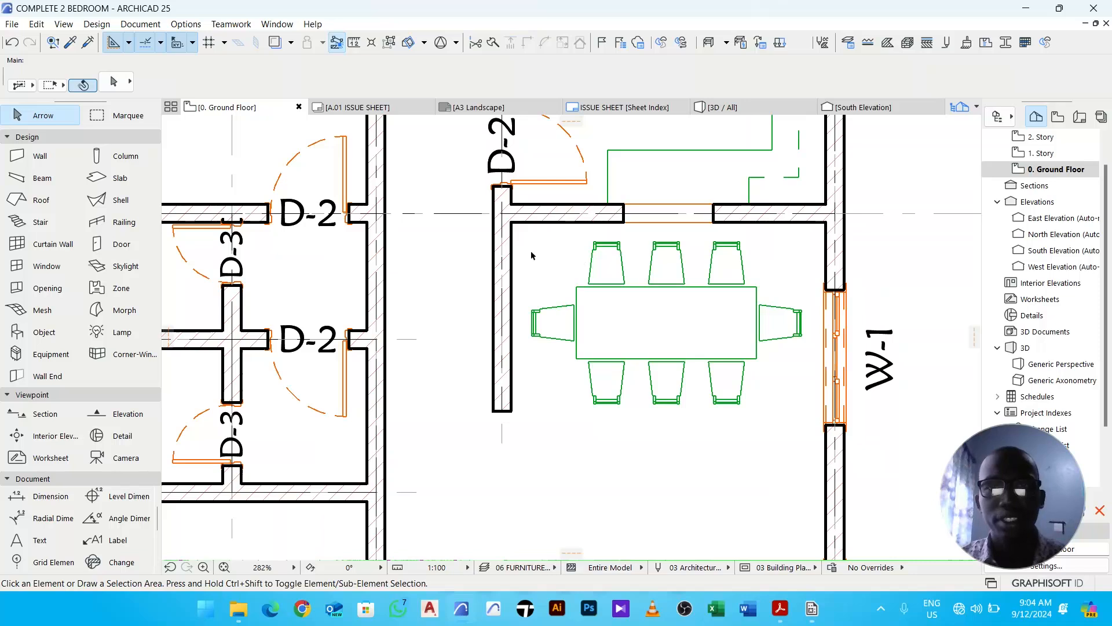
click(62, 330)
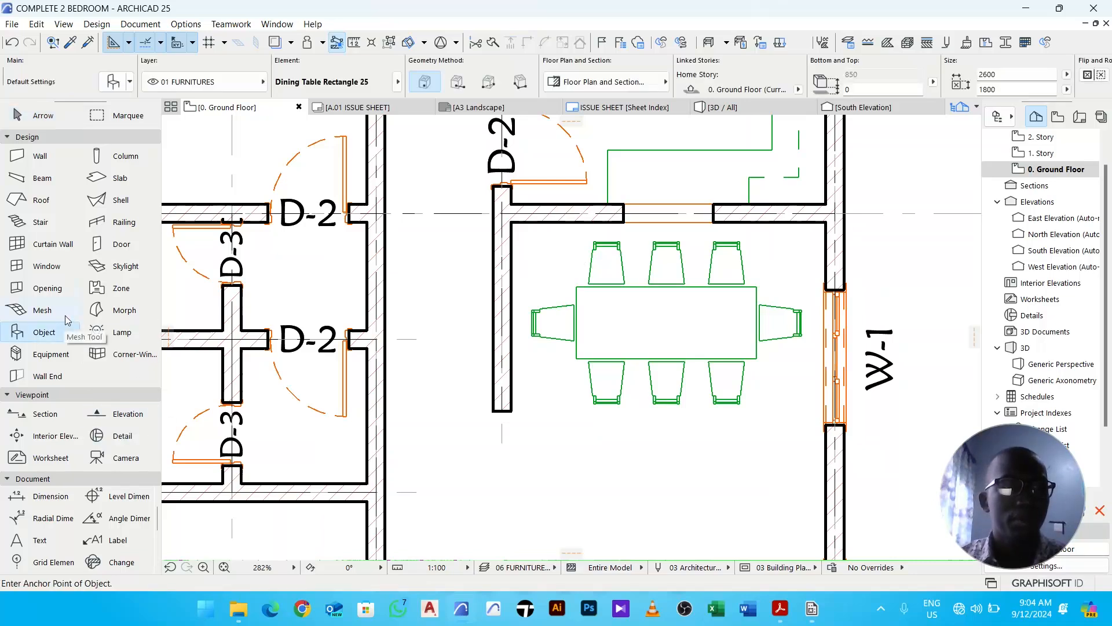
click(116, 81)
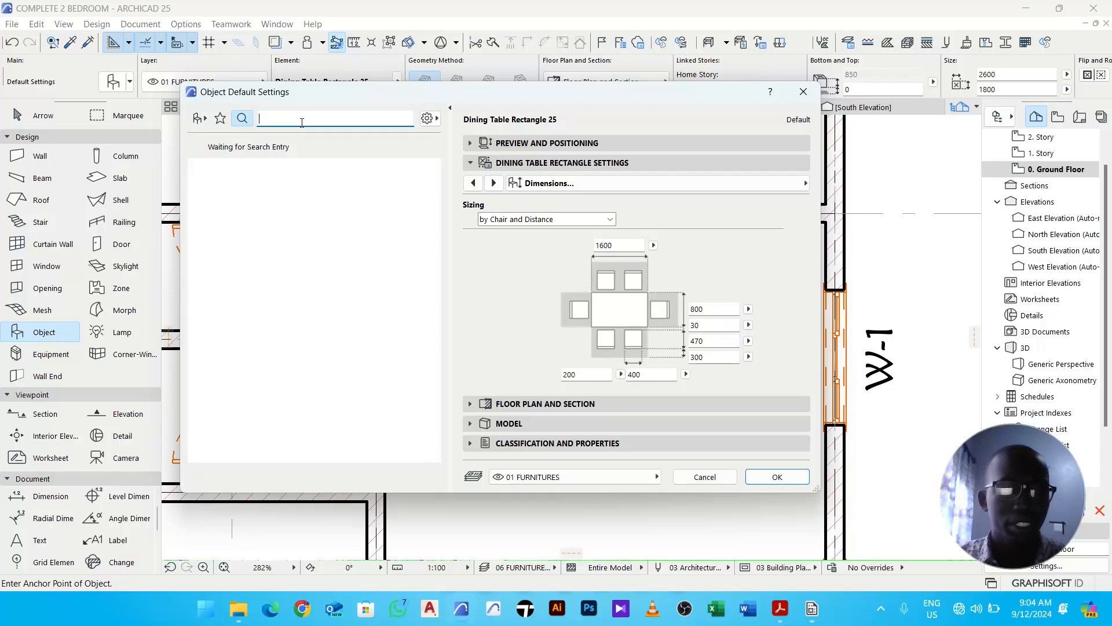
text(ref)
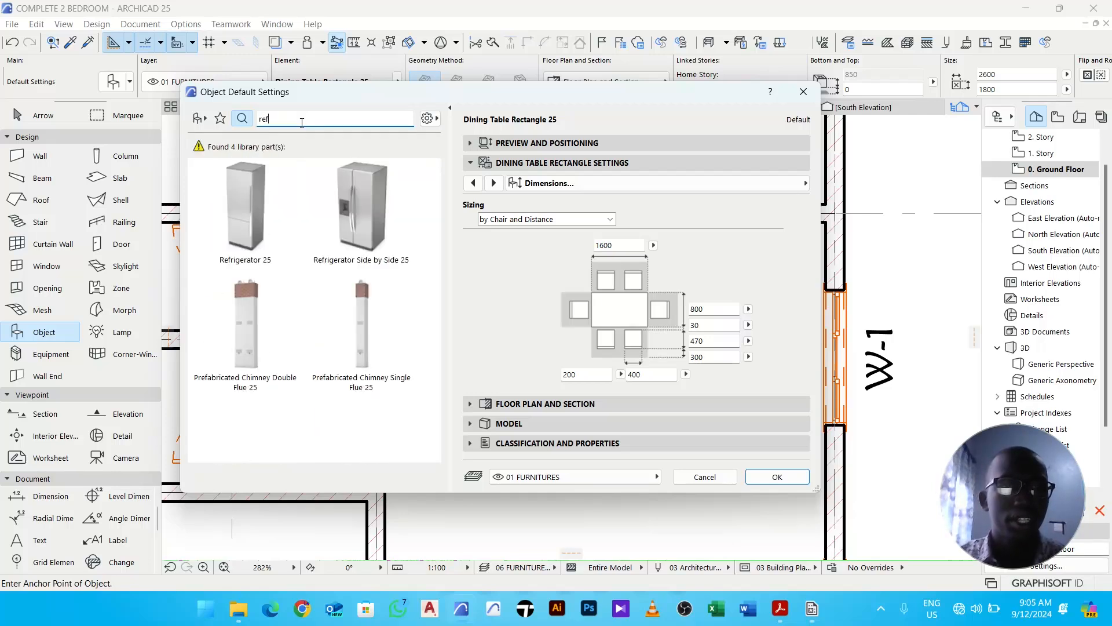
click(259, 206)
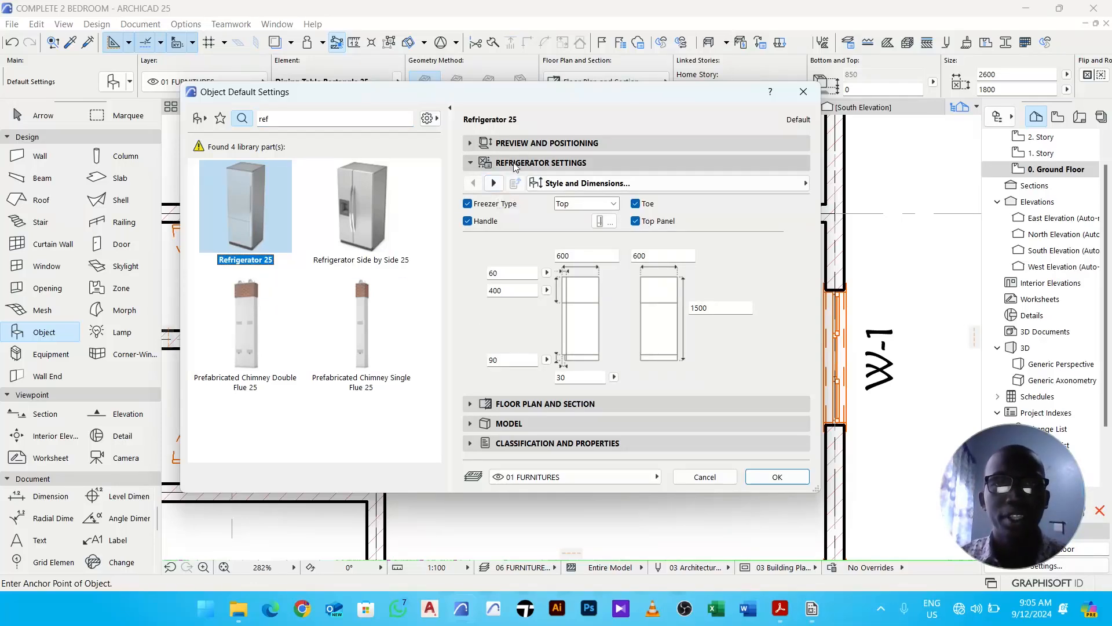
- Set the refrigerator's 2D detail level to Symbolic and pick the plain rectangle fridge symbol
click(497, 183)
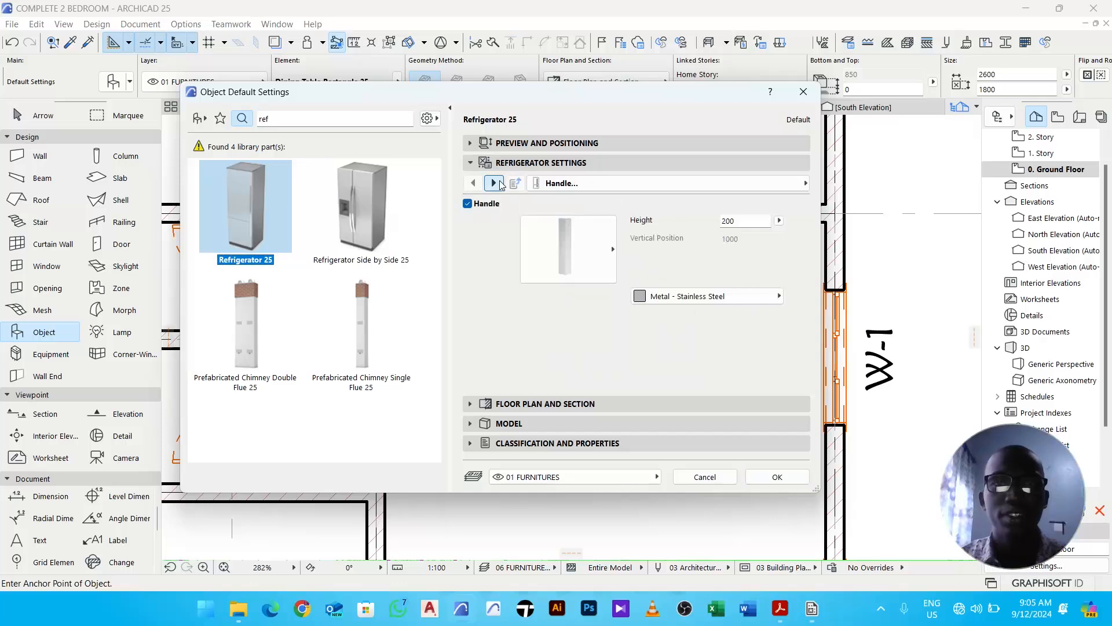
click(496, 183)
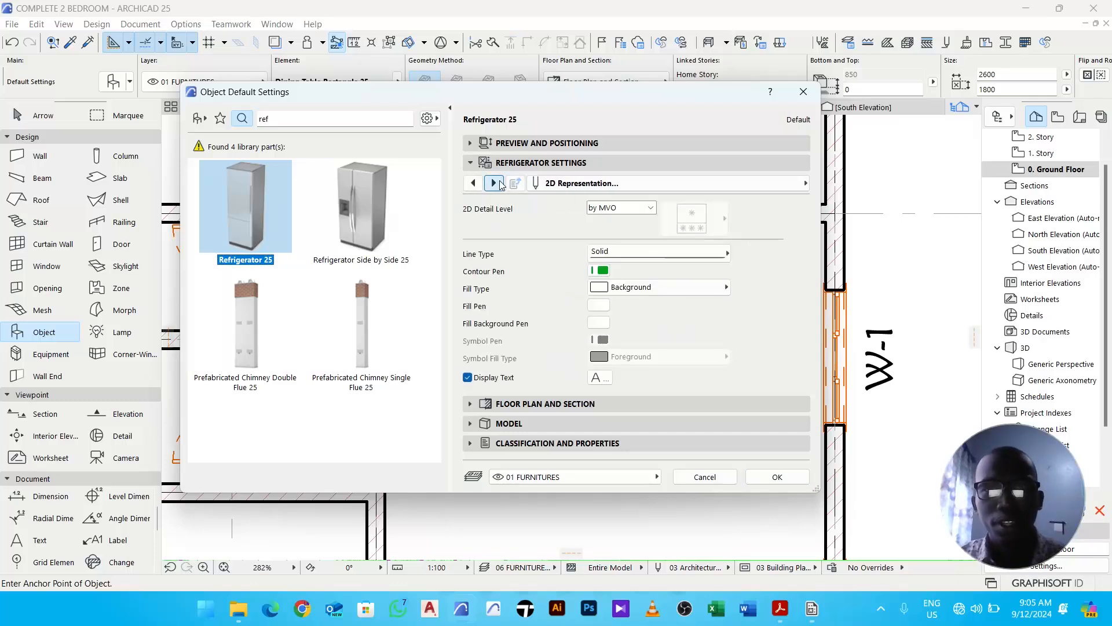
click(629, 212)
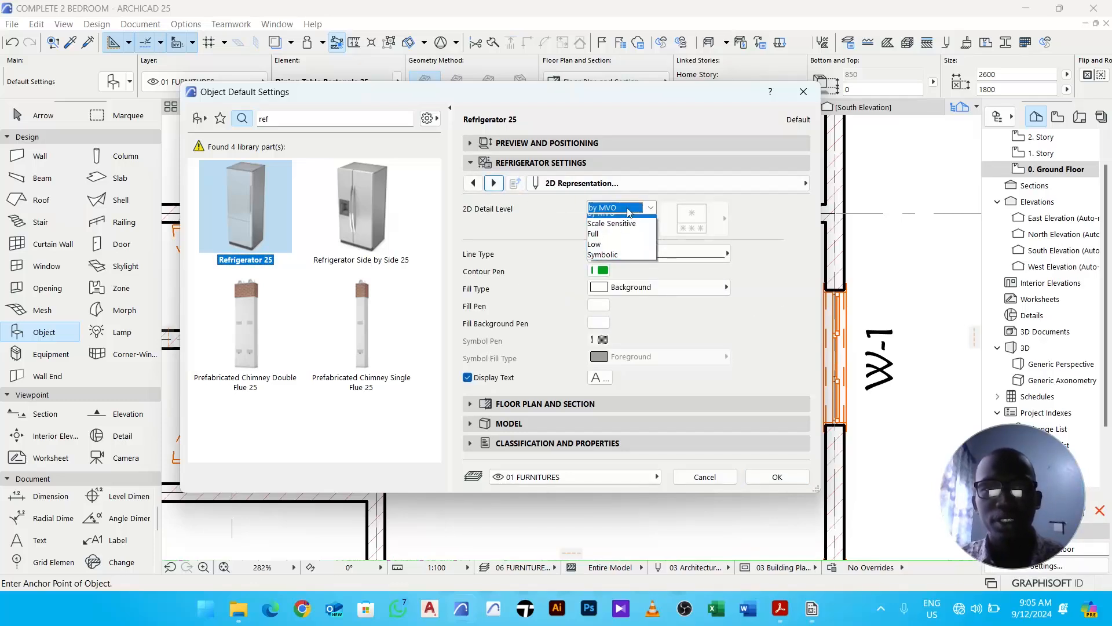
click(627, 262)
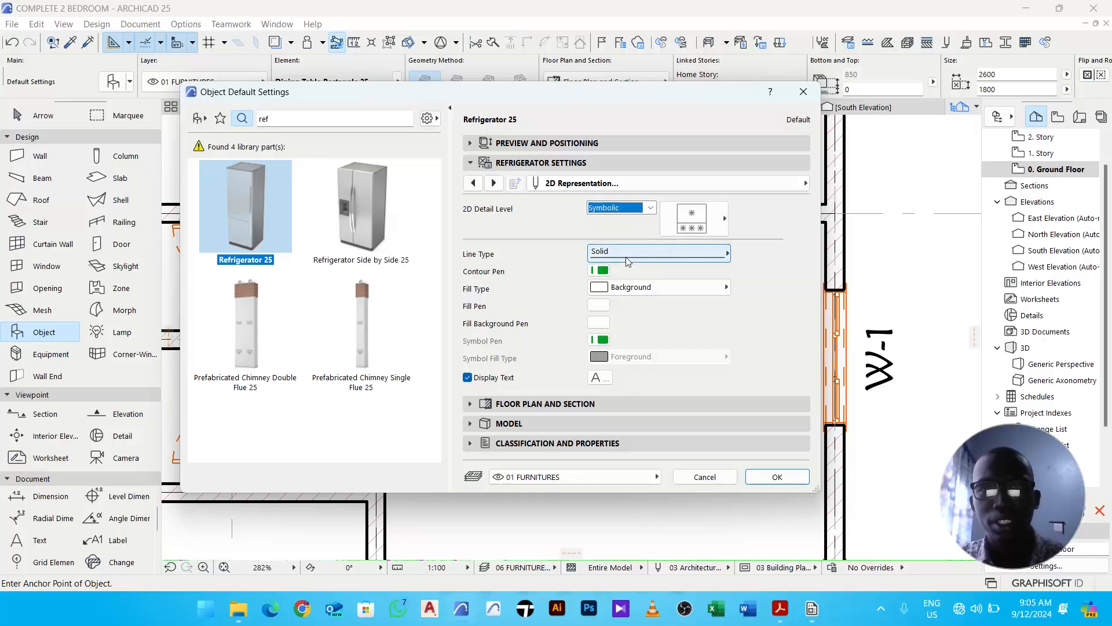
click(702, 229)
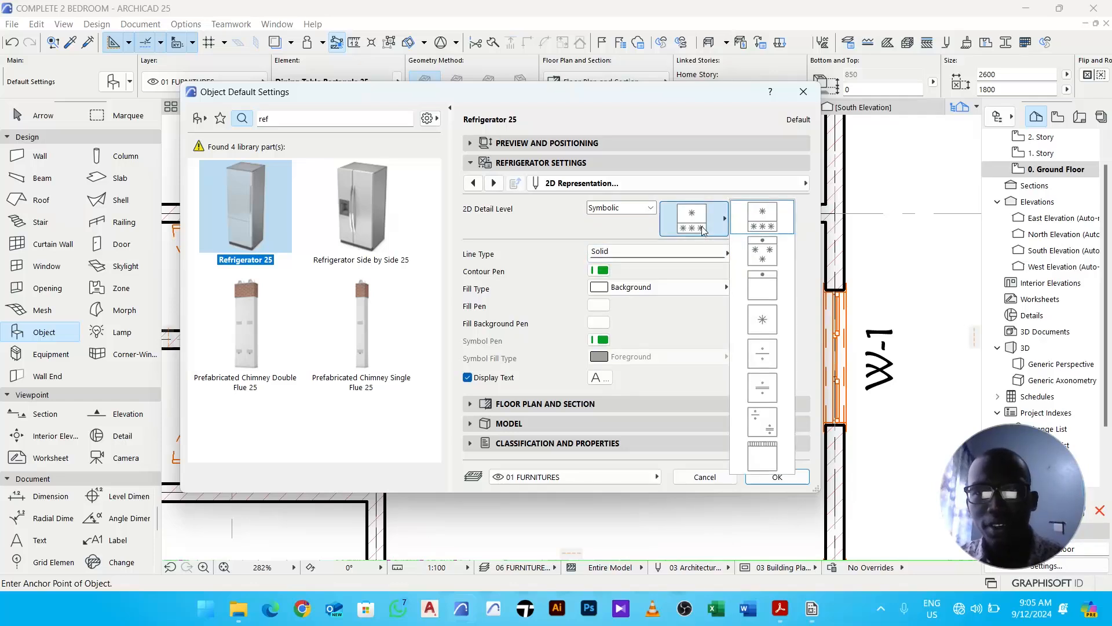
click(760, 287)
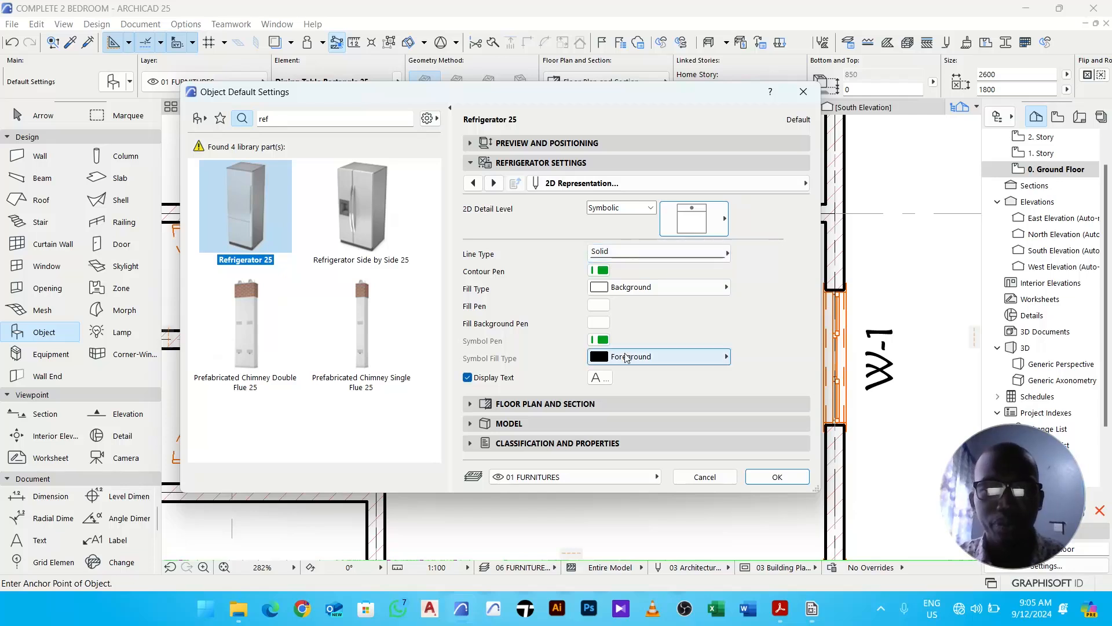
- Open the refrigerator's symbol text settings and set the font type to Maiandra GD Western
click(599, 377)
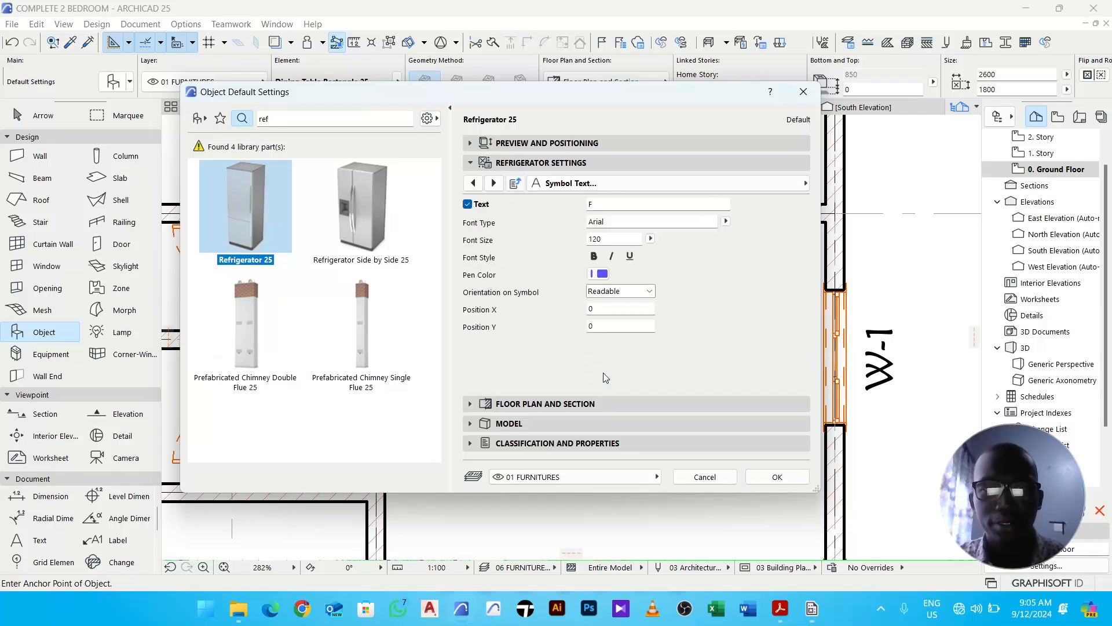
click(725, 221)
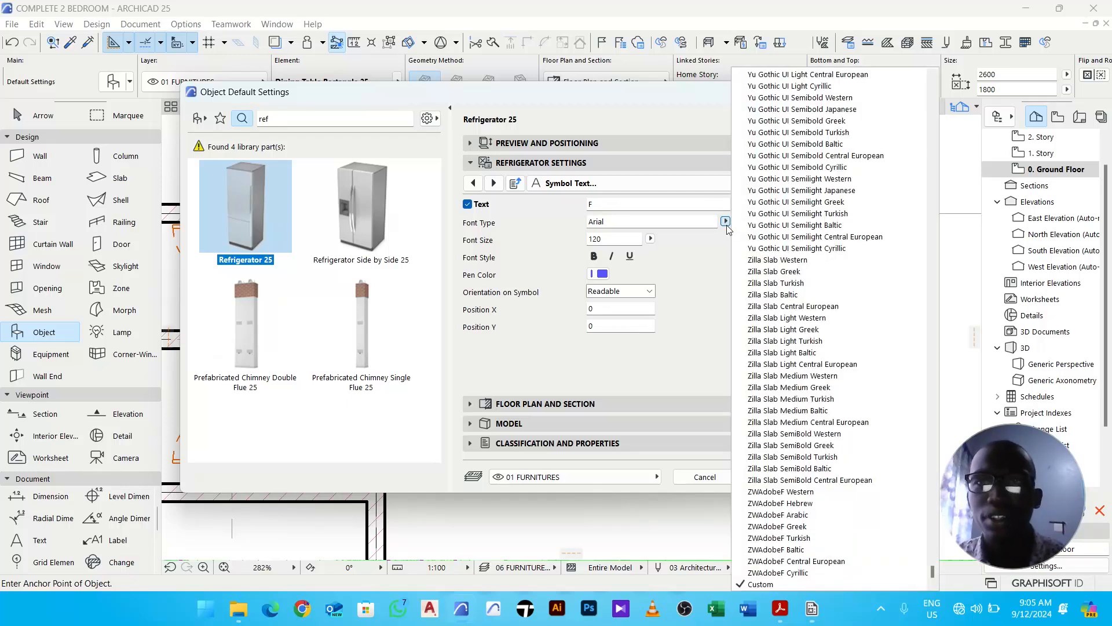
key(m)
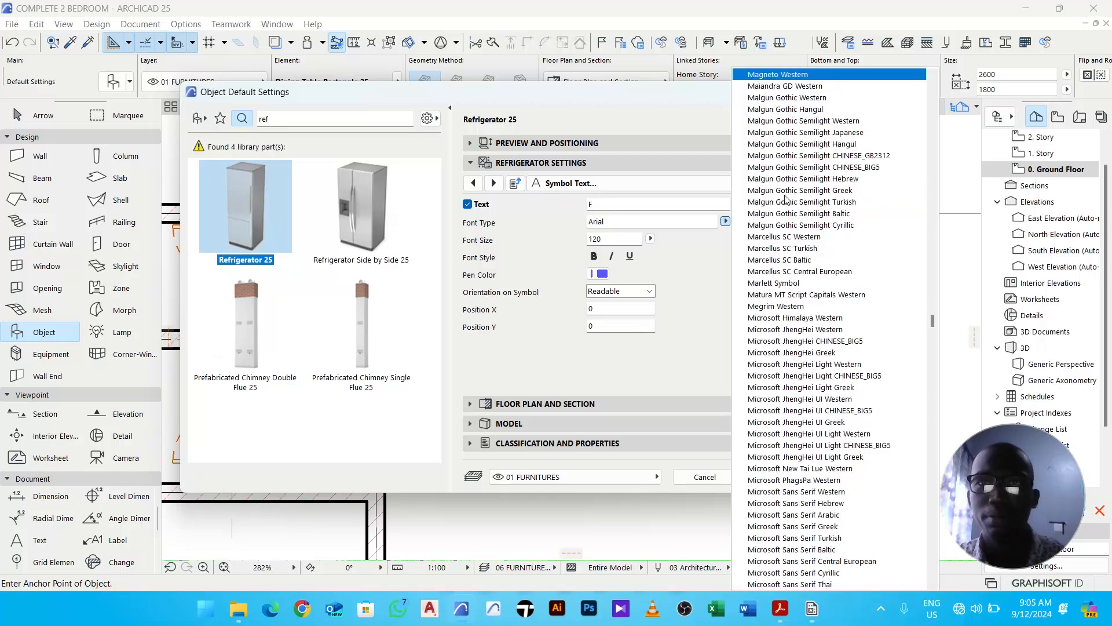
click(790, 87)
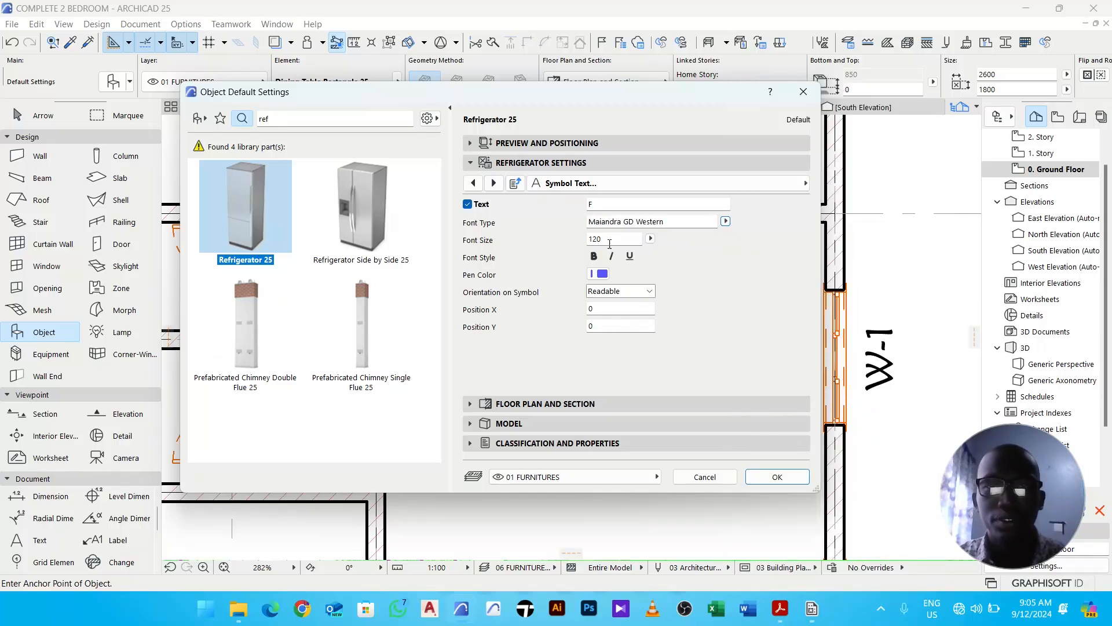
- Set the refrigerator symbol text's font size to 250 and its pen colour to black
drag(609, 240, 598, 240)
text(250)
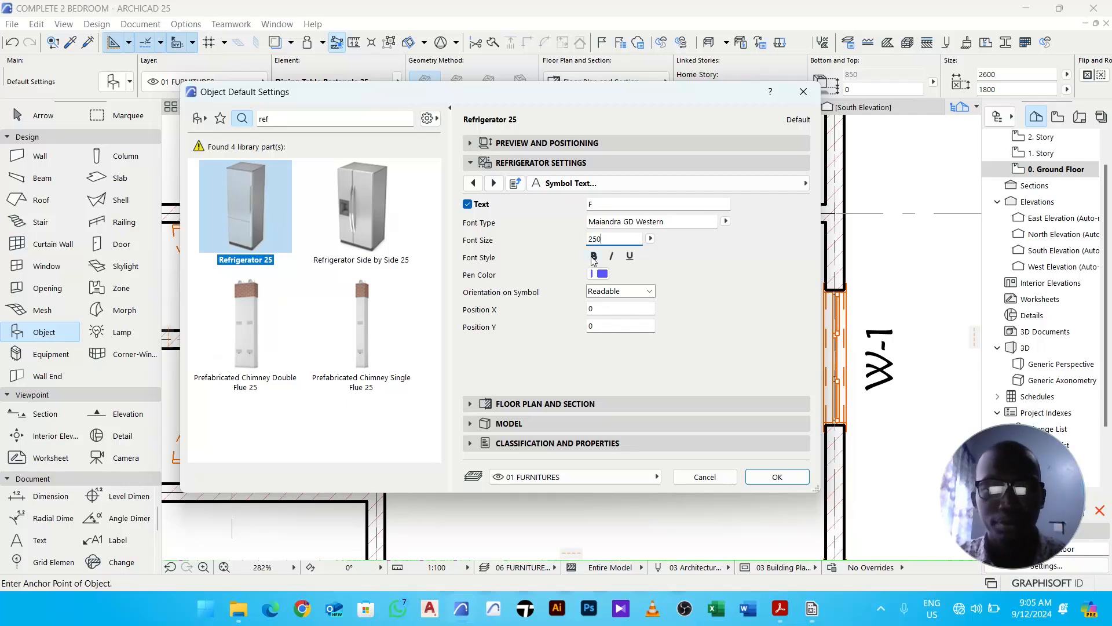
click(603, 274)
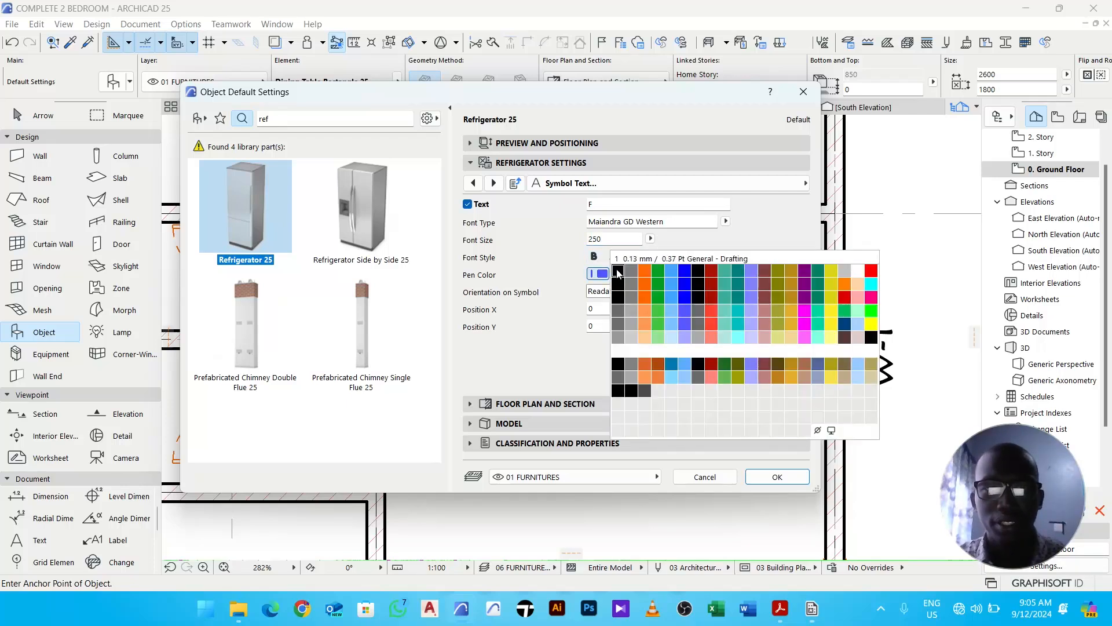
click(619, 274)
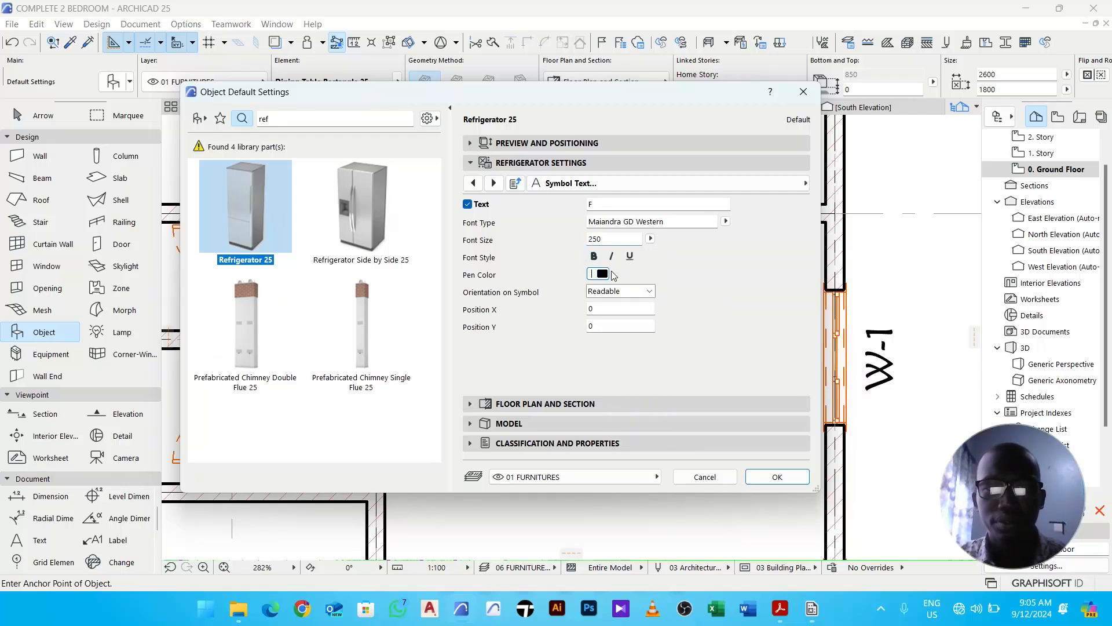
click(776, 476)
- Place the refrigerator in the dining room beside the table near the upper-left wall corner
click(531, 251)
key(Escape)
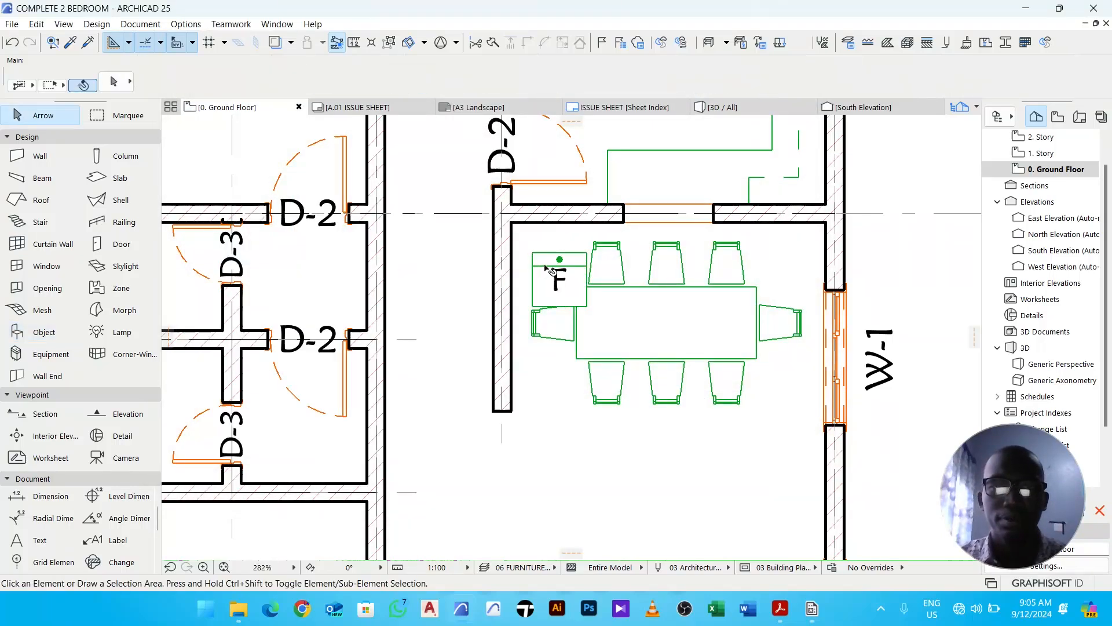
scroll(537, 266, up, 5)
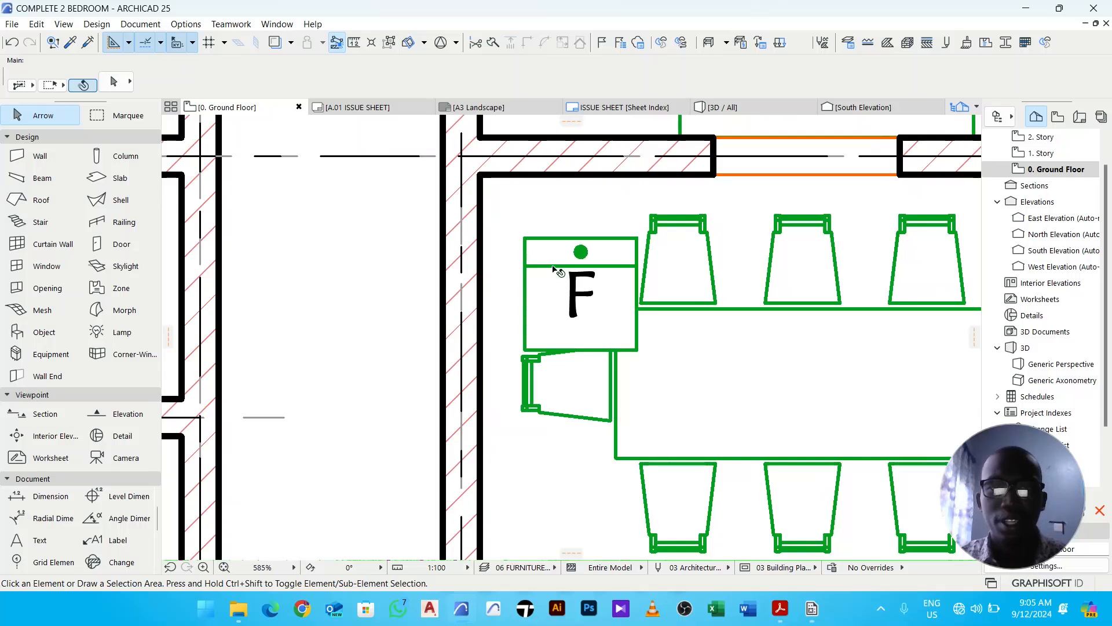
- Set the placed refrigerator's symbol text font size to 200
click(560, 274)
click(115, 81)
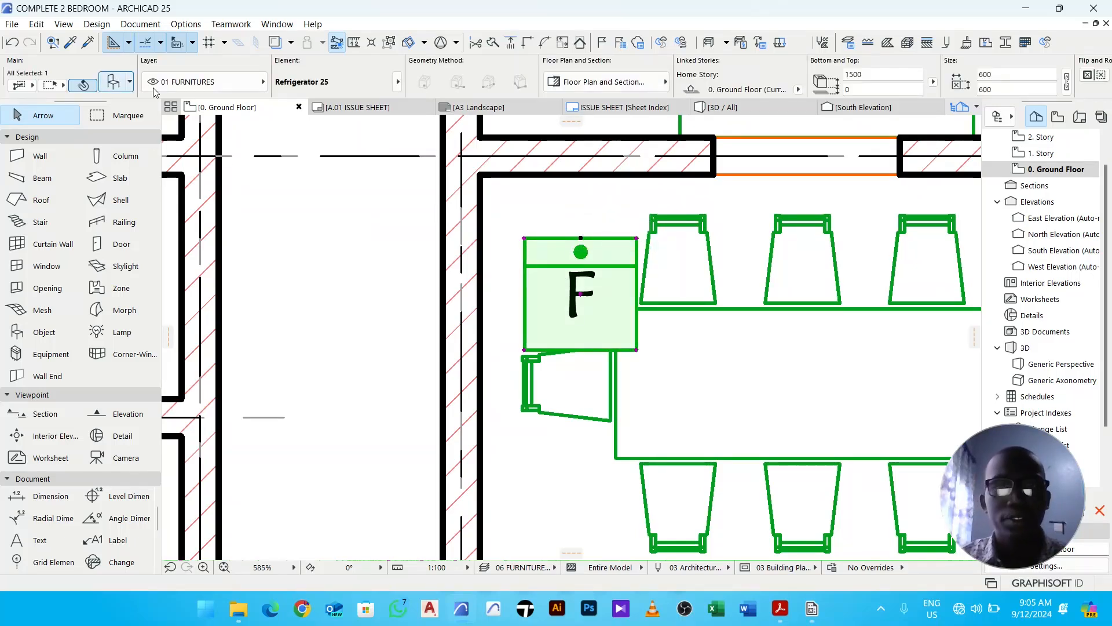
double_click(597, 239)
text(200)
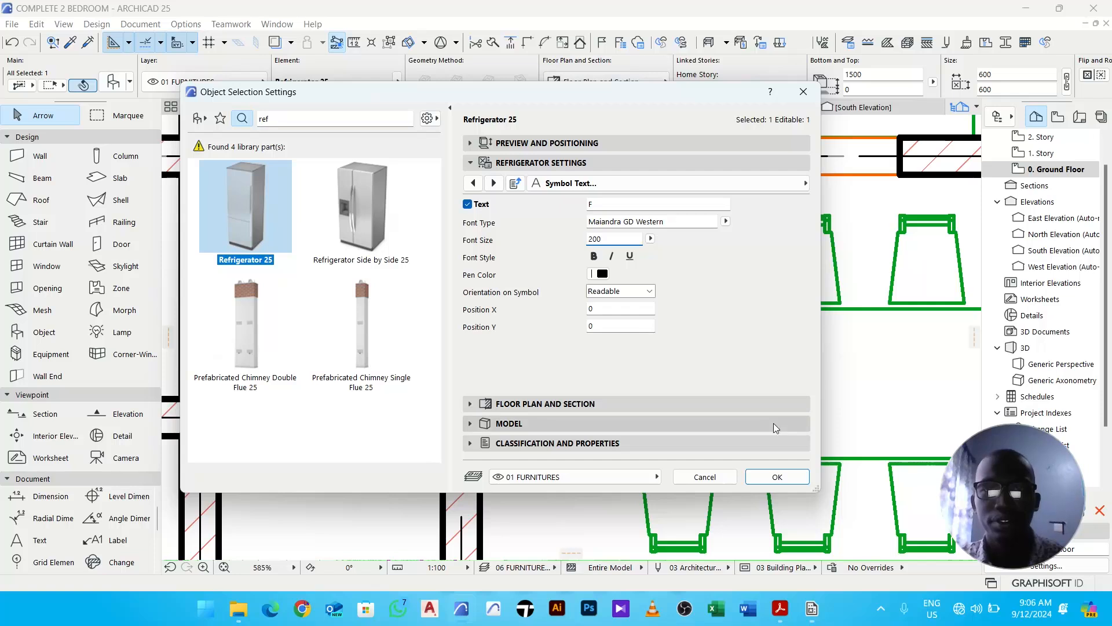
click(778, 476)
- Rotate the refrigerator 90 degrees about its upper-left corner
middle_drag(559, 283, 561, 316)
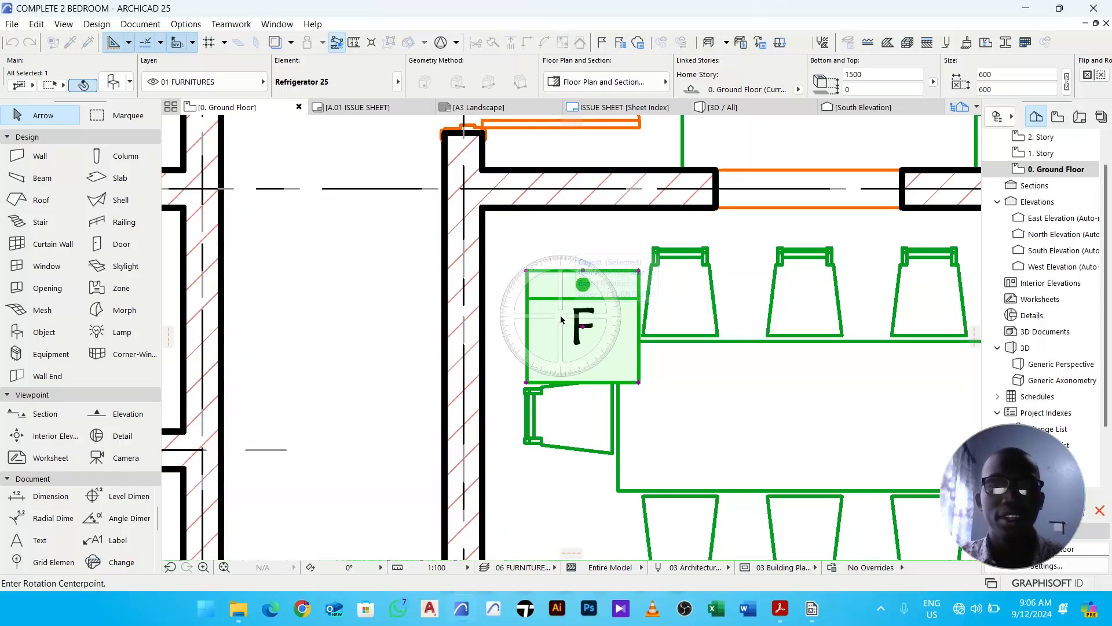
scroll(531, 285, up, 2)
scroll(525, 265, up, 1)
click(524, 264)
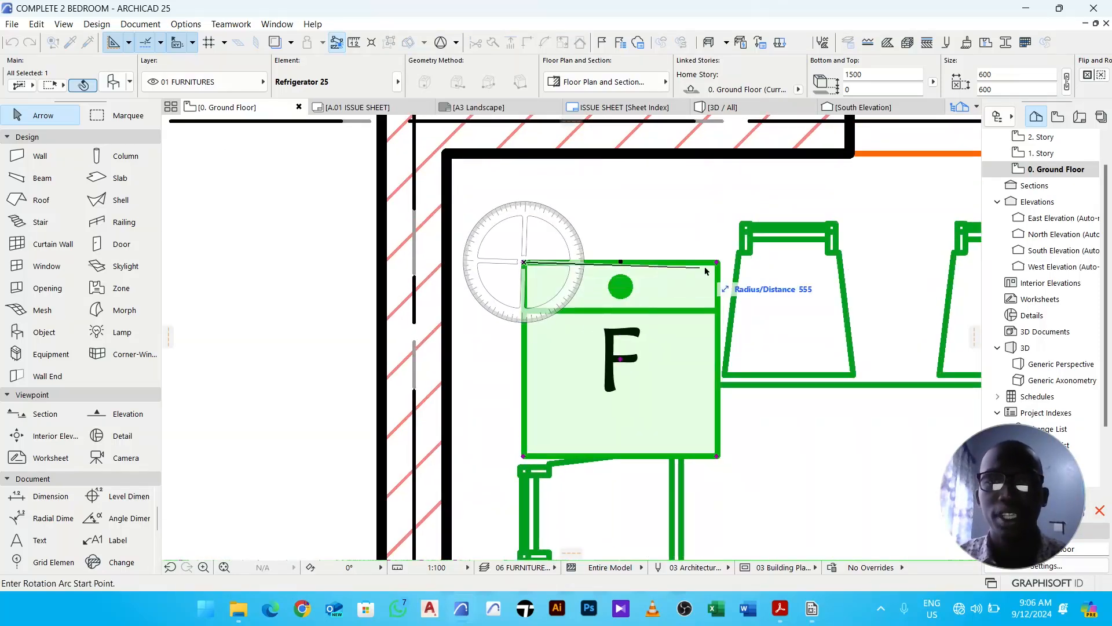
click(725, 266)
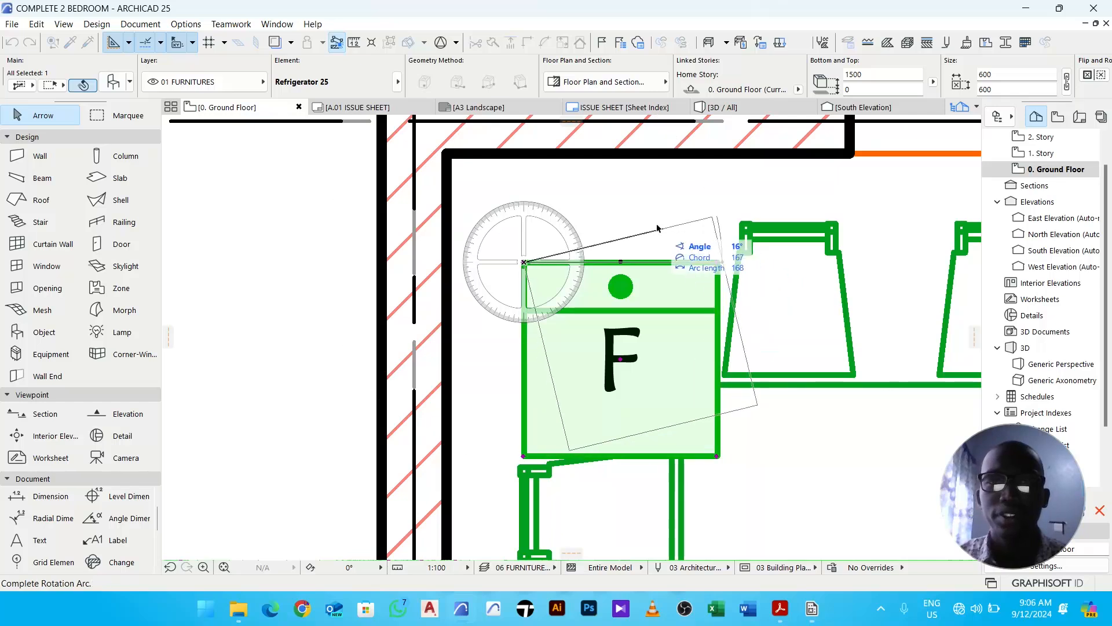
click(528, 221)
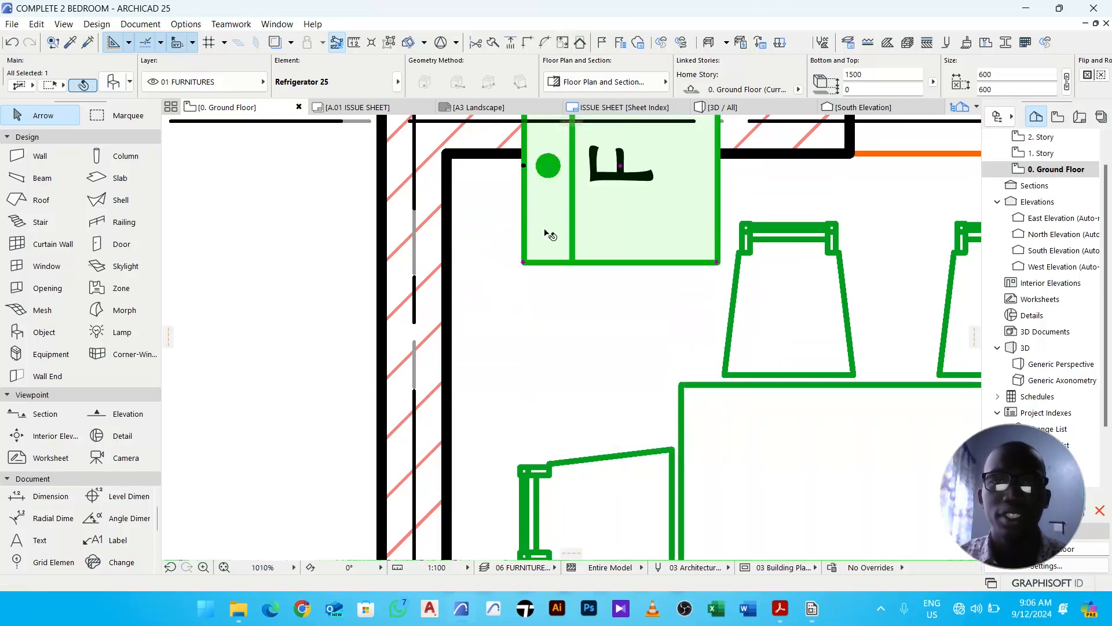
- Move the refrigerator into the inner corner so it sits against both walls
scroll(586, 248, up, 2)
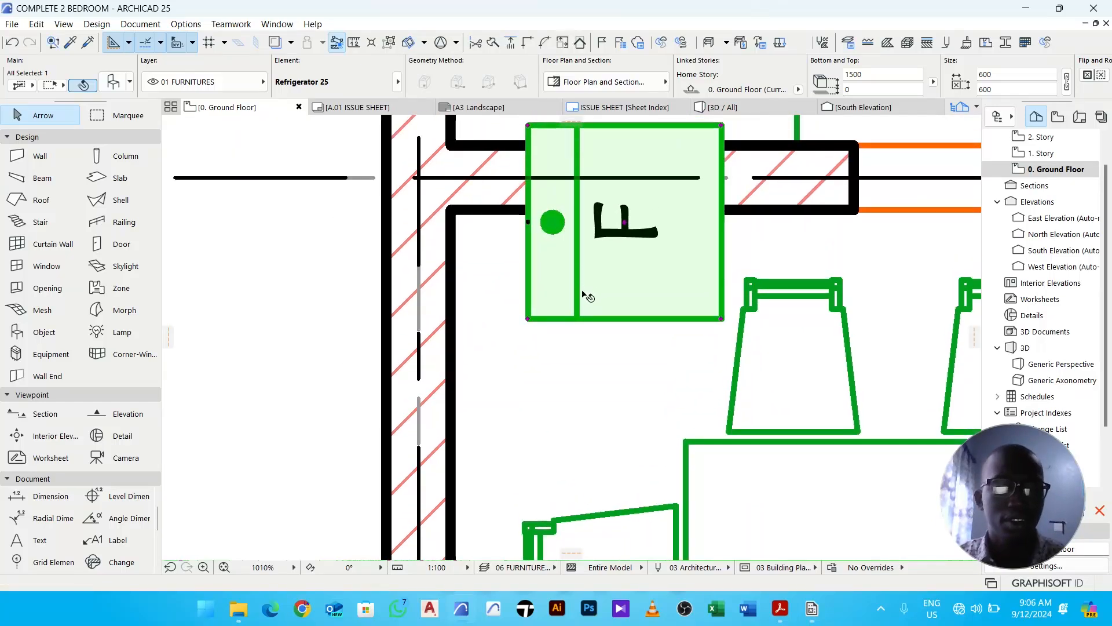
key(ctrl+d)
scroll(562, 261, up, 2)
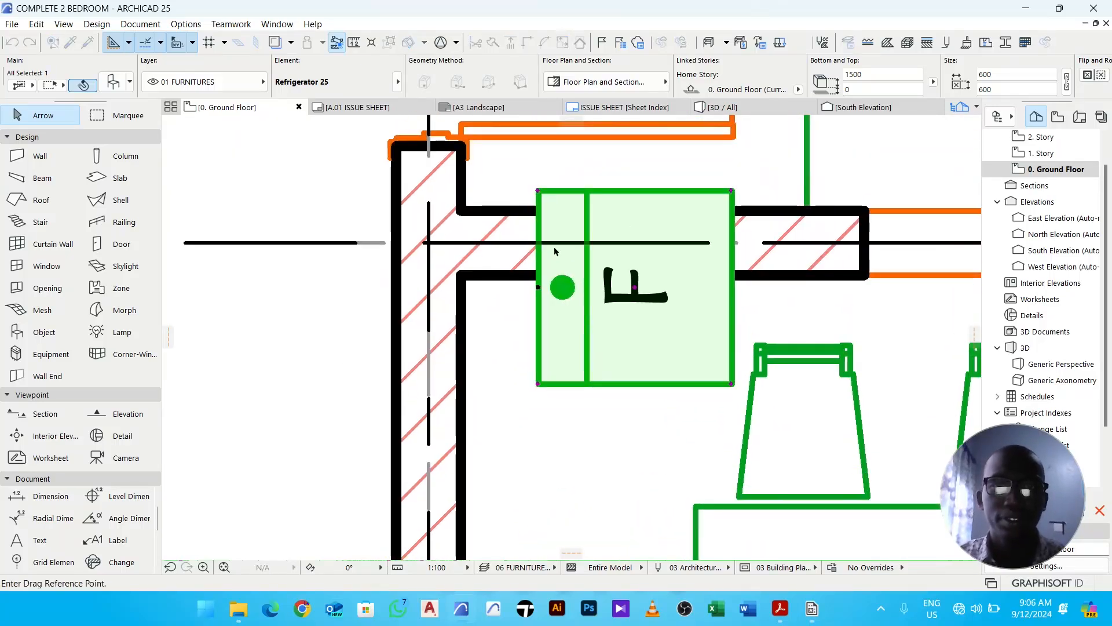
click(539, 191)
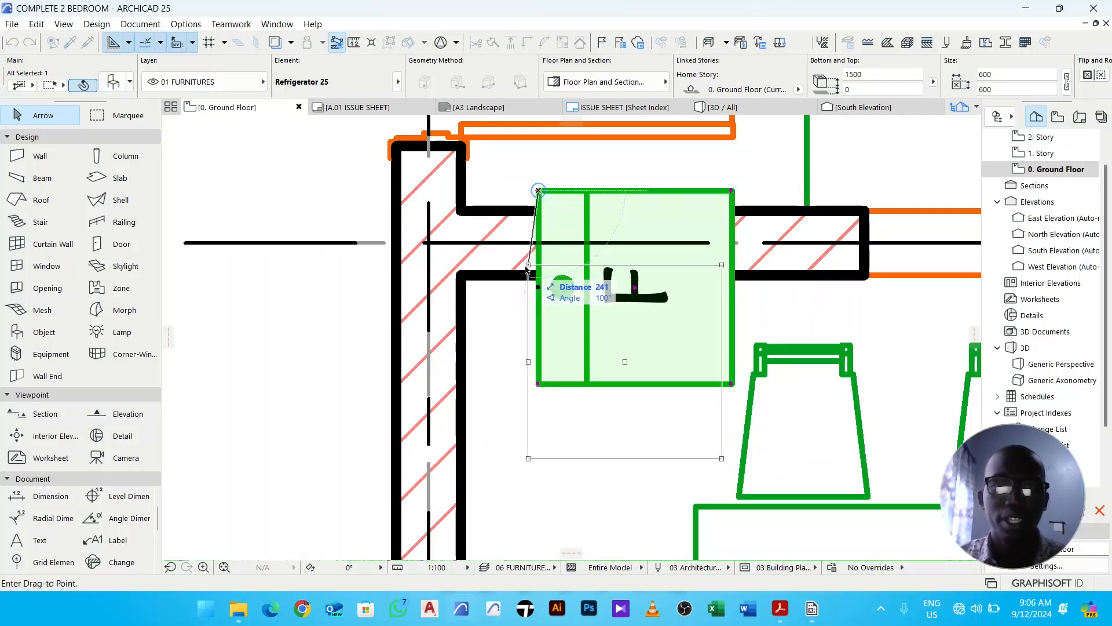
click(464, 273)
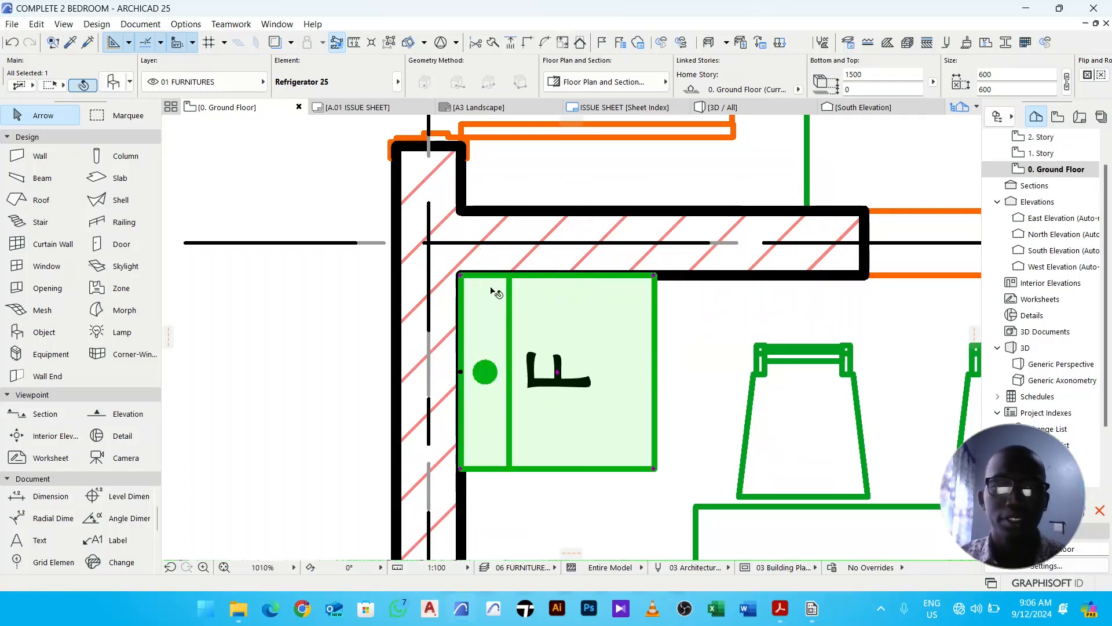
- Send the refrigerator backward in the display order and deselect it
middle_drag(555, 352, 549, 267)
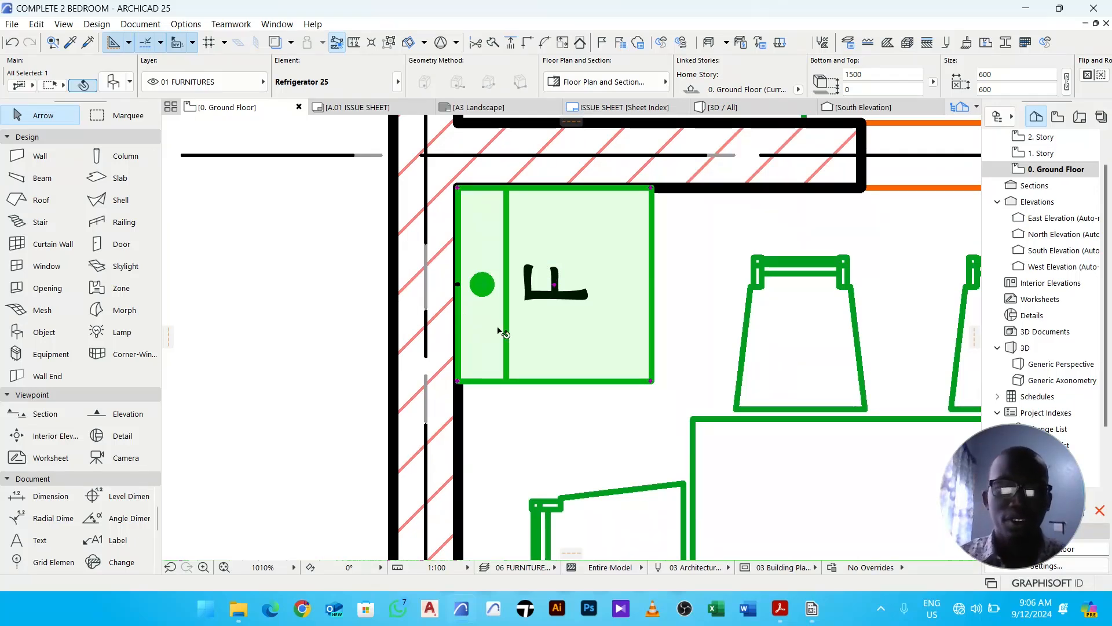
scroll(506, 320, down, 2)
scroll(506, 320, down, 3)
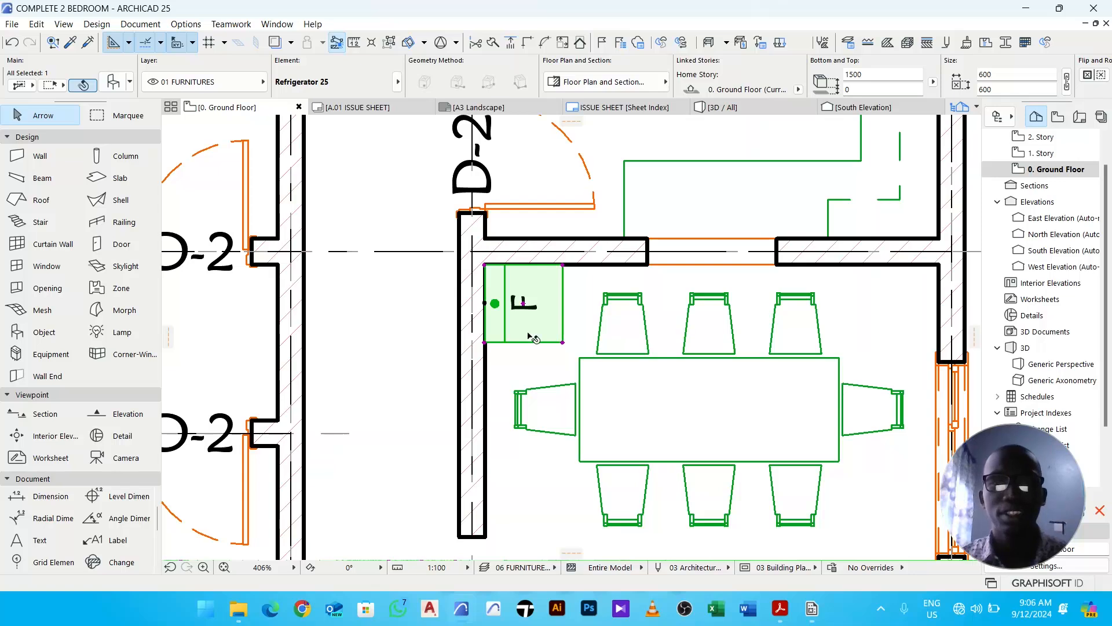
scroll(475, 307, up, 7)
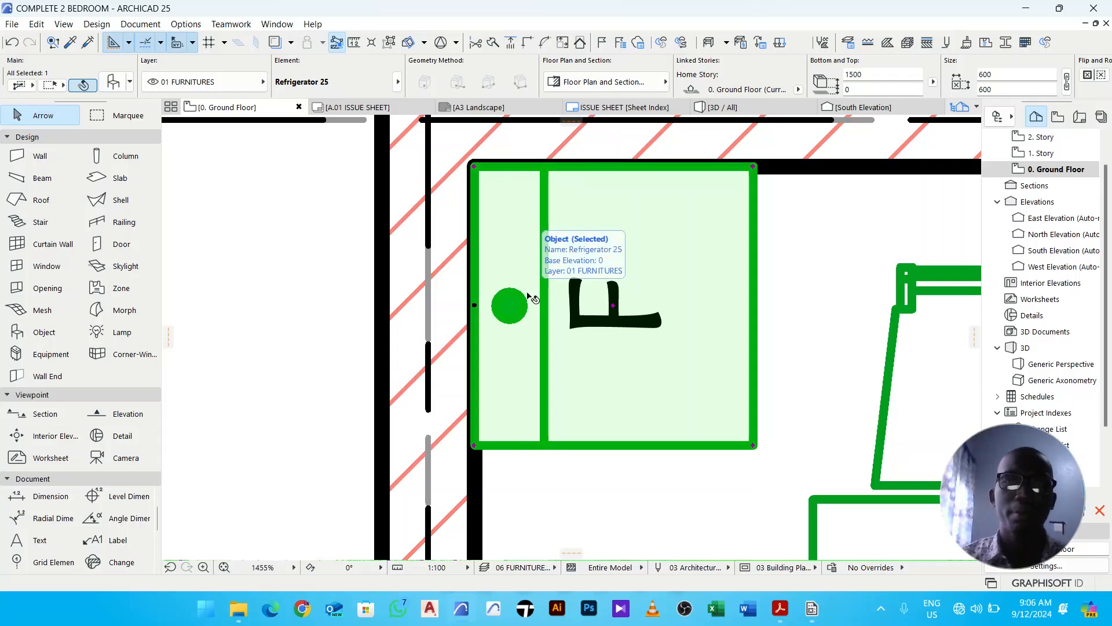
scroll(543, 296, down, 5)
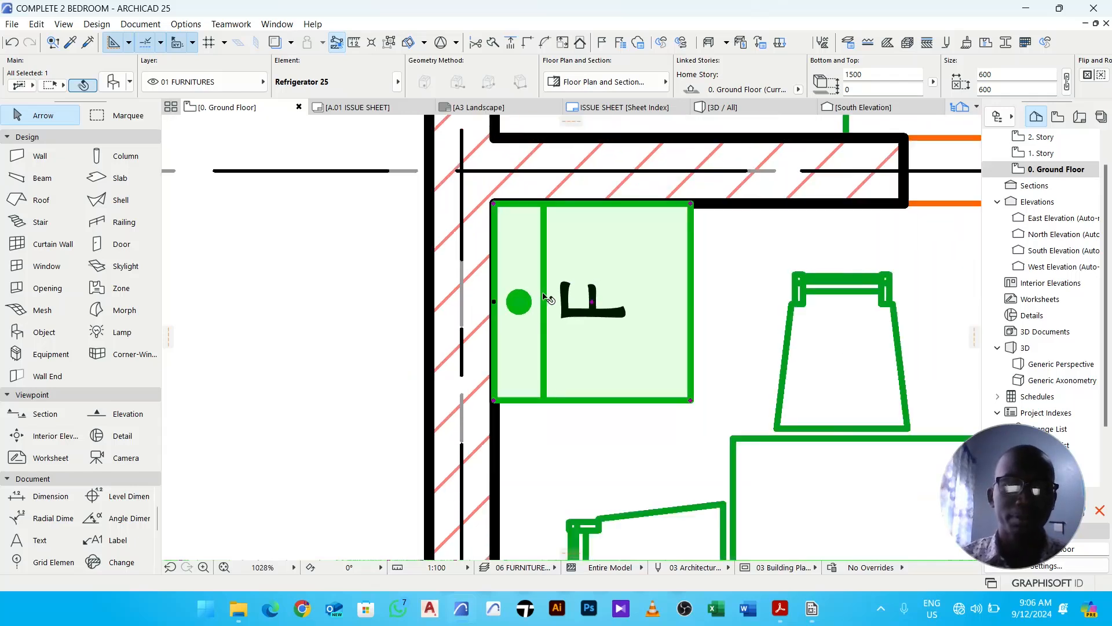
right_click(569, 263)
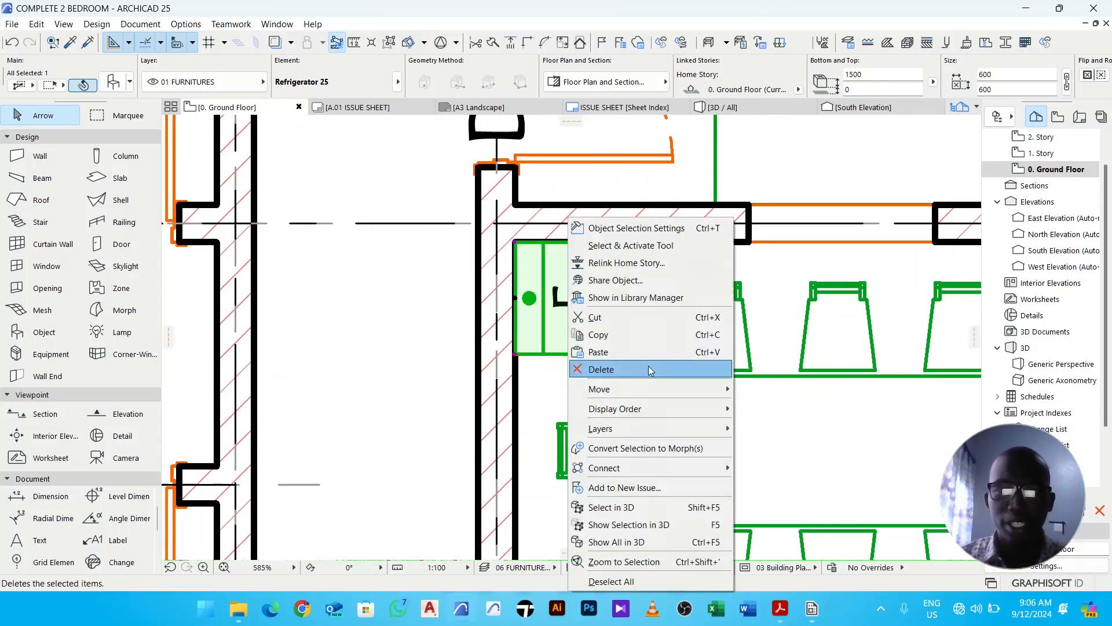
mouse_move(658, 403)
click(788, 445)
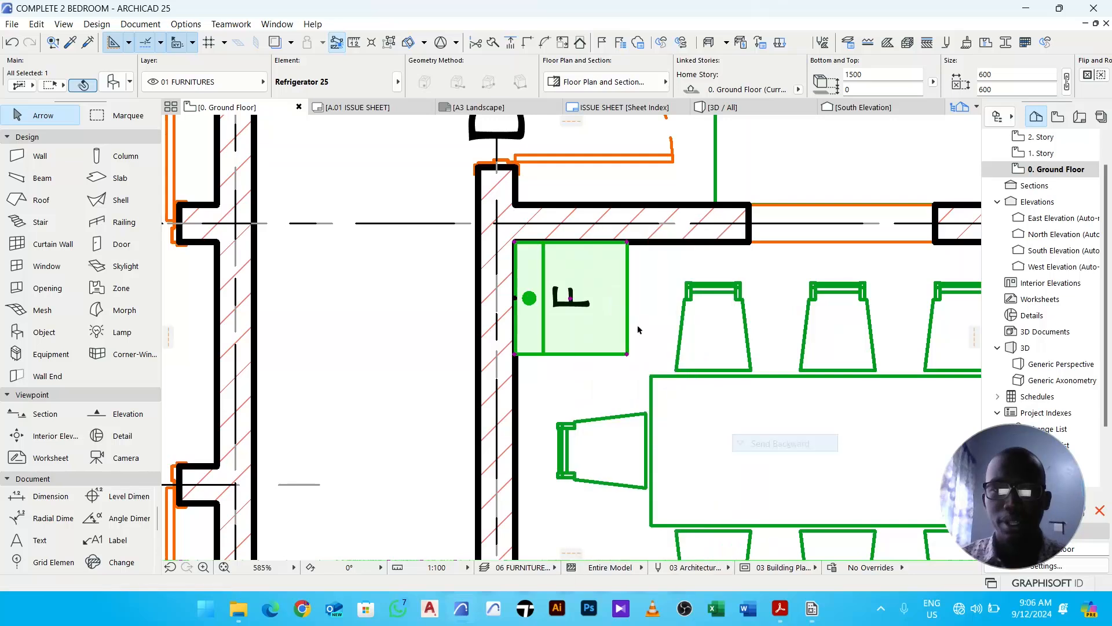
right_click(576, 268)
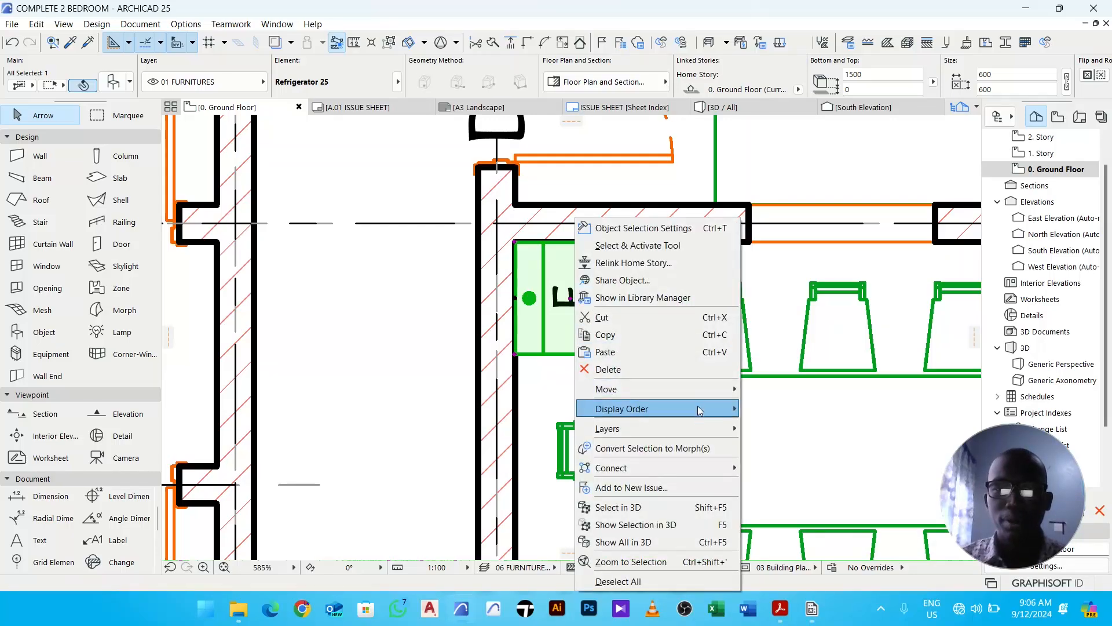
mouse_move(701, 409)
click(792, 447)
click(579, 394)
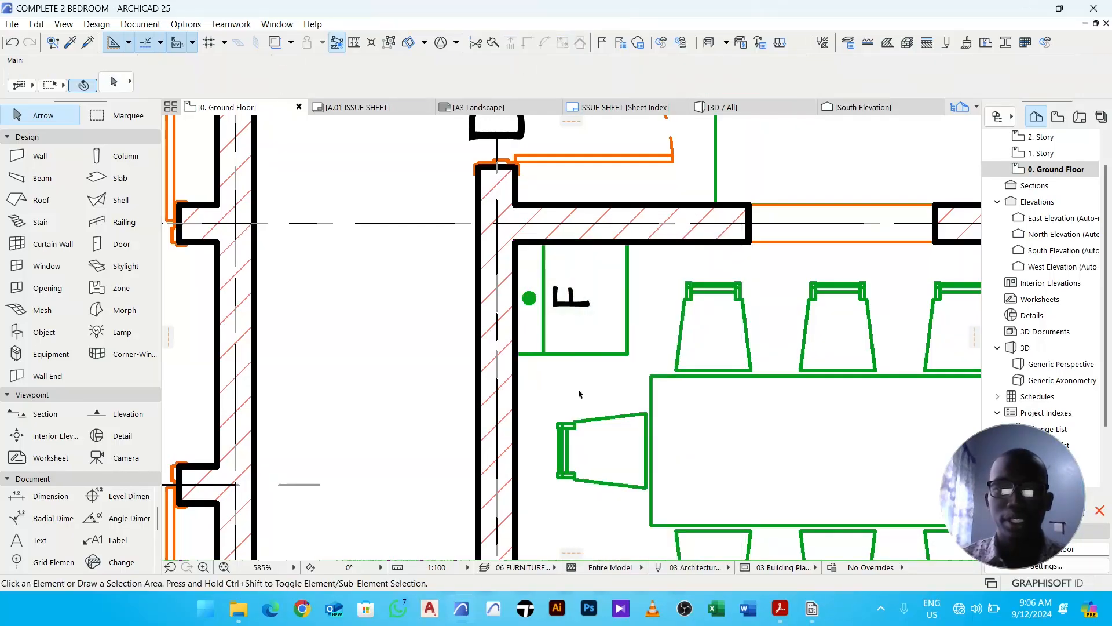
- Search the object library for basi, choose Basin 25 and confirm its default settings
scroll(558, 329, down, 5)
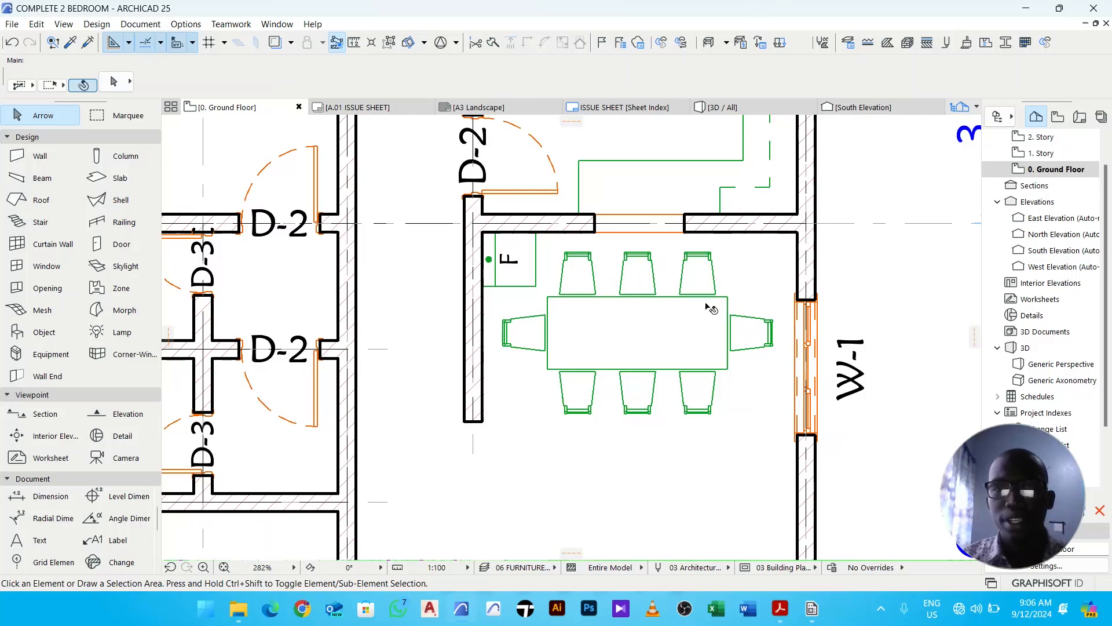
scroll(791, 245, up, 1)
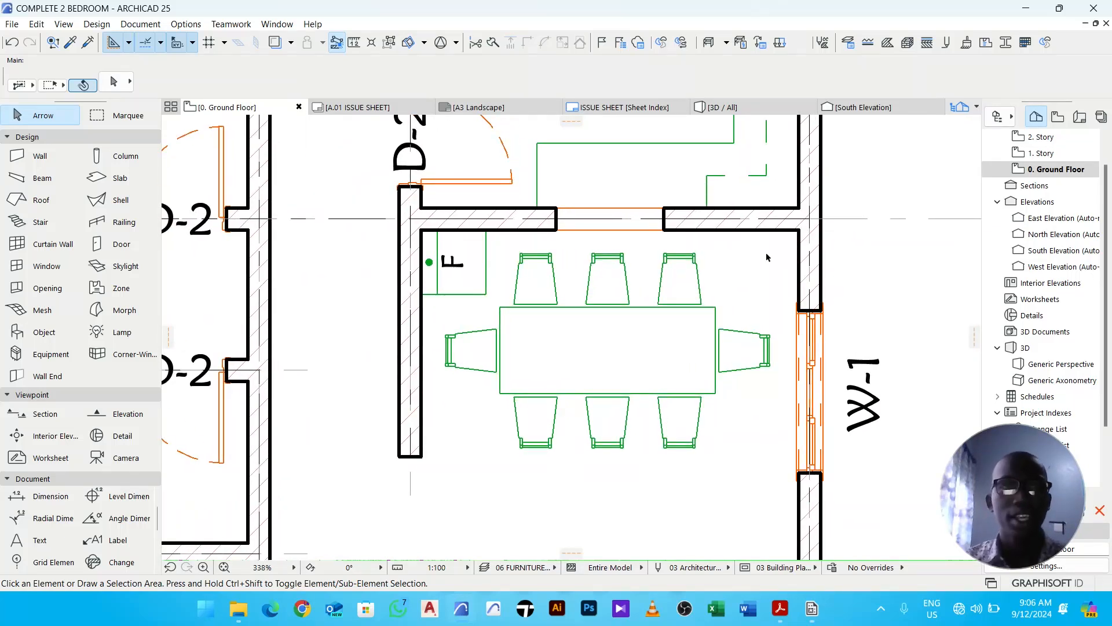
click(51, 335)
click(114, 82)
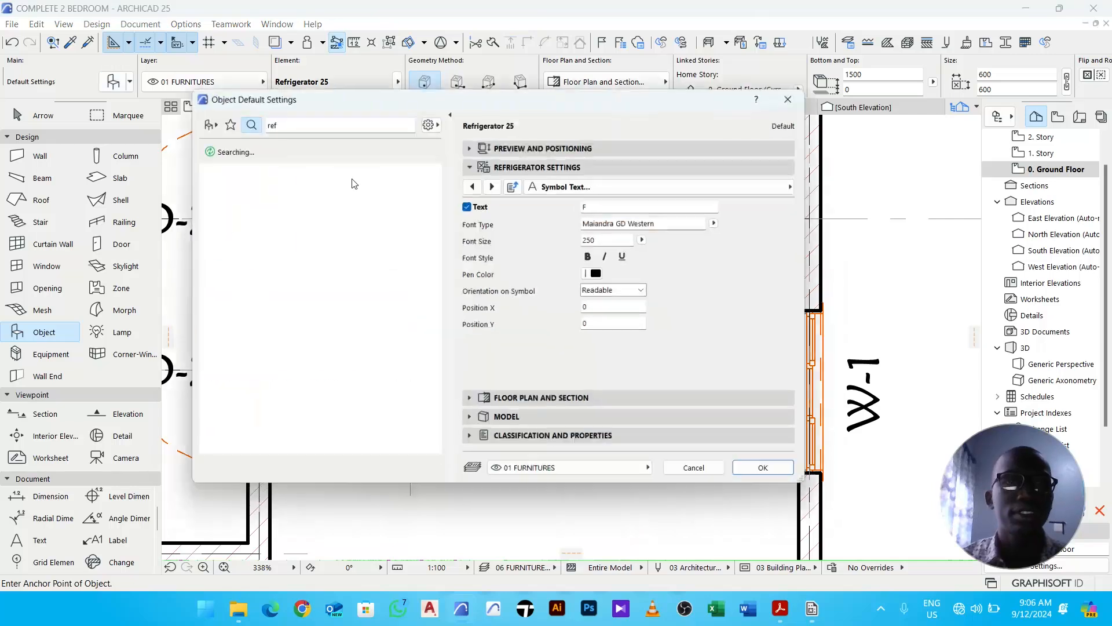
text(bas)
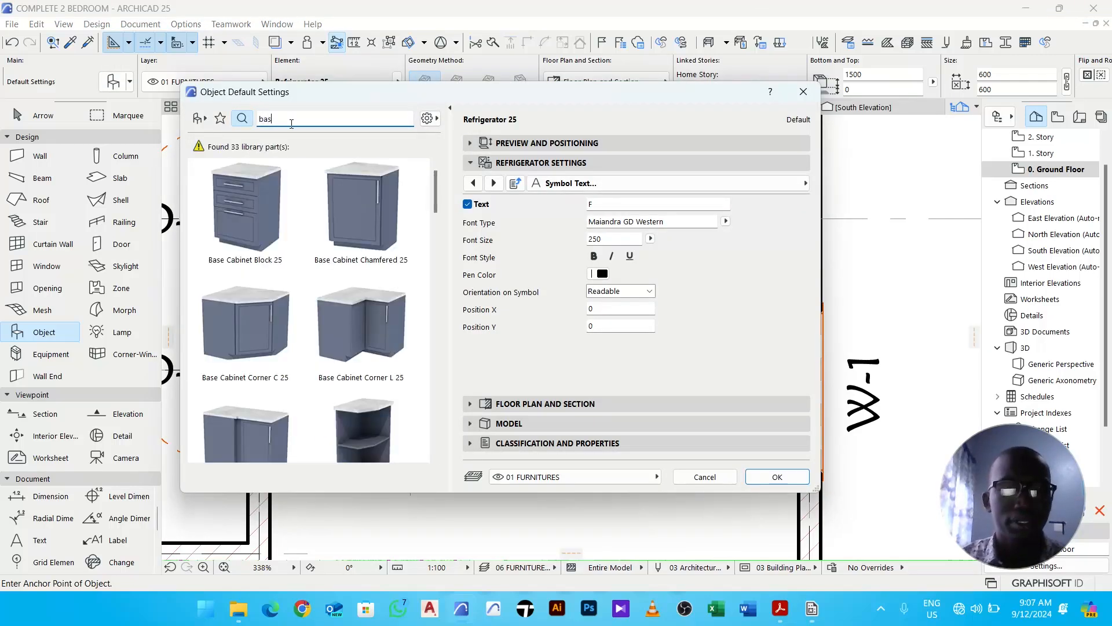
text(i)
click(256, 235)
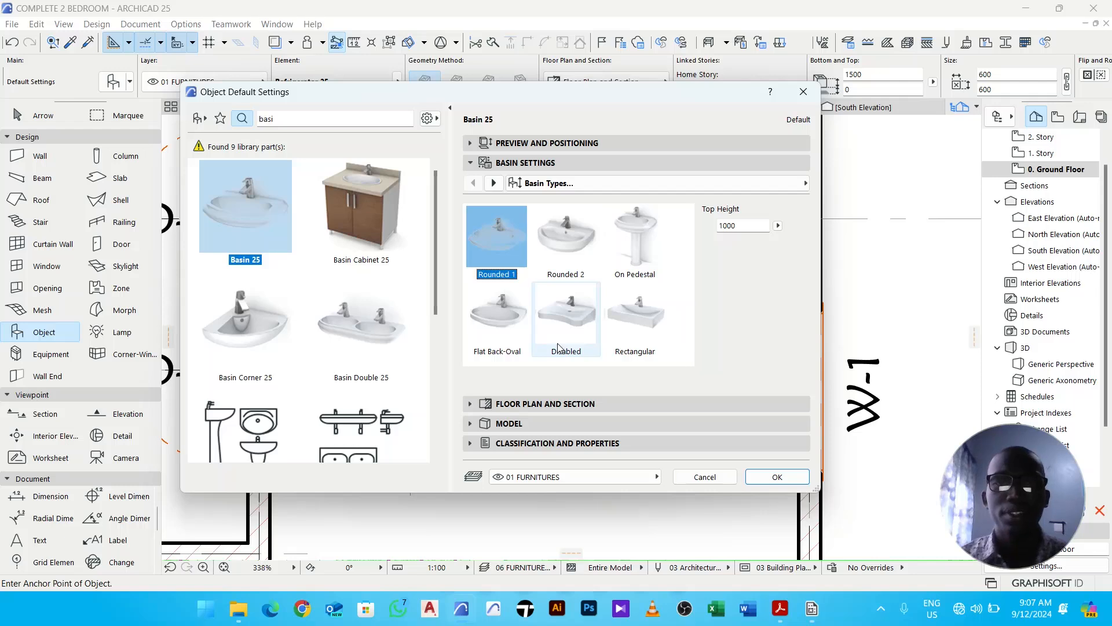
click(537, 144)
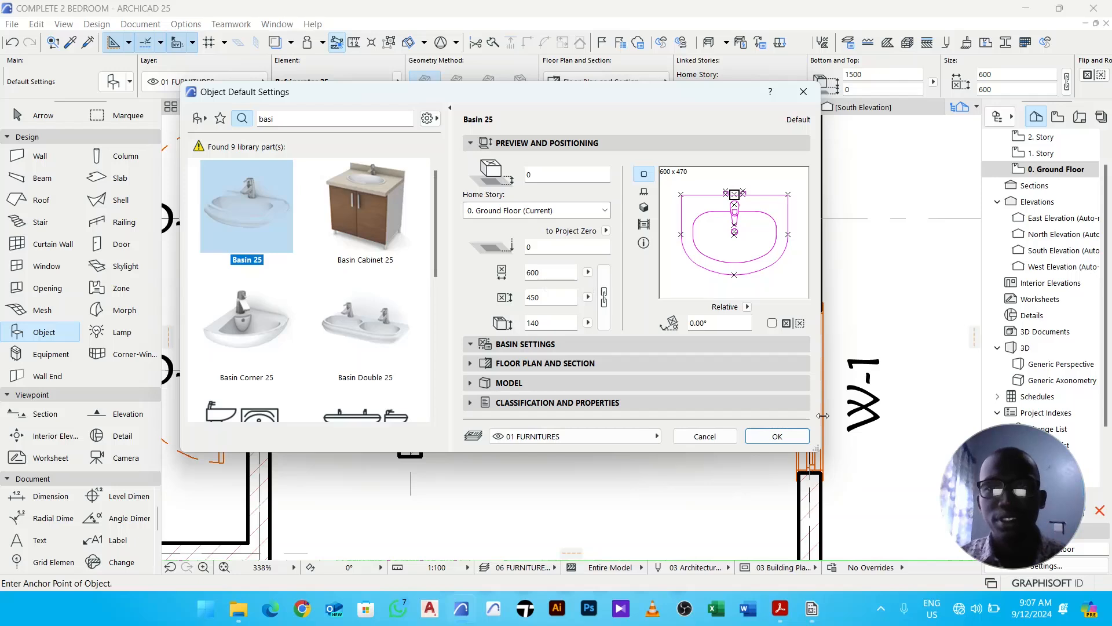
click(777, 438)
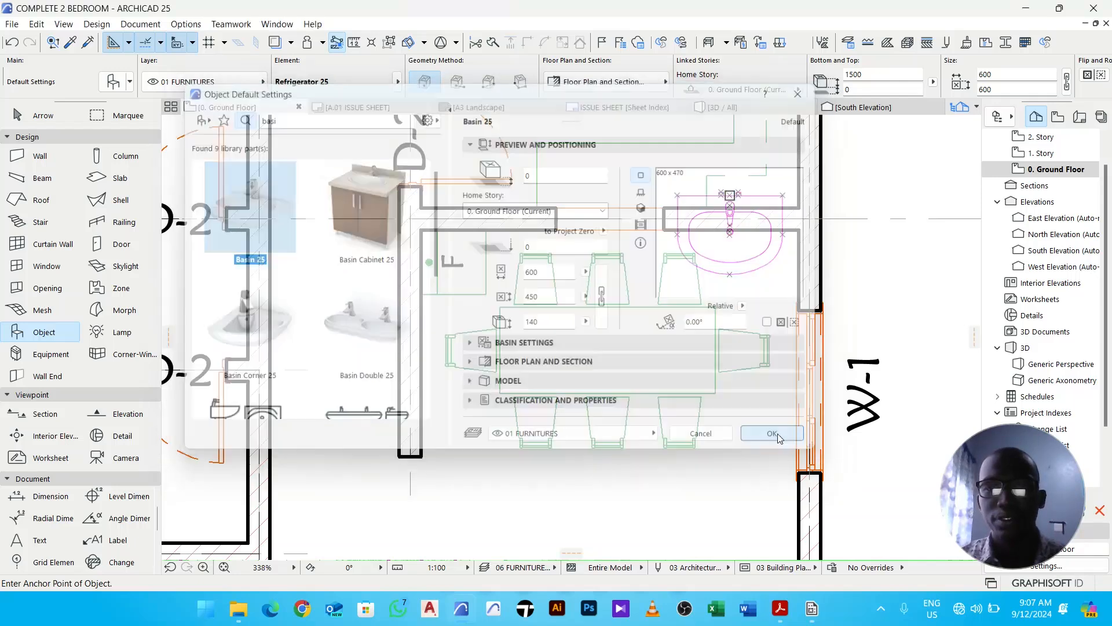
- Place the basin in the dining room's upper-right corner beside the window
click(758, 278)
scroll(766, 287, up, 4)
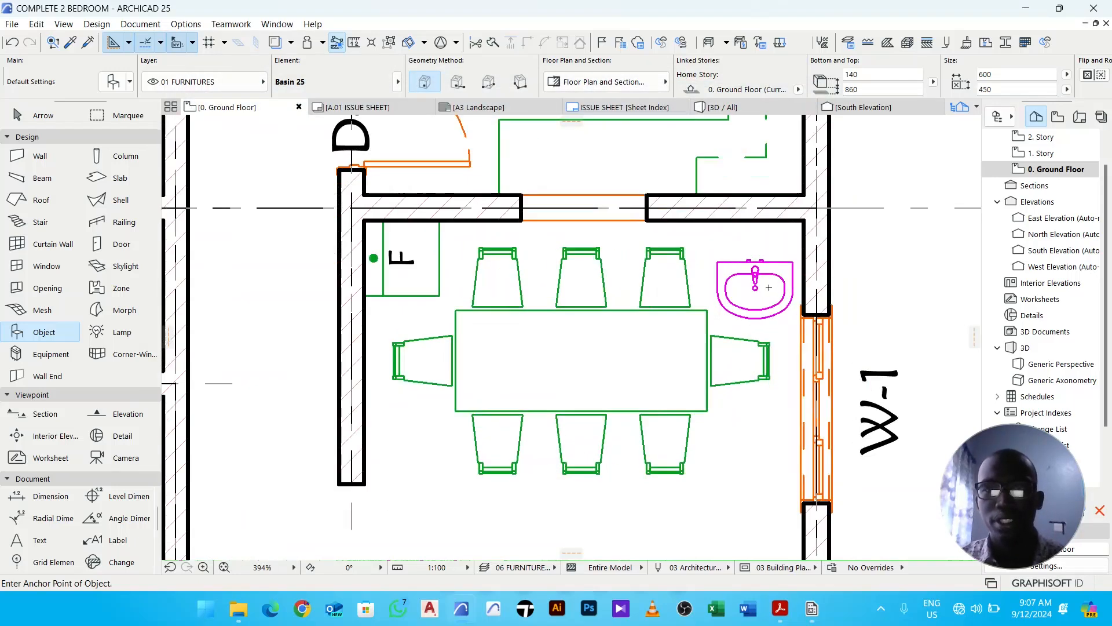
key(Escape)
- Rotate the basin -90 degrees about its upper-left corner
click(770, 271)
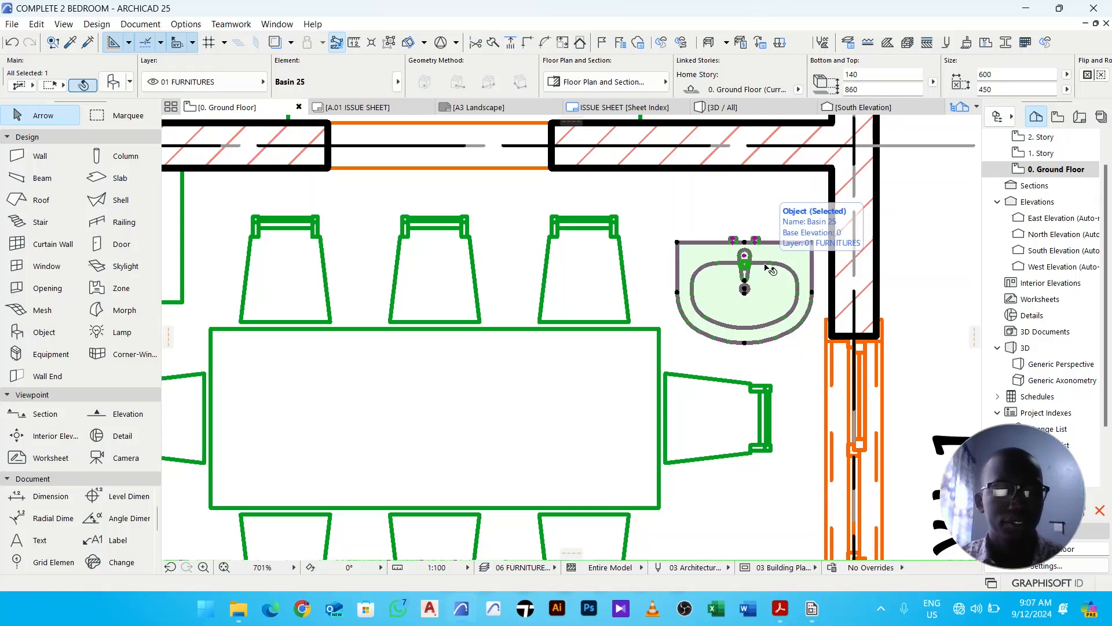
key(ctrl+e)
scroll(771, 271, up, 3)
click(678, 242)
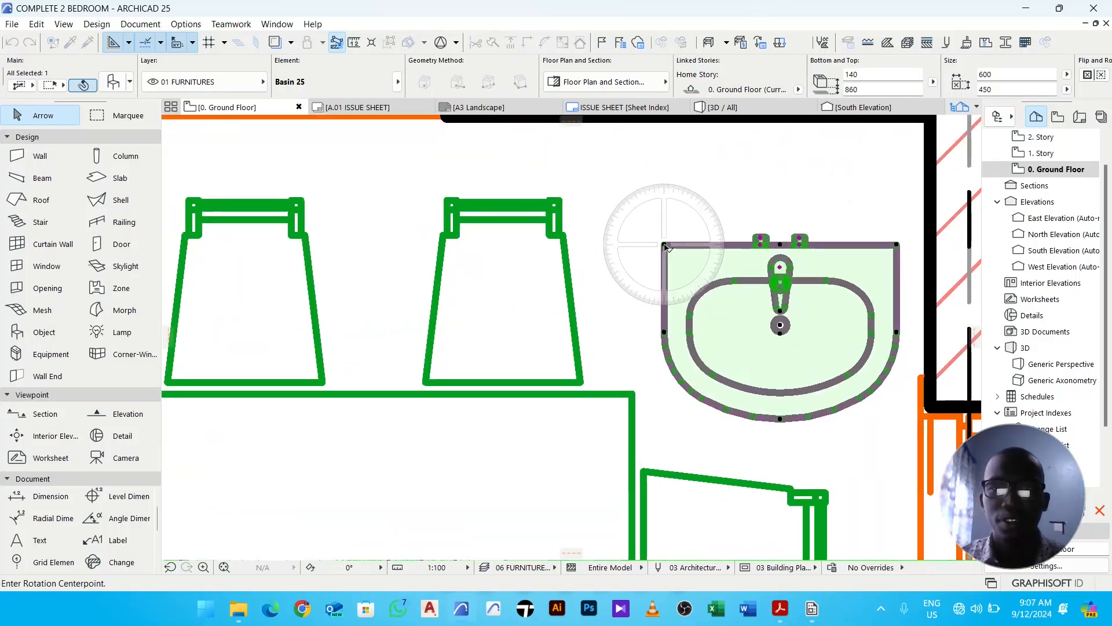
click(897, 245)
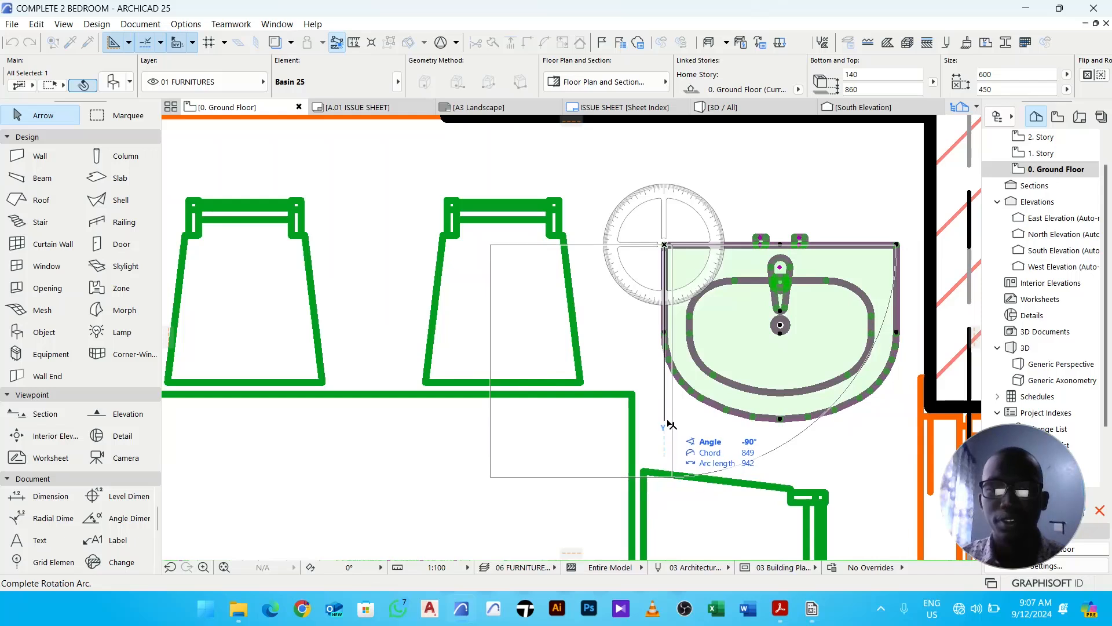
click(681, 401)
- Drag the basin so its upper-right corner snaps to the dining room's inner upper-right wall corner
key(ctrl+d)
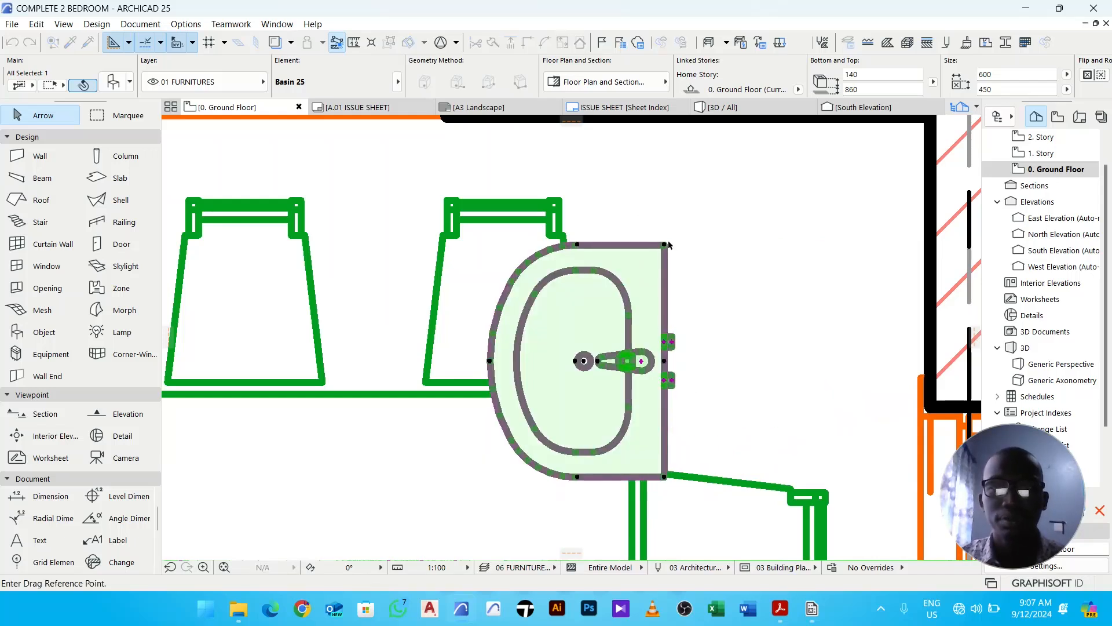
click(665, 244)
middle_drag(806, 197, 743, 282)
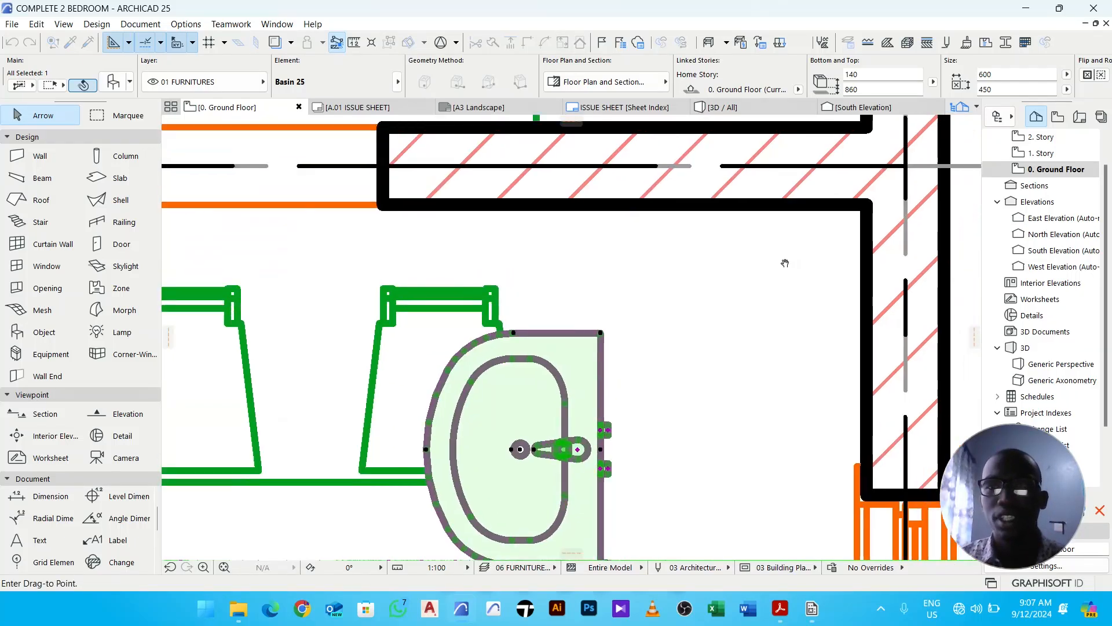
click(867, 207)
- Change the basin's display order, sending it backward and then bringing it forward, and deselect it
right_click(722, 219)
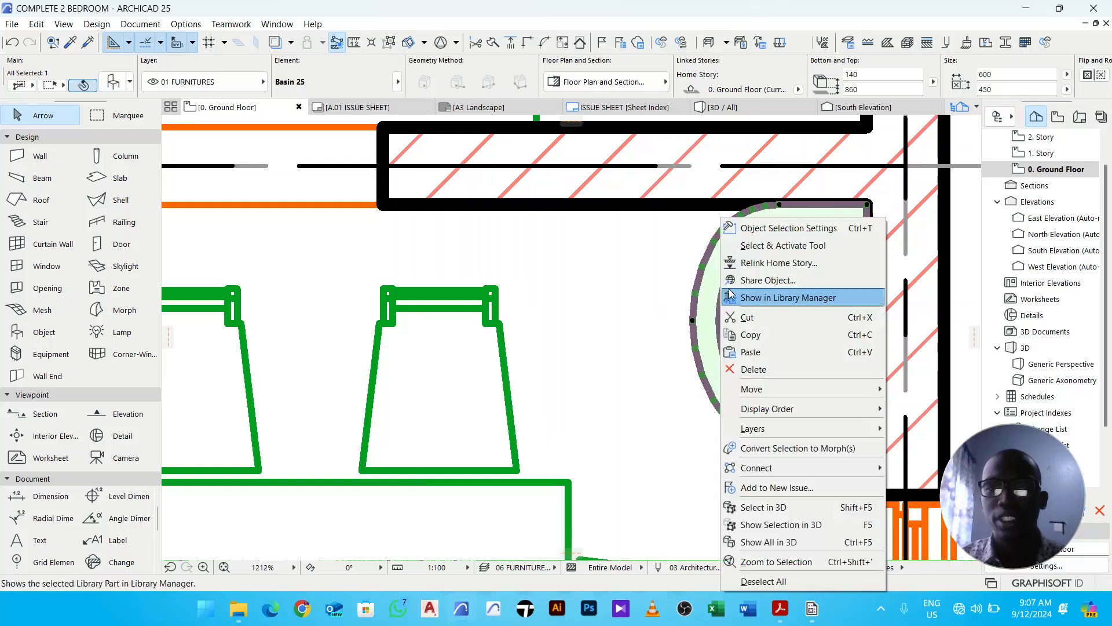
mouse_move(843, 409)
click(927, 443)
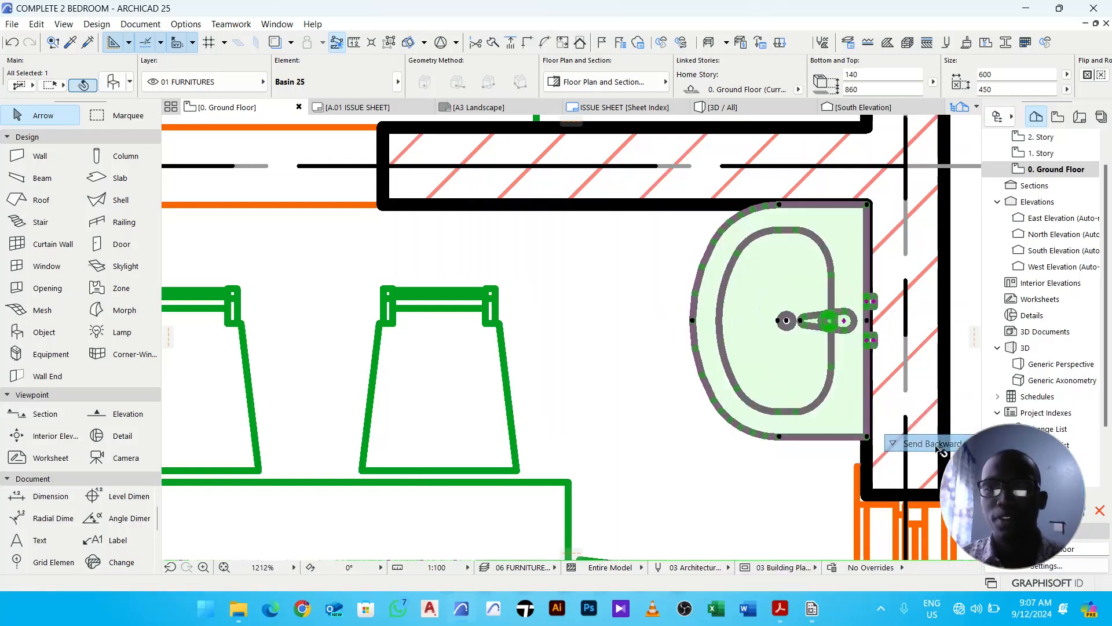
right_click(748, 220)
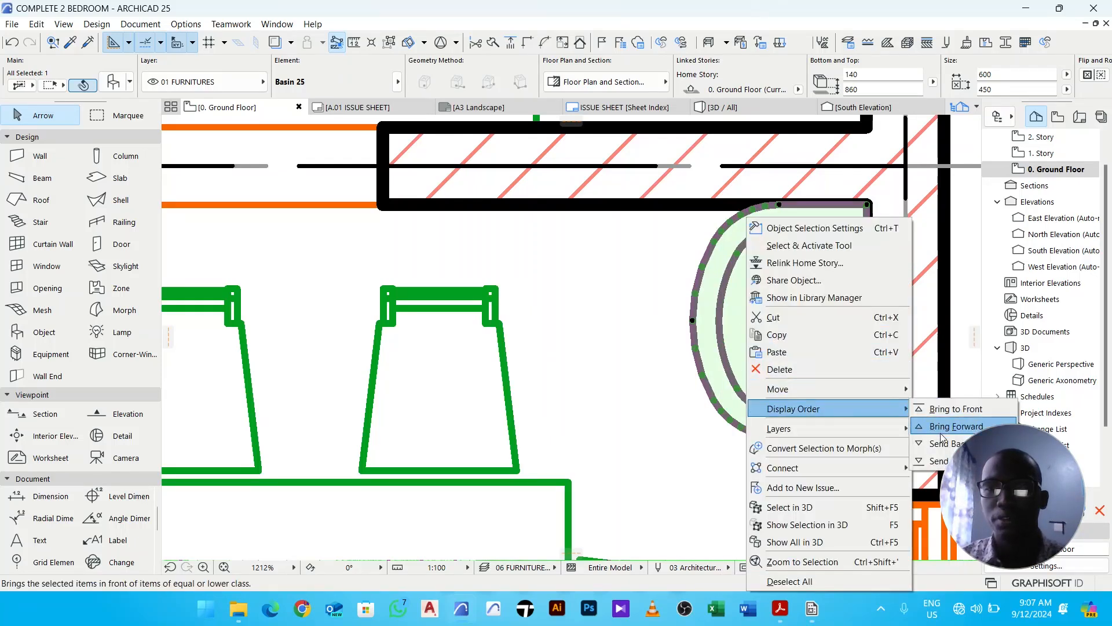
click(956, 428)
click(662, 262)
- Start the Object tool, search the library for sofa and choose Sofa L-Shape 03 25
scroll(834, 243, down, 10)
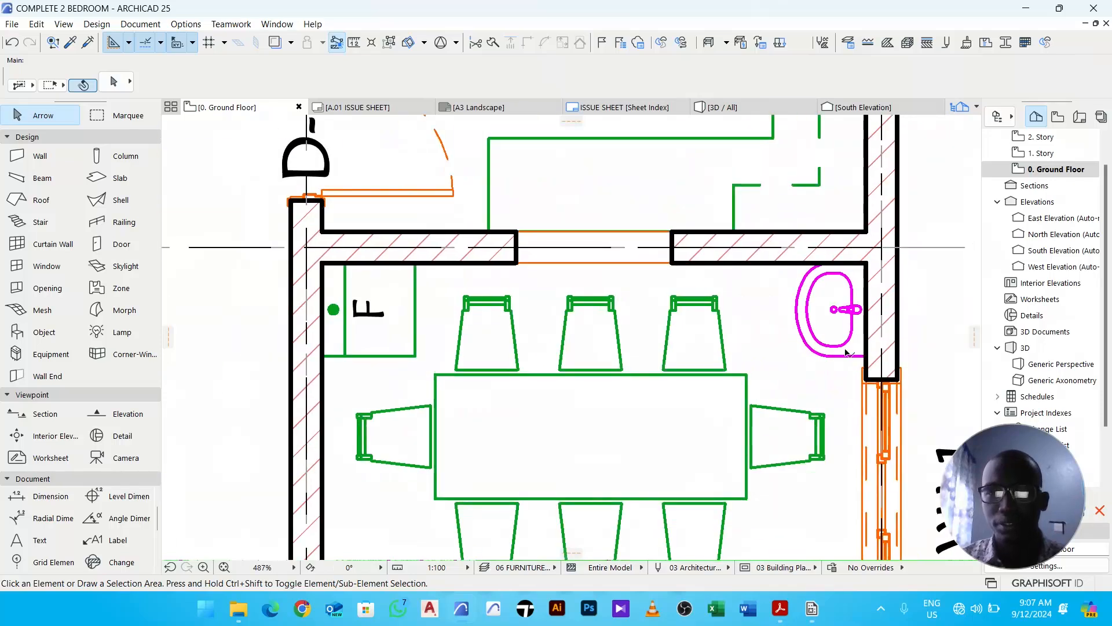
scroll(828, 361, down, 4)
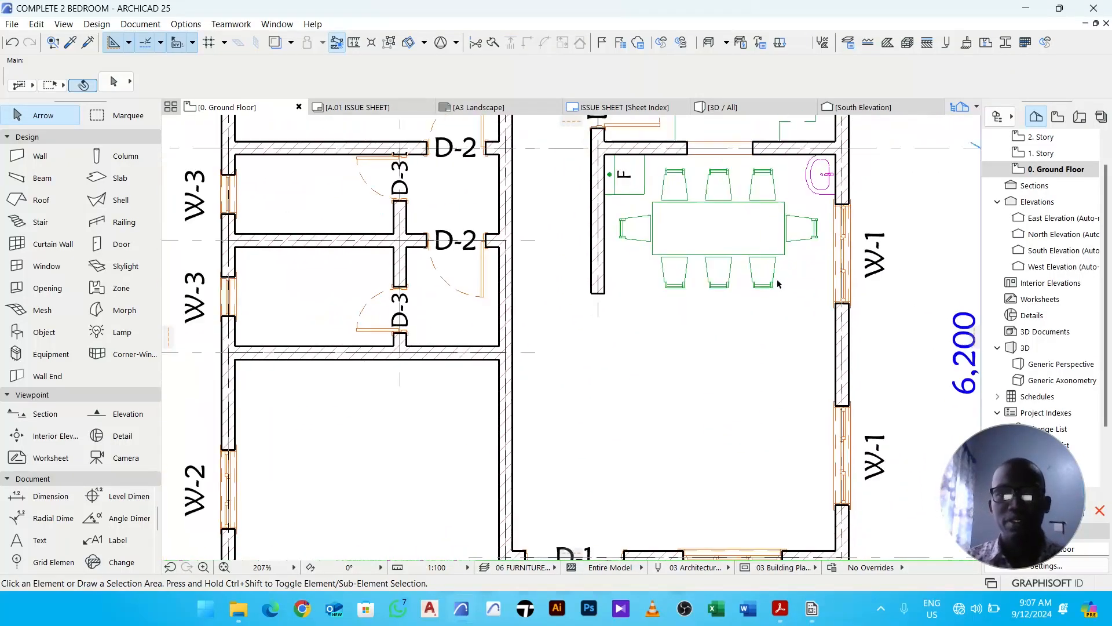
scroll(729, 388, up, 1)
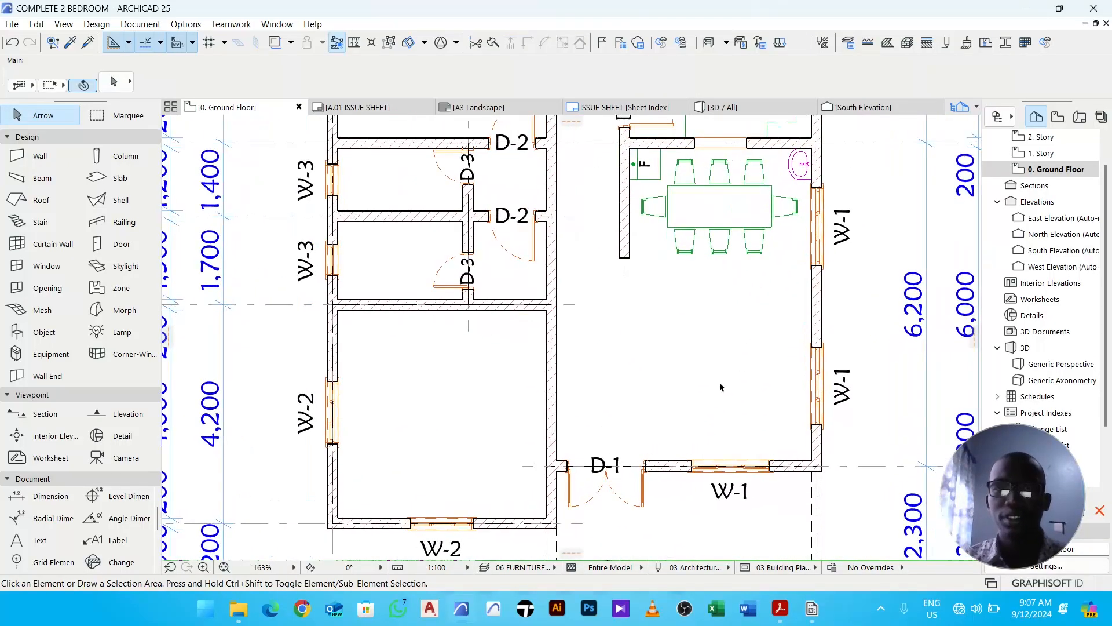
middle_drag(756, 338, 726, 322)
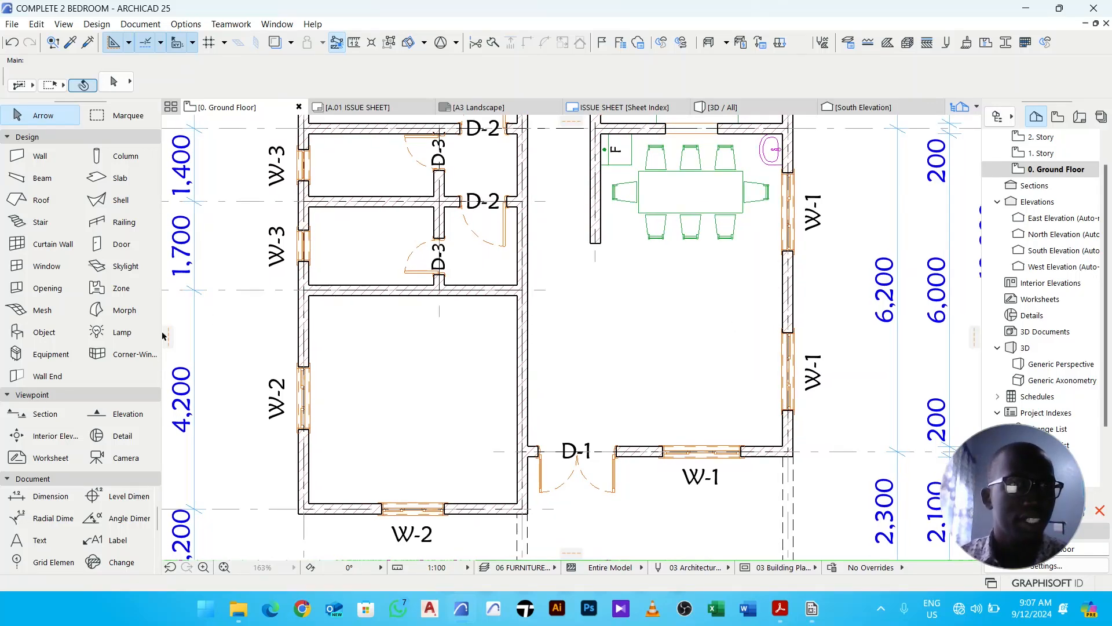
click(44, 332)
key(ctrl+t)
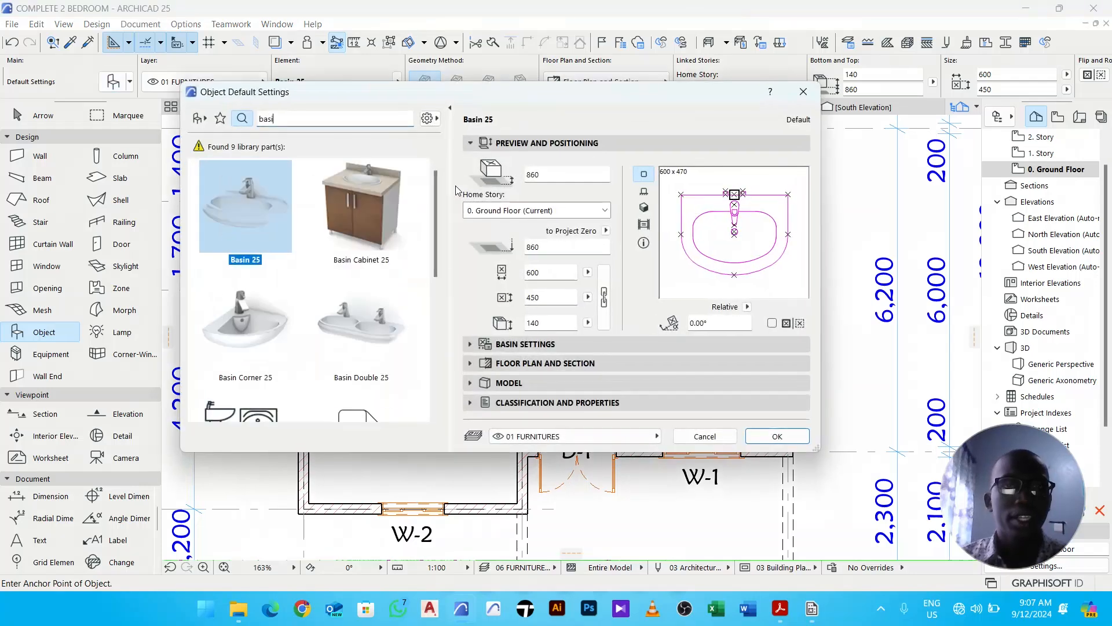
key(ctrl+a)
text(s)
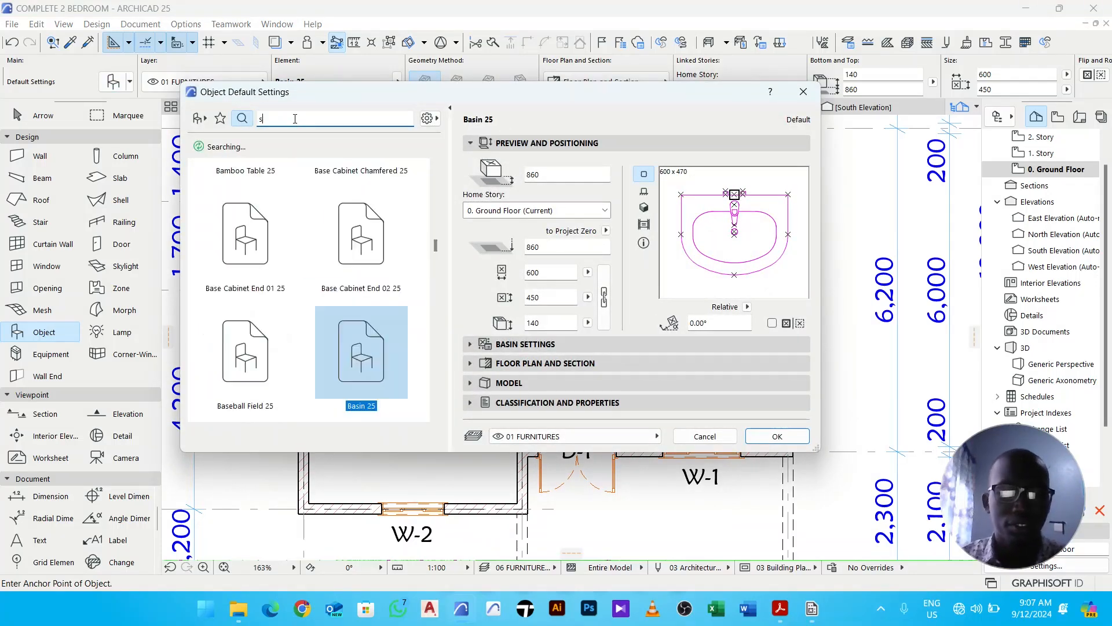
text(ofa)
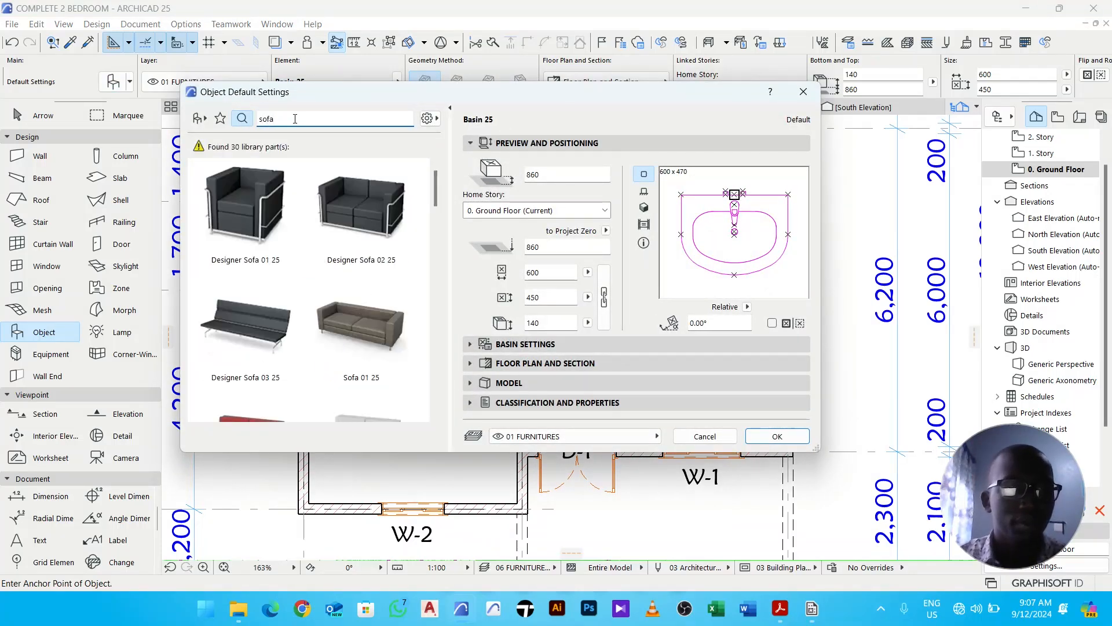
scroll(350, 243, down, 8)
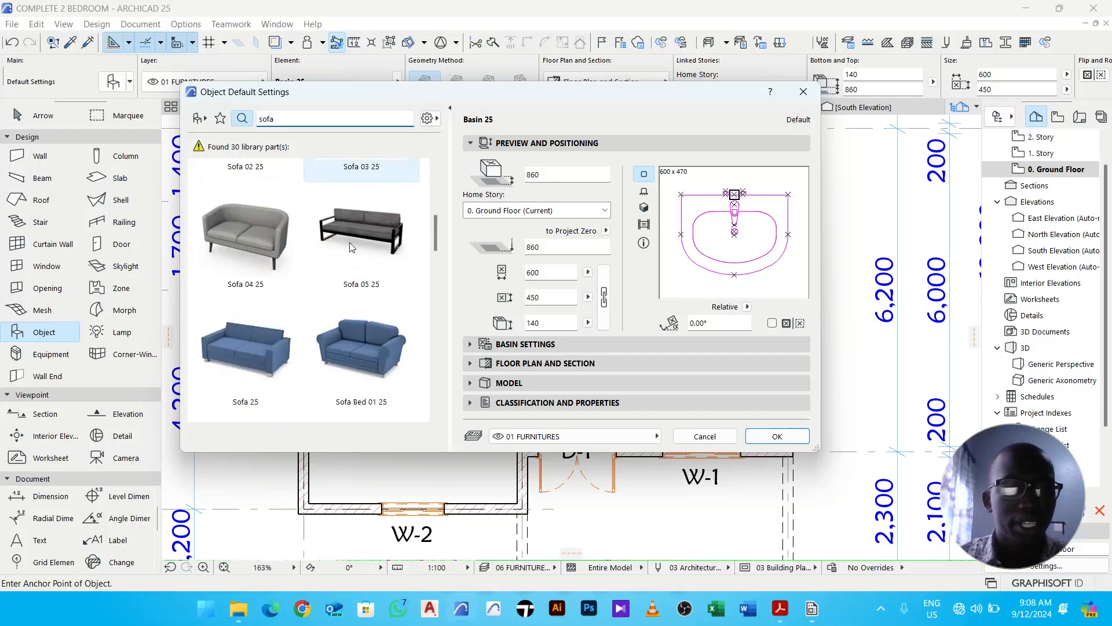
scroll(350, 246, down, 10)
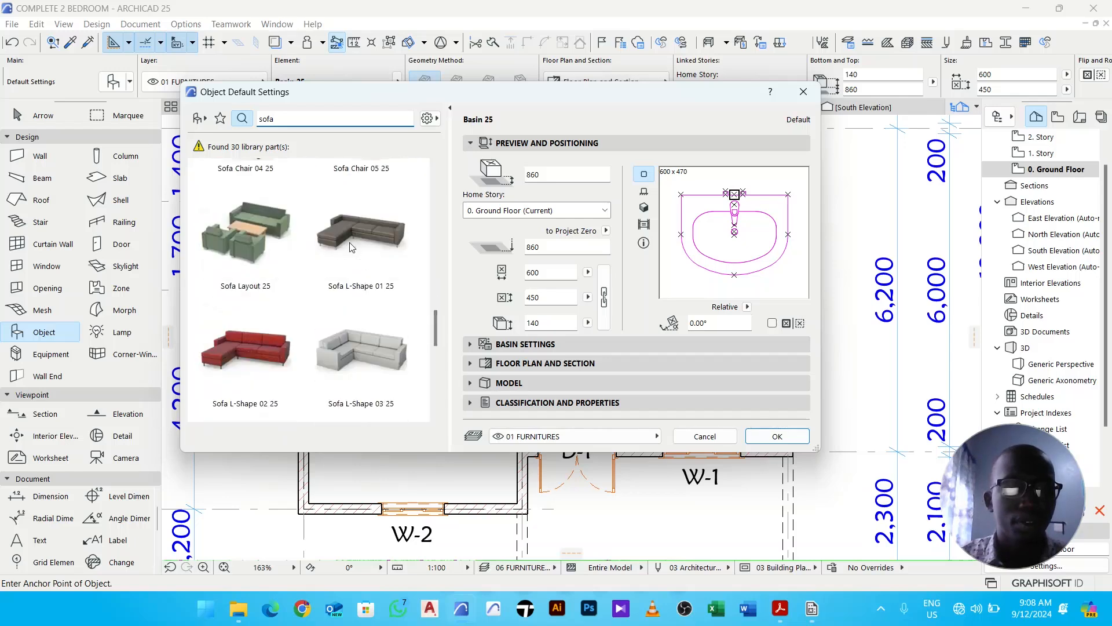
click(356, 301)
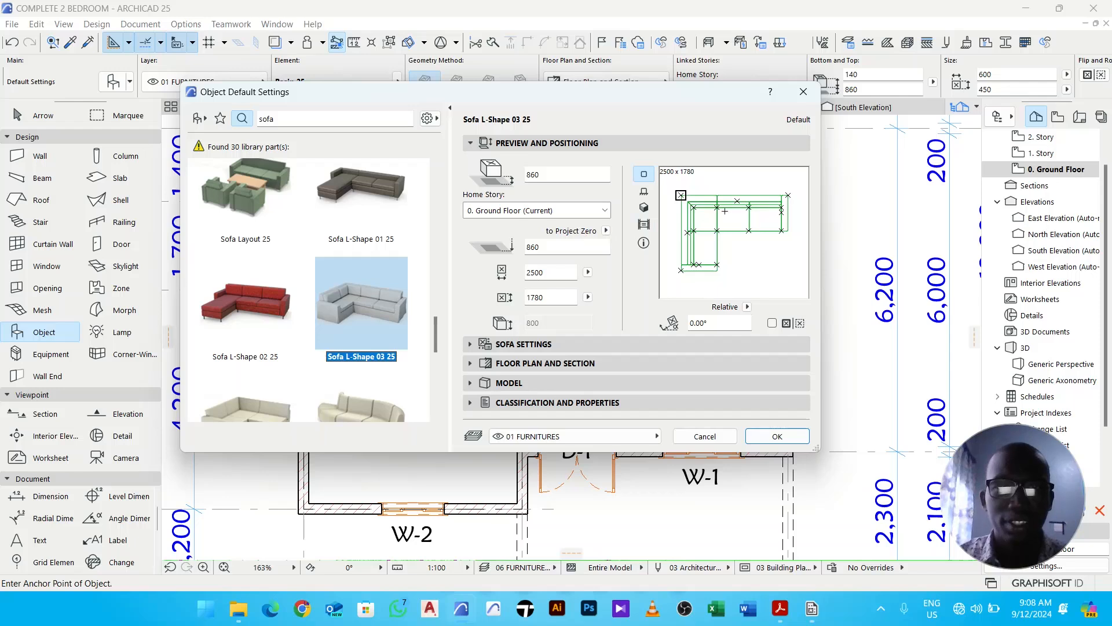
- Set the sofa's bottom offset to 0 and page through its sofa settings to the representation options
double_click(560, 176)
text(0)
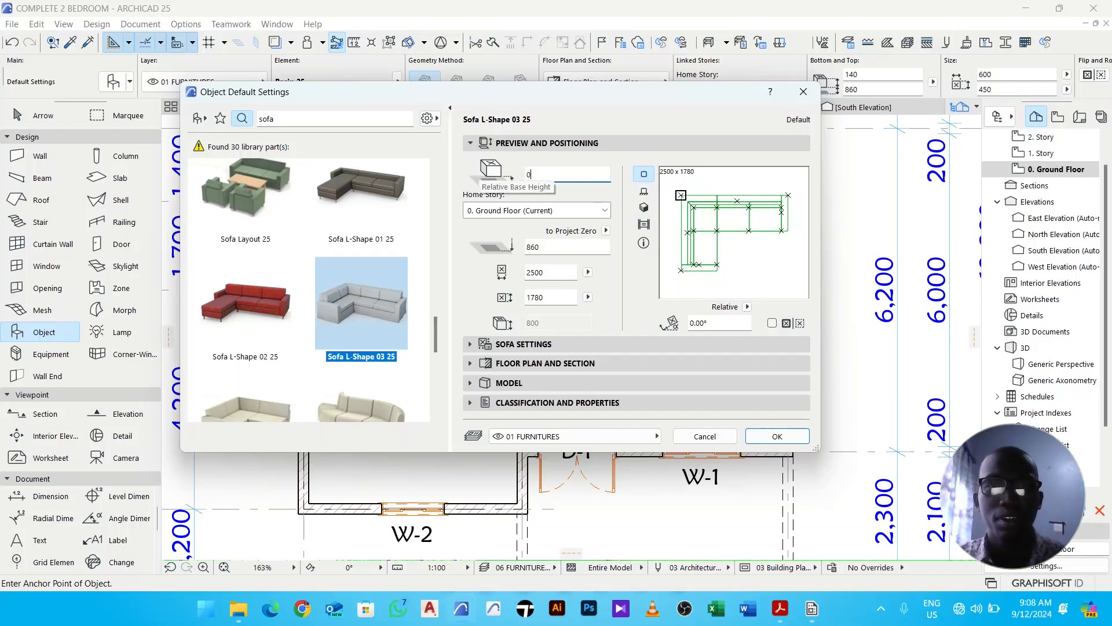
click(509, 345)
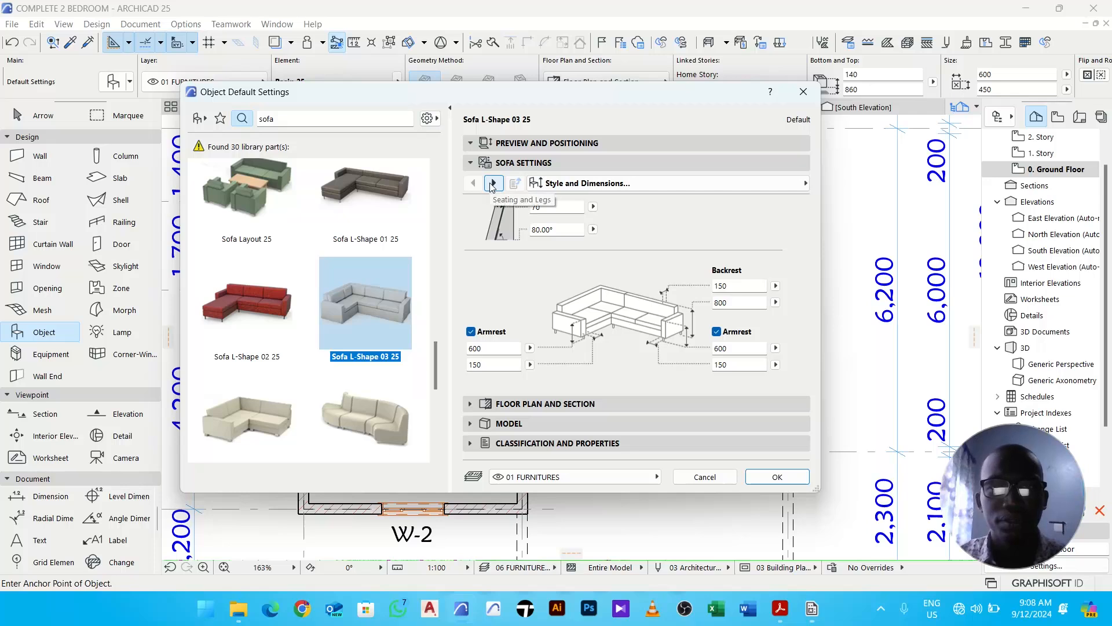
click(492, 183)
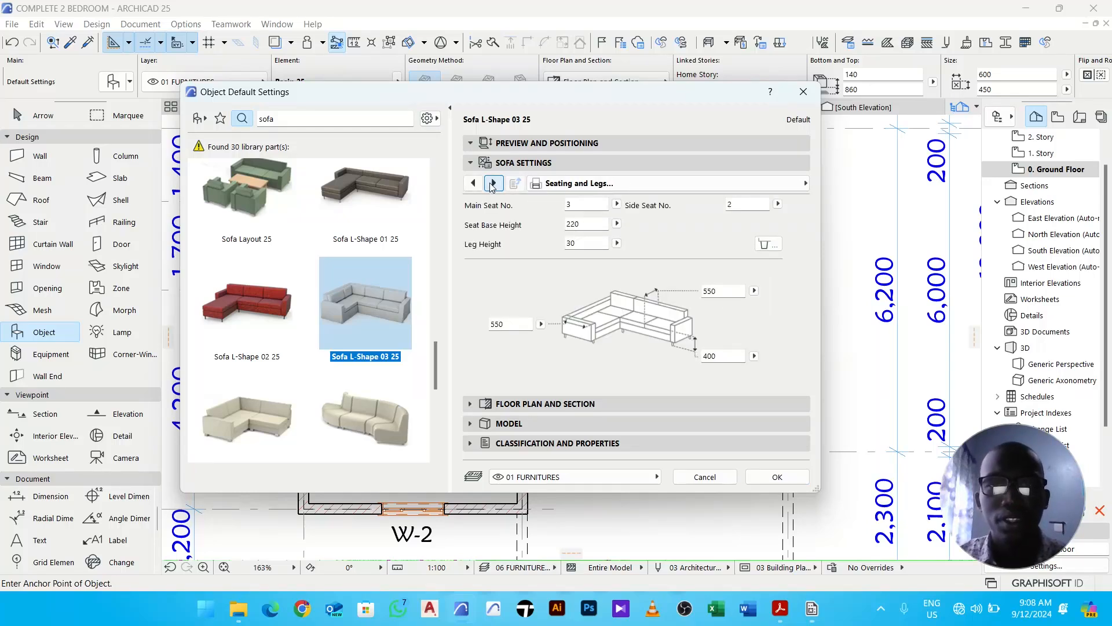
click(493, 183)
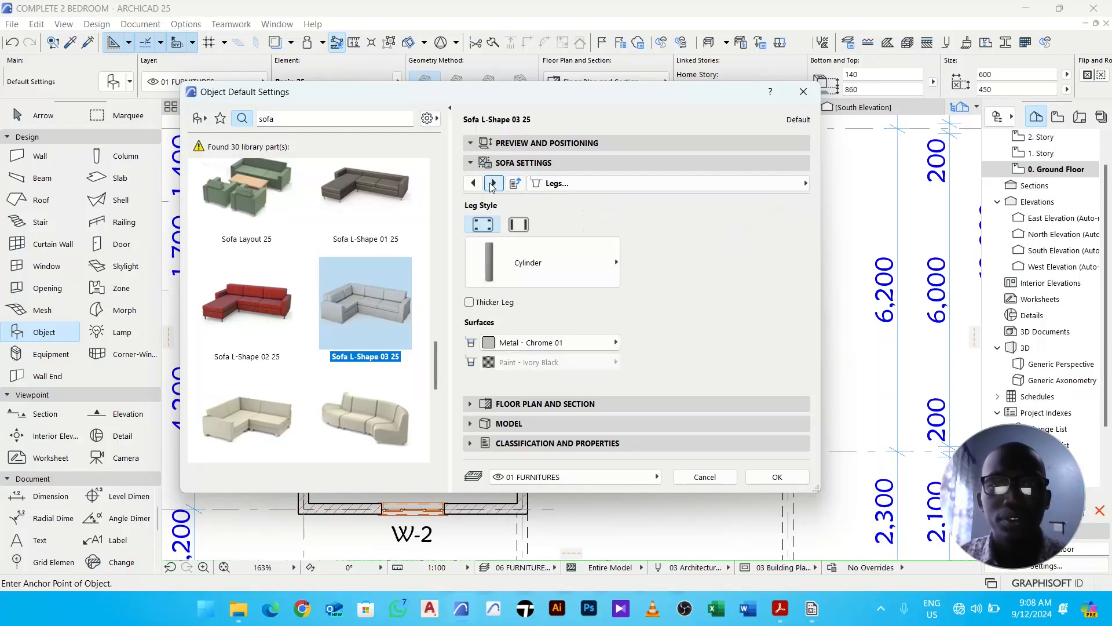
click(492, 183)
- Set the sofa's 2D detail level to Symbolic, choose the Rectangle 4 plan symbol, and confirm the settings
click(620, 204)
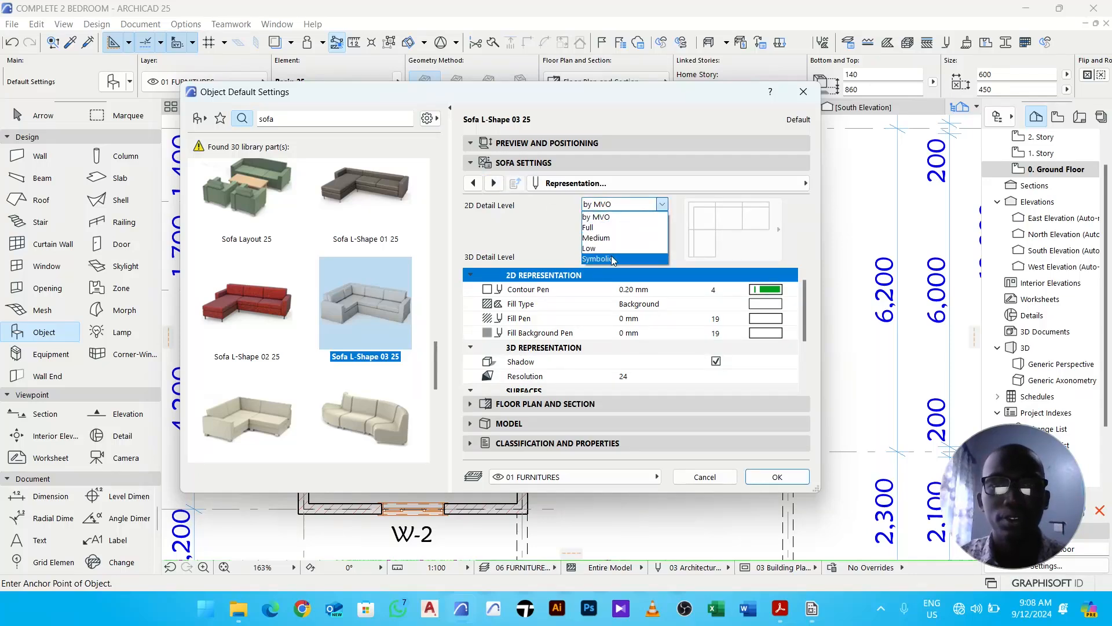
click(612, 260)
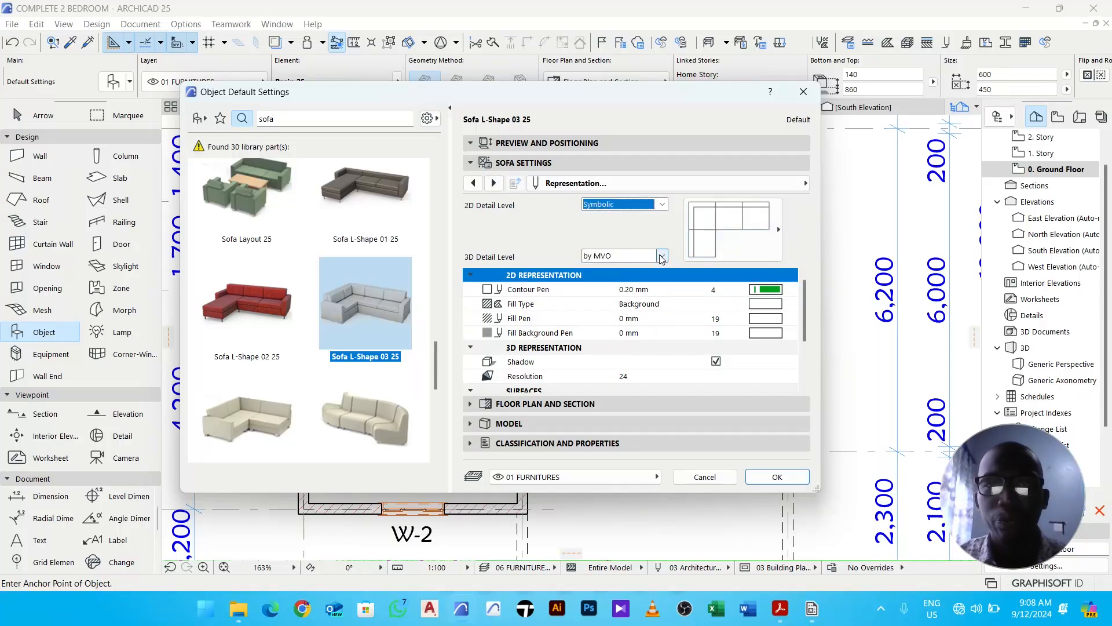
click(715, 240)
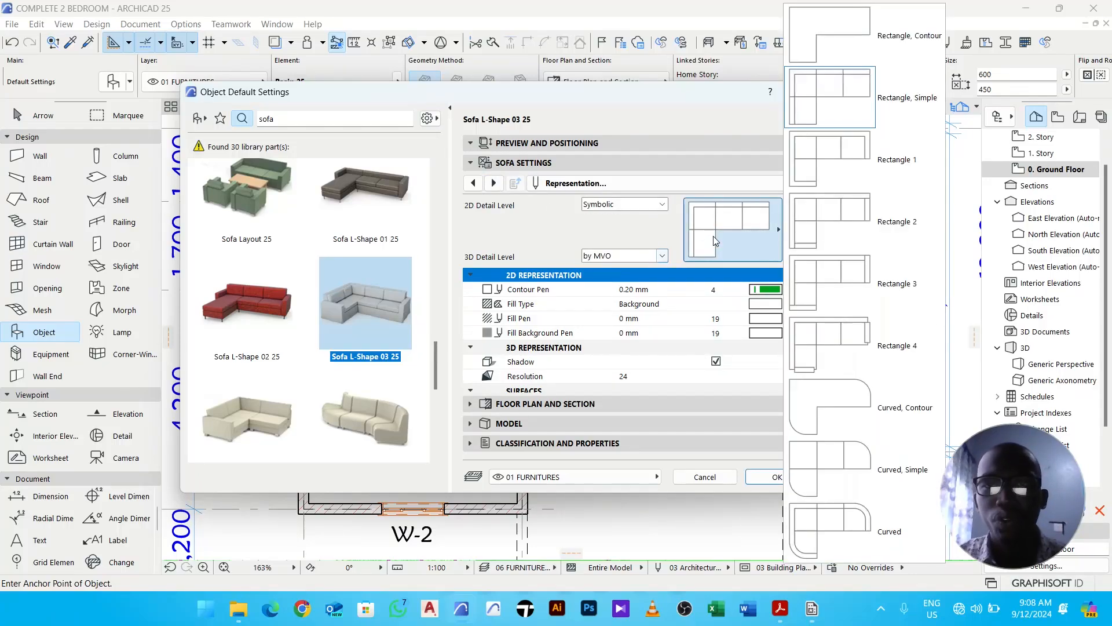
click(843, 333)
scroll(719, 319, down, 3)
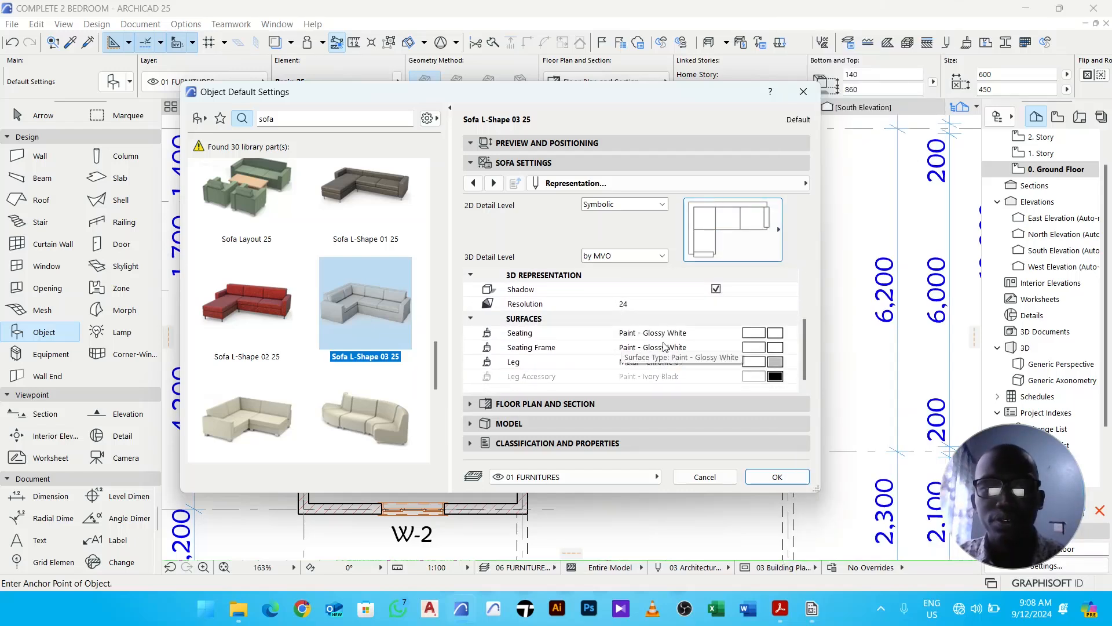
scroll(715, 348, up, 2)
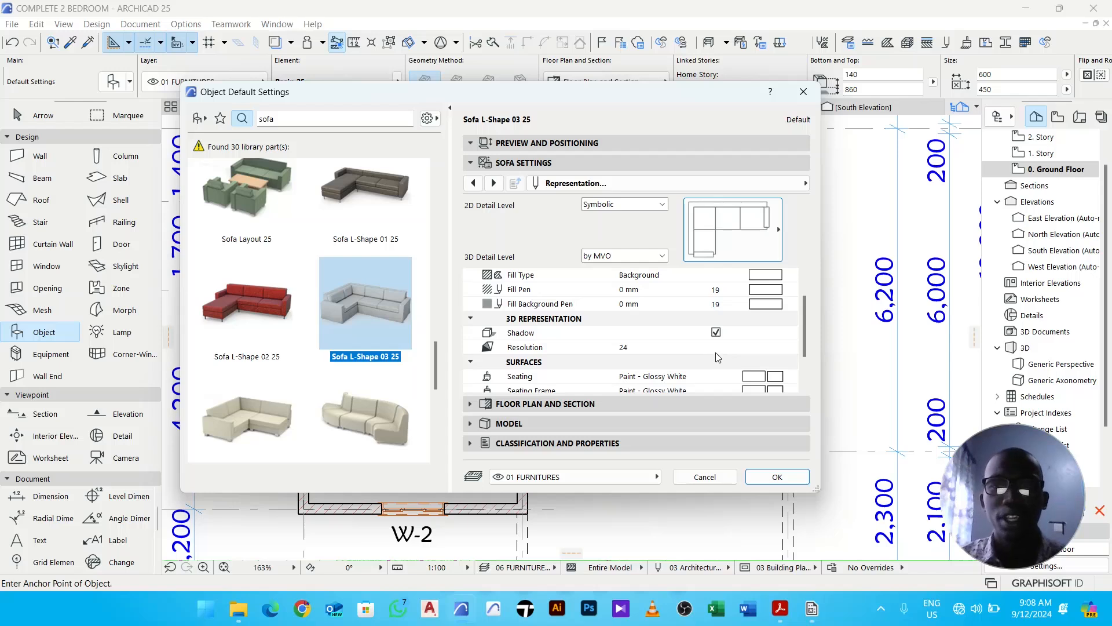
scroll(699, 351, down, 2)
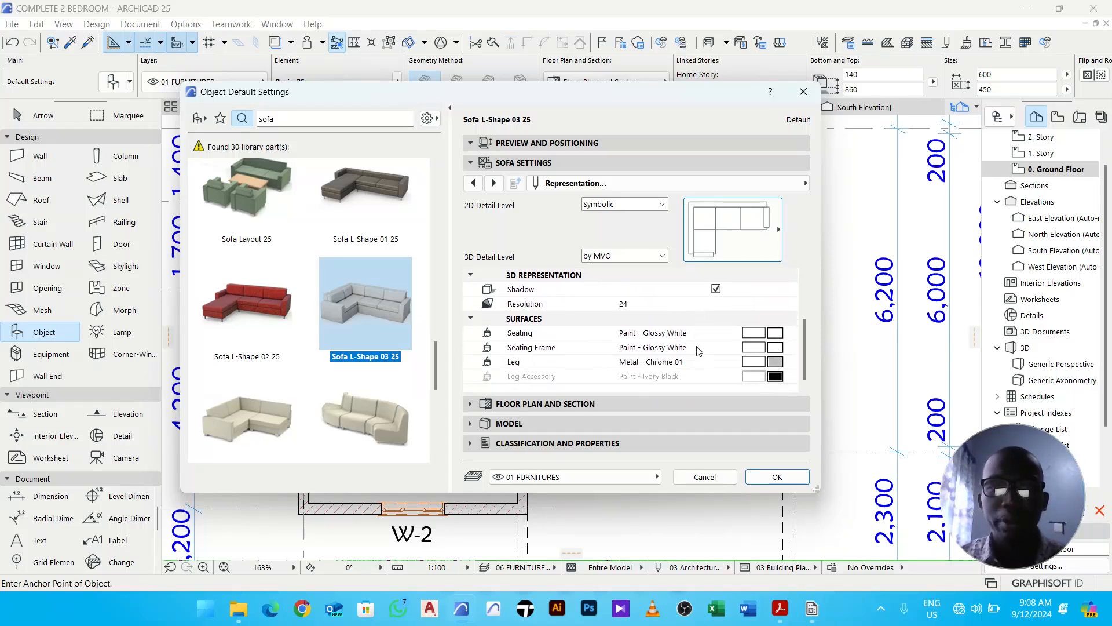
scroll(690, 349, up, 4)
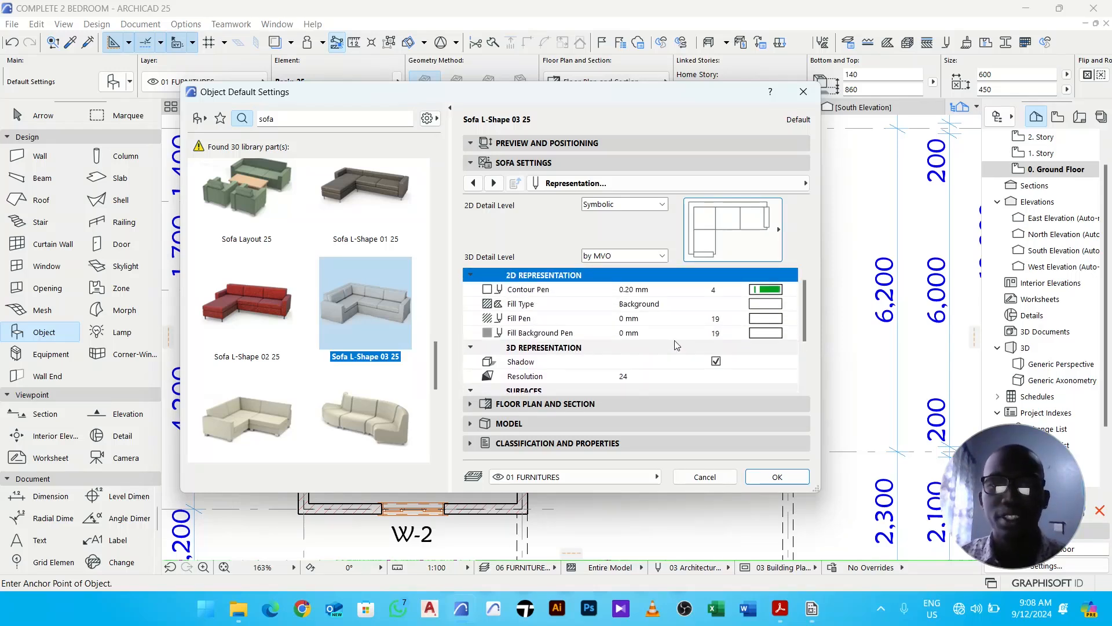
click(780, 476)
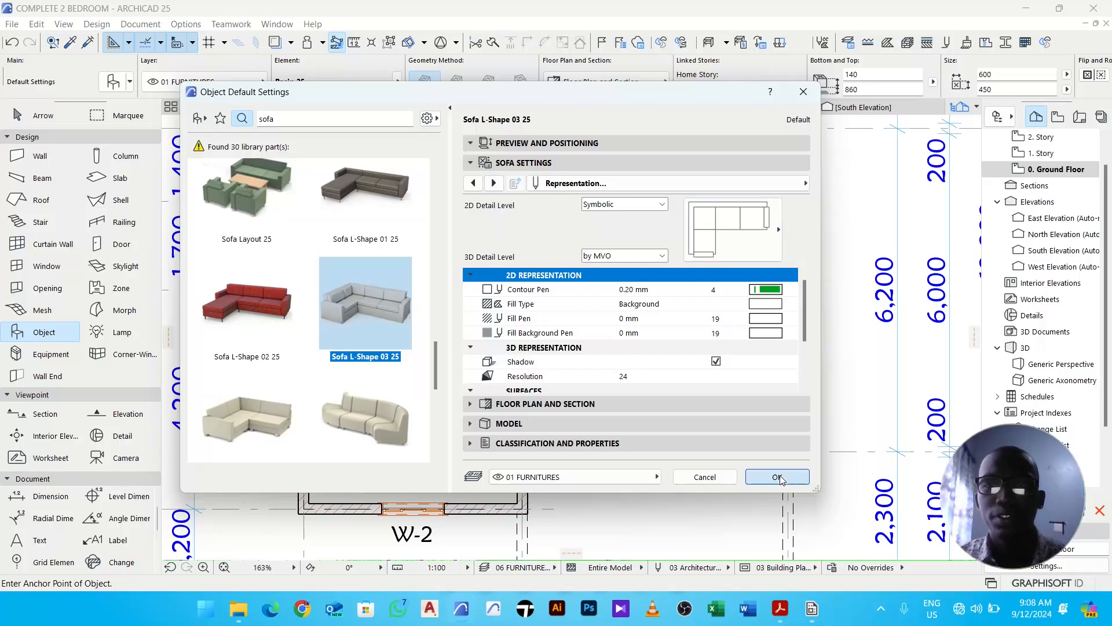
- Place the L-shaped sofa in the living room by the east wall, then move it up and away from the wall
click(686, 350)
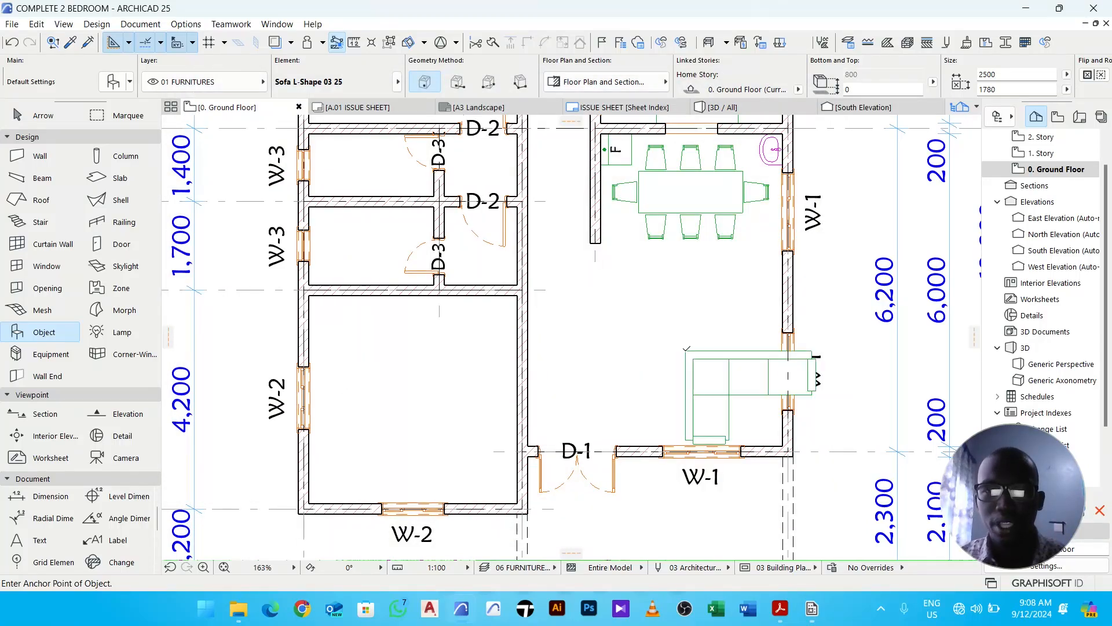
key(Escape)
click(737, 380)
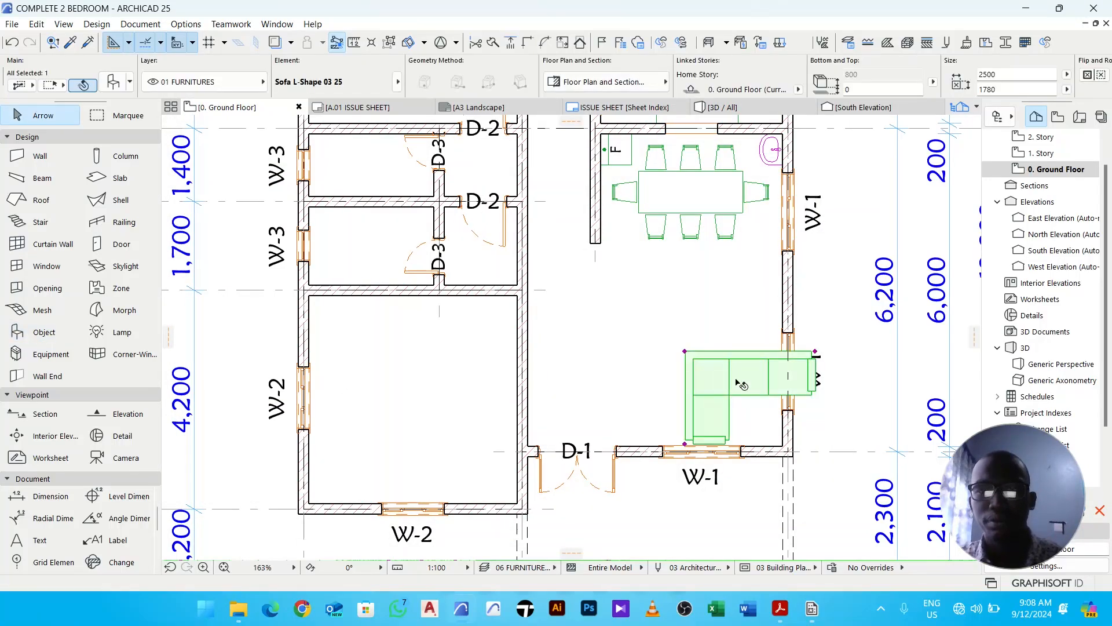
drag(727, 380, 669, 347)
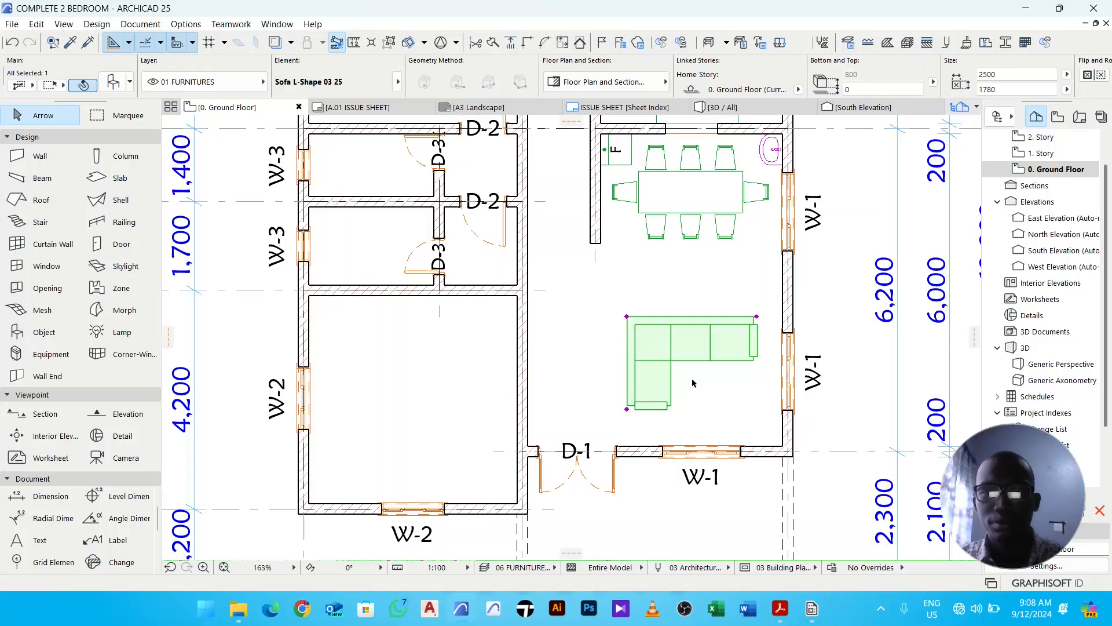
key(Escape)
- Set the L-shaped sofa's side seat number to 3 in its sofa settings
middle_drag(732, 429, 693, 402)
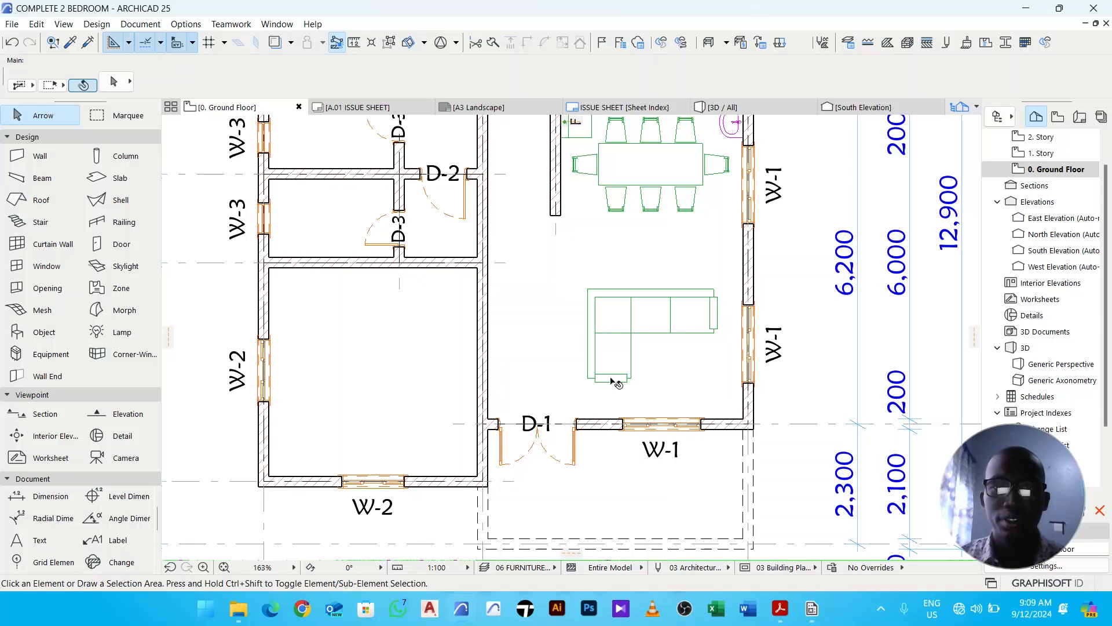
click(647, 322)
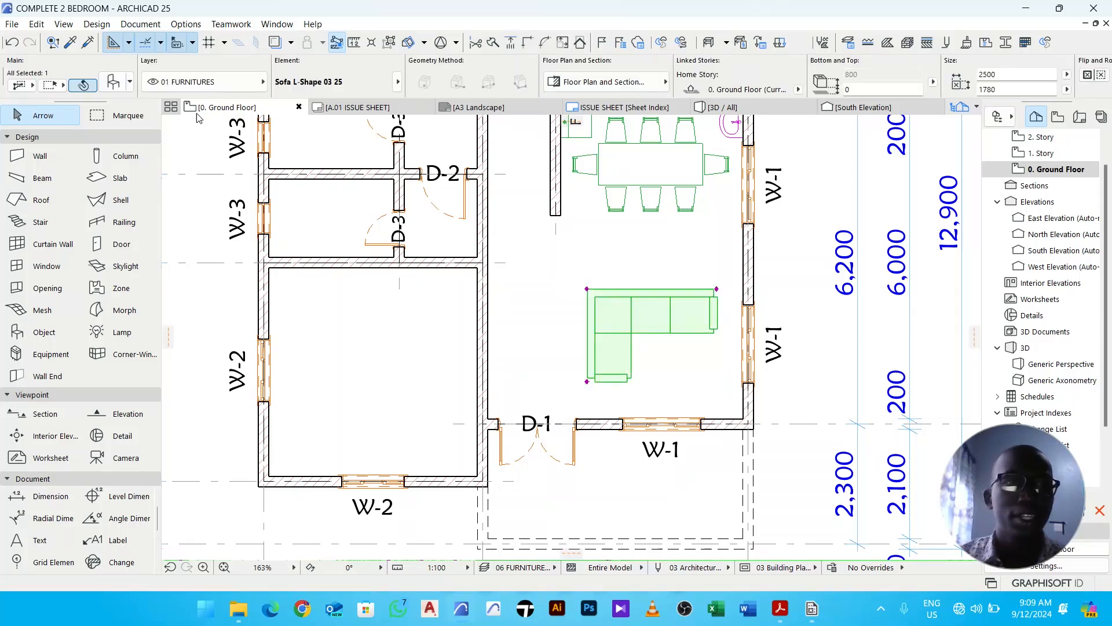
click(113, 81)
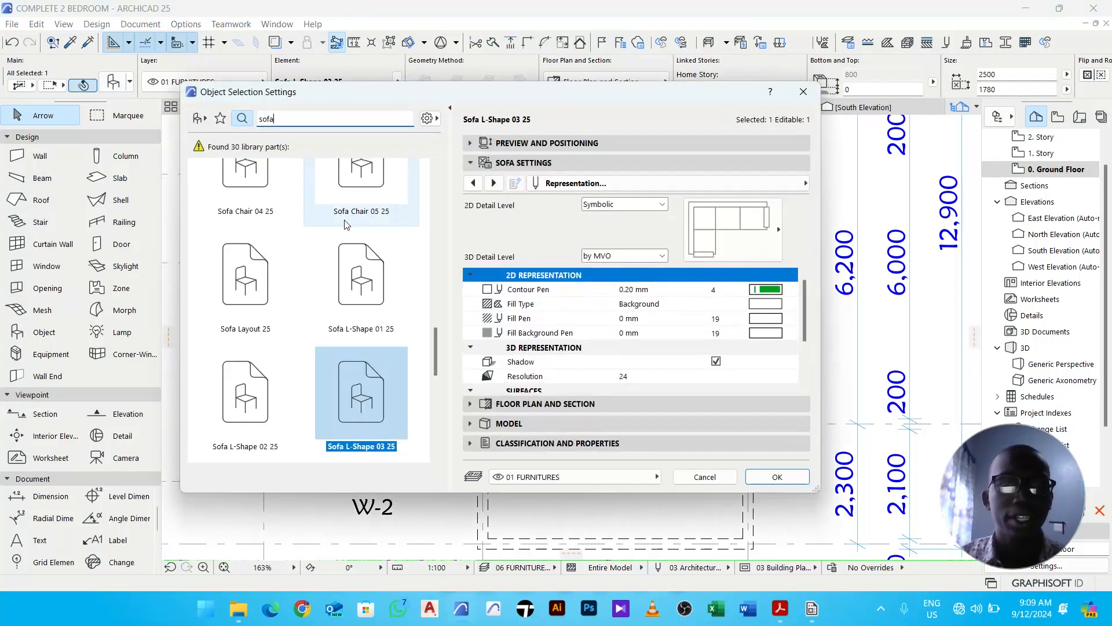
click(473, 183)
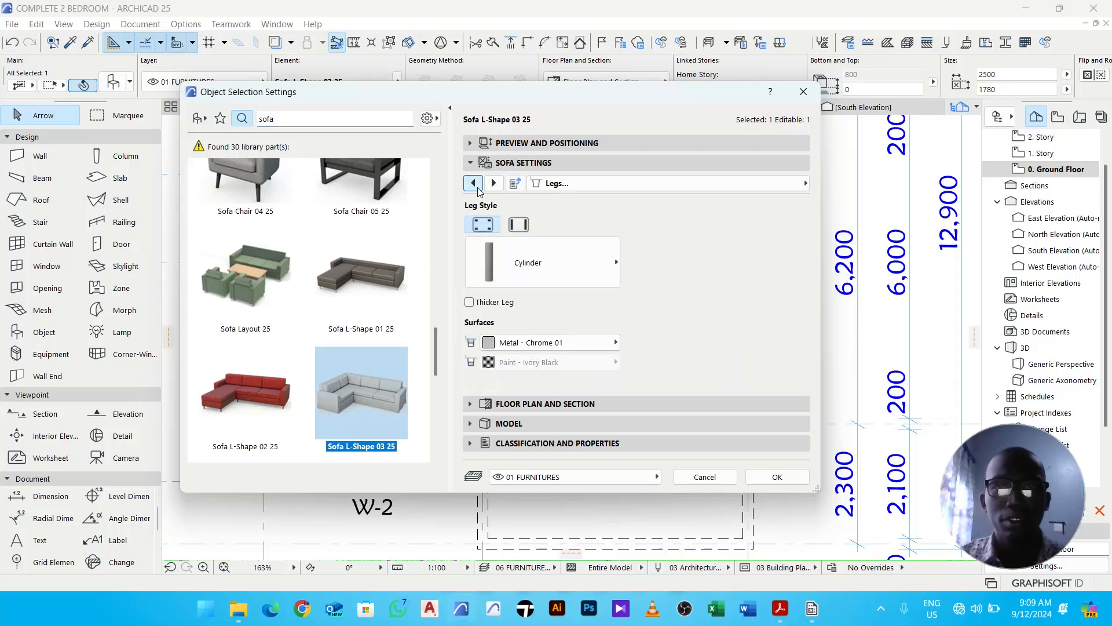
click(473, 183)
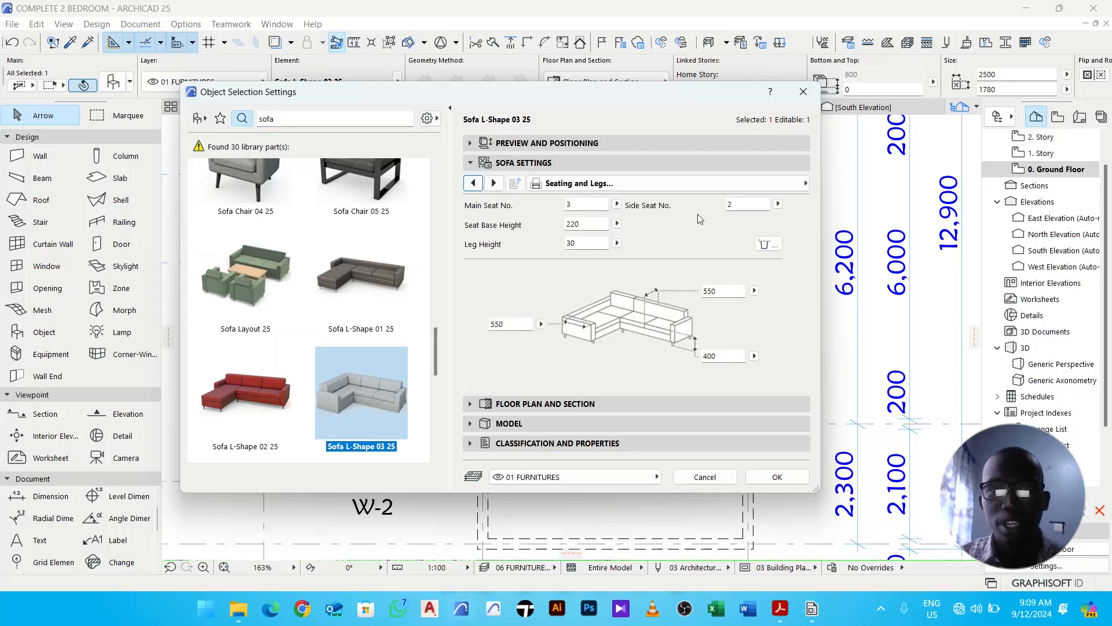
click(746, 204)
text(3)
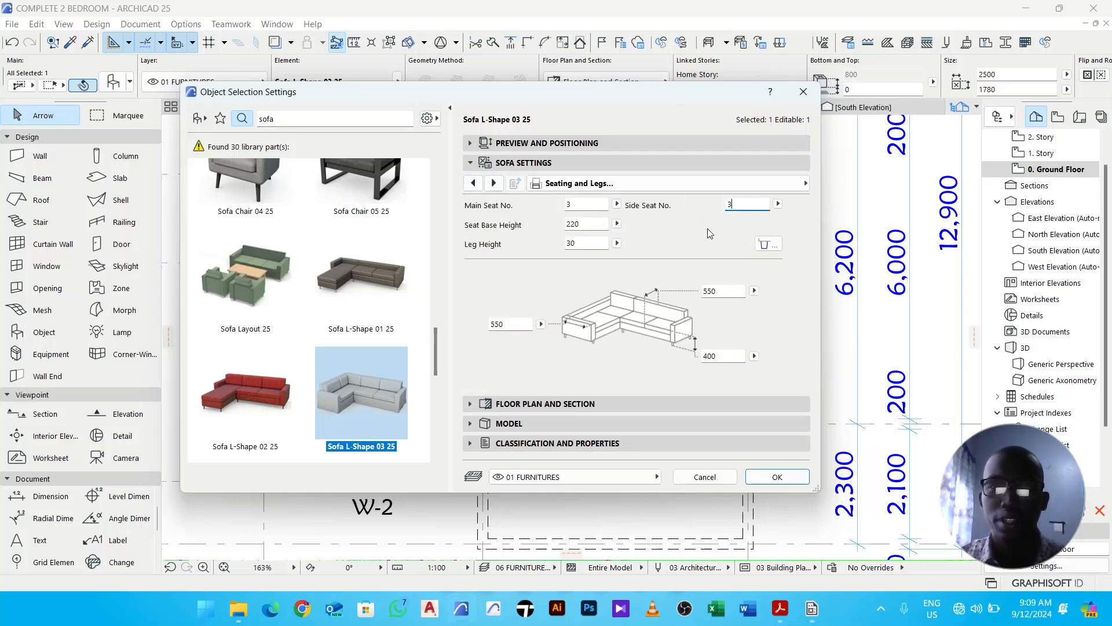
key(Return)
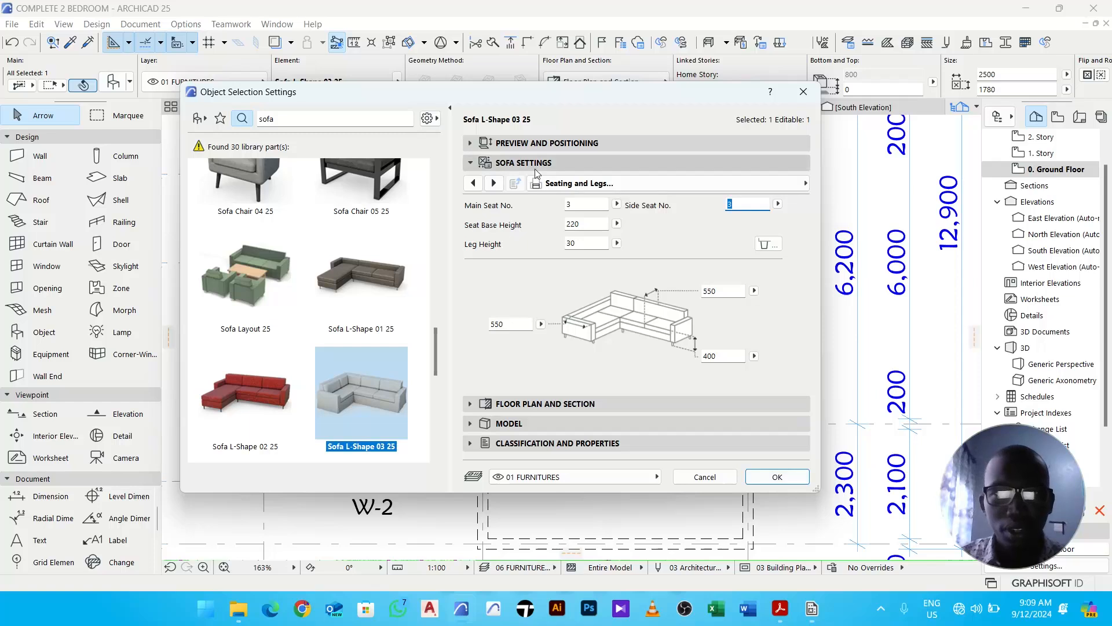
click(538, 146)
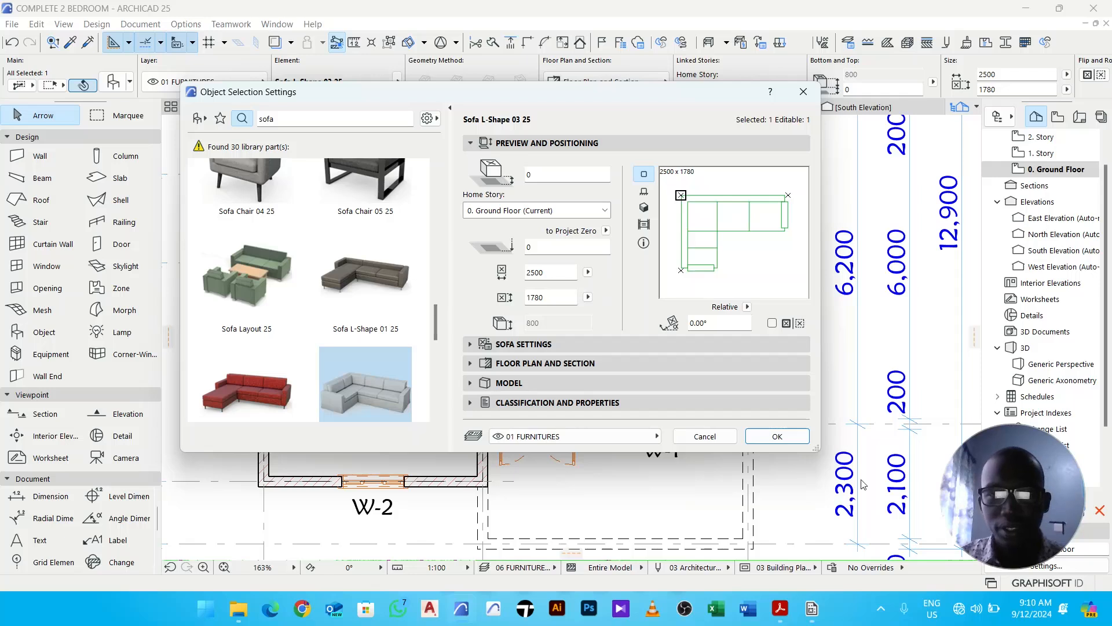
click(795, 437)
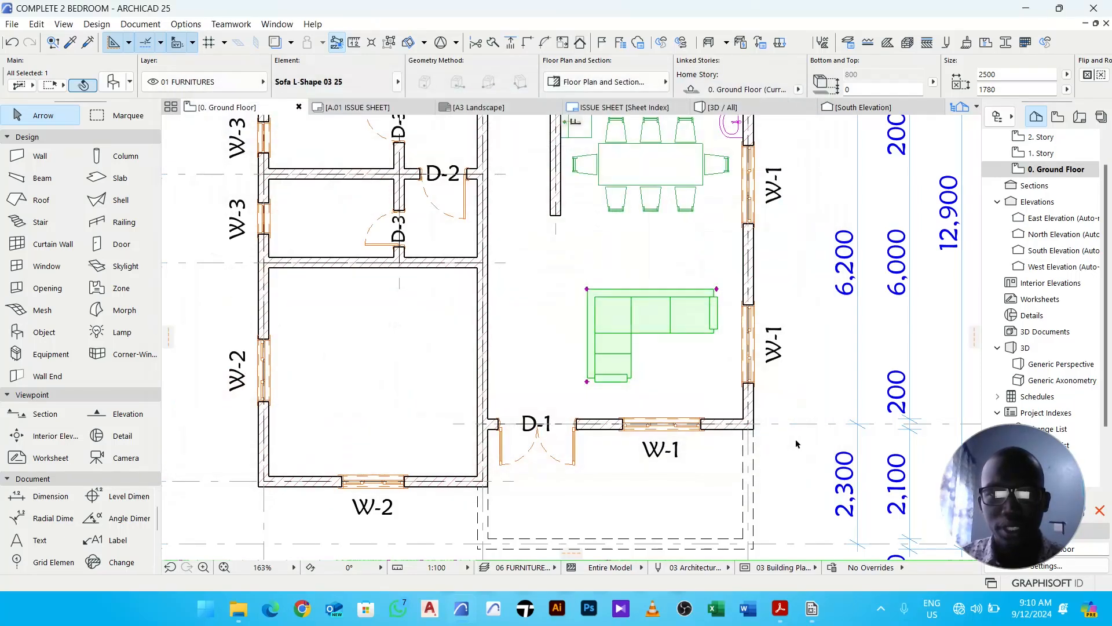
- Set the L-shaped sofa's depth to 2300
scroll(602, 362, up, 3)
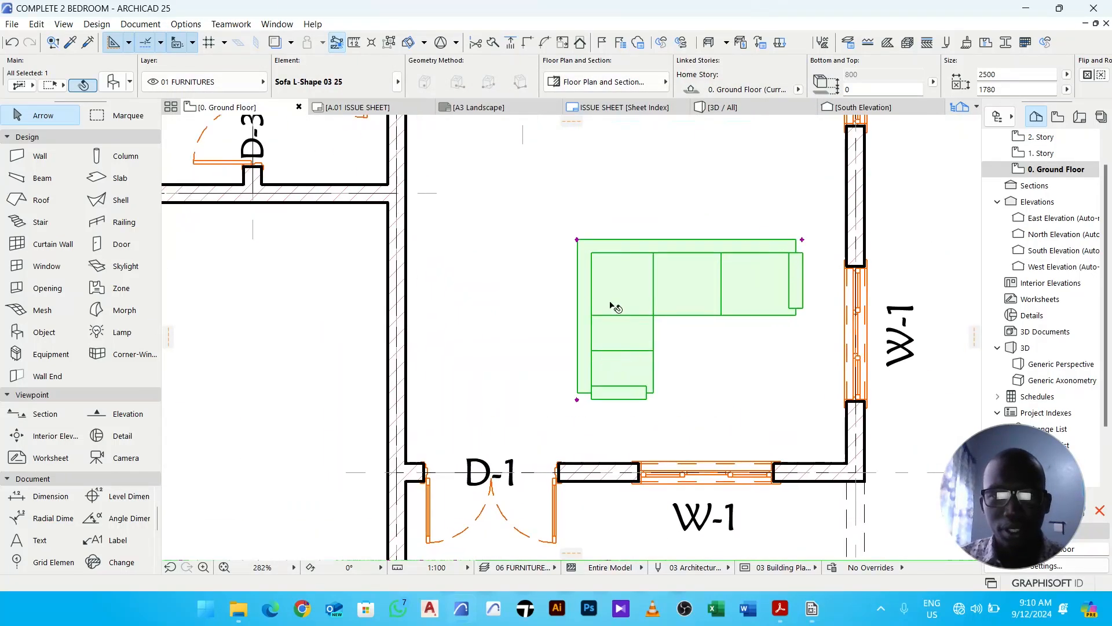
click(113, 82)
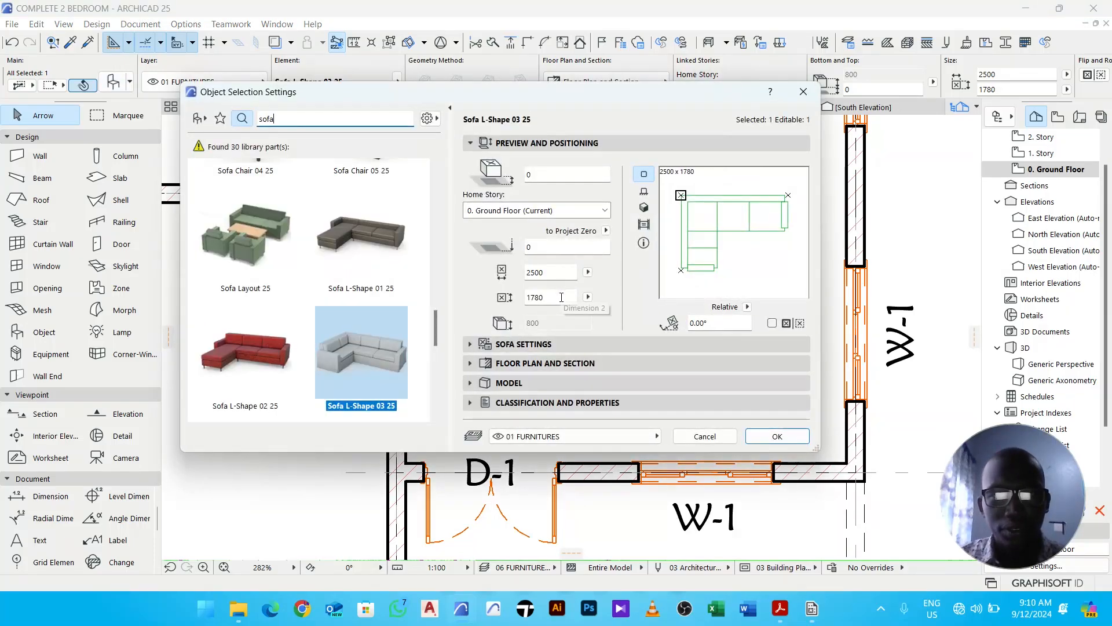
click(562, 297)
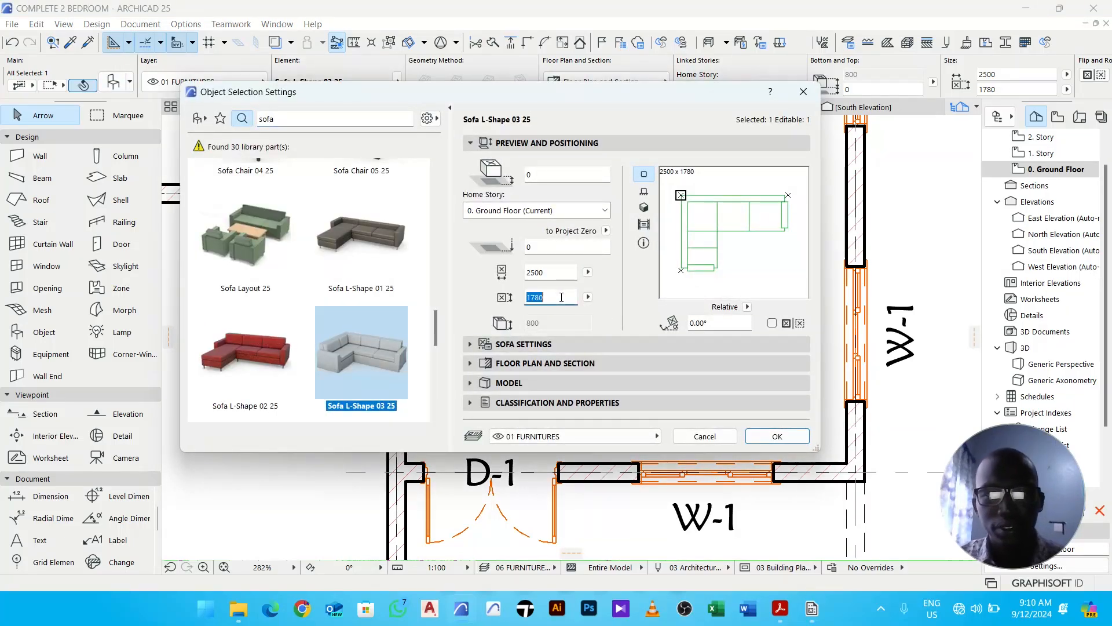
text(2300)
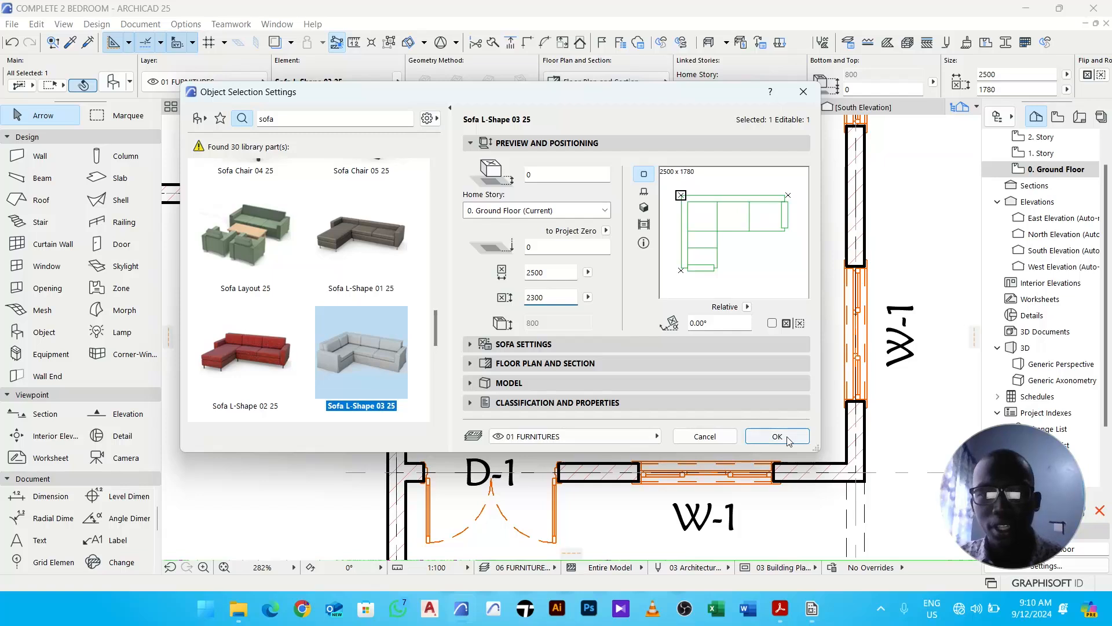
click(777, 436)
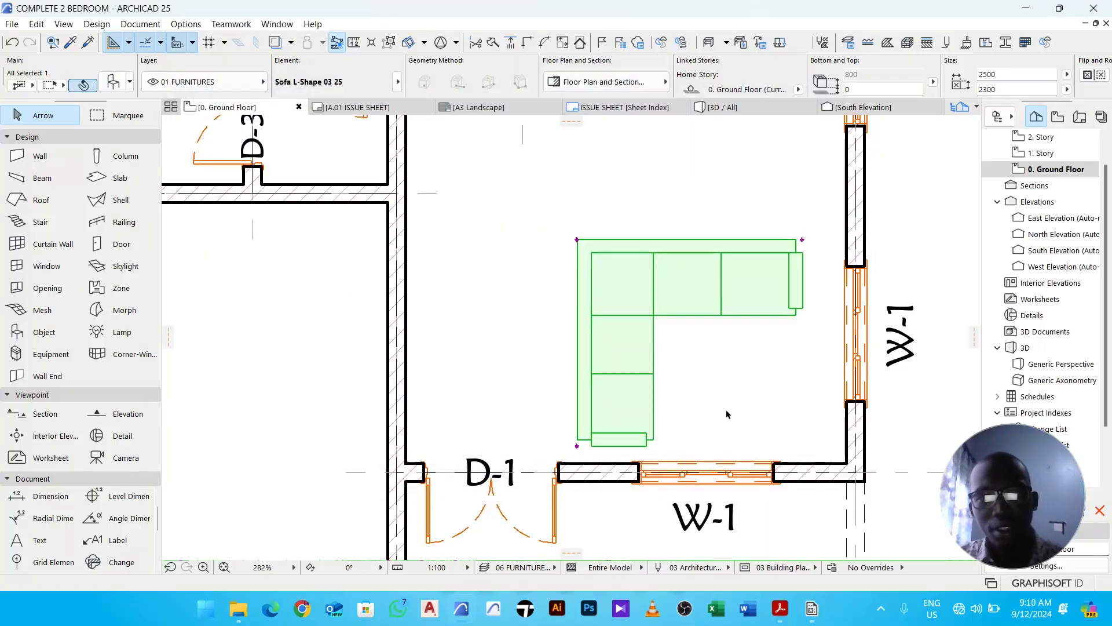
- Mirror the L-shaped sofa about a vertical axis through its middle
scroll(727, 415, down, 5)
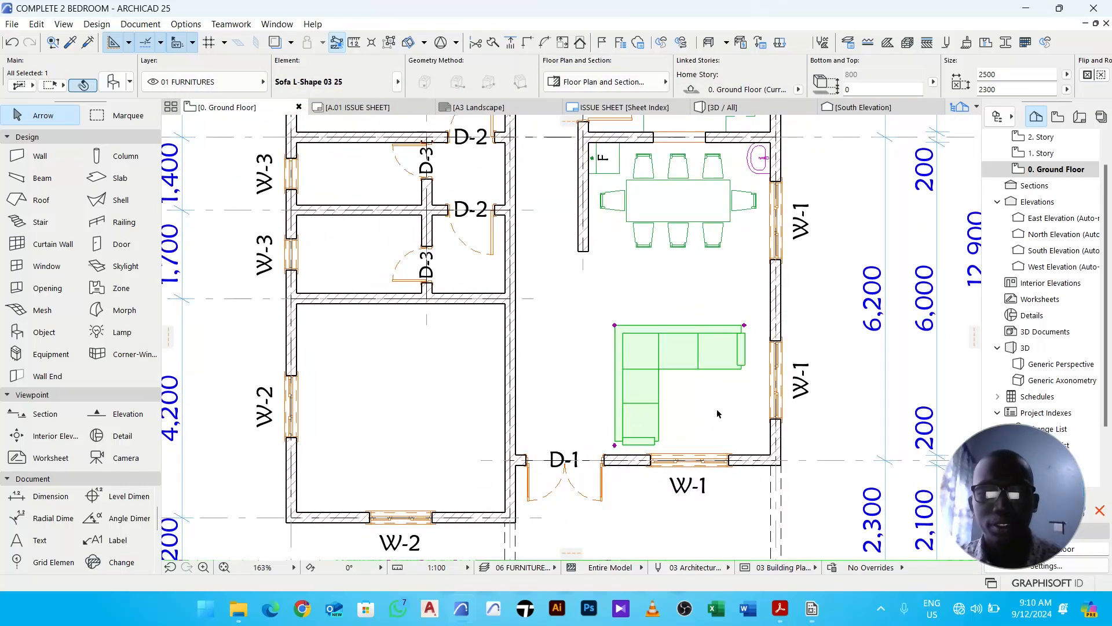
key(ctrl+m)
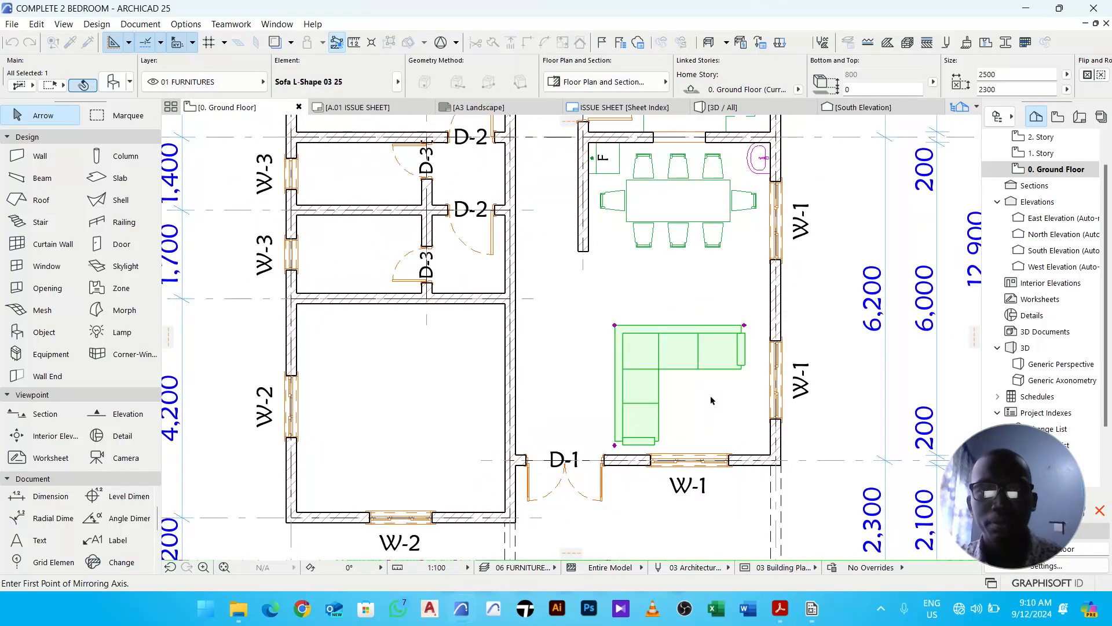
click(679, 346)
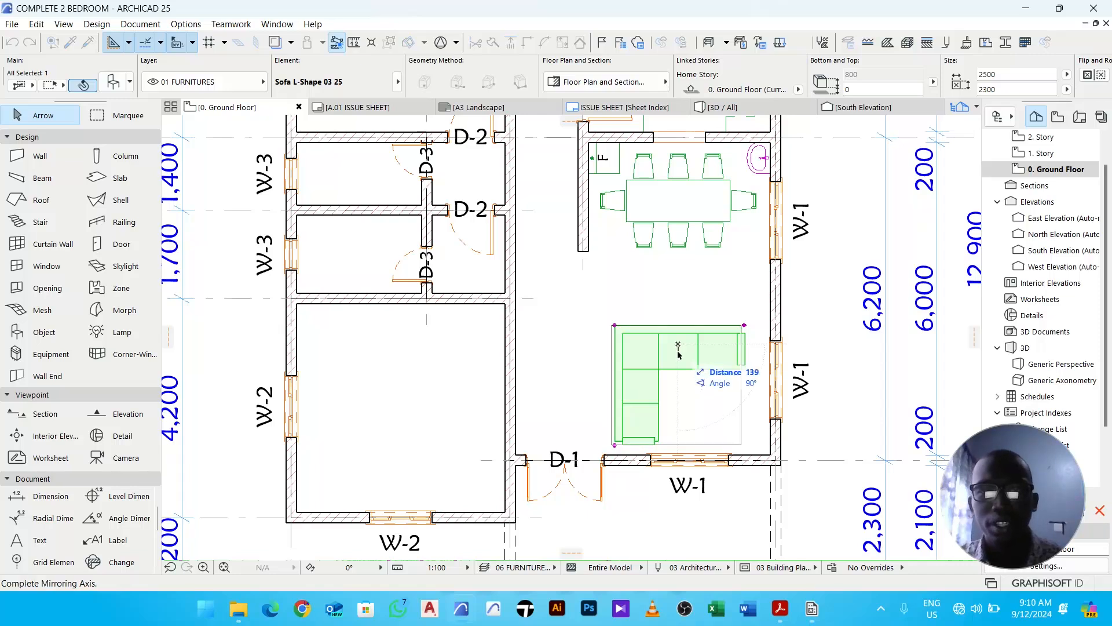
click(684, 401)
middle_drag(729, 388, 712, 356)
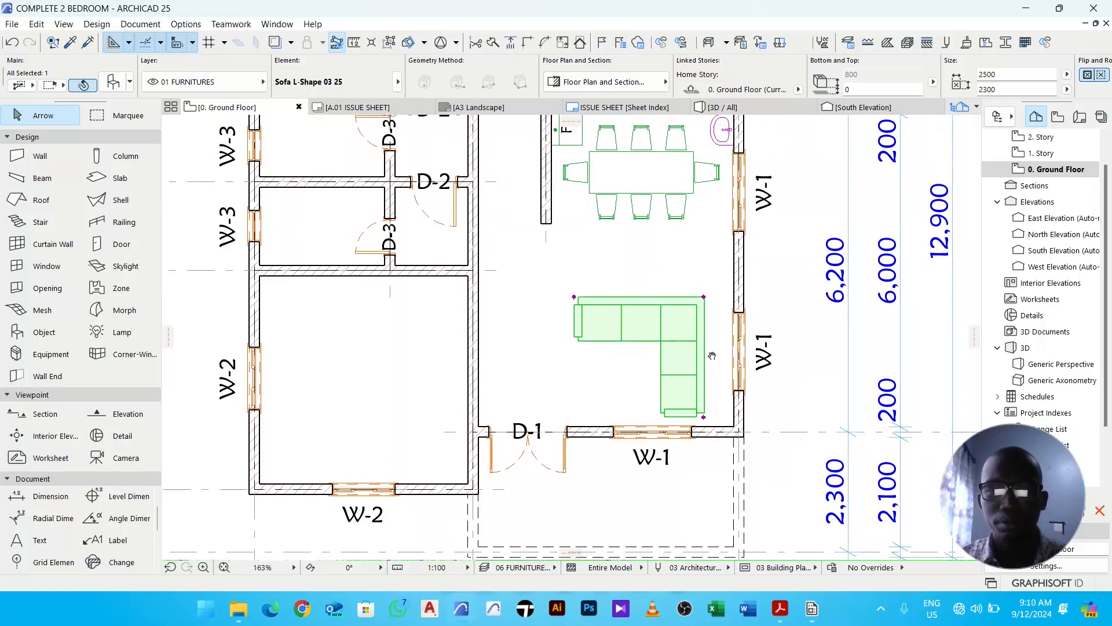
- Move the mirrored sofa up and to the right, closer to the east wall
key(ctrl+d)
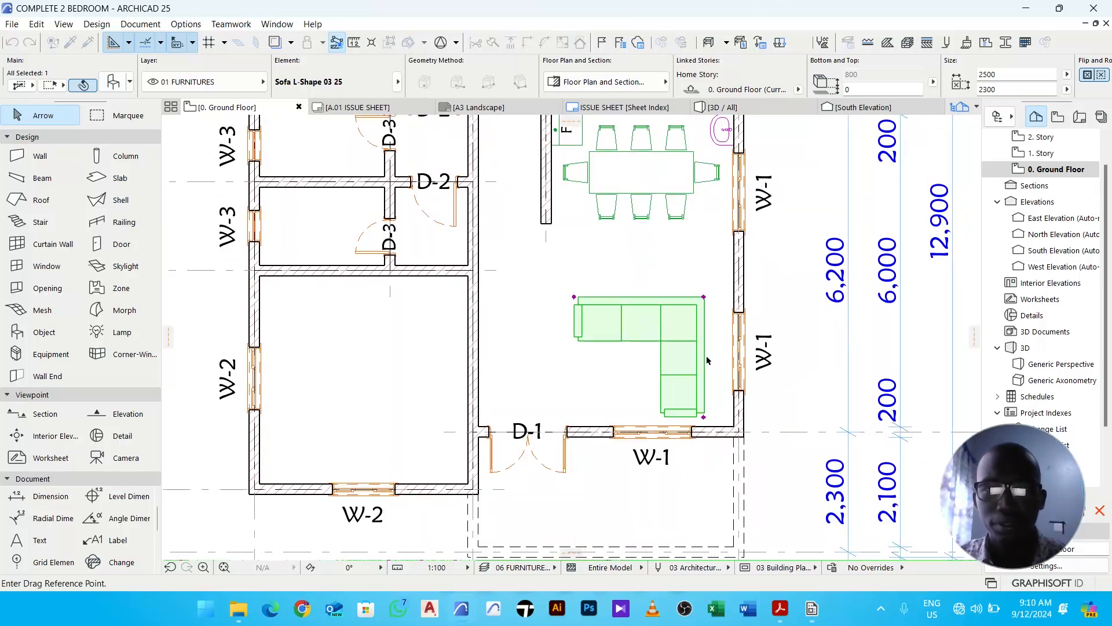
click(693, 351)
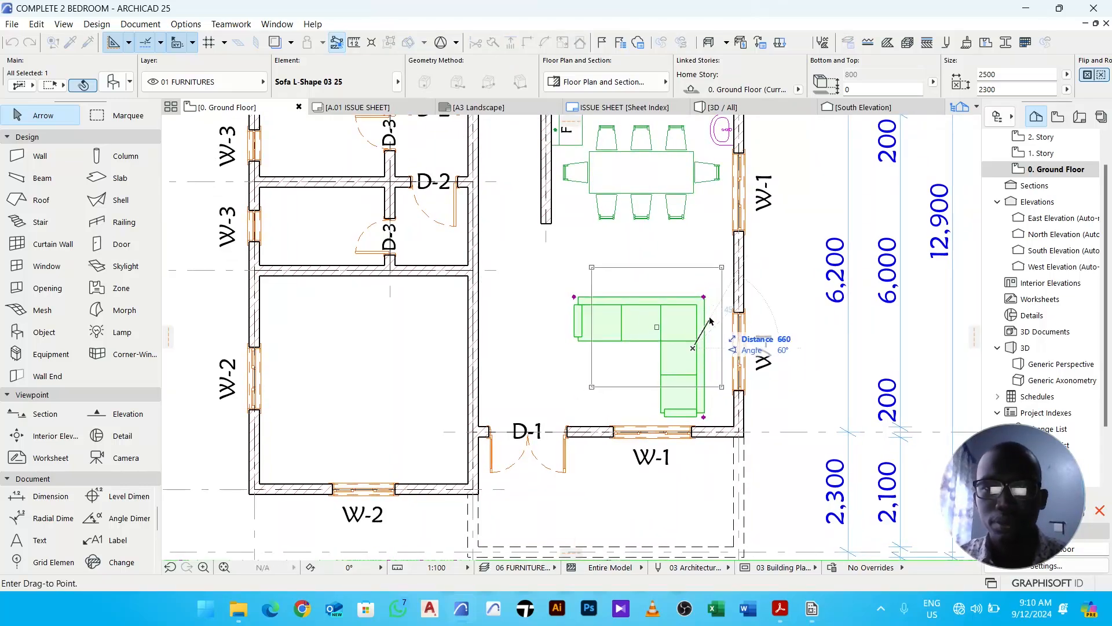
click(712, 314)
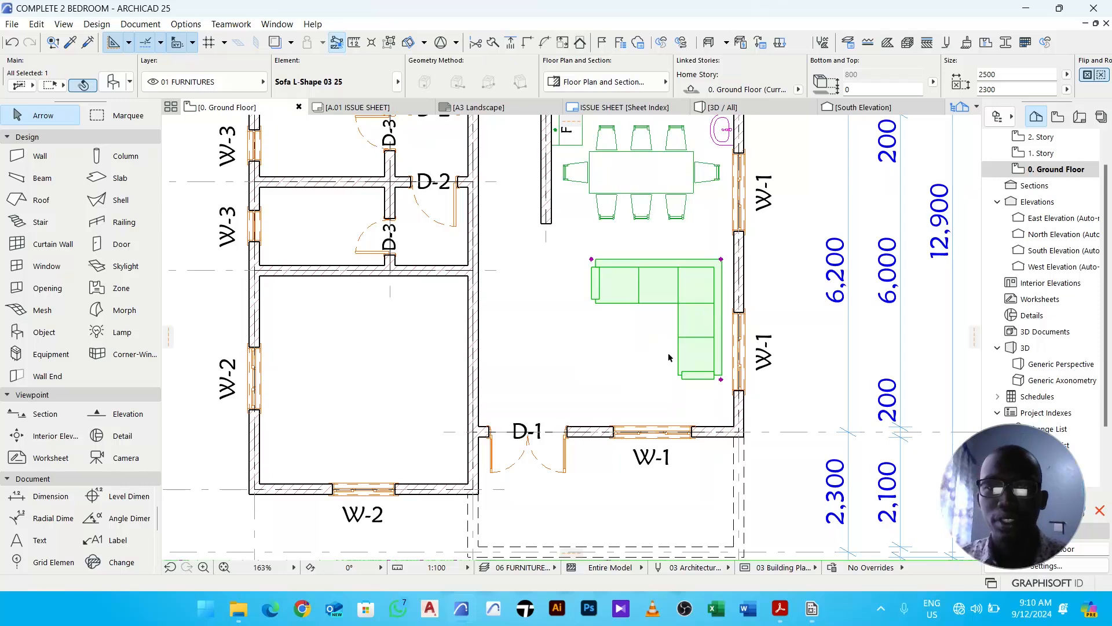
click(637, 350)
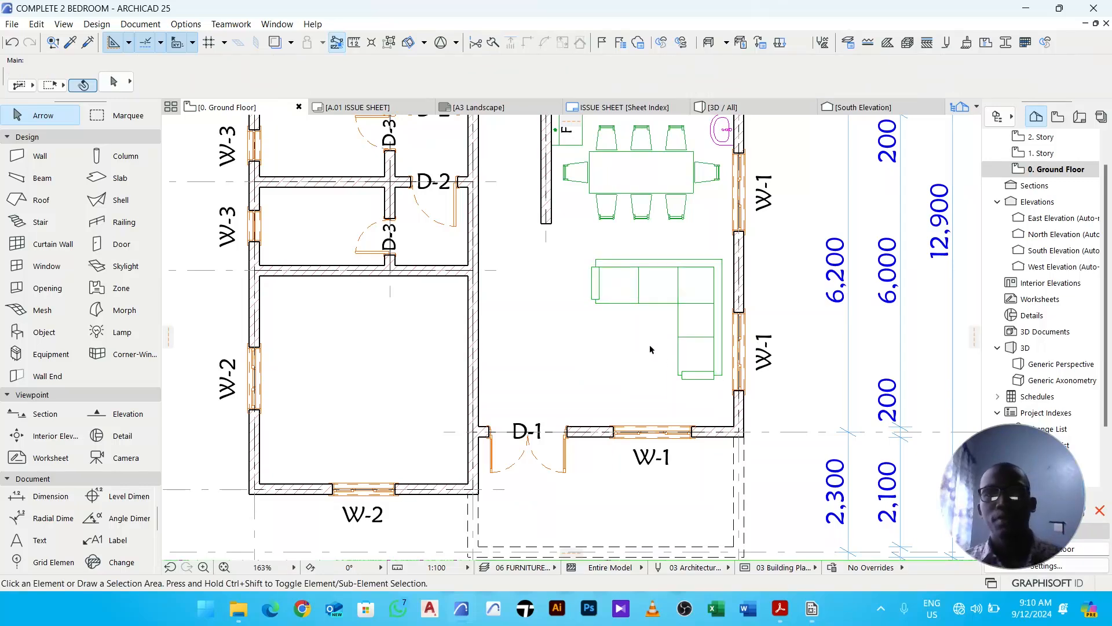
middle_drag(652, 349, 635, 342)
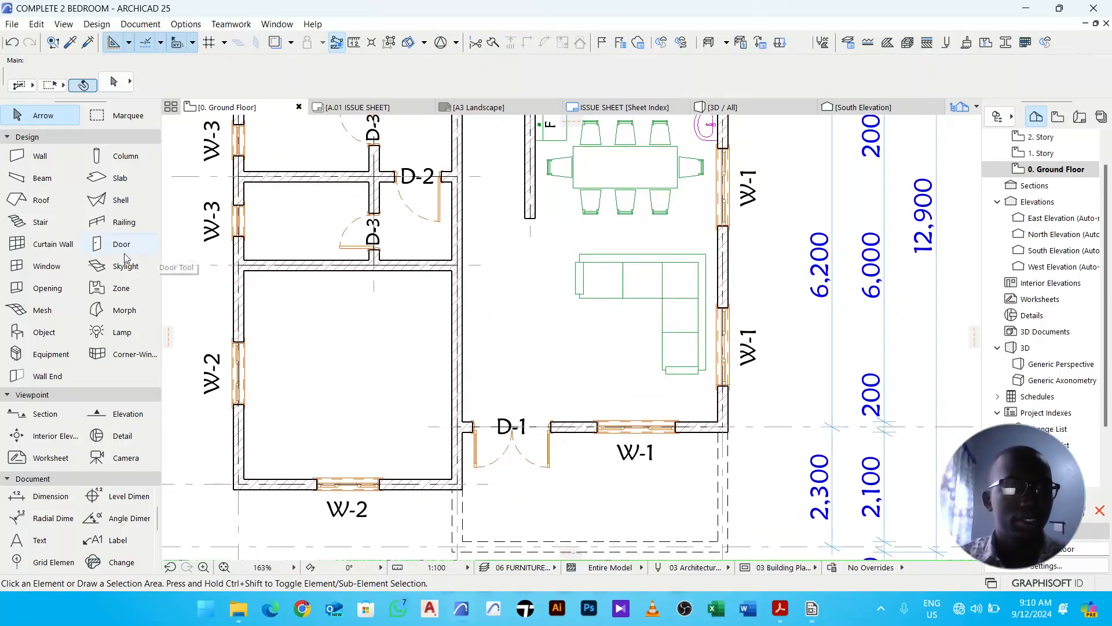
- Start the Object tool, choose Sofa 25 from the sofa search results, and page to its 2D representation settings
click(55, 333)
click(113, 86)
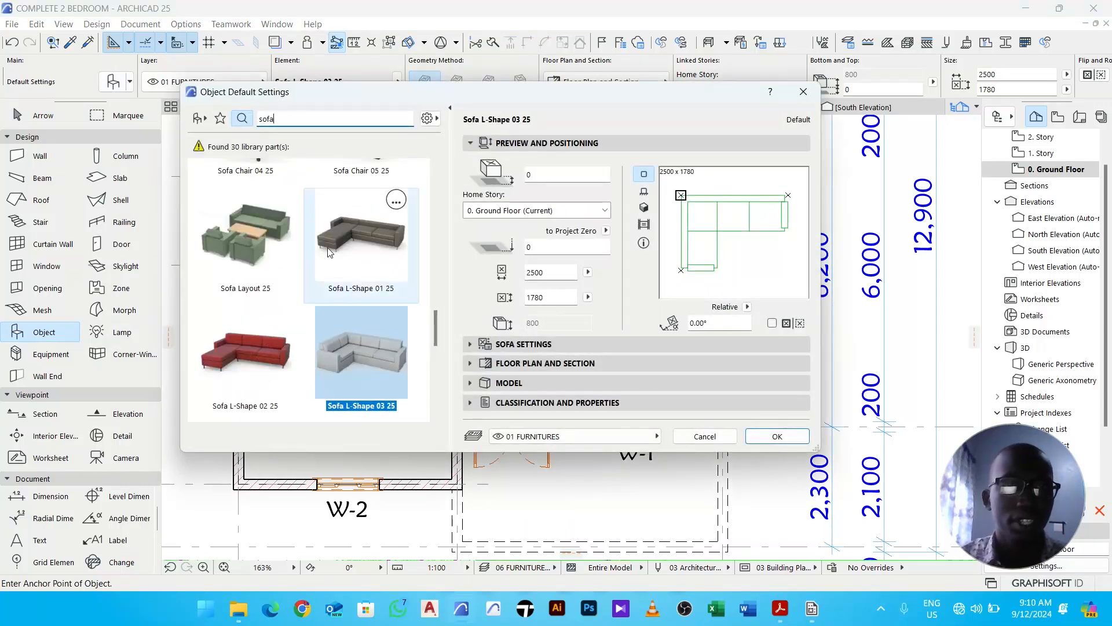
scroll(348, 264, up, 5)
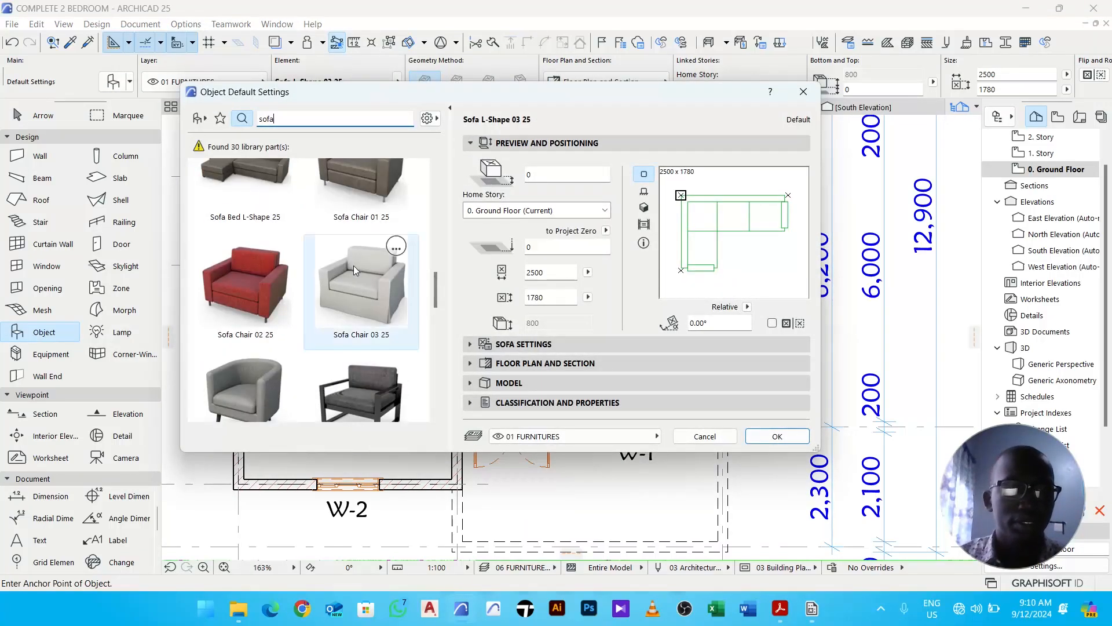
scroll(353, 265, up, 5)
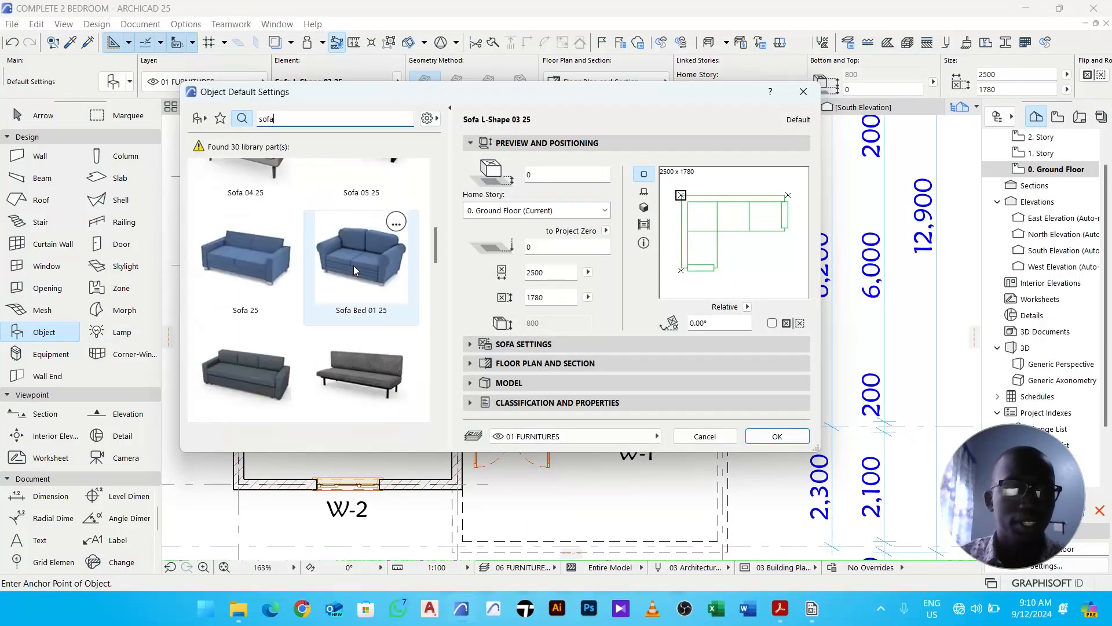
click(273, 280)
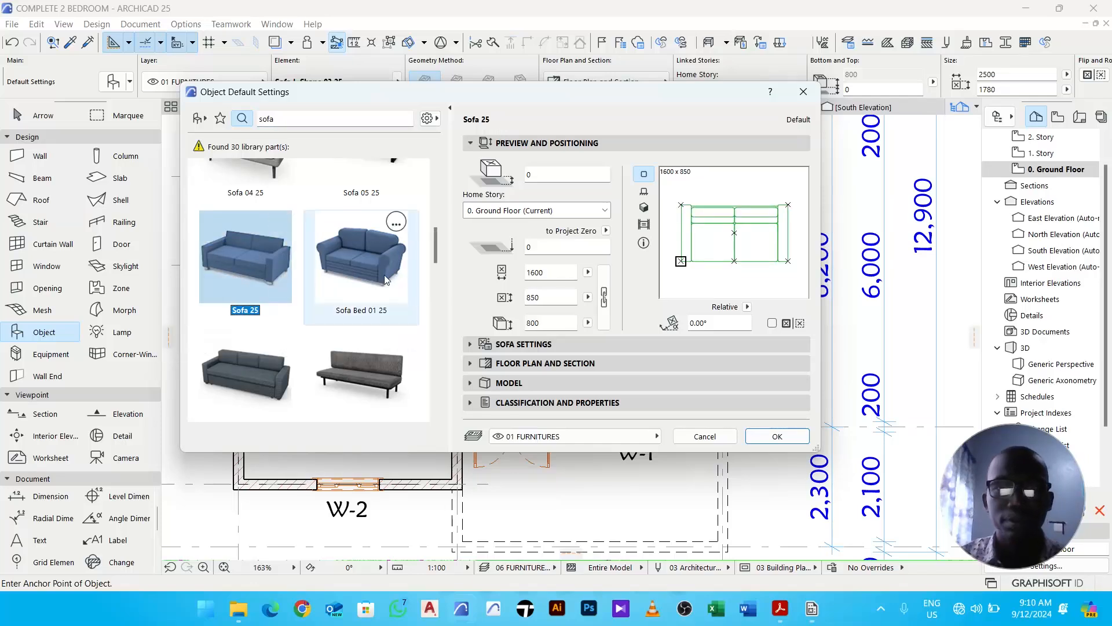
click(539, 346)
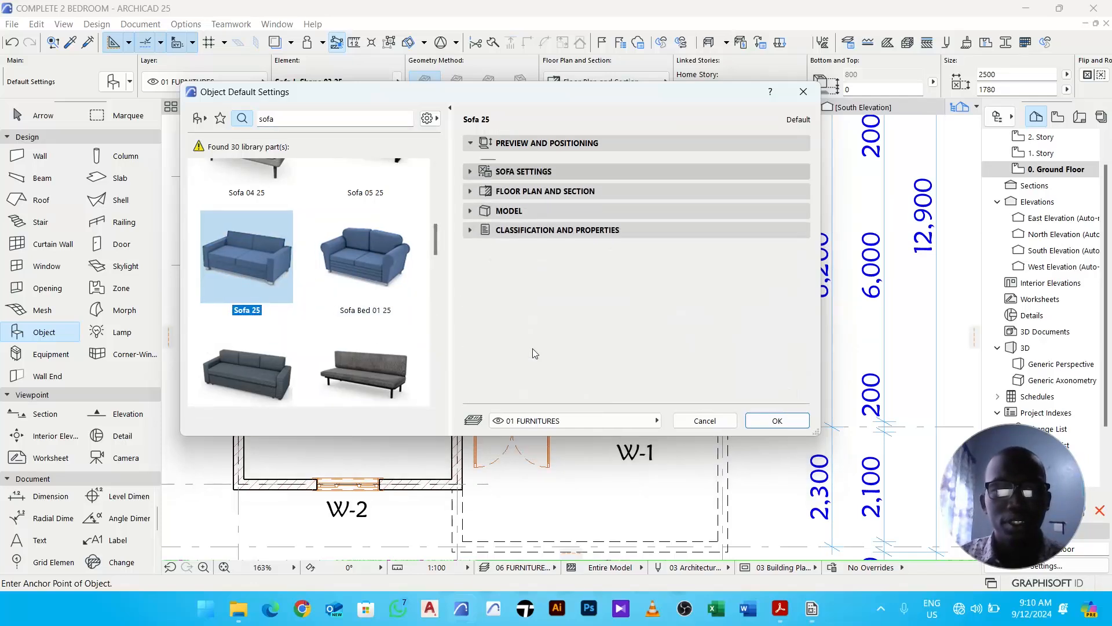
click(494, 184)
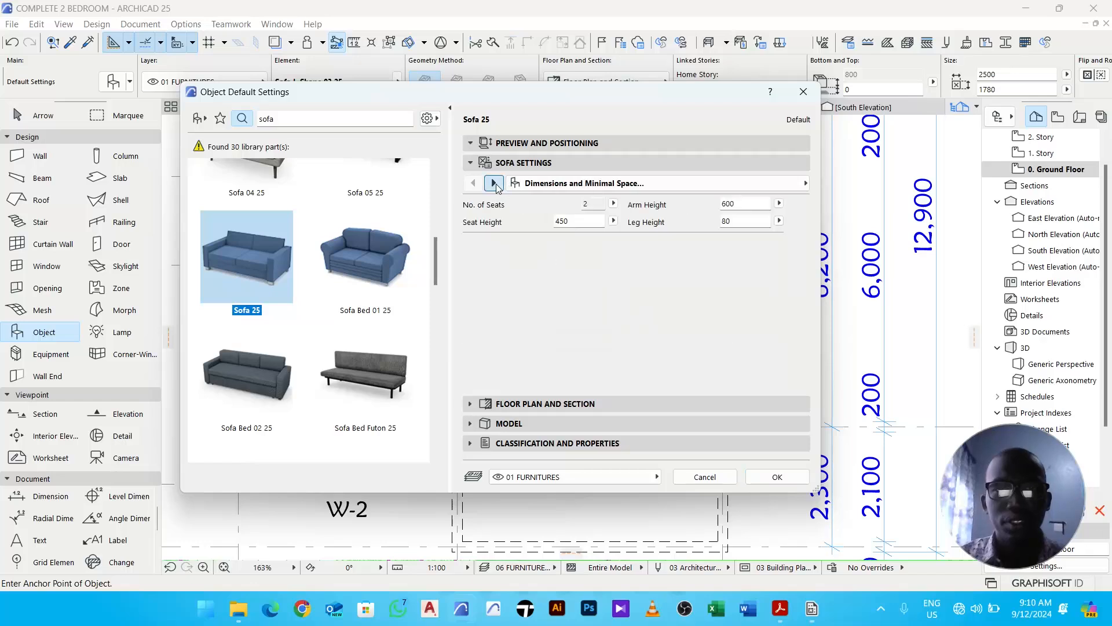
click(494, 183)
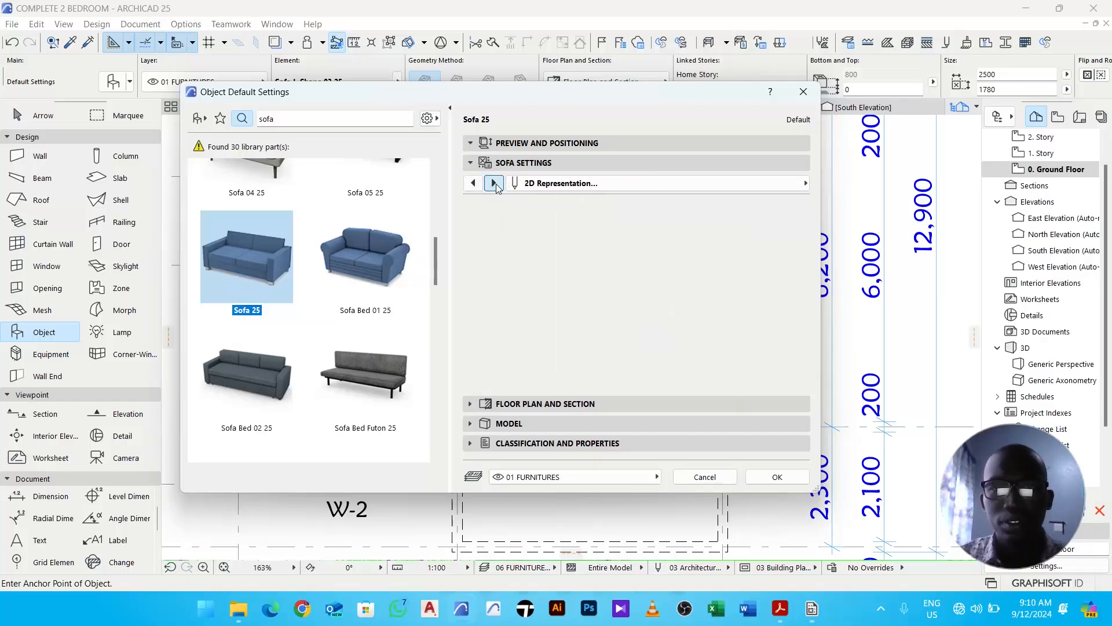
- Set the sofa's 2D detail level to Symbolic, pick the fifth plan symbol, and confirm the settings
click(635, 205)
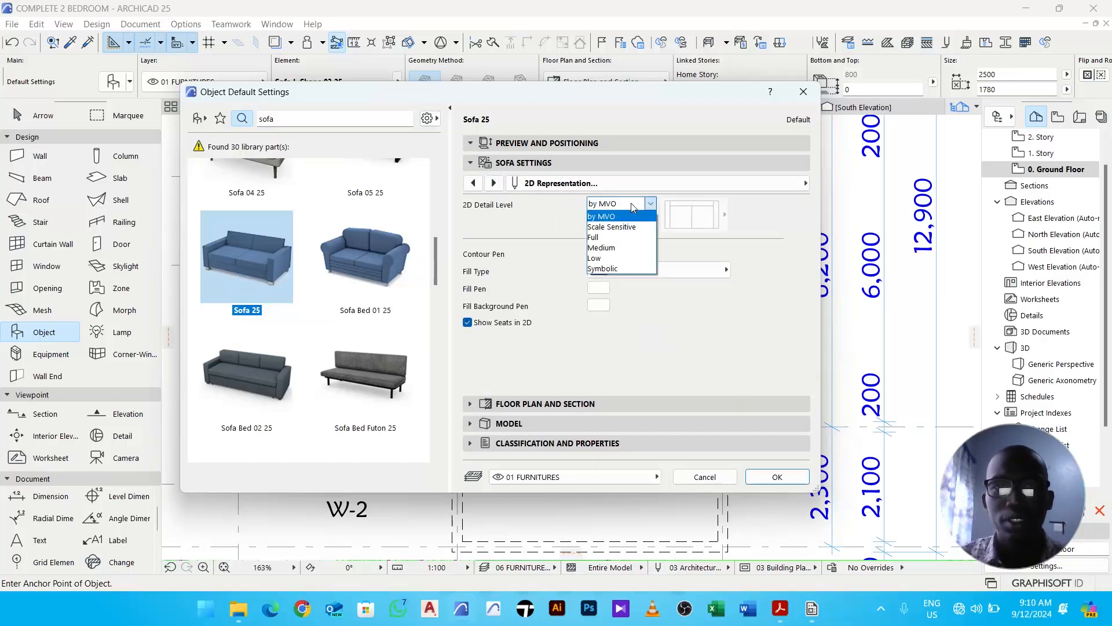
click(629, 268)
click(687, 224)
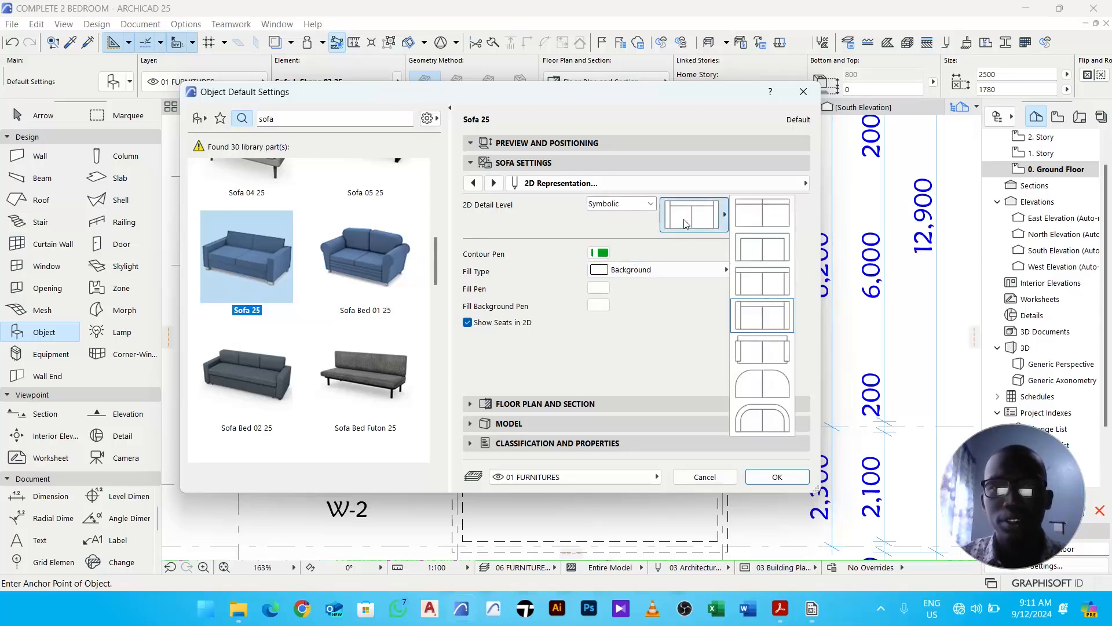
click(767, 359)
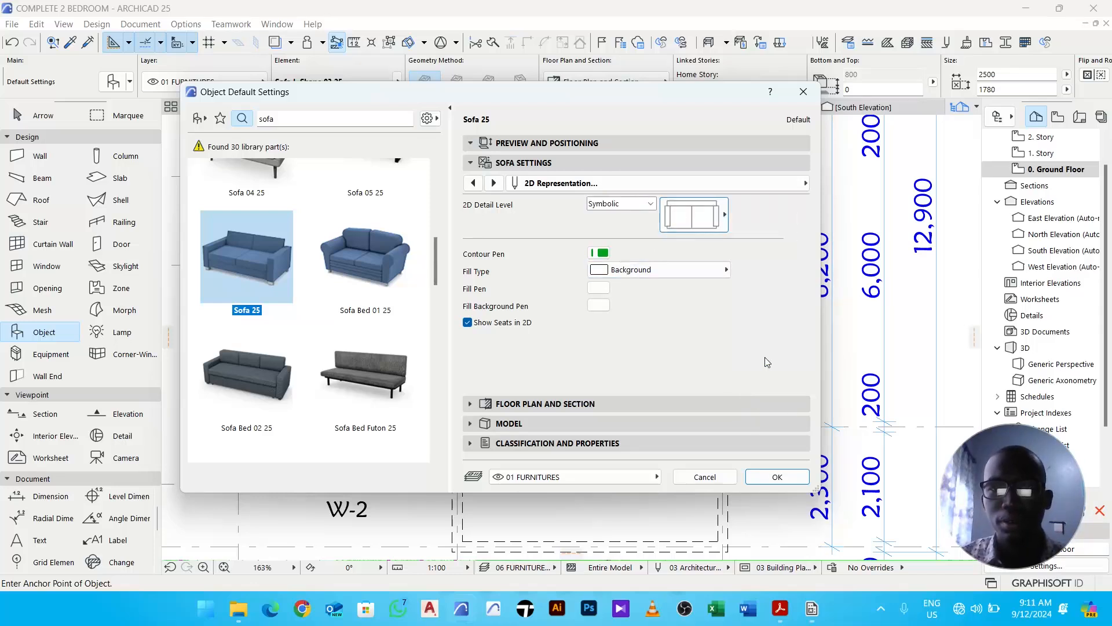
click(778, 476)
- Place the Sofa 25 in the living room west of the L-shaped sofa and select it
click(539, 344)
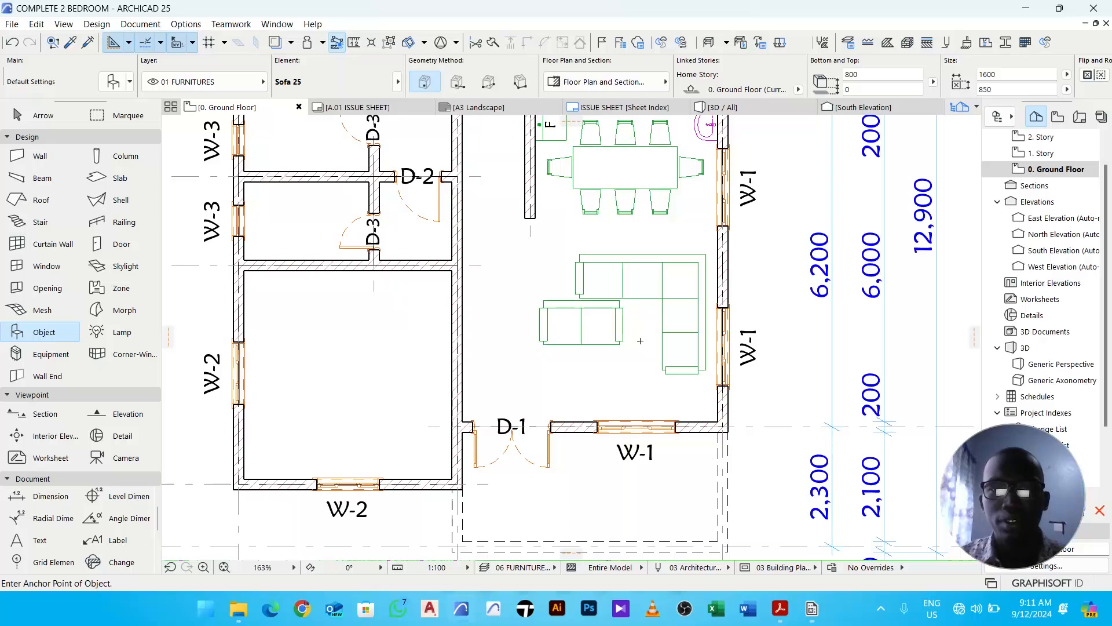
key(Escape)
click(597, 339)
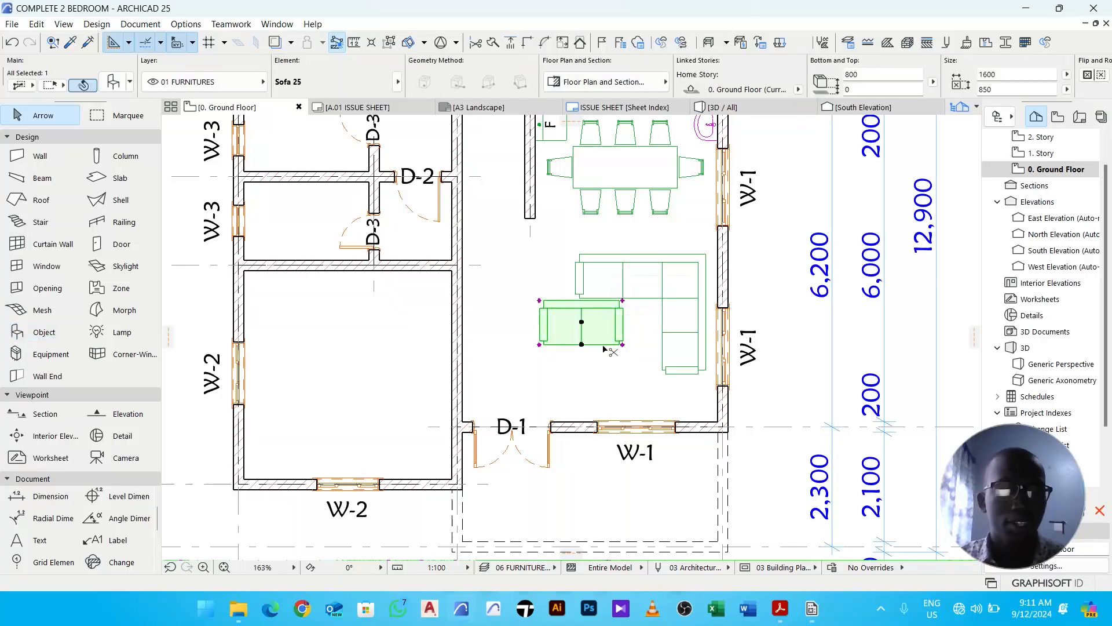
- Rotate the Sofa 25 by 90° and move it slightly west so it faces the L-shaped sofa
key(ctrl+e)
click(581, 321)
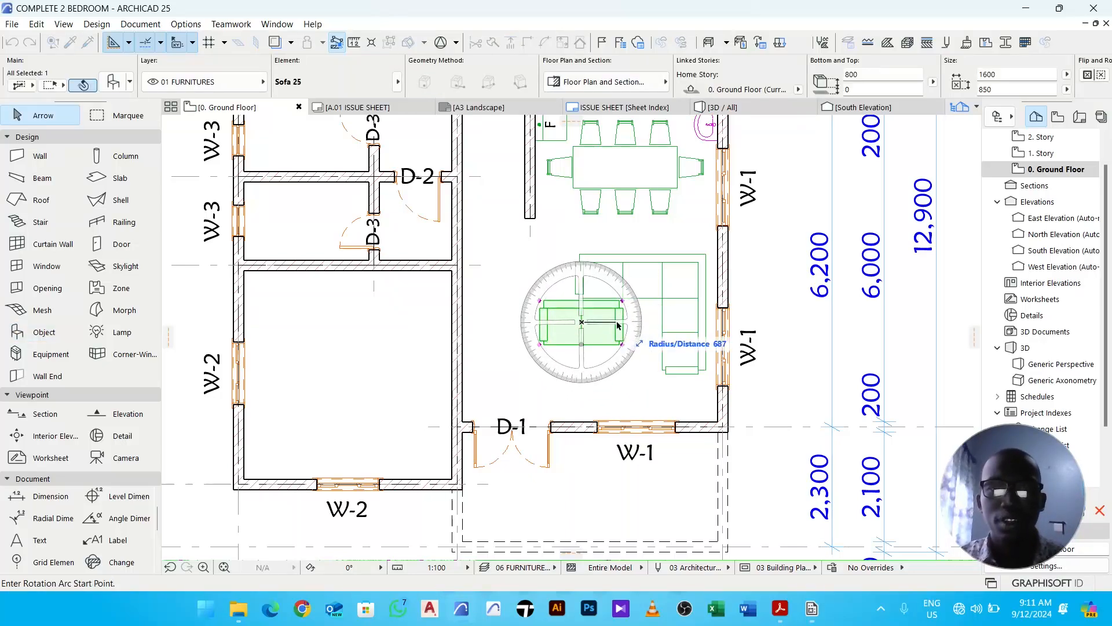
click(649, 325)
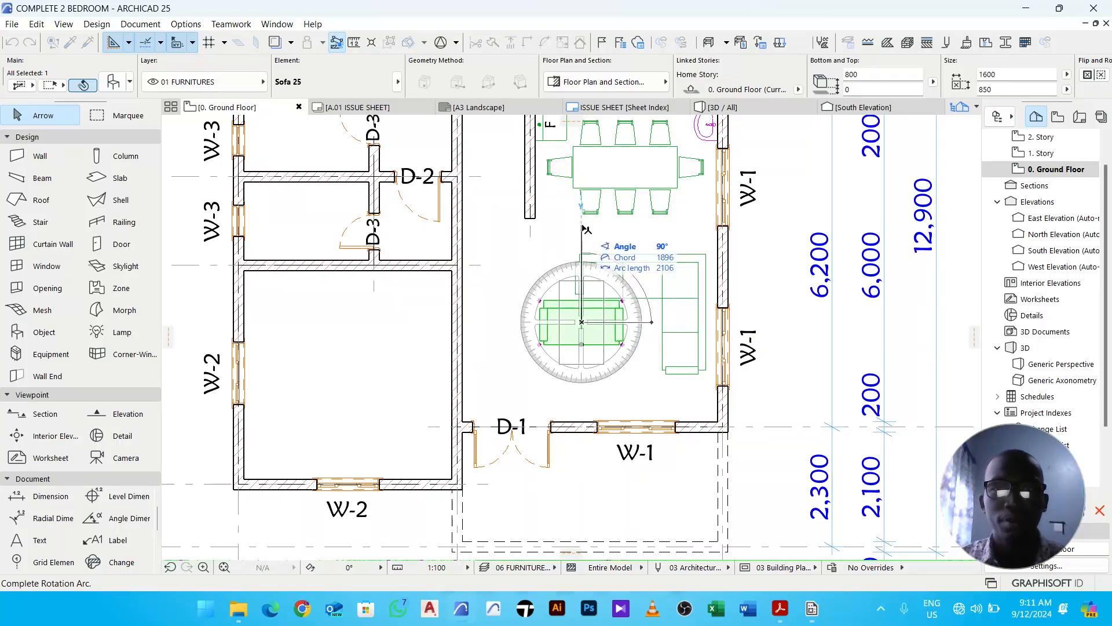
click(584, 228)
drag(603, 364, 575, 385)
drag(553, 342, 536, 343)
click(579, 336)
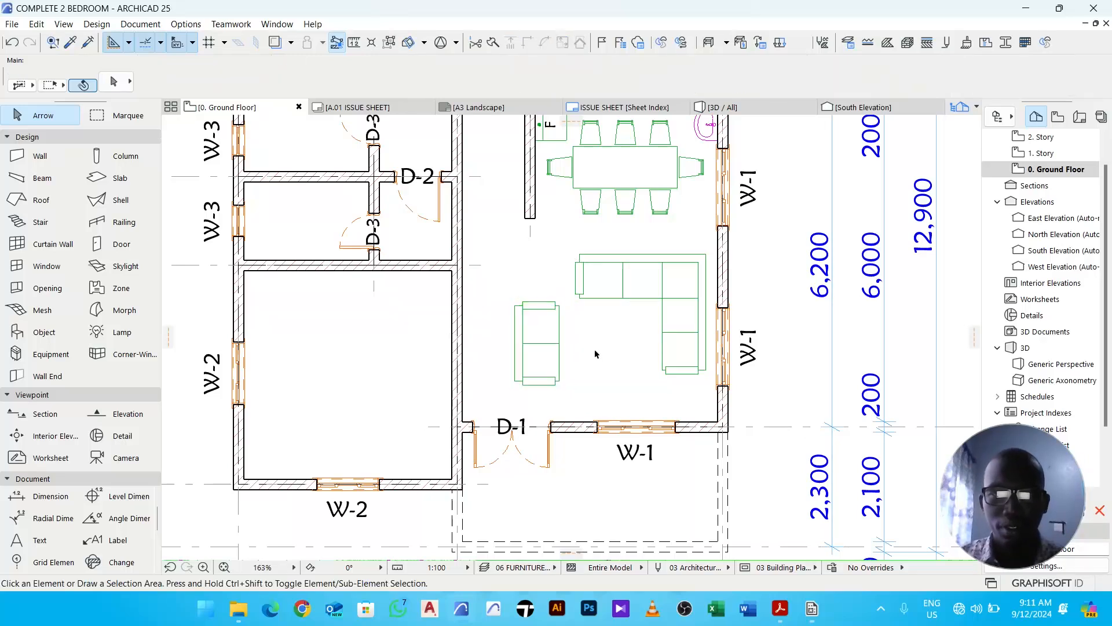
- Start the Object tool and choose Coffee Table 02 25 from a library search for table
scroll(569, 314, up, 2)
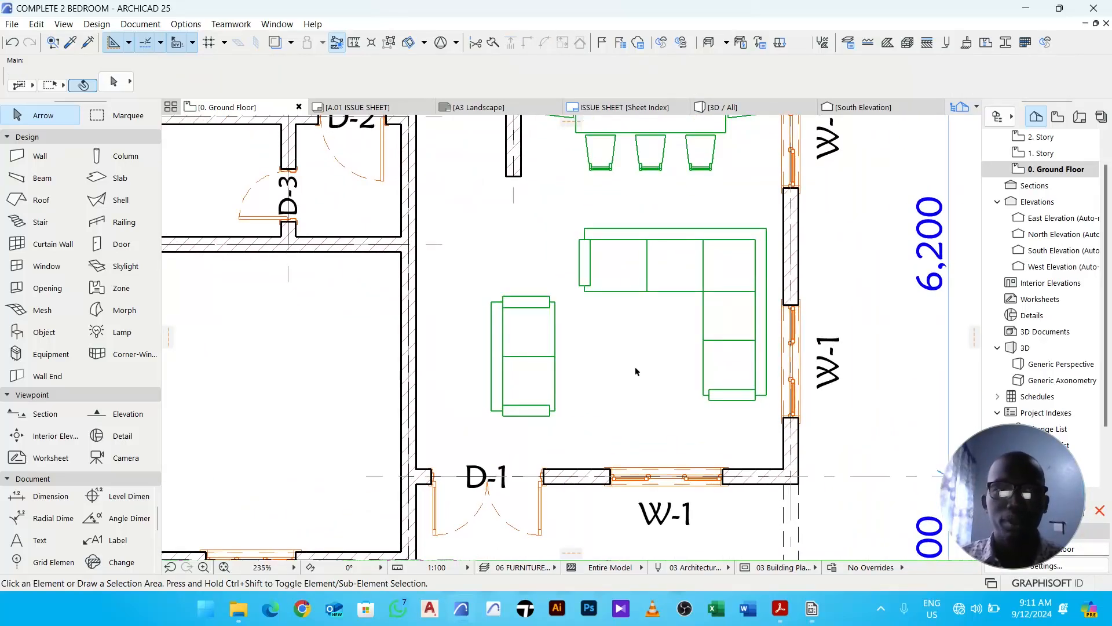
click(55, 339)
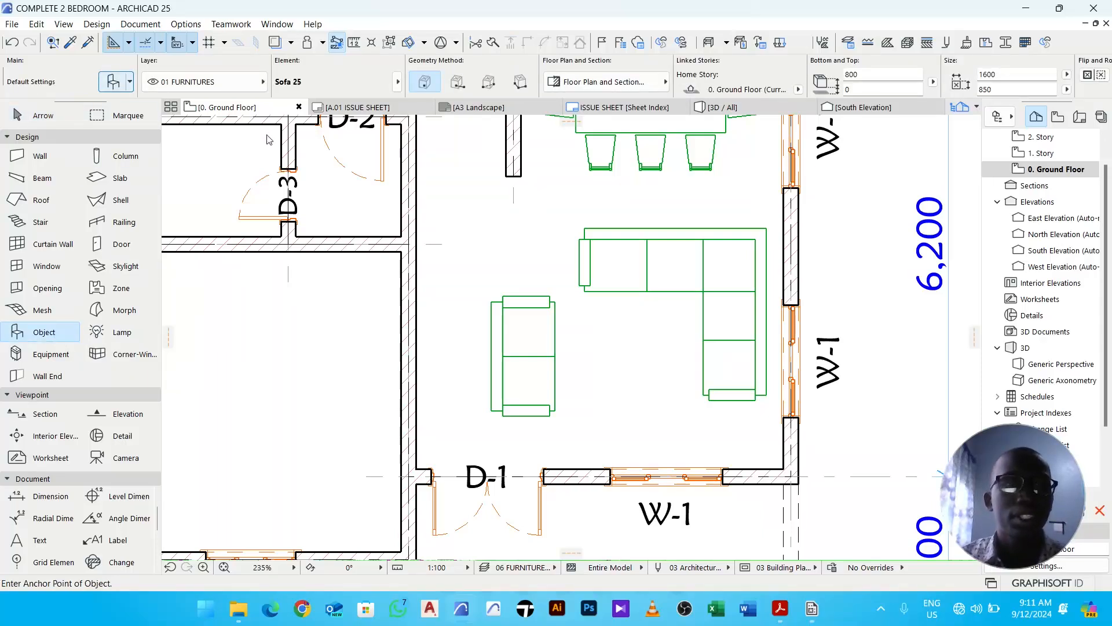
key(ctrl+t)
text(t)
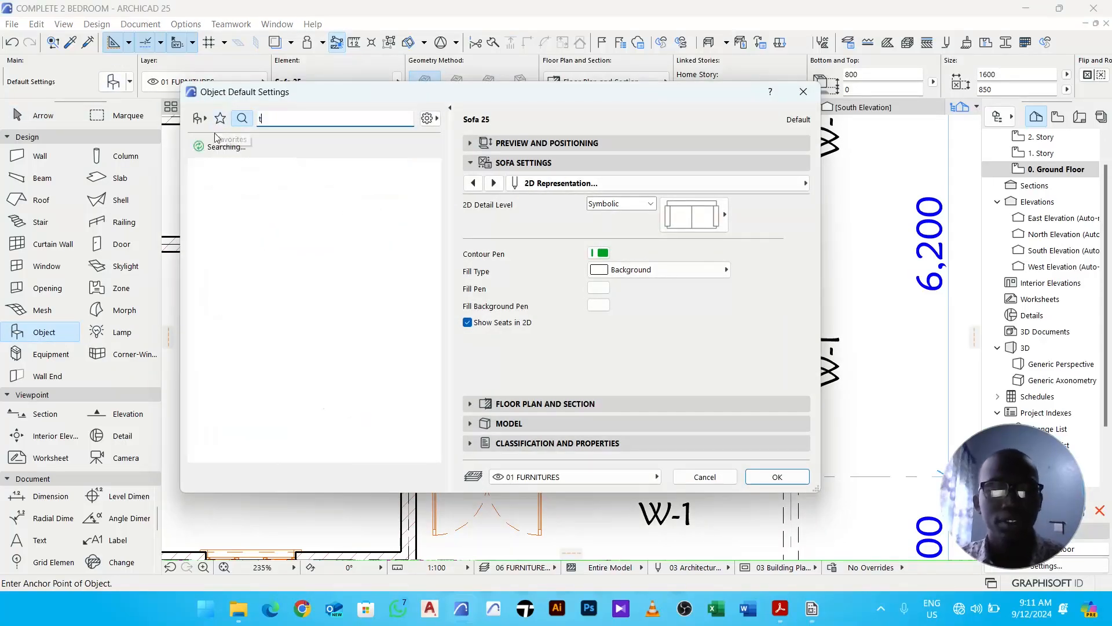
text(able)
scroll(311, 403, down, 3)
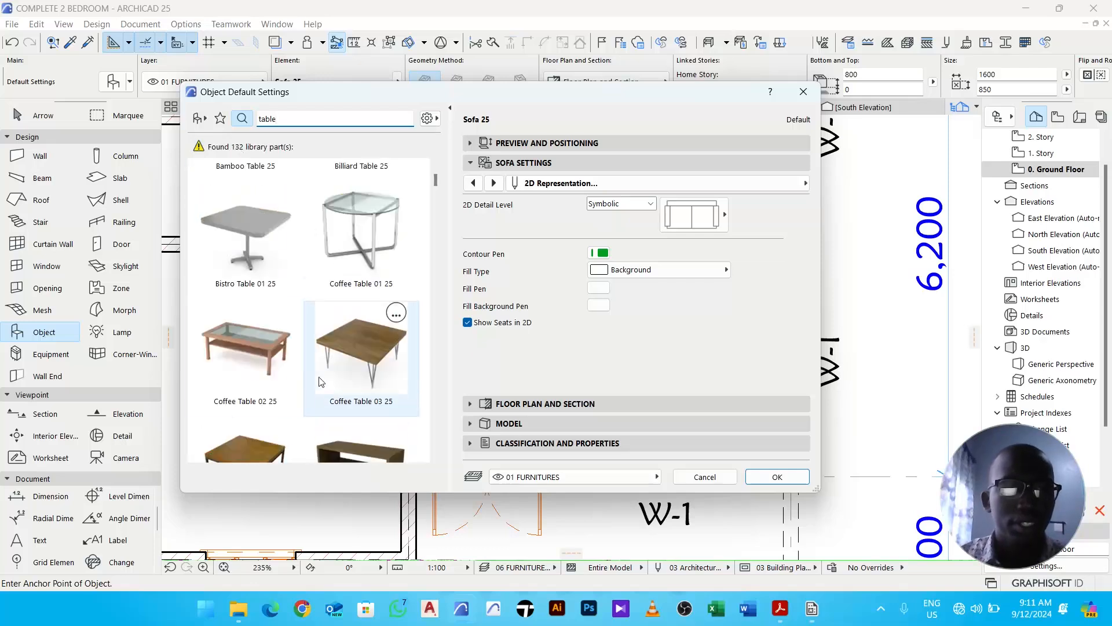
click(262, 353)
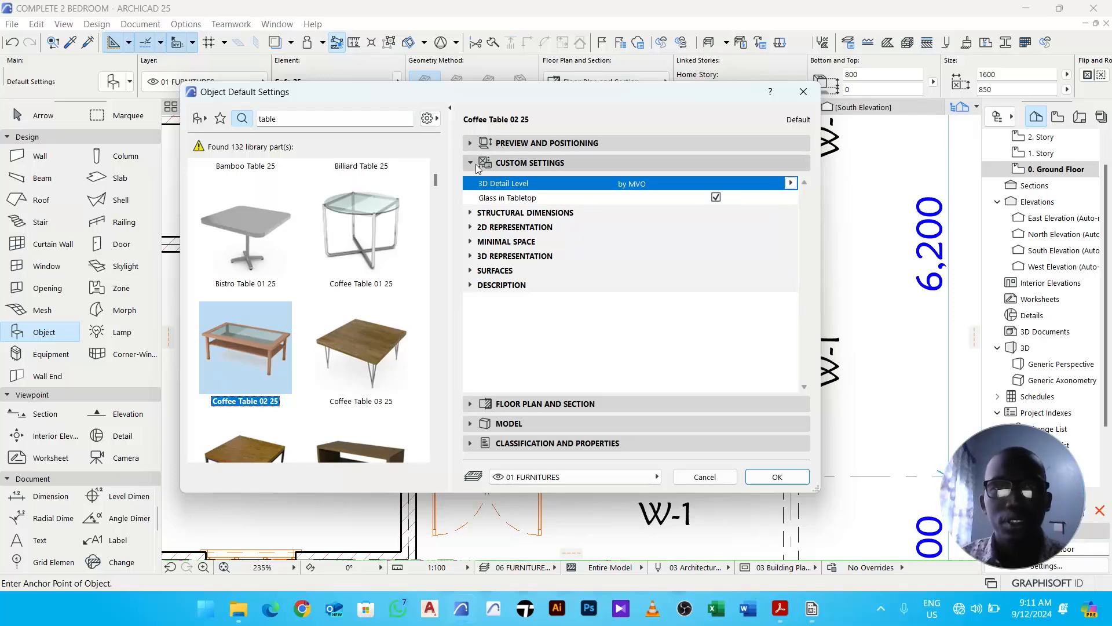
- Inspect the coffee table's 2D representation and surfaces settings
click(531, 228)
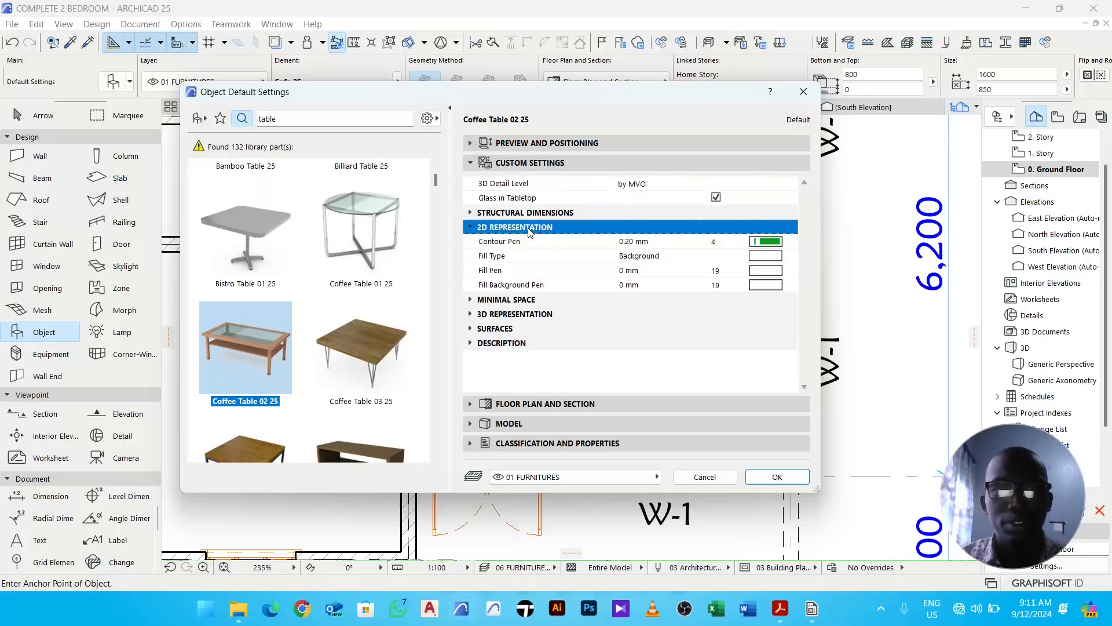
click(523, 329)
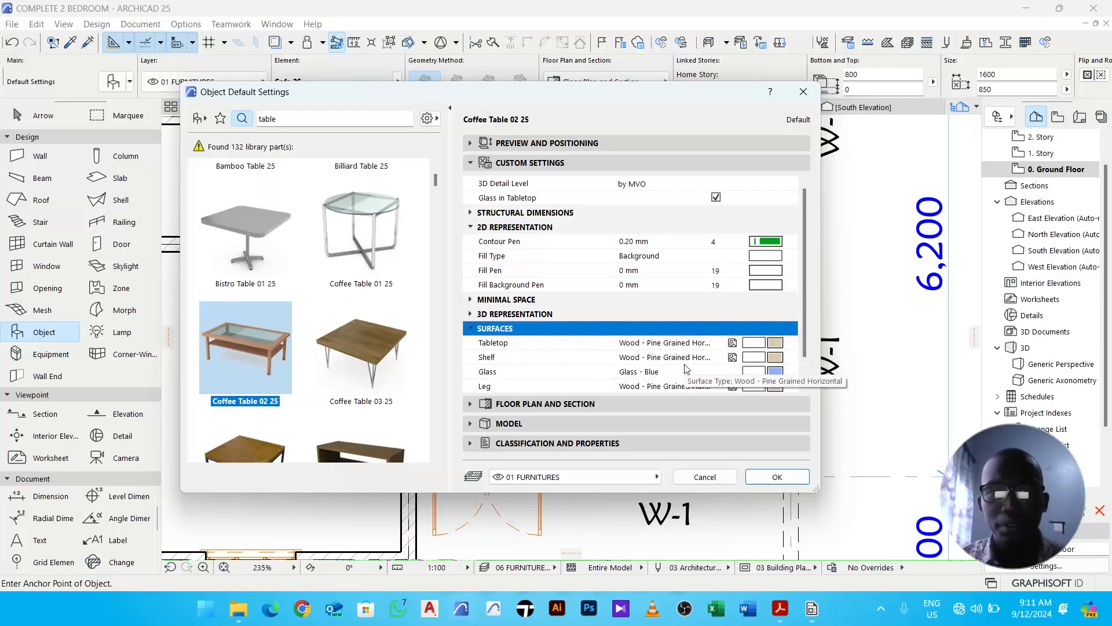
scroll(572, 361, down, 1)
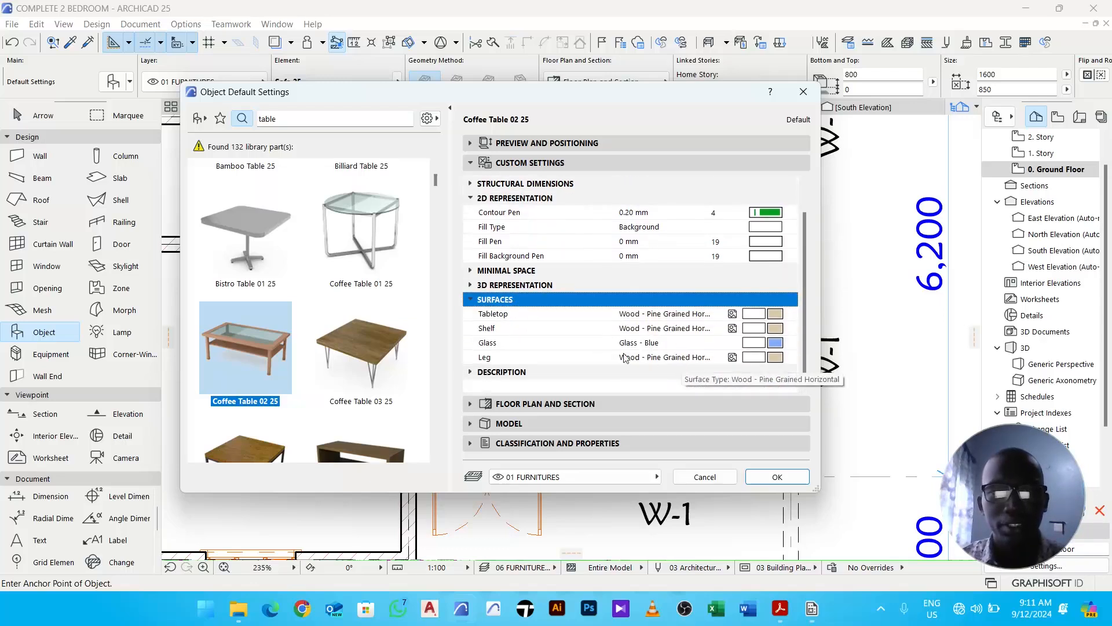
click(507, 301)
click(517, 314)
click(519, 319)
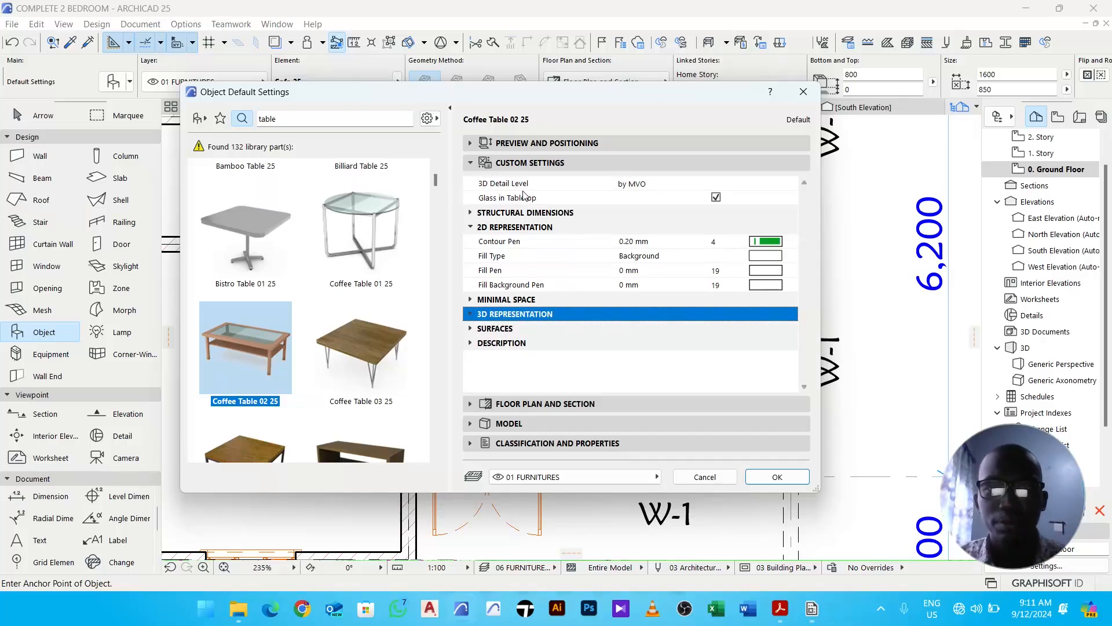
click(645, 202)
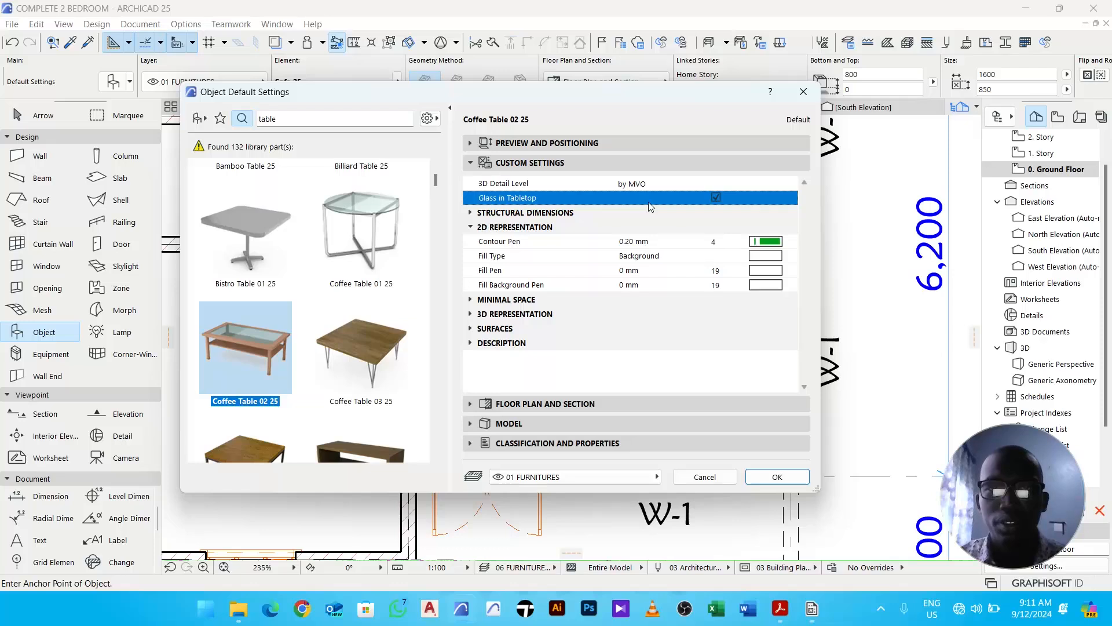
- Confirm the settings and place the coffee table between the two sofas
click(777, 476)
click(633, 373)
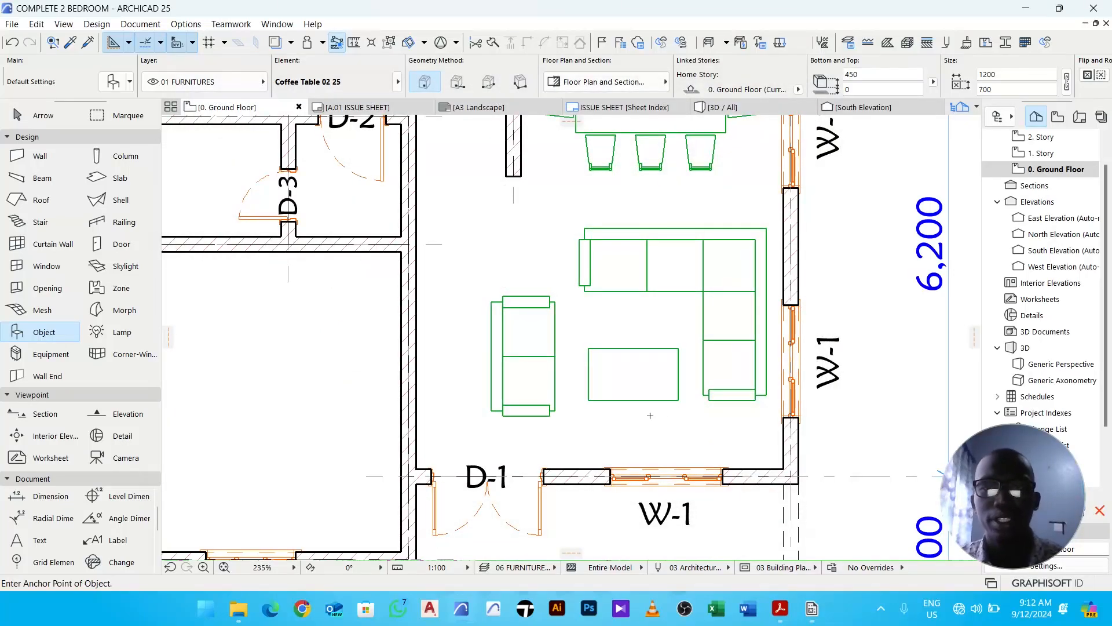
key(Escape)
- Rotate the coffee table by 90° and nudge it slightly left between the sofas
click(641, 398)
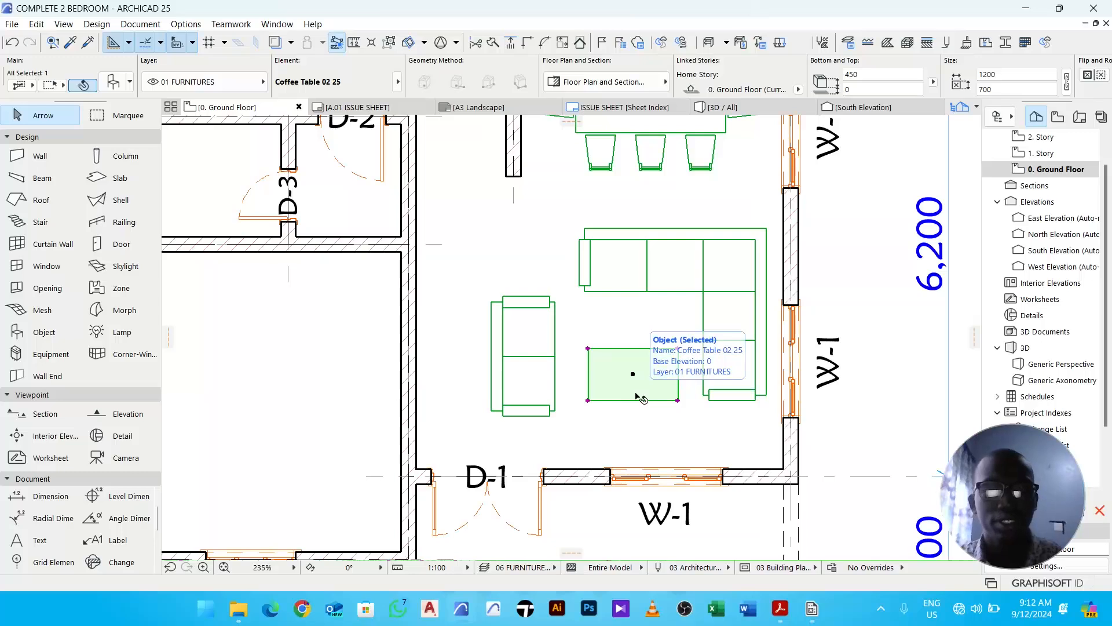
key(ctrl+e)
click(633, 374)
click(694, 376)
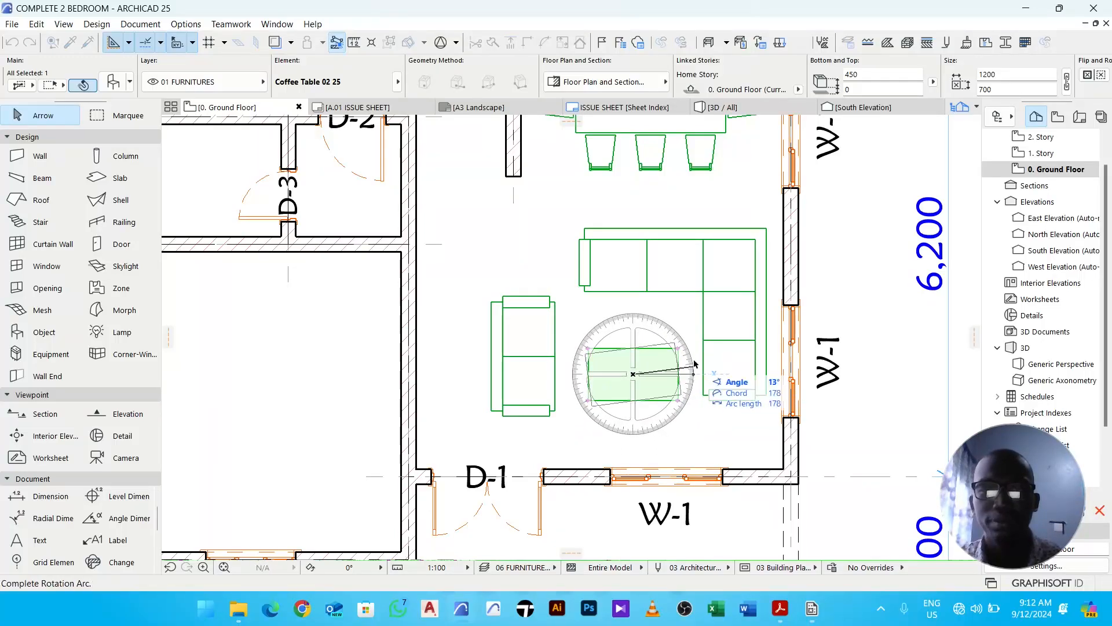
click(638, 314)
middle_drag(673, 357, 667, 345)
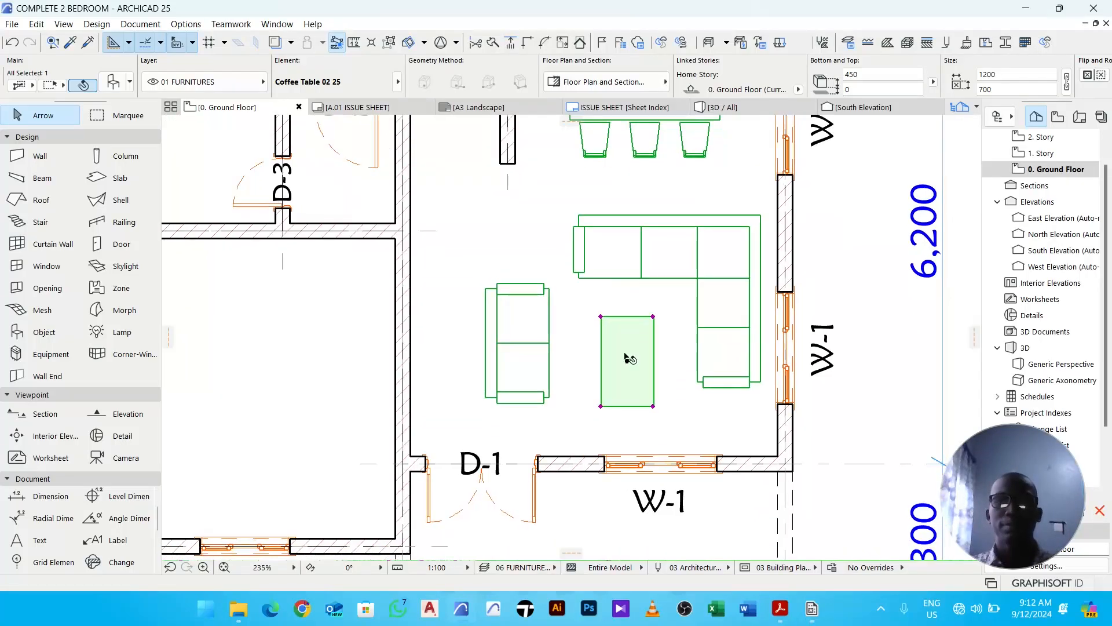
click(628, 363)
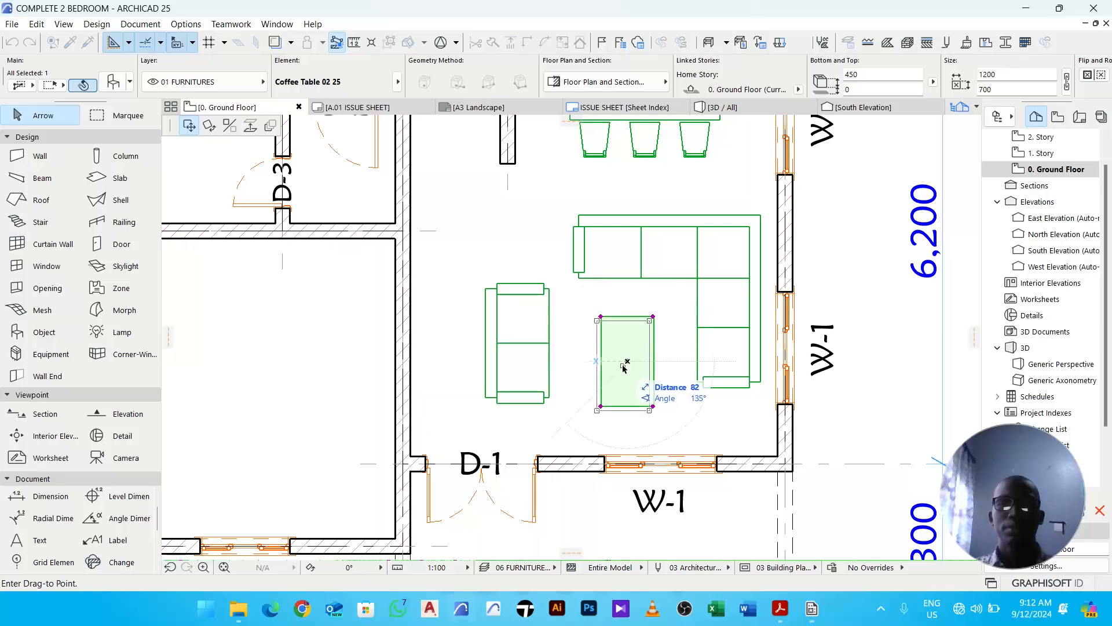
click(624, 367)
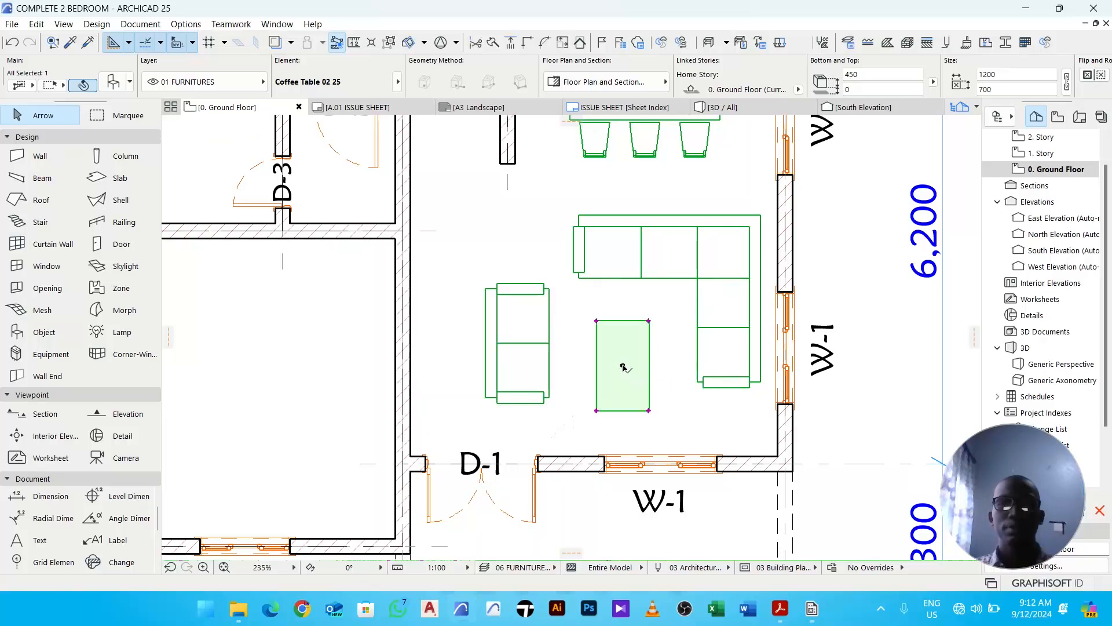
- Select both sofas and the coffee table and move them up together
click(673, 362)
scroll(671, 362, down, 1)
drag(746, 430, 498, 233)
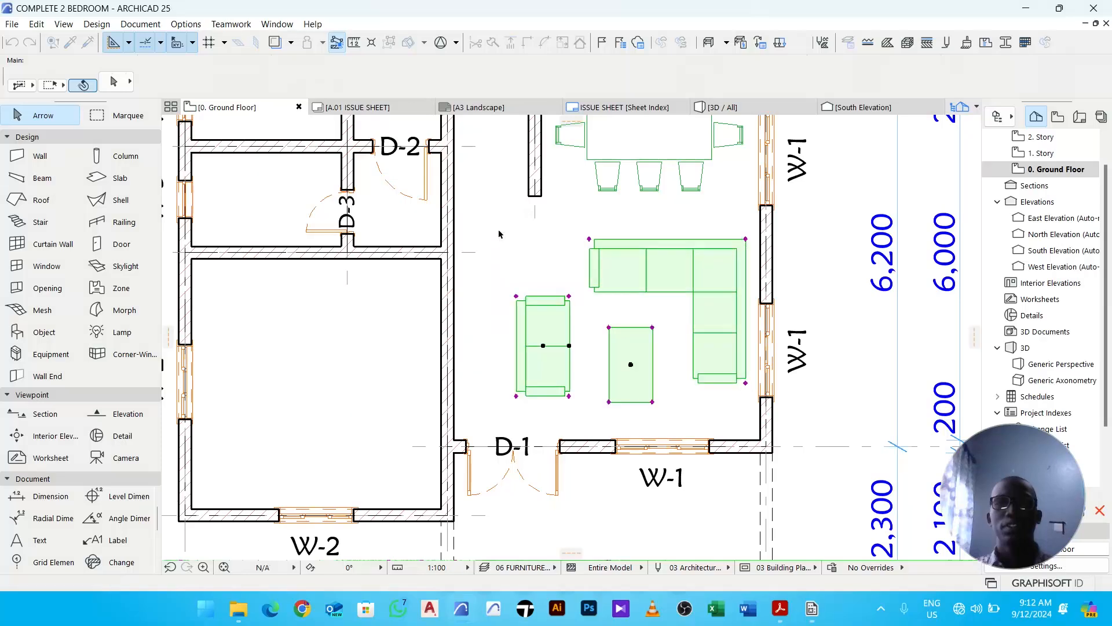
click(678, 276)
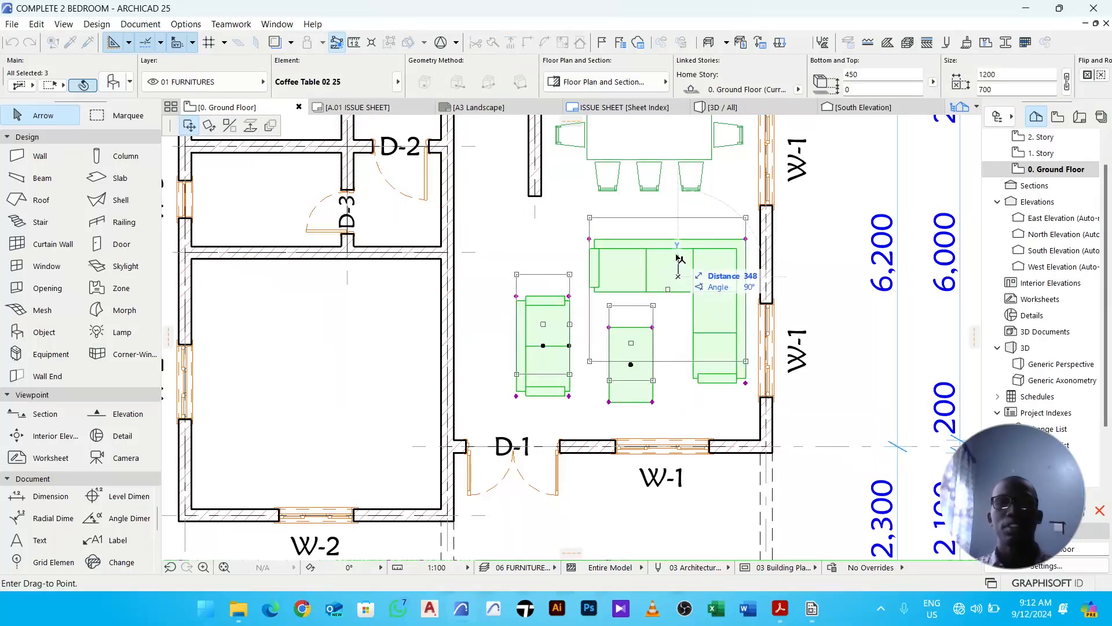
click(678, 260)
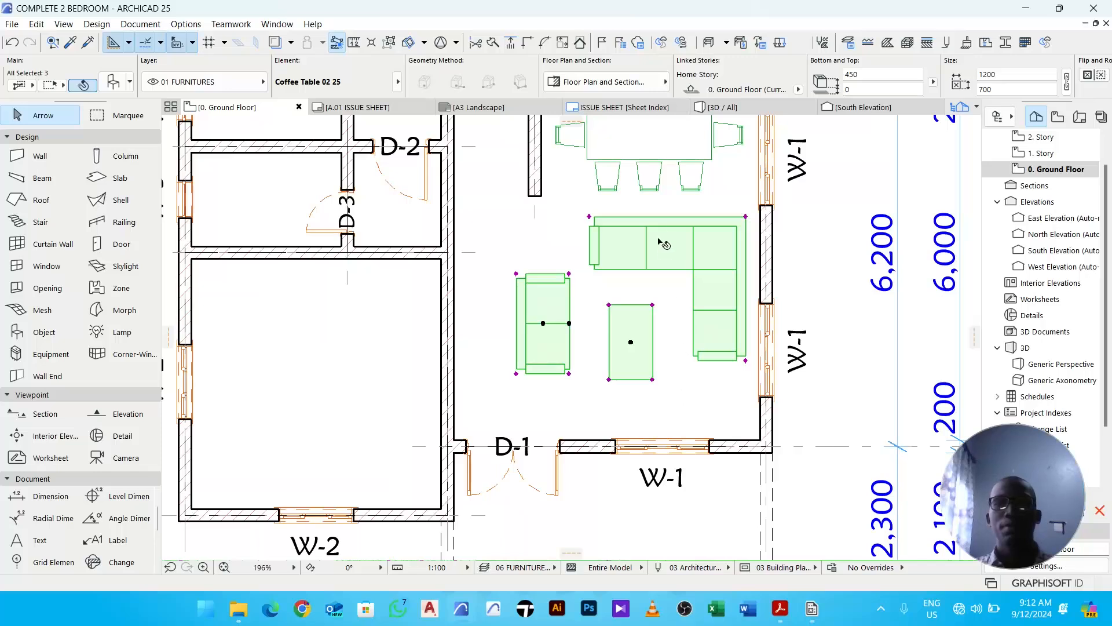
- Start the Object tool, search the library for tv, and choose Flat Panel TV 25 with the Wall Mount style
click(704, 397)
scroll(717, 385, down, 2)
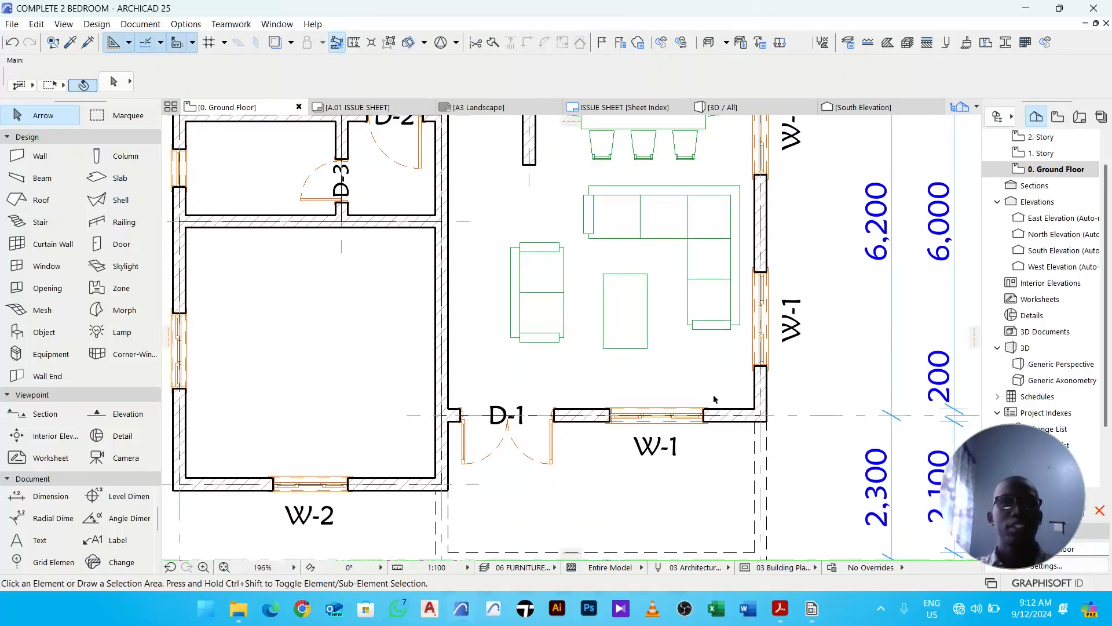
click(42, 332)
click(125, 80)
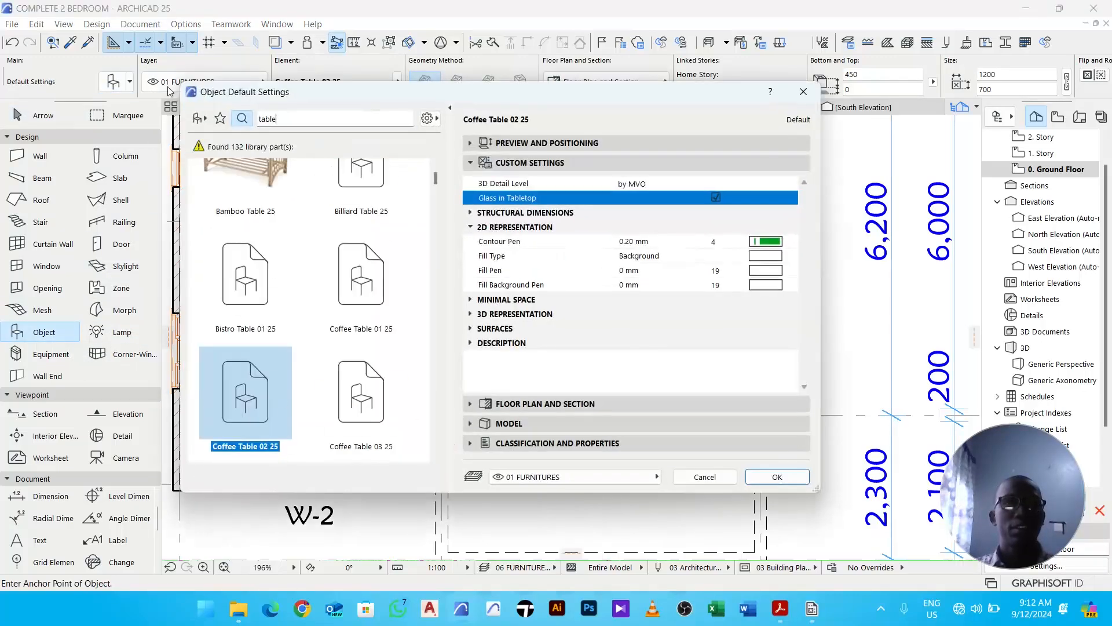
double_click(255, 119)
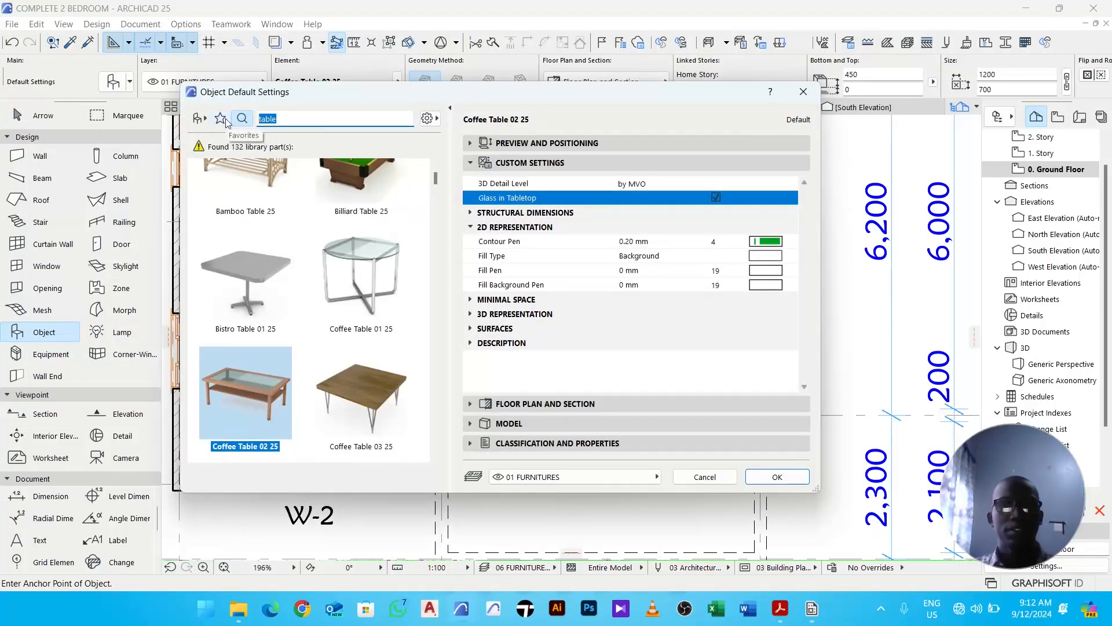
text(tv)
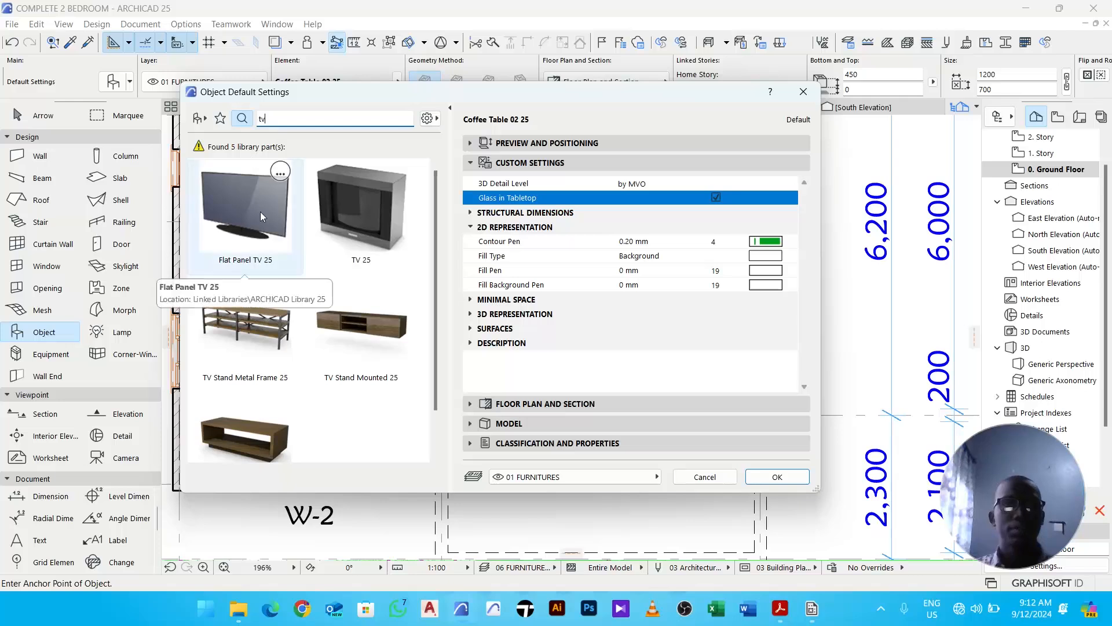
click(252, 220)
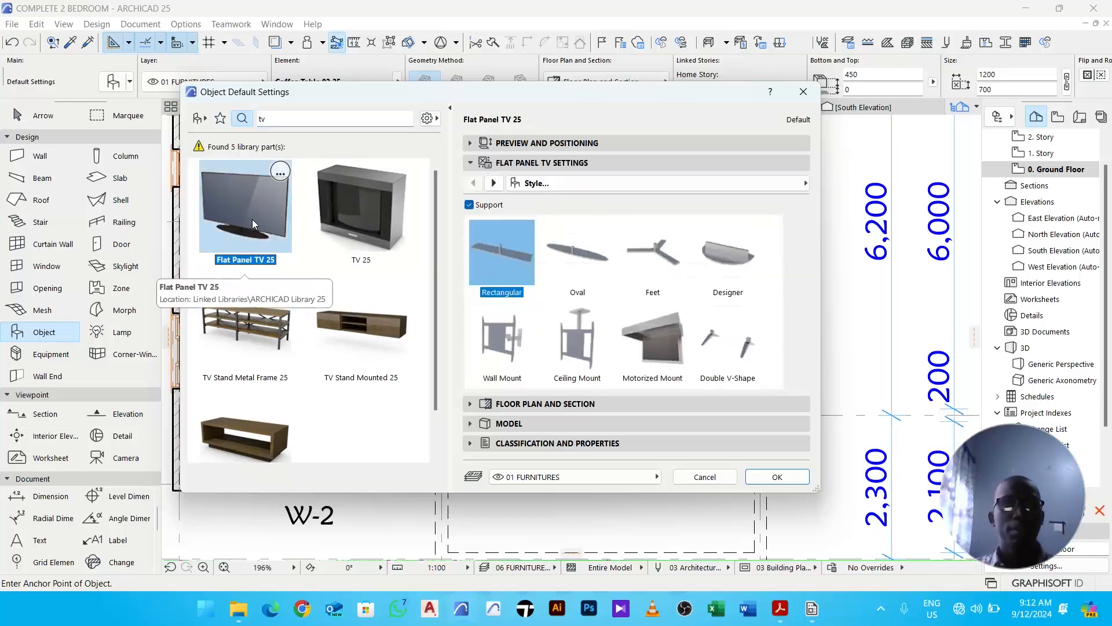
click(503, 341)
- Set the TV's distance from wall to 150 and enable Picture on Screen
click(493, 184)
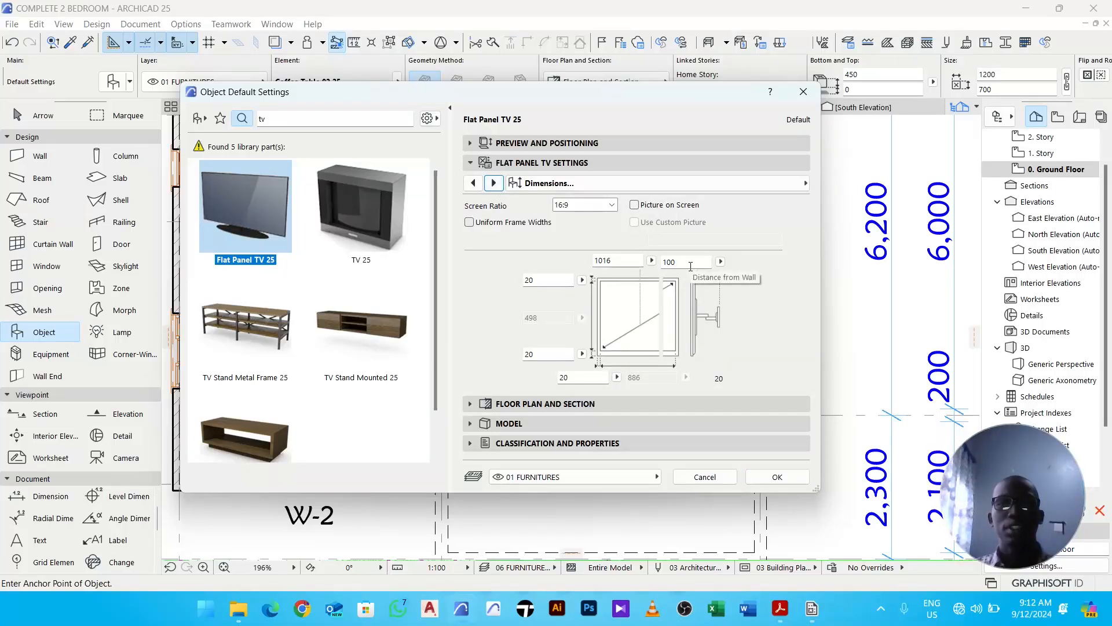
double_click(666, 264)
text(1)
click(663, 213)
click(639, 207)
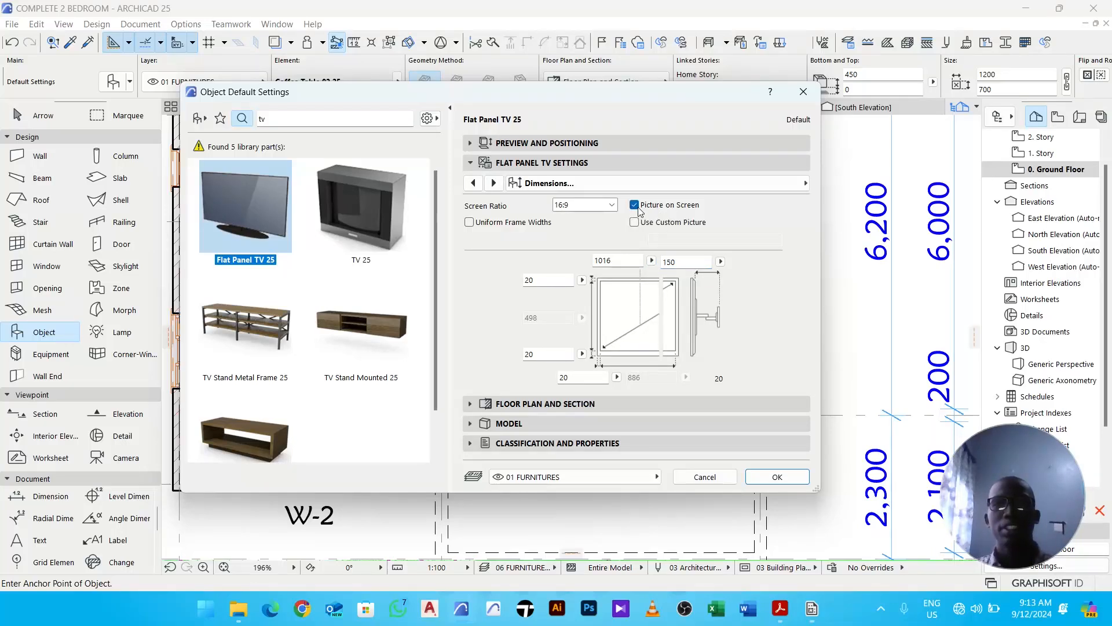
- Set the TV's width to 1200, confirm, and place it near the living room's south wall
double_click(626, 263)
text(1)
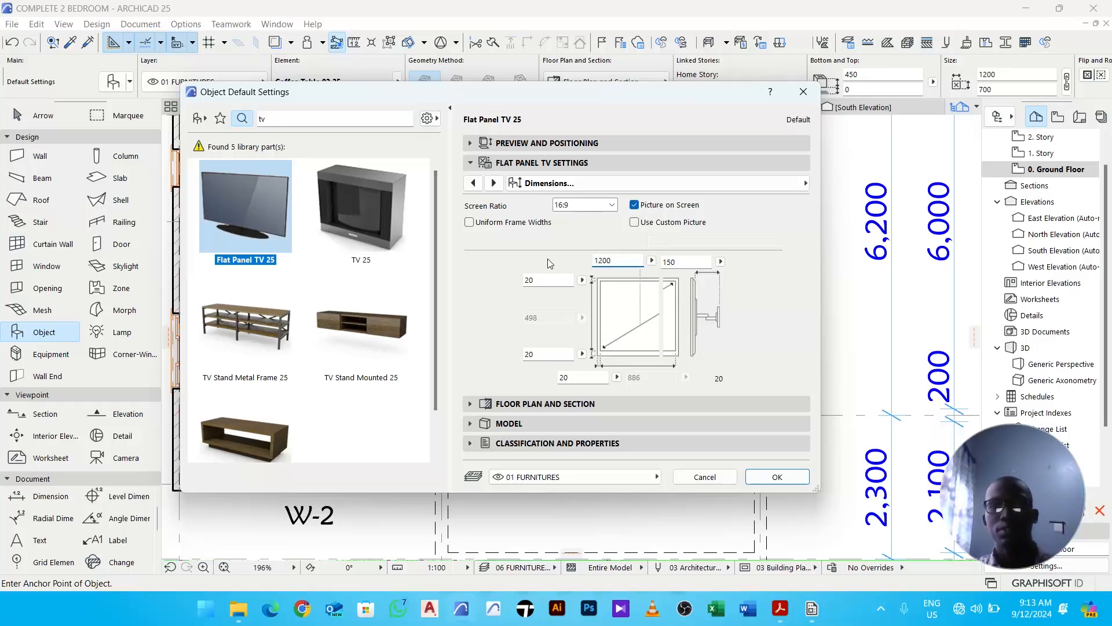
key(Return)
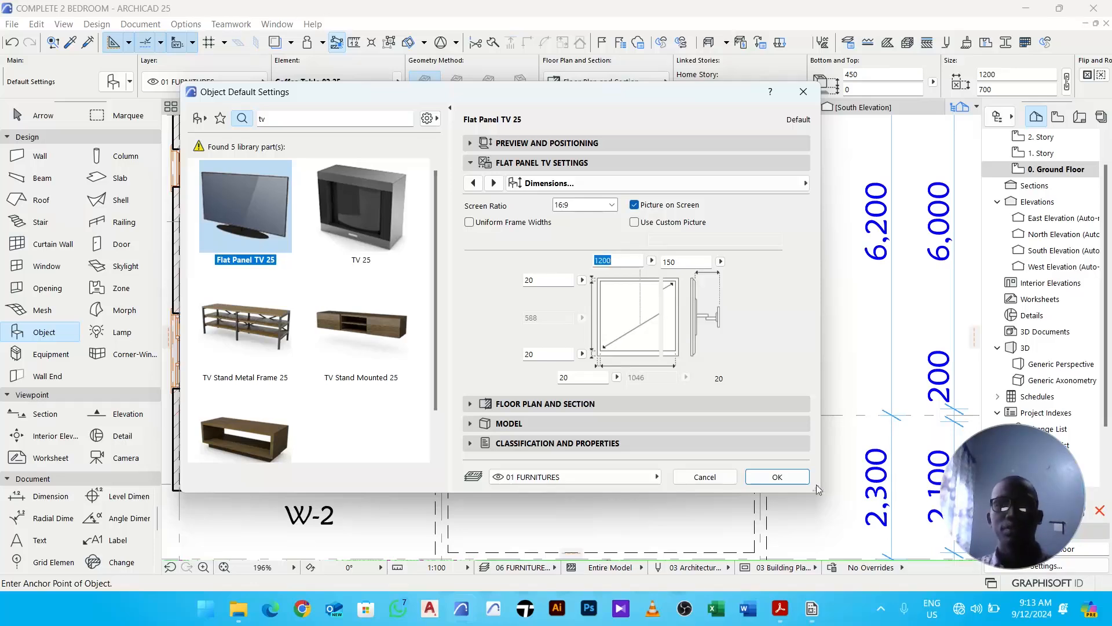
click(775, 476)
click(691, 384)
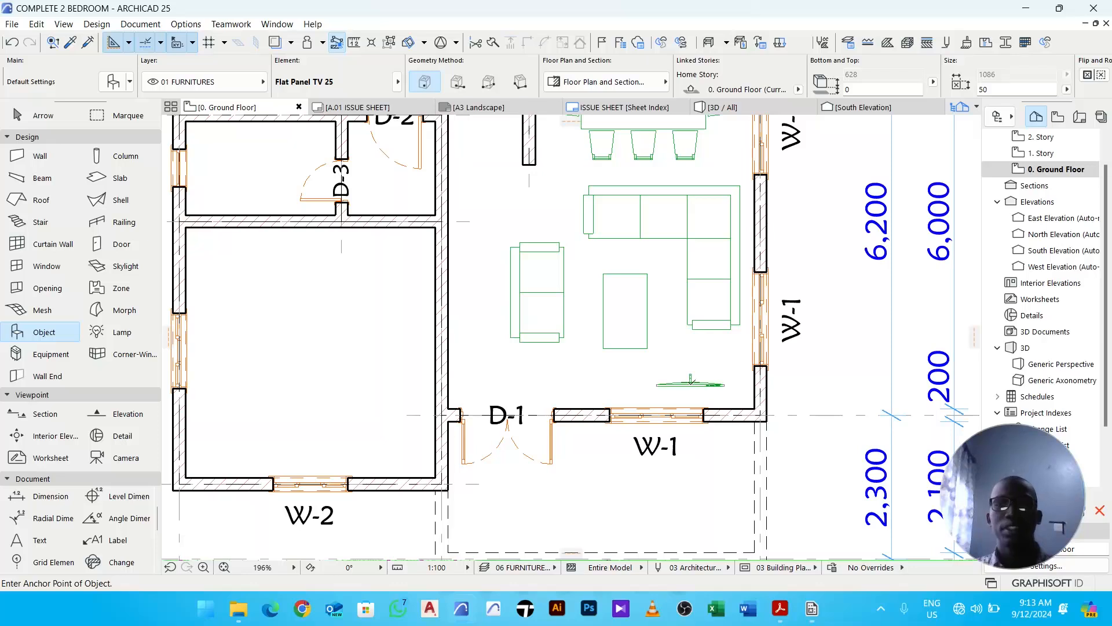
scroll(692, 384, up, 4)
key(Escape)
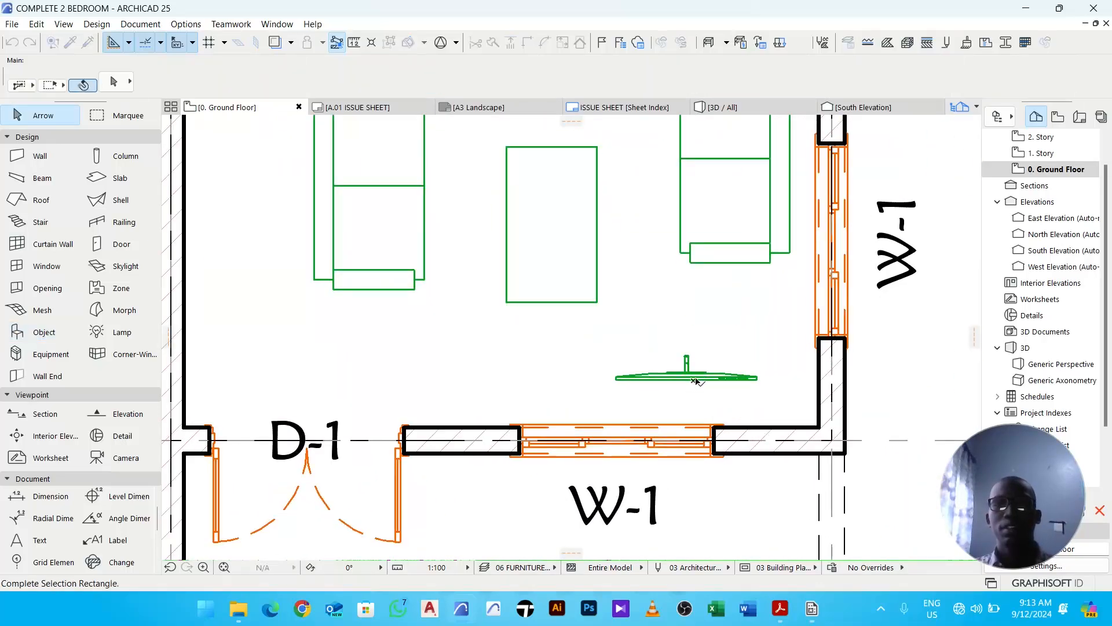
- Select the TV and mirror it about a horizontal axis so its wall mount faces the opposite direction
click(698, 378)
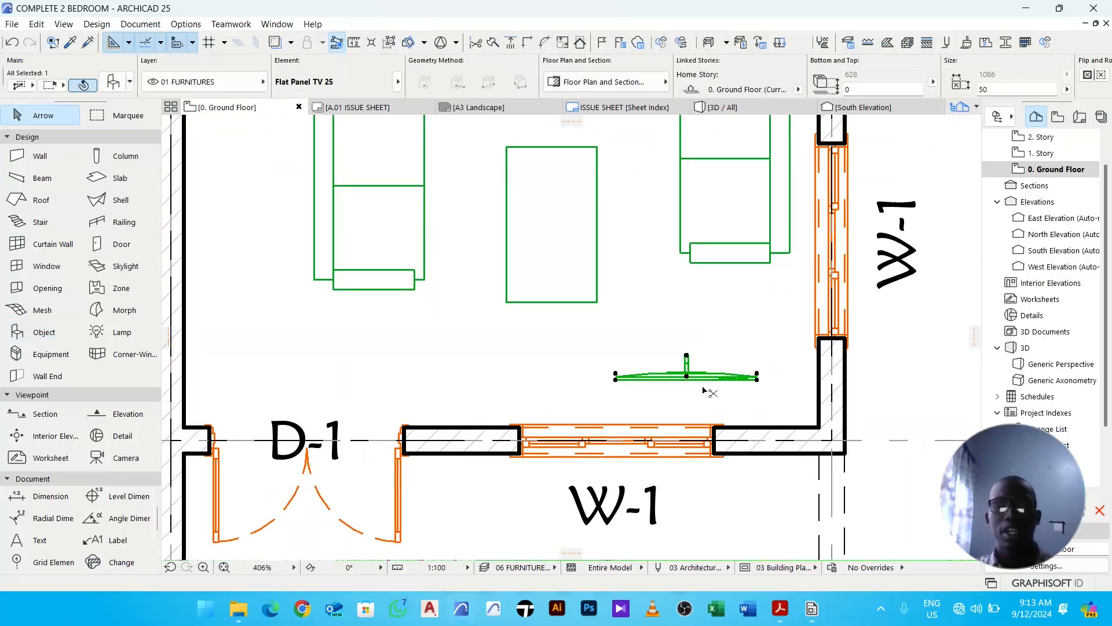
key(ctrl+m)
click(687, 358)
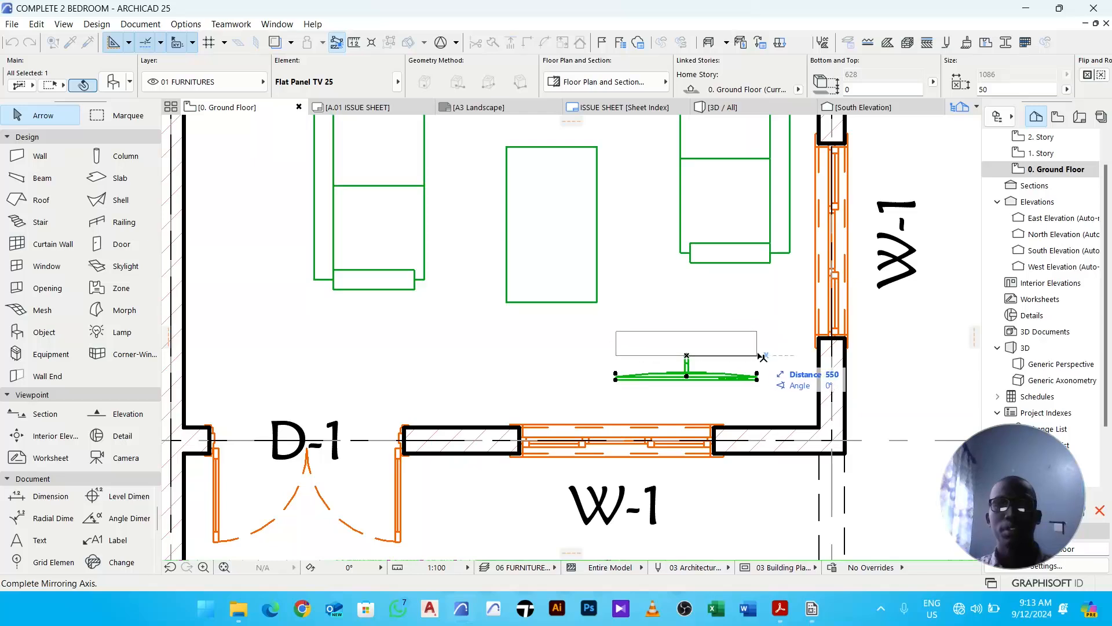
click(761, 360)
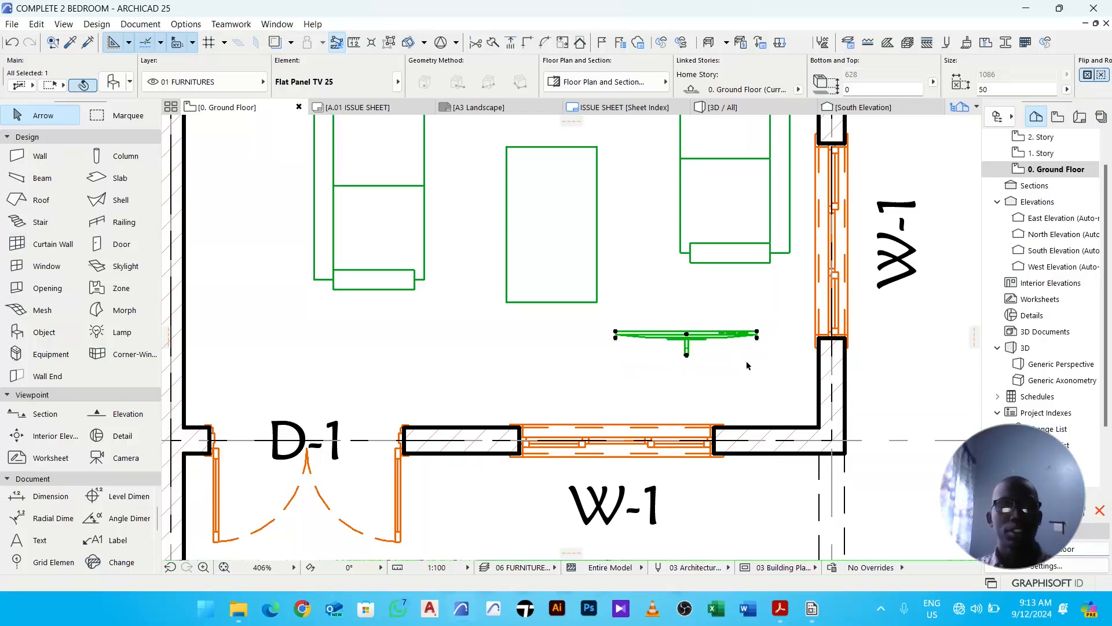
- Move the TV by its mount point so the mount sits against the inner face of the living room's south wall
key(ctrl+d)
scroll(678, 366, up, 5)
scroll(703, 360, down, 2)
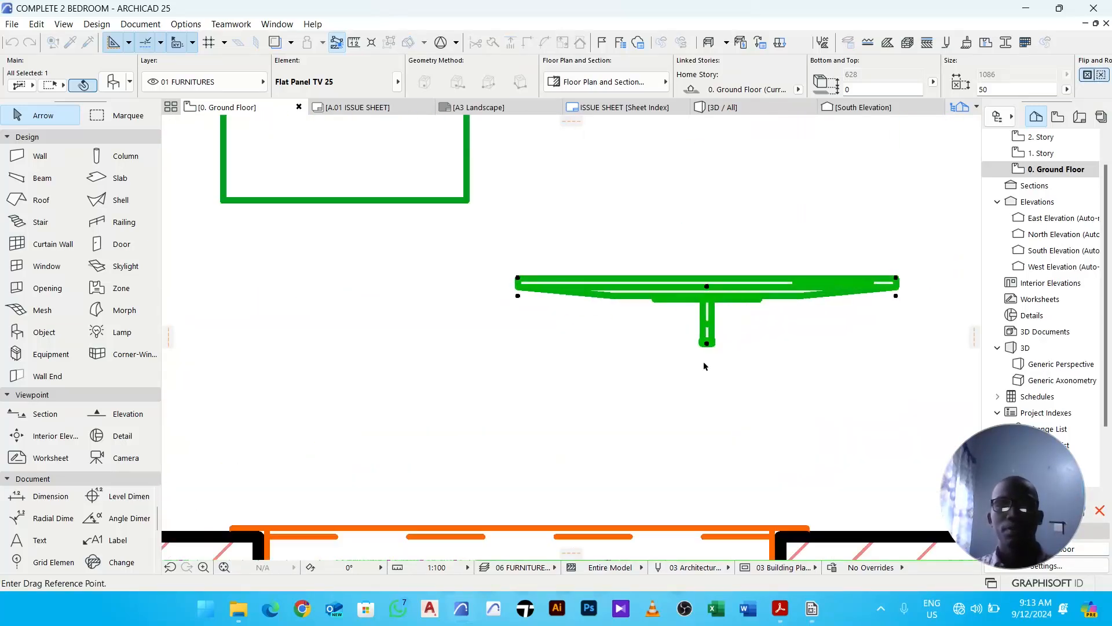
click(707, 345)
scroll(707, 346, down, 3)
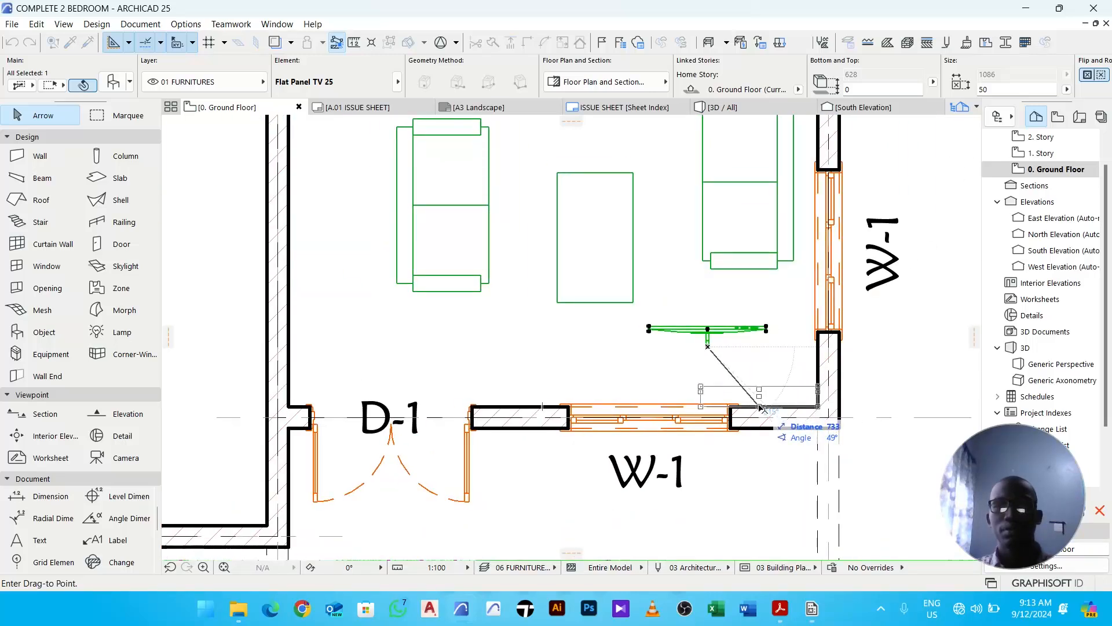
scroll(759, 409, up, 5)
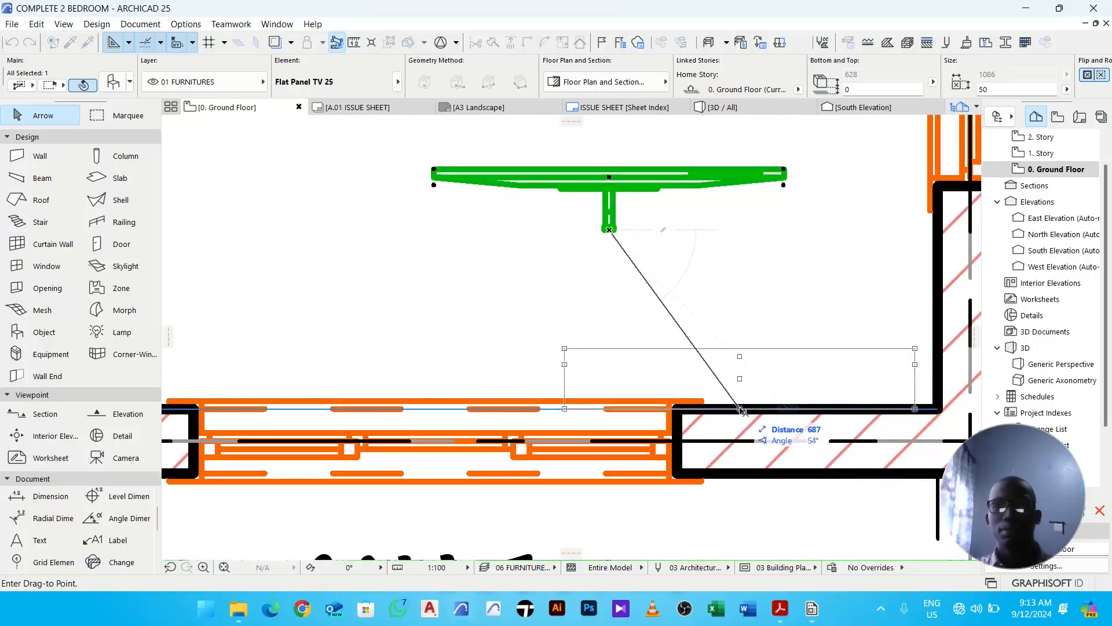
click(734, 410)
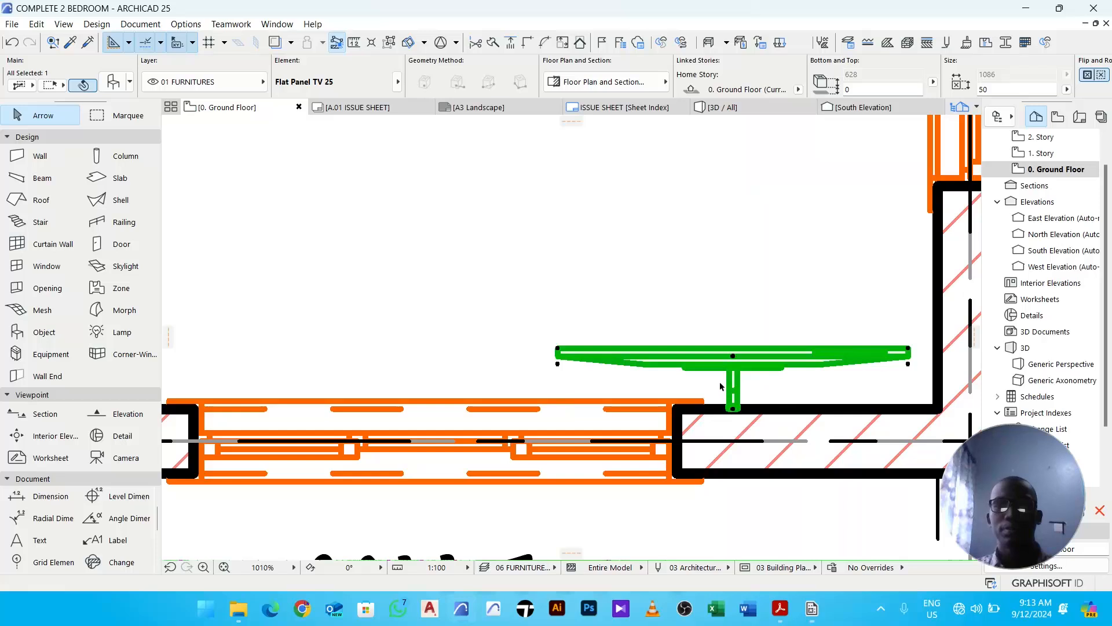
scroll(720, 377, down, 4)
click(694, 331)
scroll(694, 330, down, 2)
middle_drag(694, 331, 688, 389)
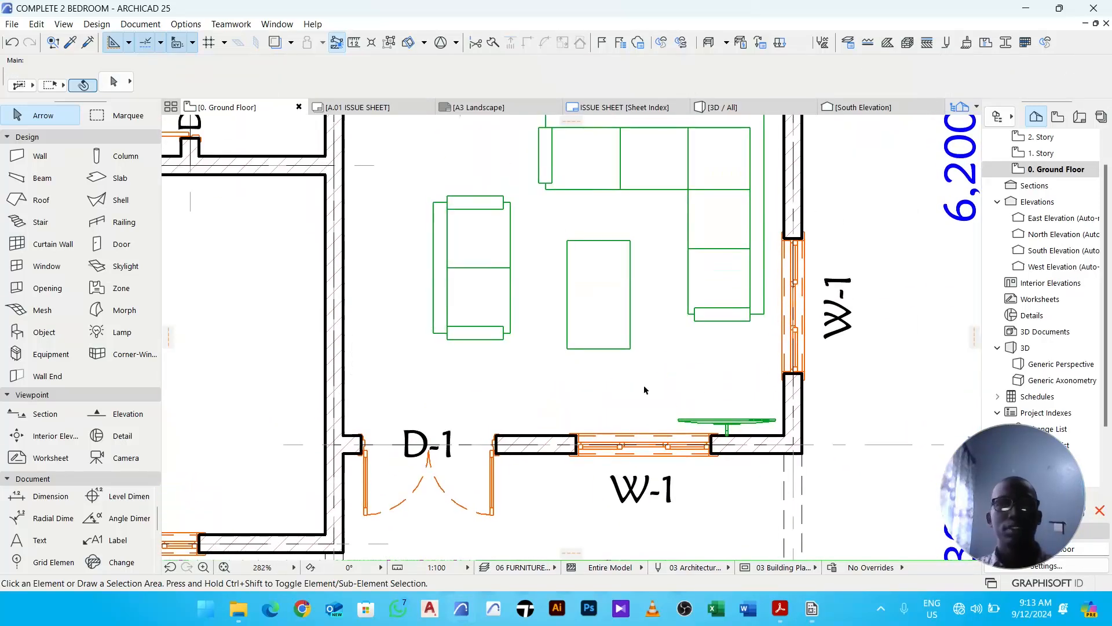
- Start the Object tool, choose TV Stand Mounted 25 from the tv search results, and open its segment settings
click(44, 331)
click(114, 81)
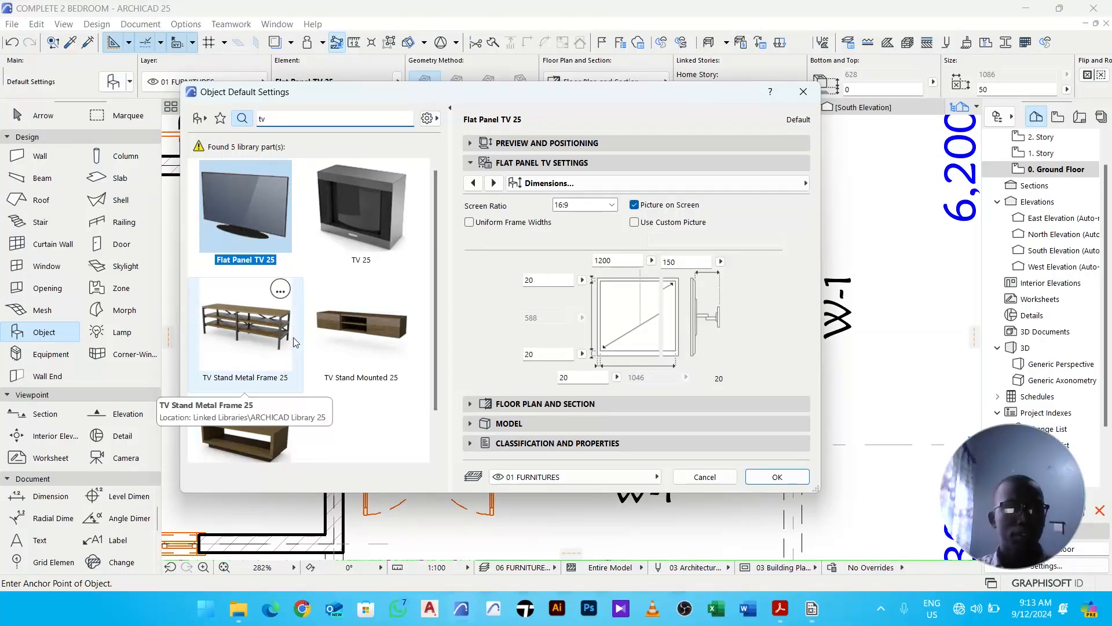
scroll(293, 337, down, 1)
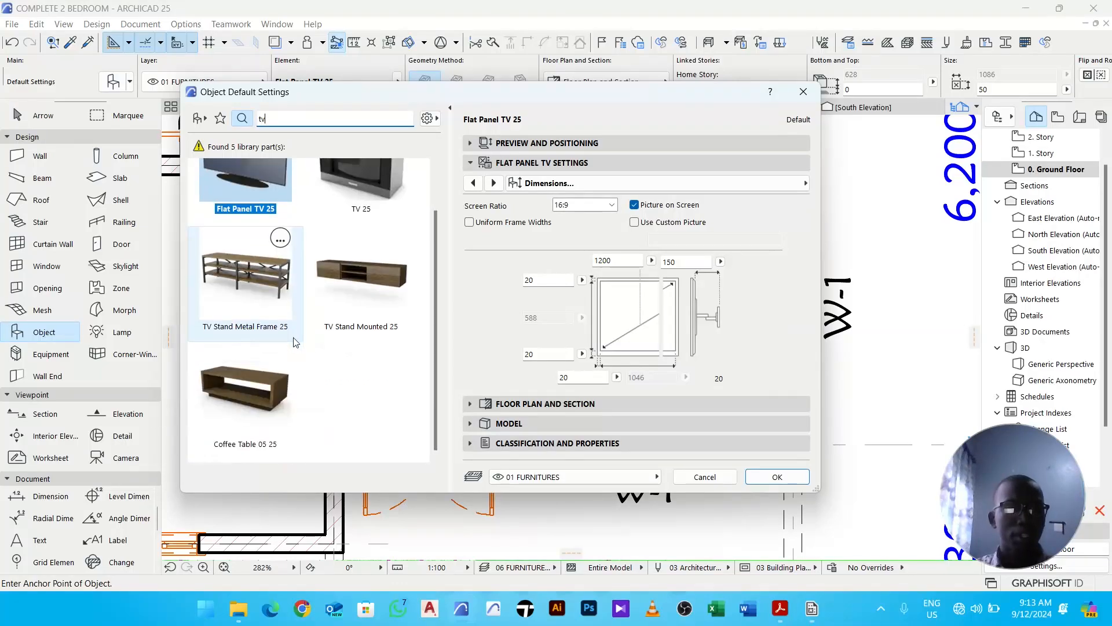
click(365, 298)
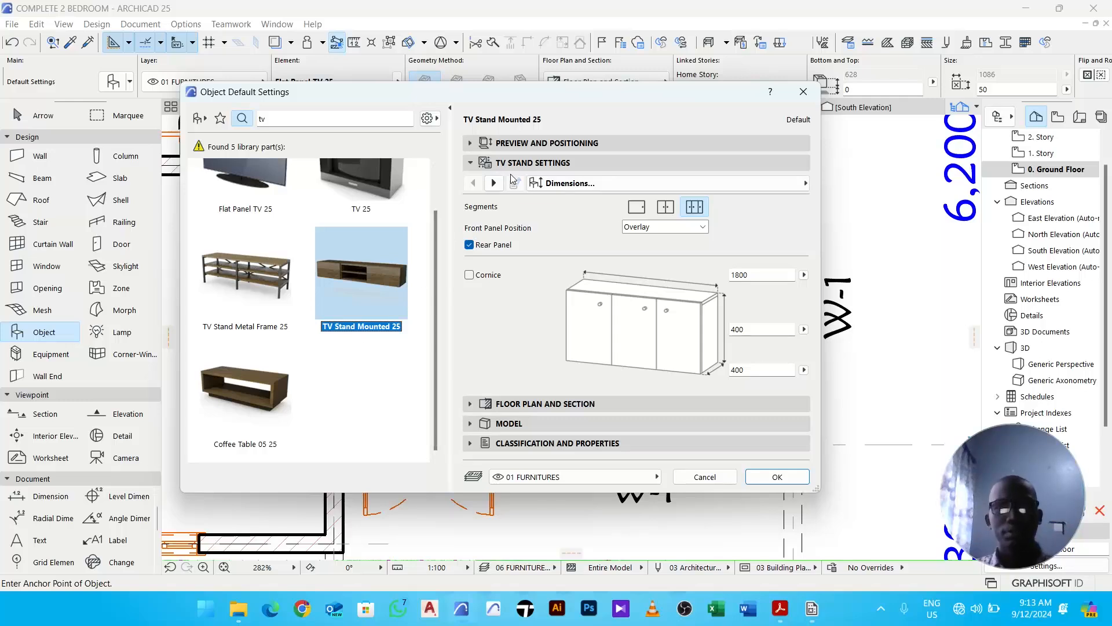
click(532, 145)
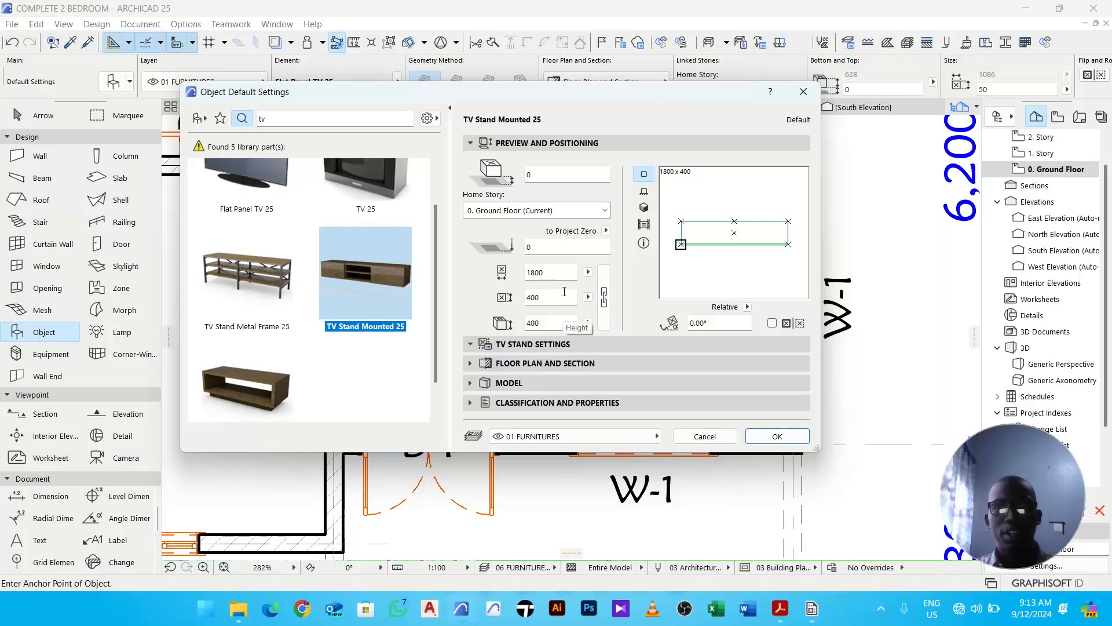
click(545, 344)
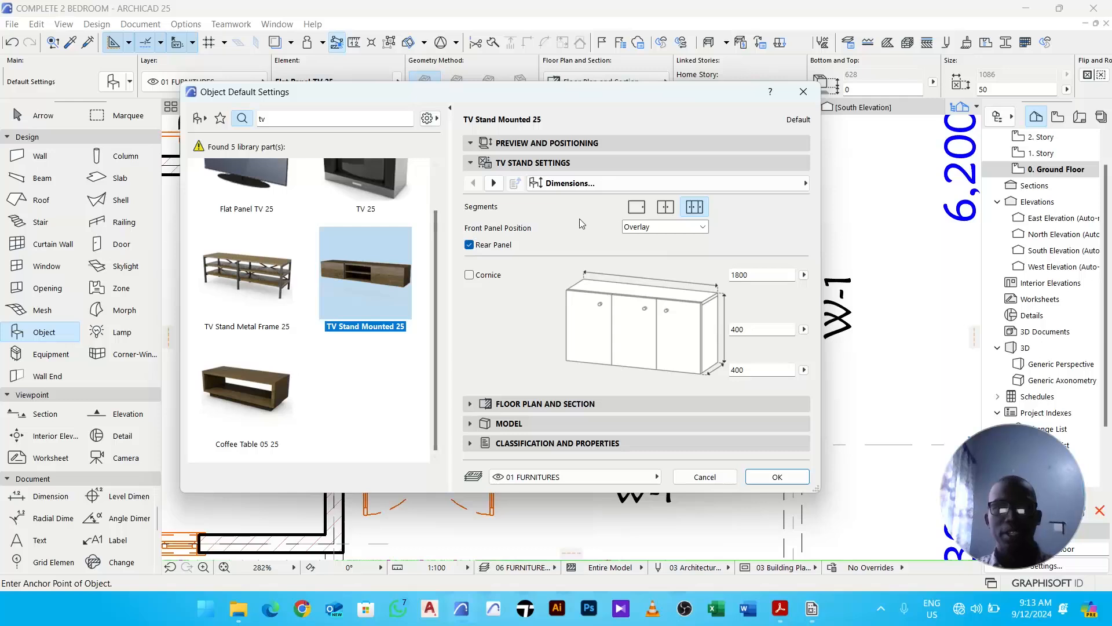
click(493, 183)
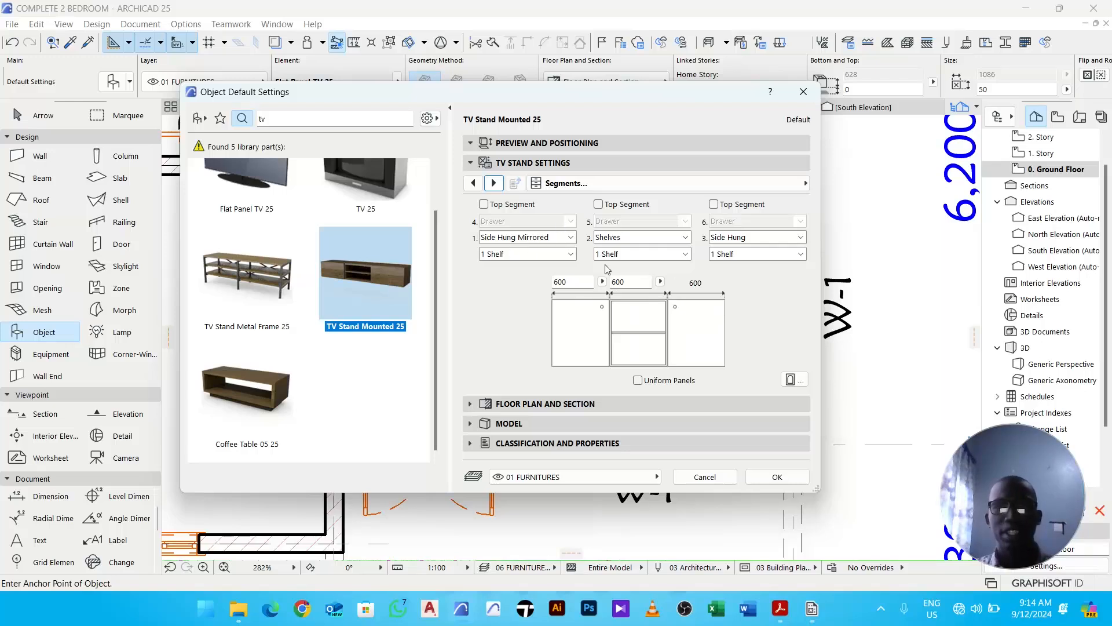
- Confirm the TV Stand Mounted 25 settings and place the stand near the living room's south wall
click(778, 477)
click(723, 402)
key(Escape)
click(845, 388)
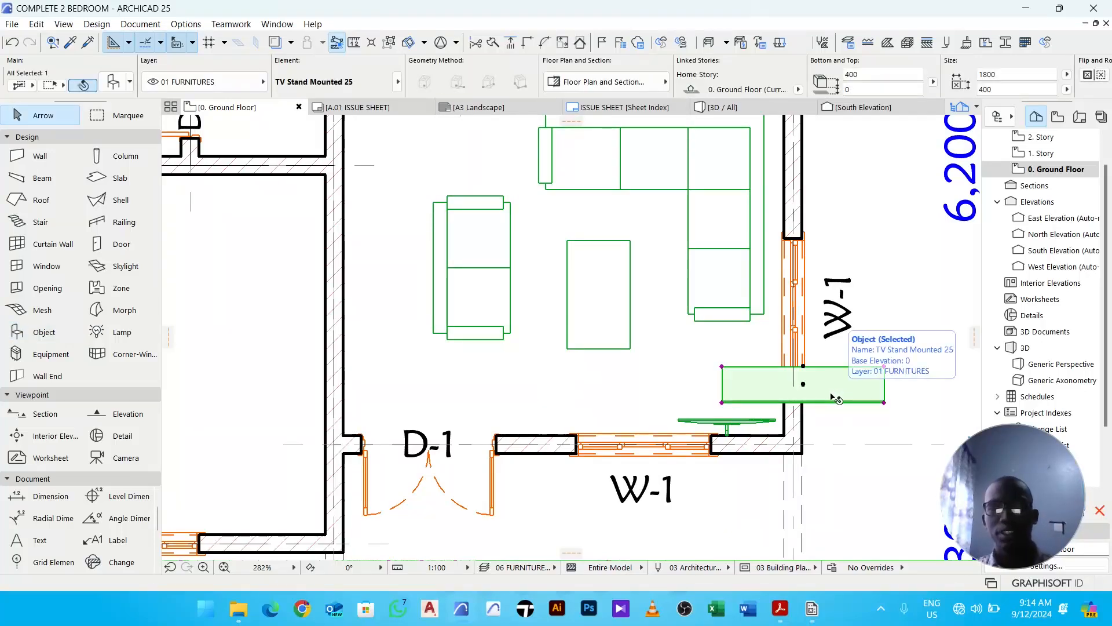
- Mirror the TV stand about a horizontal axis at the wall corner so it flips to the opposite side
scroll(822, 389, up, 2)
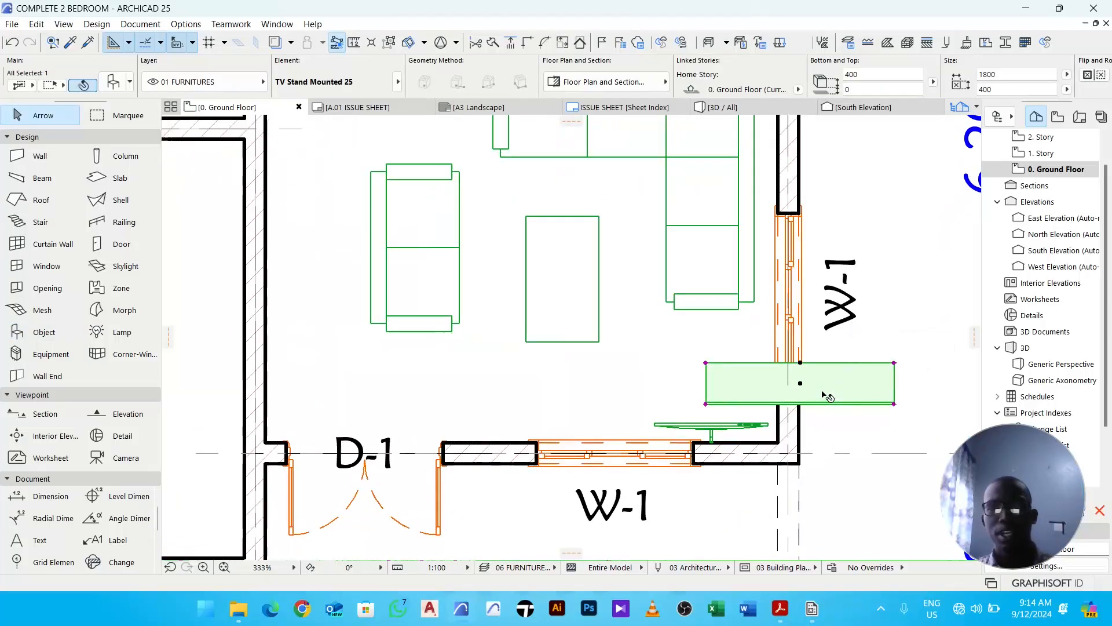
key(ctrl+m)
click(794, 355)
click(841, 355)
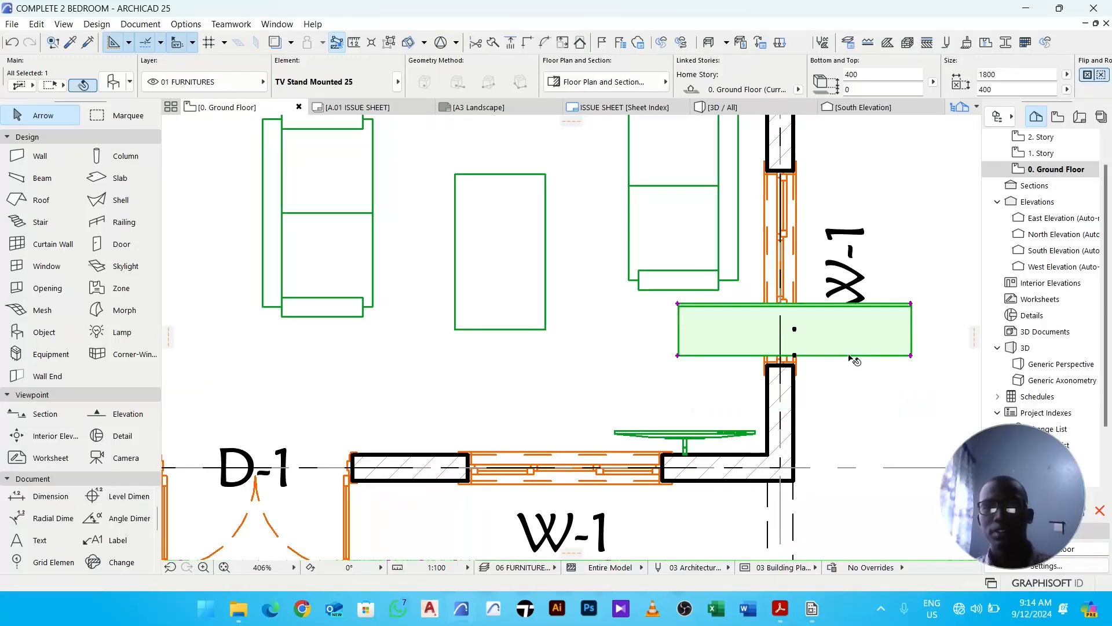
- Move the TV stand so it sits against the inner faces of the south and east walls in the corner
key(ctrl+d)
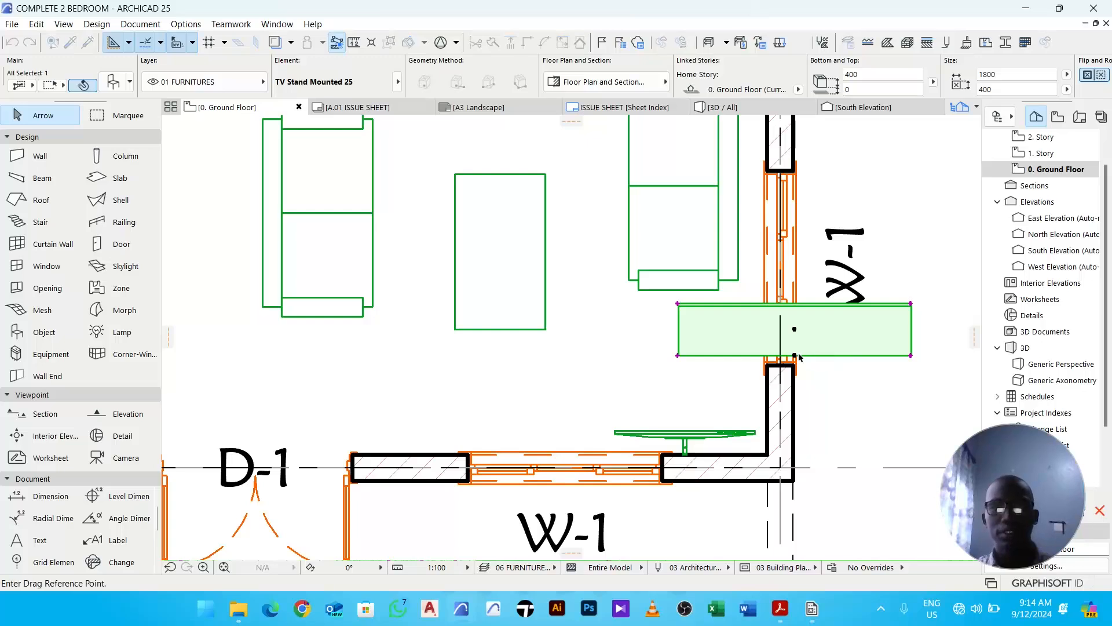
click(794, 356)
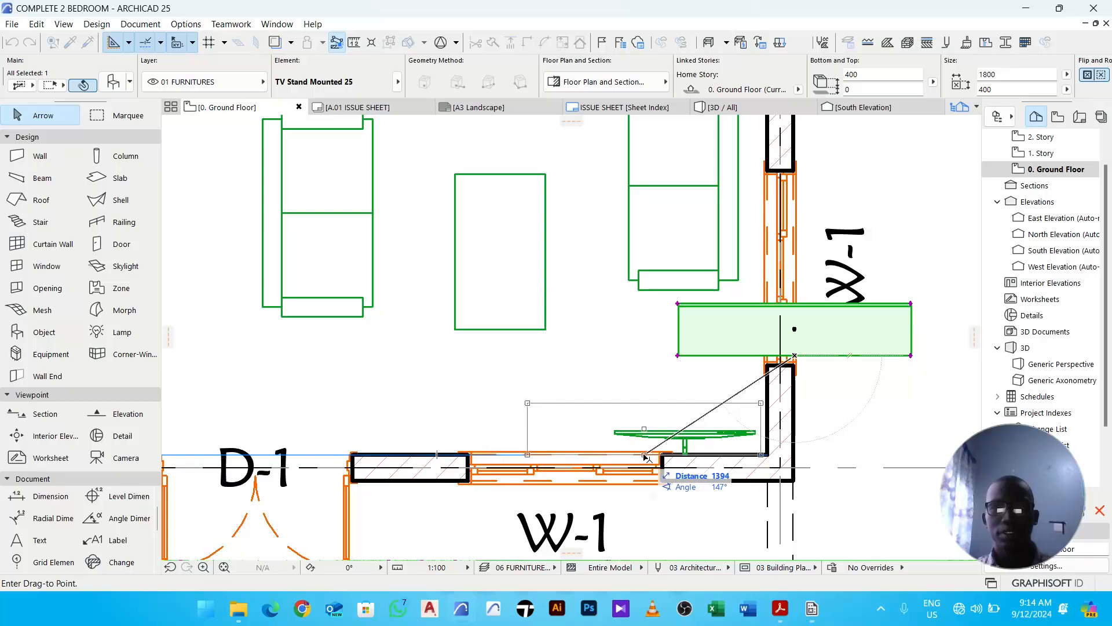
click(646, 455)
scroll(704, 456, up, 5)
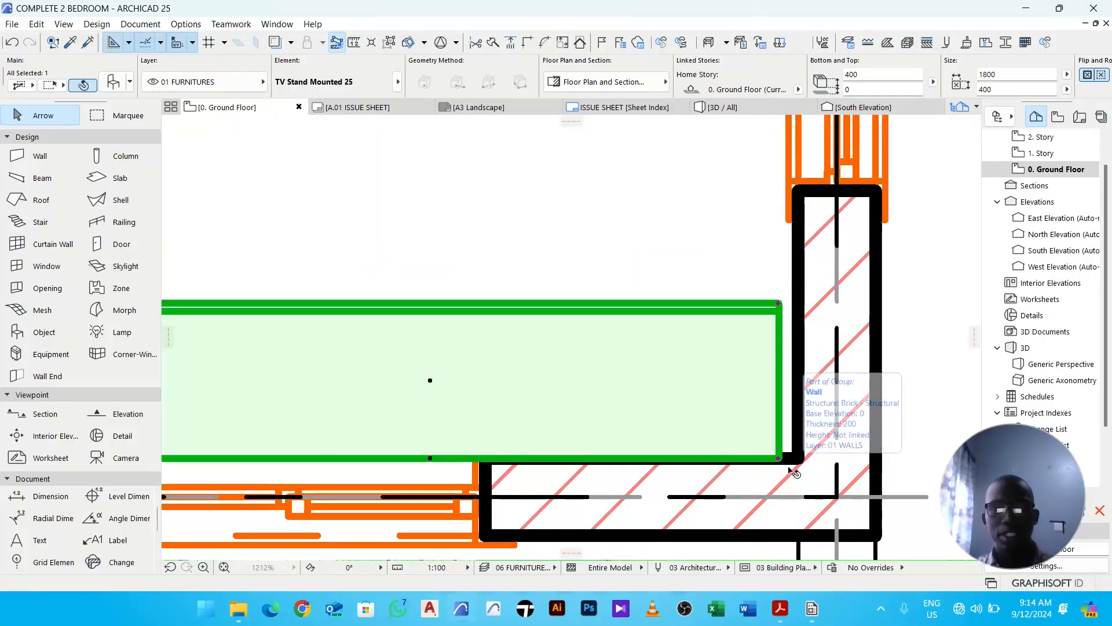
key(ctrl+d)
click(780, 461)
click(795, 462)
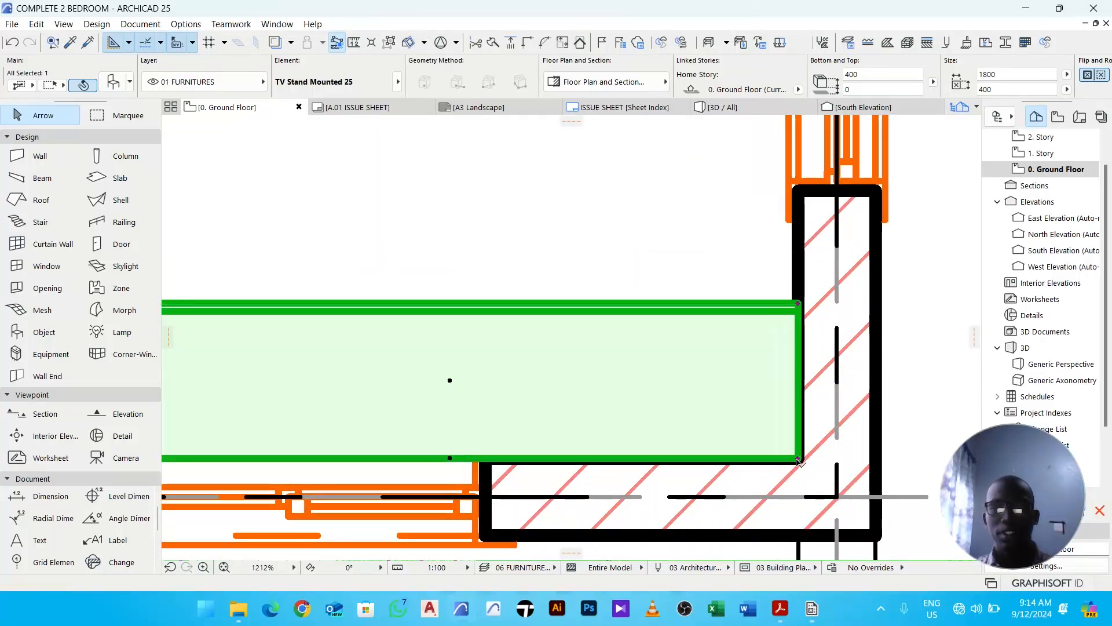
- Send the TV stand backward in the display order
scroll(799, 457, down, 3)
right_click(688, 339)
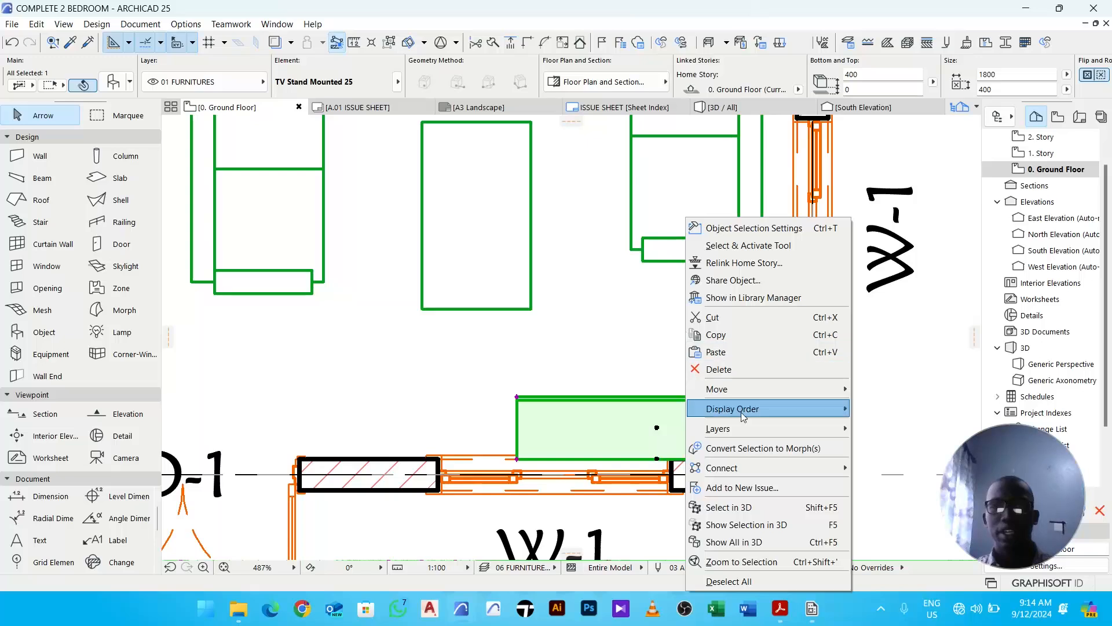
mouse_move(743, 416)
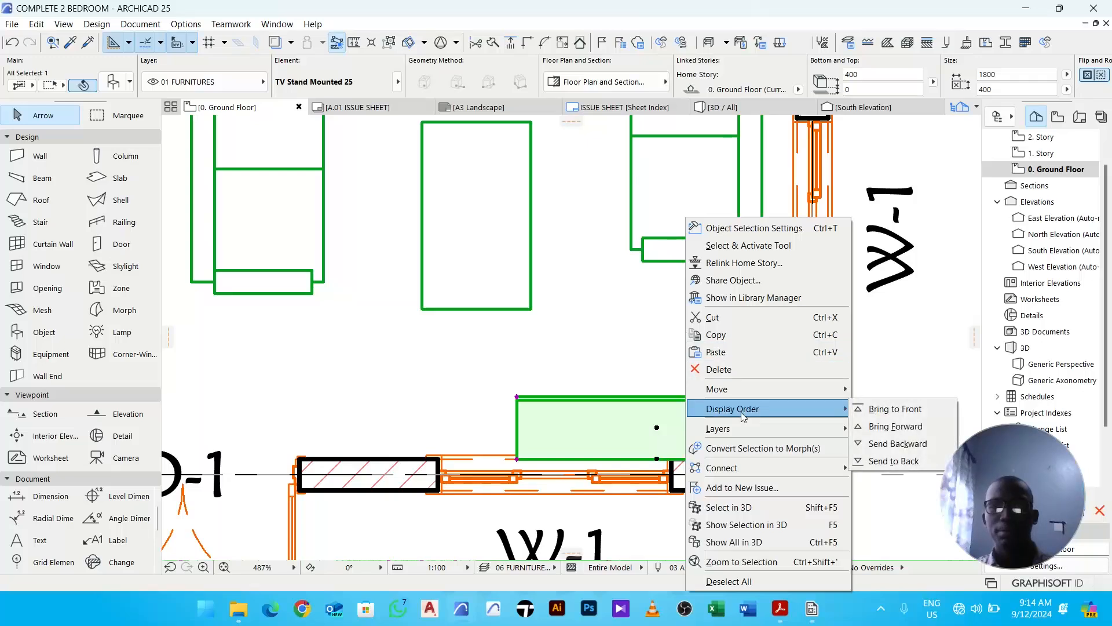
click(903, 444)
click(911, 414)
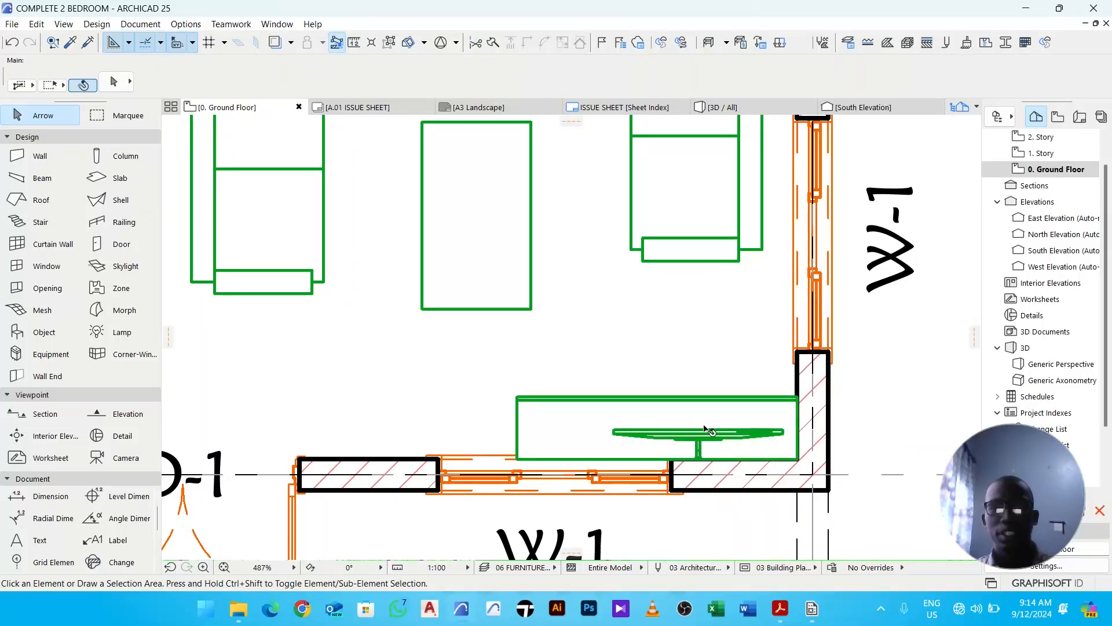
- Select the TV stand and send it one more level backward in the display order
scroll(693, 431, up, 3)
click(708, 404)
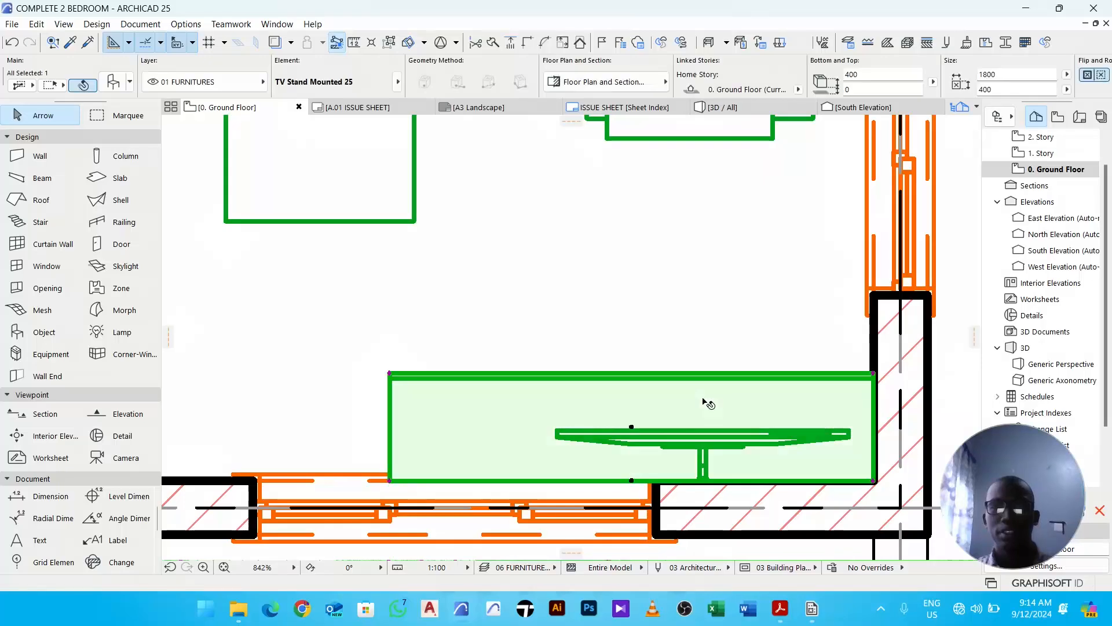
right_click(654, 268)
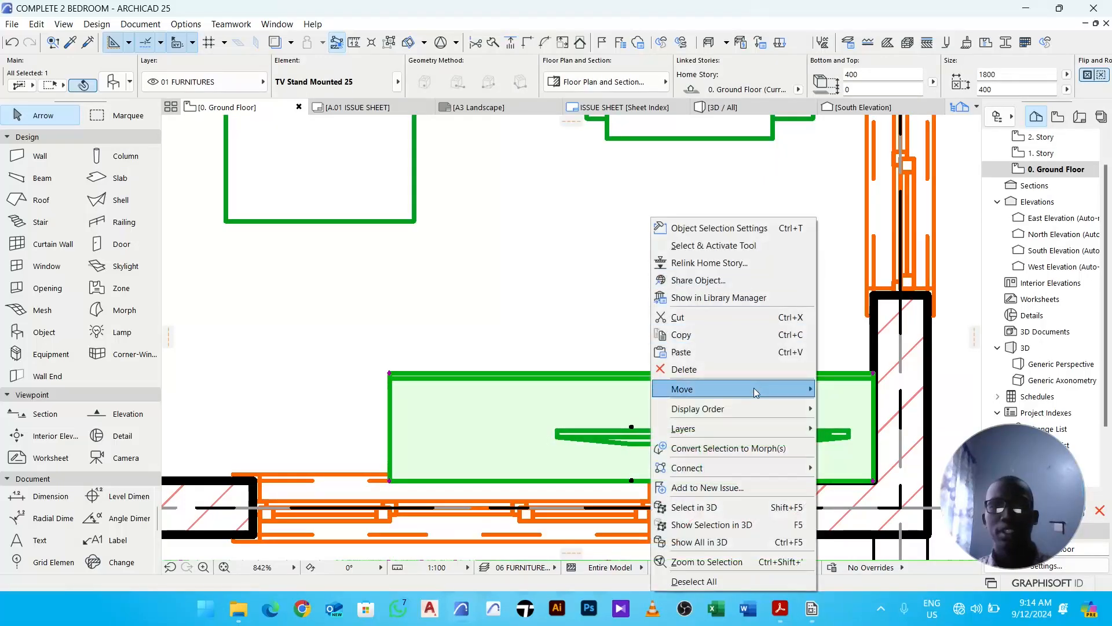
mouse_move(759, 412)
click(852, 443)
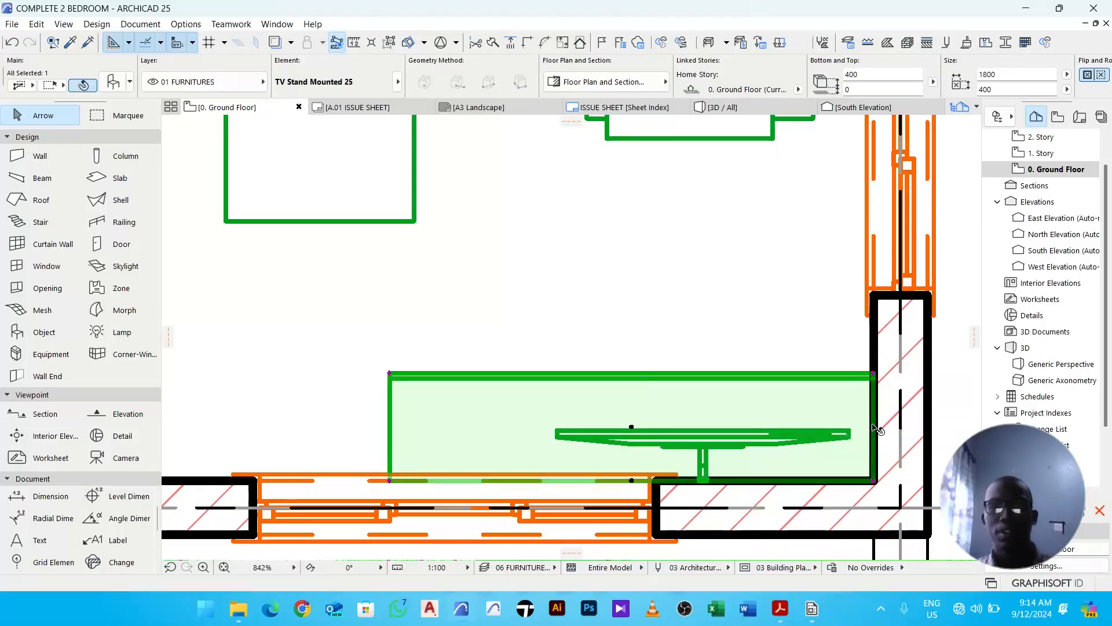
click(709, 290)
- Select the wall-mounted TV and send it backward in the display order
scroll(720, 423, up, 5)
click(718, 449)
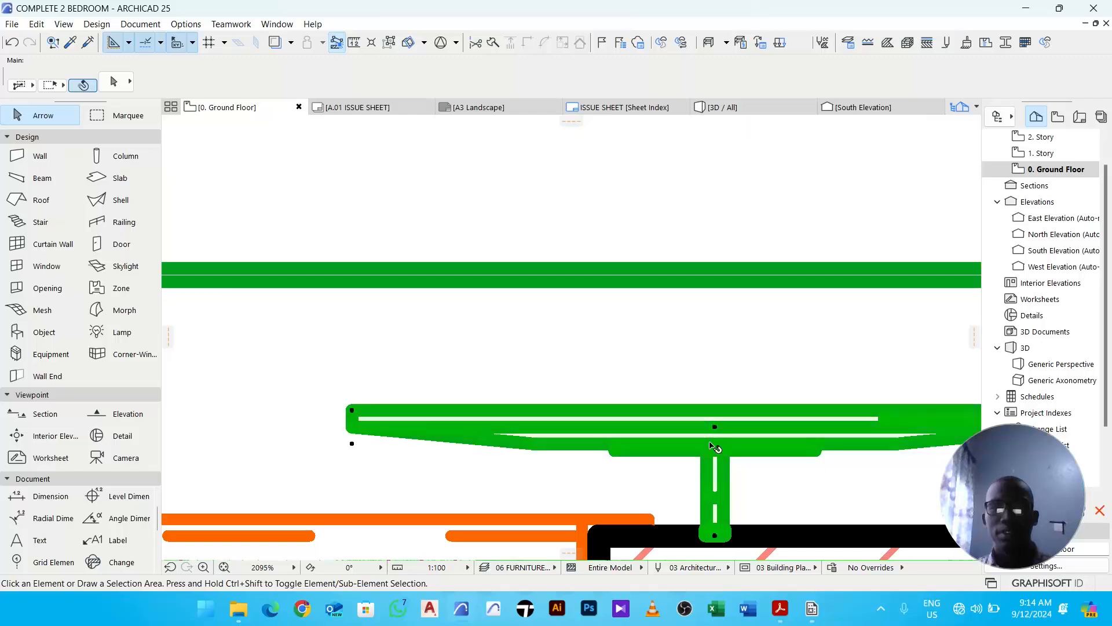
right_click(629, 179)
mouse_move(750, 369)
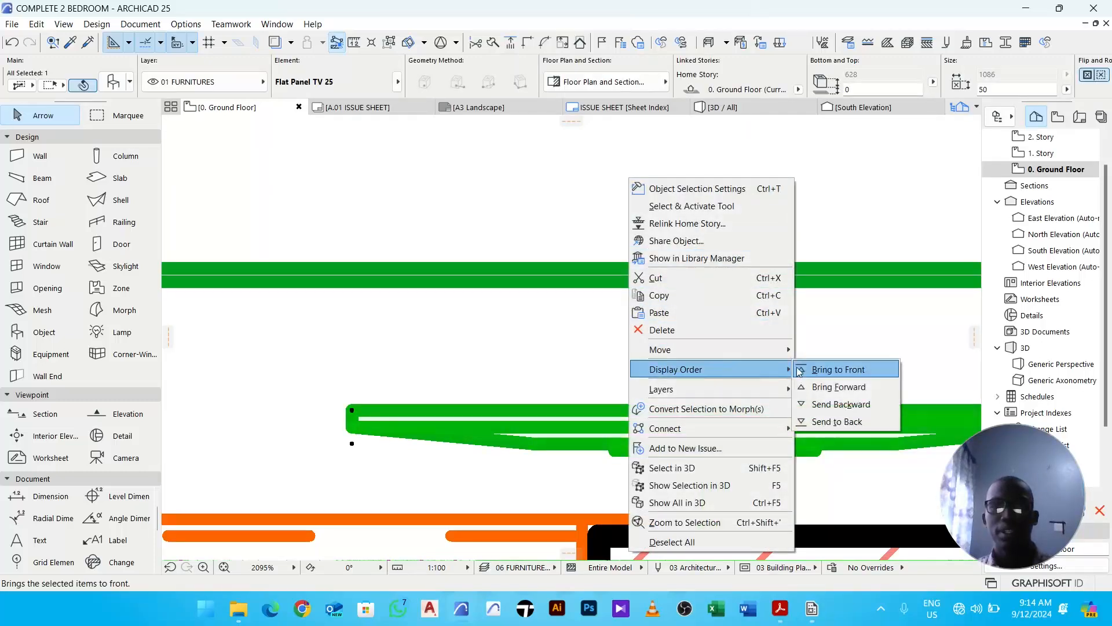
click(878, 405)
scroll(777, 359, down, 4)
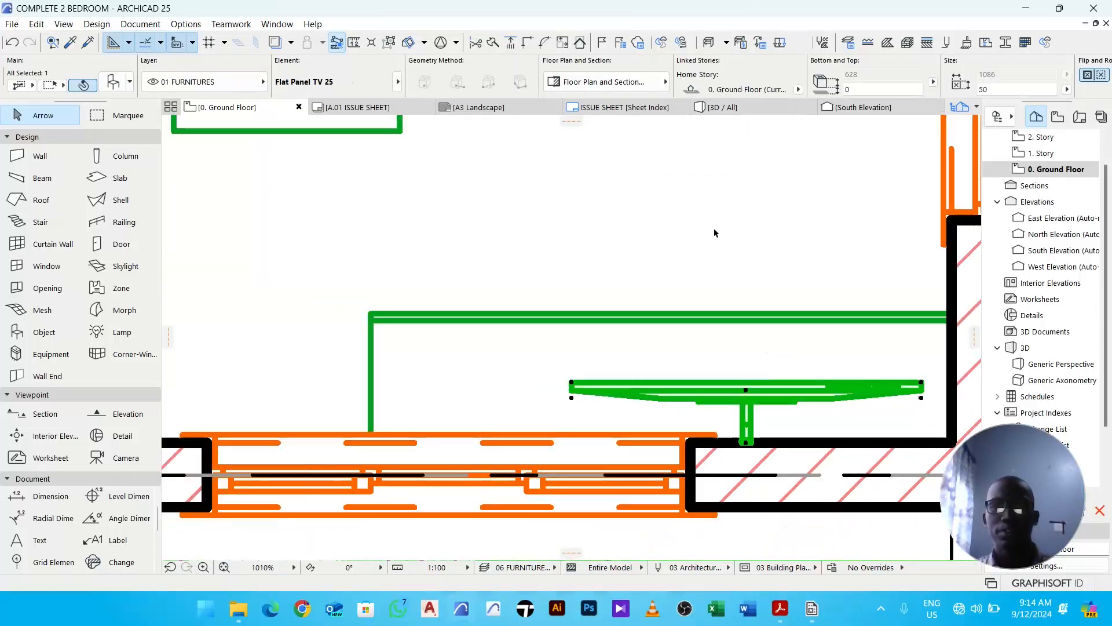
click(715, 234)
- Send the wall-mounted TV backward once more in the display order
click(774, 380)
right_click(712, 212)
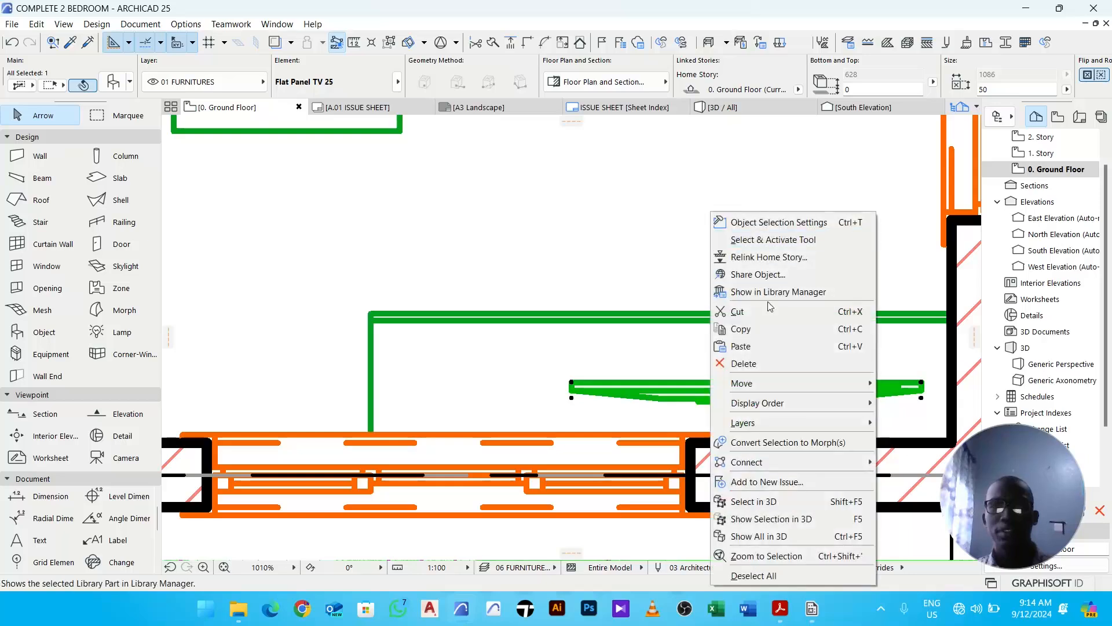
mouse_move(795, 405)
click(920, 455)
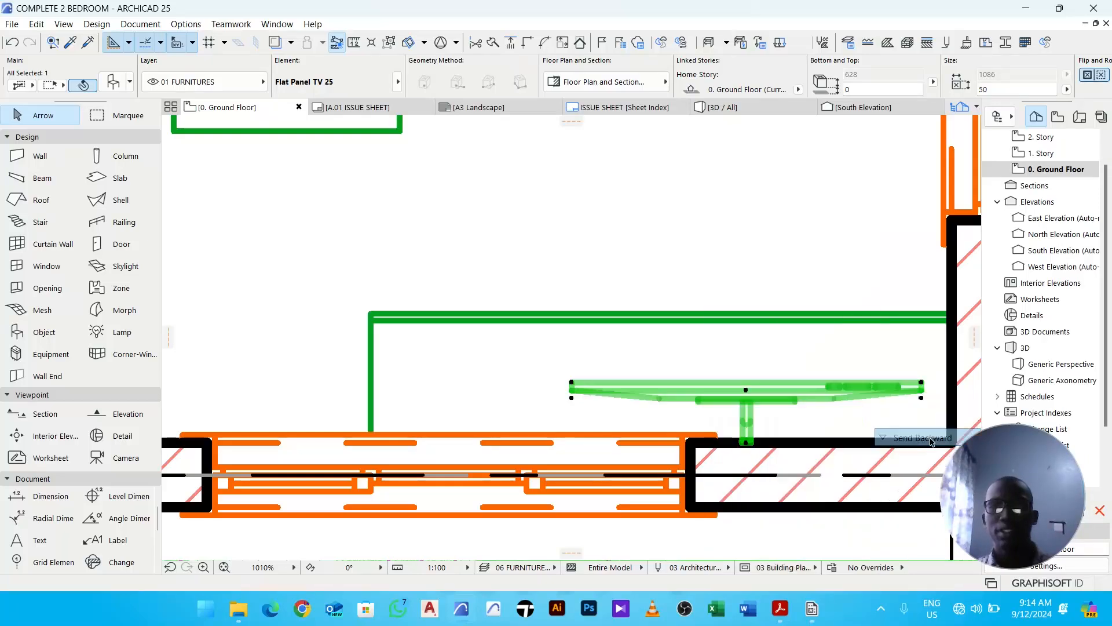
click(736, 249)
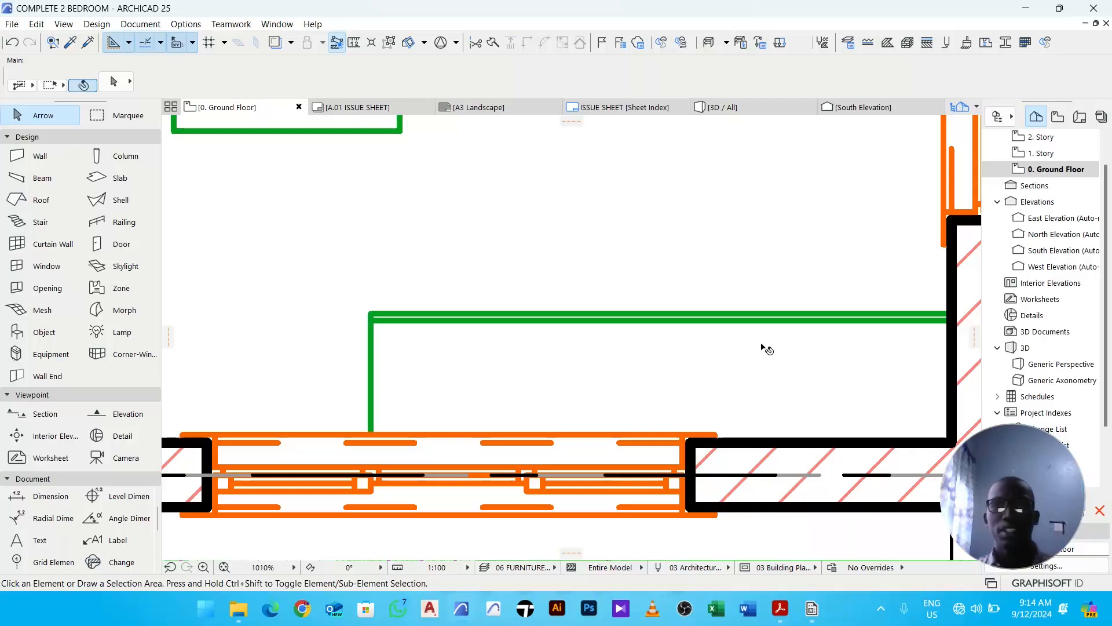
- Select the TV stand and send it backward again in the display order
click(759, 322)
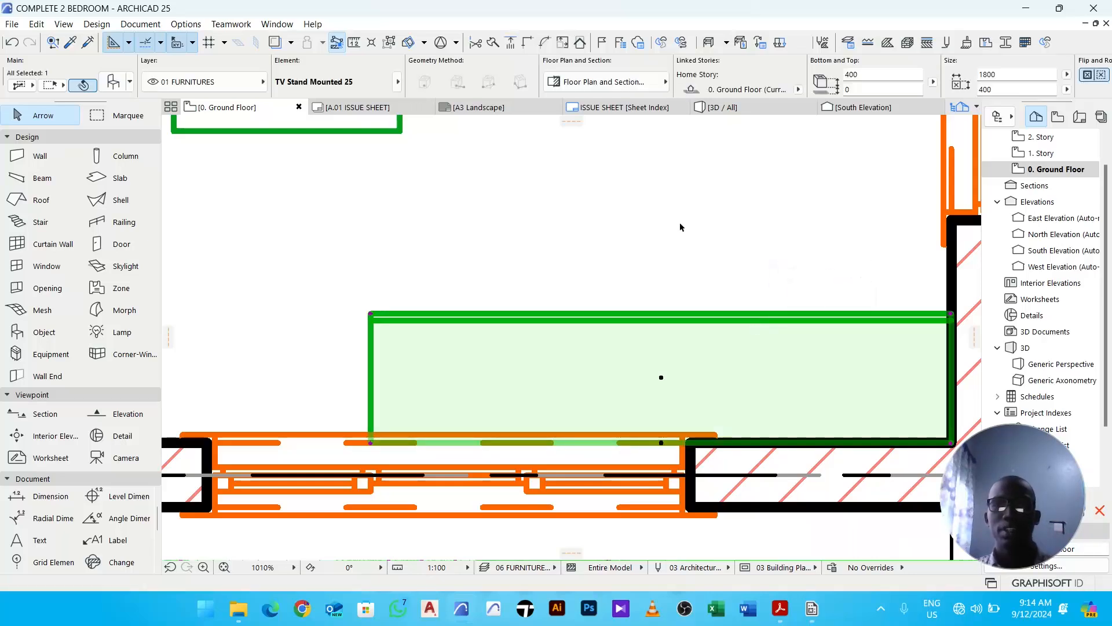
right_click(662, 198)
mouse_move(762, 383)
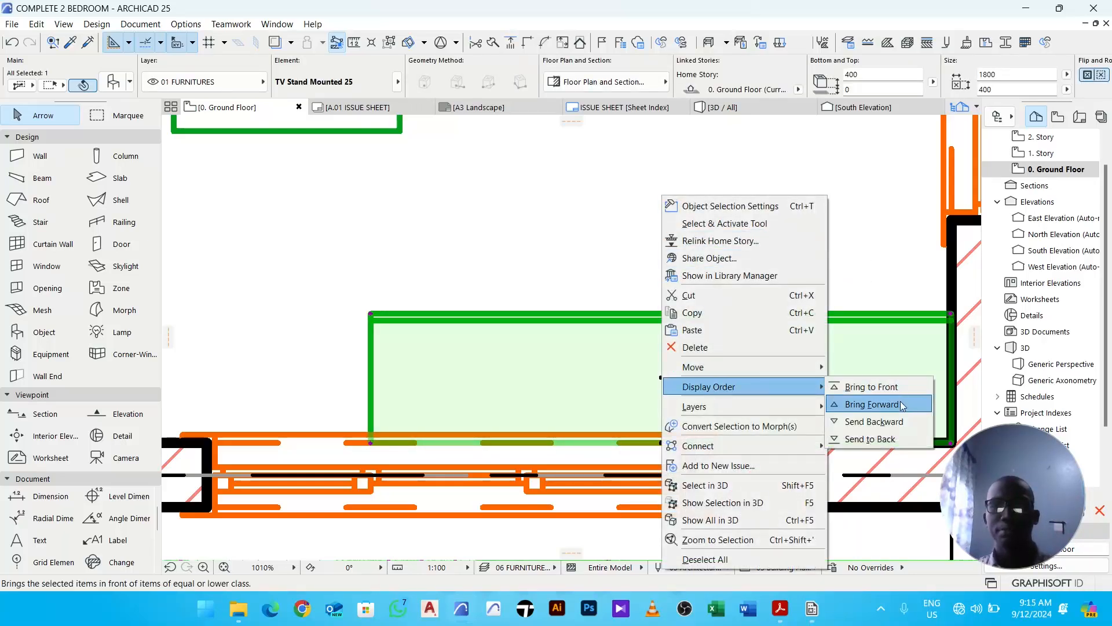
click(902, 421)
click(725, 239)
- Save the project
scroll(724, 233, down, 3)
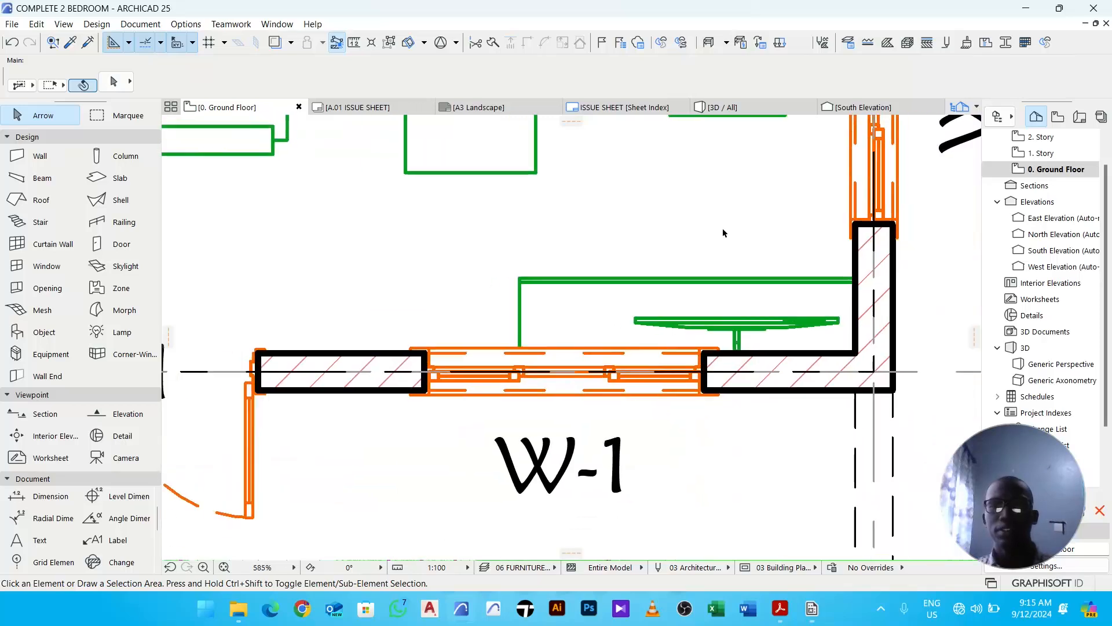
scroll(858, 324, up, 5)
scroll(776, 318, down, 5)
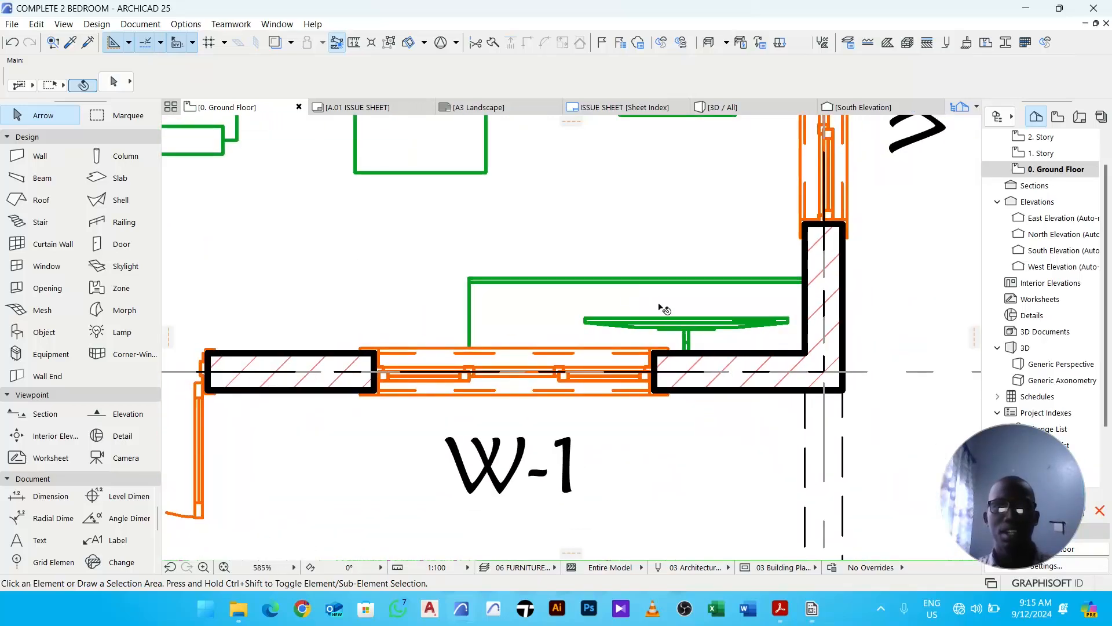
scroll(640, 341, down, 3)
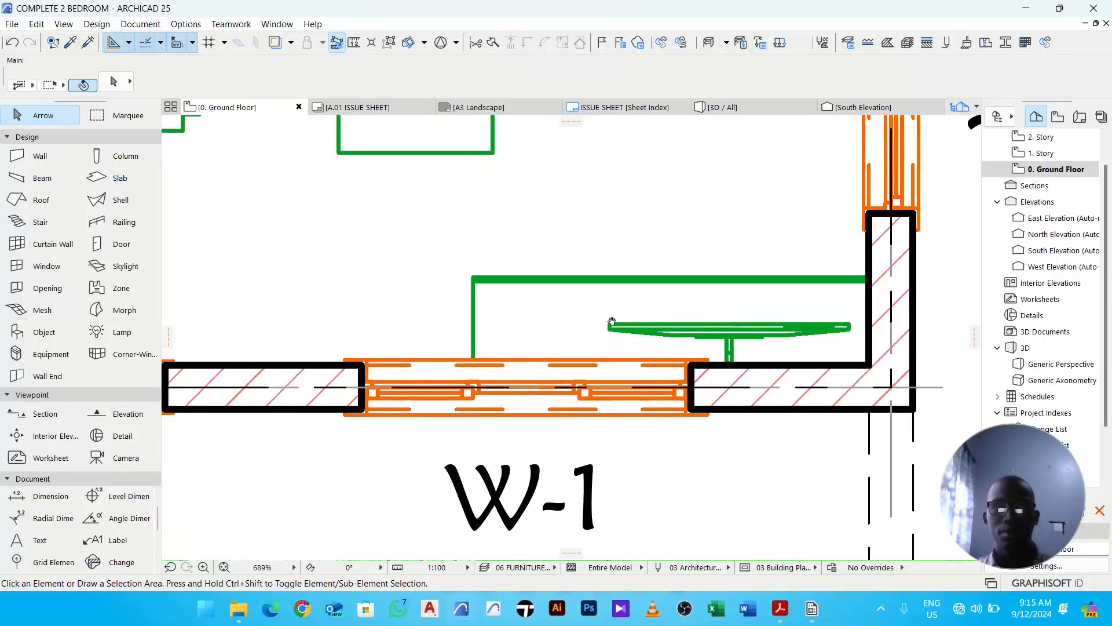
scroll(633, 358, down, 5)
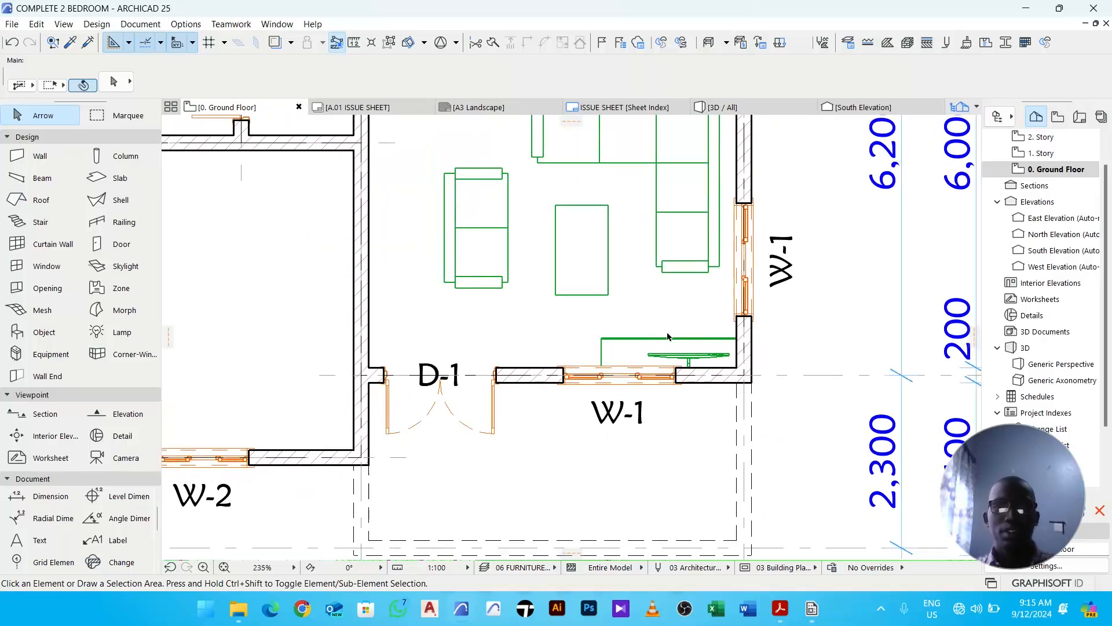
middle_drag(632, 316, 663, 354)
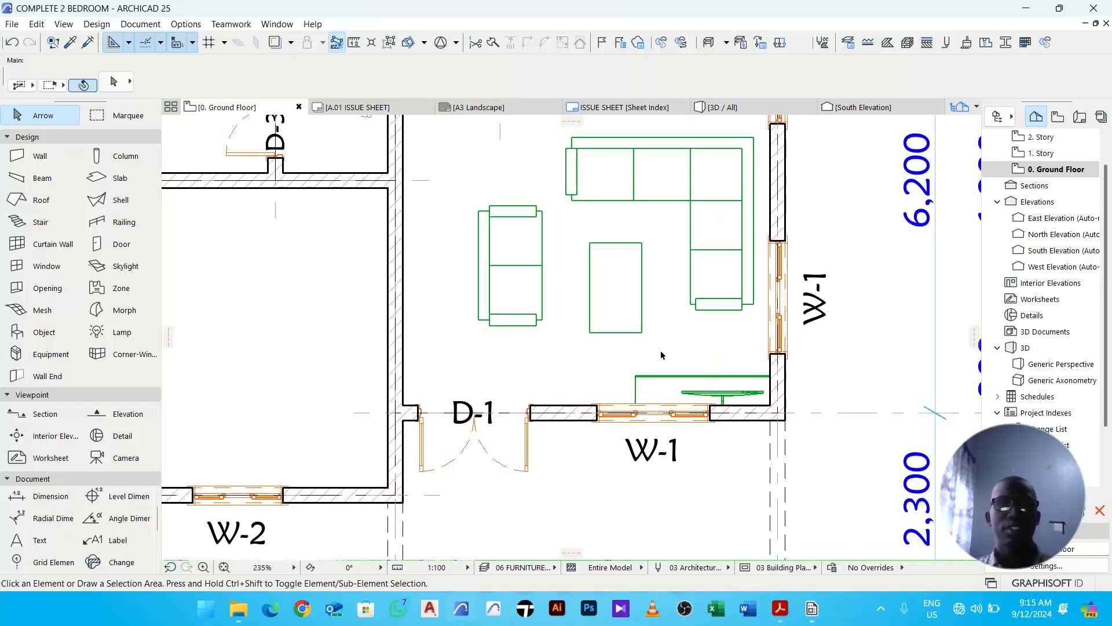
scroll(661, 346, down, 3)
middle_drag(672, 357, 699, 385)
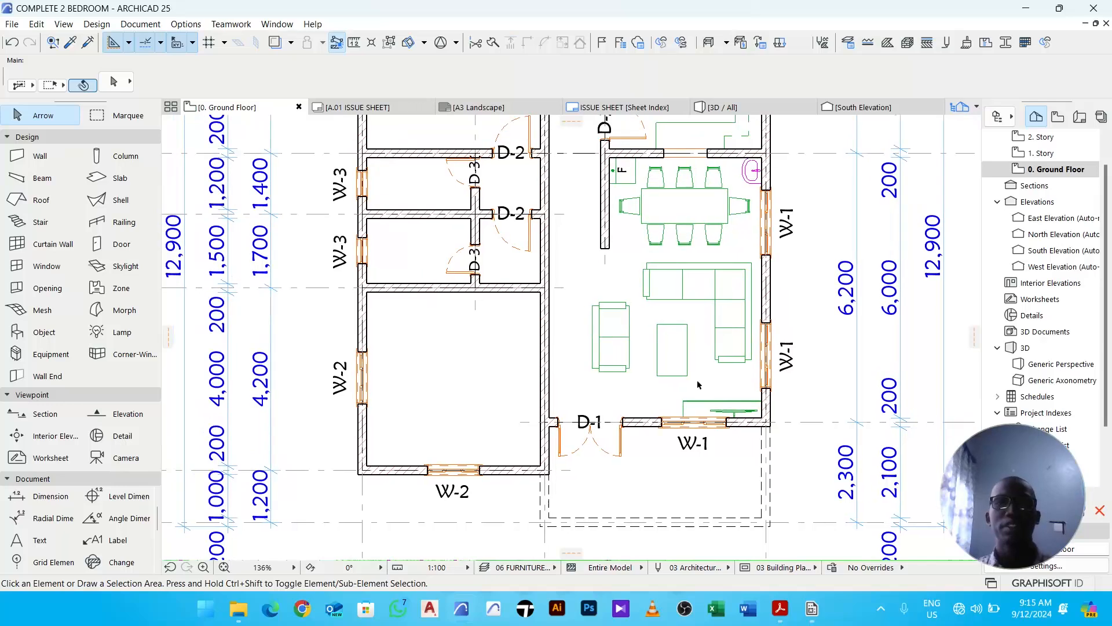
click(12, 24)
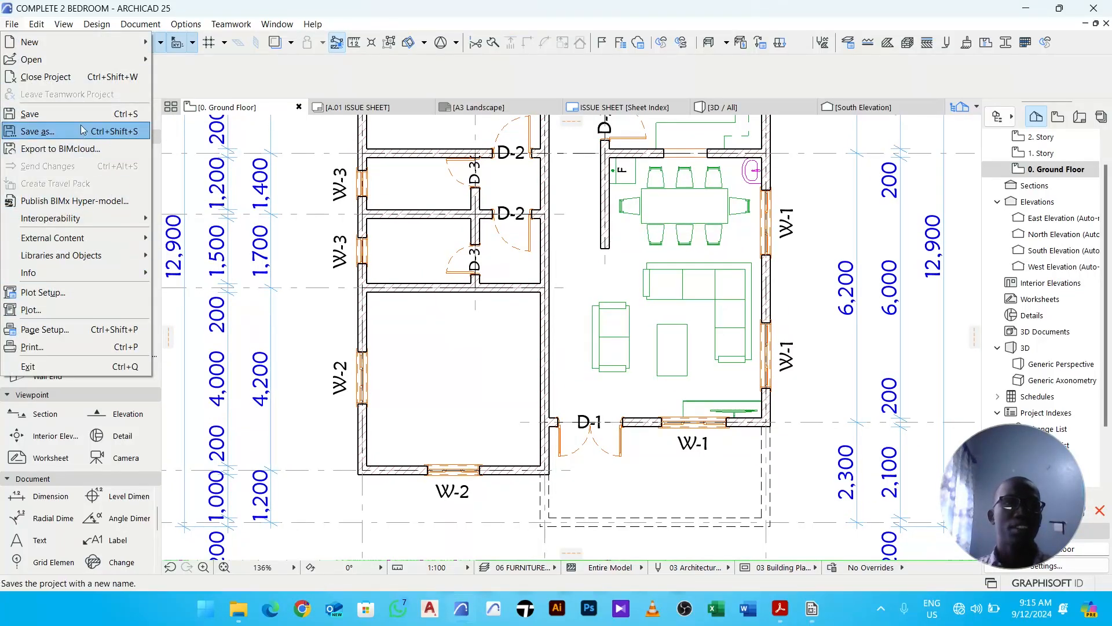
click(78, 124)
- Start the Object tool, search the library for bed, and select Bed Double 01 25 in its settings
scroll(229, 268, down, 3)
middle_drag(433, 262, 439, 305)
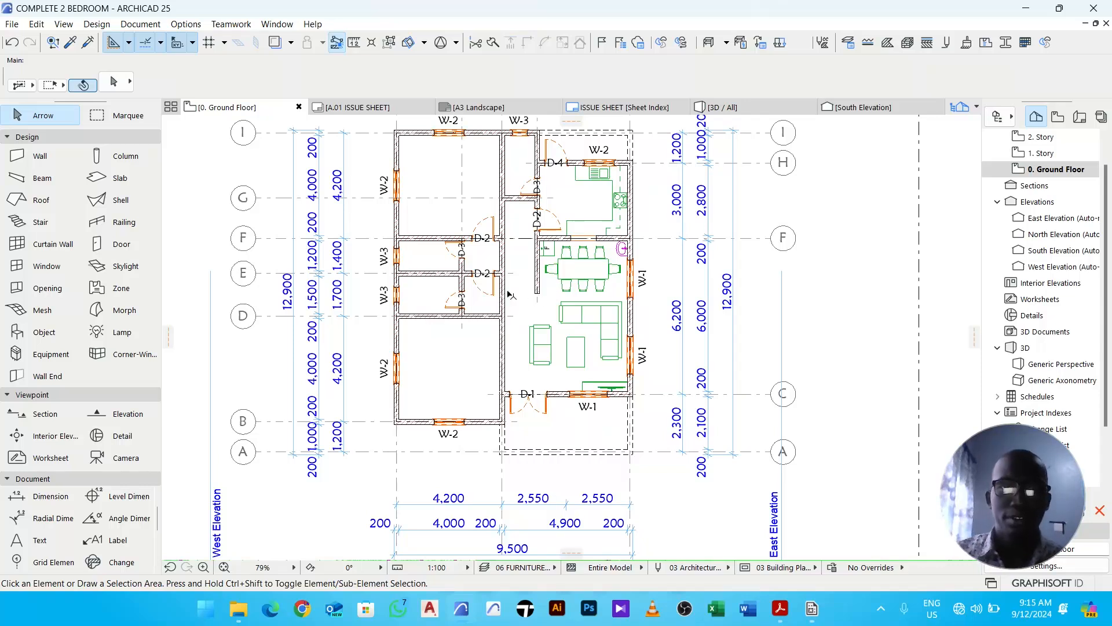
middle_drag(508, 298, 523, 311)
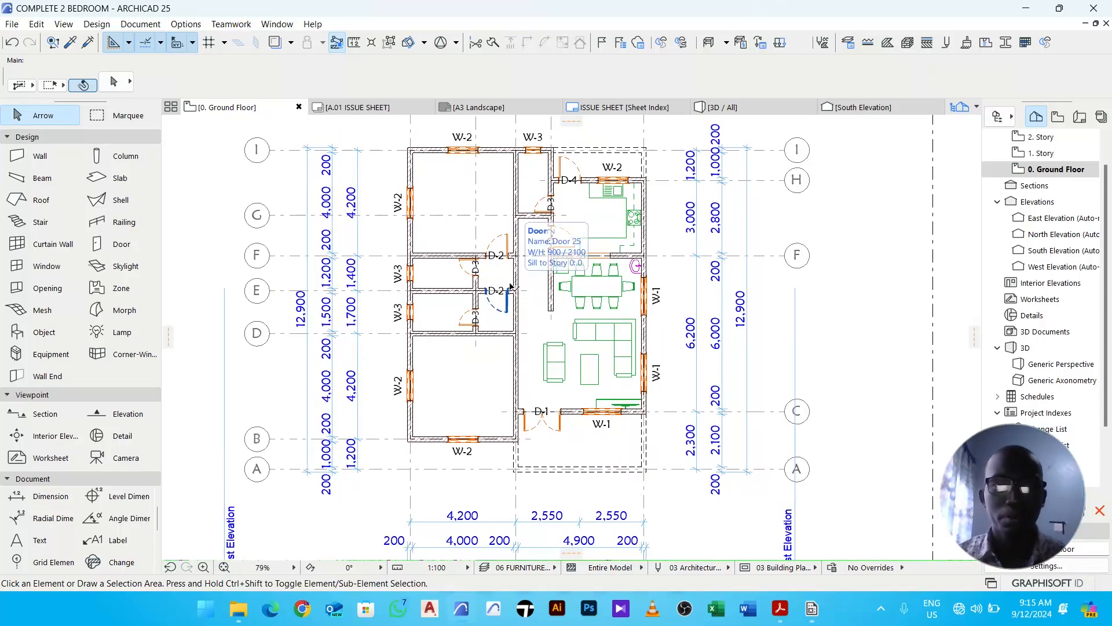
scroll(465, 189, up, 1)
middle_drag(465, 189, 474, 206)
click(43, 332)
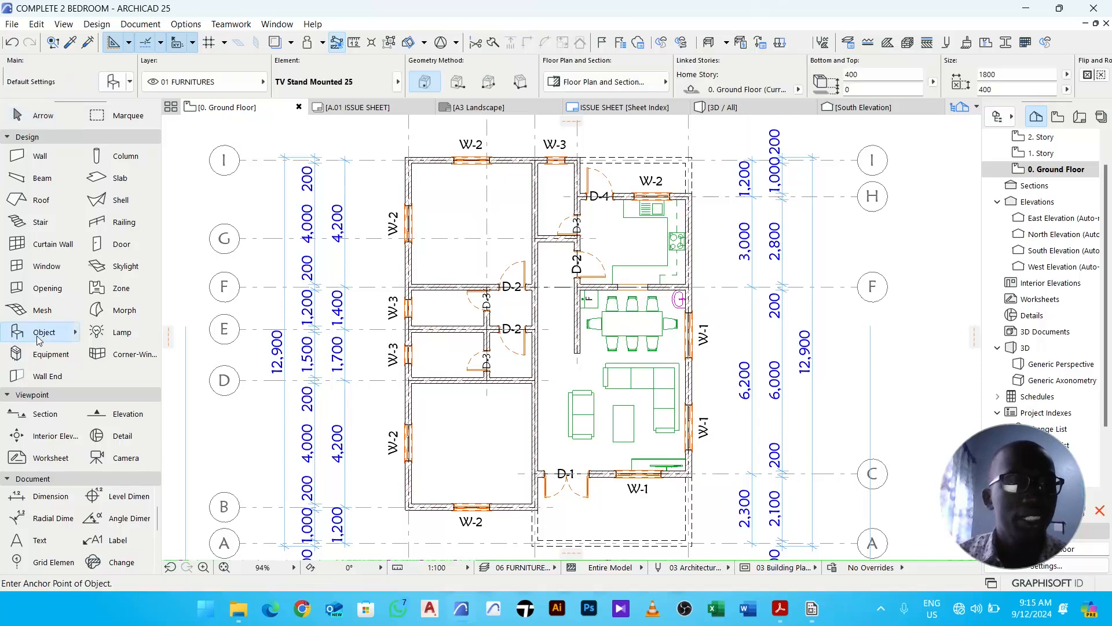
click(112, 84)
text(tv)
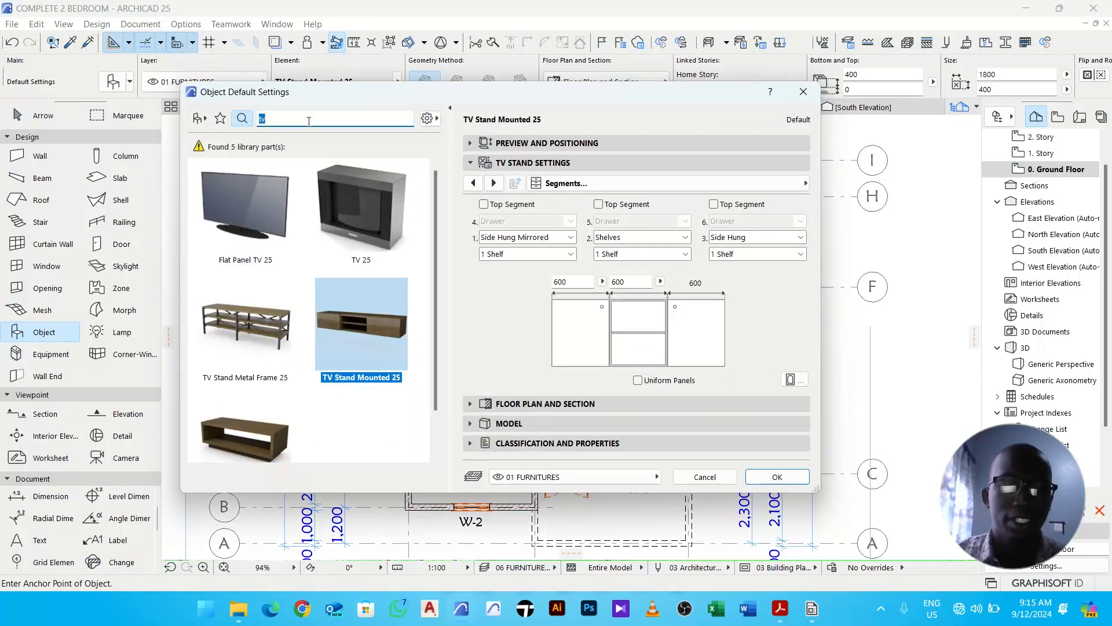
text(bed)
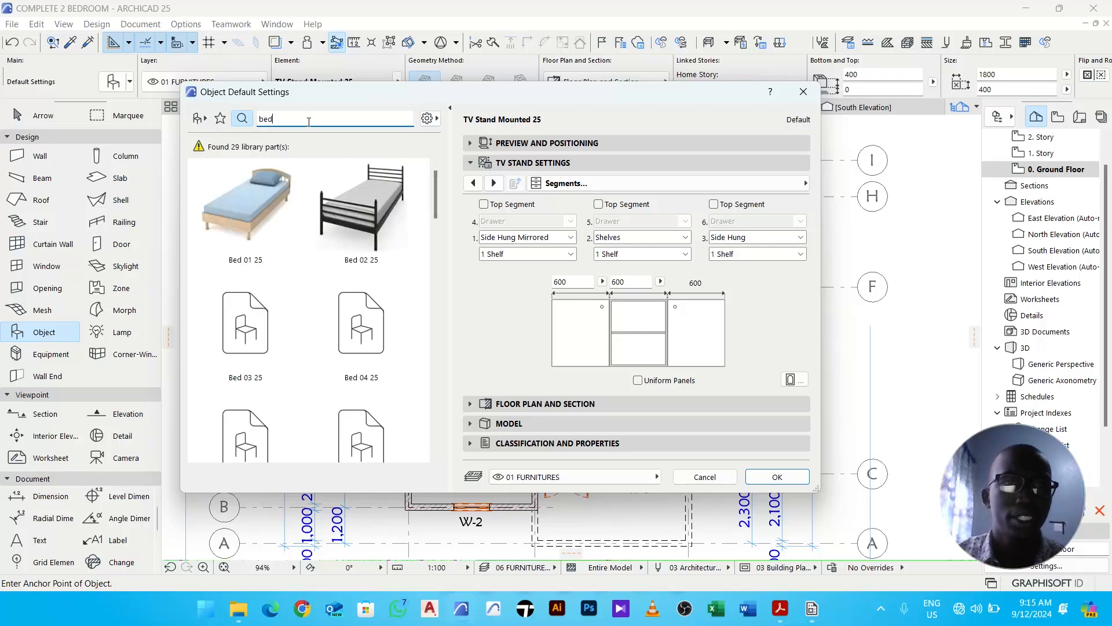
scroll(285, 335, down, 5)
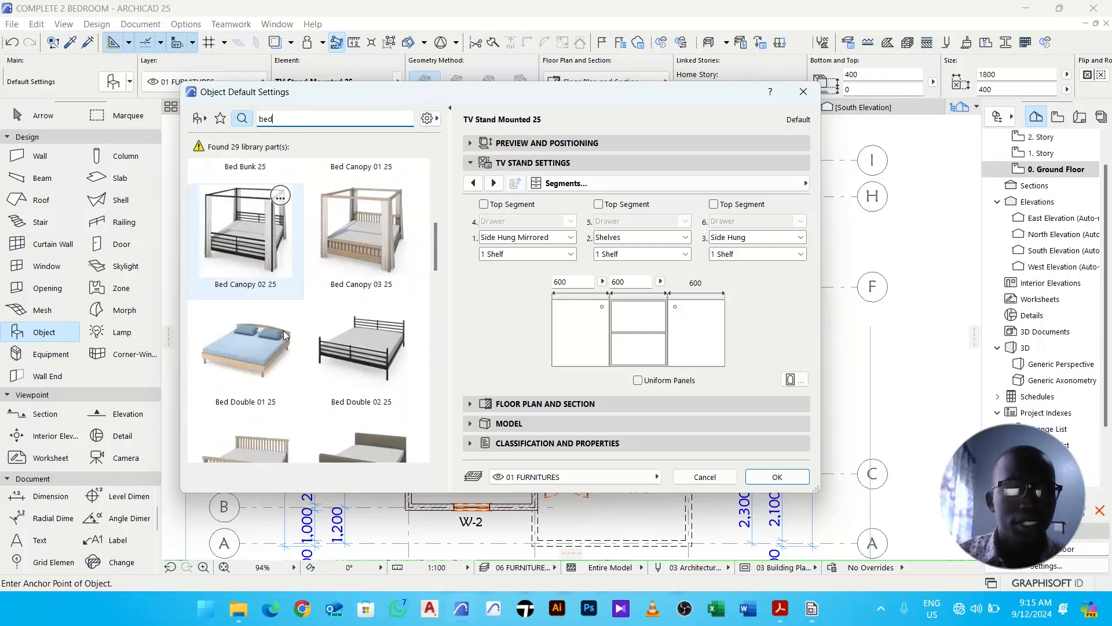
scroll(284, 334, down, 2)
click(239, 212)
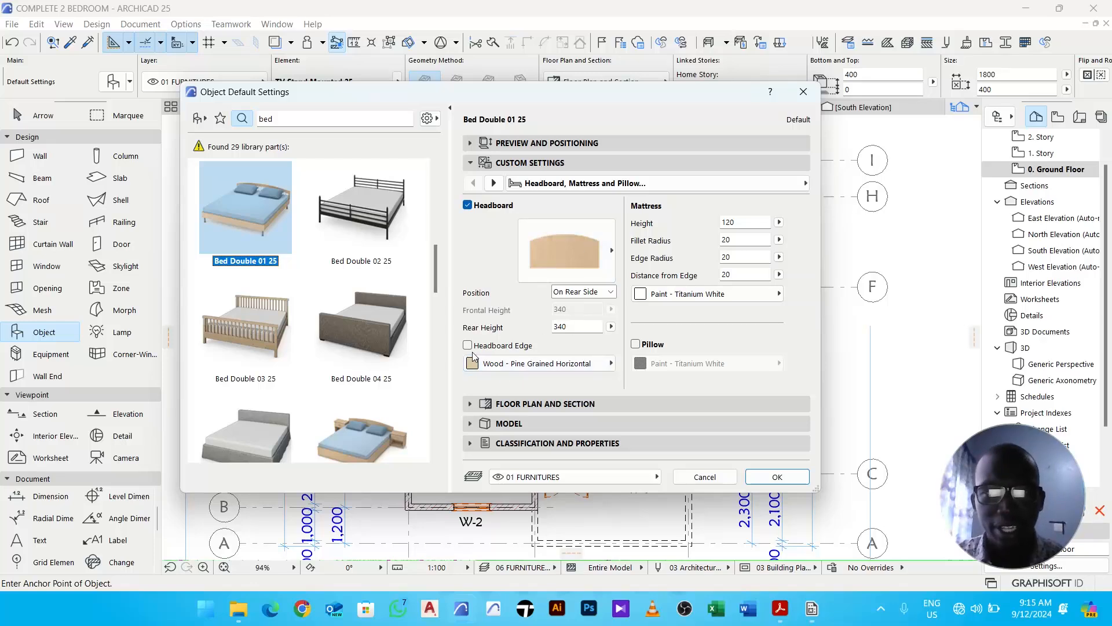
- Enable the Pillow and Headboard Edge options in the bed's custom settings
click(521, 364)
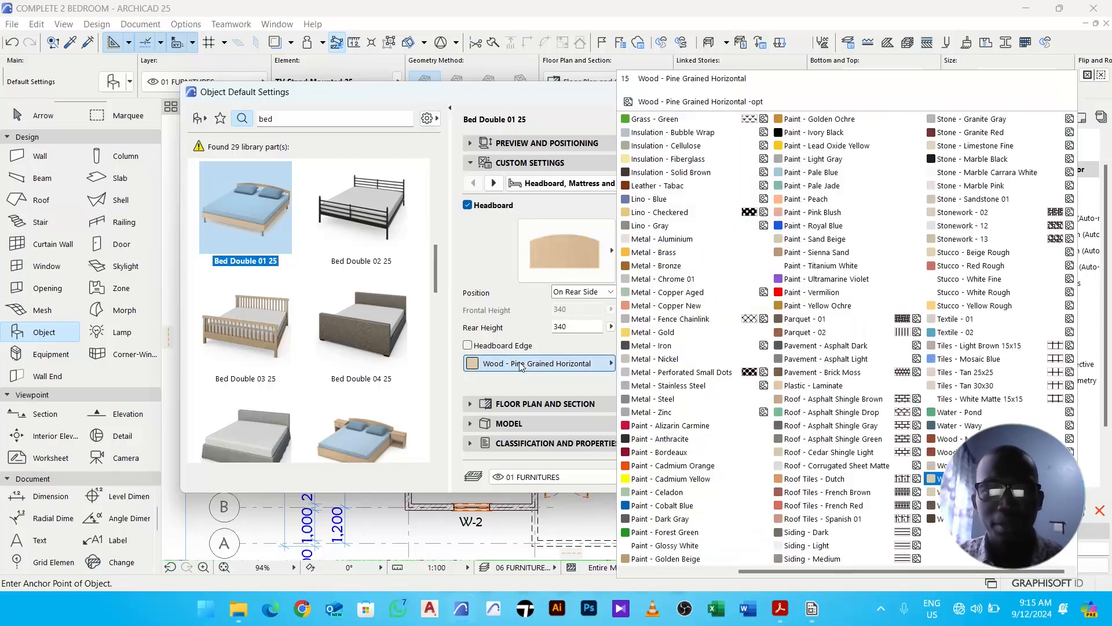
click(519, 364)
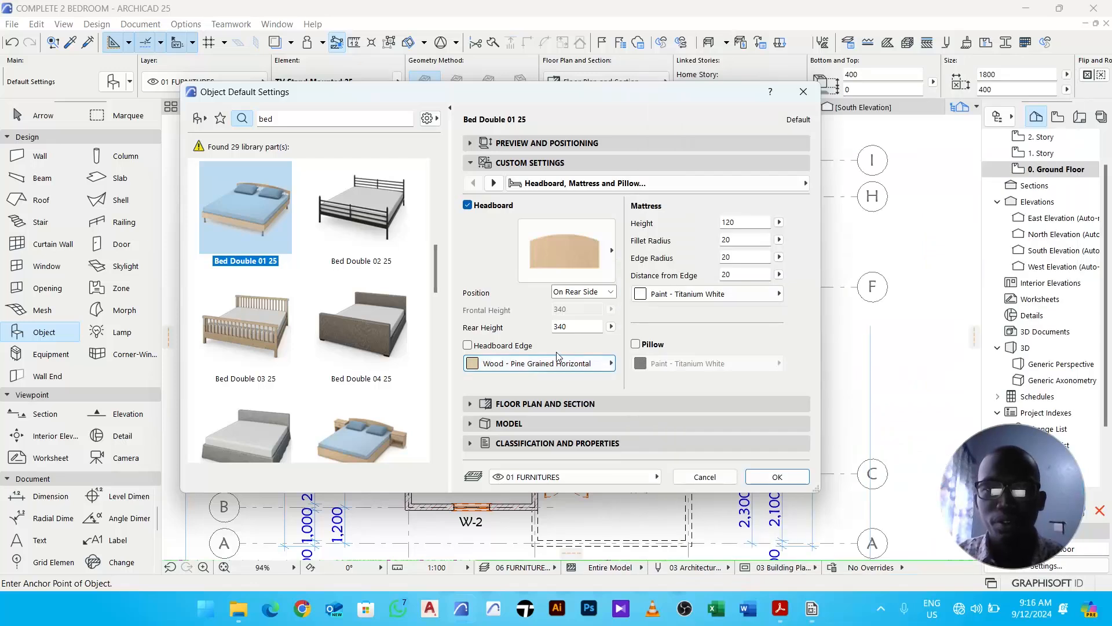
click(636, 345)
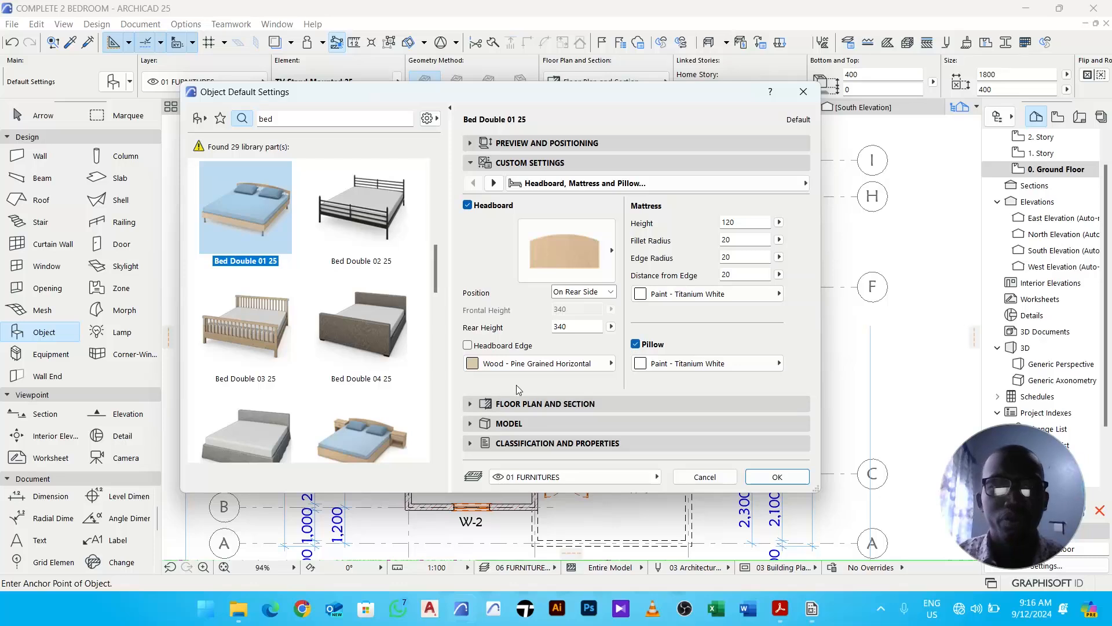
click(502, 349)
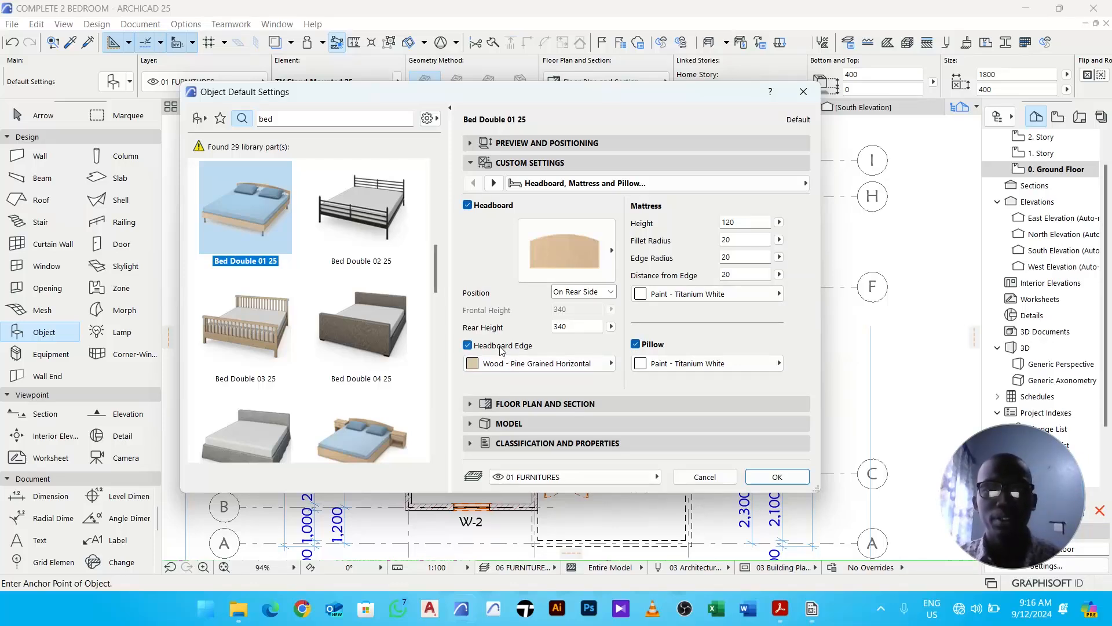
- Set the bed's 2D detail level to Symbolic, choose the first symbol type, and confirm the settings
click(493, 183)
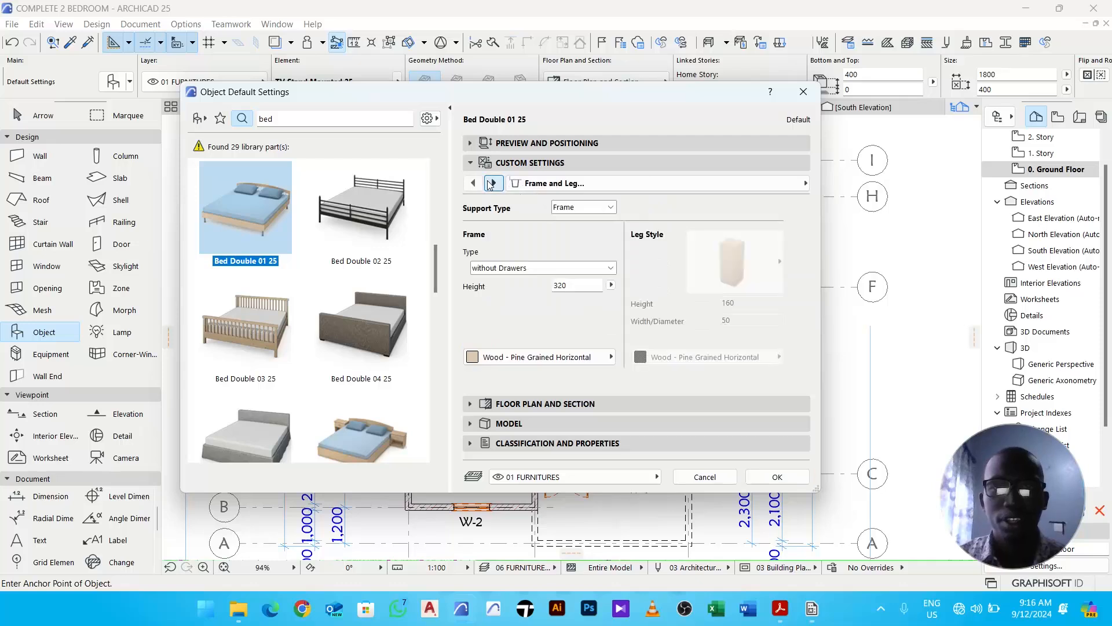
click(491, 183)
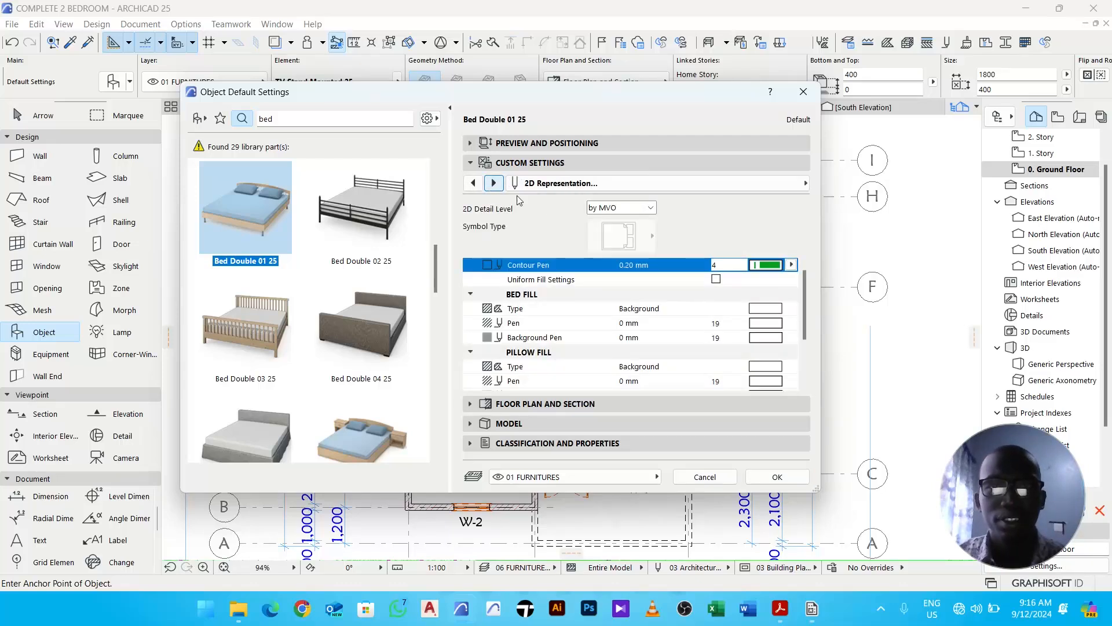
click(618, 209)
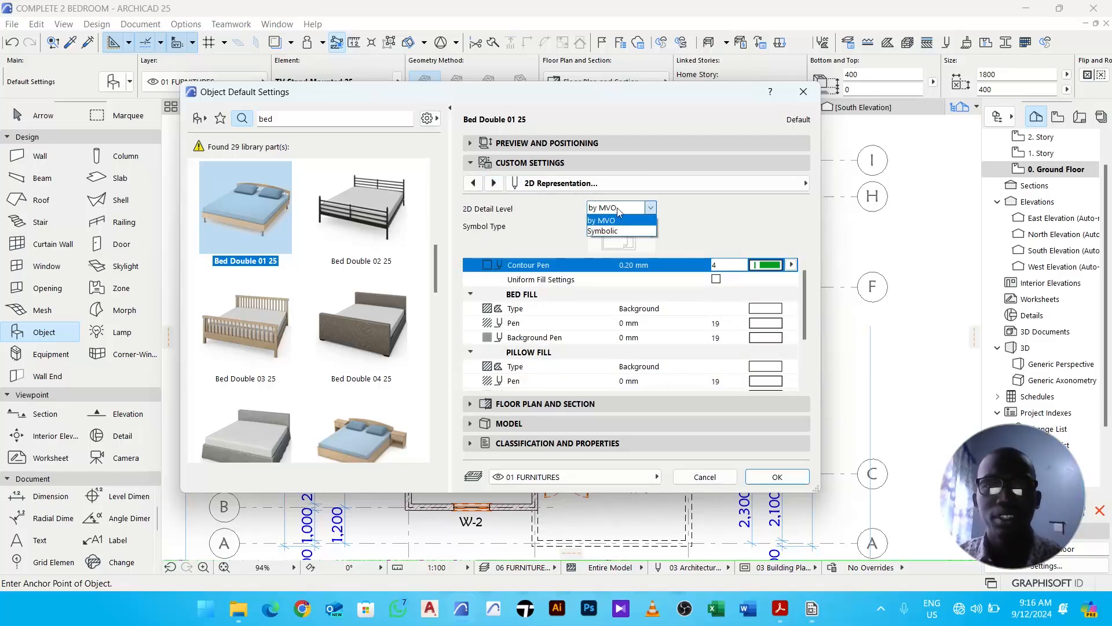
click(617, 233)
click(631, 232)
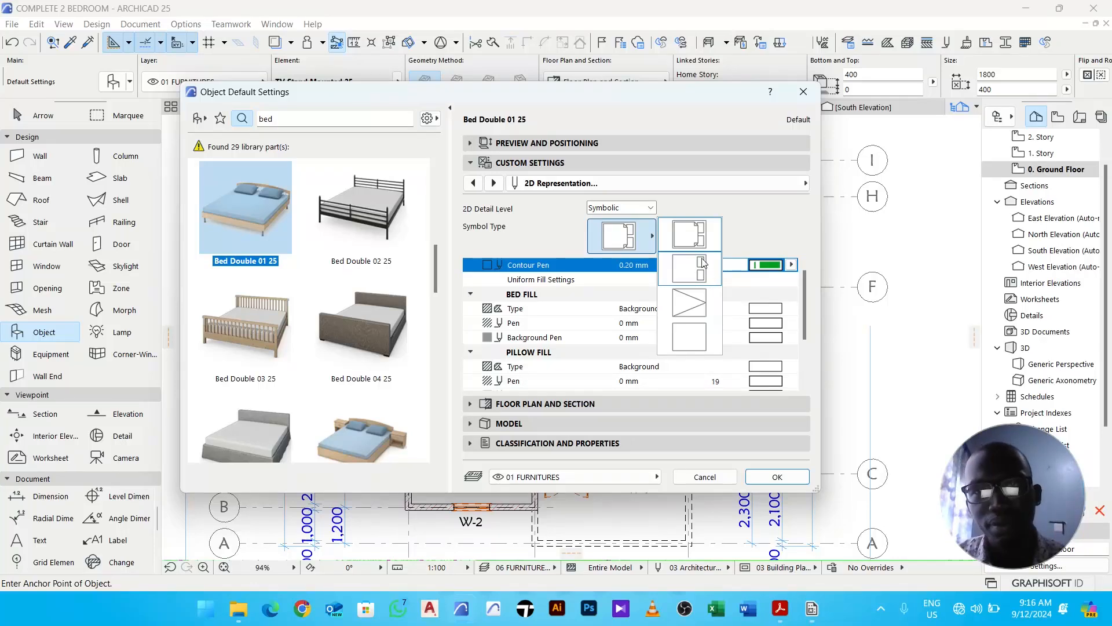
click(704, 232)
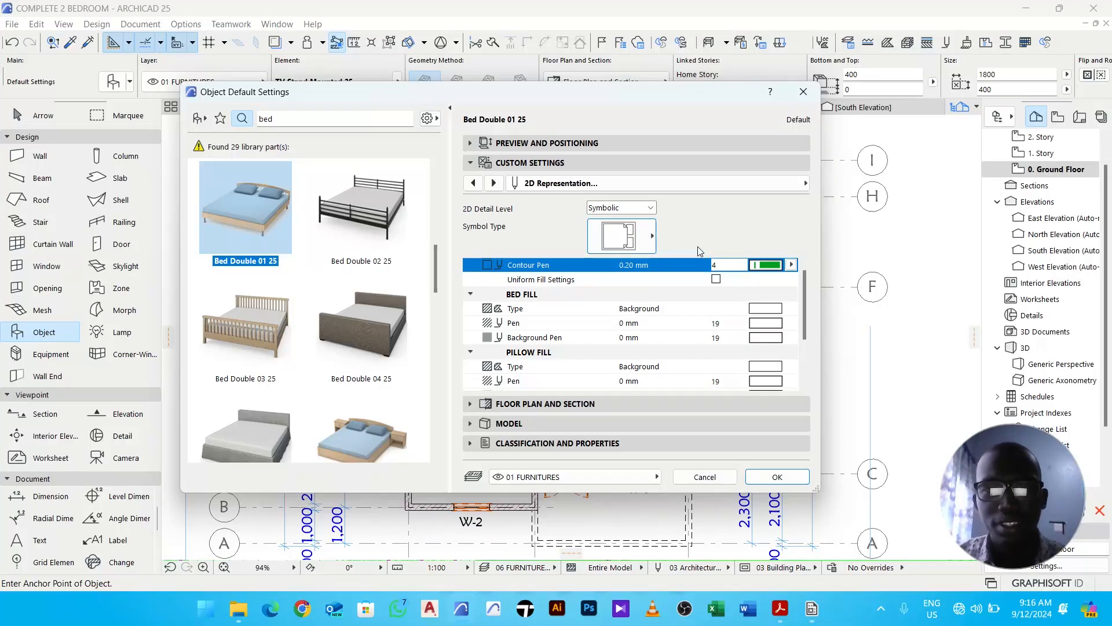
click(789, 476)
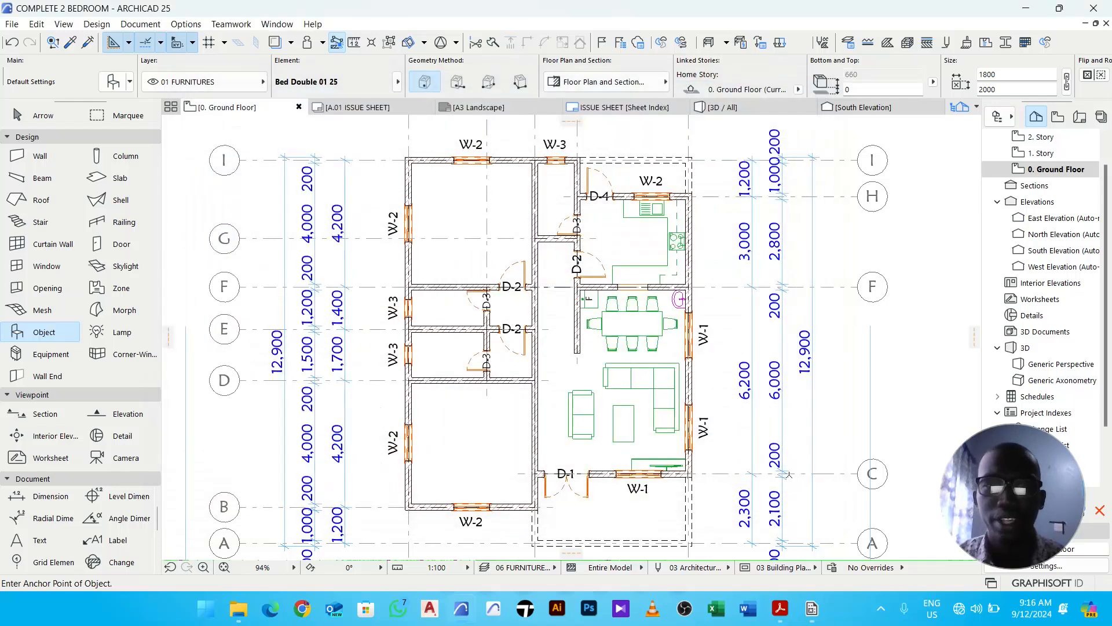
- Place the double bed near the top of the upper-left bedroom
click(447, 201)
middle_drag(448, 201, 441, 242)
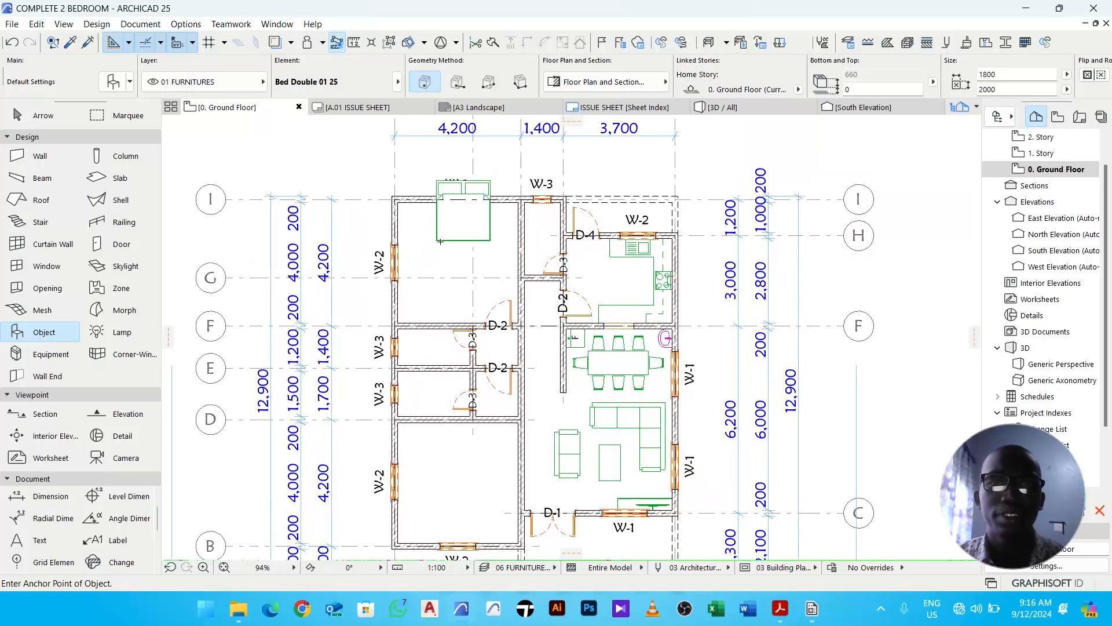
key(Escape)
- Select the bed and move it into the bedroom's corner against the top and left walls
click(453, 239)
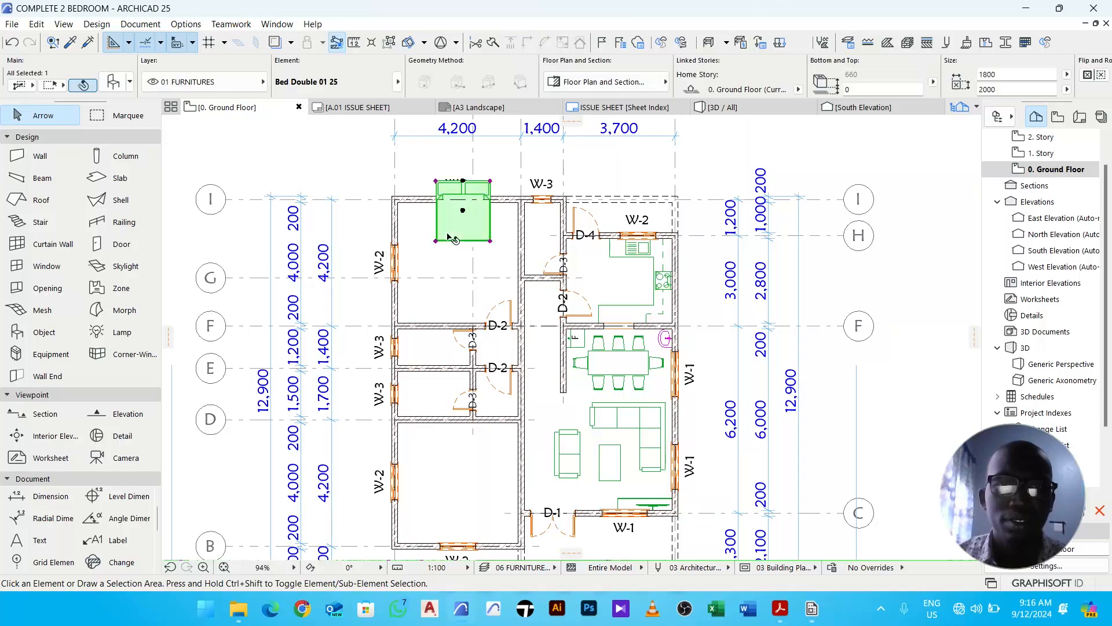
middle_drag(441, 268, 454, 282)
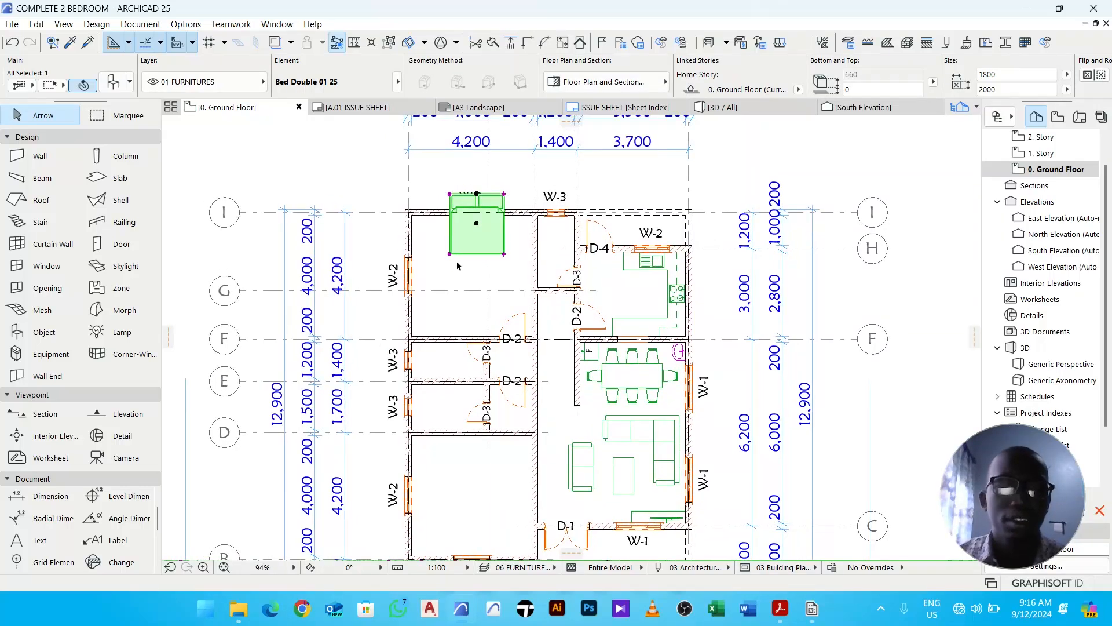
key(ctrl+d)
click(464, 232)
scroll(437, 257, up, 3)
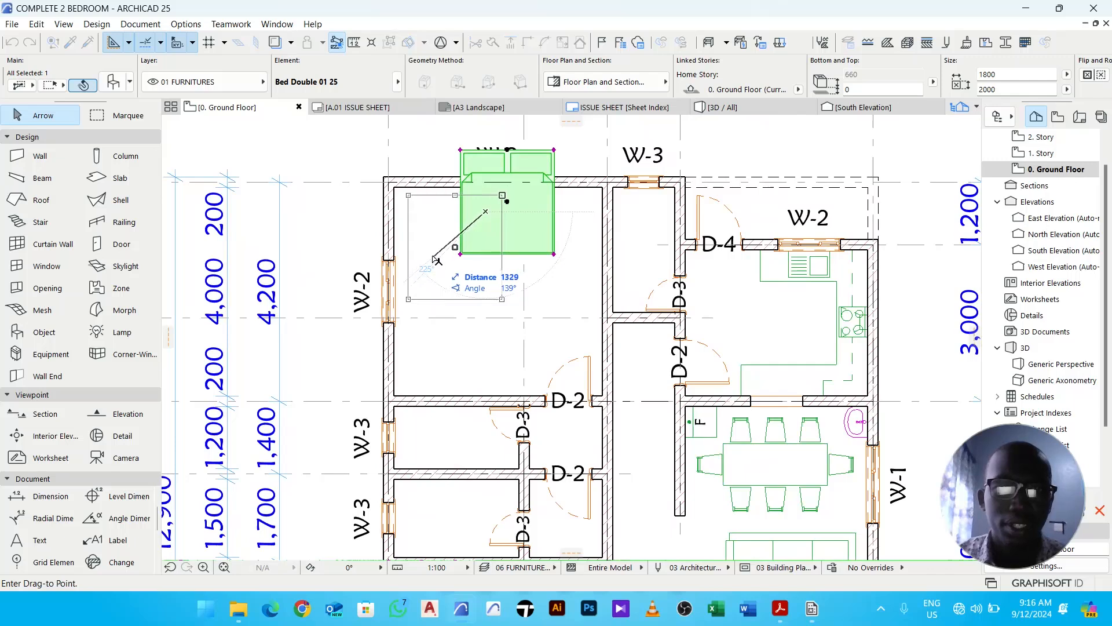
scroll(435, 256, up, 3)
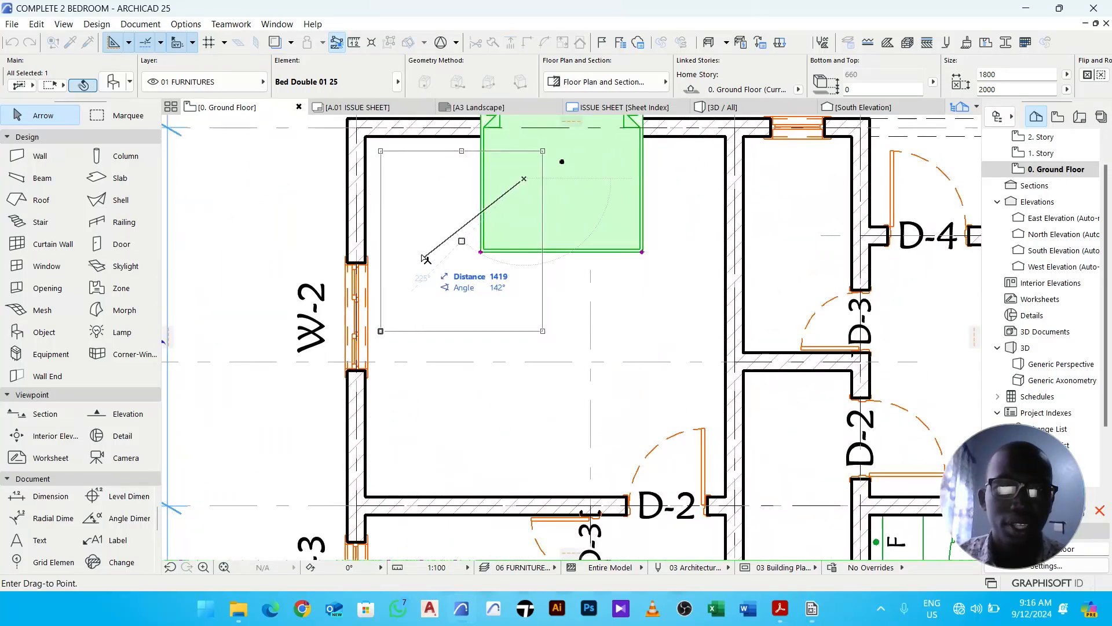
click(429, 260)
click(567, 259)
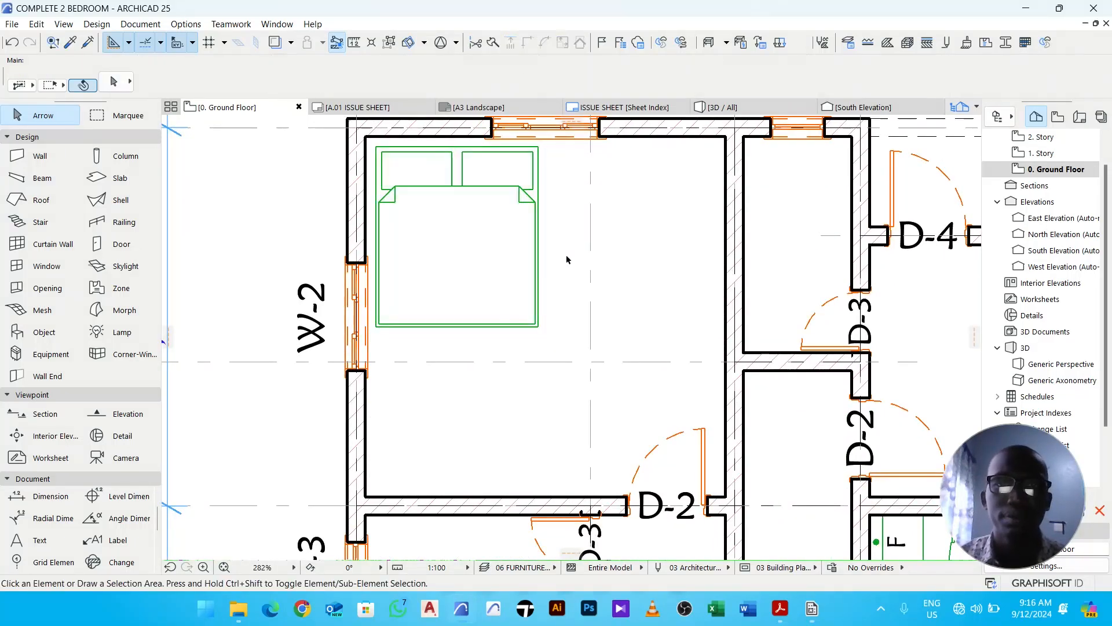
- Pick up the settings of the bedroom's lower wall for a new wall and set its thickness to 100
scroll(567, 259, down, 5)
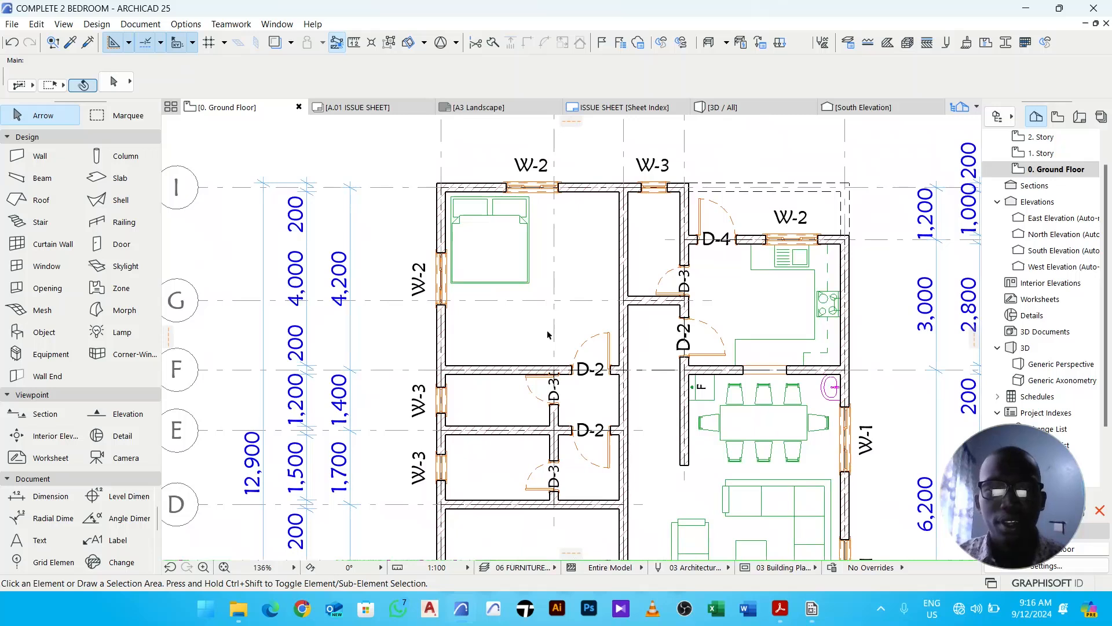
middle_drag(548, 334, 534, 314)
scroll(528, 285, up, 5)
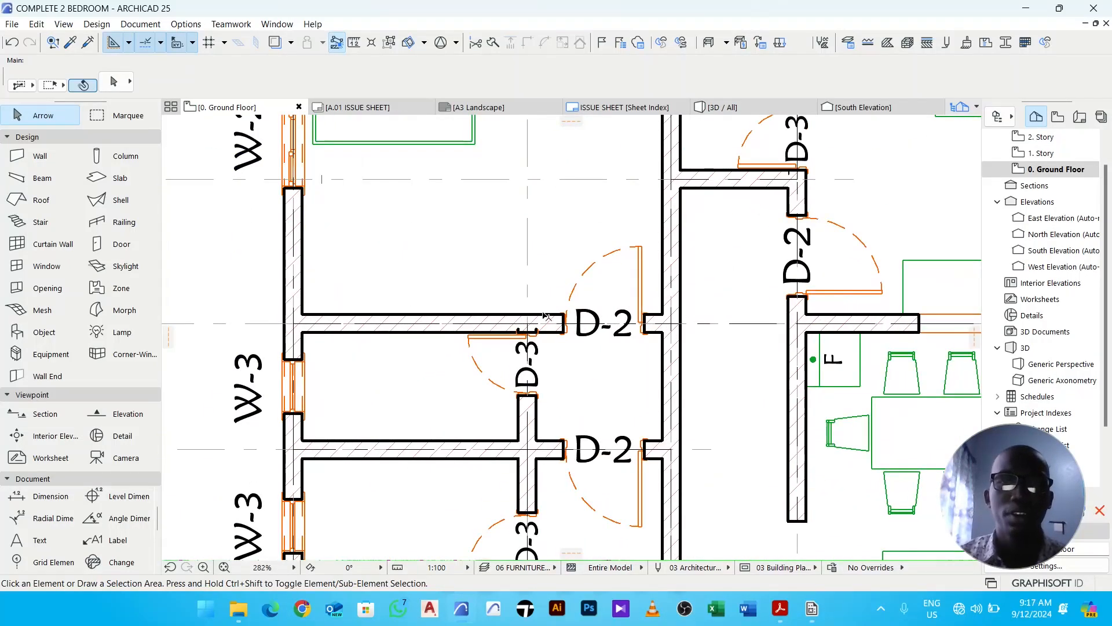
scroll(540, 308, down, 3)
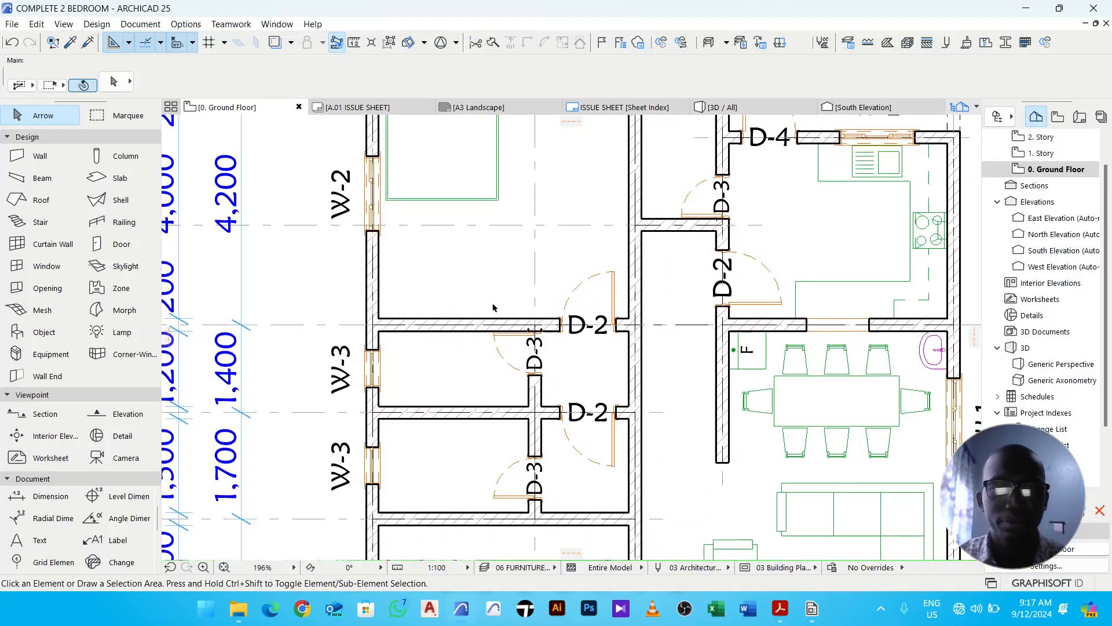
scroll(488, 317, up, 2)
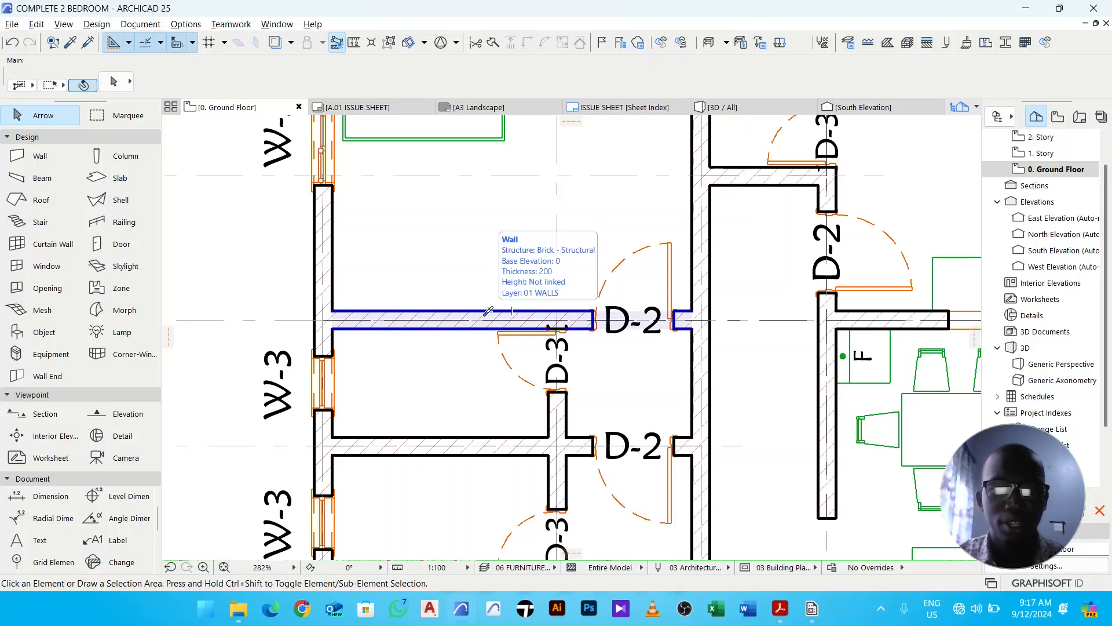
alt+click(488, 311)
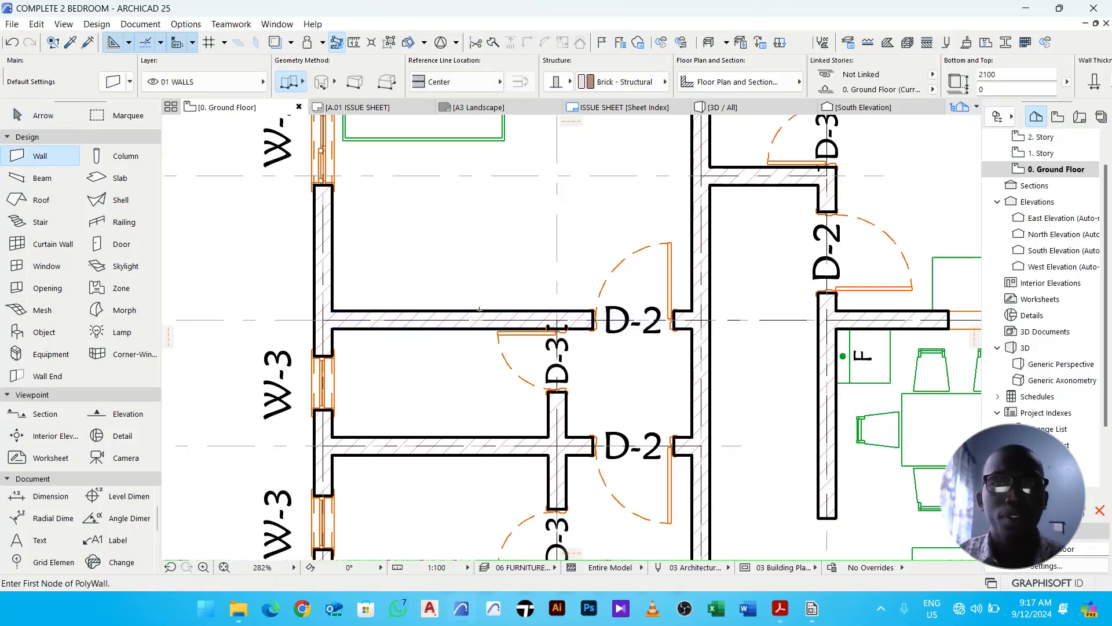
scroll(895, 87, down, 4)
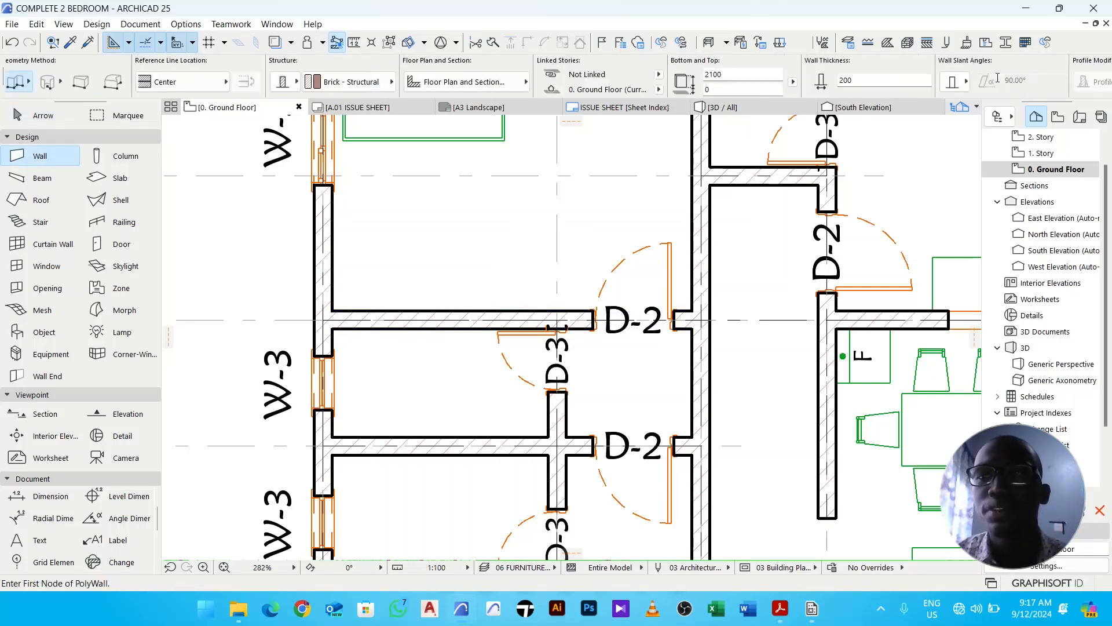
double_click(871, 85)
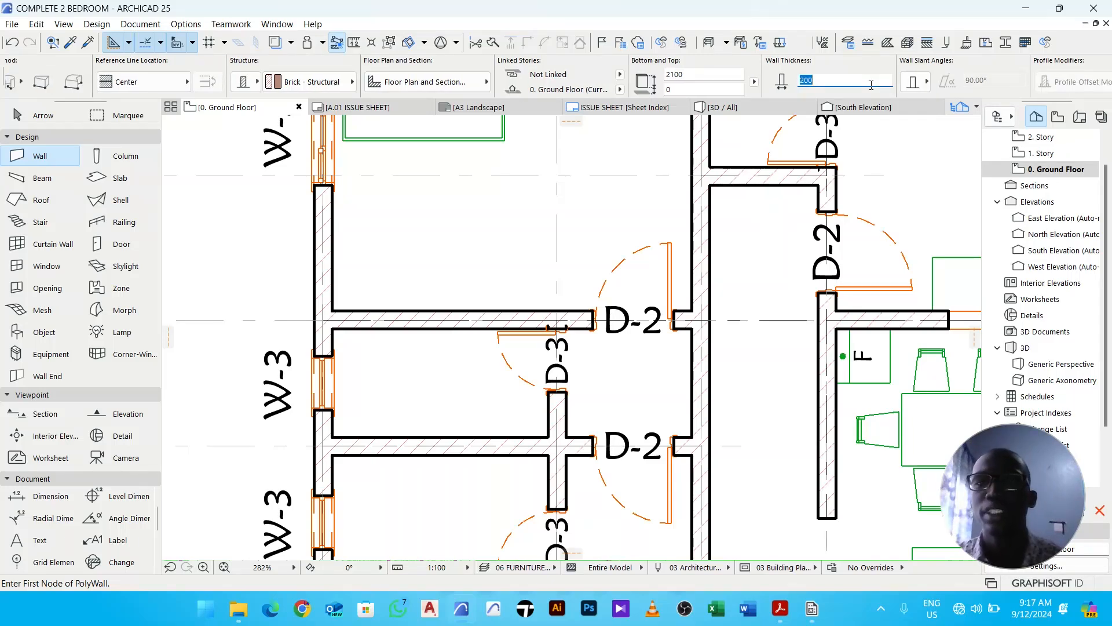
text(10)
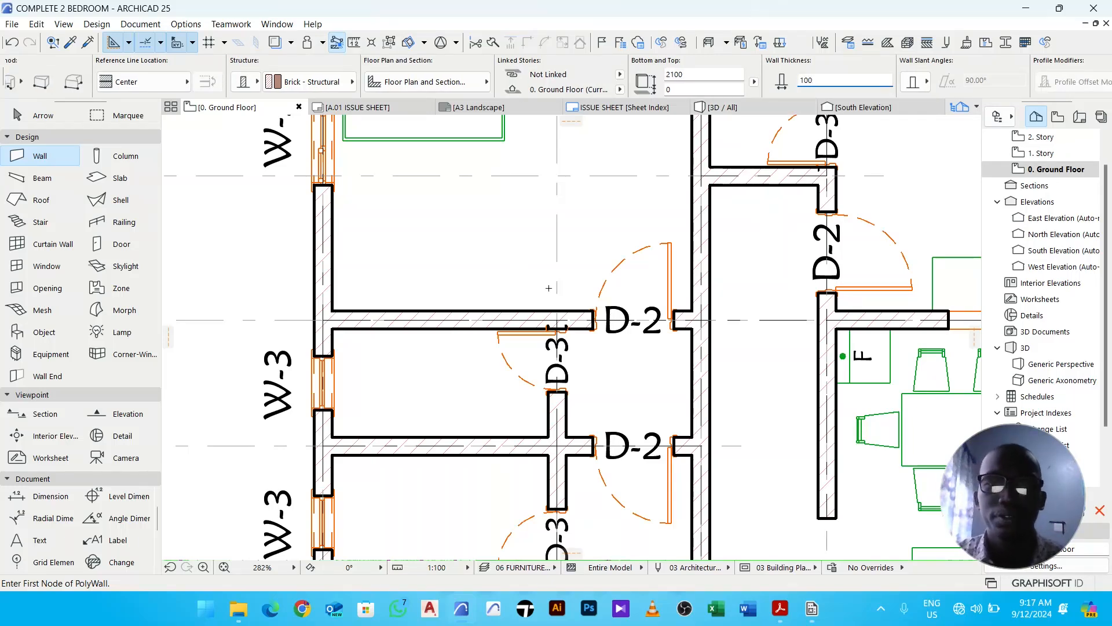
- Draw a 700 mm wall upward from the bedroom's lower wall beside the door
click(558, 319)
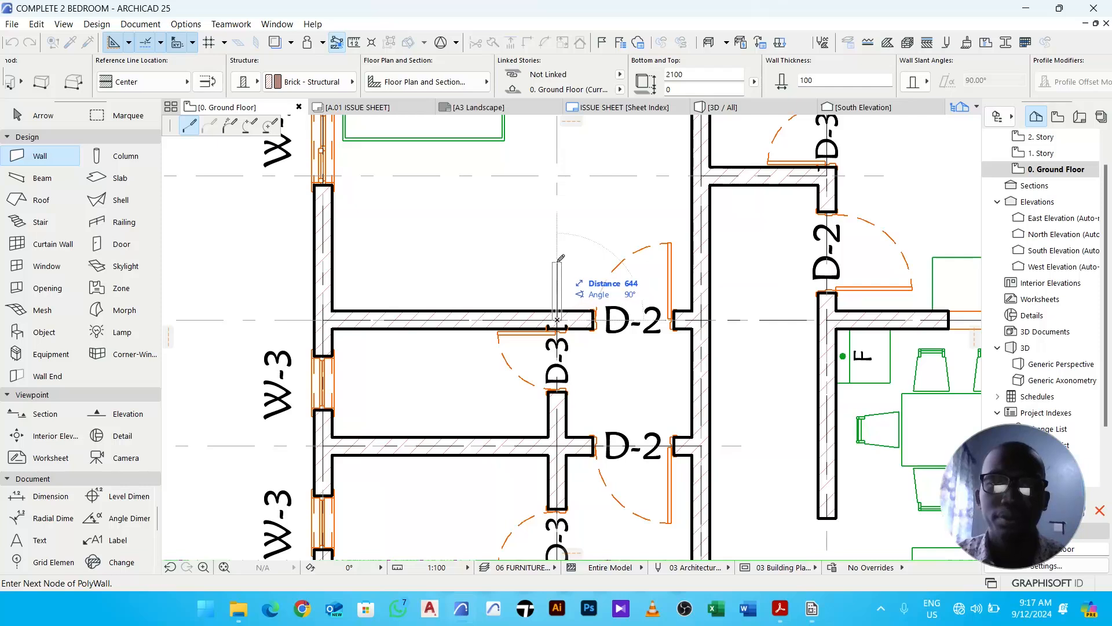
text(7)
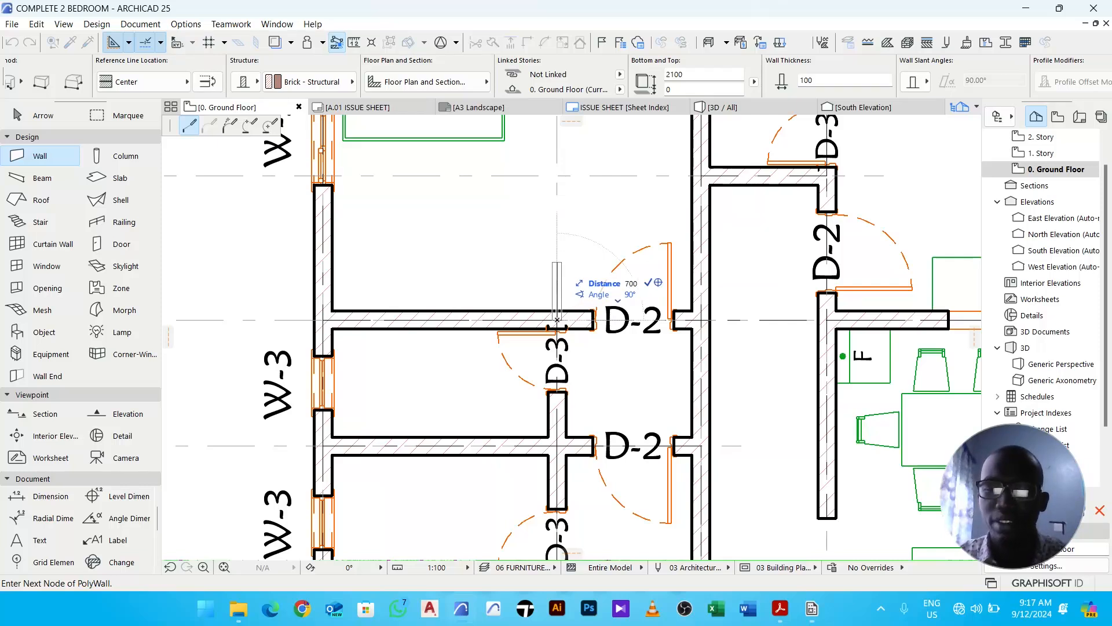
text(00)
key(Return)
click(558, 254)
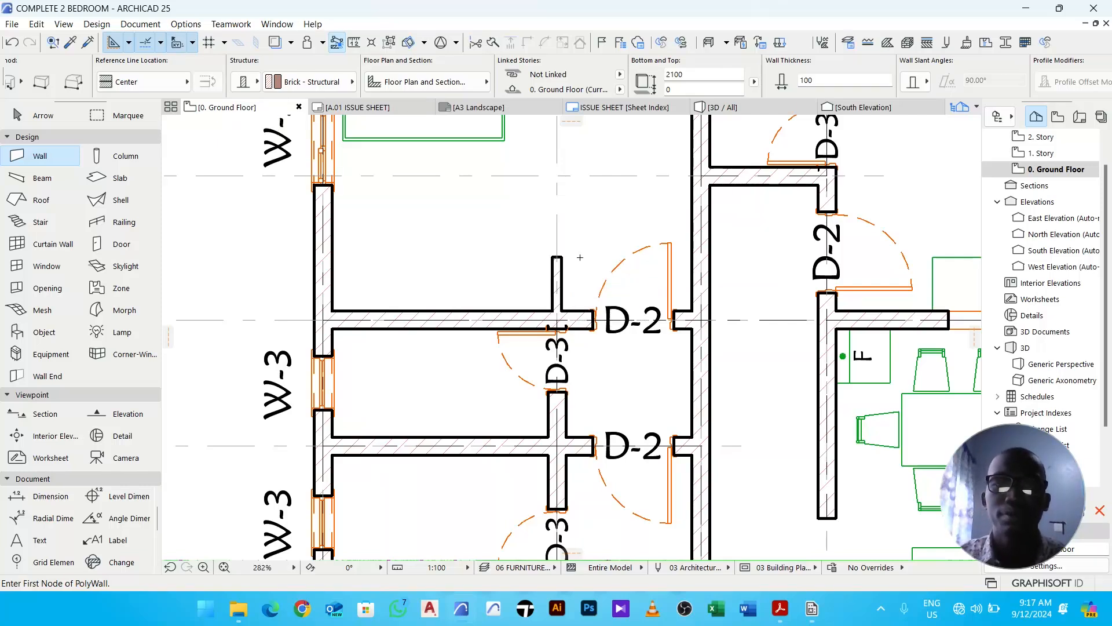
key(Escape)
- Measure the length of the new short wall
scroll(551, 300, up, 3)
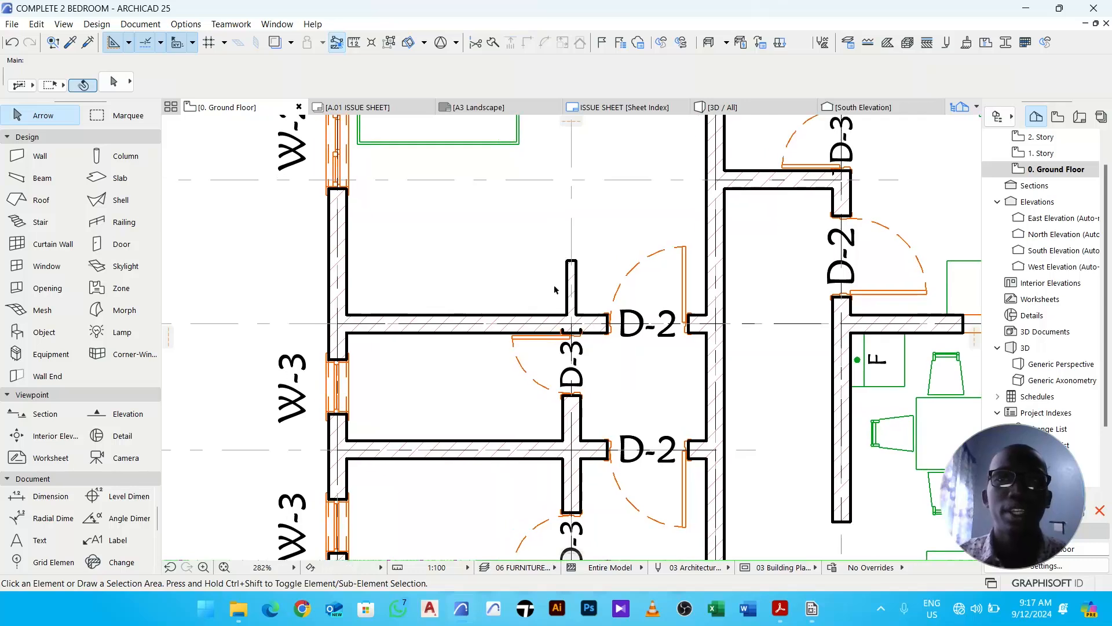
key(m)
click(570, 318)
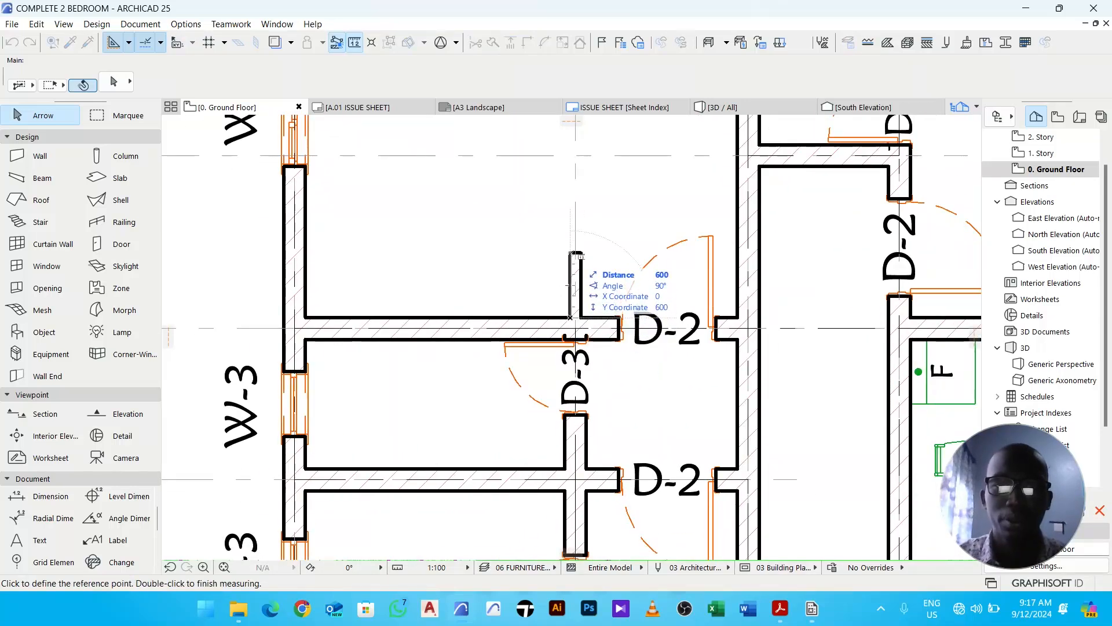
key(Escape)
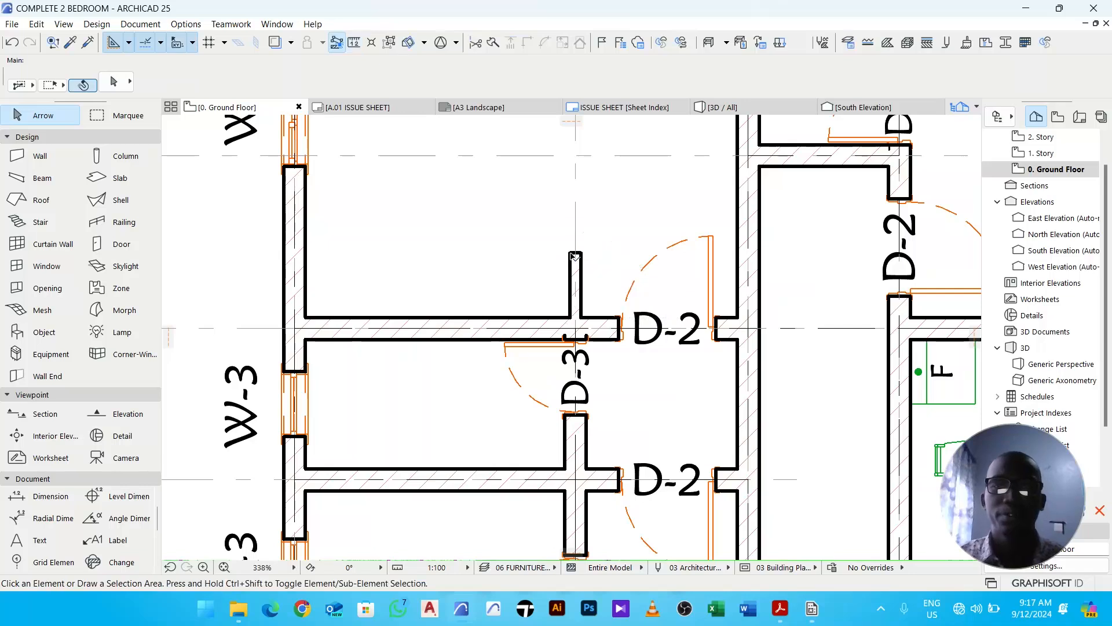
- Start placing an object and pick Wardrobe 01 25 from the library by searching for war
scroll(559, 260, down, 4)
middle_drag(548, 265, 552, 291)
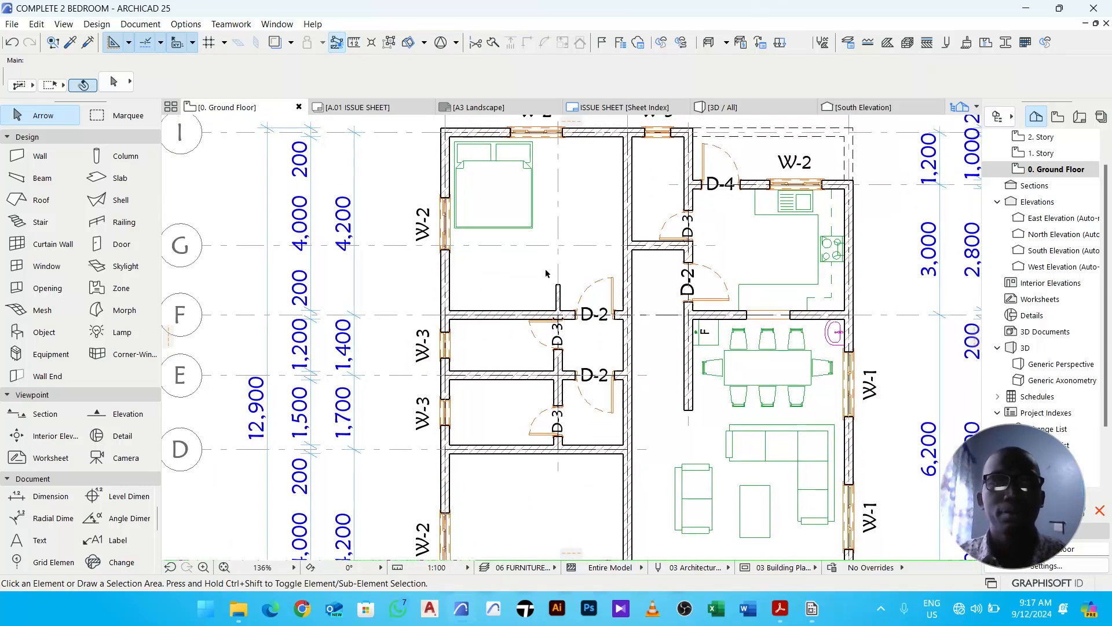
click(46, 332)
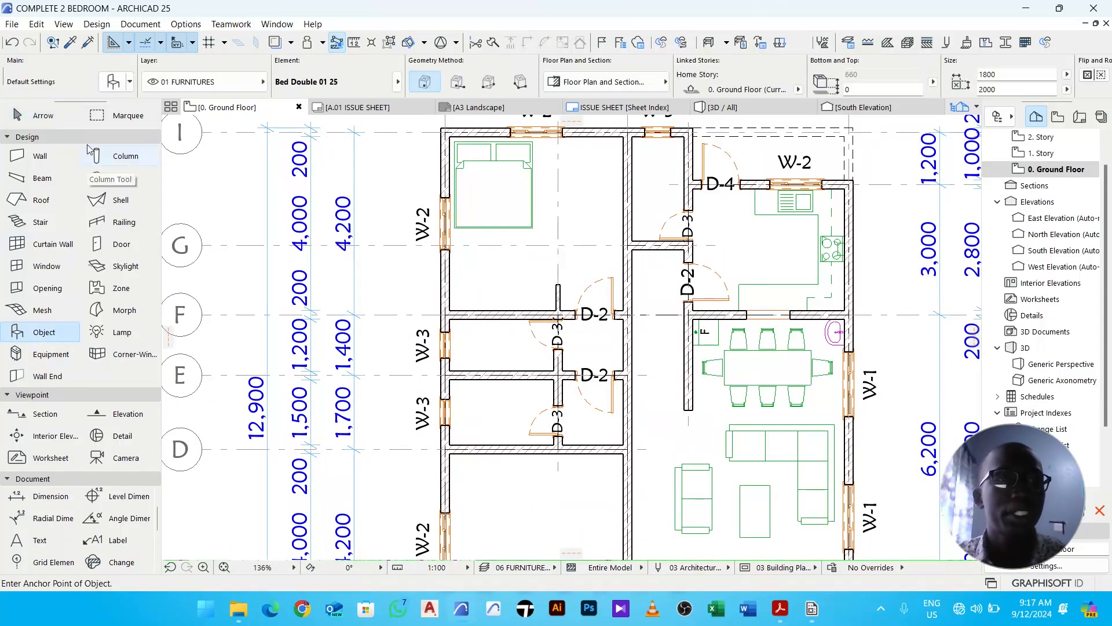
key(ctrl+t)
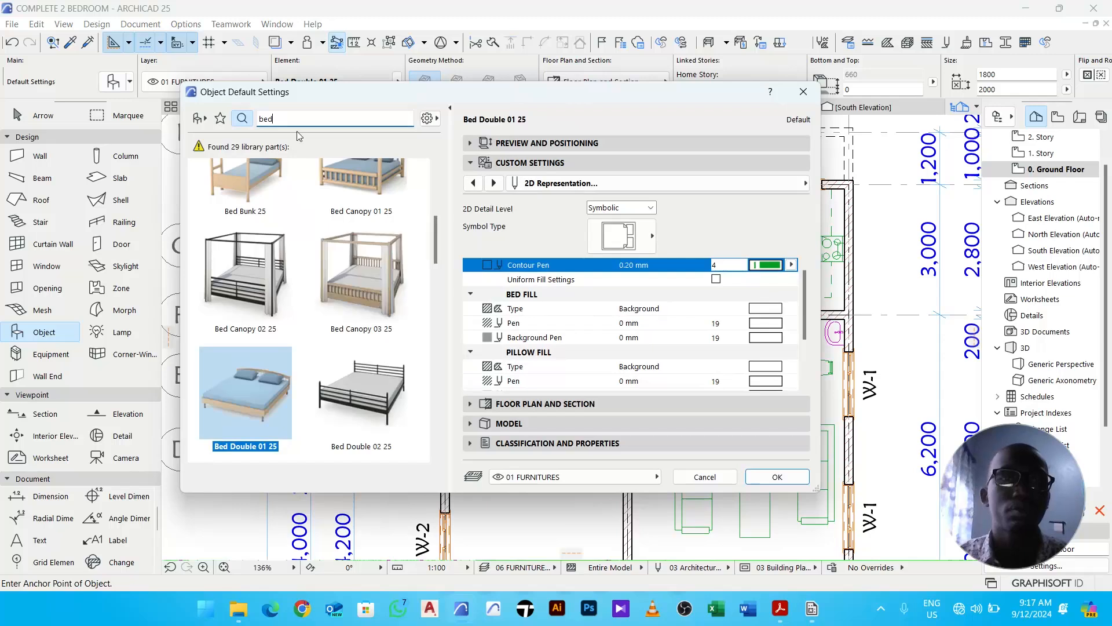
text(war)
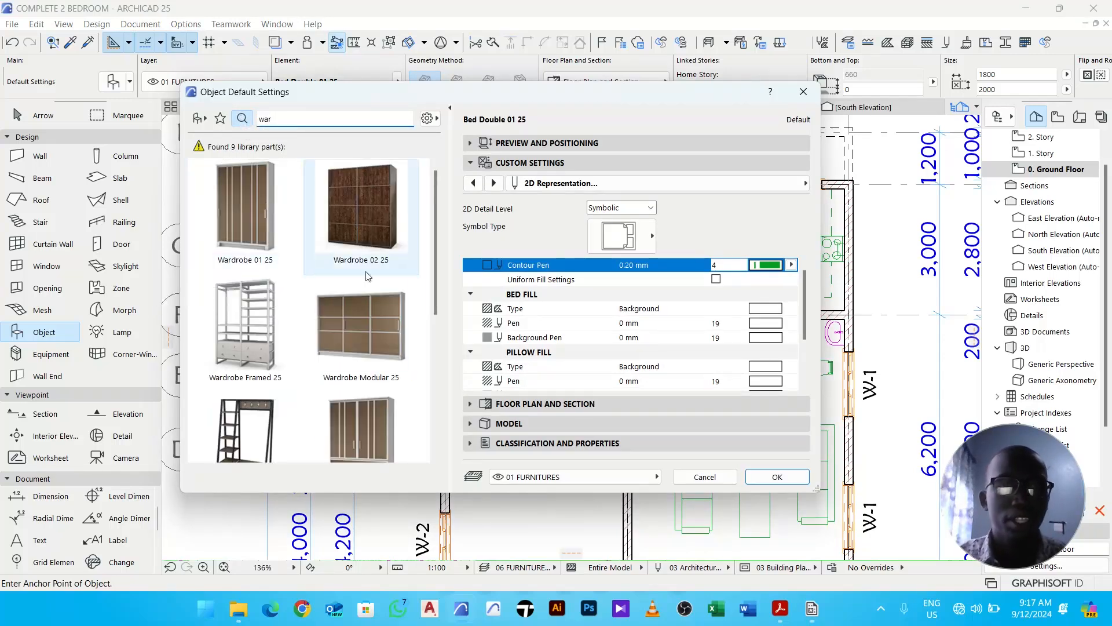
scroll(388, 337, down, 1)
scroll(387, 336, down, 1)
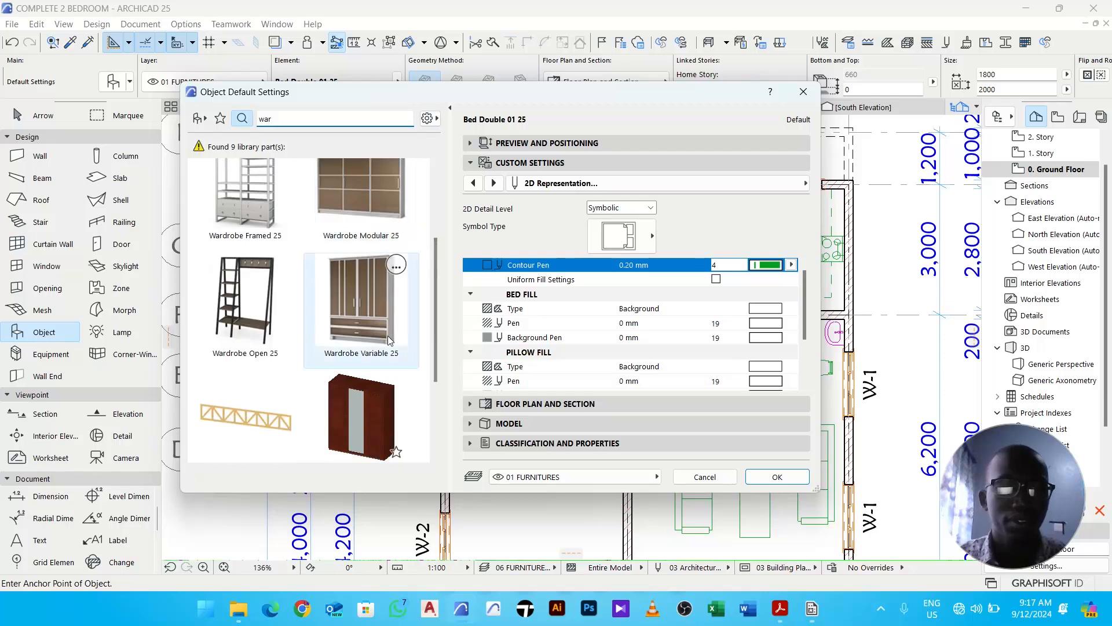
scroll(387, 335, up, 2)
click(253, 207)
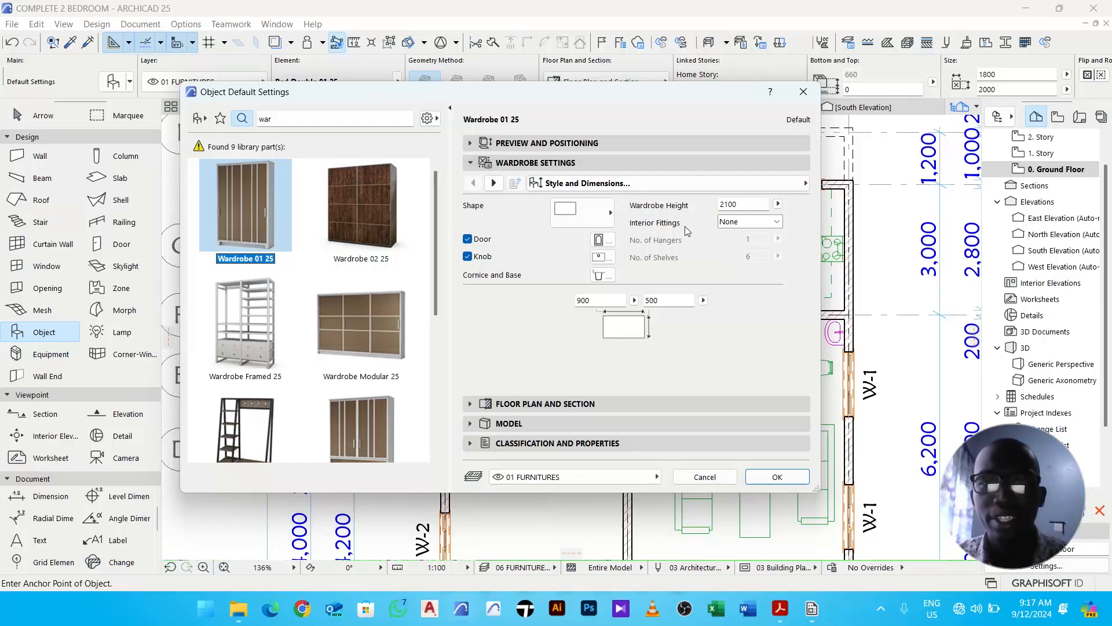
- Set the wardrobe's interior fittings to Hanger, its depth to 600 and its width to 1250
click(736, 224)
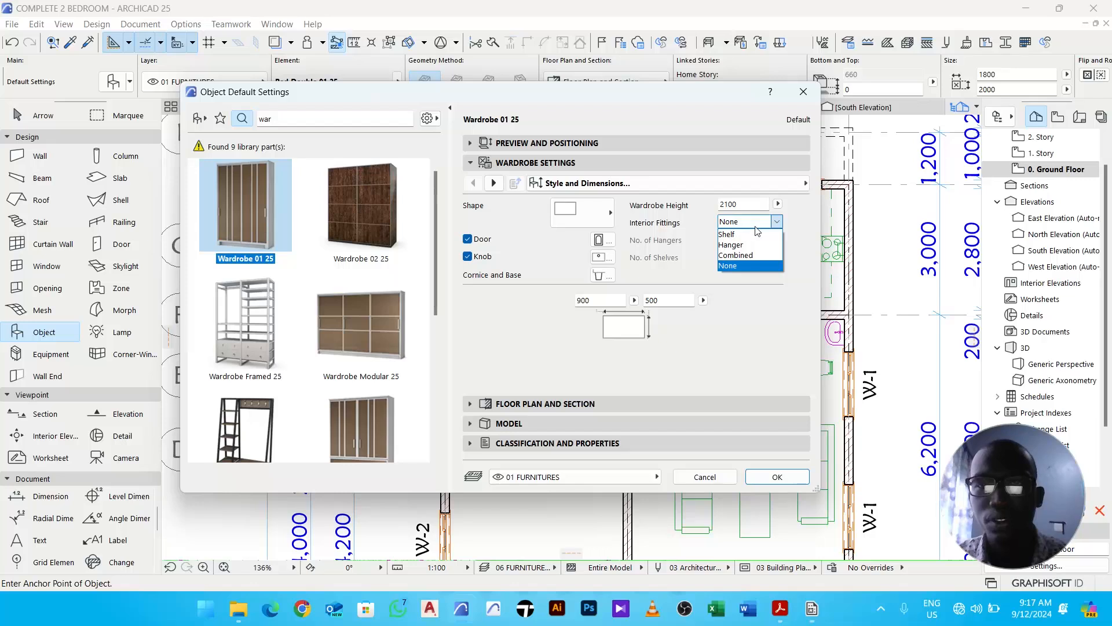
click(757, 246)
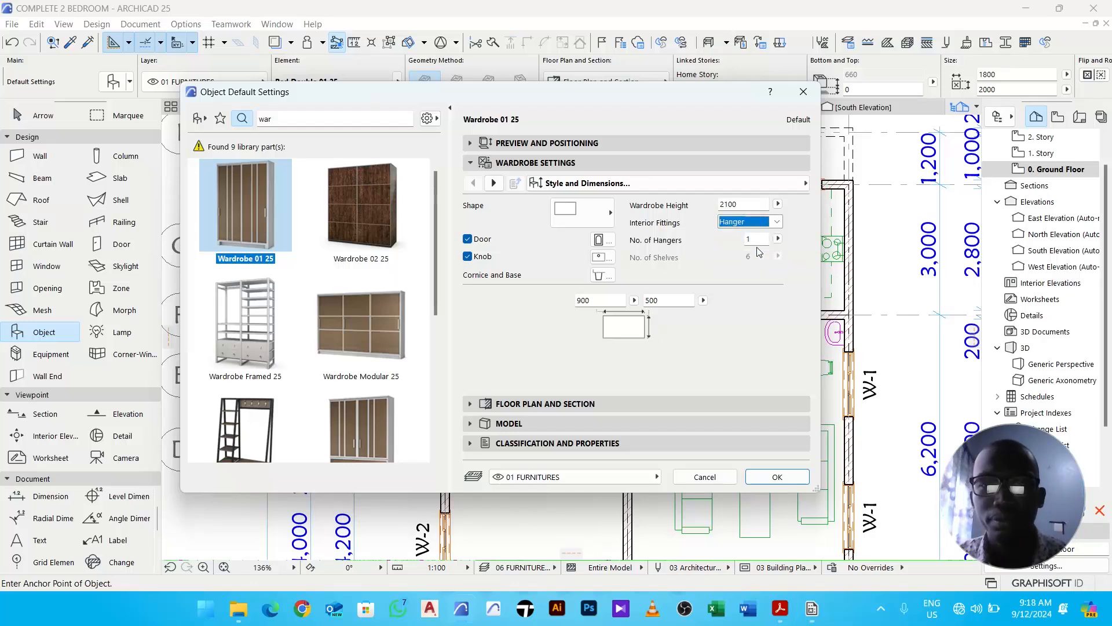
double_click(673, 299)
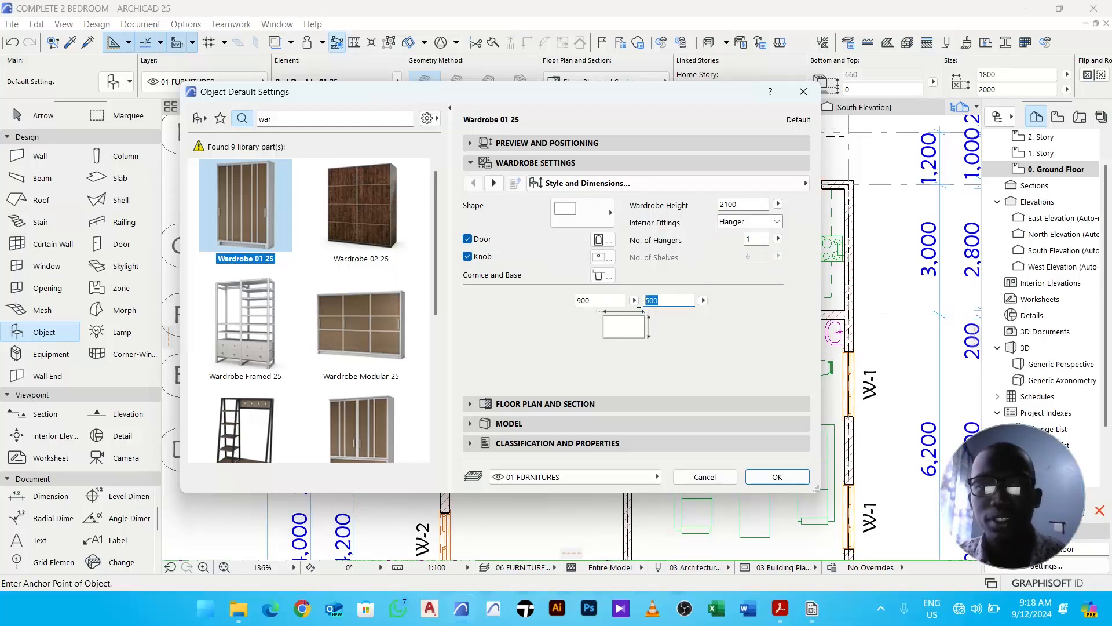
text(600)
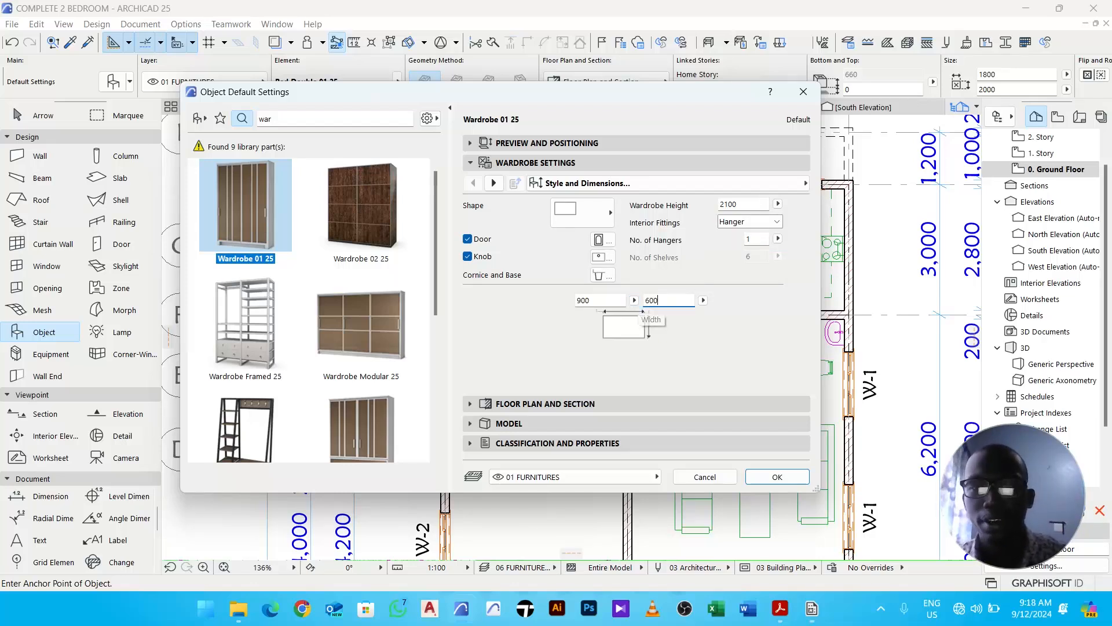
double_click(619, 301)
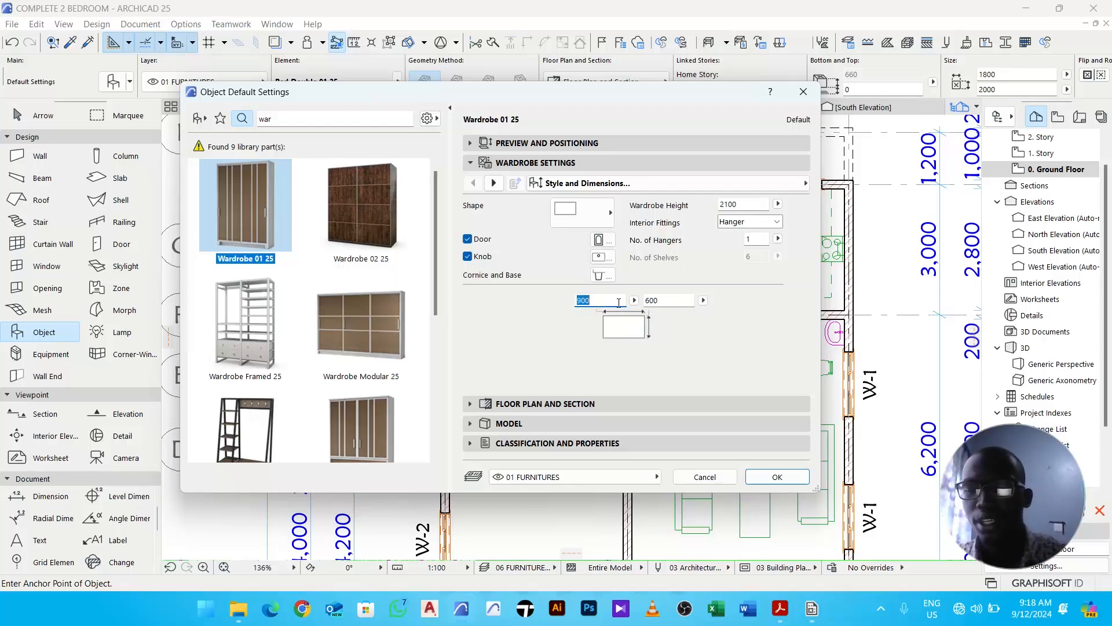
text(1250)
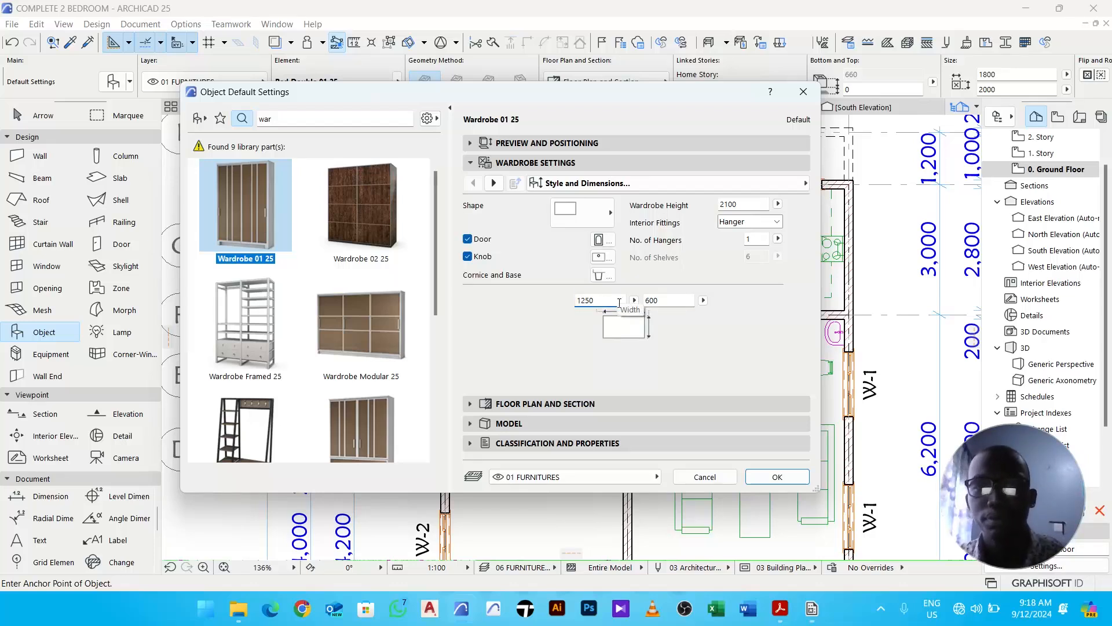
key(Return)
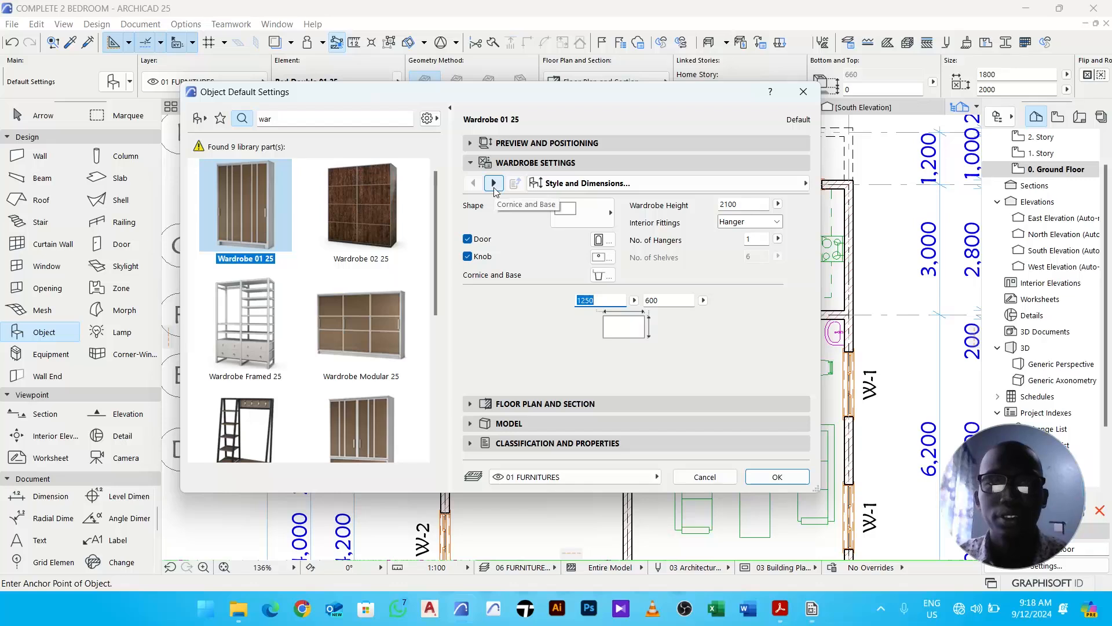
- Set the wardrobe's 2D detail level to Symbolic with a plain symbol, show the hanger in 2D, and confirm
click(494, 183)
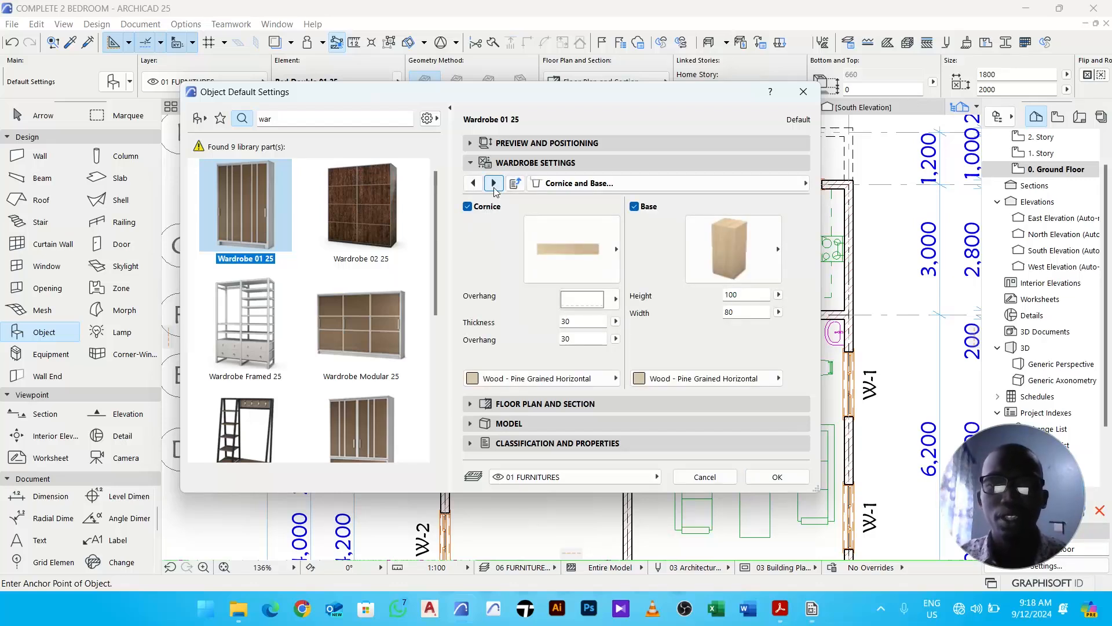
click(494, 183)
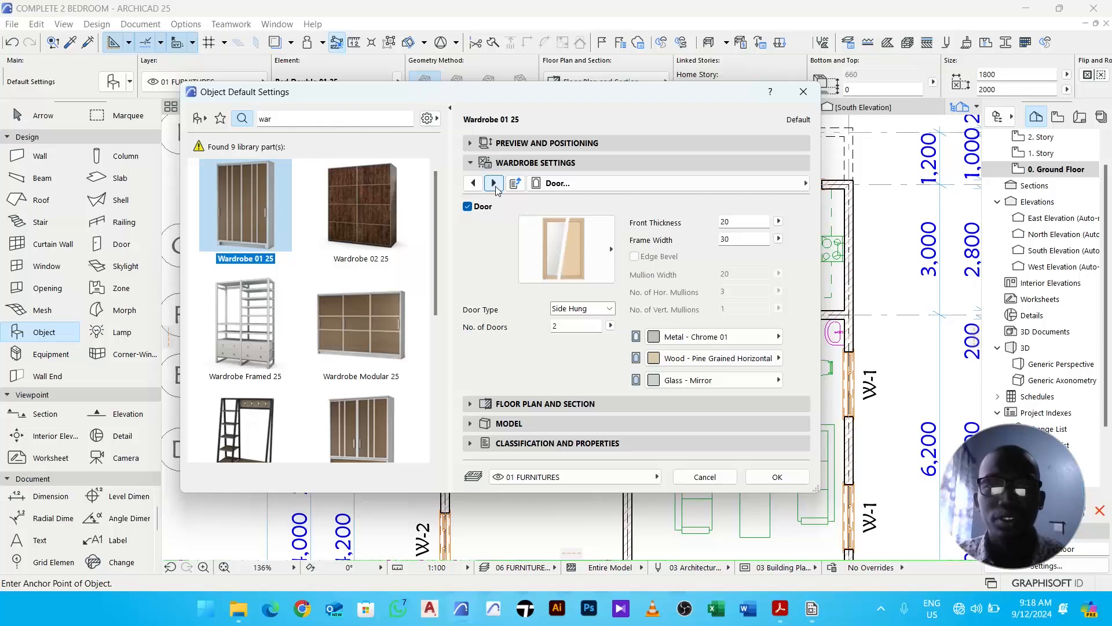
click(494, 183)
click(494, 183)
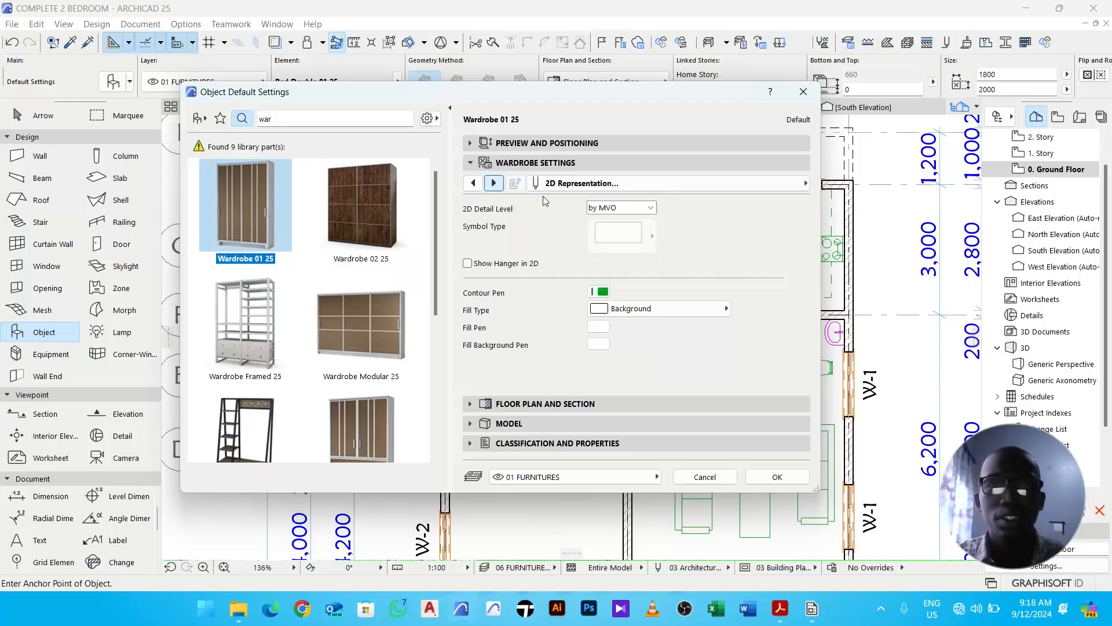
click(617, 208)
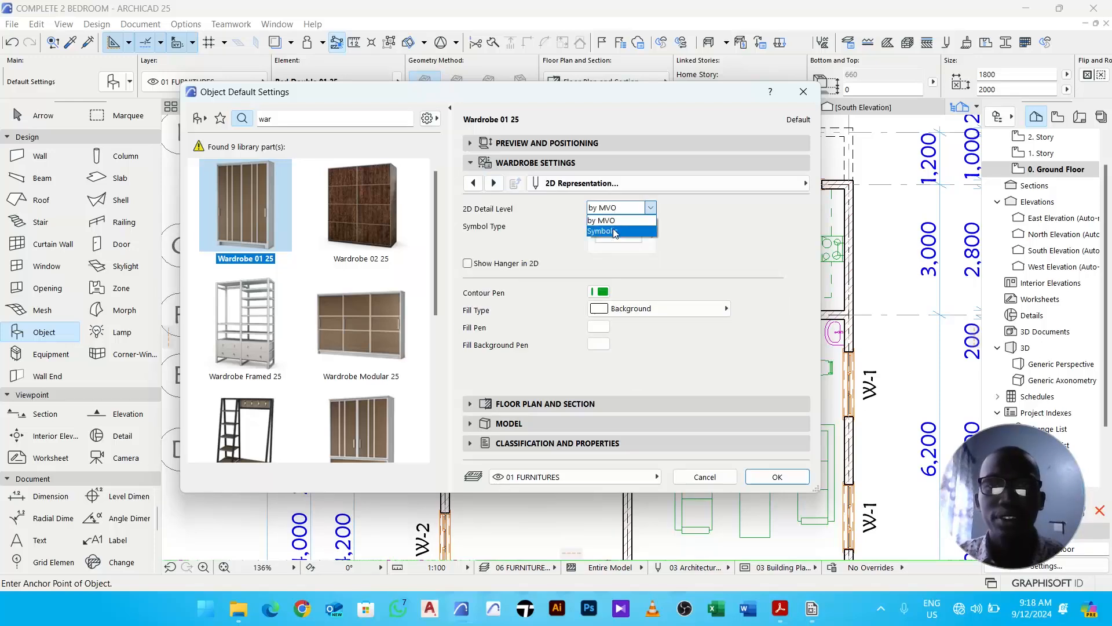
click(616, 234)
click(616, 235)
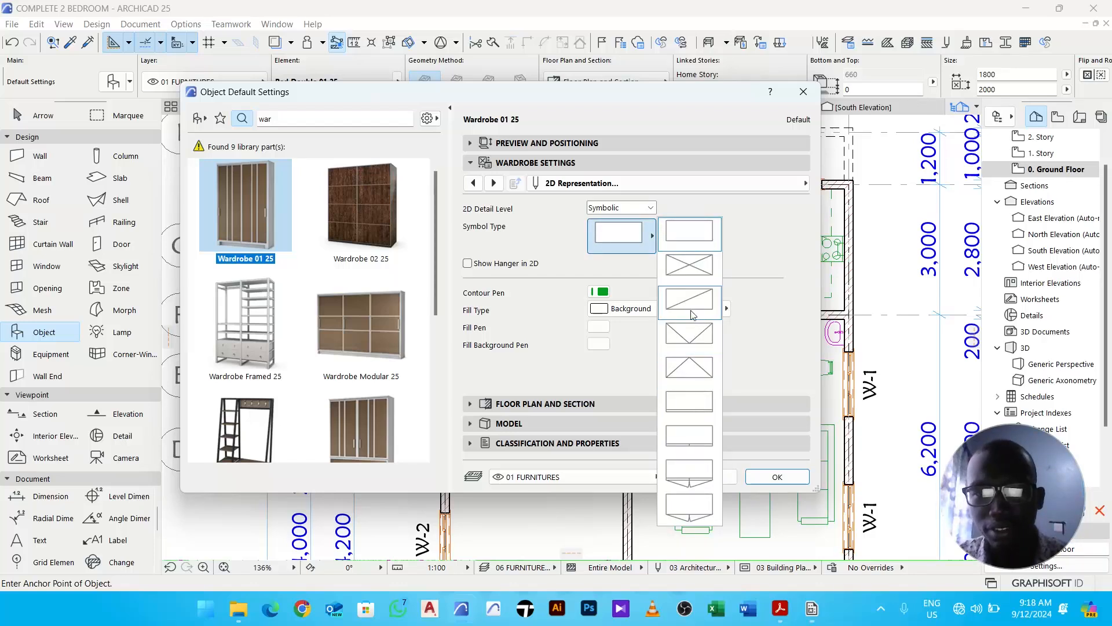
click(702, 242)
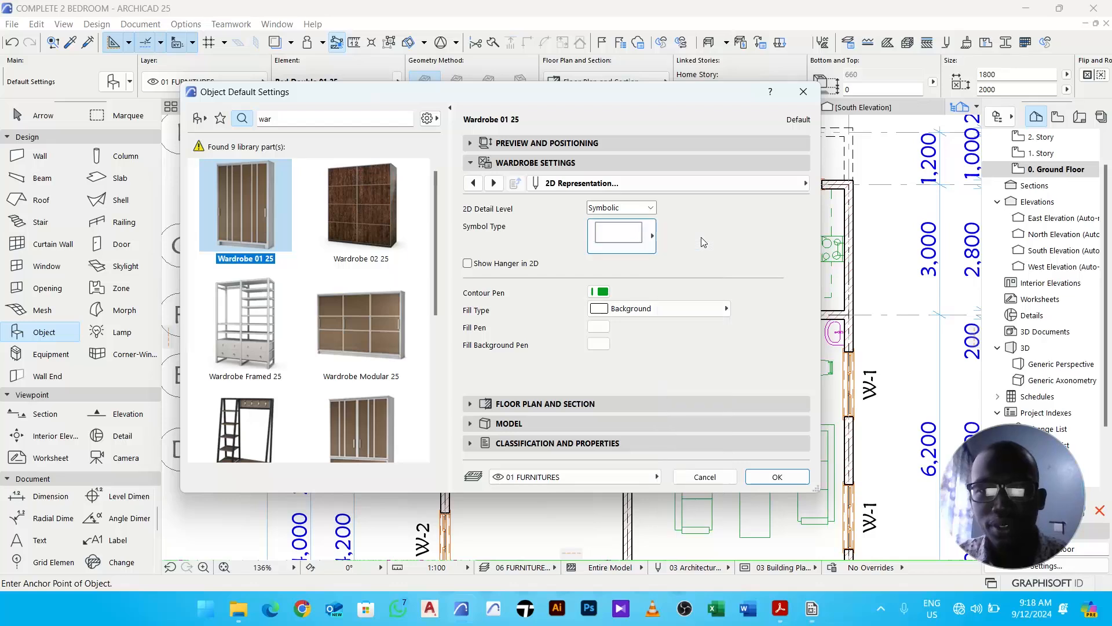
click(468, 264)
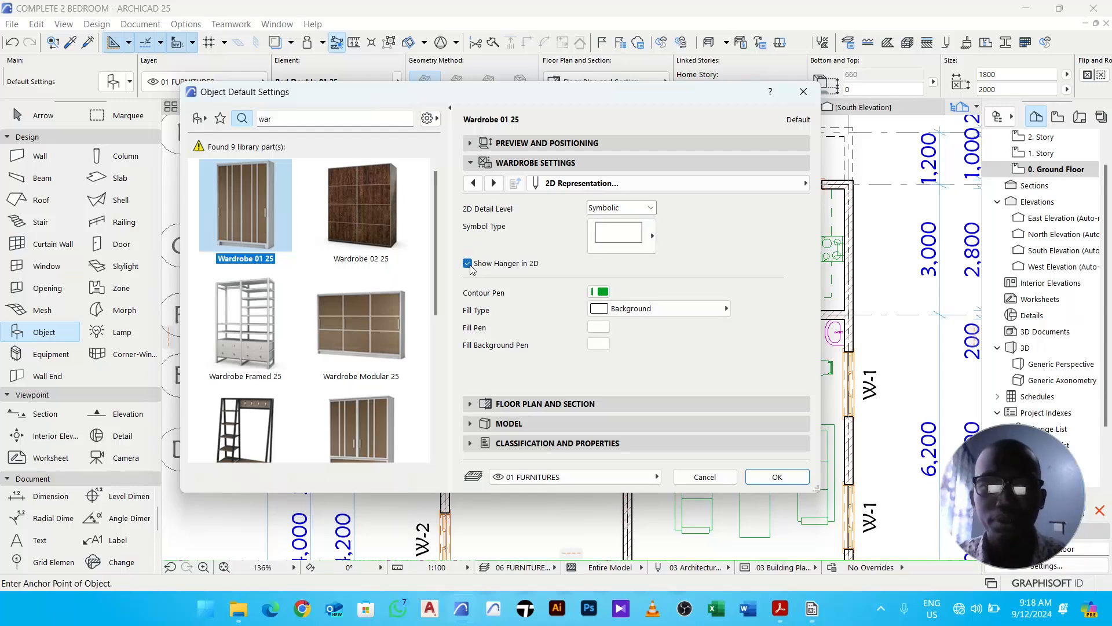
click(778, 477)
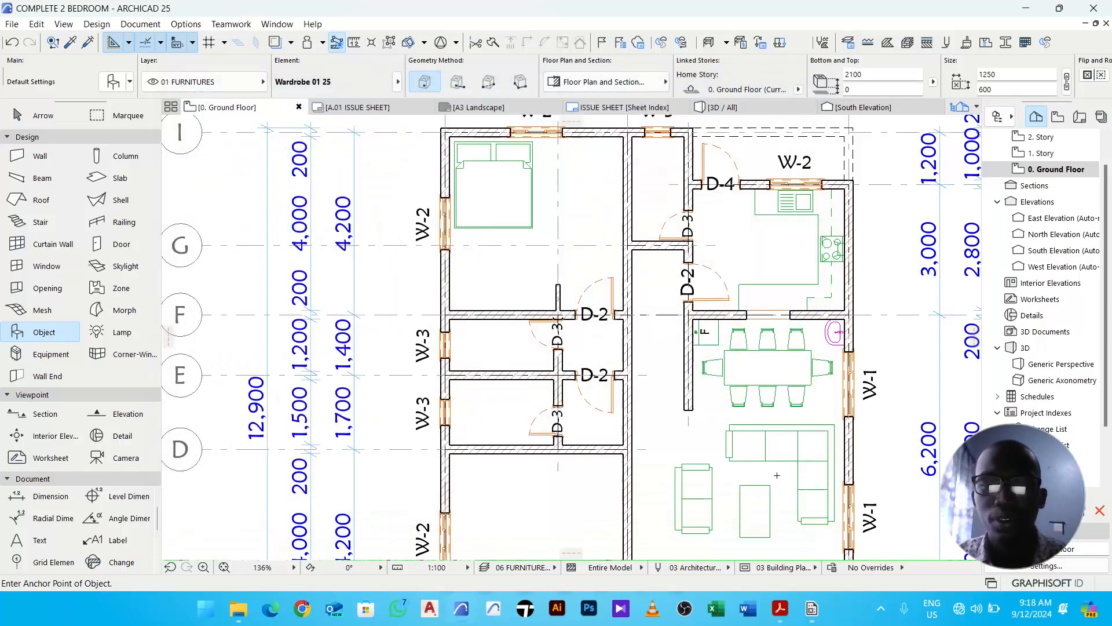
- Place the wardrobe in the bedroom and move it into the corner against the left and lower walls
click(493, 296)
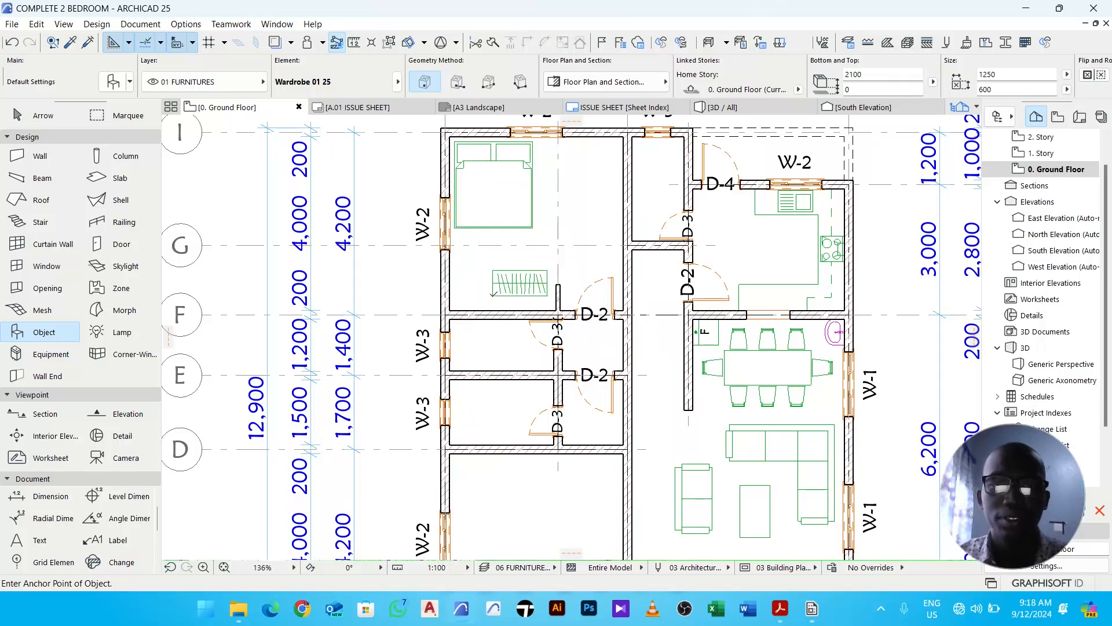
key(Escape)
click(529, 293)
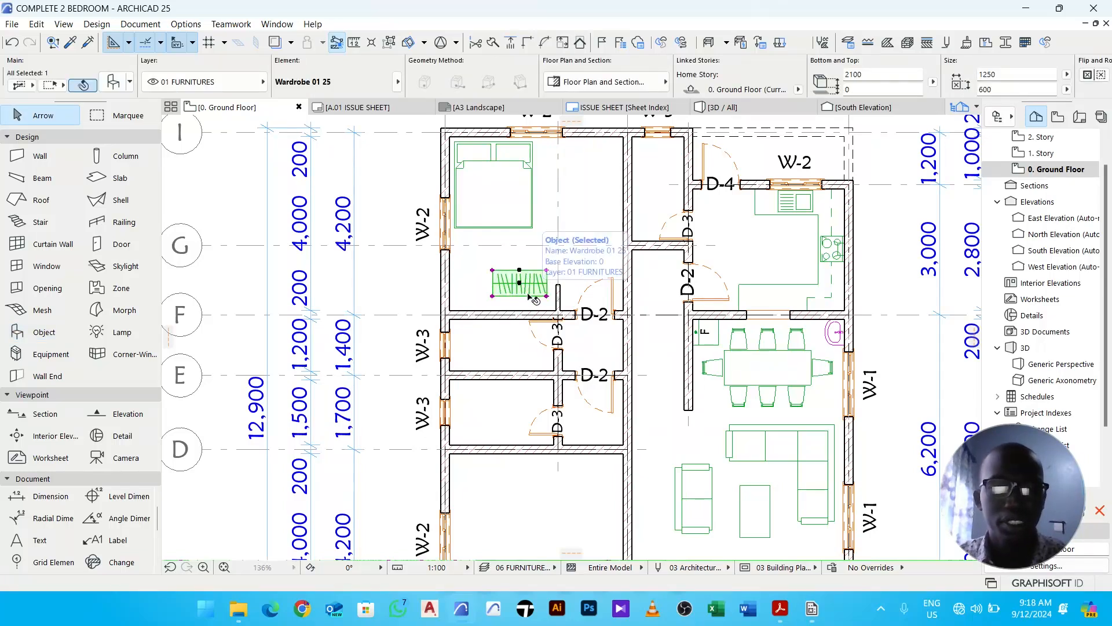
key(ctrl+d)
scroll(487, 302, up, 4)
click(504, 291)
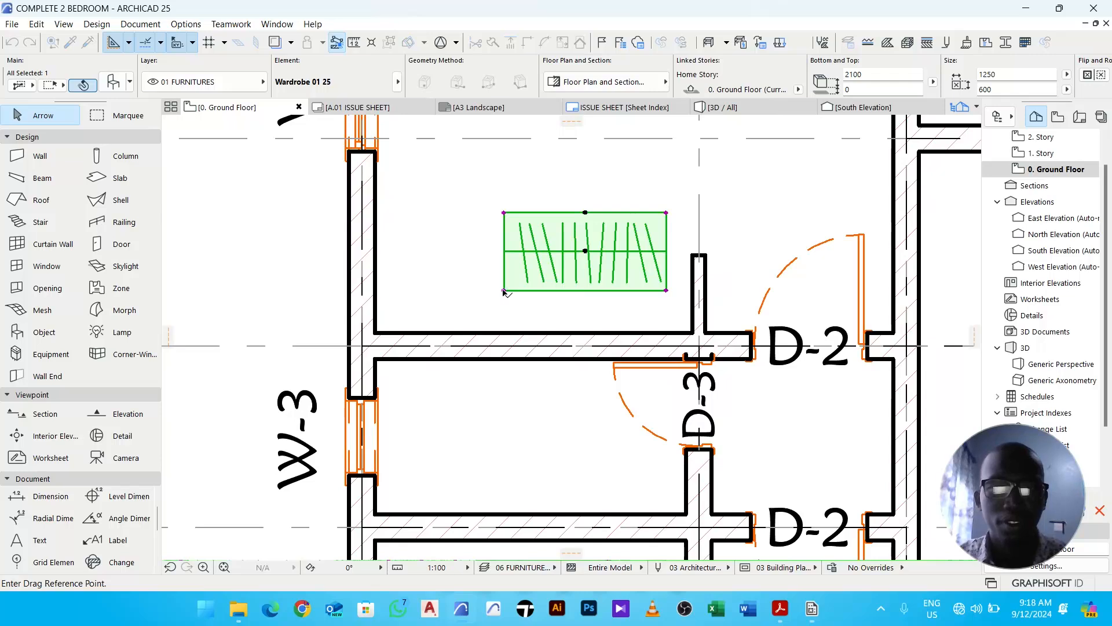
click(375, 333)
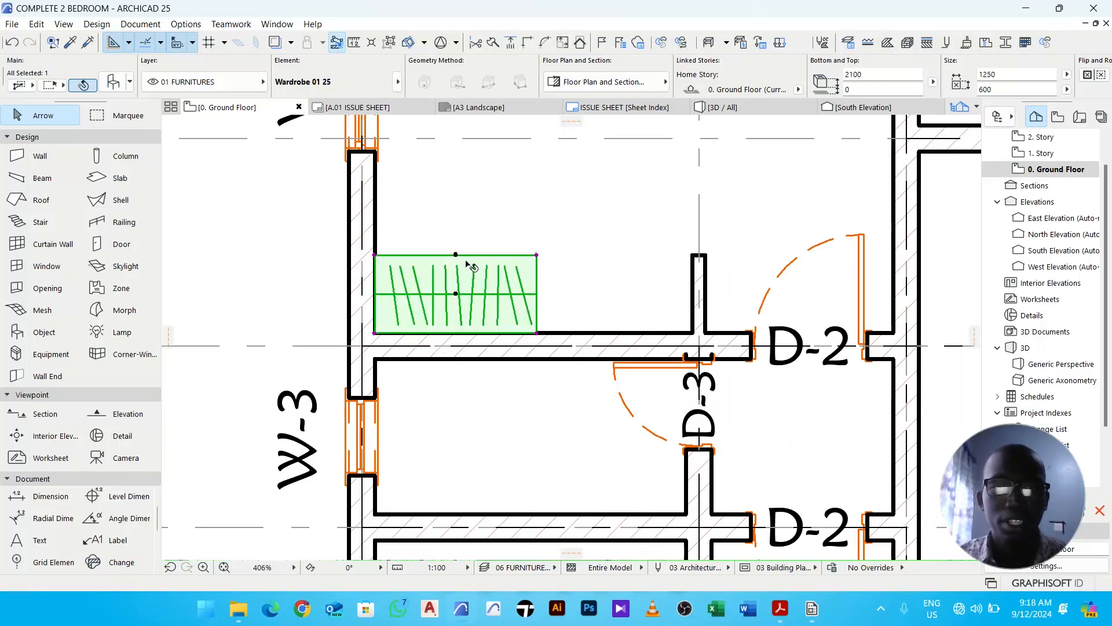
scroll(458, 257, up, 3)
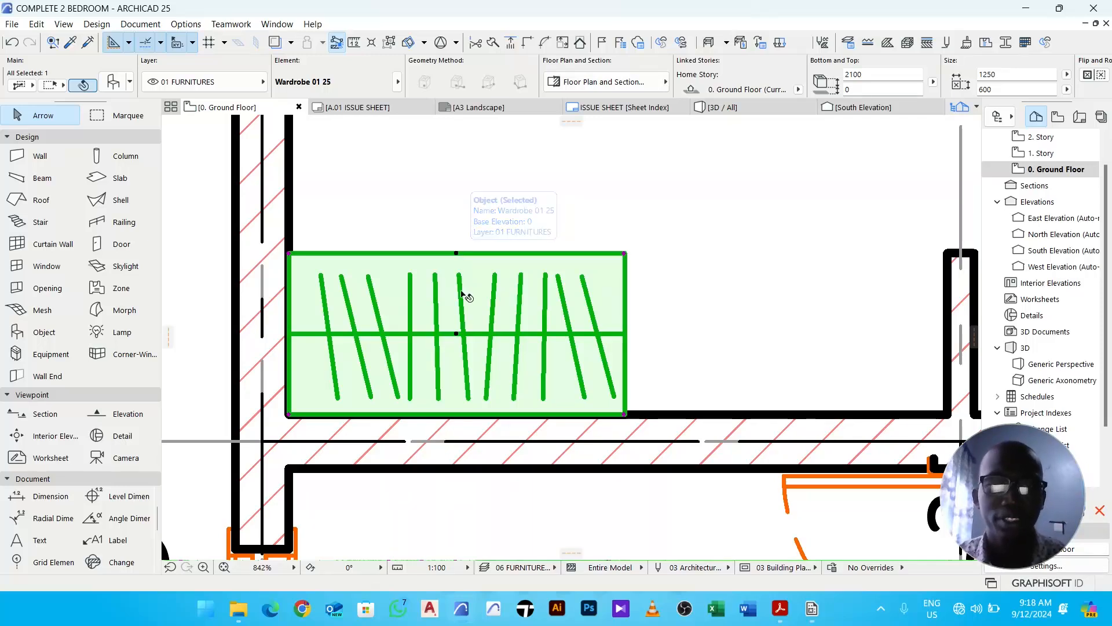
scroll(457, 412, down, 4)
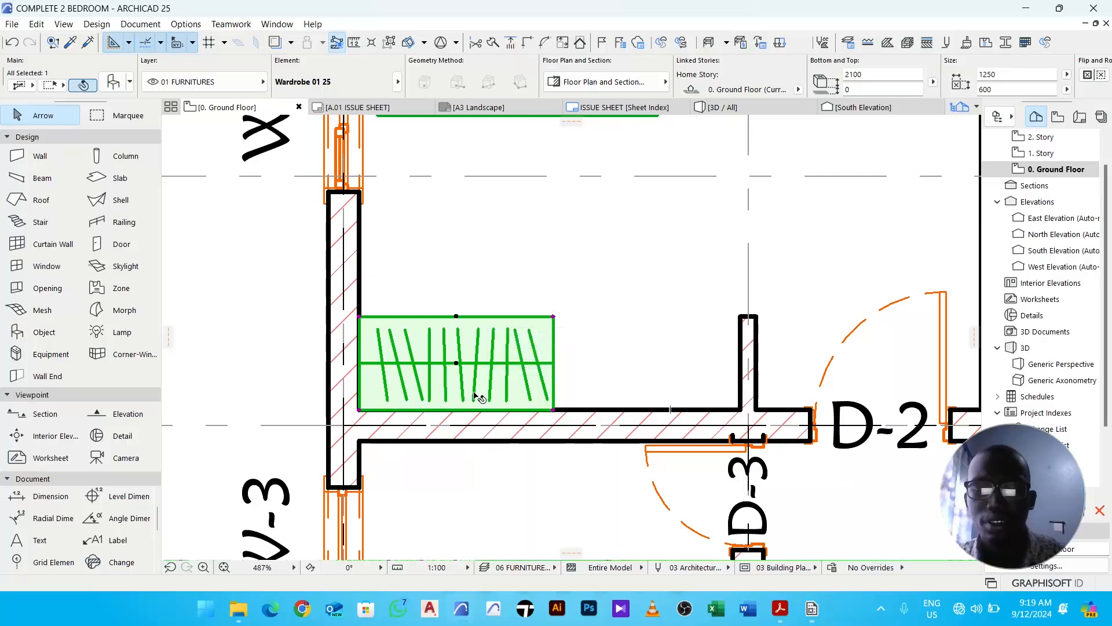
- Mirror the wardrobe about its horizontal centre line to flip its hanger
key(ctrl+m)
click(456, 363)
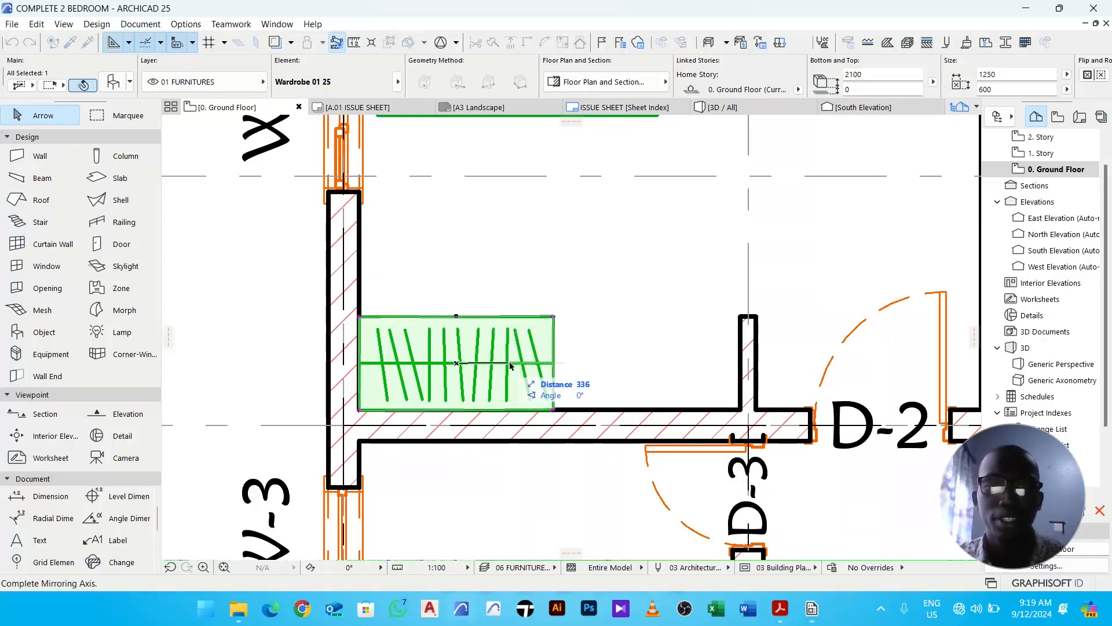
click(594, 365)
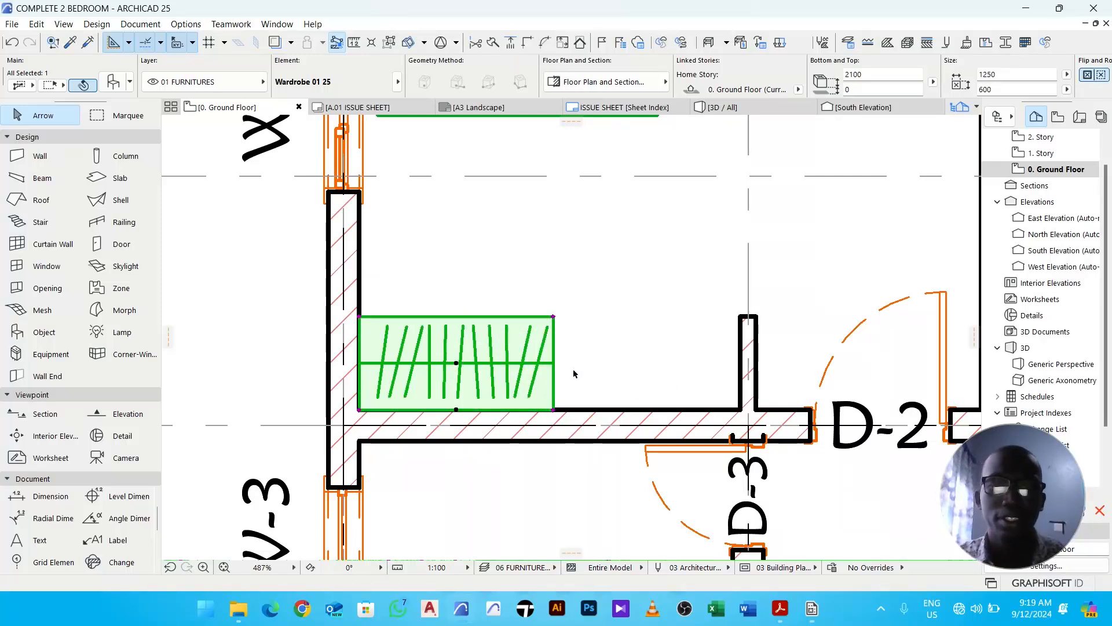
- Mirror a copy of the wardrobe about its right edge so the pair reaches the short wall
scroll(561, 366, down, 2)
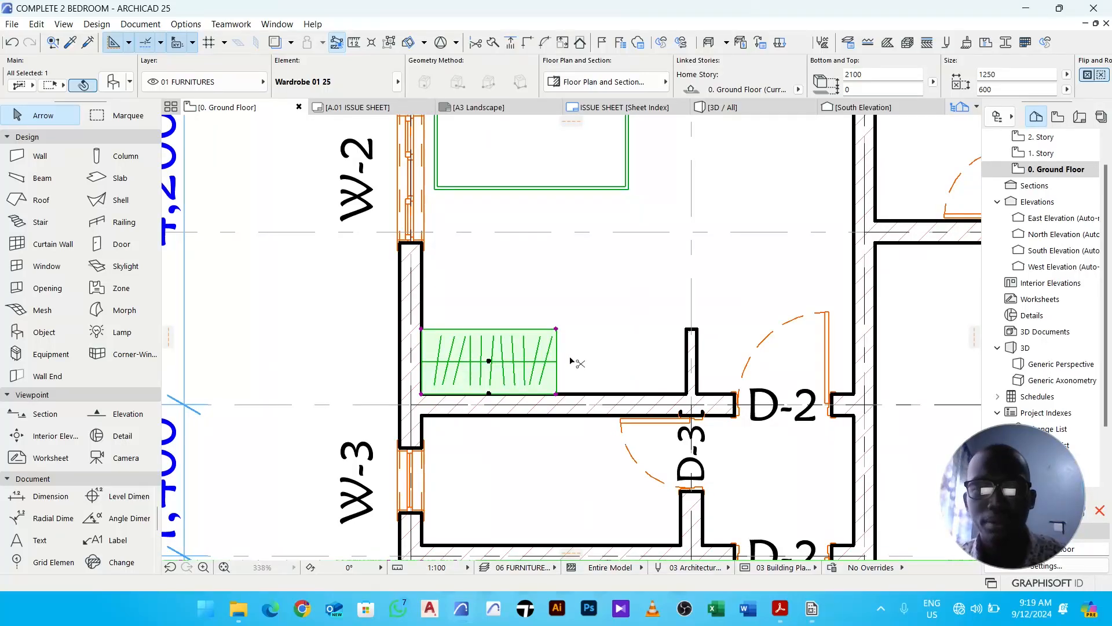
key(ctrl+m)
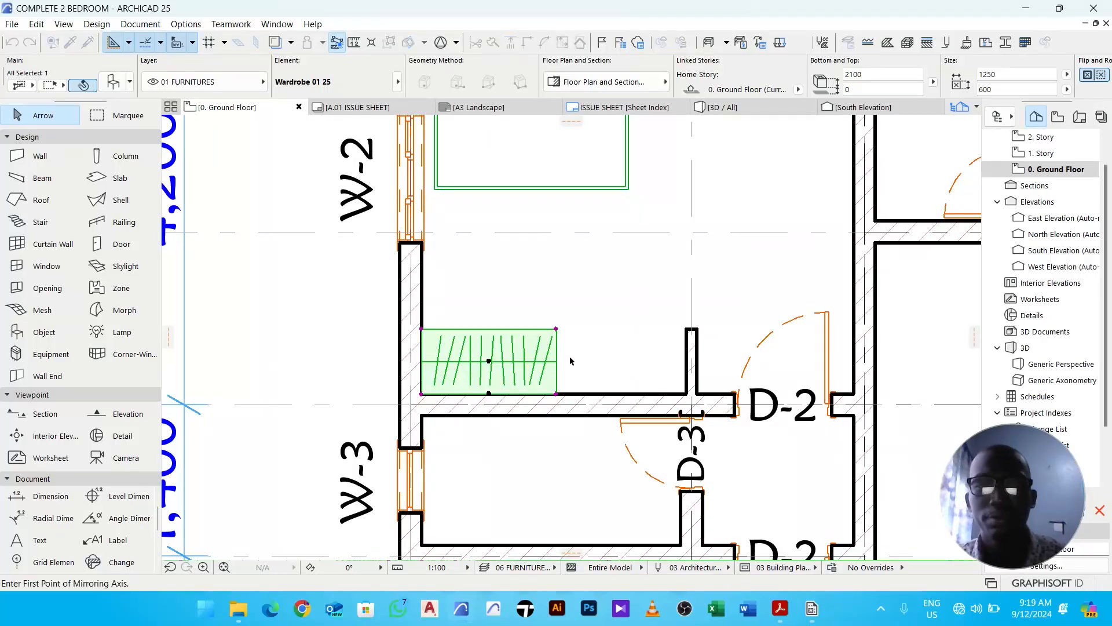
click(556, 394)
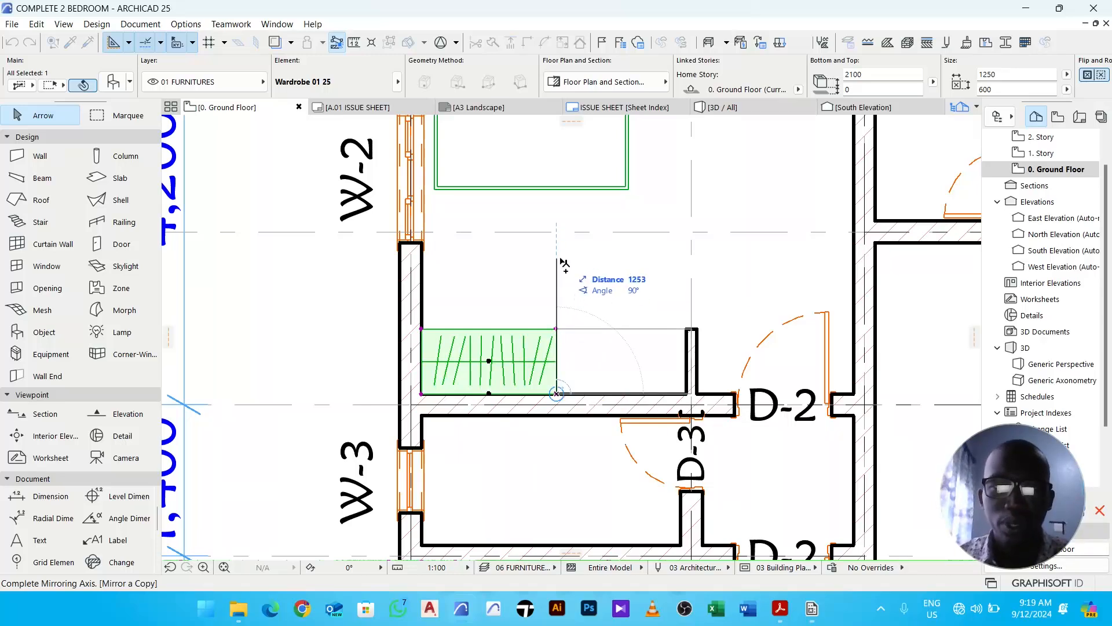
click(560, 268)
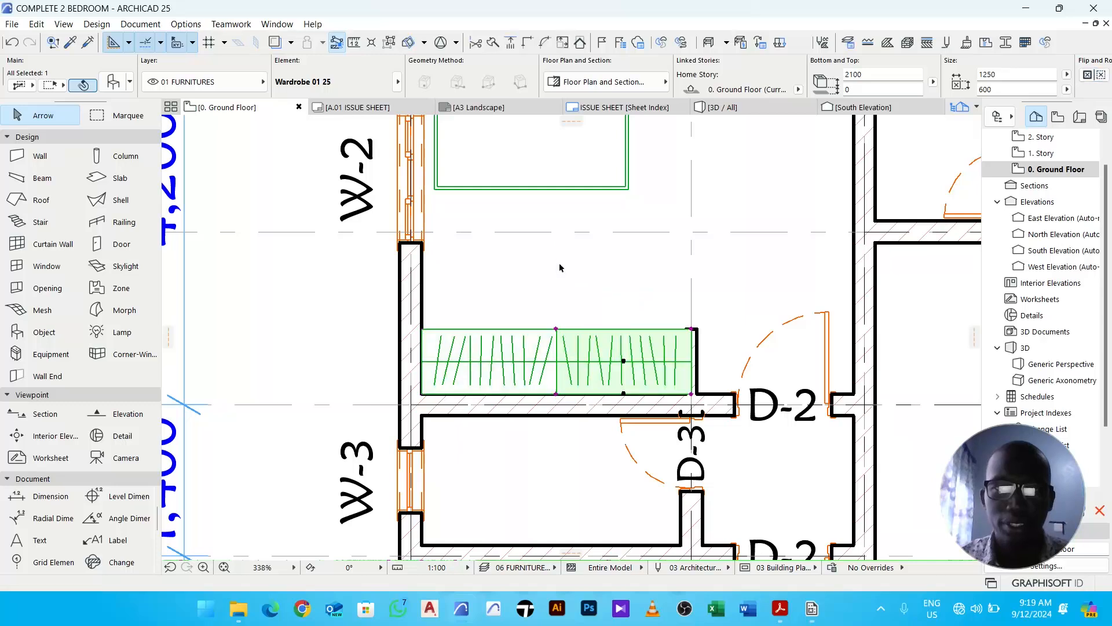
click(578, 281)
- Send both wardrobes backward in the display order
scroll(578, 282, down, 2)
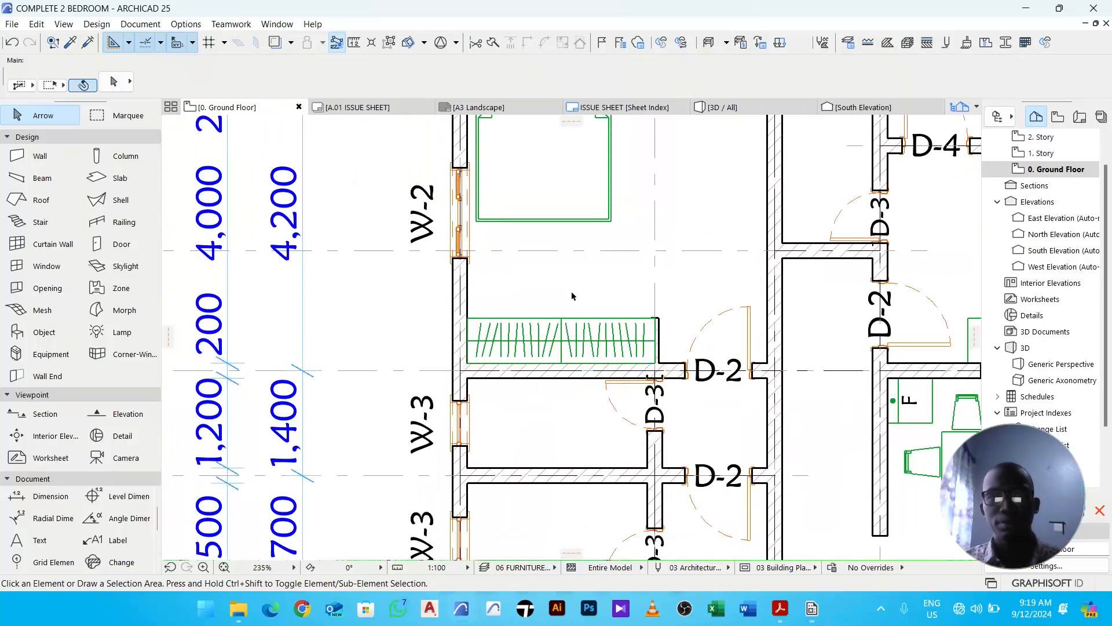
drag(601, 295, 538, 347)
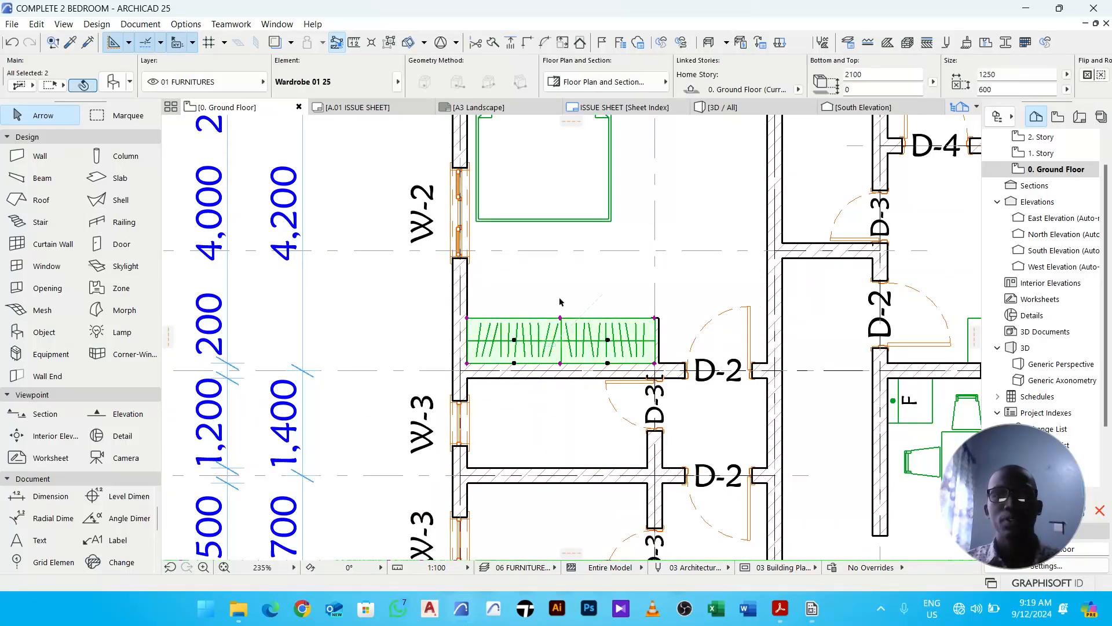
right_click(562, 310)
mouse_move(636, 409)
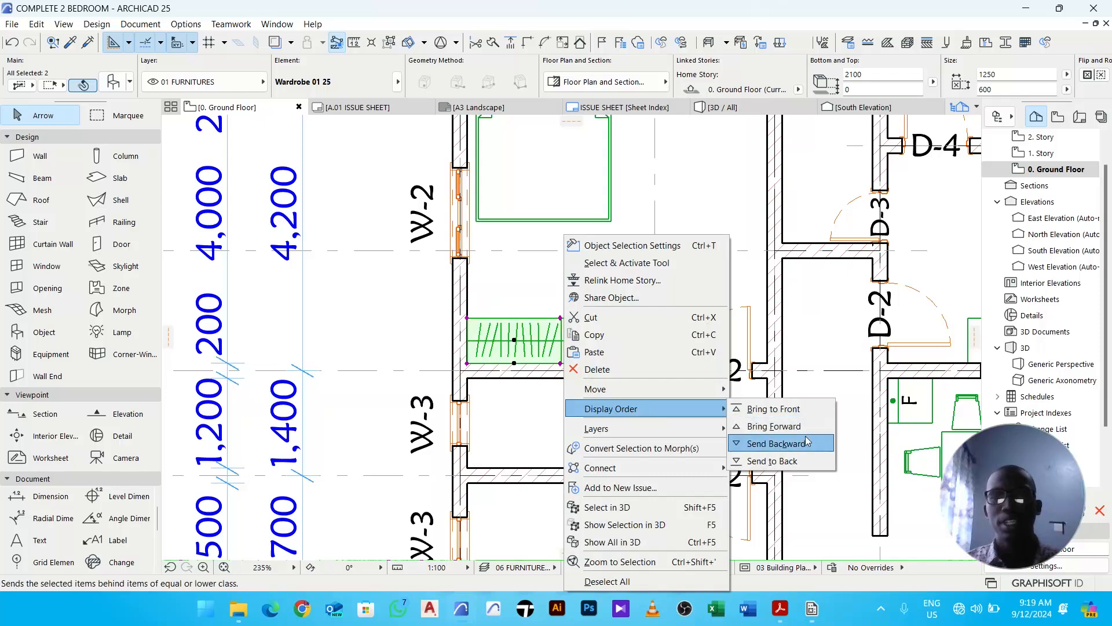
click(773, 444)
right_click(608, 280)
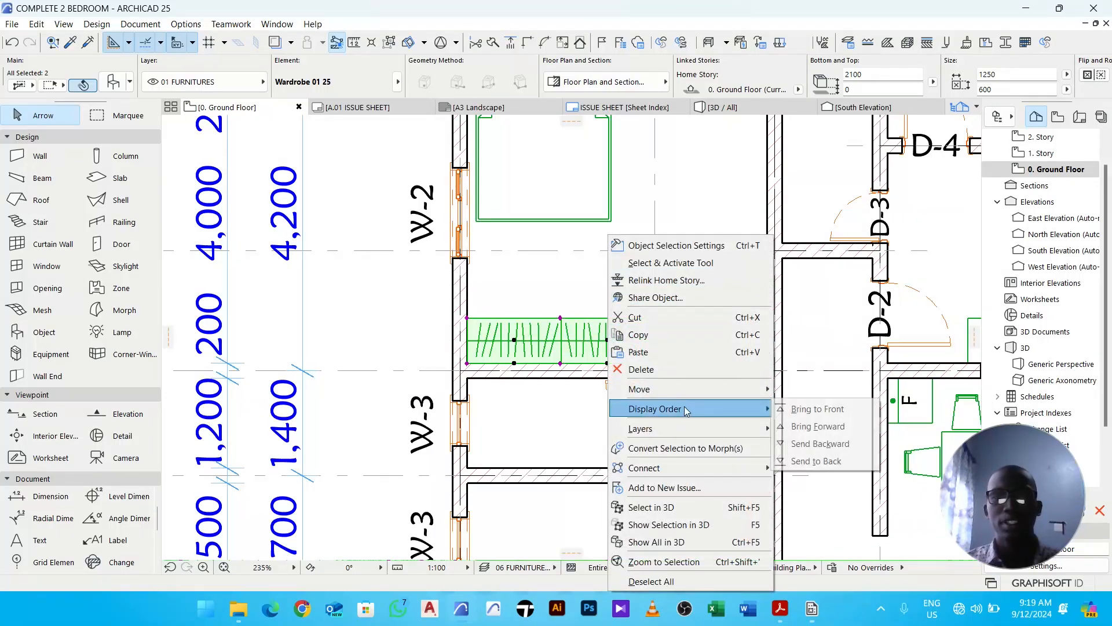
click(811, 443)
- Set the width of both wardrobes to 1200
click(611, 295)
click(606, 340)
scroll(647, 345, up, 2)
scroll(644, 341, up, 2)
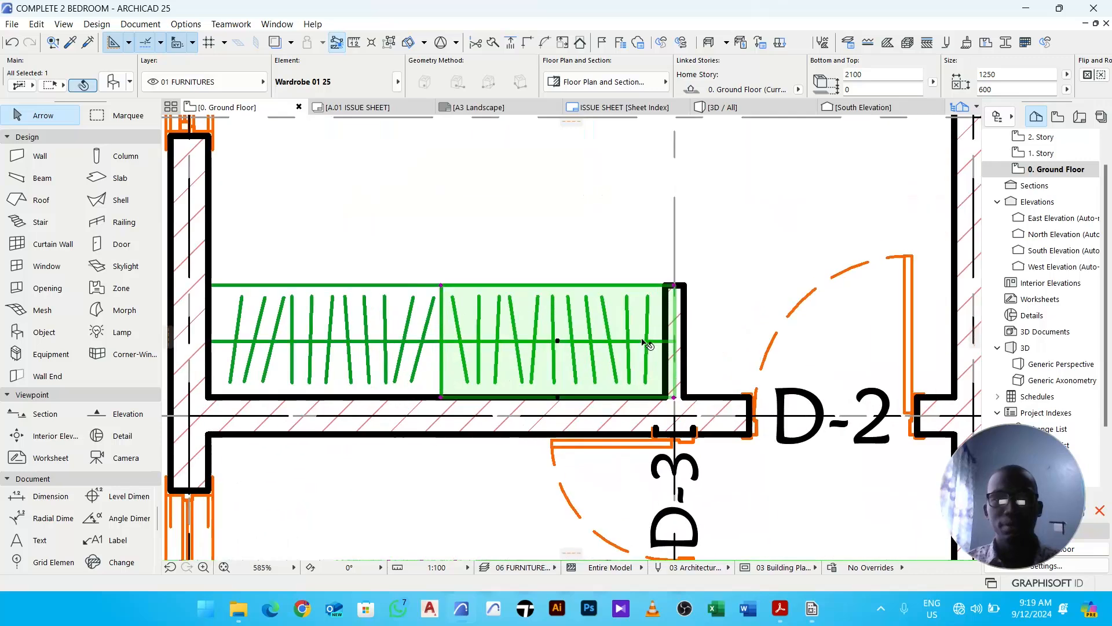
click(399, 319)
click(576, 324)
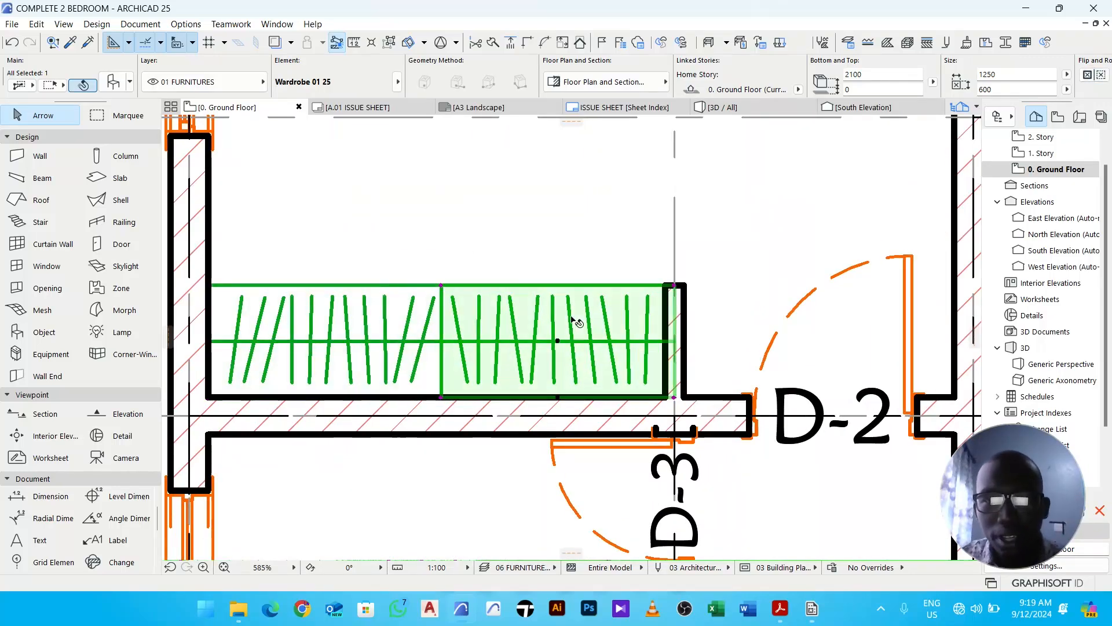
middle_drag(599, 329, 606, 295)
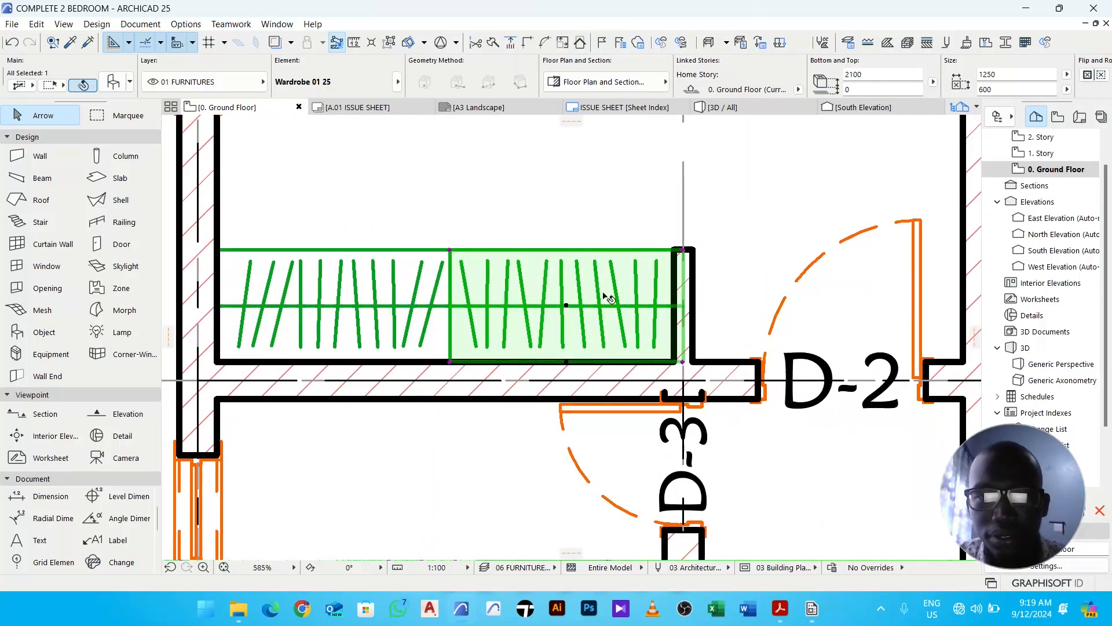
click(508, 211)
drag(571, 203, 401, 306)
click(988, 74)
text(12)
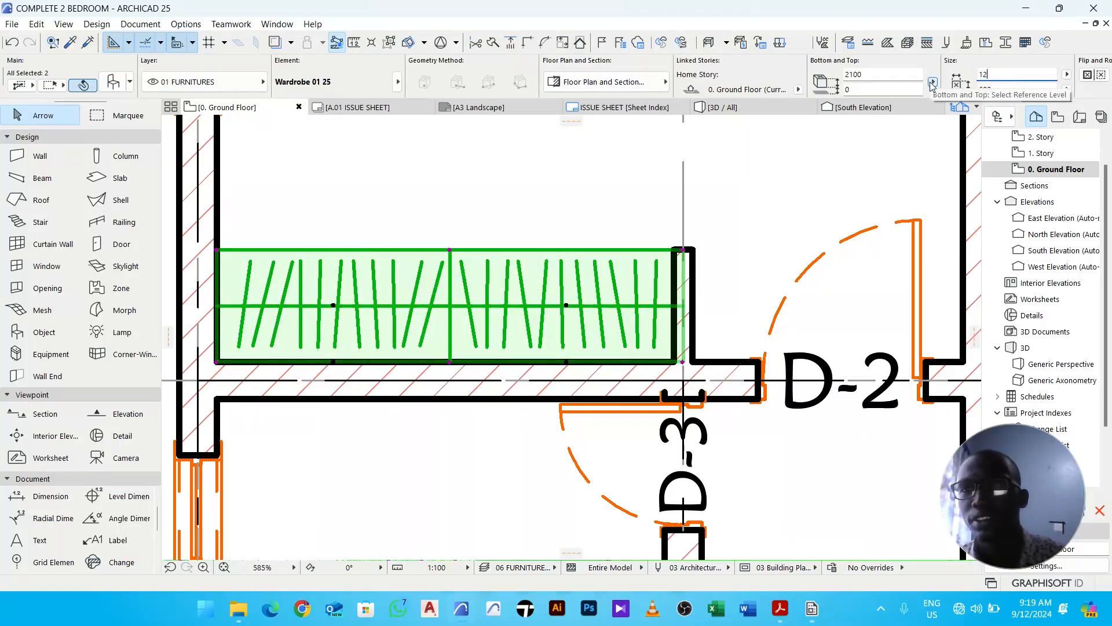
text(00)
key(Return)
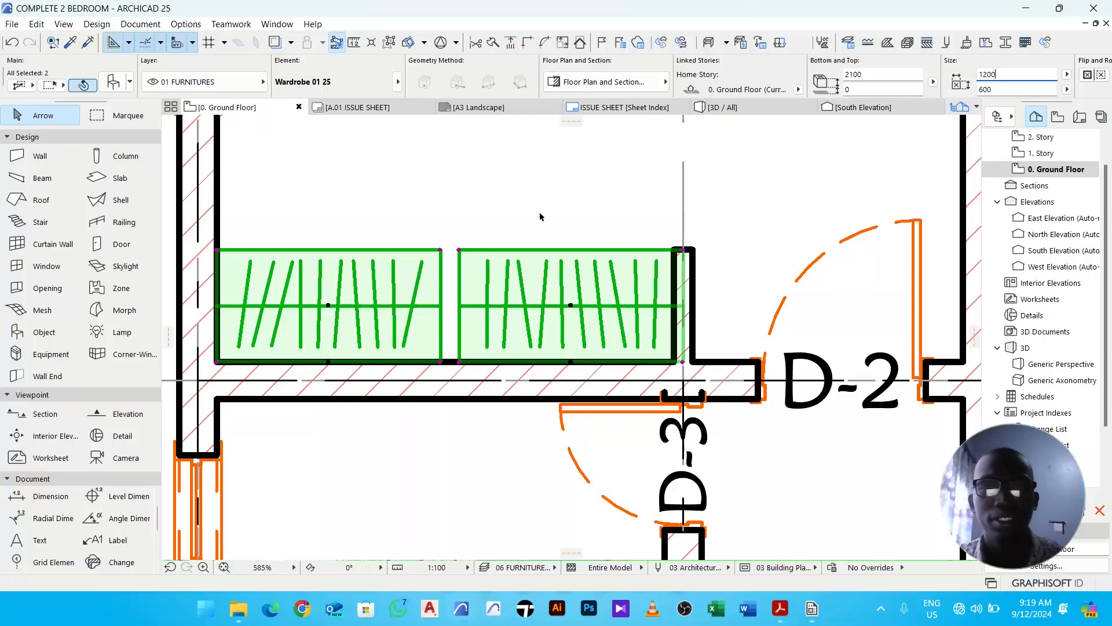
- Move the right wardrobe 50 to the left
click(533, 193)
click(559, 285)
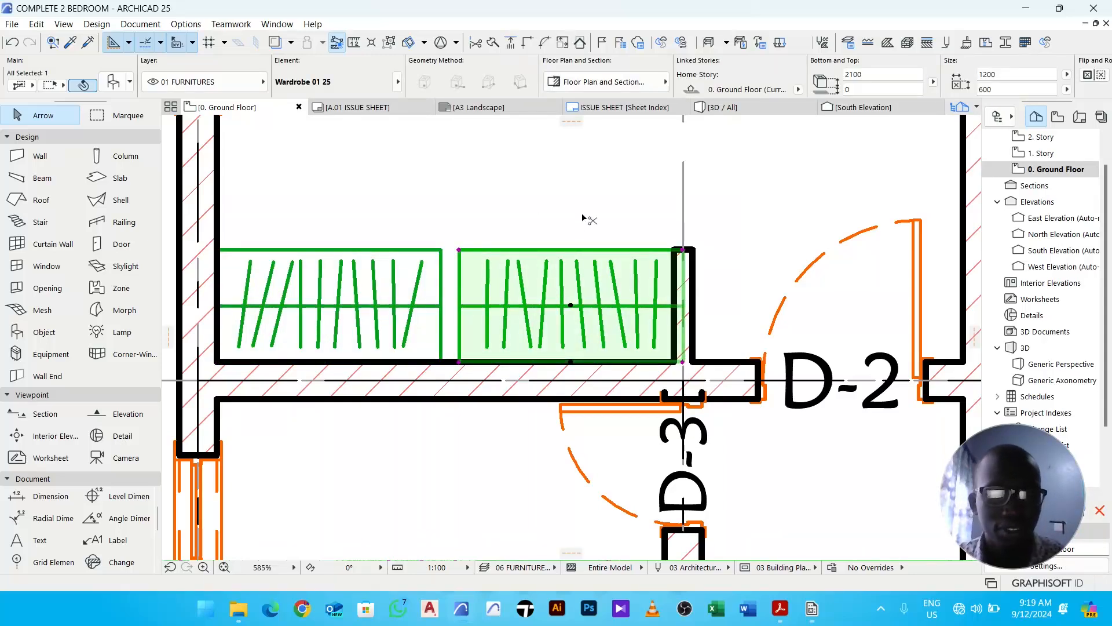
key(ctrl+d)
scroll(672, 353, up, 3)
click(696, 378)
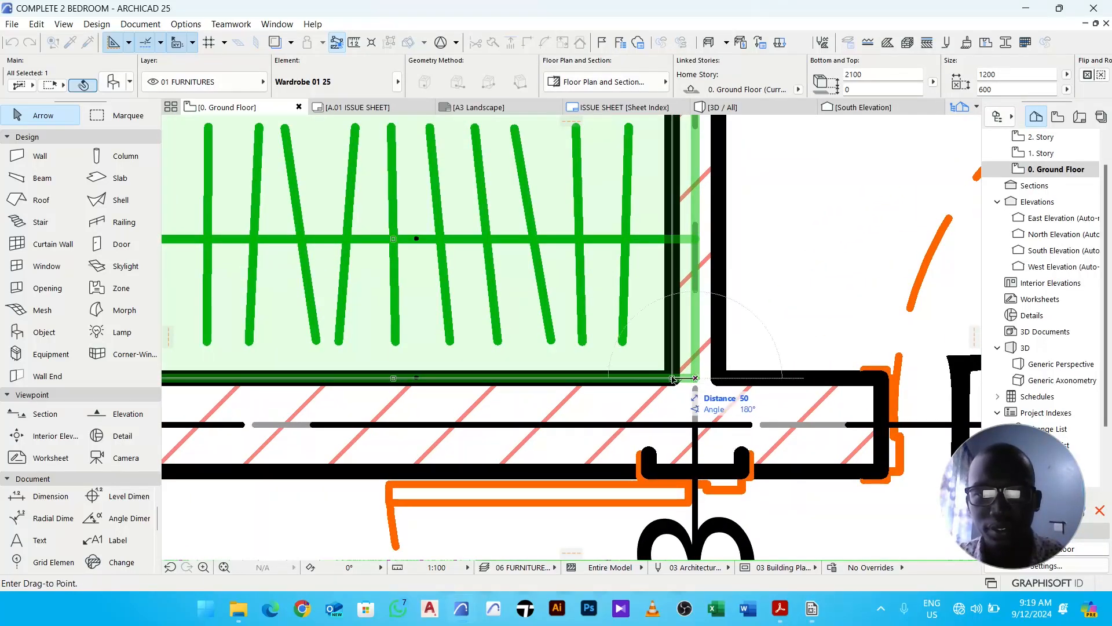
click(674, 378)
- Move the left wardrobe 50 to the right so the two wardrobes meet
scroll(689, 379, down, 3)
click(566, 274)
click(472, 325)
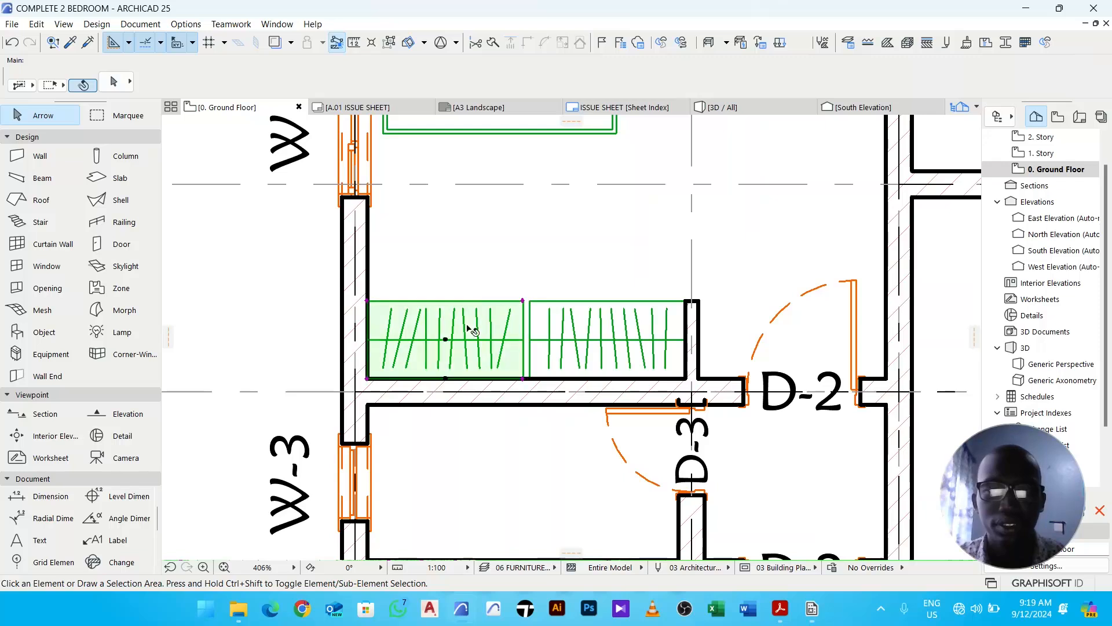
scroll(510, 383, up, 2)
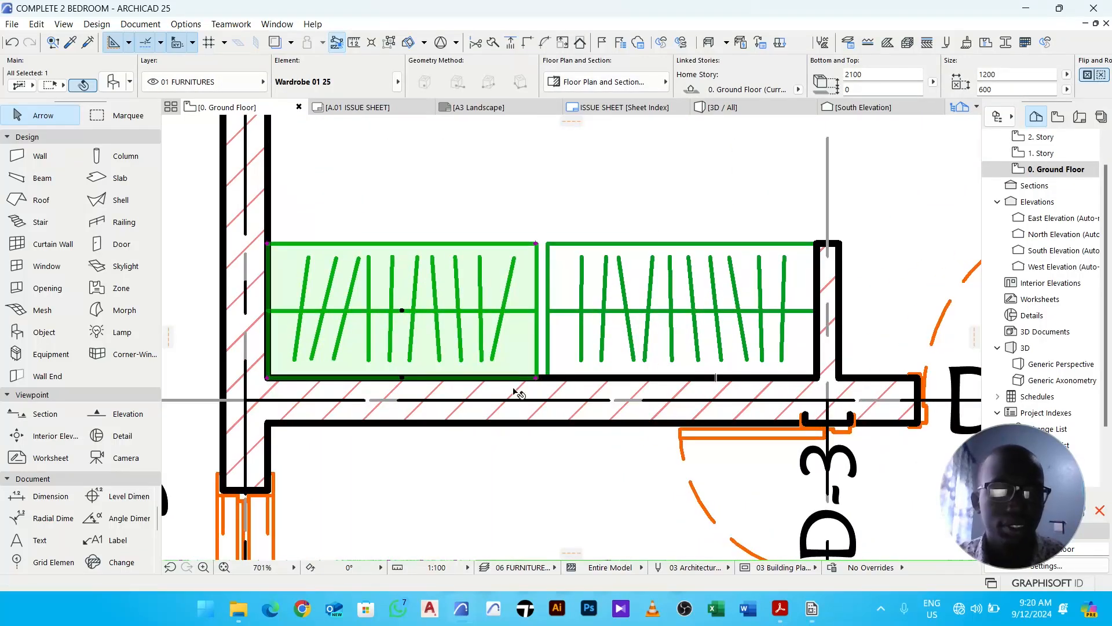
key(ctrl+d)
scroll(521, 386, up, 4)
click(519, 382)
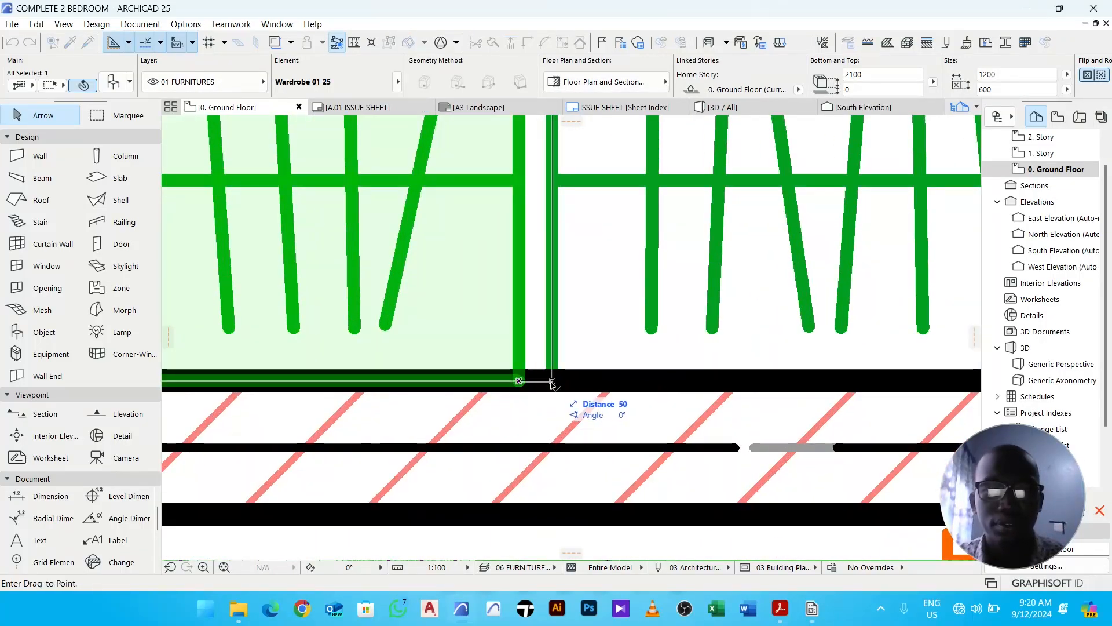
scroll(522, 383, down, 4)
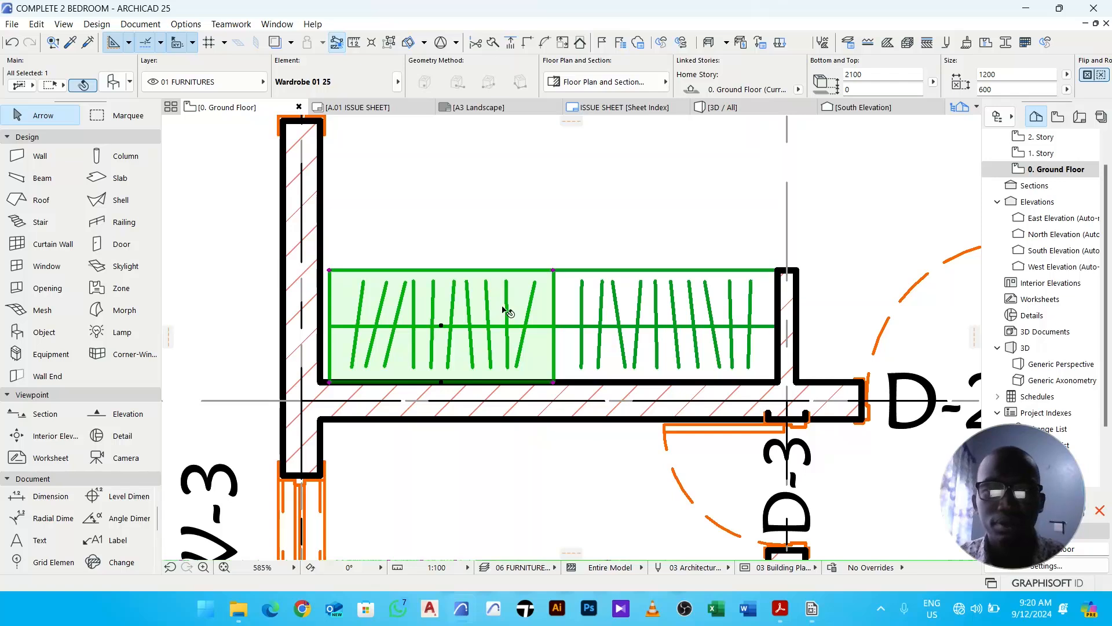
- Stretch the left wardrobe's outer edge back against the left wall
click(660, 322)
click(539, 258)
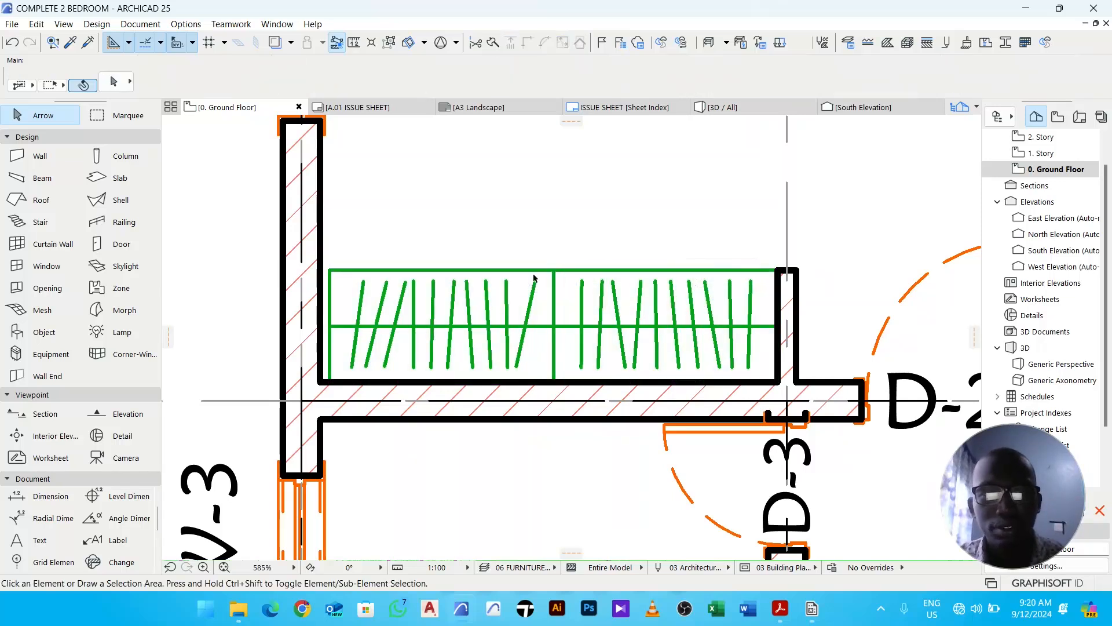
click(503, 309)
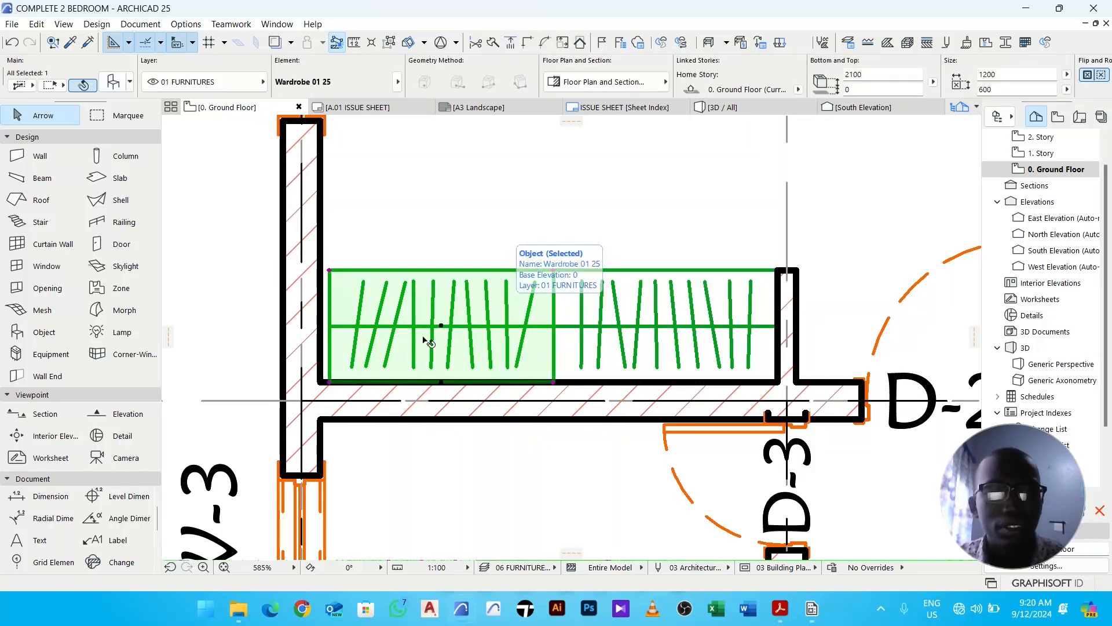
scroll(339, 389, up, 5)
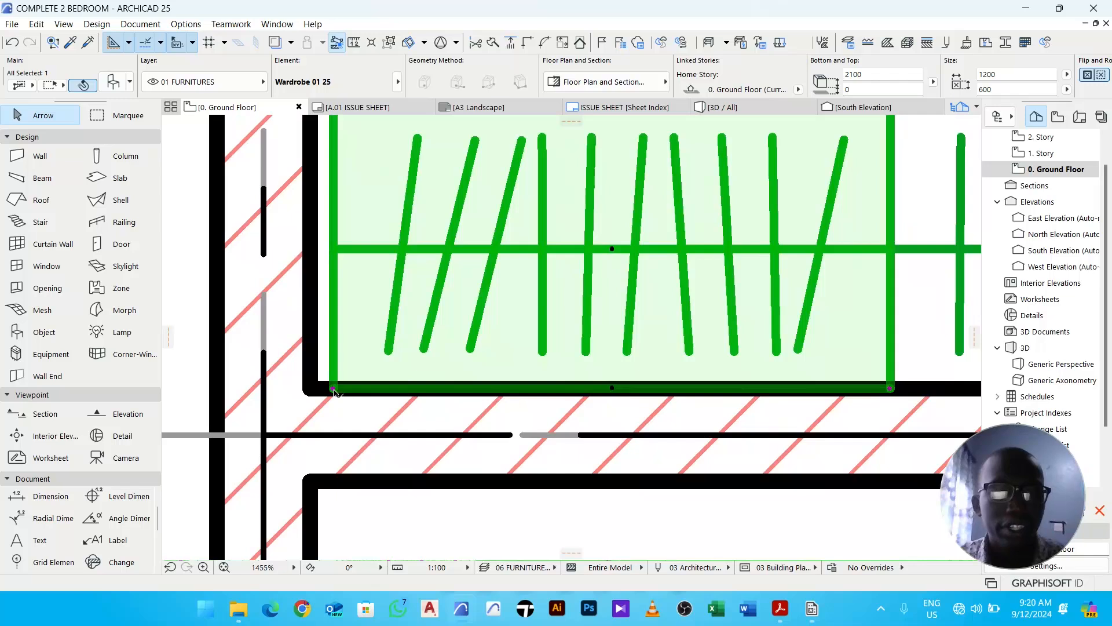
click(334, 390)
click(310, 388)
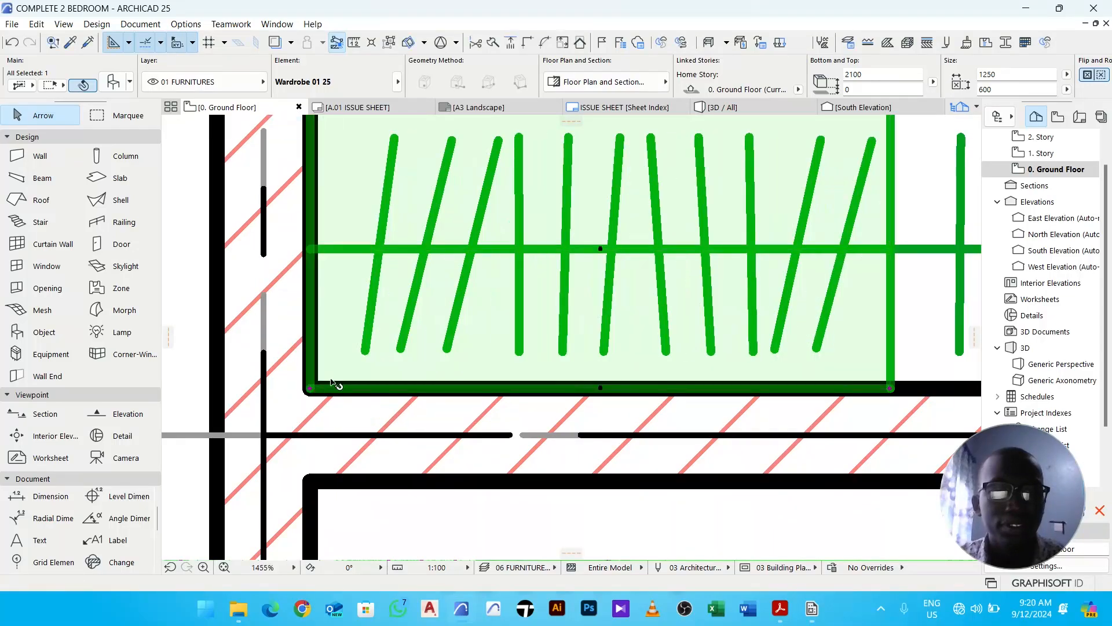
scroll(327, 389, down, 8)
click(515, 283)
scroll(537, 284, down, 2)
scroll(502, 343, up, 4)
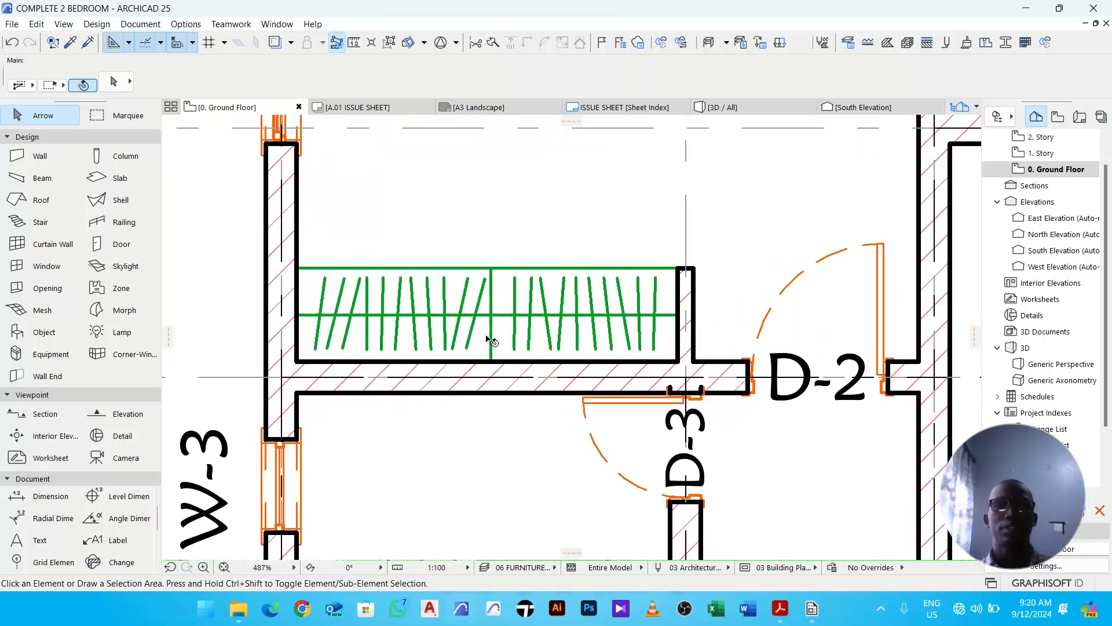
scroll(492, 341, down, 5)
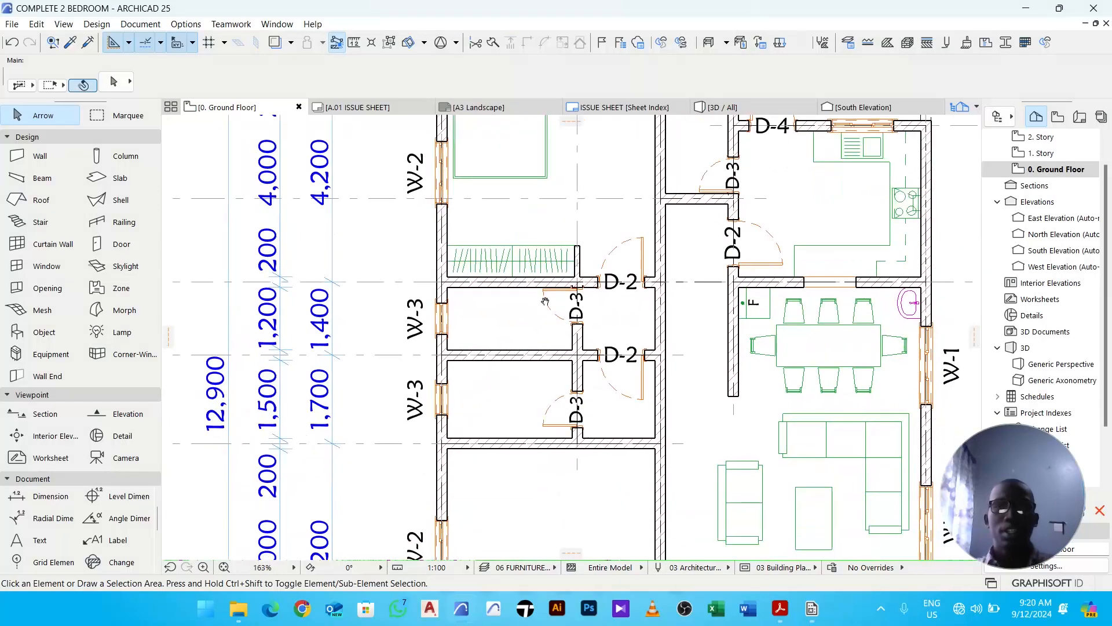
middle_drag(554, 391, 529, 343)
middle_drag(615, 466, 551, 383)
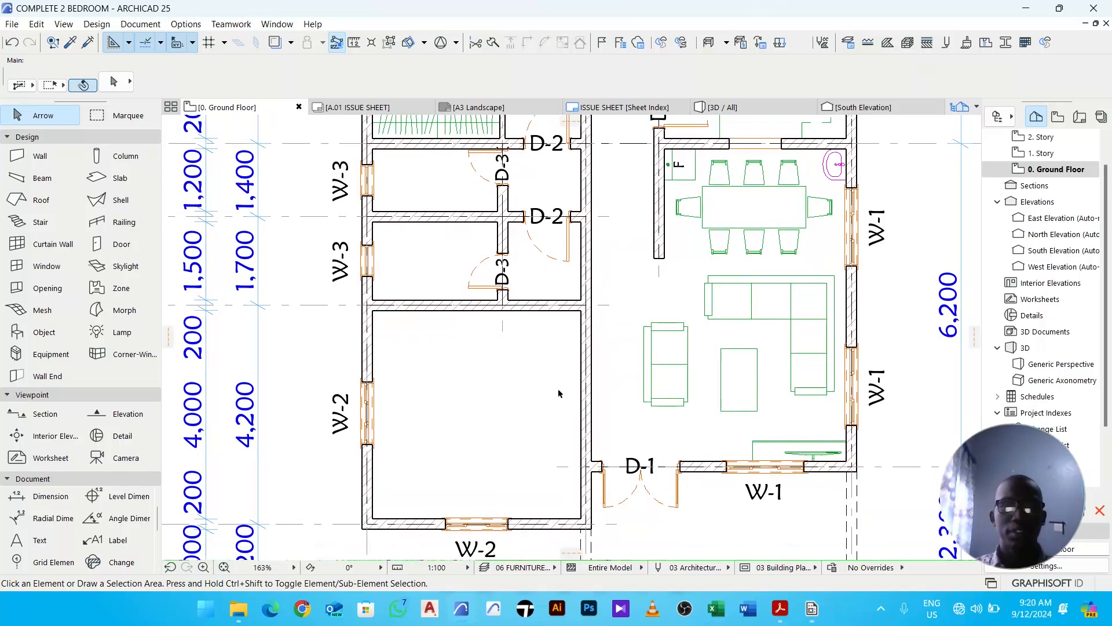
middle_drag(506, 302, 454, 257)
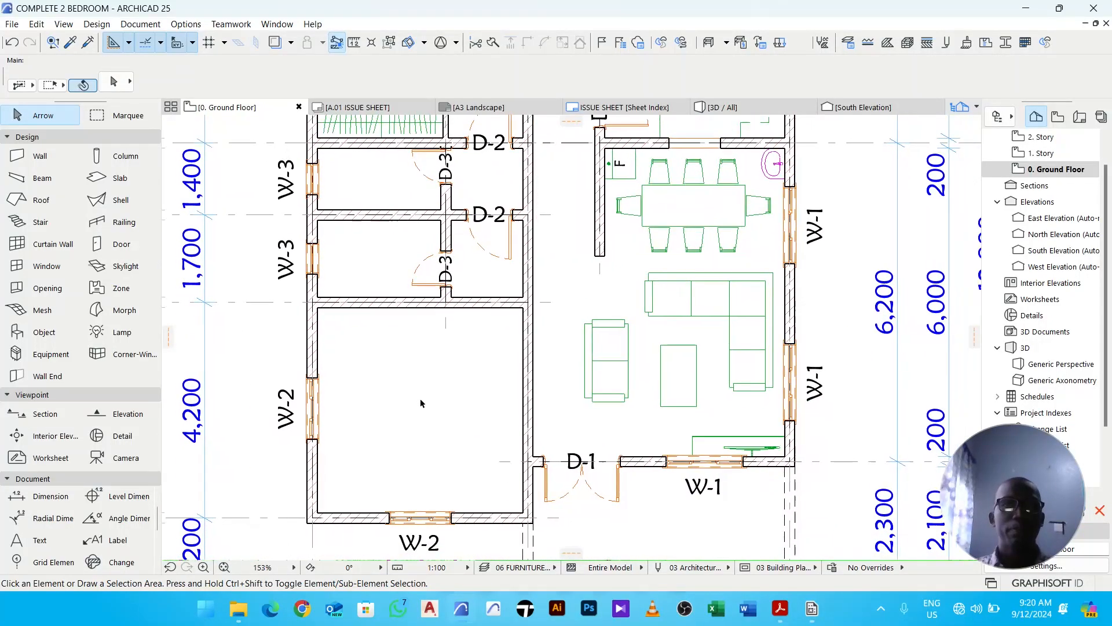
scroll(419, 398, down, 3)
mouse_move(444, 375)
middle_down()
mouse_move(437, 450)
mouse_move(427, 365)
middle_up()
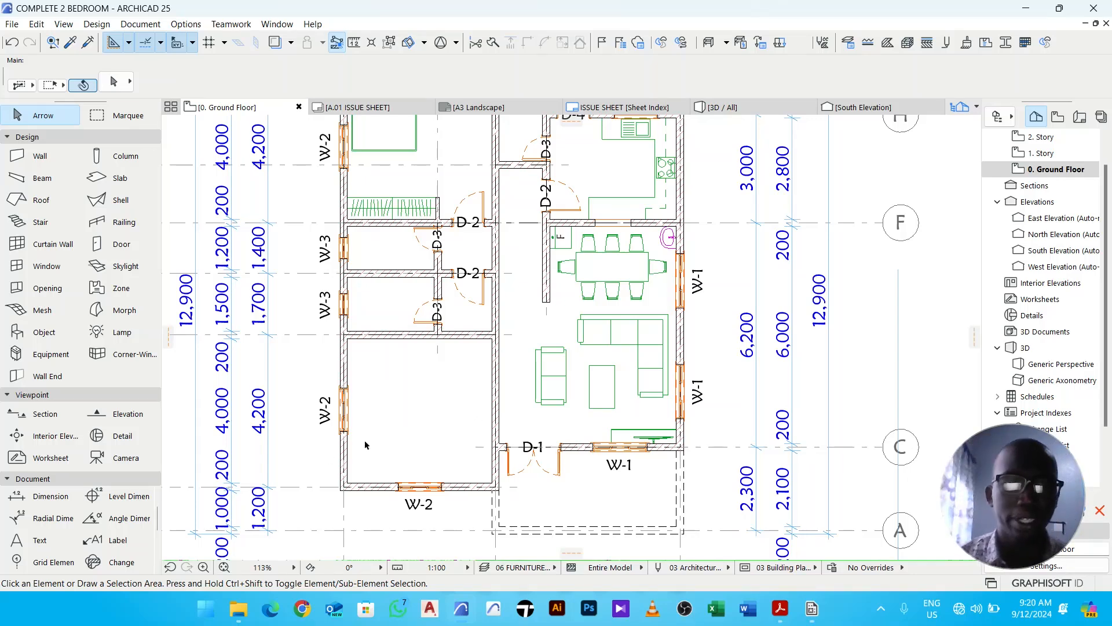
middle_drag(387, 445, 432, 426)
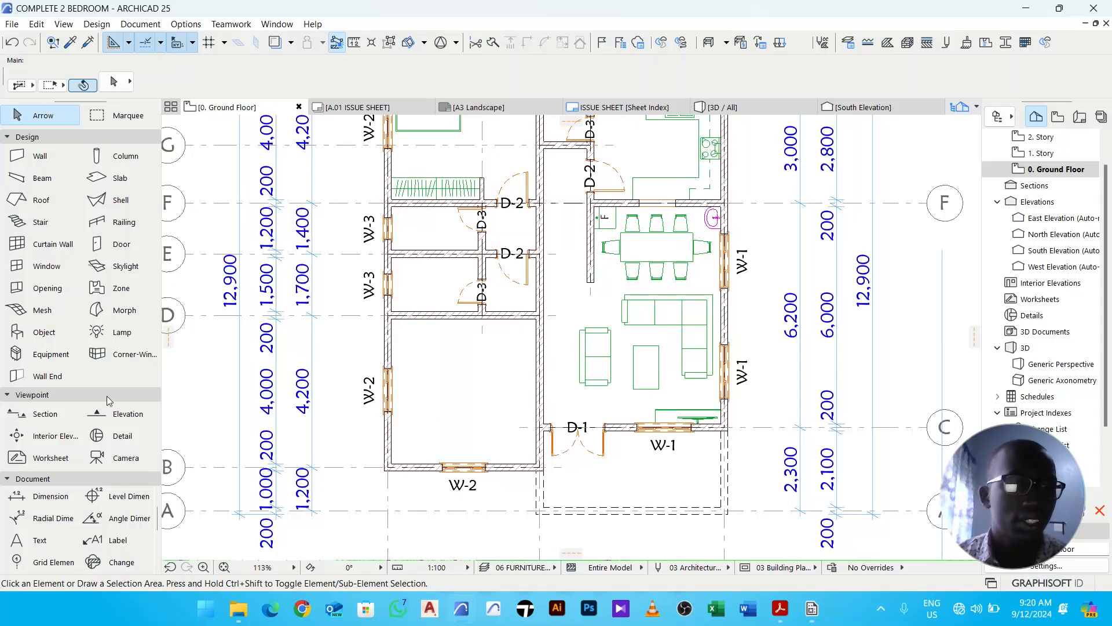
- Open the Object tool's default settings, search the library for bed and choose Bed Layout 25
click(44, 336)
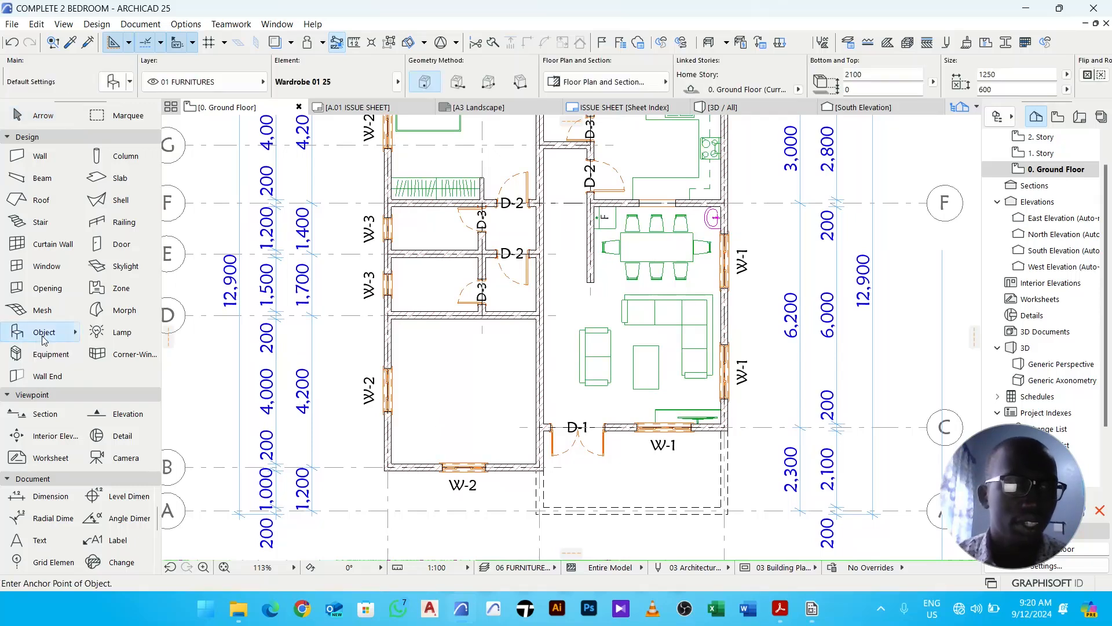
click(113, 82)
double_click(296, 122)
text(bed)
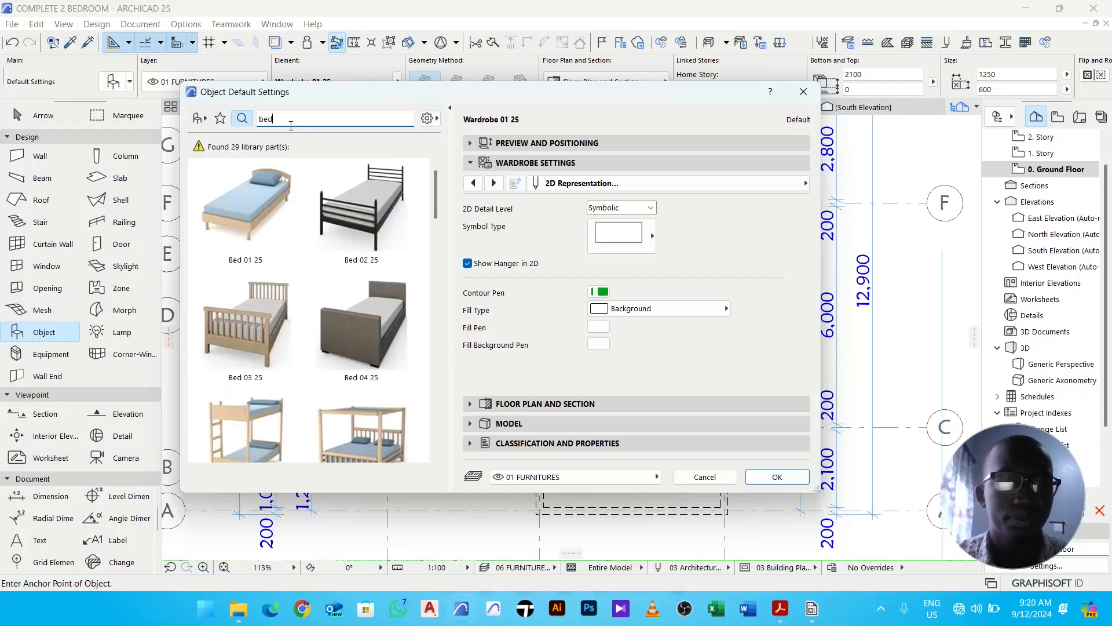
scroll(268, 306, down, 5)
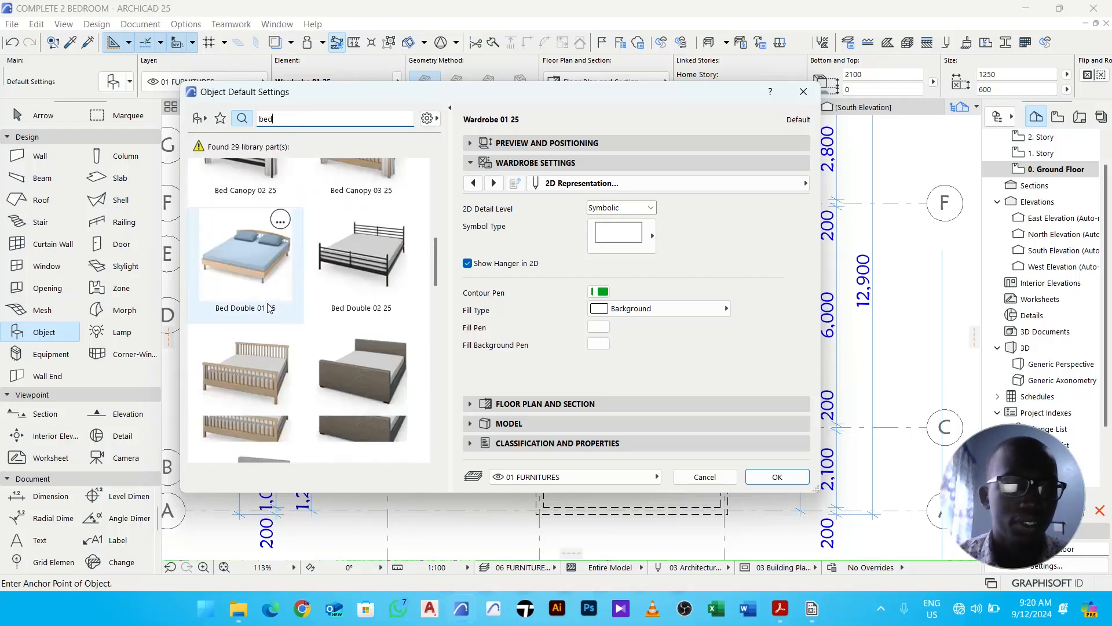
scroll(268, 307, down, 4)
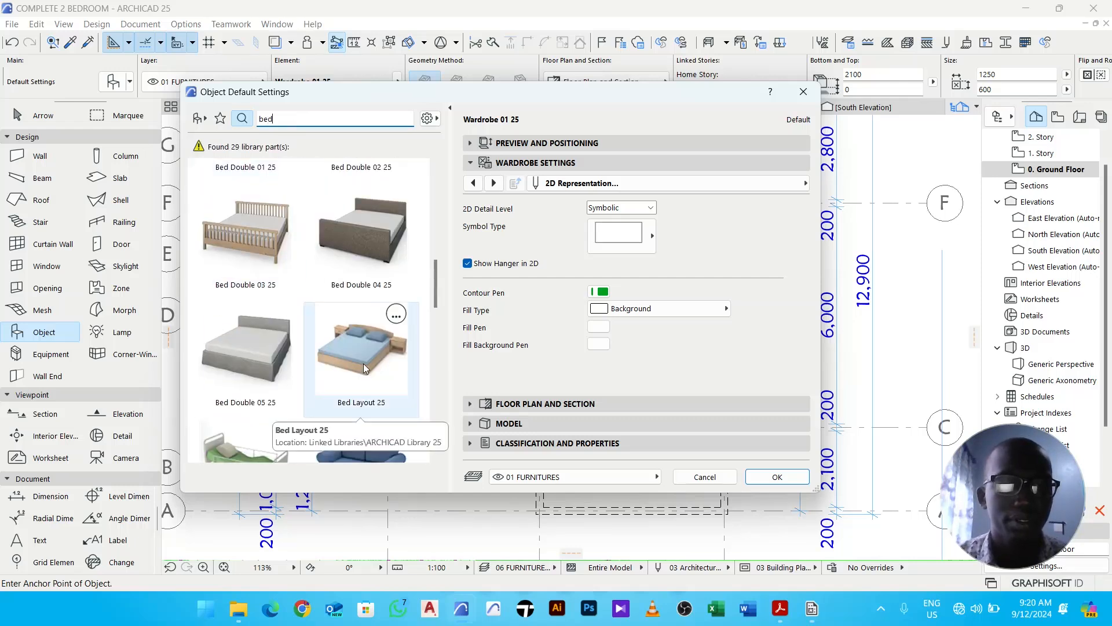
click(363, 367)
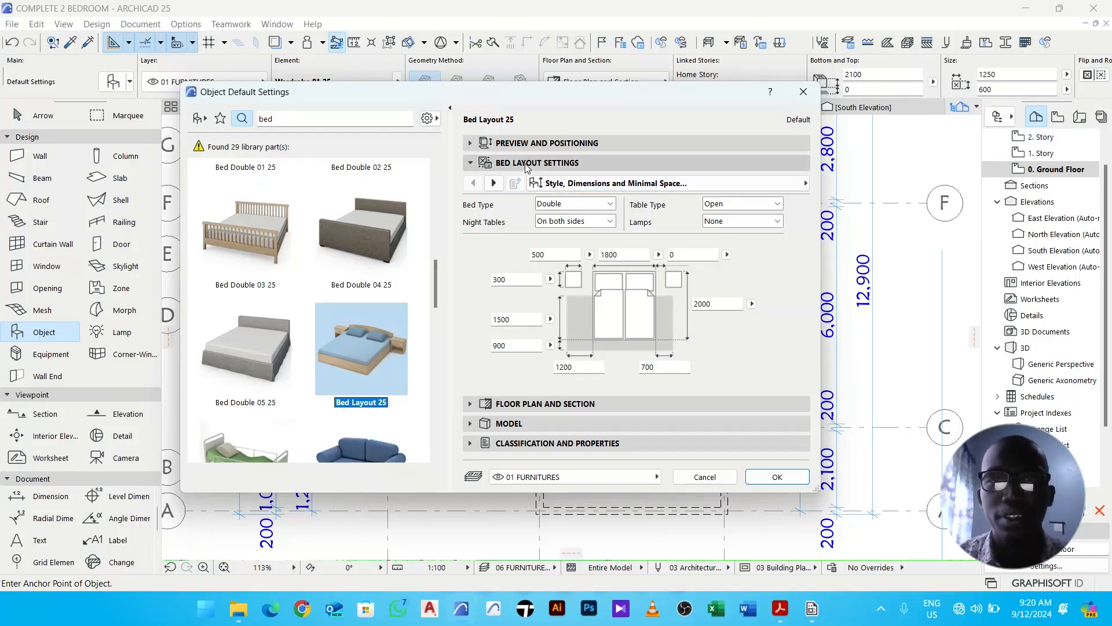
- Set the bed layout's lamps to Two Lamps and its table type to Multi Drawer
click(712, 223)
click(728, 268)
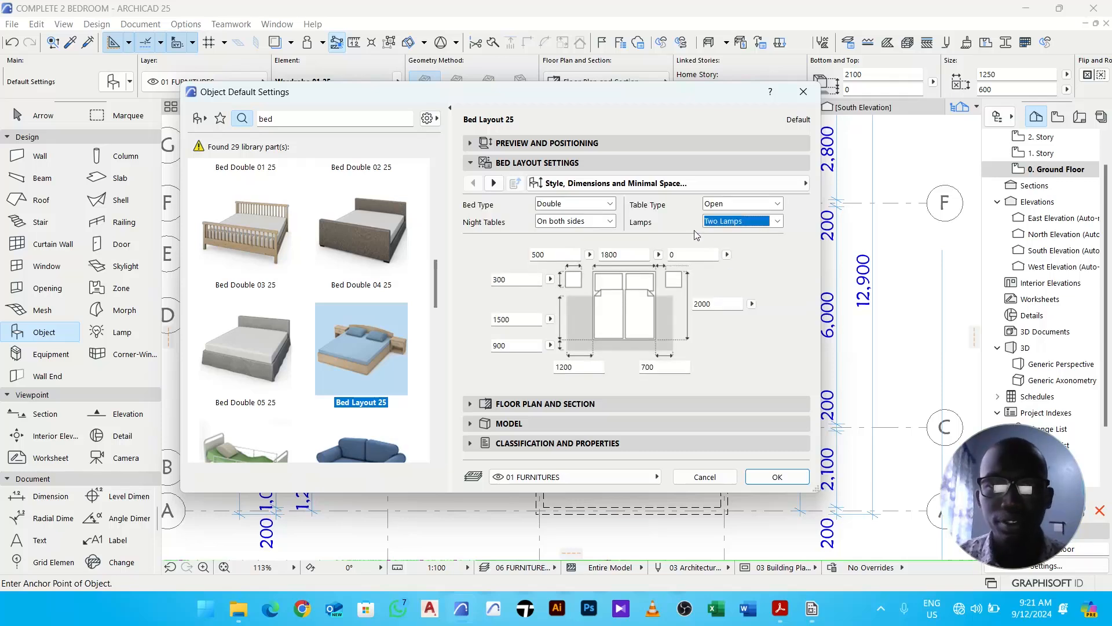
click(739, 206)
click(734, 216)
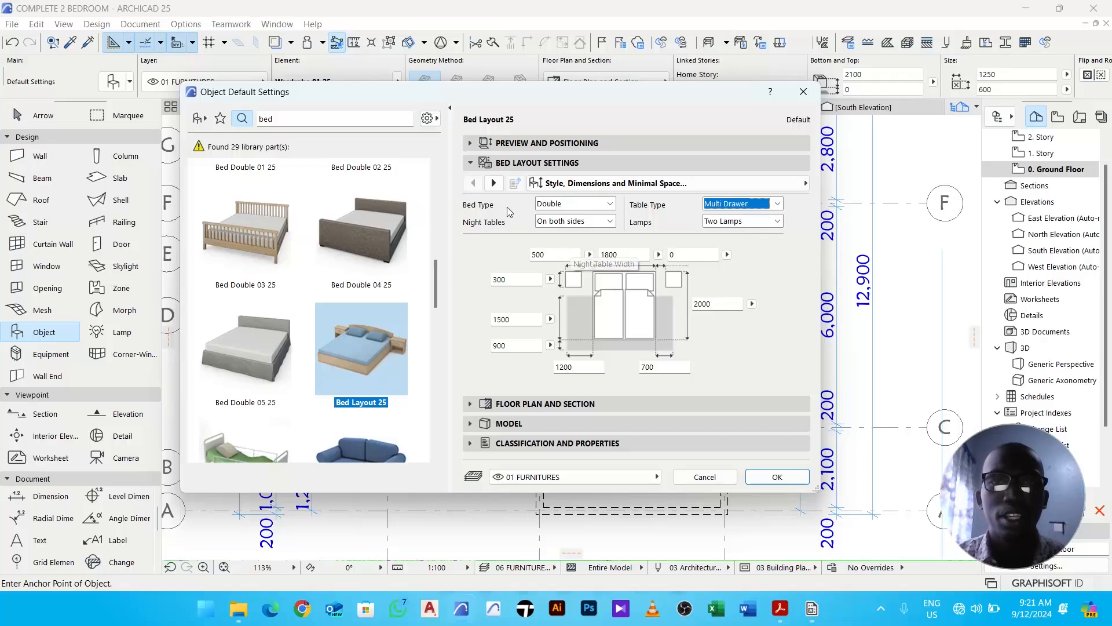
- Enable the pillow in the bed's headboard, mattress and pillow settings
click(494, 184)
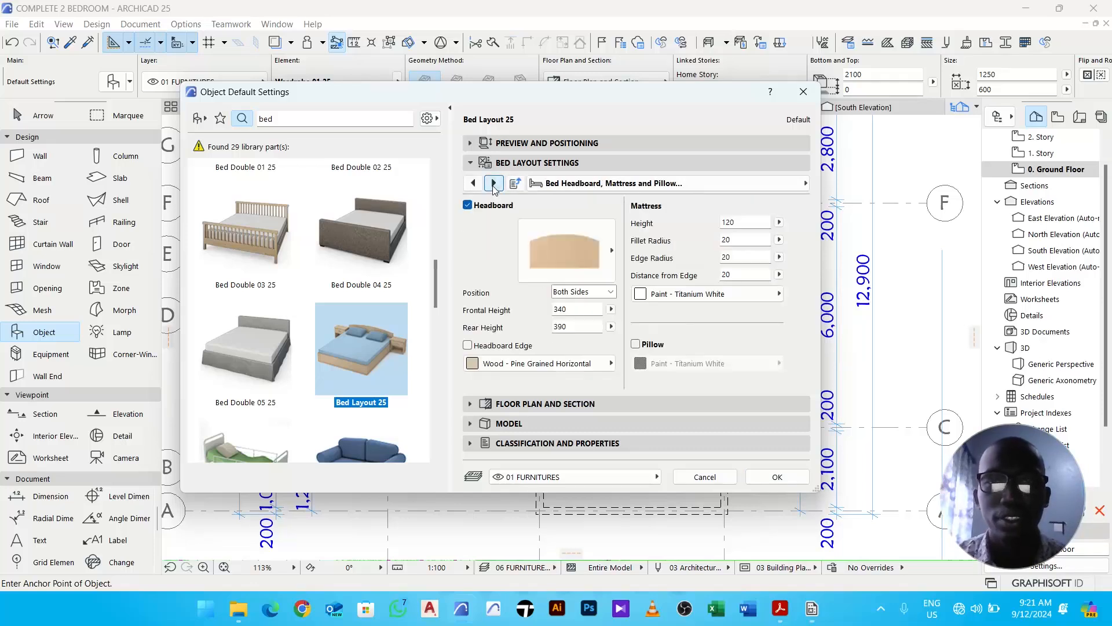
click(644, 346)
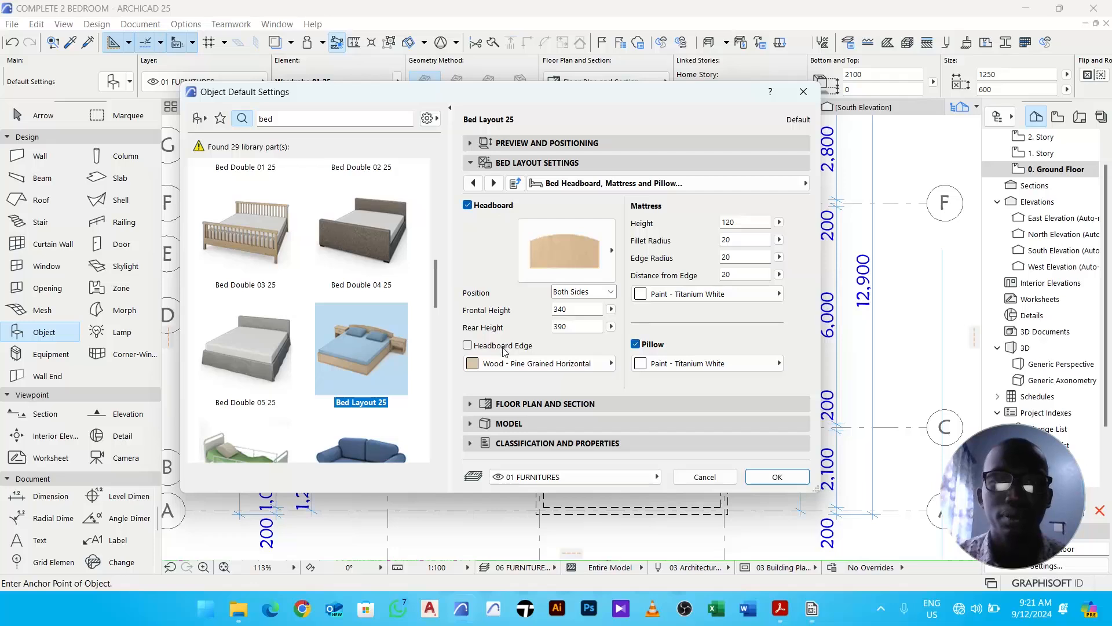
click(496, 184)
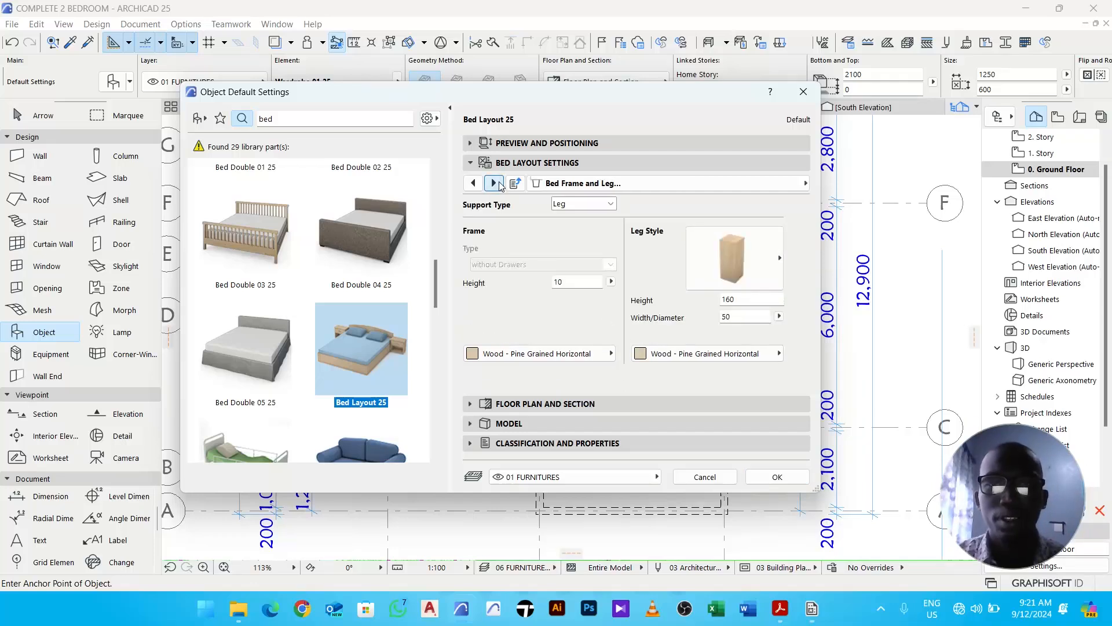
- Set the bed layout's 2D detail level to Symbolic with the first symbol type and confirm the settings
click(494, 183)
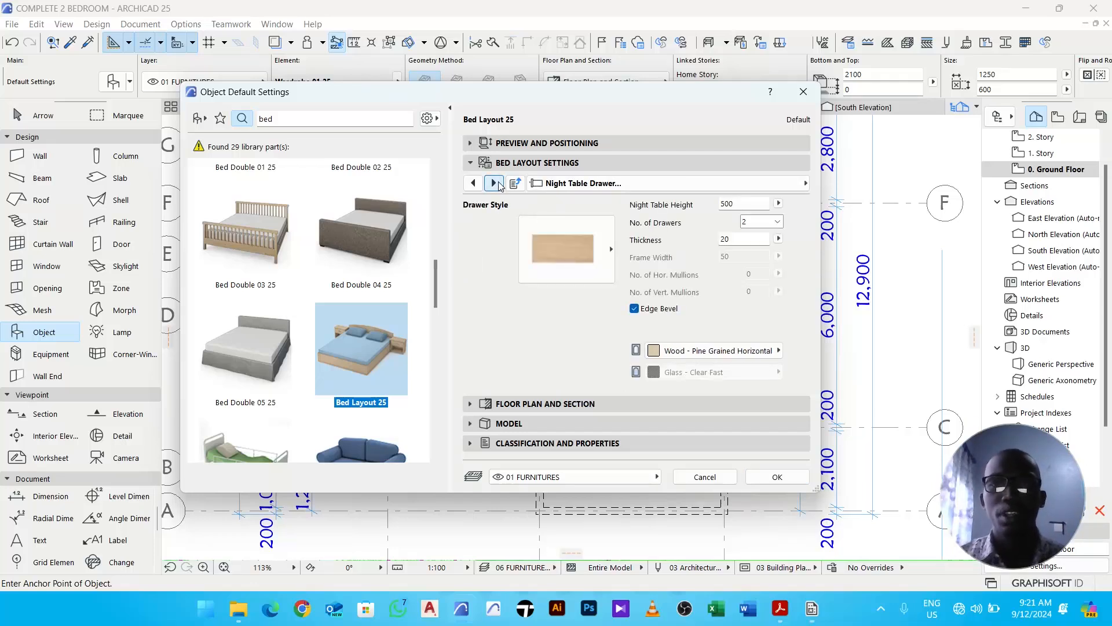
click(494, 183)
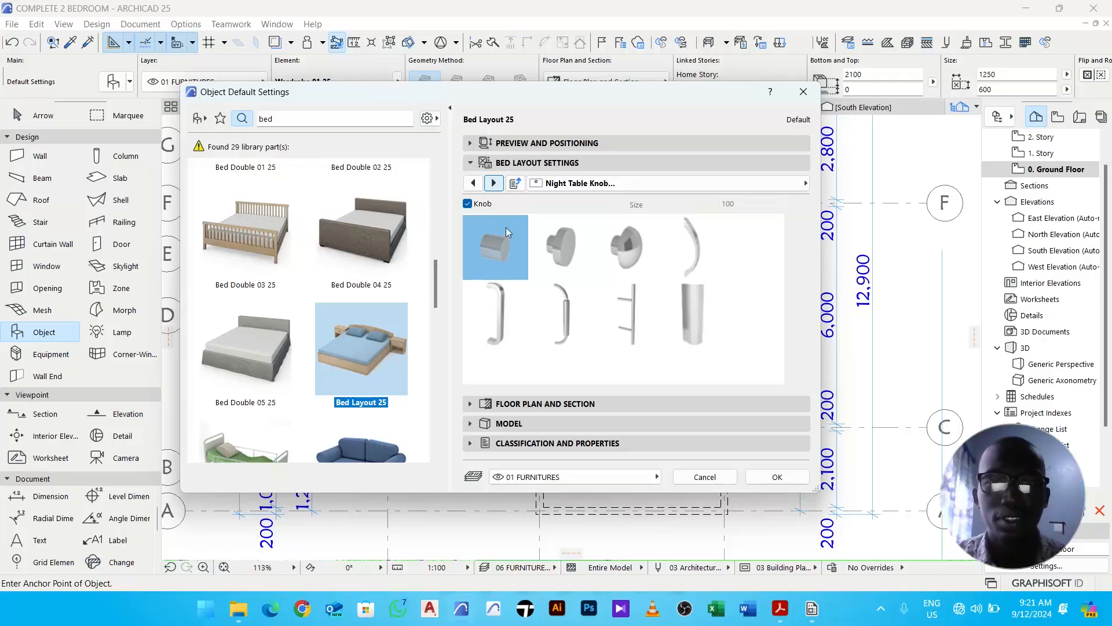
click(493, 183)
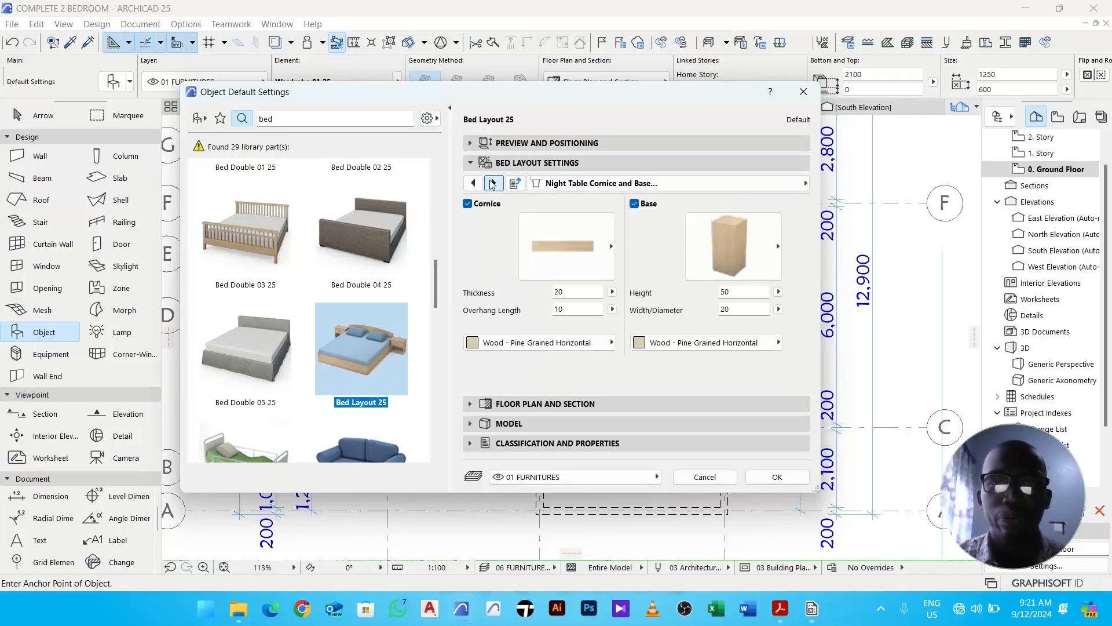
click(493, 184)
click(493, 184)
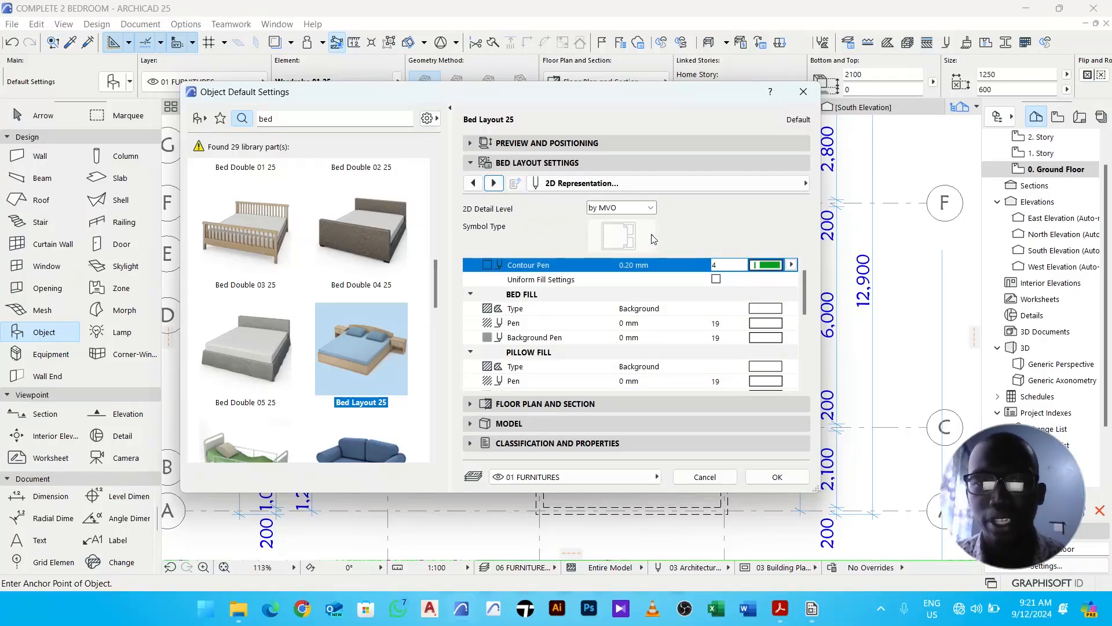
click(626, 207)
click(623, 229)
click(619, 237)
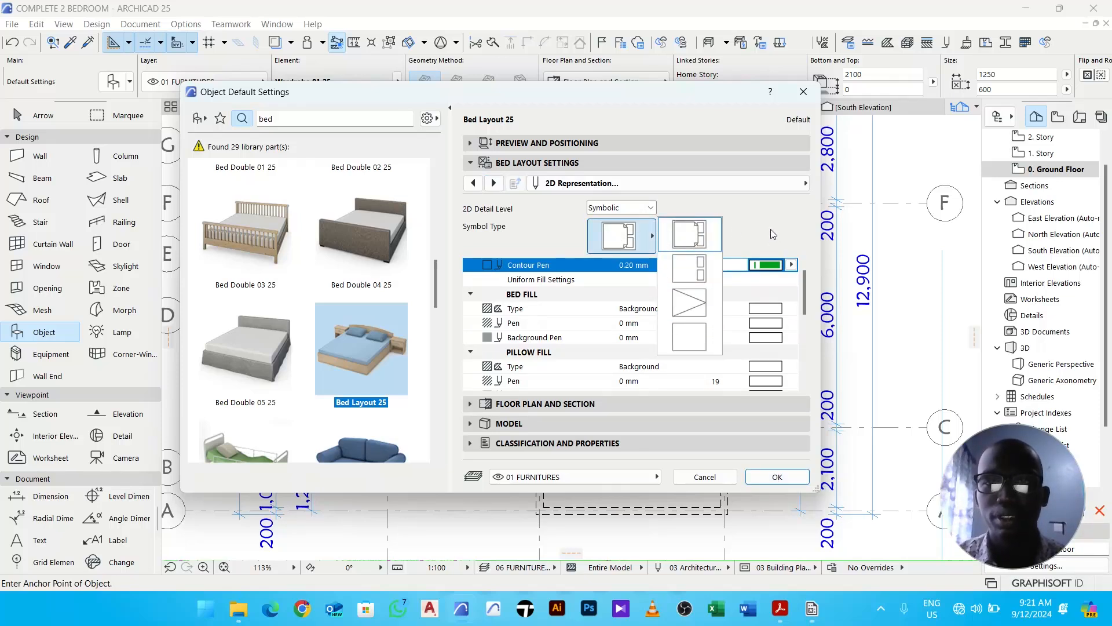
click(714, 239)
click(791, 475)
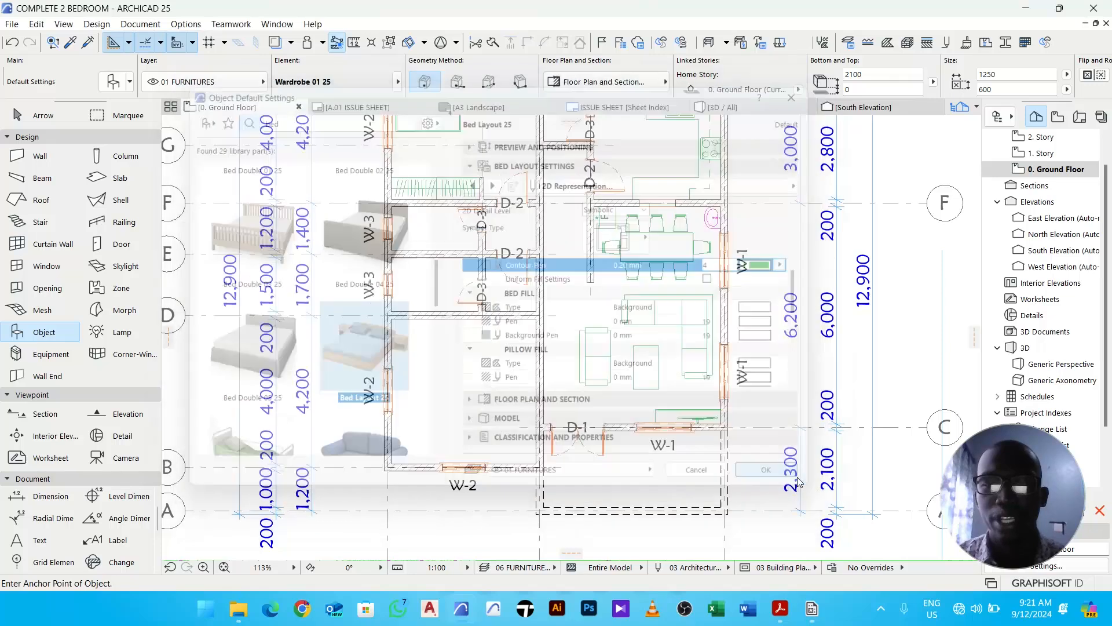
- Place the bed in the lower-left bedroom and rotate it 90 degrees
click(424, 408)
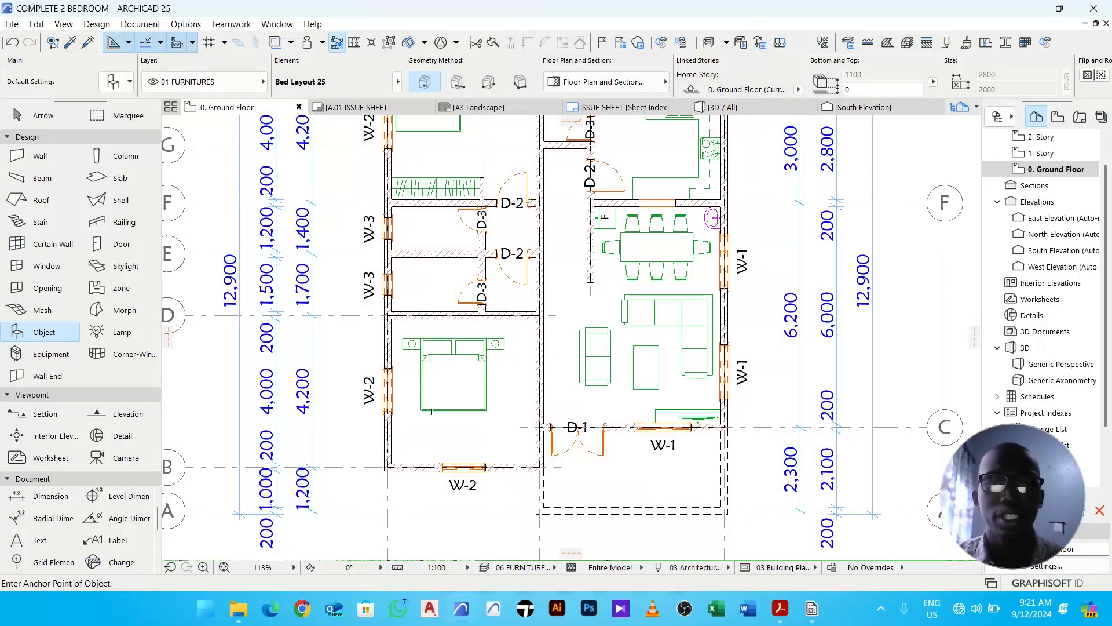
key(Escape)
click(447, 397)
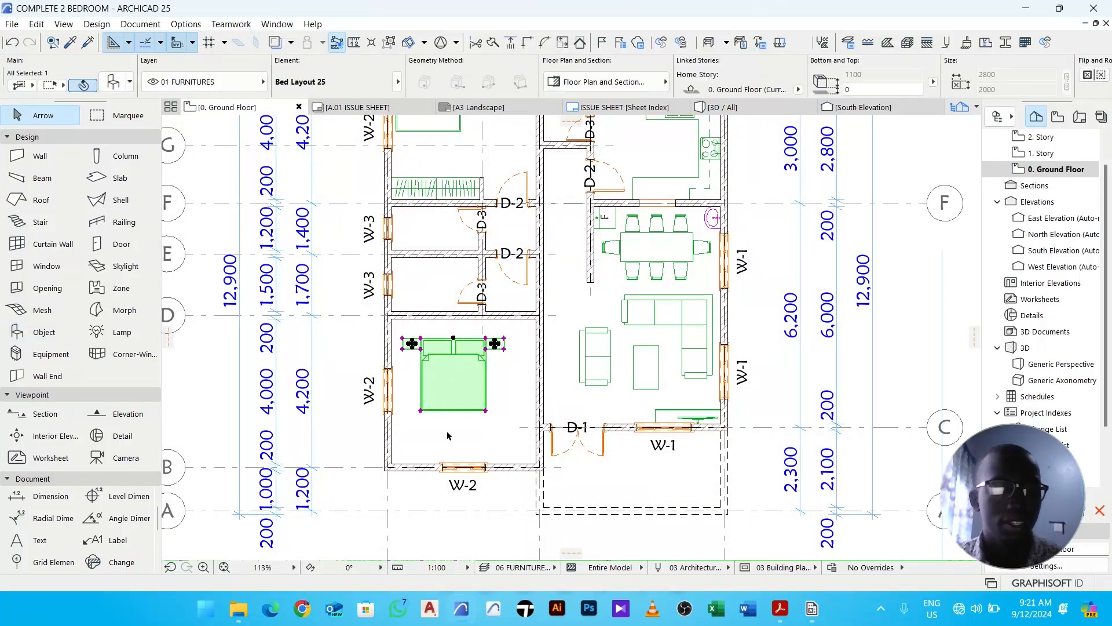
key(ctrl+e)
scroll(417, 345, up, 5)
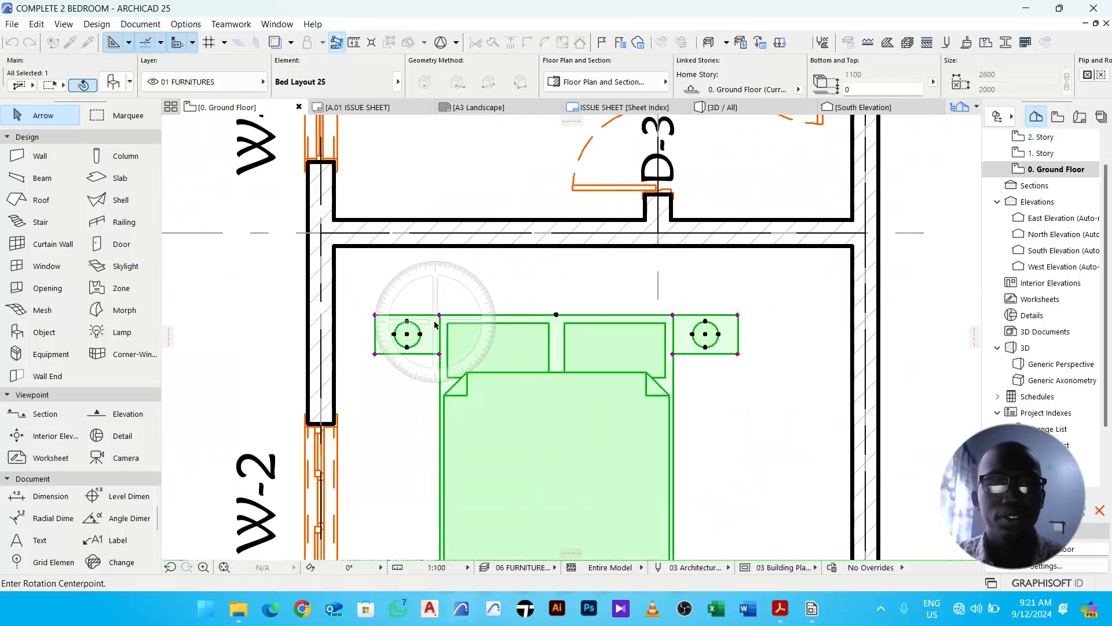
click(440, 315)
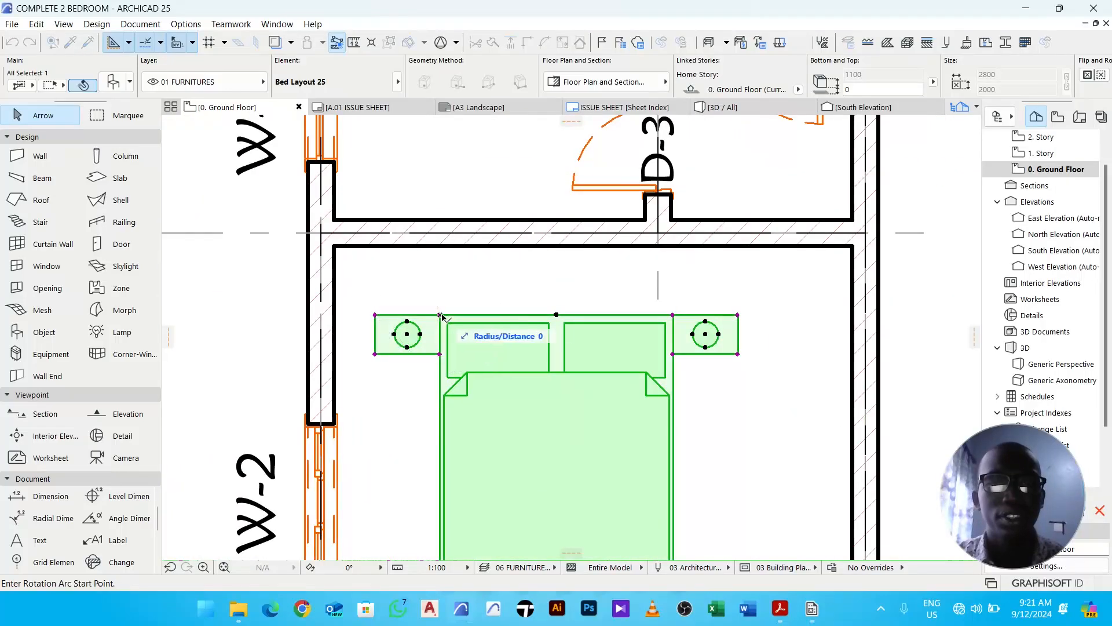
click(758, 315)
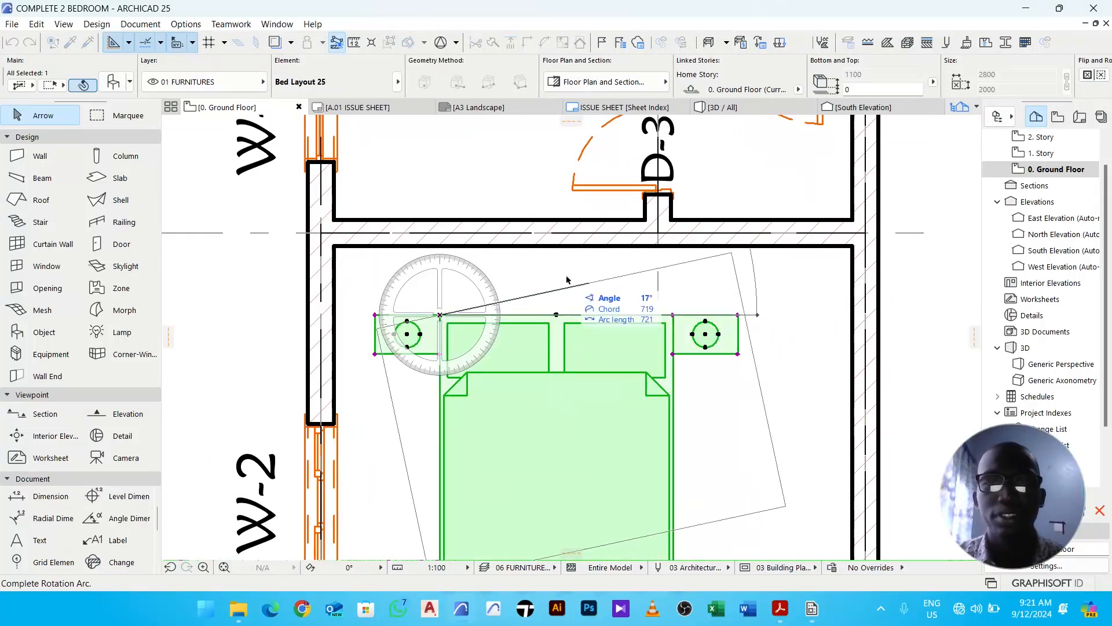
click(444, 171)
- Move the rotated bed down so its headboard sits against the bedroom's left wall
scroll(550, 269, down, 3)
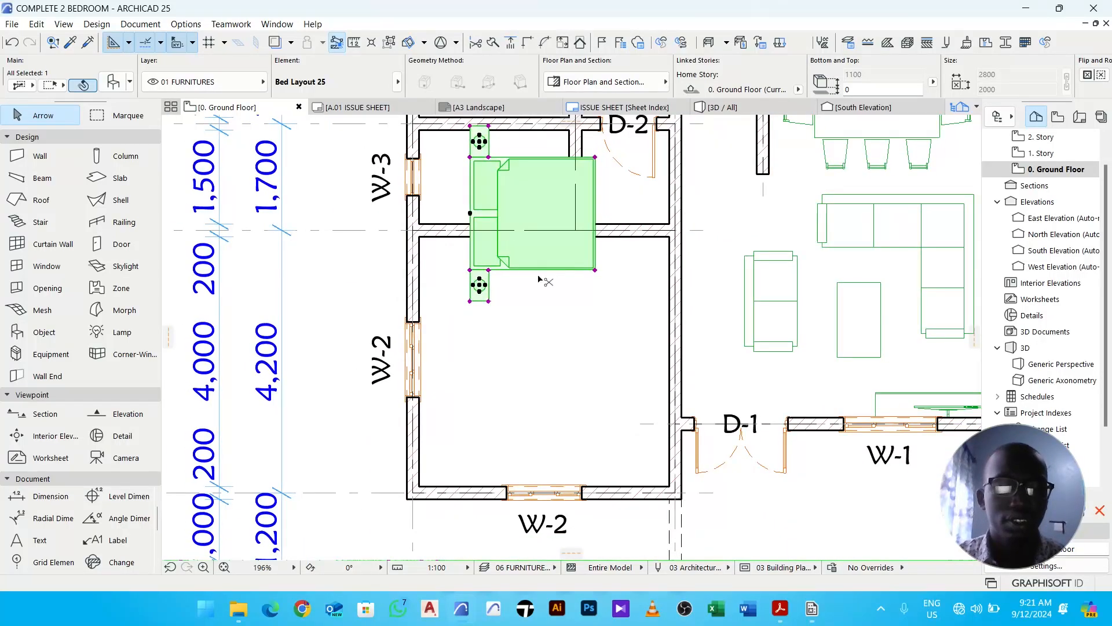
key(ctrl+d)
click(540, 253)
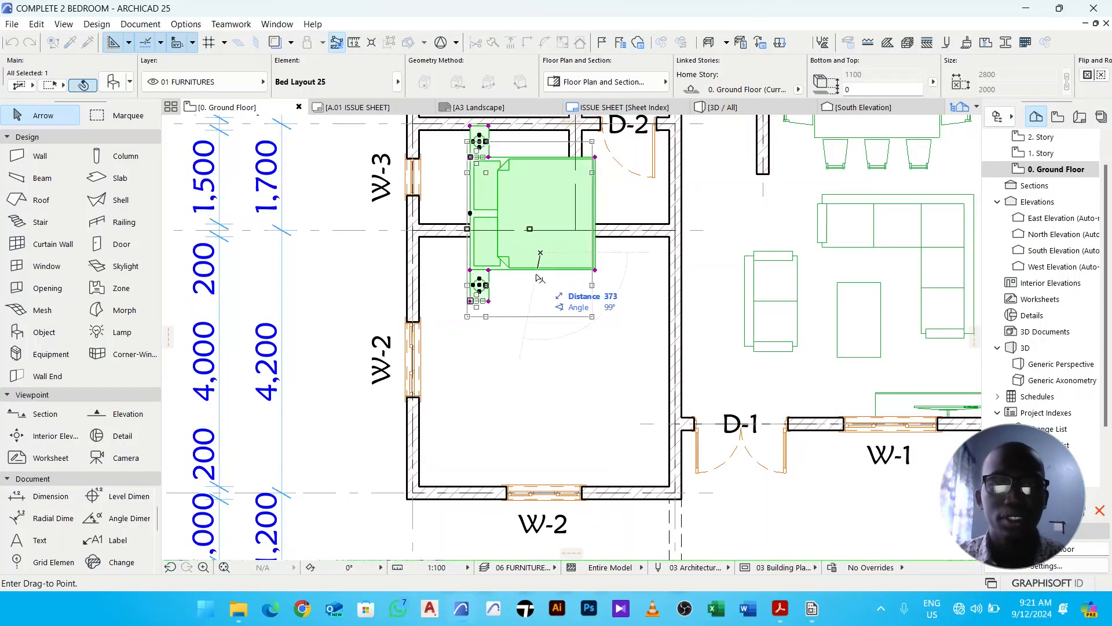
click(498, 431)
click(610, 386)
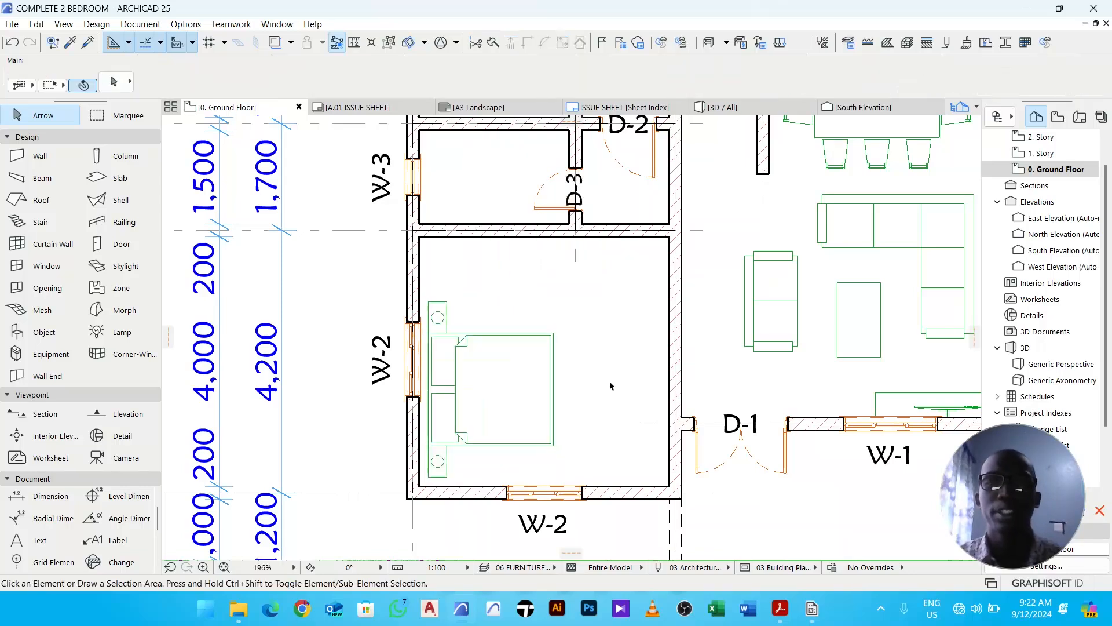
- Draw a 700 mm partition wall extending left from the bedroom's right wall
scroll(603, 379, down, 4)
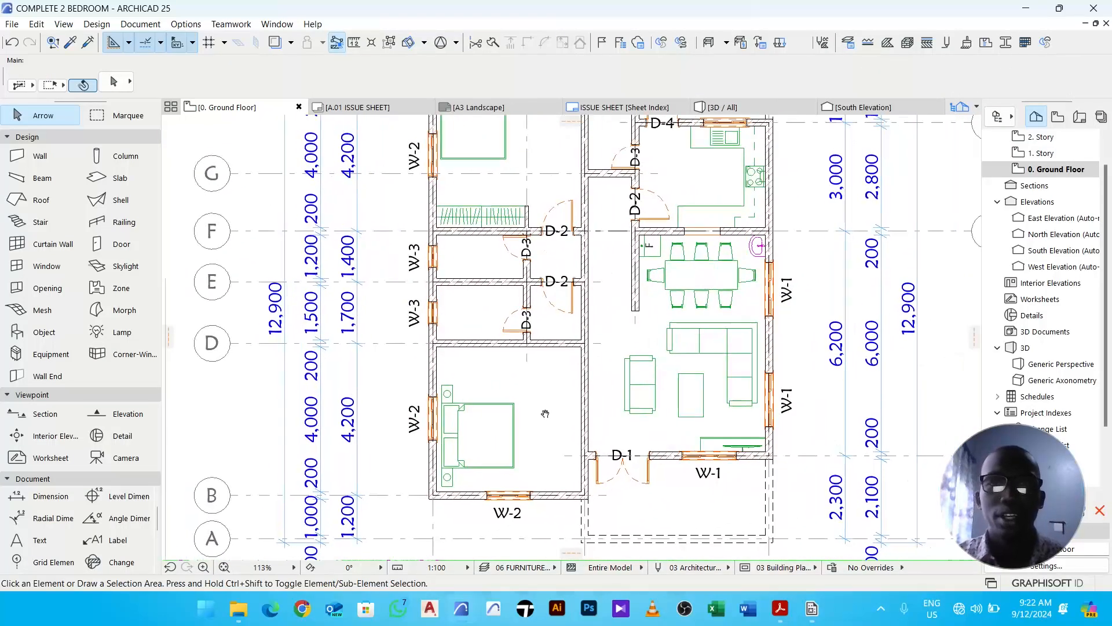
scroll(532, 245, up, 8)
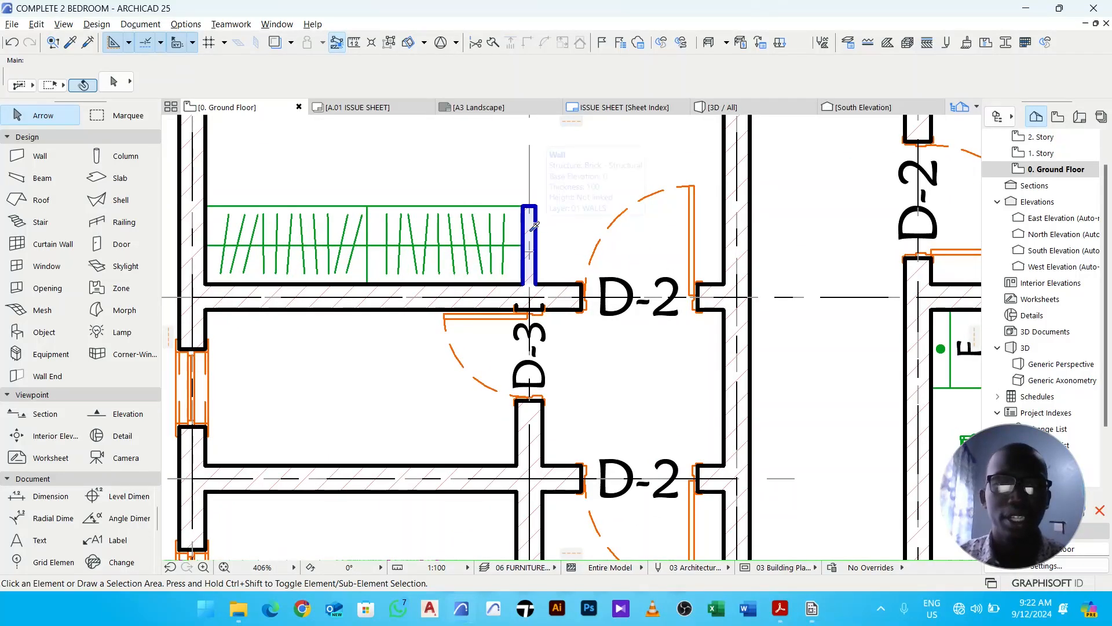
alt+click(530, 226)
scroll(530, 226, down, 9)
middle_drag(581, 431, 544, 368)
scroll(549, 380, up, 3)
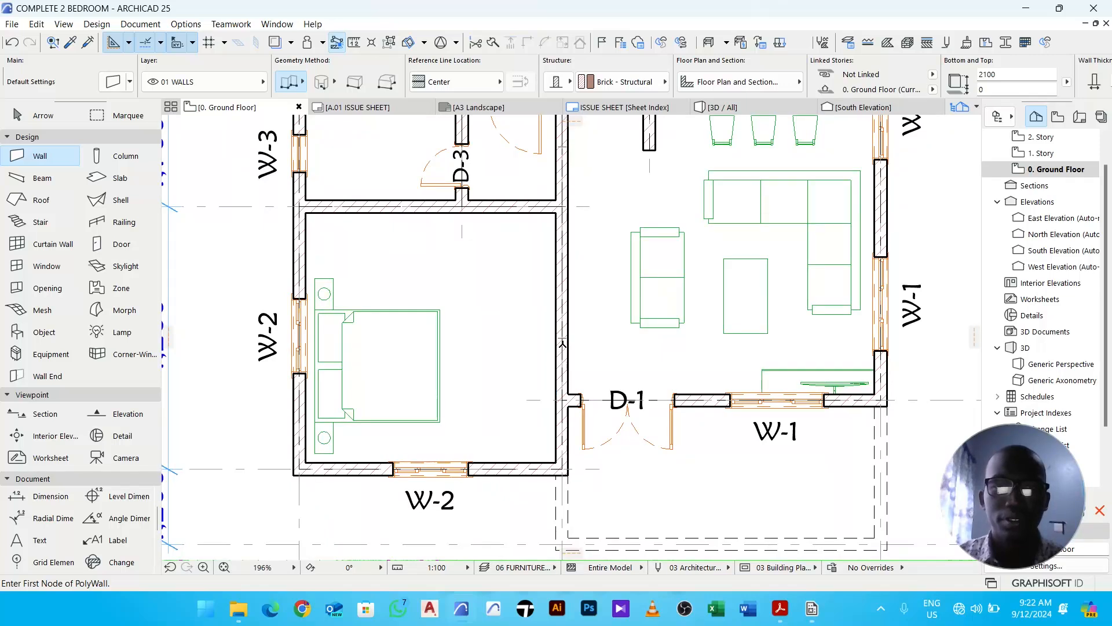
click(561, 338)
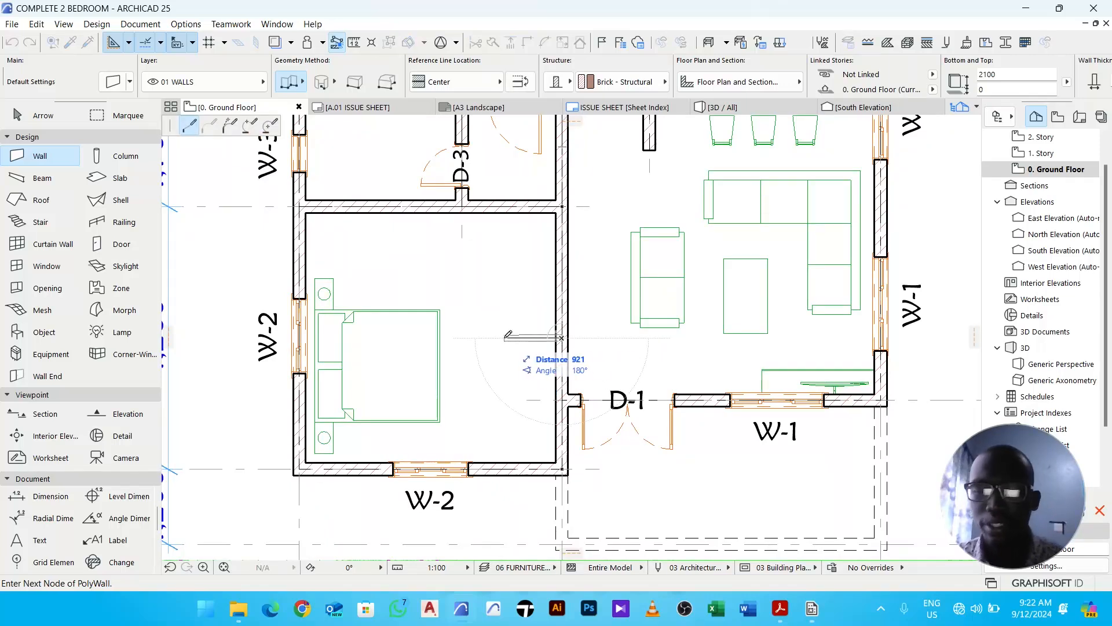
text(700)
key(Return)
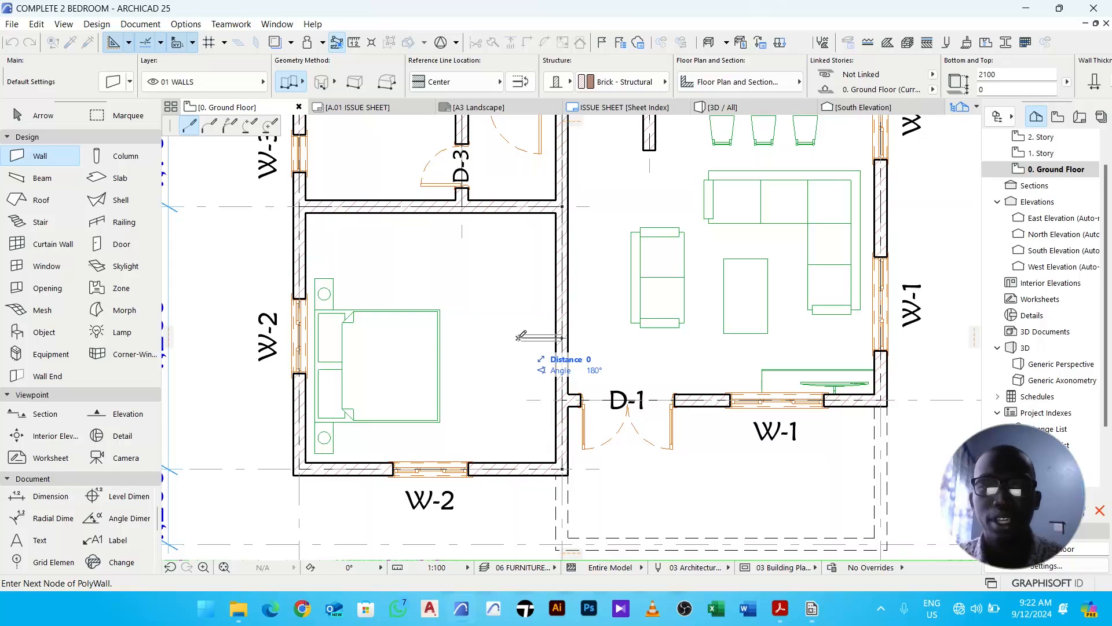
click(519, 337)
key(Escape)
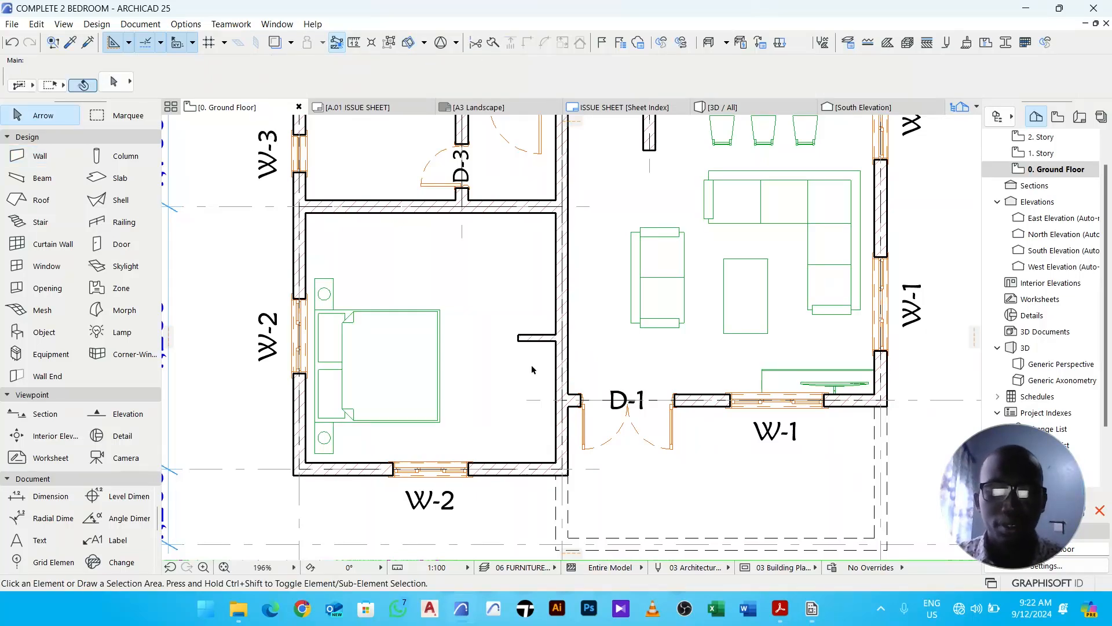
- Measure the partition's distance from the bedroom's lower-right corner and move the partition 250 mm up
key(m)
click(556, 462)
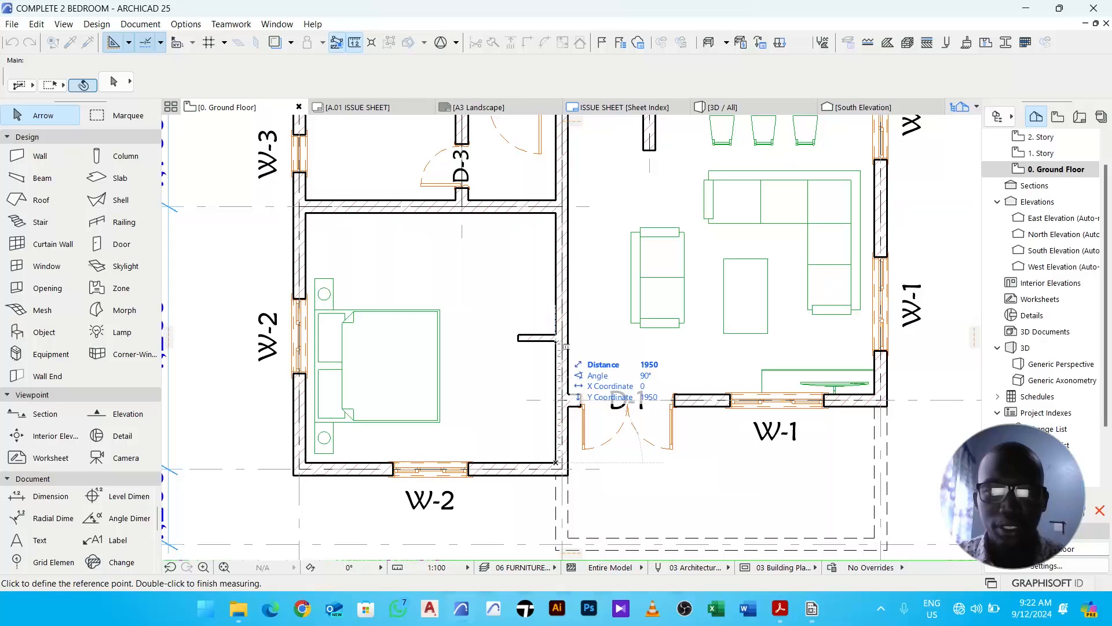
key(Escape)
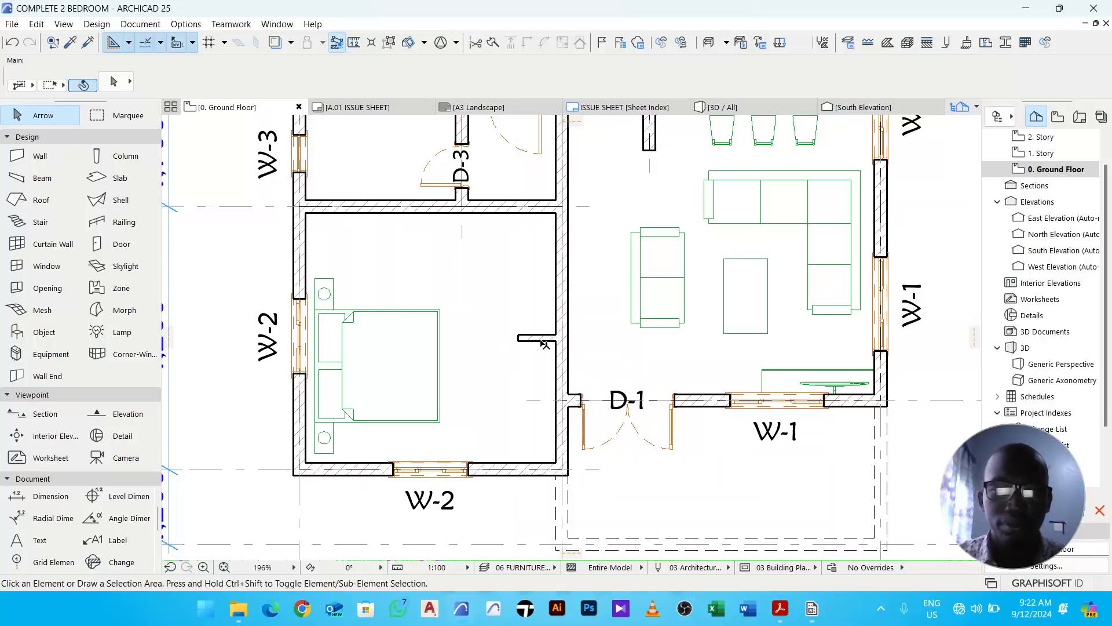
click(539, 338)
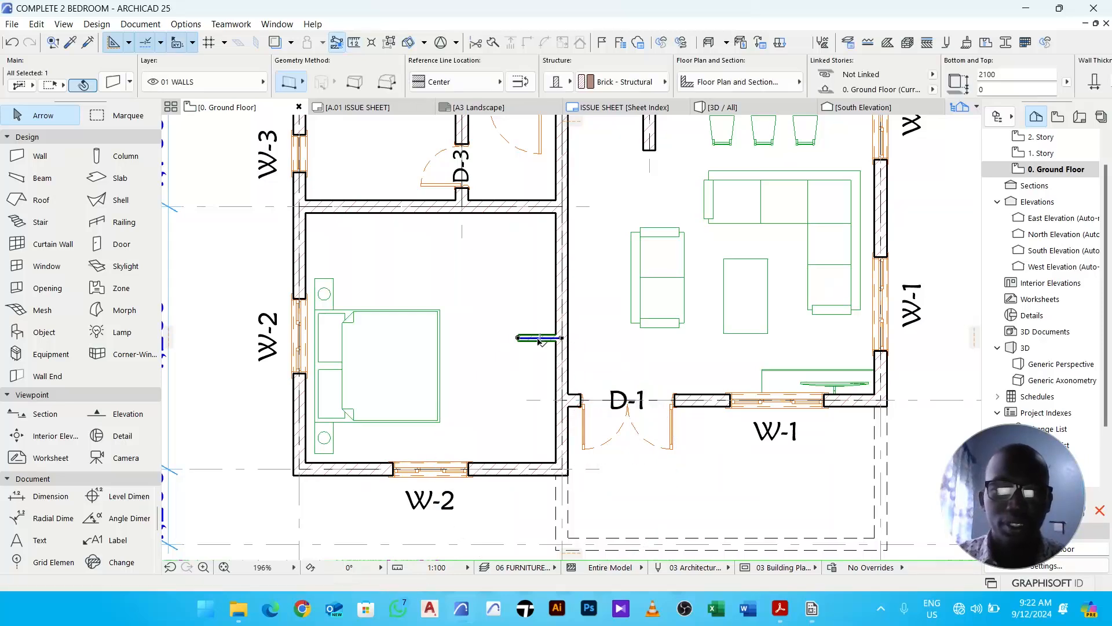
key(ctrl+d)
click(514, 382)
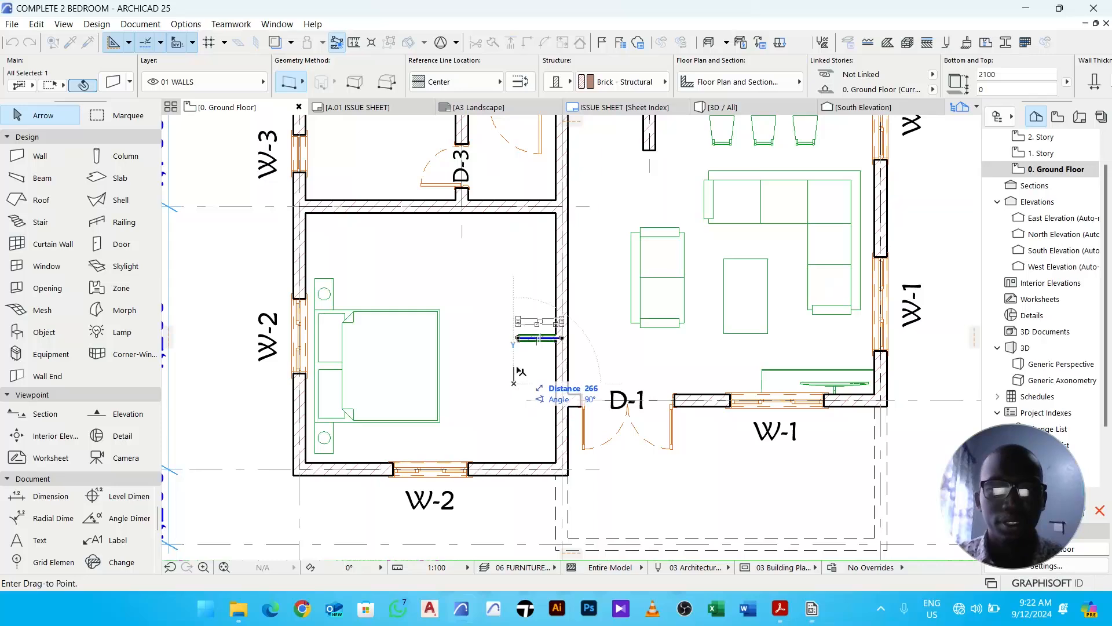
text(1)
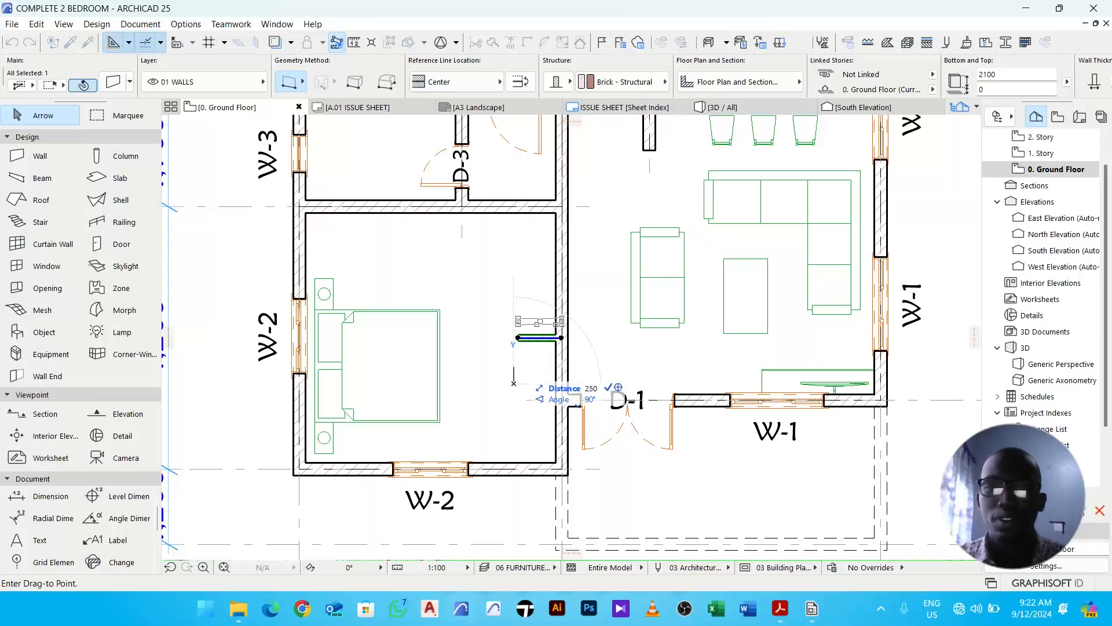
key(Return)
click(514, 352)
- Move the partition wall a further 200 mm up along the bedroom's right wall
key(m)
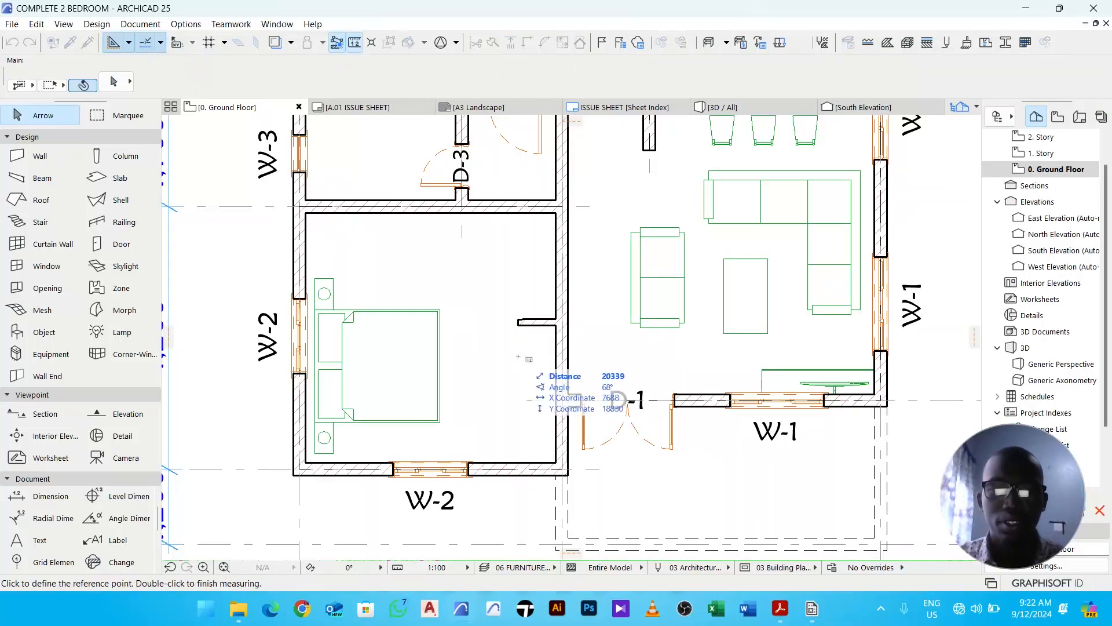
click(556, 463)
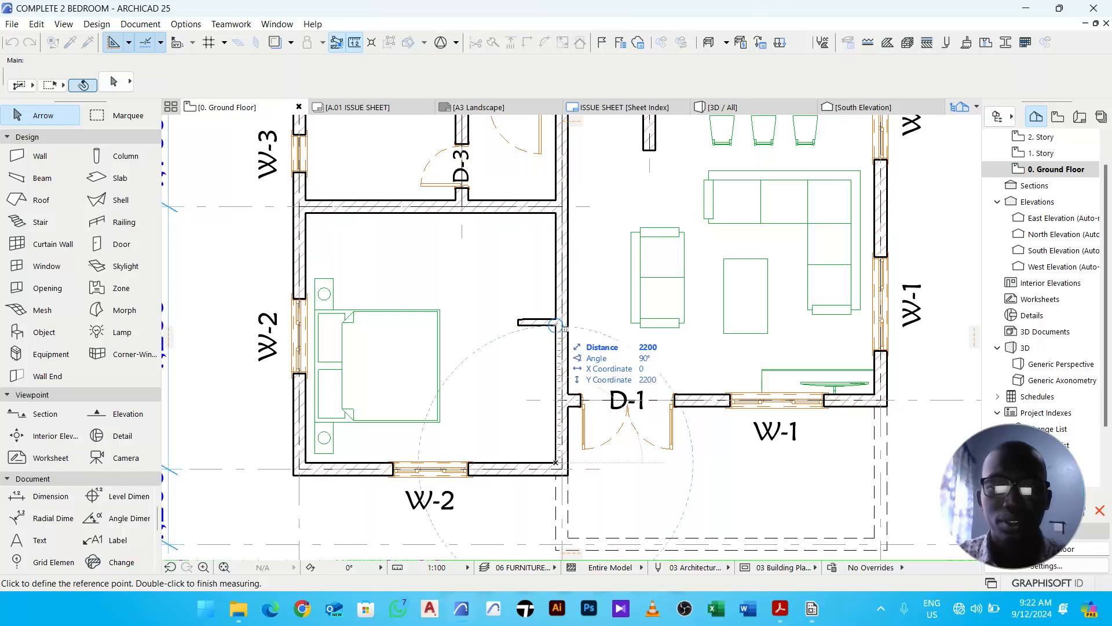
key(Escape)
click(539, 326)
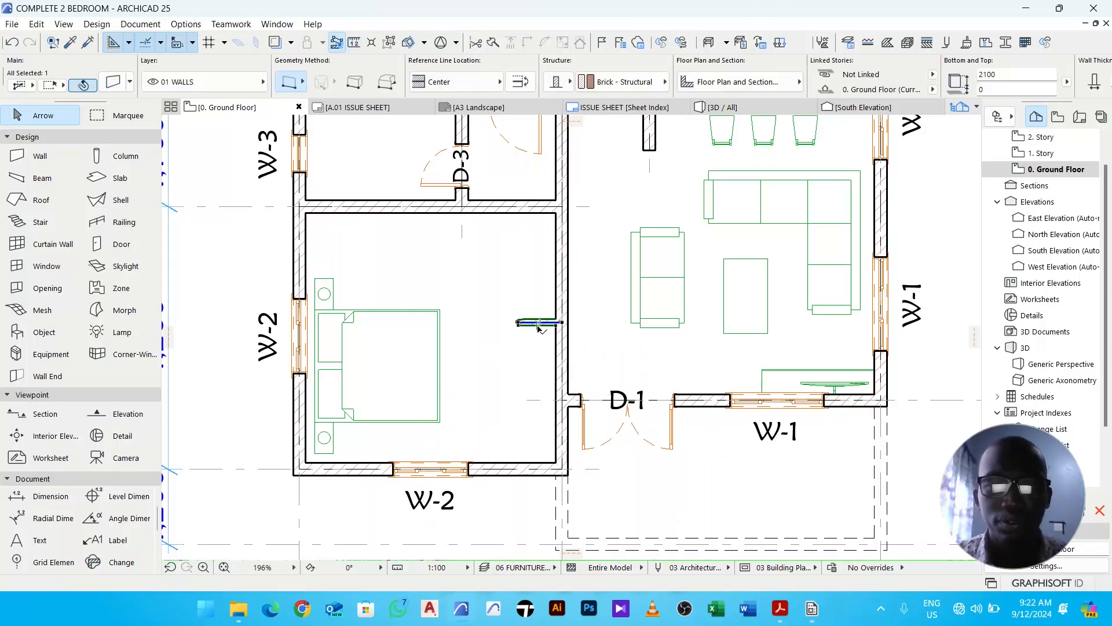
key(ctrl+d)
click(523, 382)
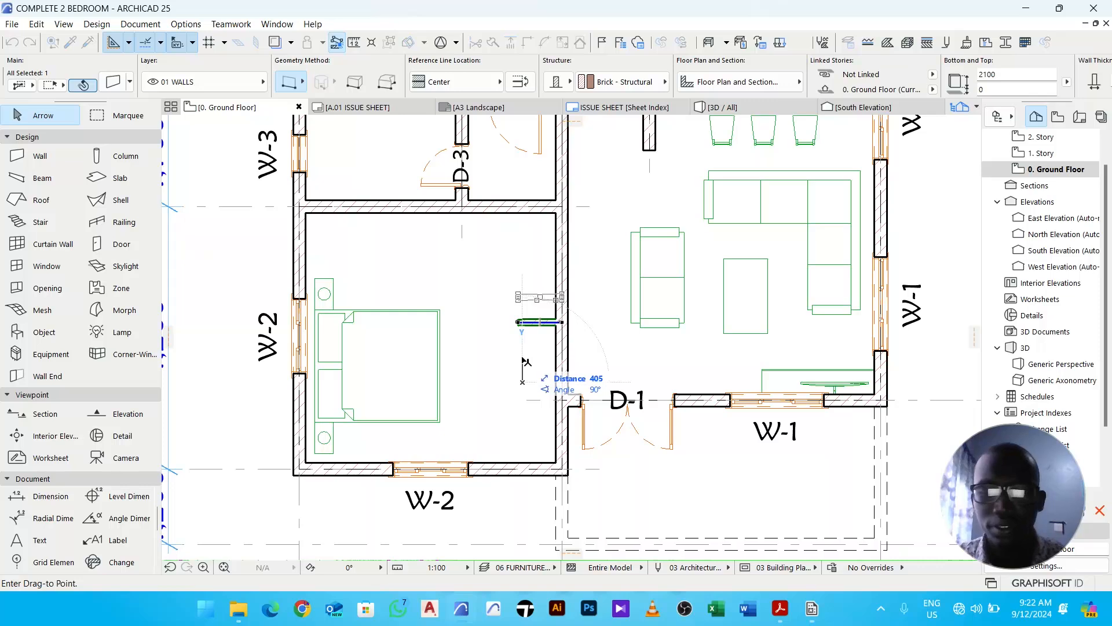
text(200)
key(Return)
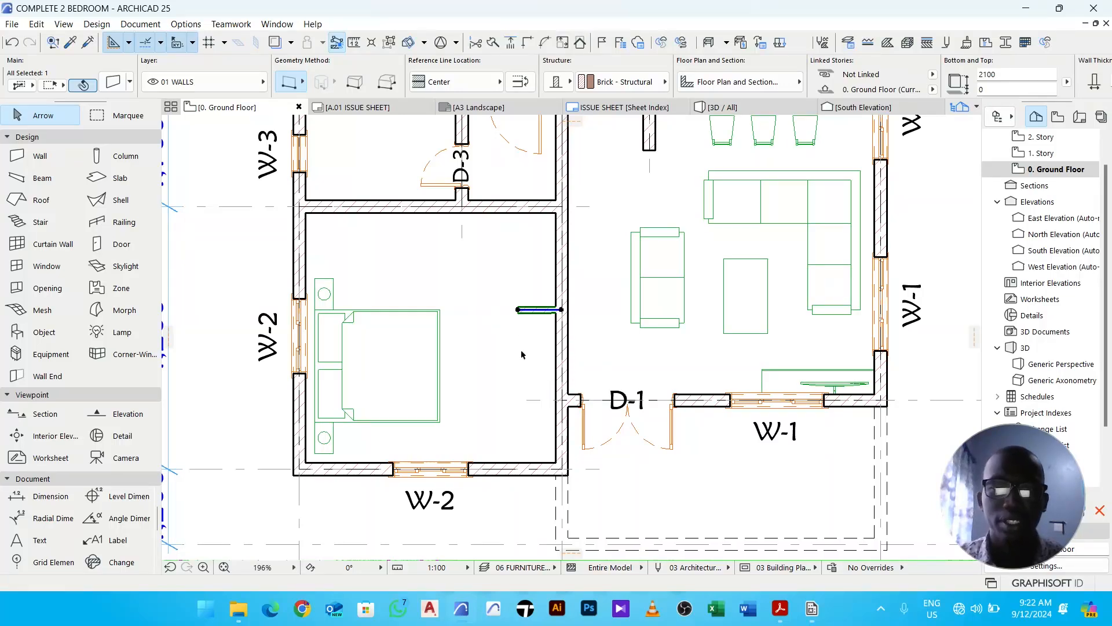
click(526, 354)
key(m)
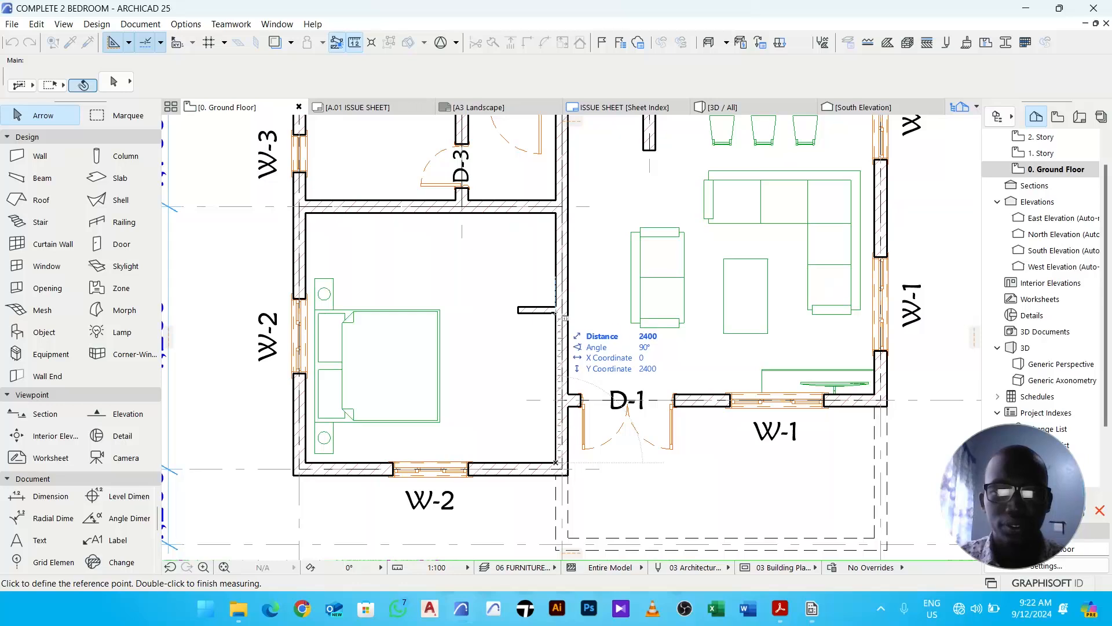
key(Escape)
- Copy the wardrobe from the upper bedroom into the lower bedroom beside its right wall
scroll(531, 330, down, 5)
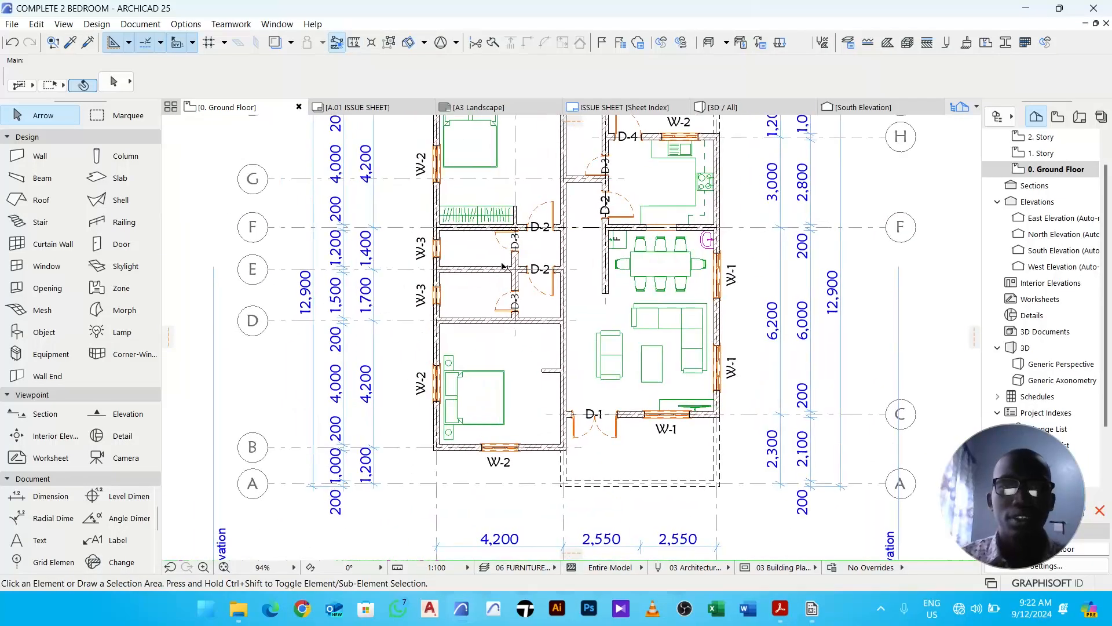
click(493, 216)
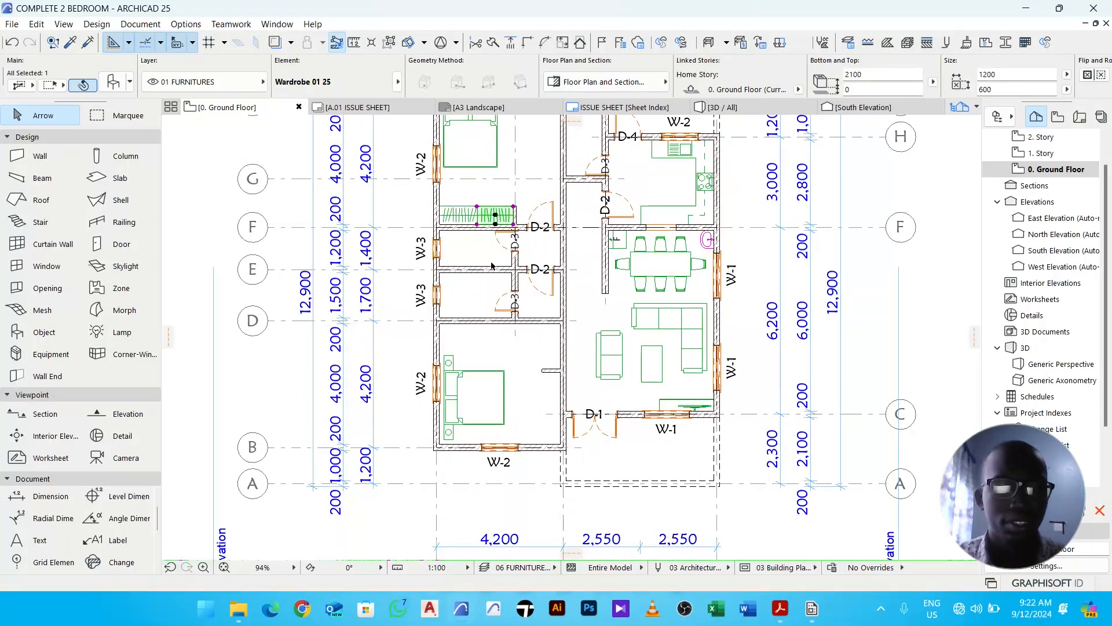
key(ctrl+d)
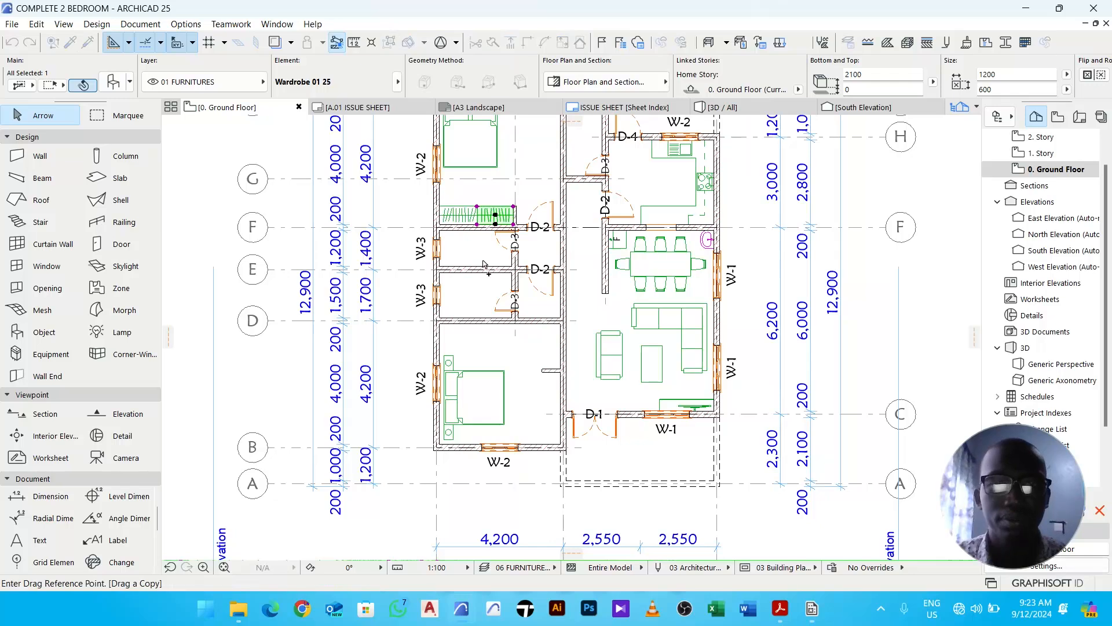
click(485, 215)
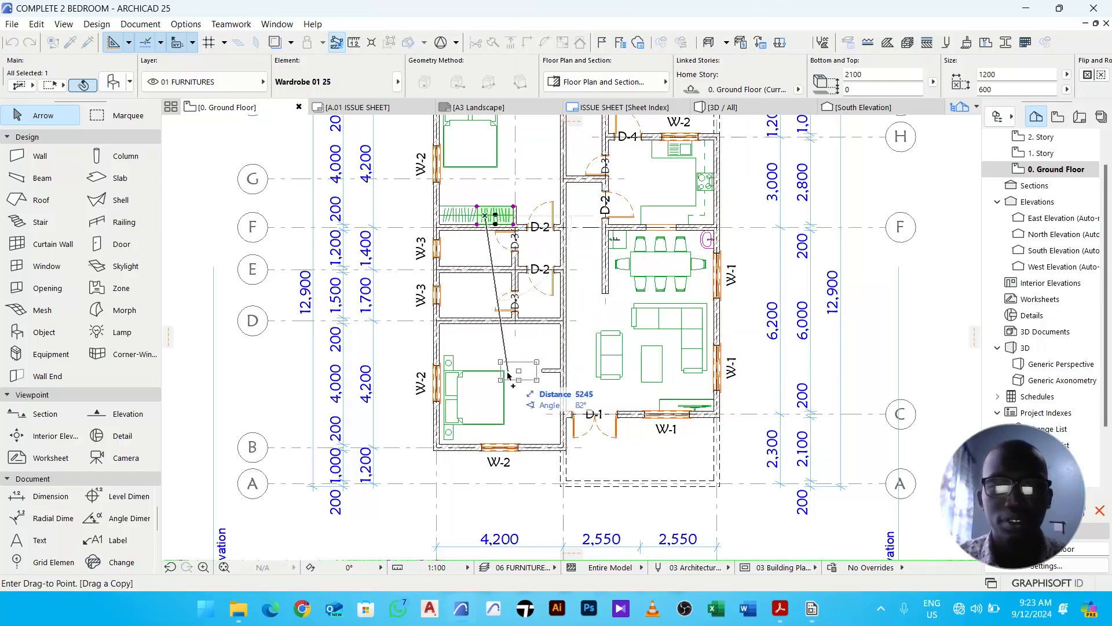
click(528, 407)
- Rotate the copied wardrobe 90° and move it into the bedroom's lower-right corner against the right wall
scroll(524, 408, up, 3)
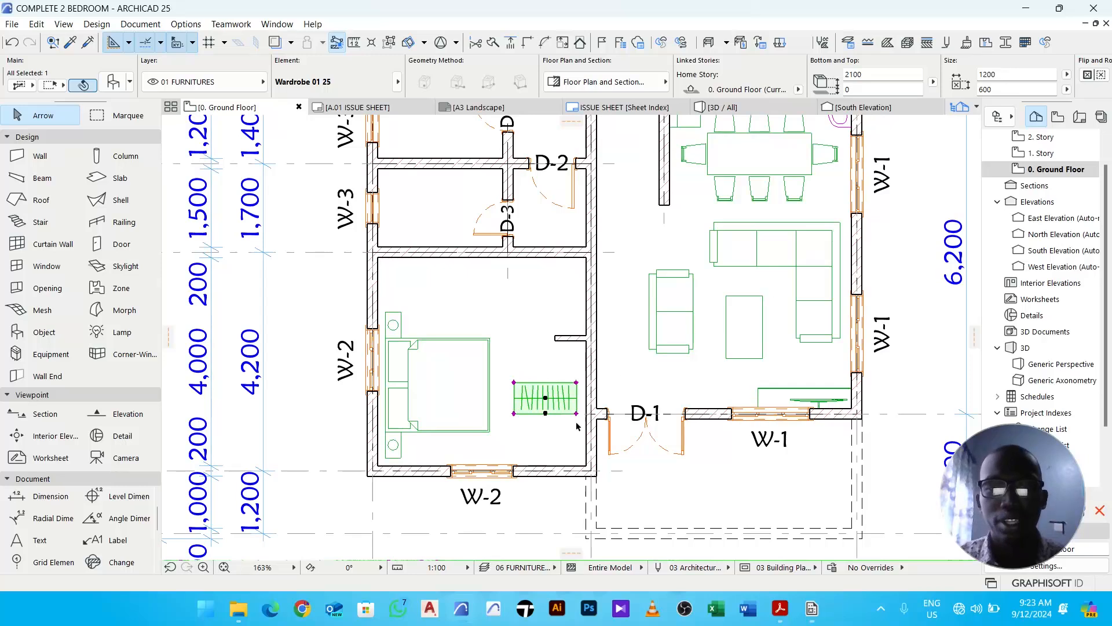
key(ctrl+e)
scroll(542, 415, up, 3)
click(485, 412)
click(620, 412)
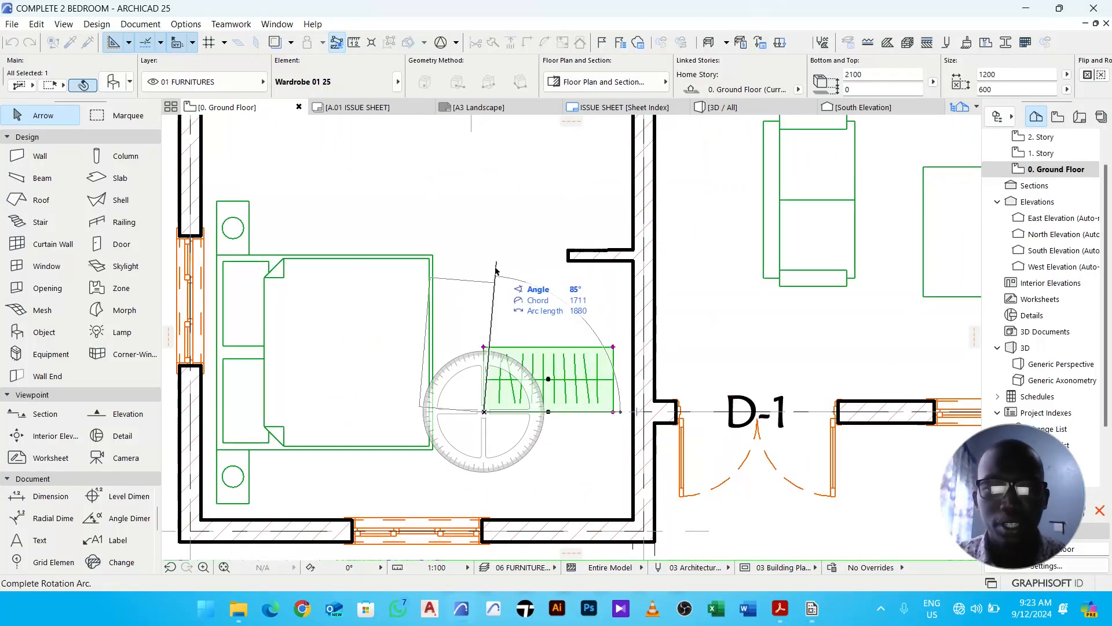
click(486, 301)
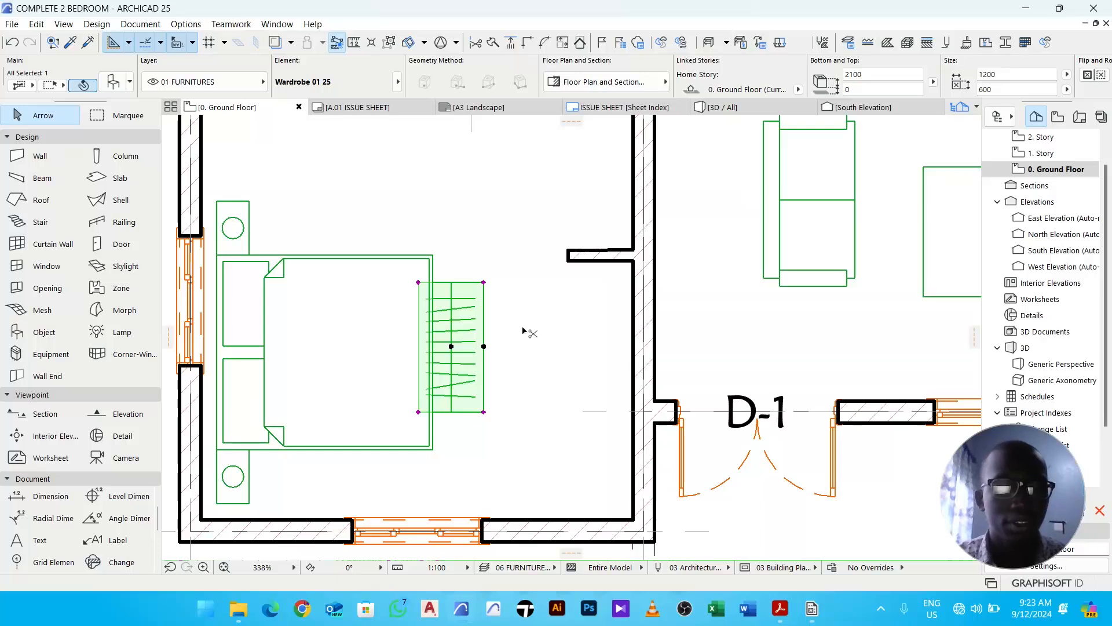
click(484, 412)
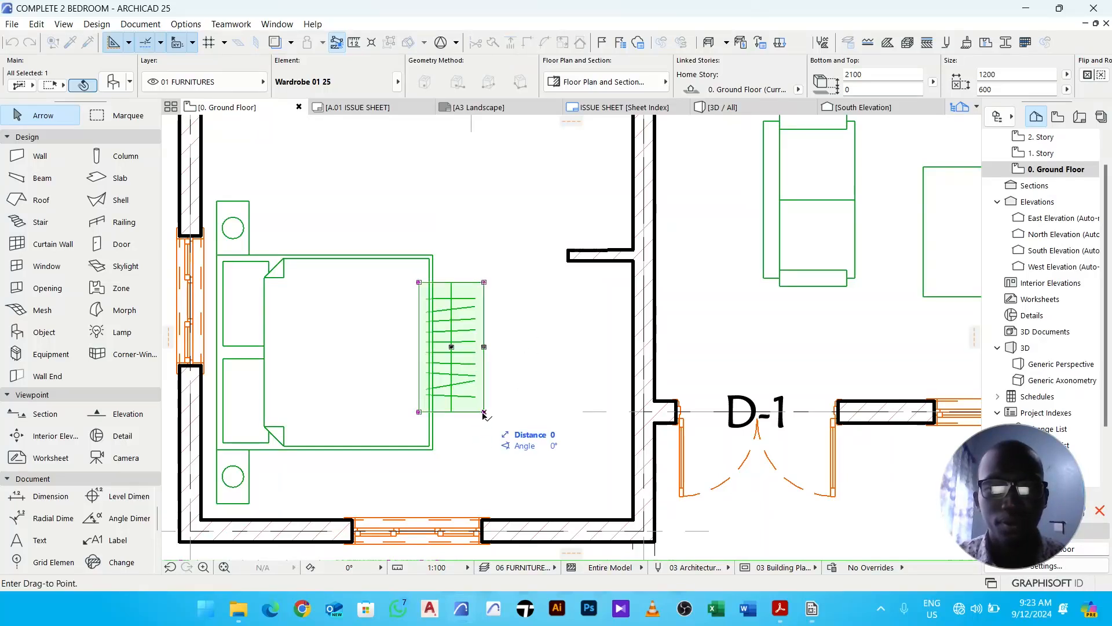
click(633, 520)
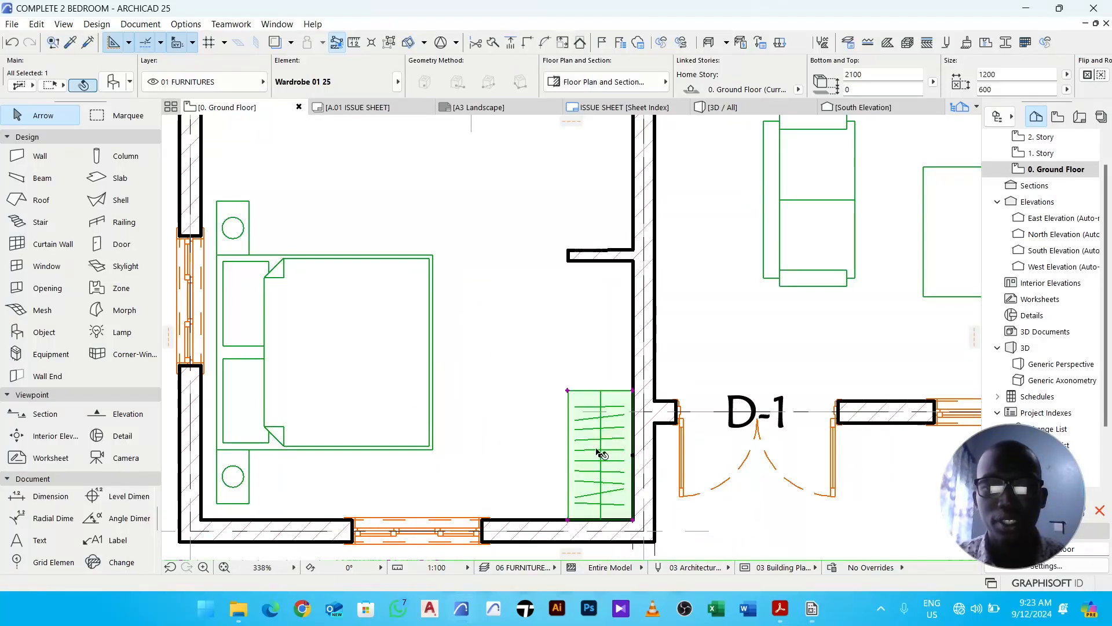
- Mirror a copy of the wardrobe about its top edge so a second unit stacks above it along the right wall
key(ctrl+alt+m)
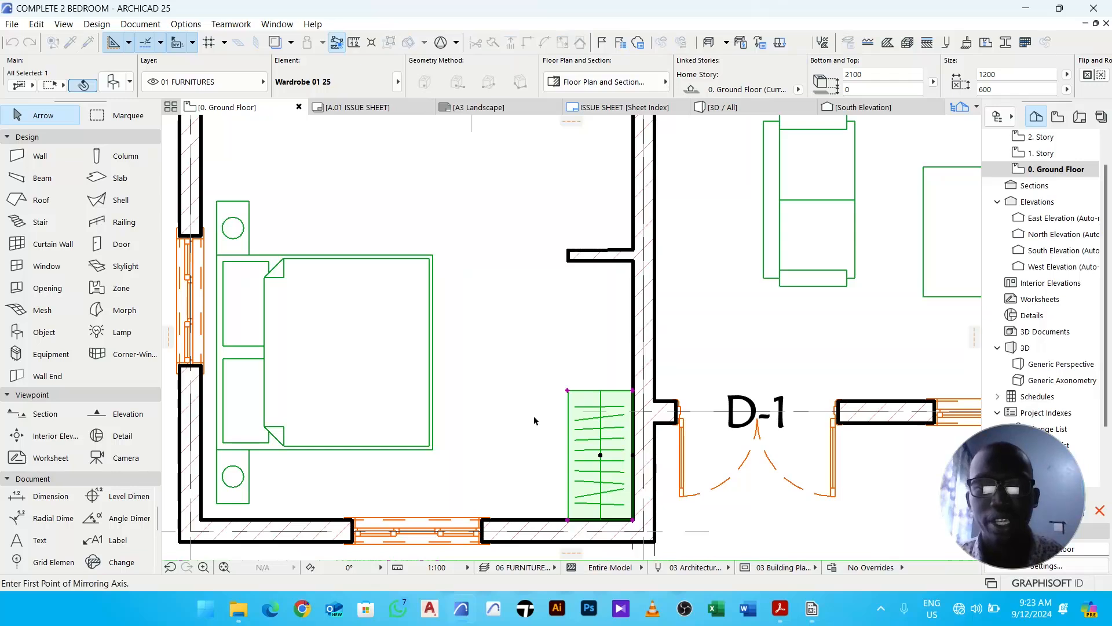
click(609, 396)
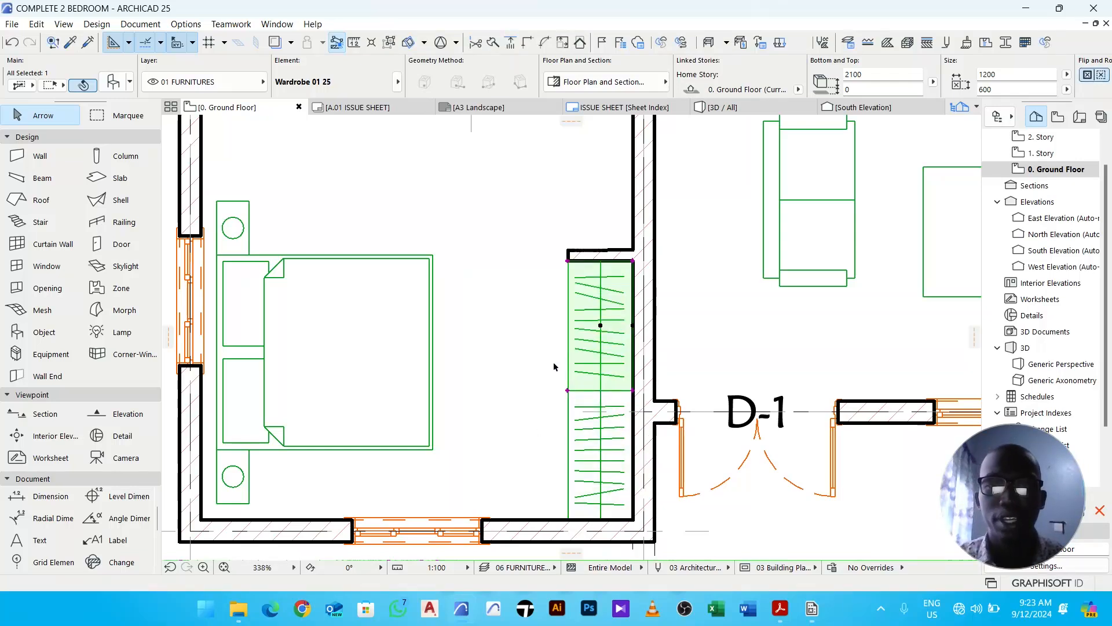
click(526, 364)
scroll(578, 277, up, 5)
scroll(649, 241, down, 5)
scroll(659, 242, down, 3)
scroll(651, 499, up, 4)
scroll(667, 463, down, 5)
scroll(666, 451, down, 1)
scroll(648, 326, up, 2)
middle_drag(647, 326, 548, 387)
scroll(611, 380, down, 5)
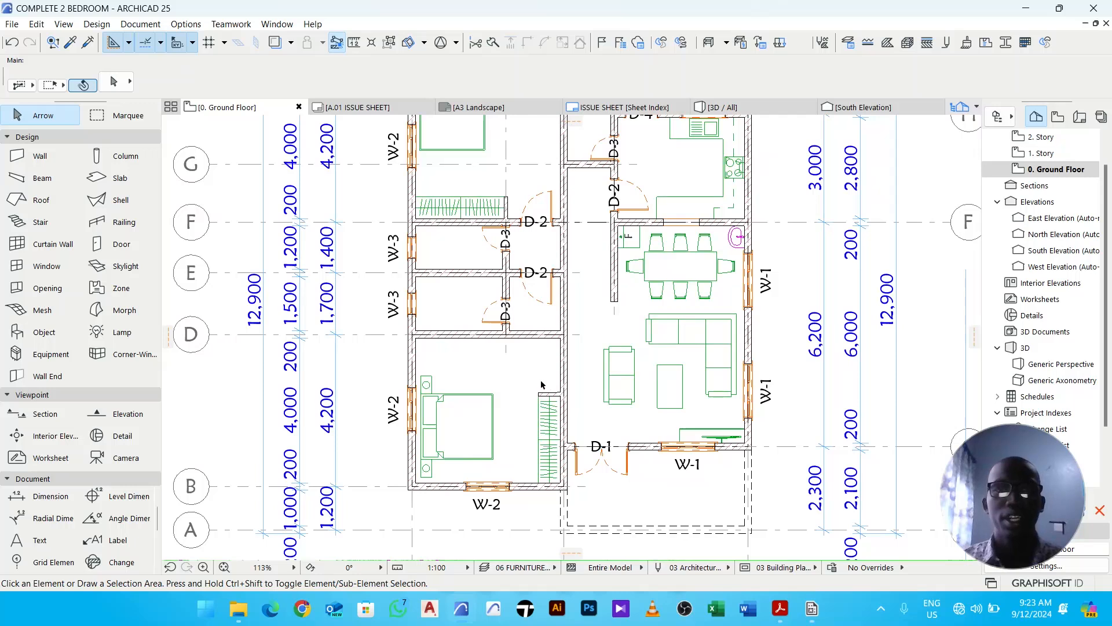
scroll(611, 394, up, 4)
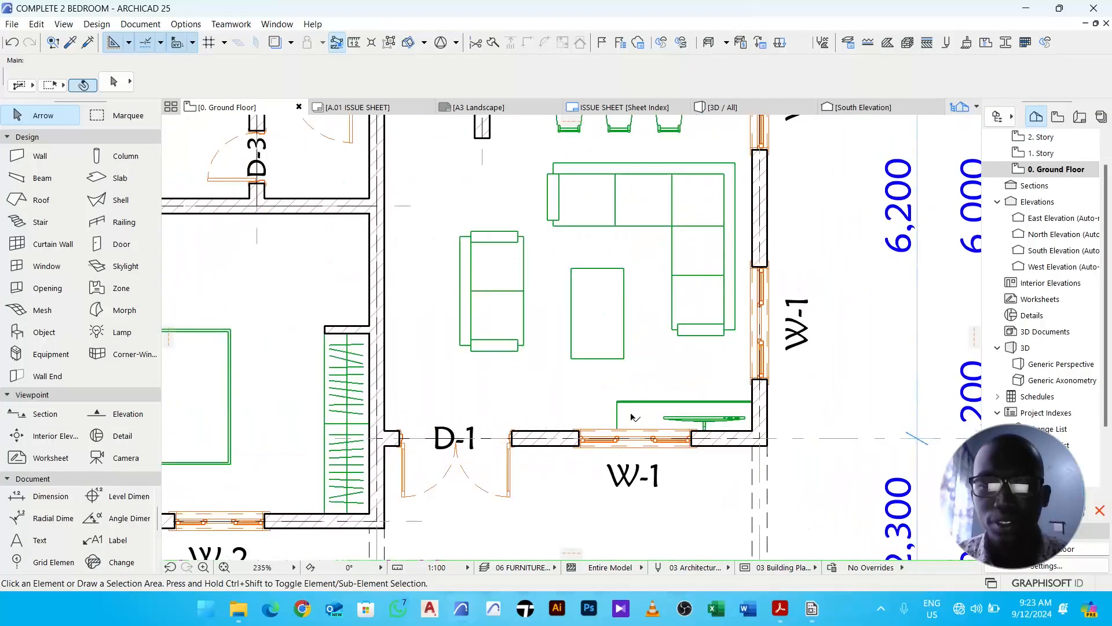
- Copy the living room's wall-mounted TV stand and TV into the lower bedroom near its upper wall
drag(598, 389, 745, 427)
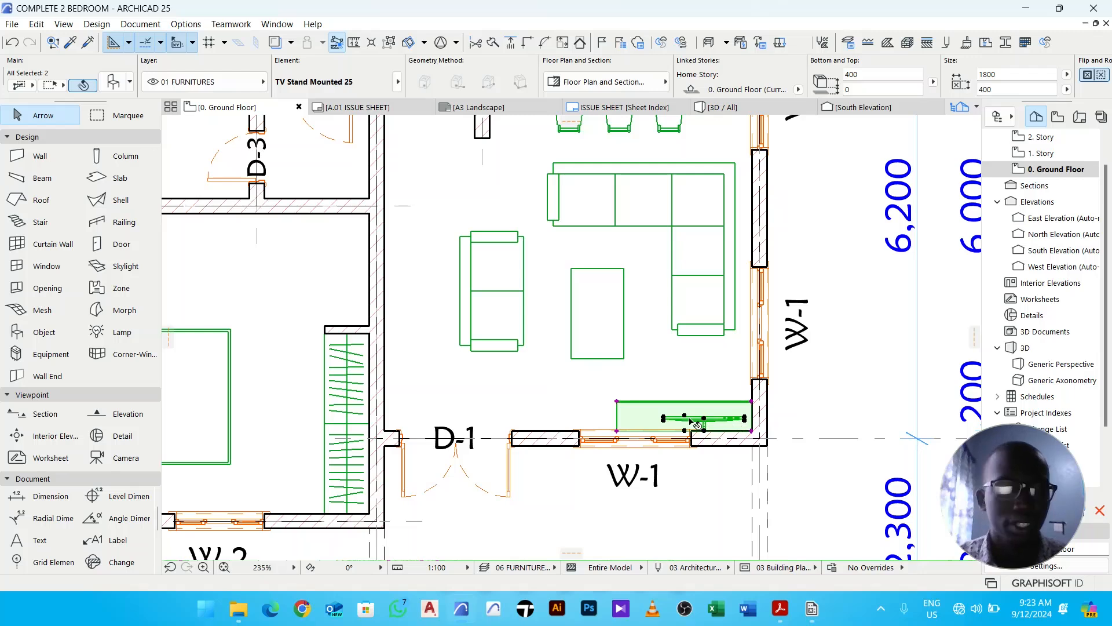
key(ctrl+shift+d)
click(651, 409)
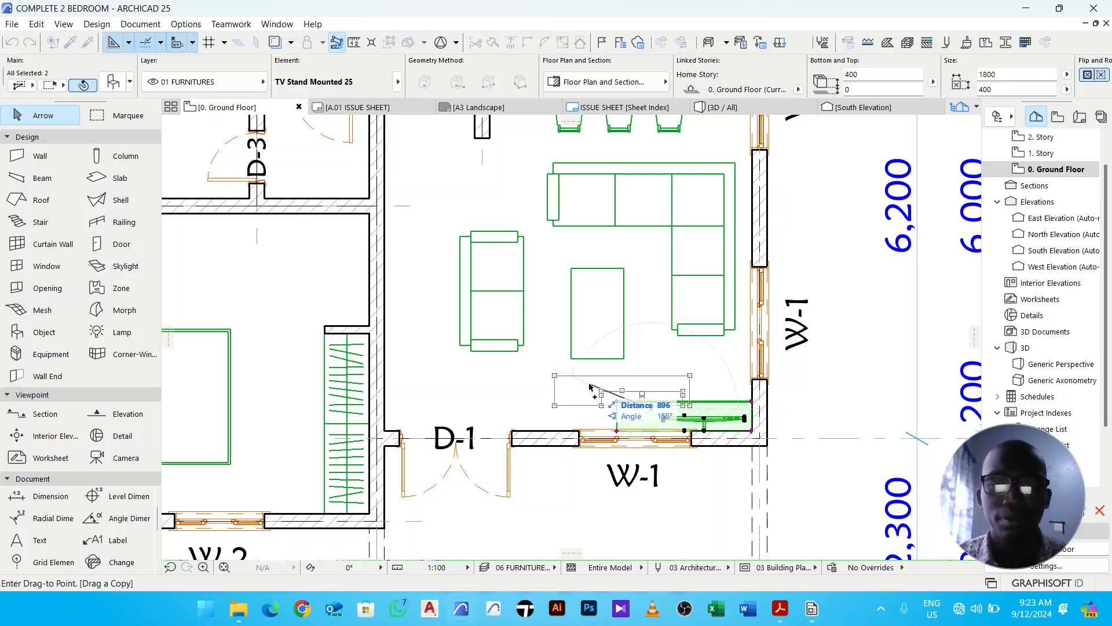
scroll(590, 387, down, 2)
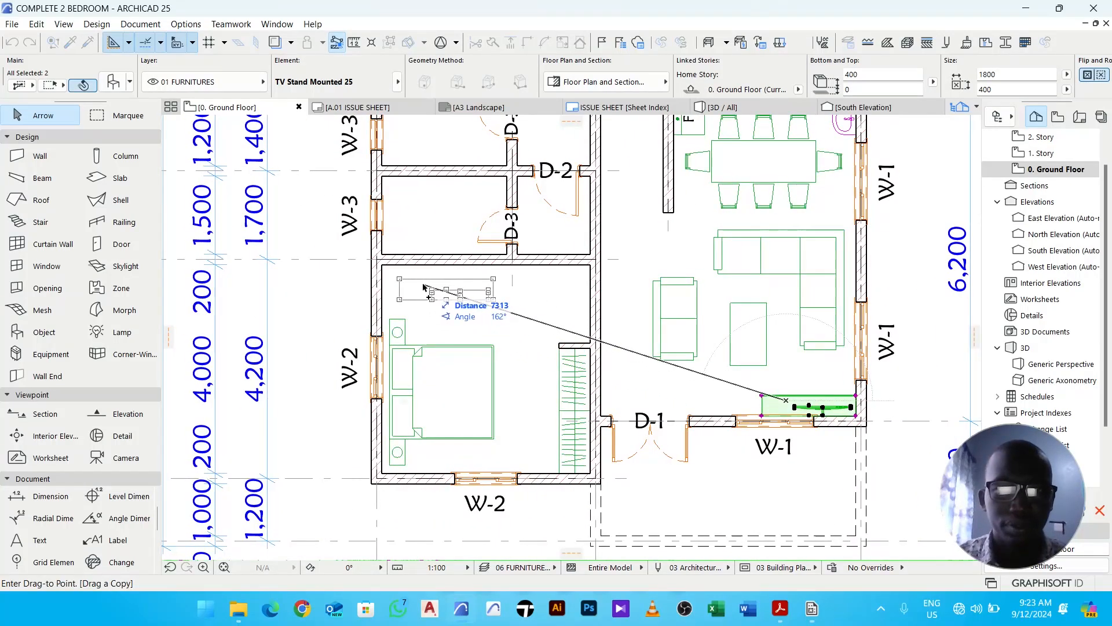
click(424, 287)
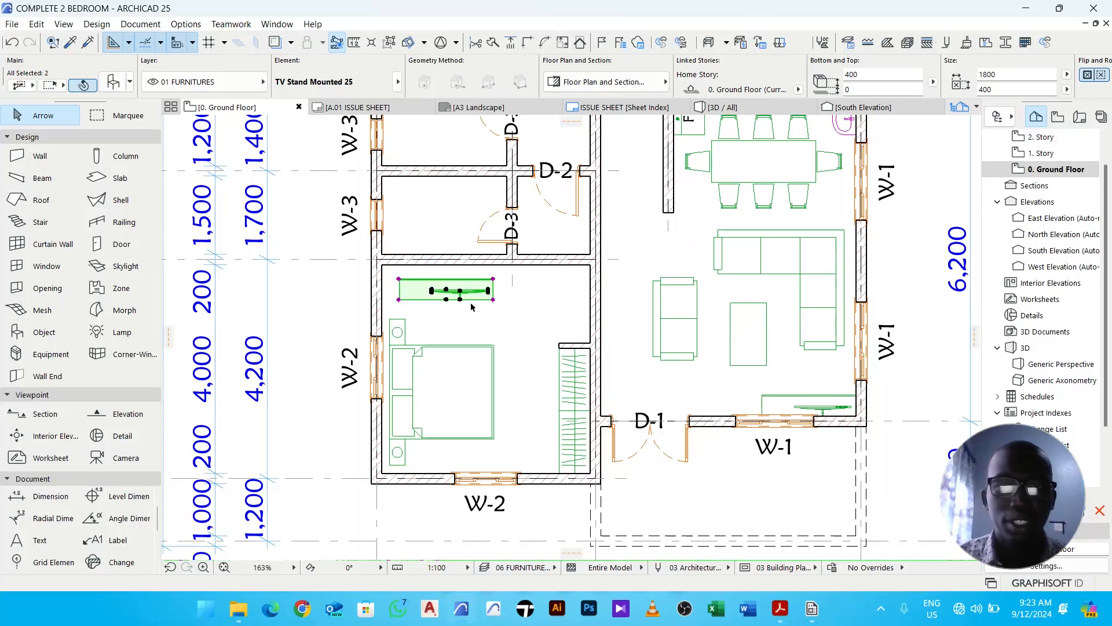
middle_drag(490, 301, 514, 301)
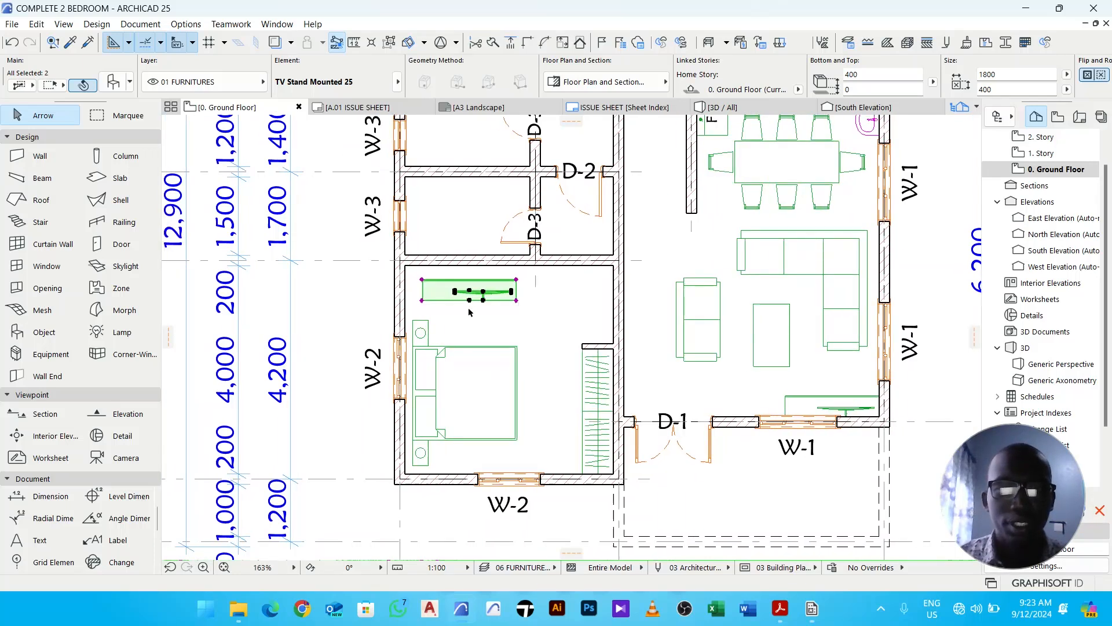
scroll(469, 312, up, 4)
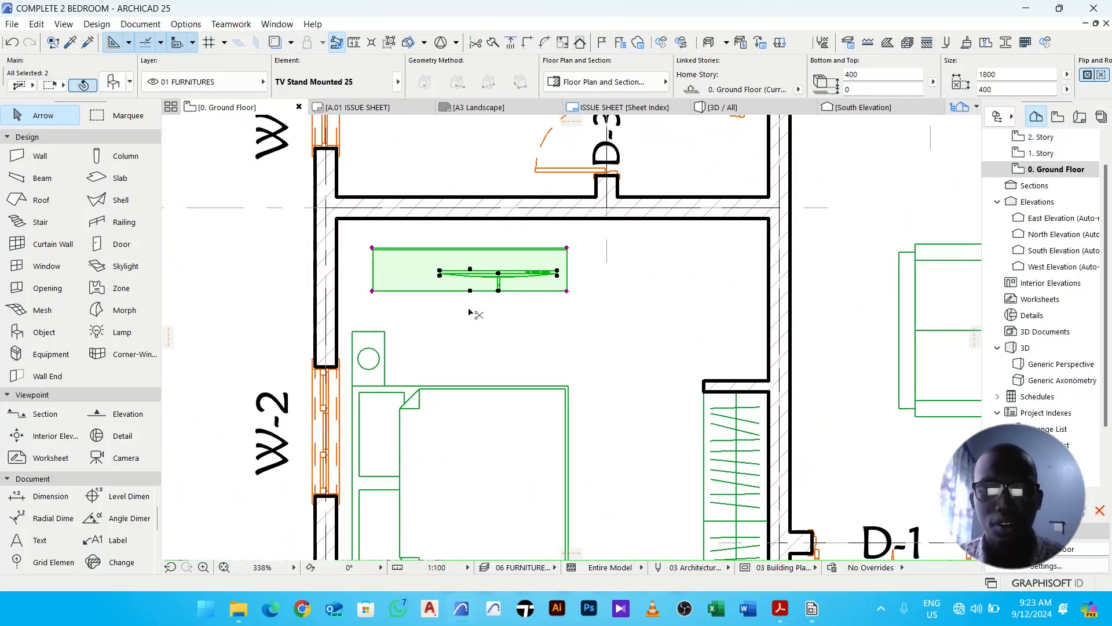
- Mirror the copied TV stand and TV across a horizontal axis so they face the bed
key(ctrl+m)
click(470, 291)
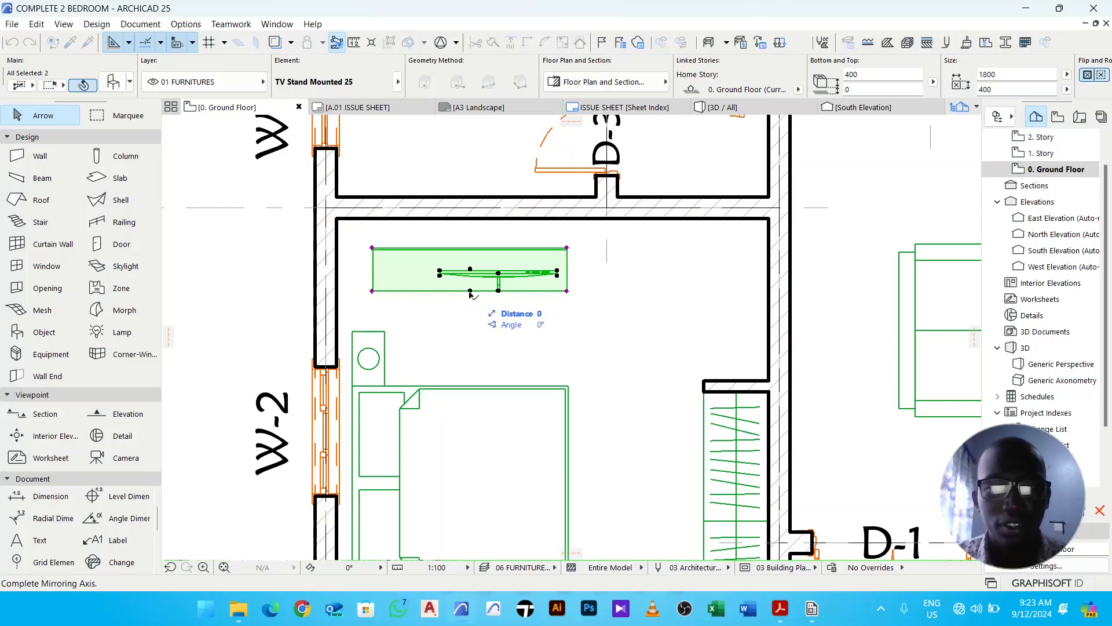
click(589, 295)
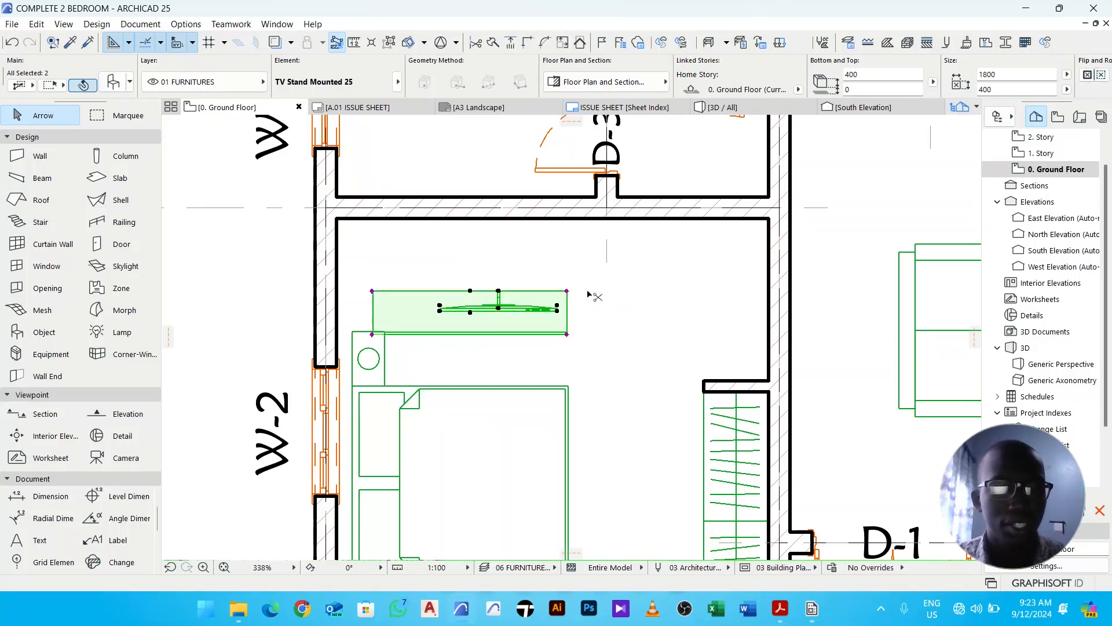
- Move the TV stand and TV into the bedroom's upper-left corner against the upper wall
key(ctrl+d)
click(379, 297)
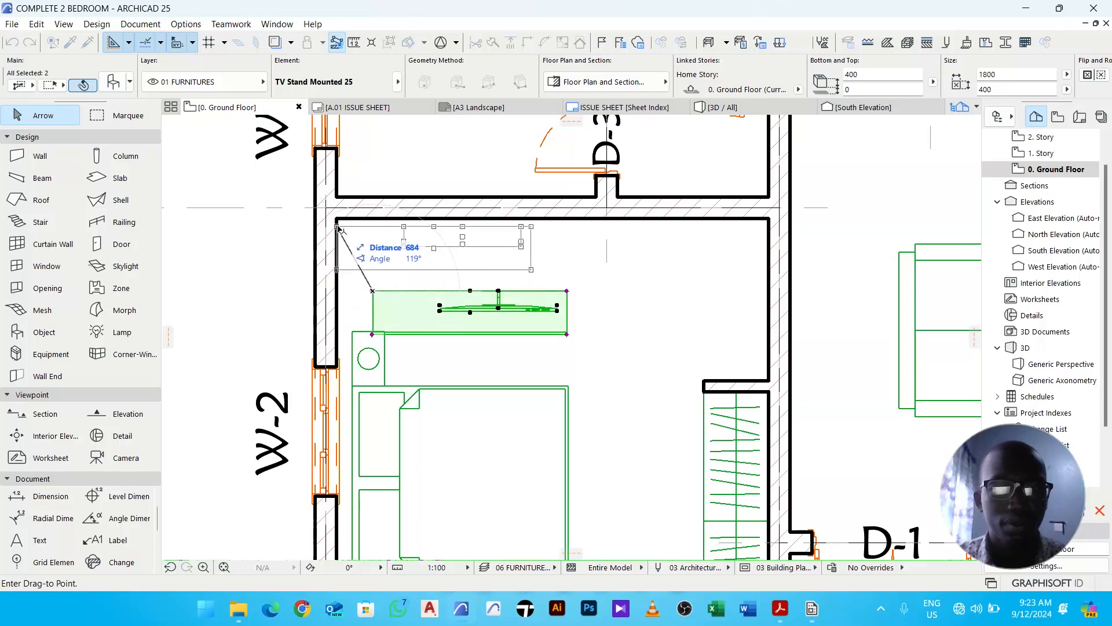
click(336, 219)
- Move the flat panel TV alone to the left so it sits centred on its stand
click(473, 287)
click(470, 237)
key(ctrl+d)
click(480, 305)
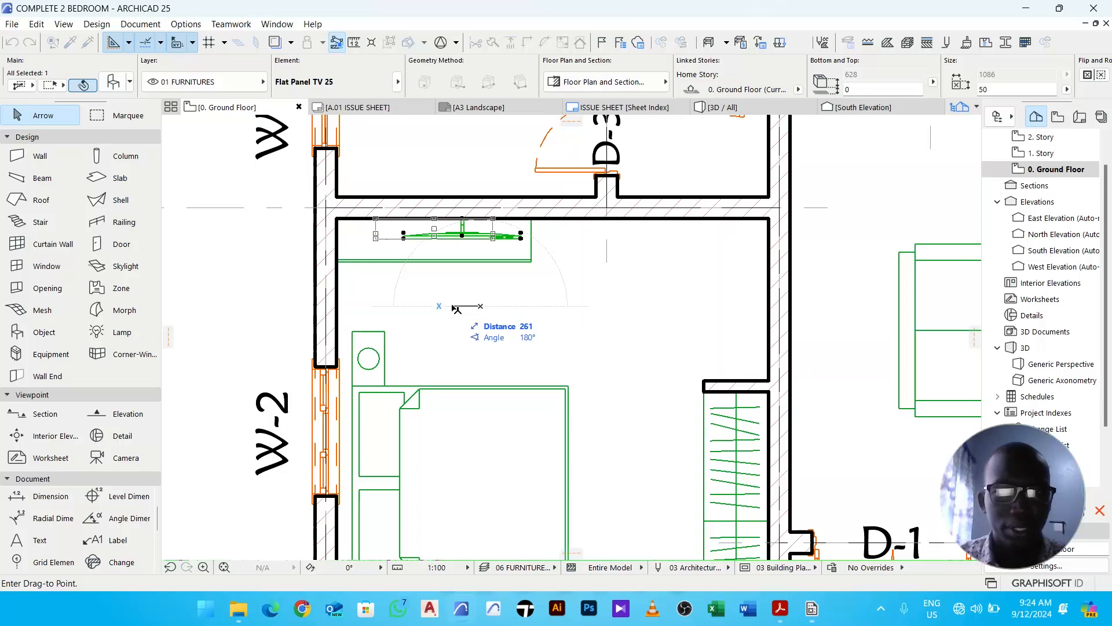
click(453, 306)
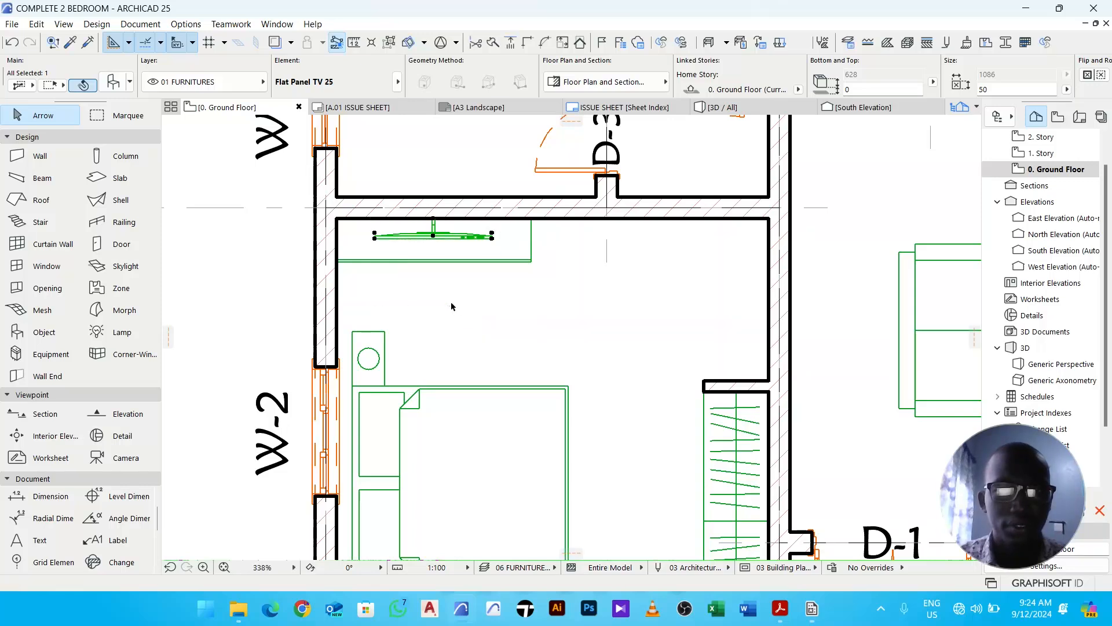
scroll(476, 304, down, 3)
click(576, 285)
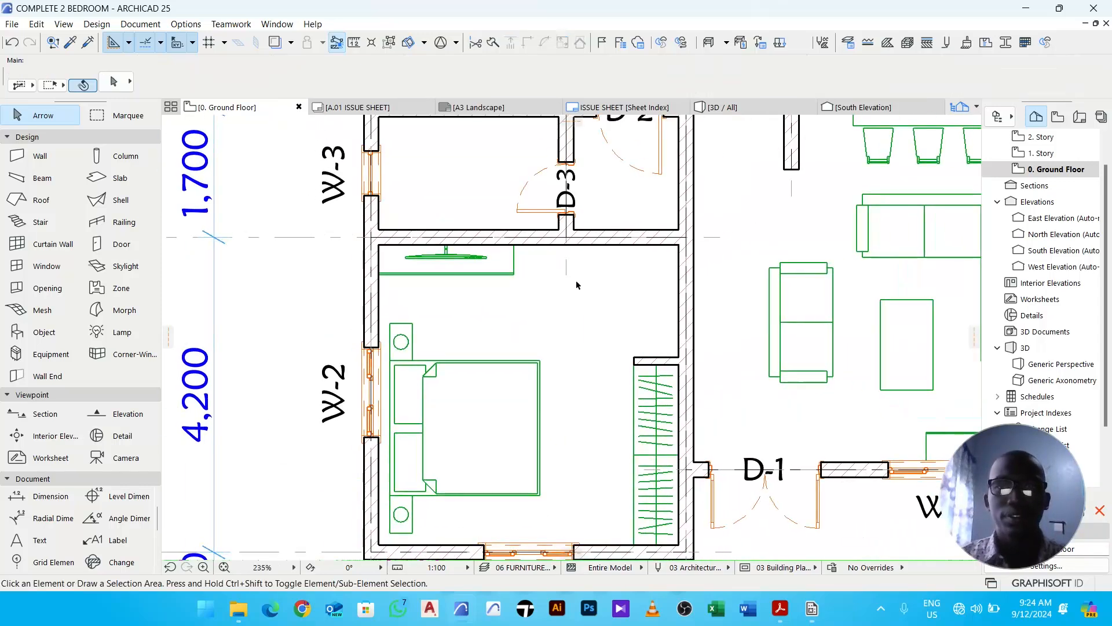
ctrl+click(611, 246)
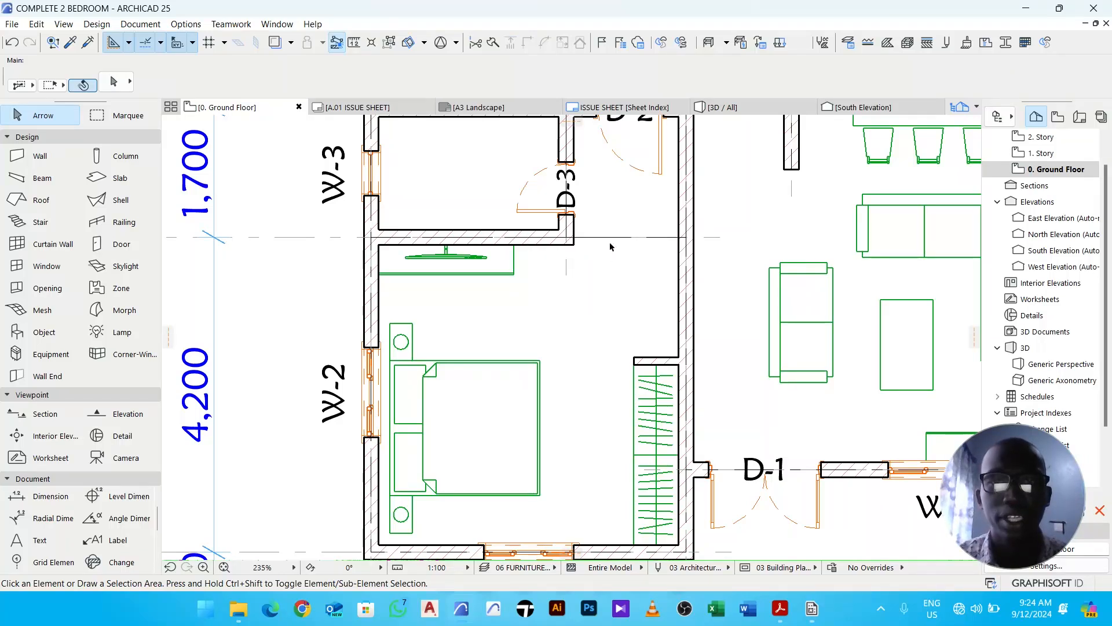
scroll(604, 264, down, 2)
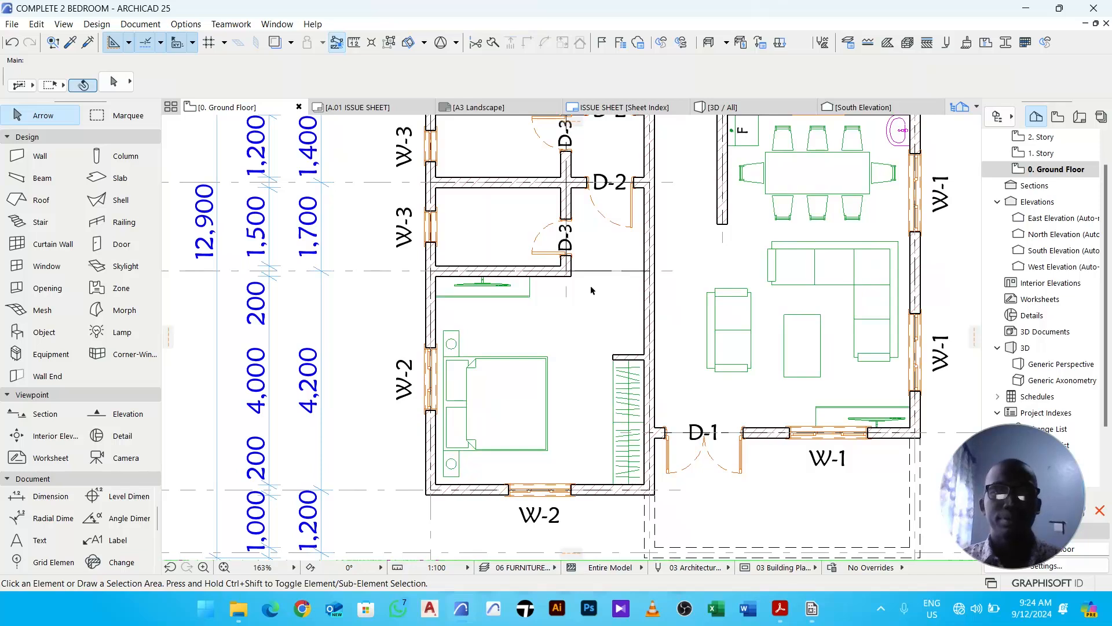
scroll(591, 289, down, 1)
- Start the Door tool and pick Arch Top Door Opening 25 from the library by searching for "emp"
click(119, 244)
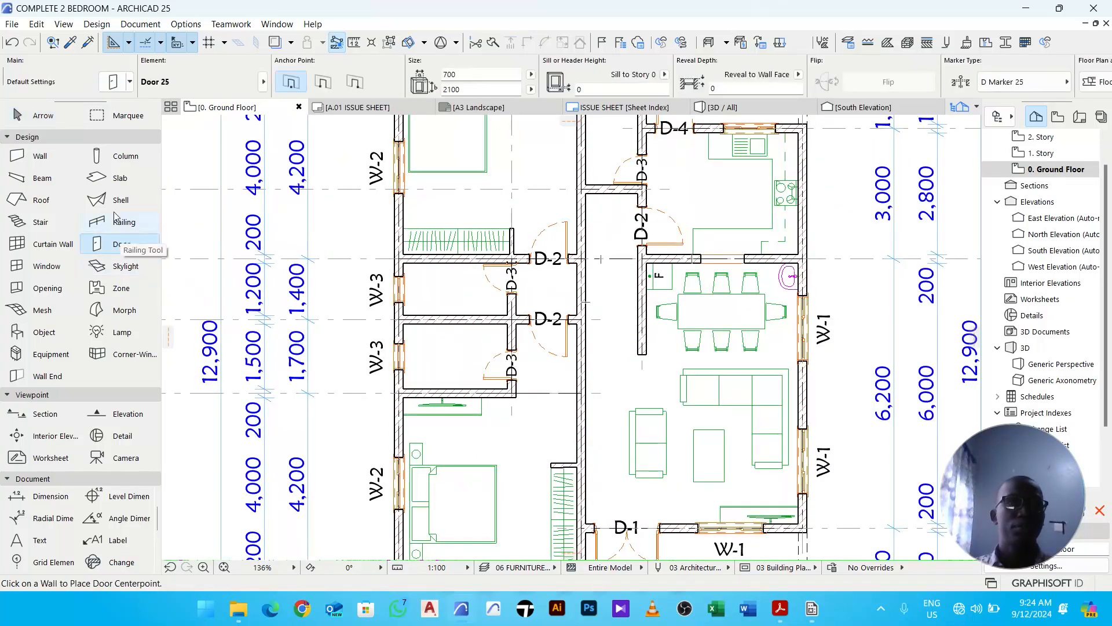
click(114, 88)
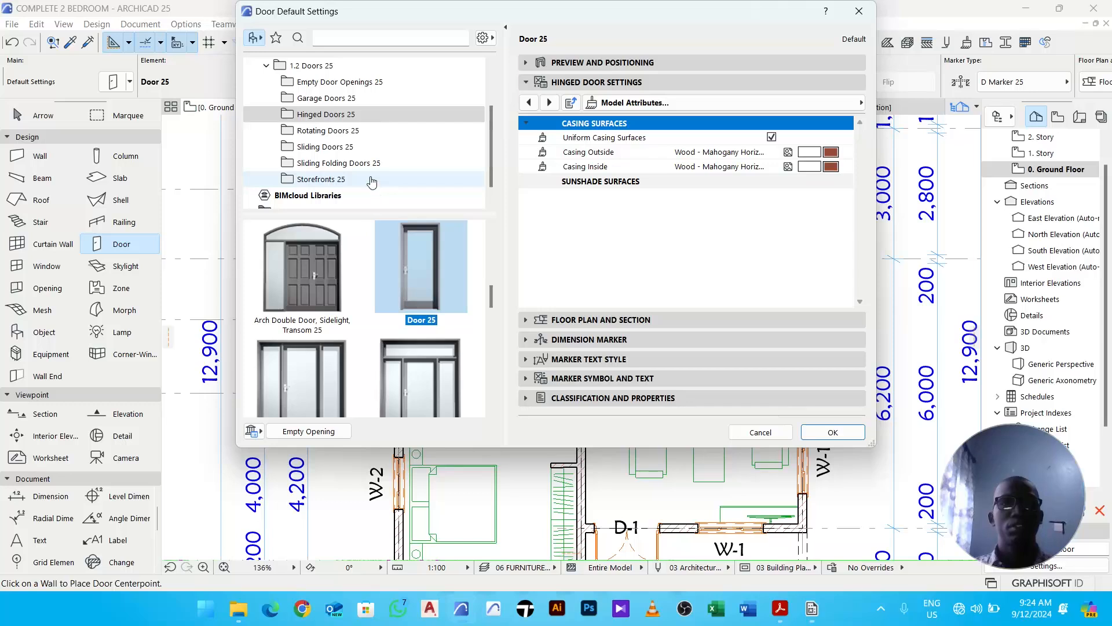
scroll(374, 150, up, 1)
scroll(383, 125, down, 2)
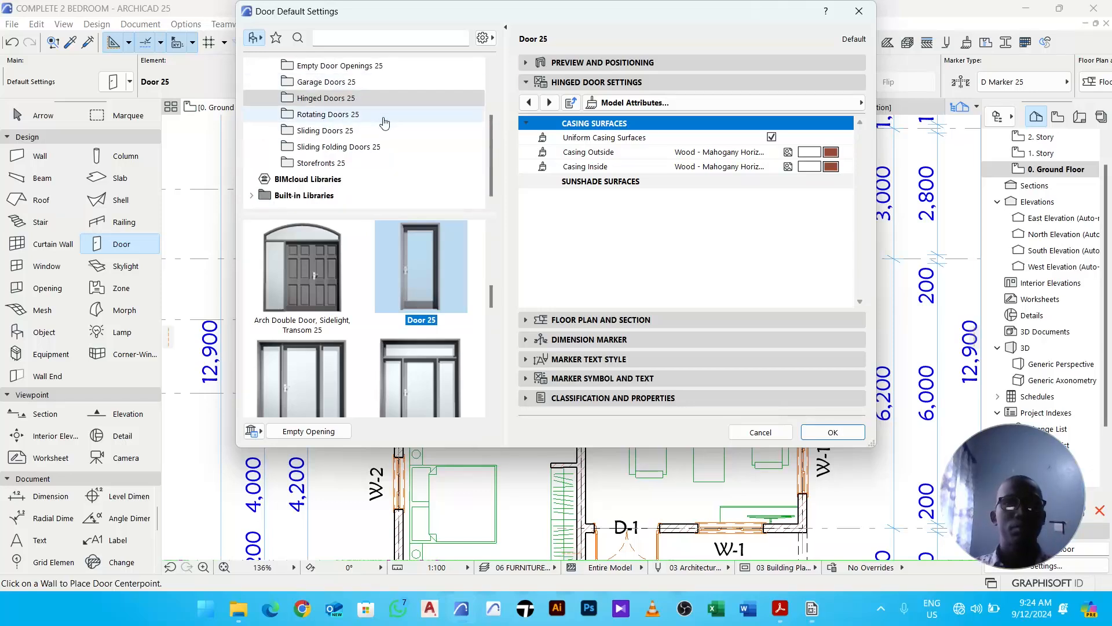
click(354, 39)
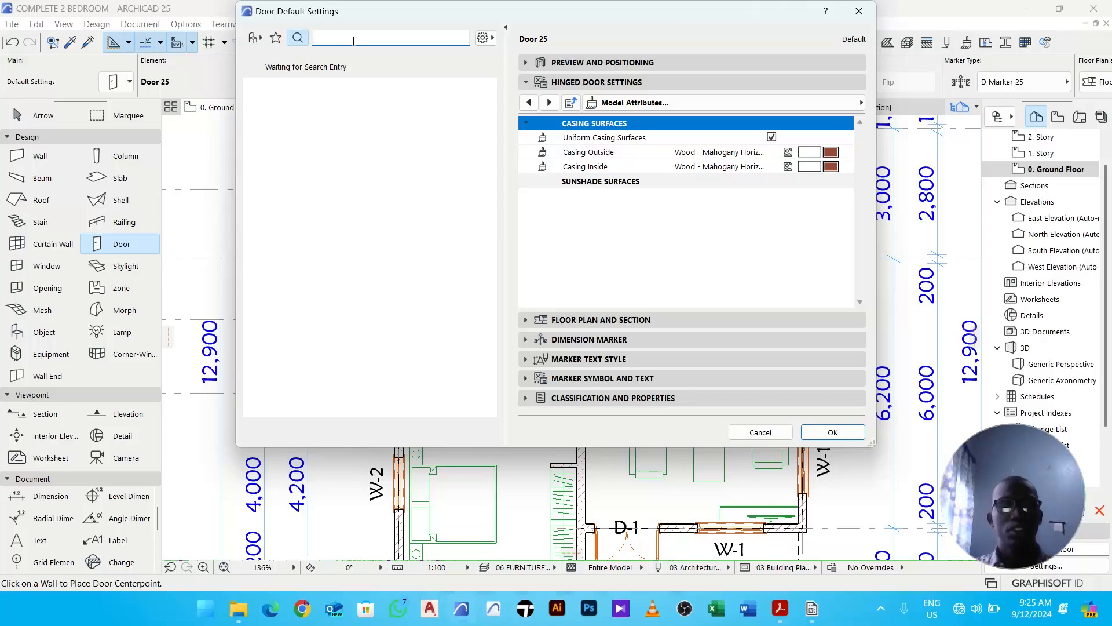
text(d)
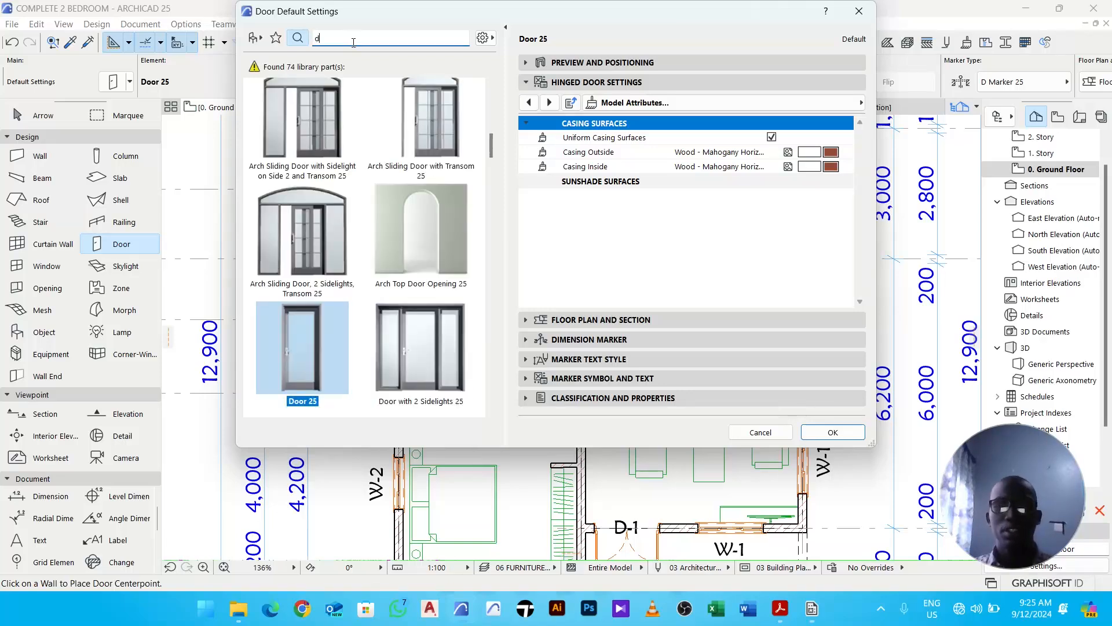
key(BackSpace)
text(em)
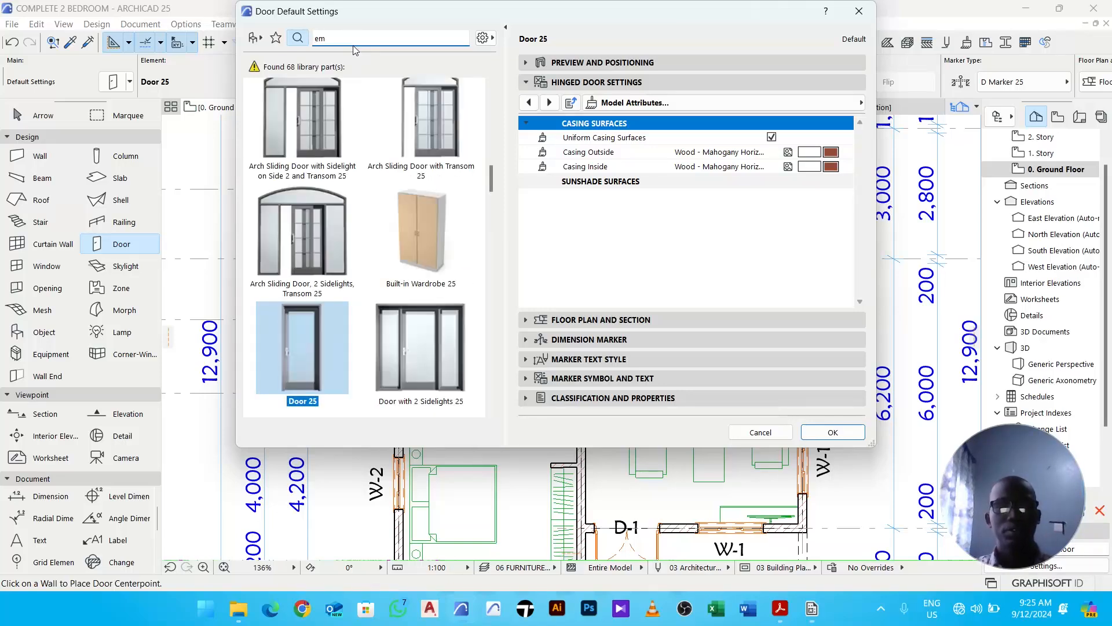
text(p)
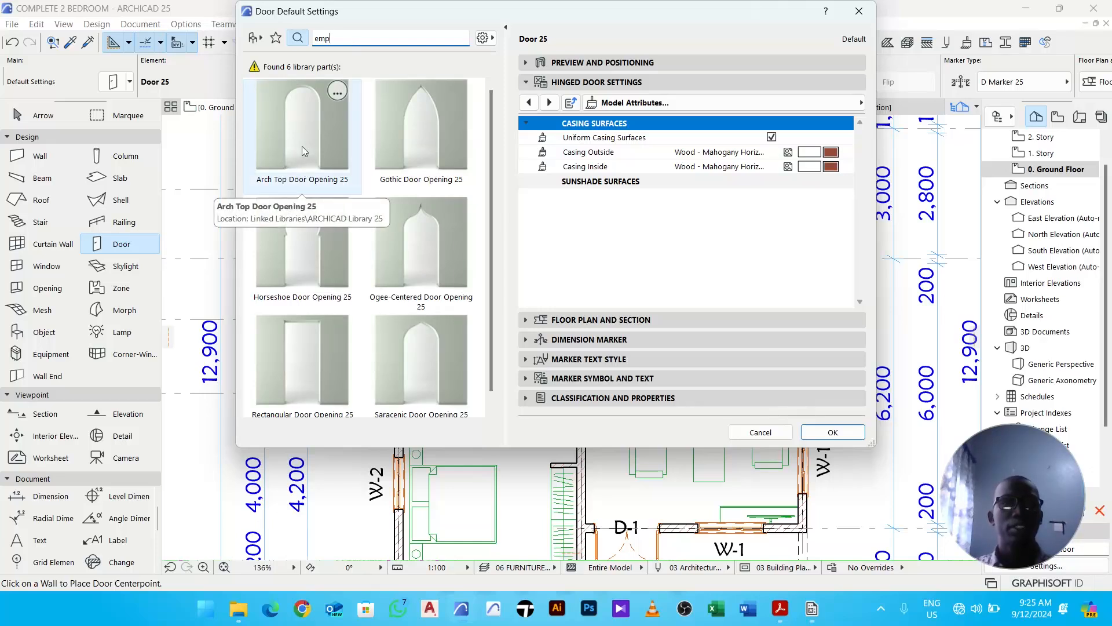
click(302, 146)
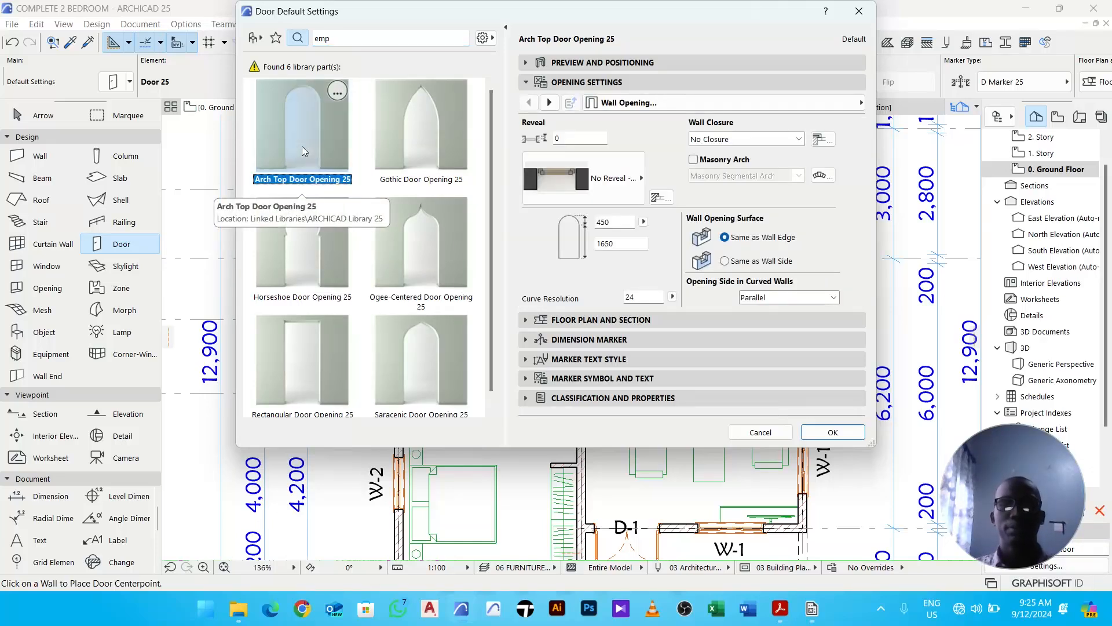
- Set the opening's curve resolution to 100 and its width to 1200, then confirm the door settings
double_click(623, 298)
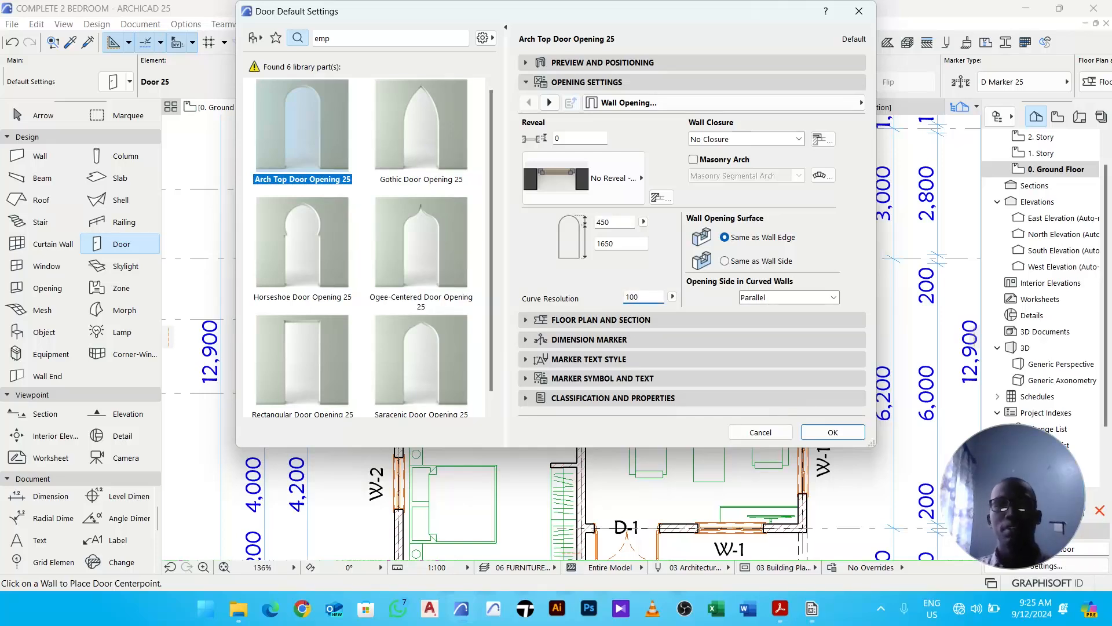
click(591, 64)
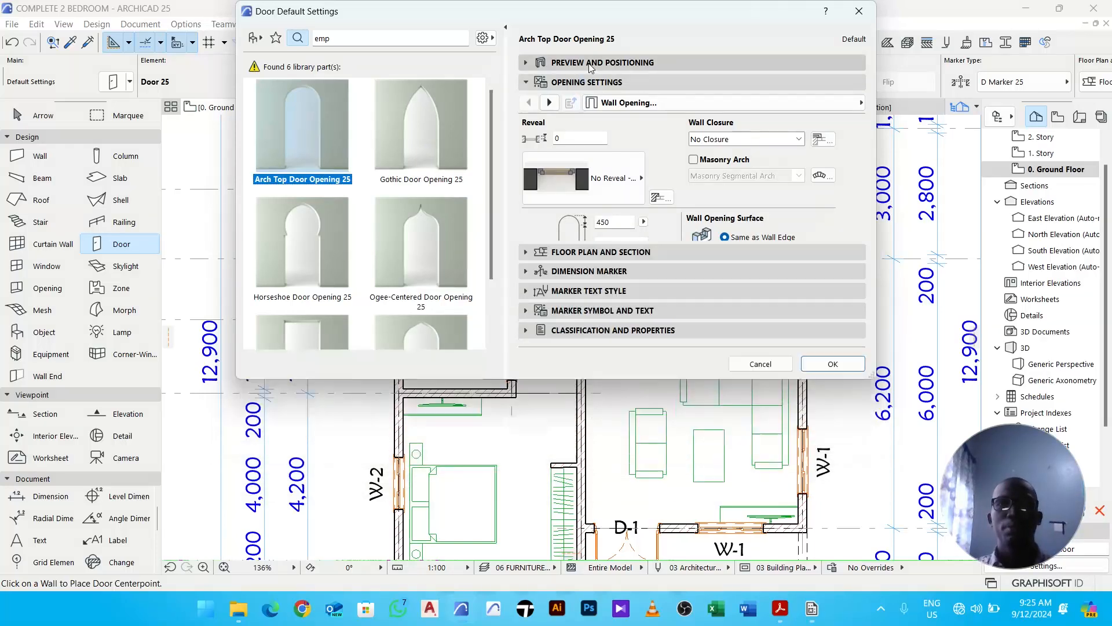
drag(618, 85, 564, 94)
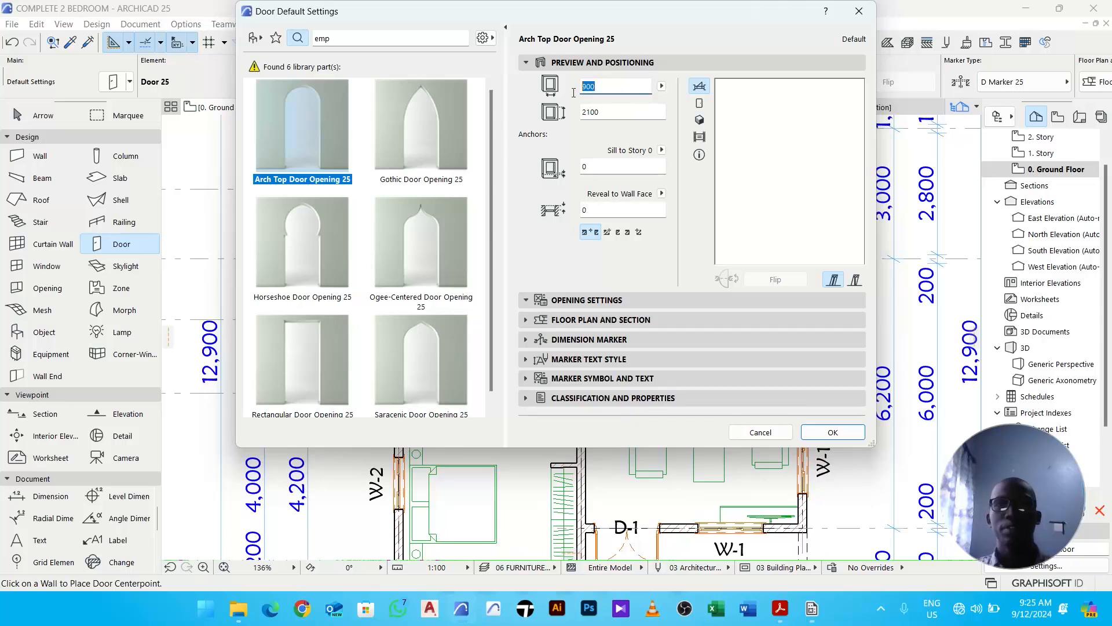
text(12)
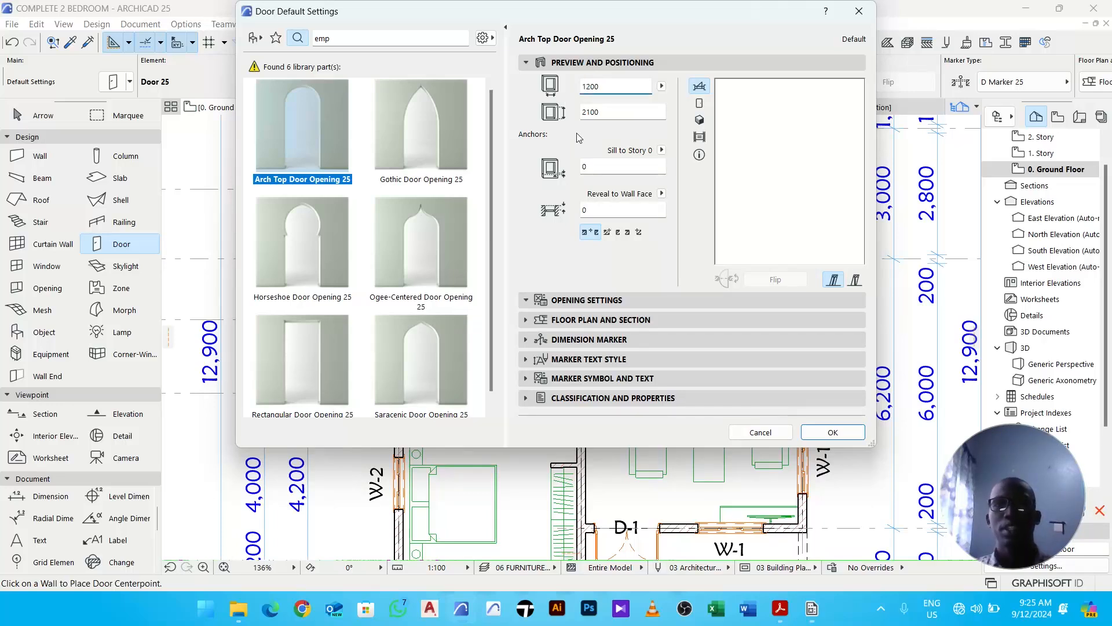
click(832, 432)
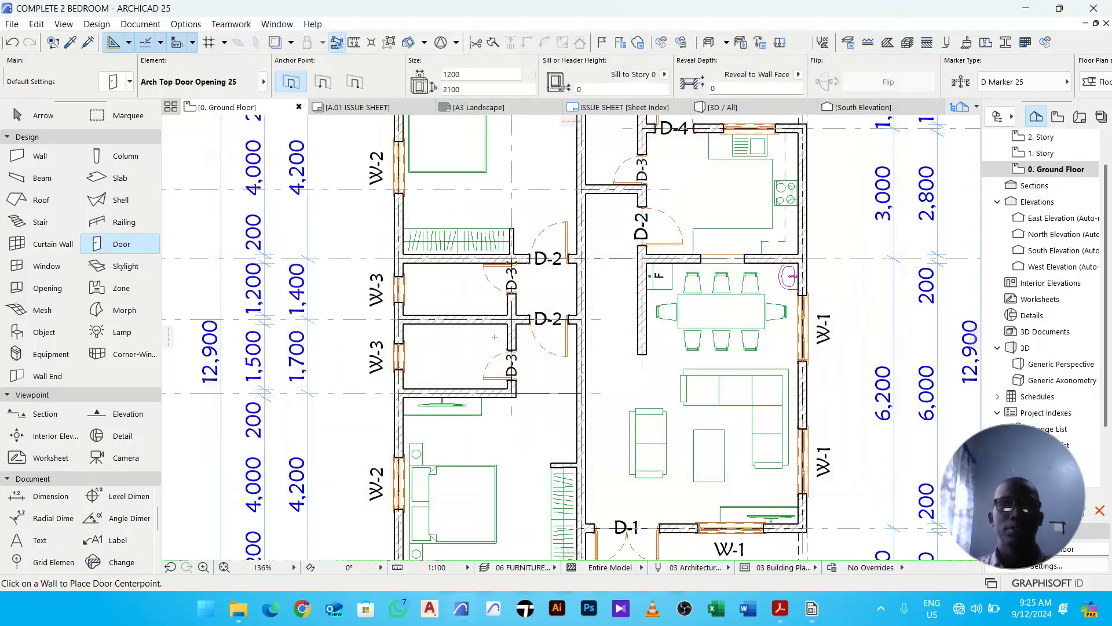
- Place the arch top door opening in the corridor wall between the two D-2 bedroom doors
middle_drag(599, 294, 518, 336)
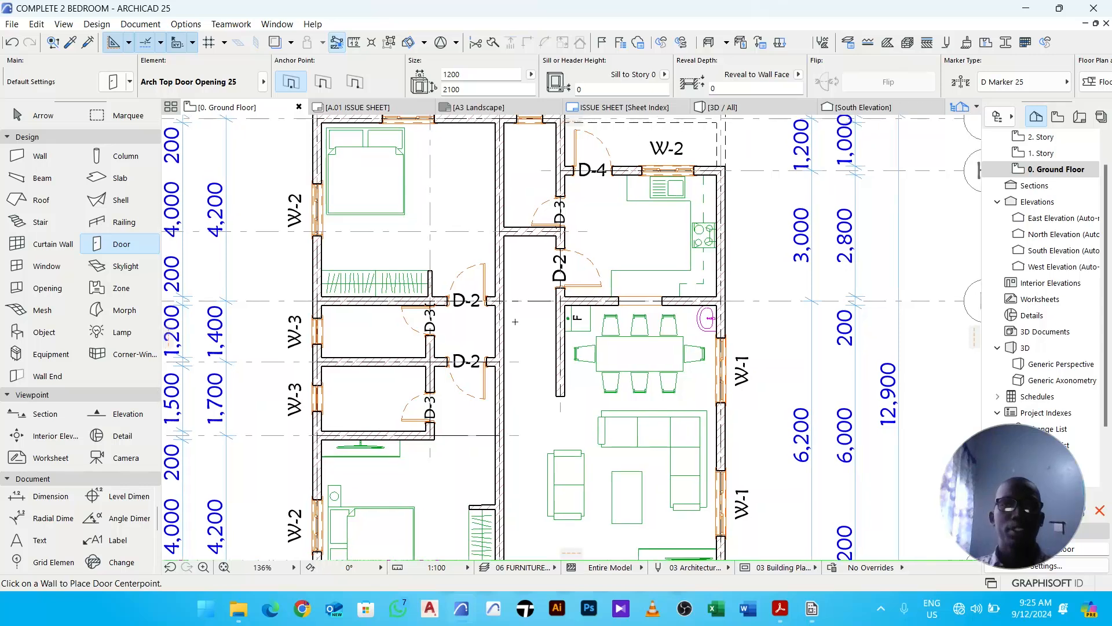
scroll(503, 332, up, 4)
click(496, 327)
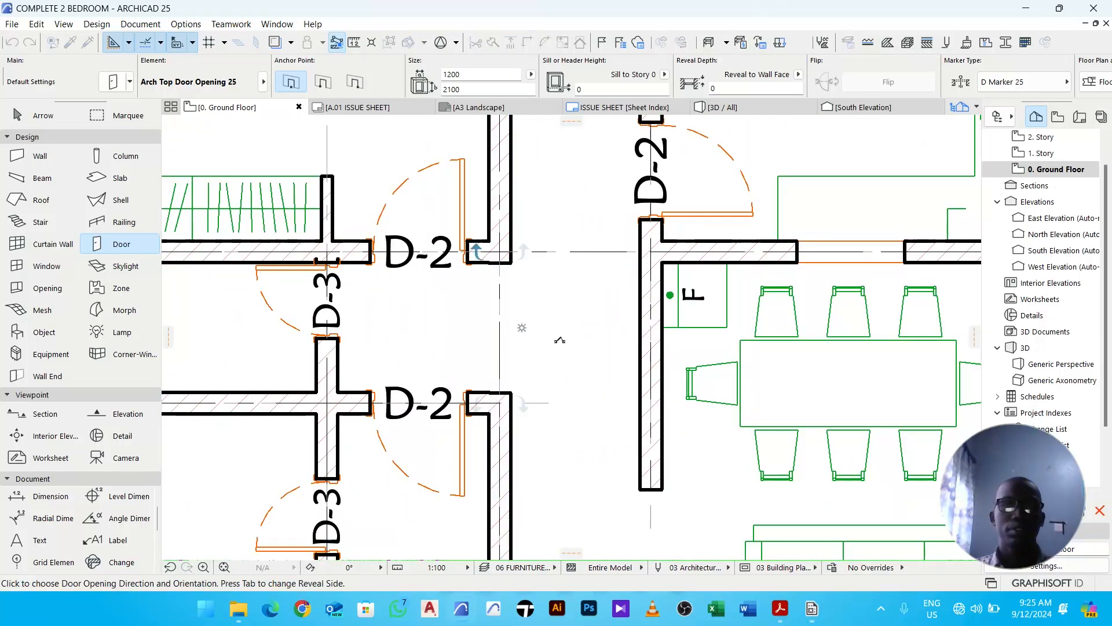
click(630, 429)
key(Escape)
- Toggle True Line Weight display to inspect the new opening's edges closely
scroll(515, 395, up, 4)
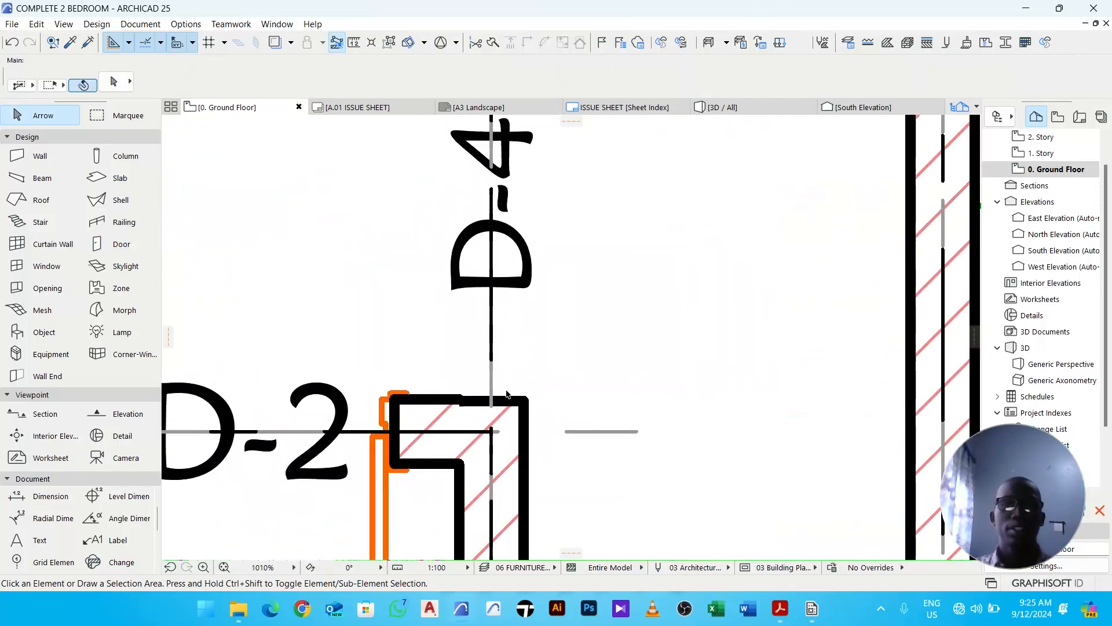
scroll(586, 355, down, 3)
right_click(616, 303)
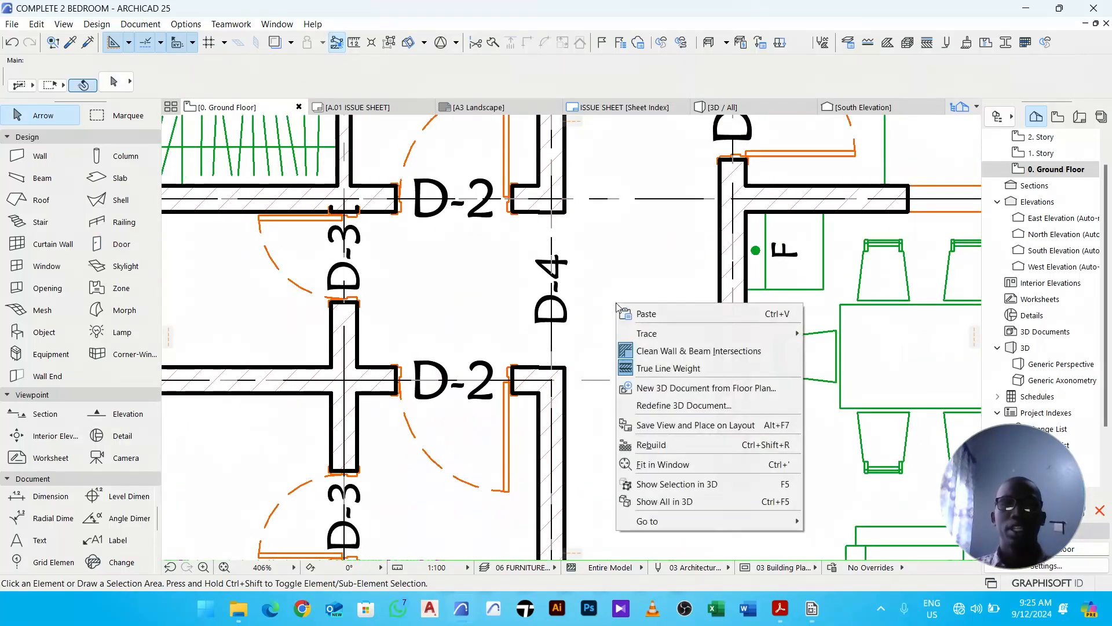
click(647, 371)
scroll(522, 367, up, 6)
scroll(572, 369, up, 8)
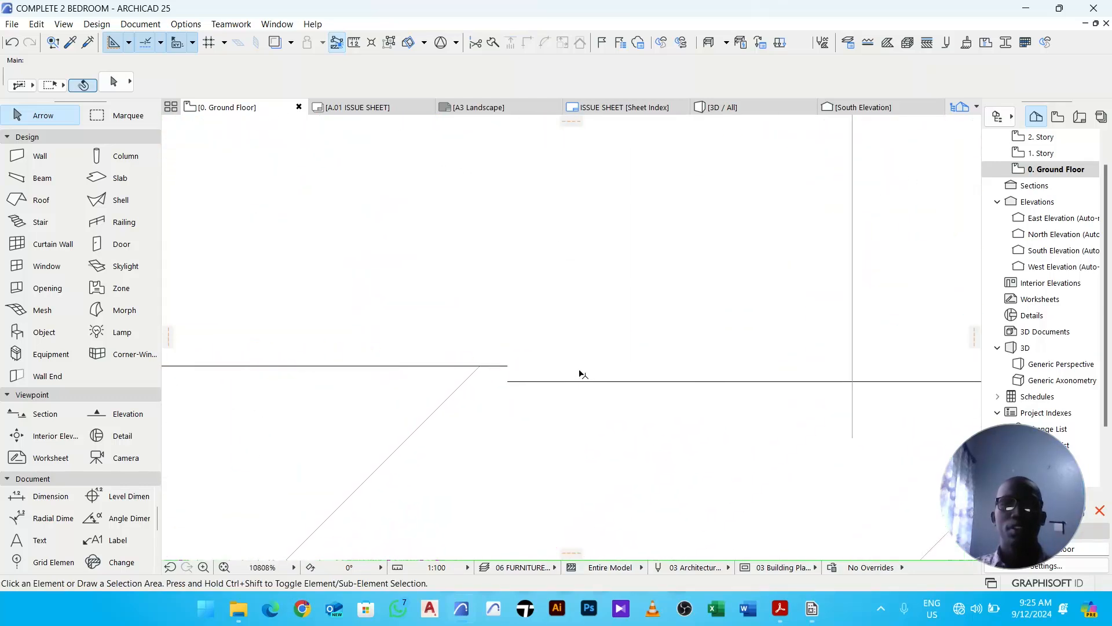
- Select the door opening and move it so it aligns with the end of the corridor wall
click(387, 403)
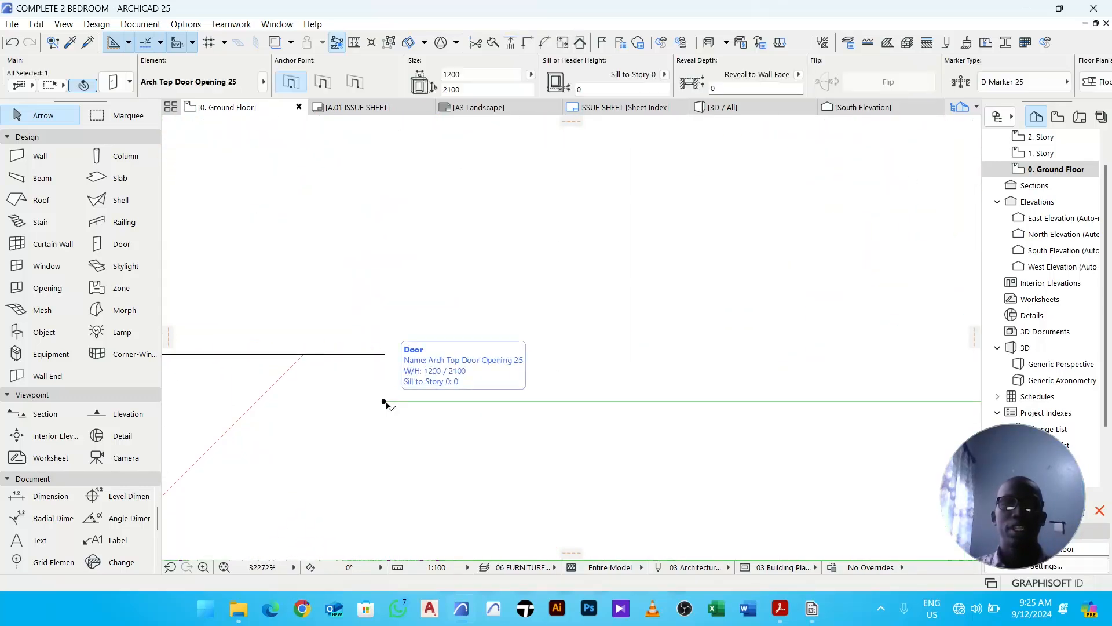
scroll(434, 390, down, 2)
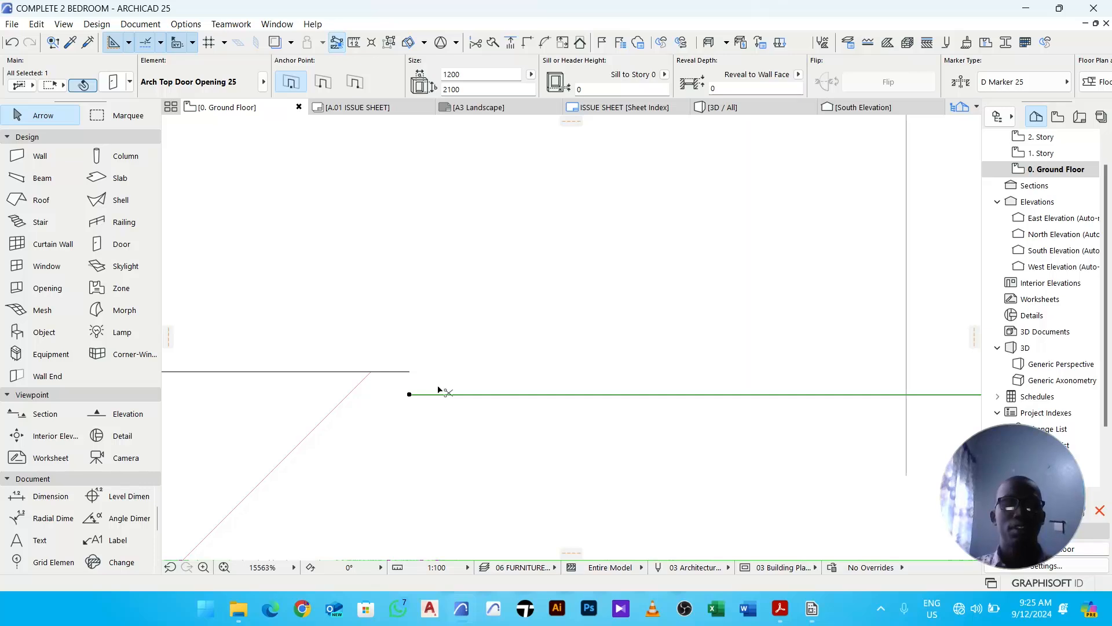
key(ctrl+d)
scroll(409, 400, up, 4)
click(410, 381)
click(411, 299)
scroll(410, 301, down, 12)
click(560, 296)
scroll(521, 385, down, 1)
scroll(529, 445, up, 4)
click(526, 427)
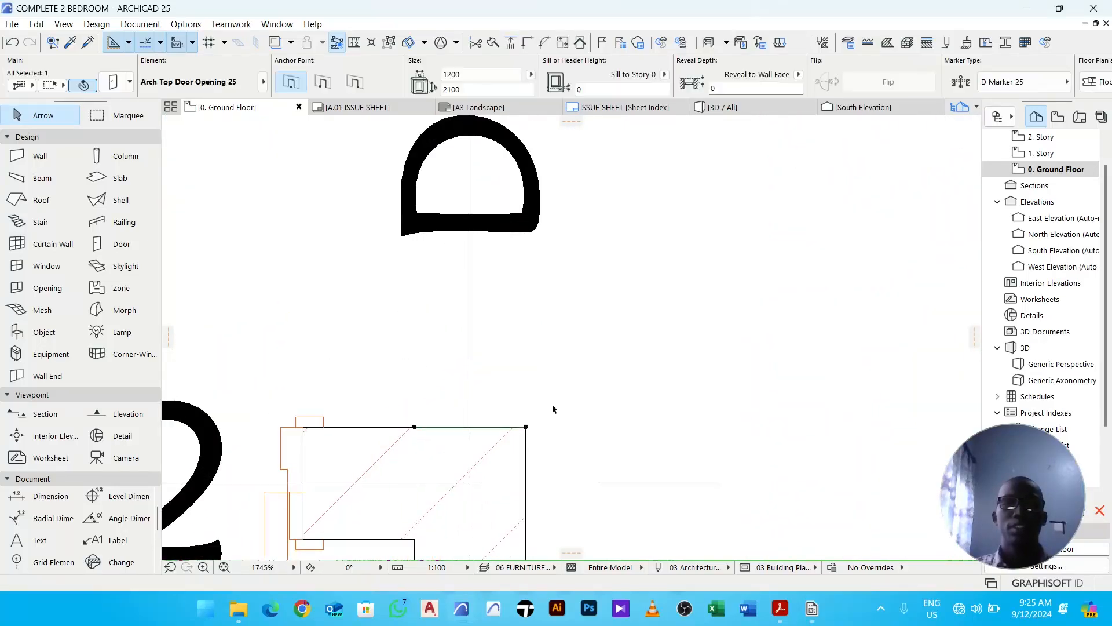
scroll(549, 410, down, 6)
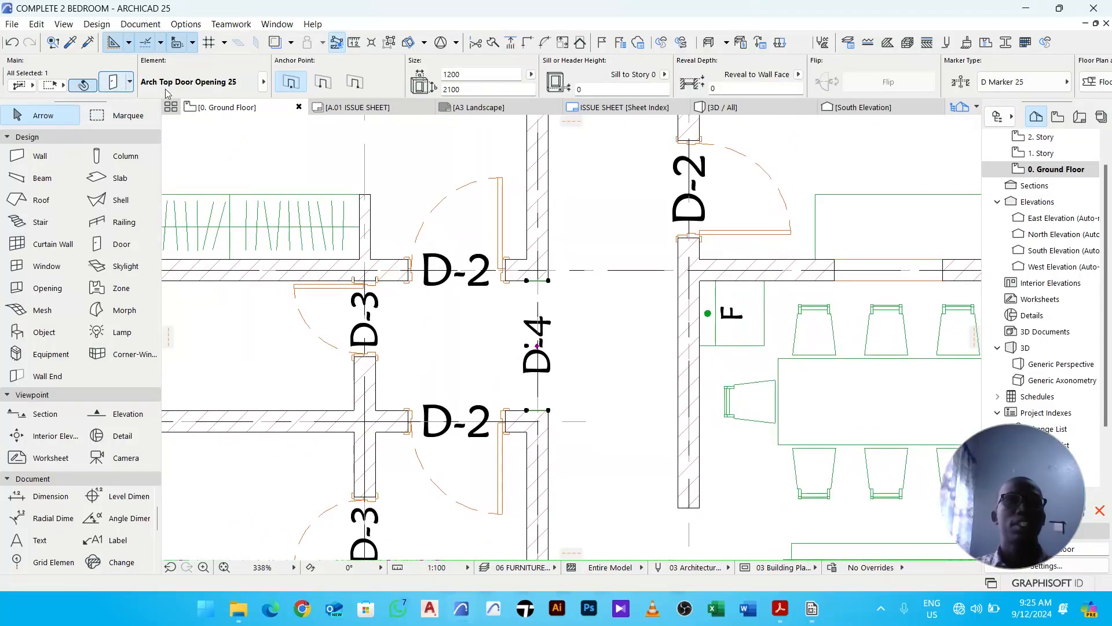
- Remove the door opening's dimension marker by setting its marker type to No Marker
double_click(504, 216)
text(emp)
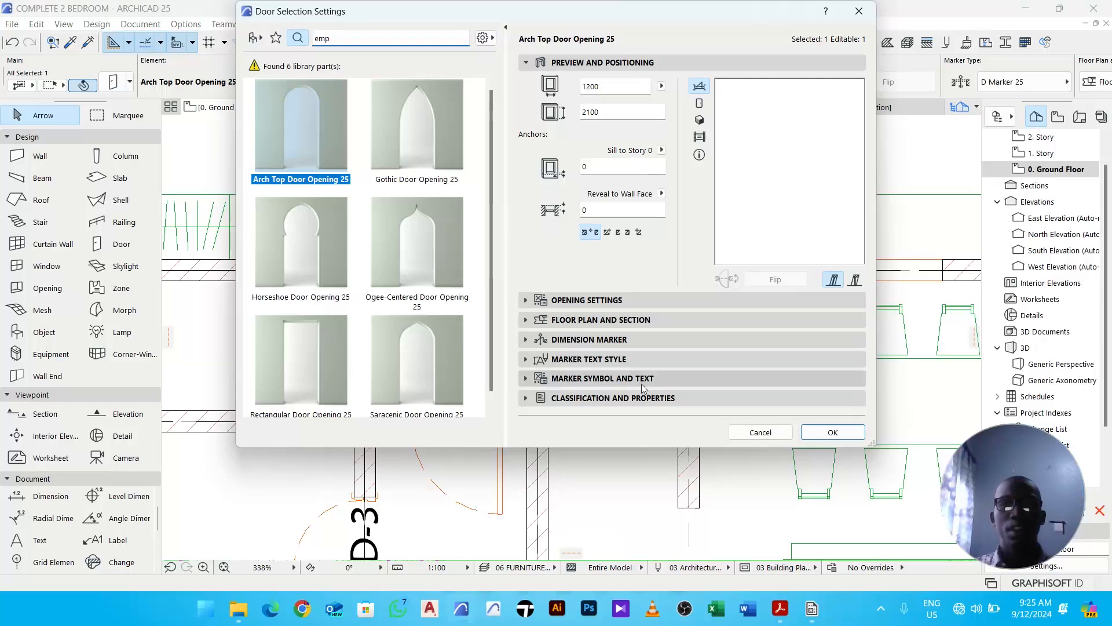
click(643, 339)
click(752, 360)
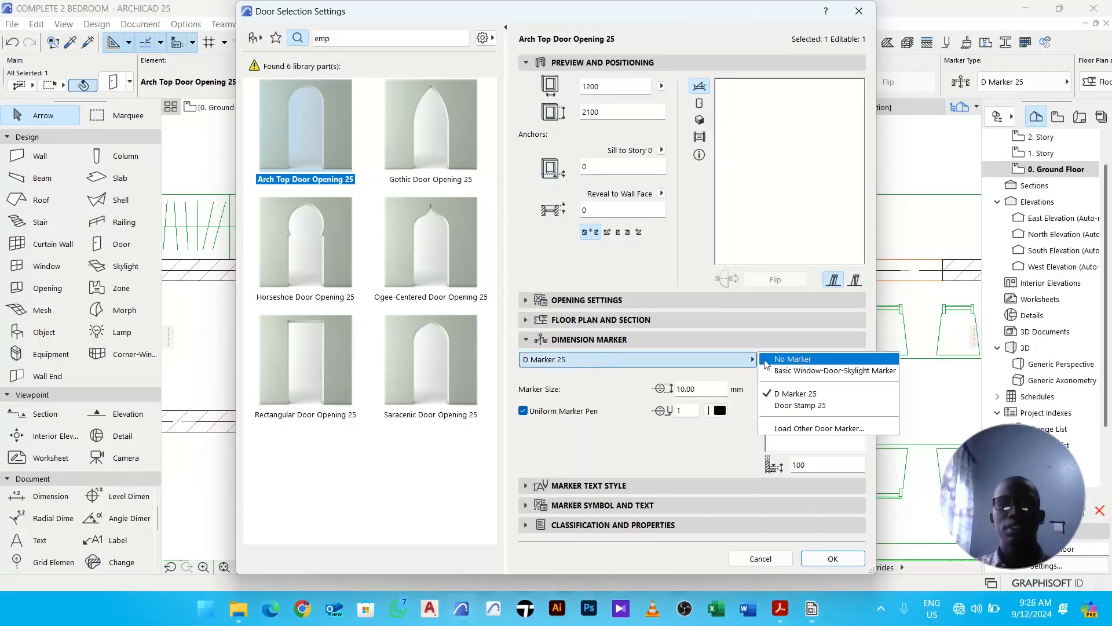
click(793, 359)
click(834, 559)
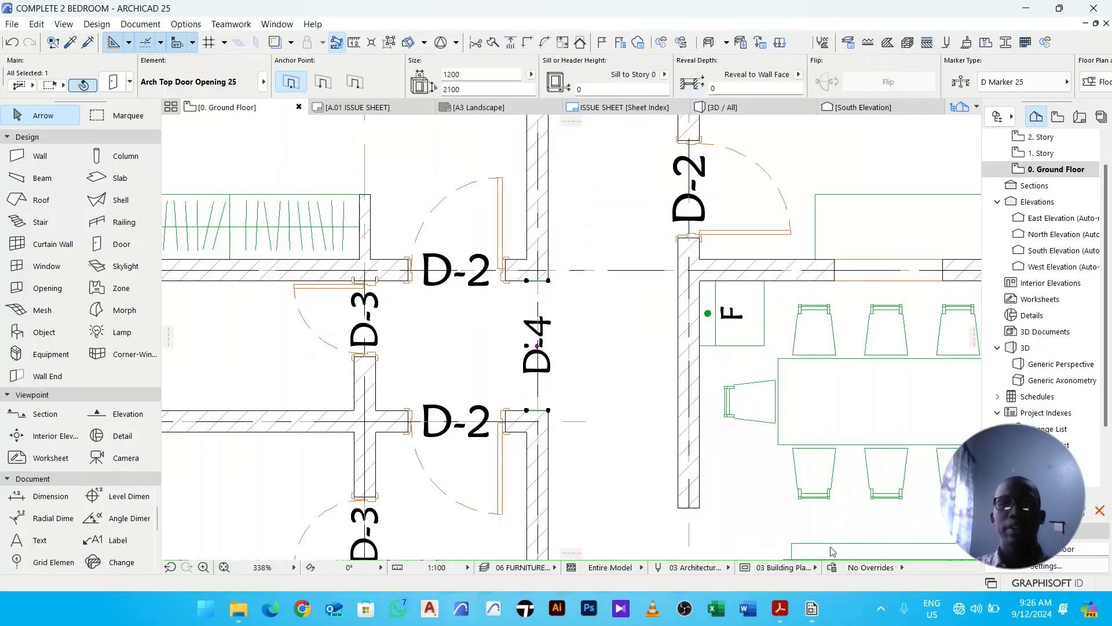
- Review the overall ground floor plan around the corridor and bedrooms
click(618, 339)
scroll(618, 339, down, 4)
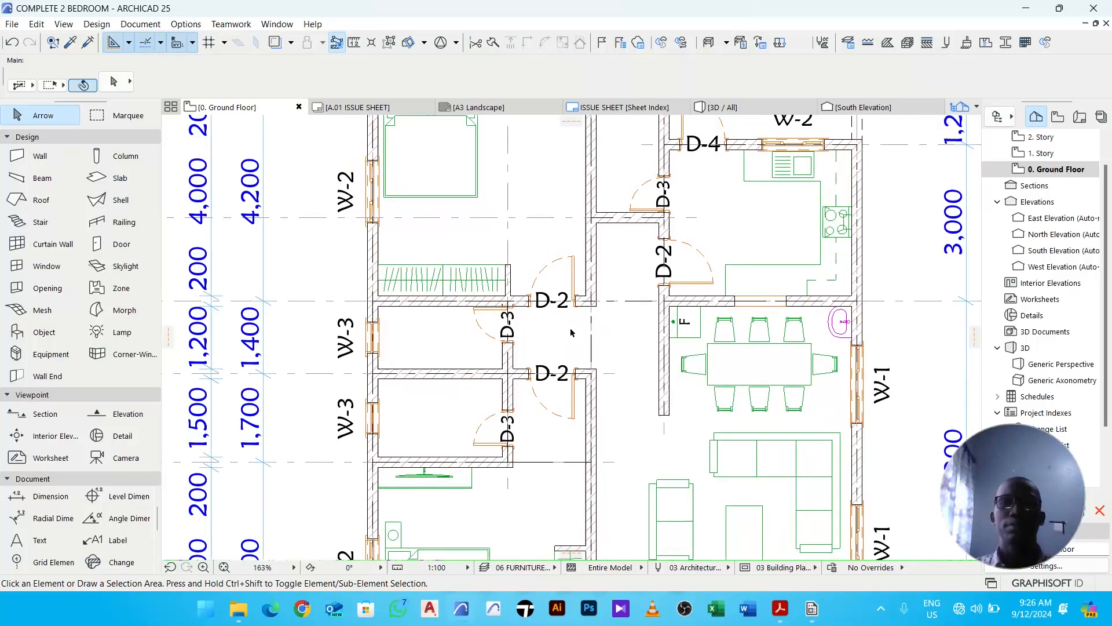
scroll(603, 328, down, 2)
middle_drag(664, 261, 604, 237)
scroll(604, 237, down, 2)
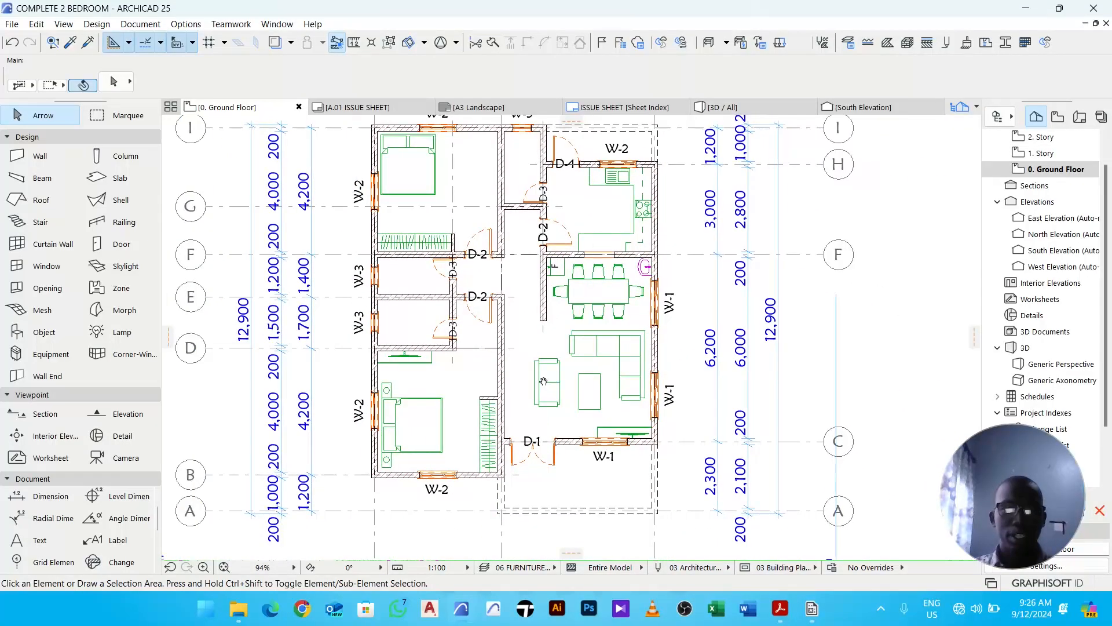
middle_drag(544, 383, 586, 372)
scroll(513, 268, up, 1)
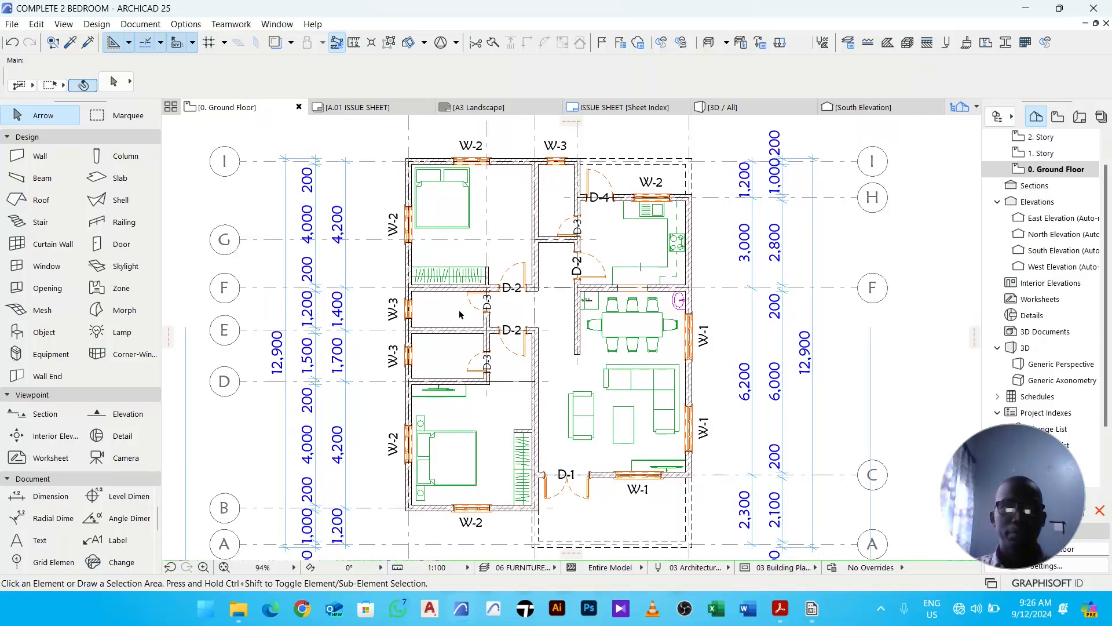
scroll(442, 316, up, 1)
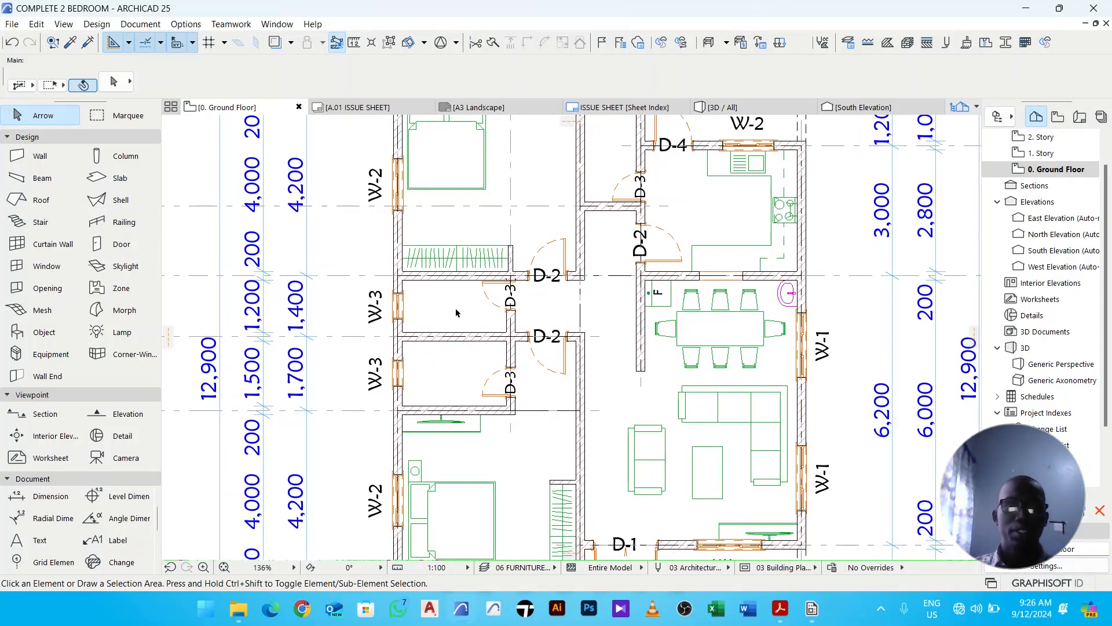
middle_drag(441, 325, 419, 315)
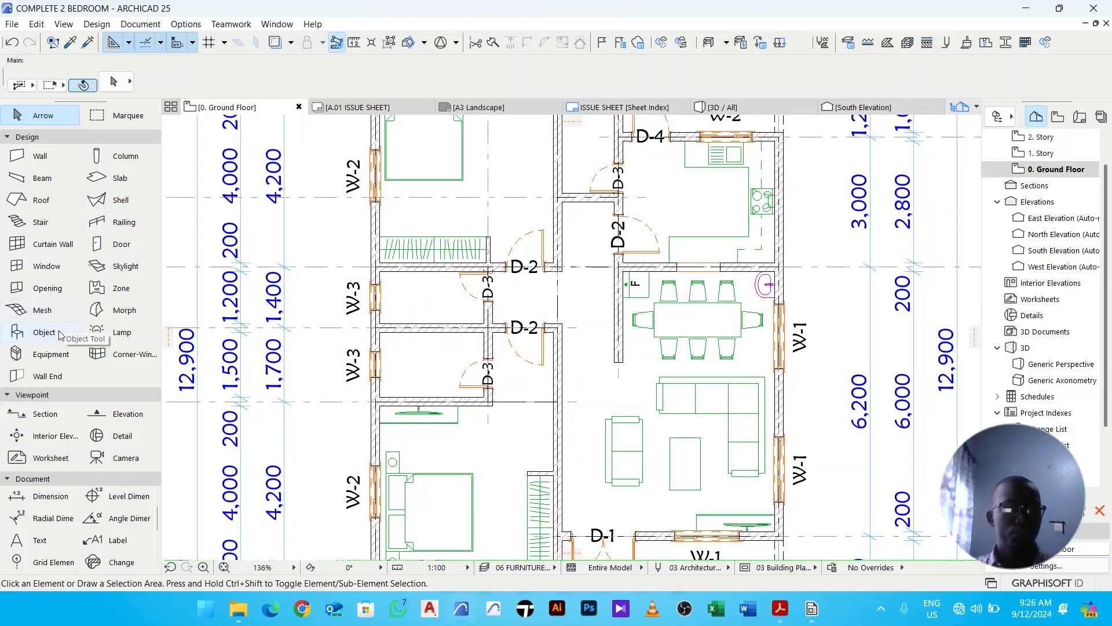
- Start the Object tool, search the library for "bath" and pick Bathtub 25, browsing its tap style options
click(60, 333)
click(113, 81)
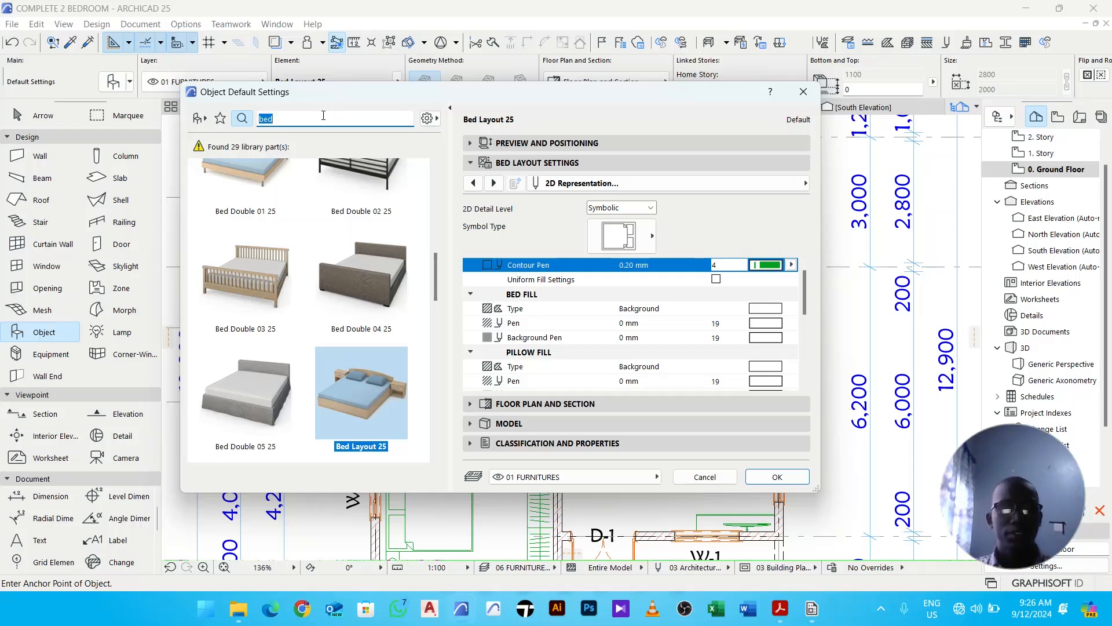
text(bath)
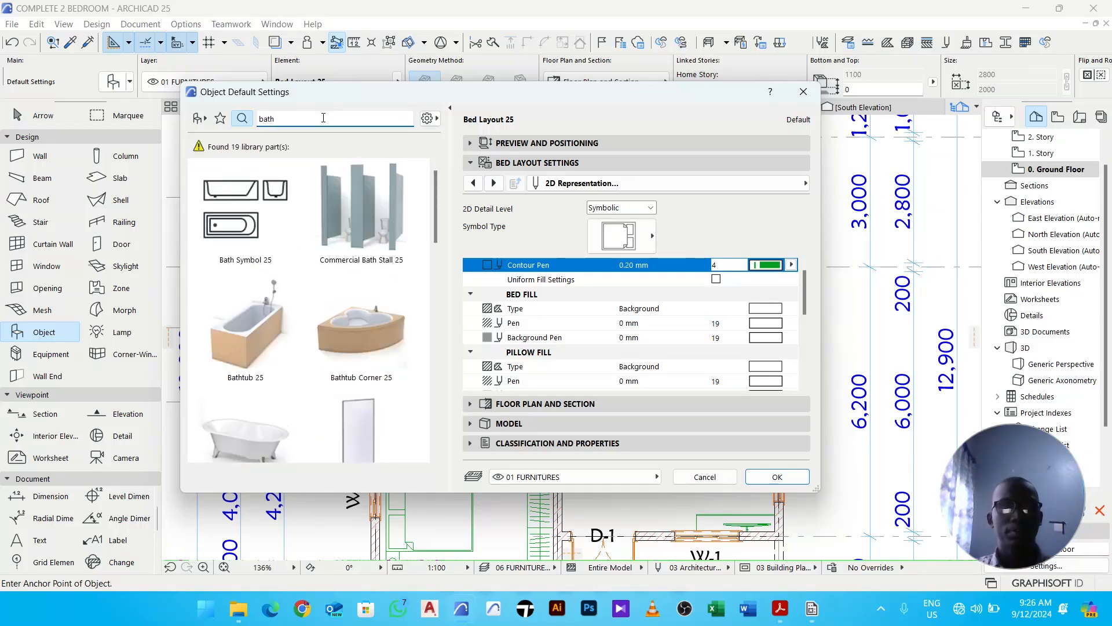
click(259, 321)
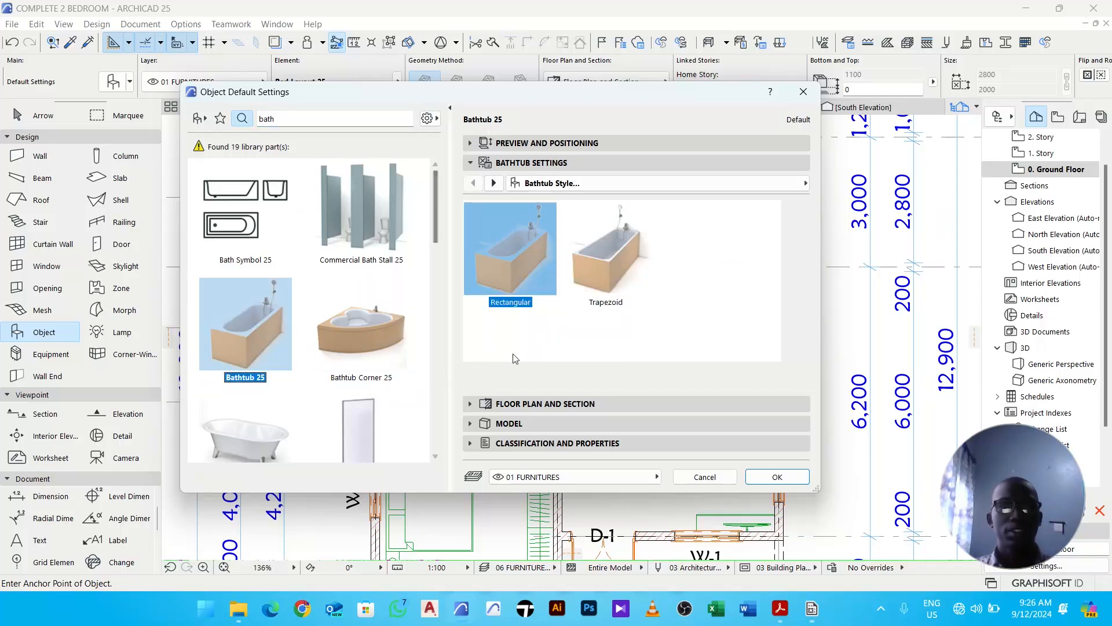
click(493, 183)
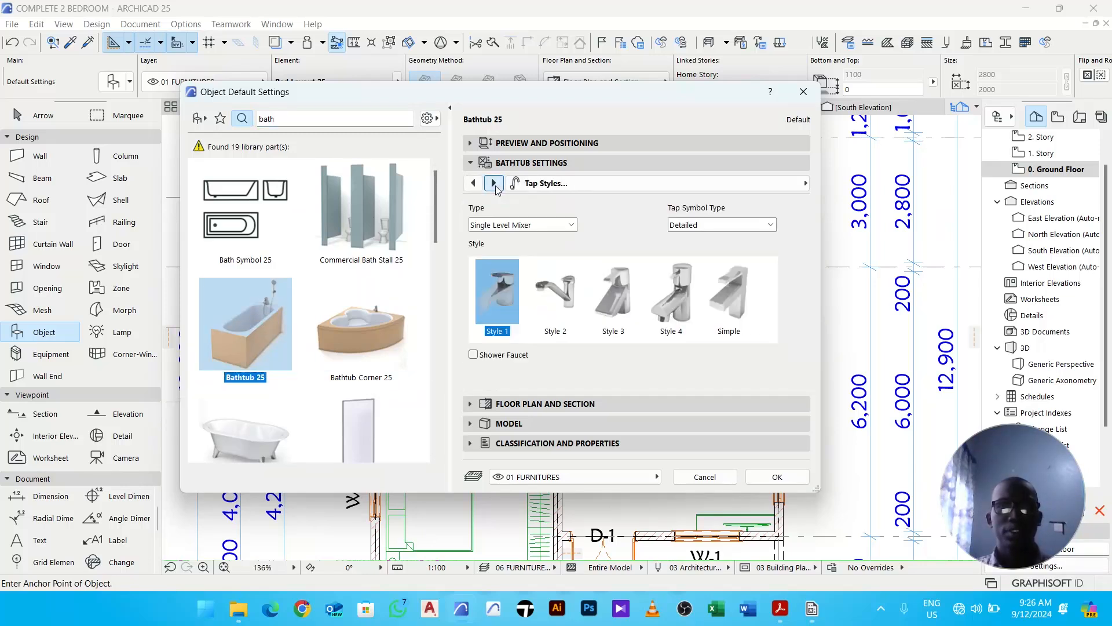
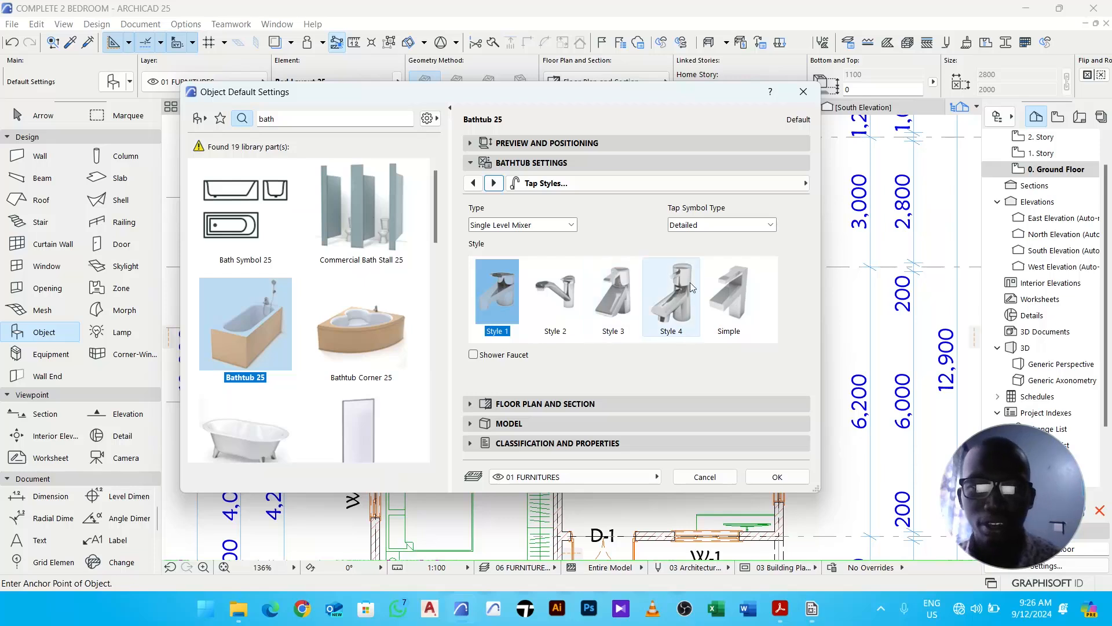
- Set the Bathtub 25's 2D and 3D detail levels to Full and confirm the object settings
click(691, 227)
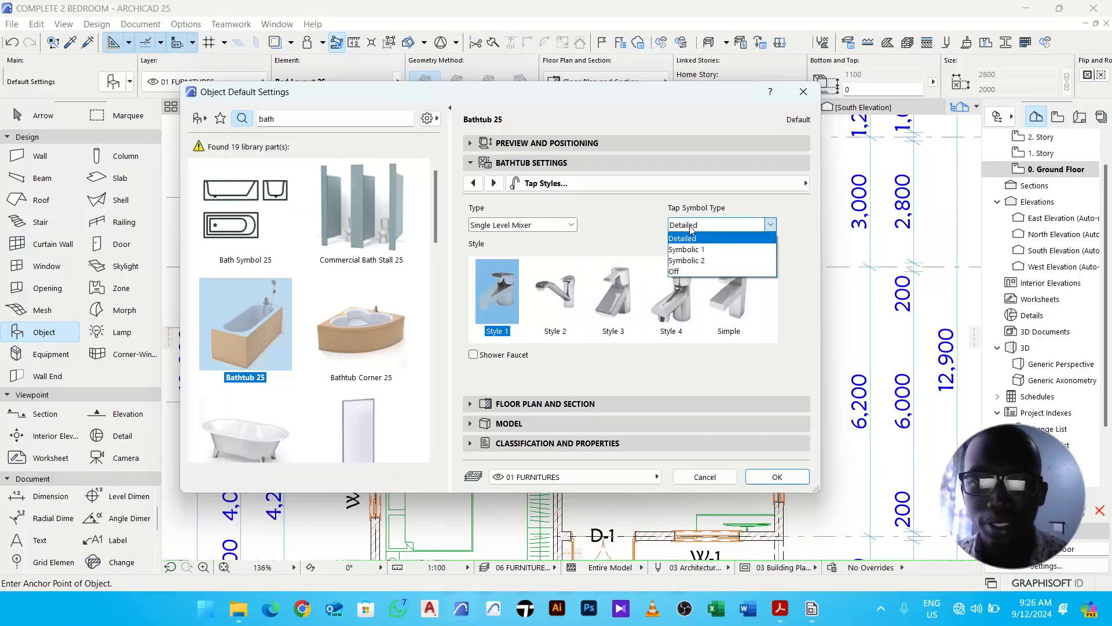
click(690, 227)
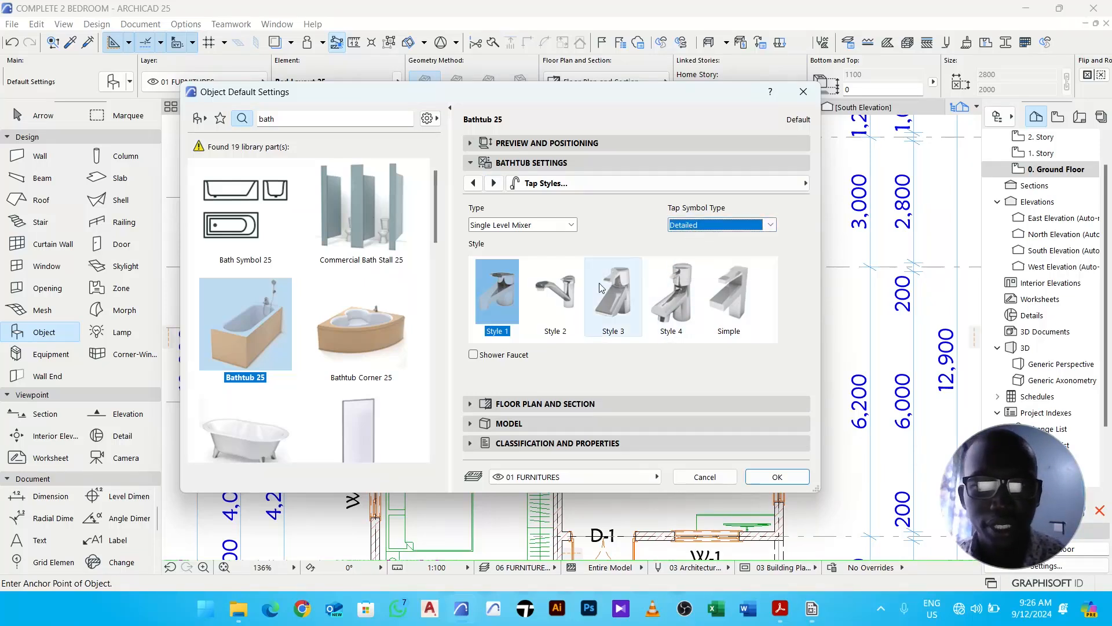
click(493, 183)
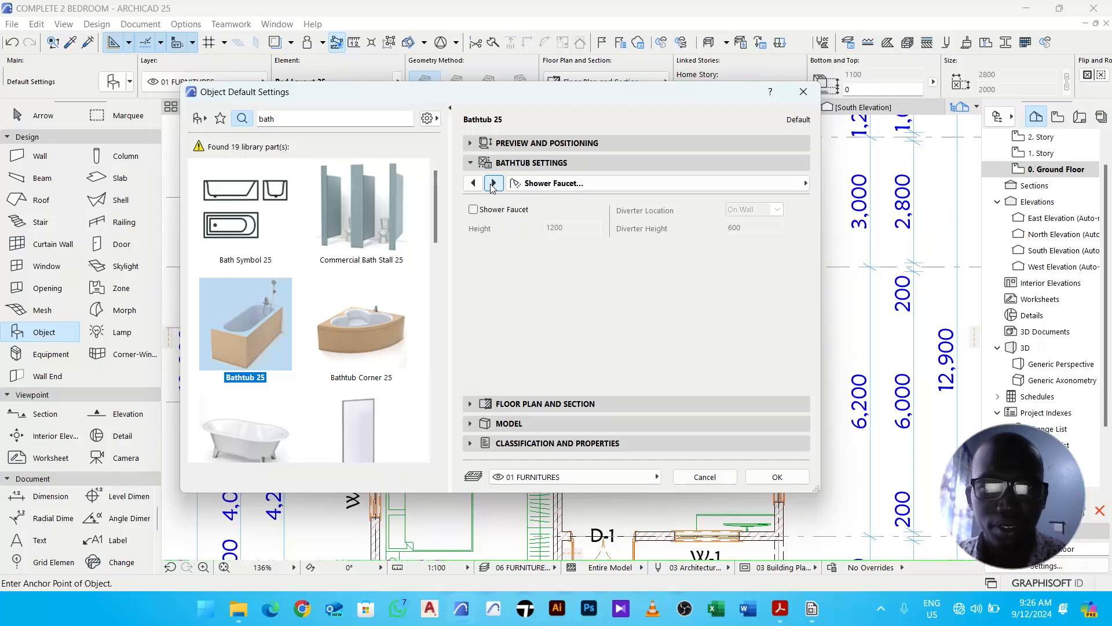
click(493, 183)
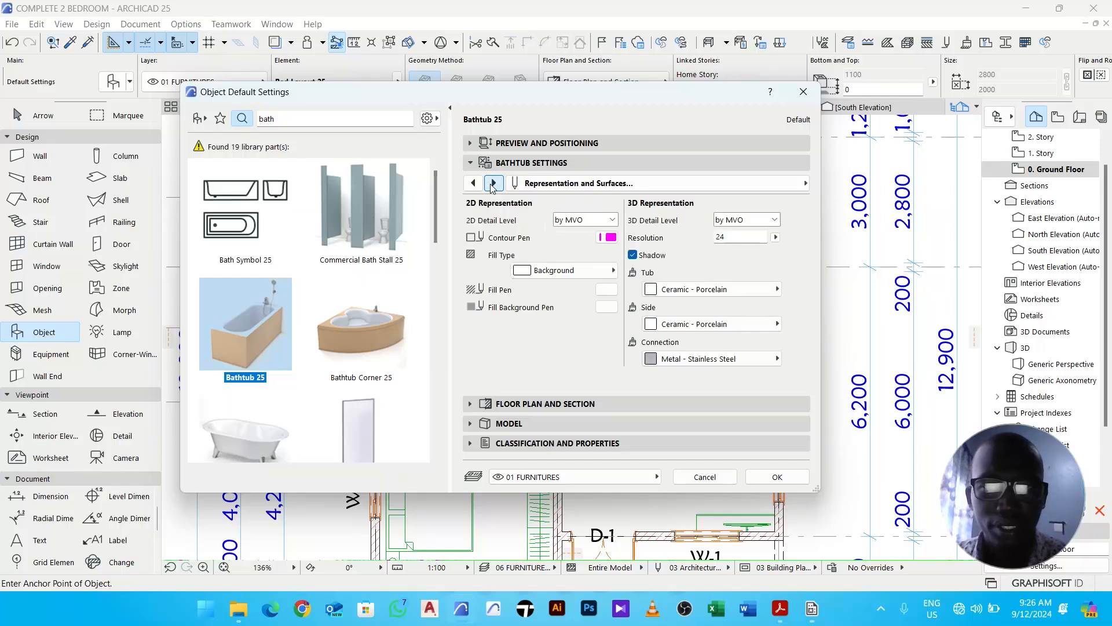
click(577, 227)
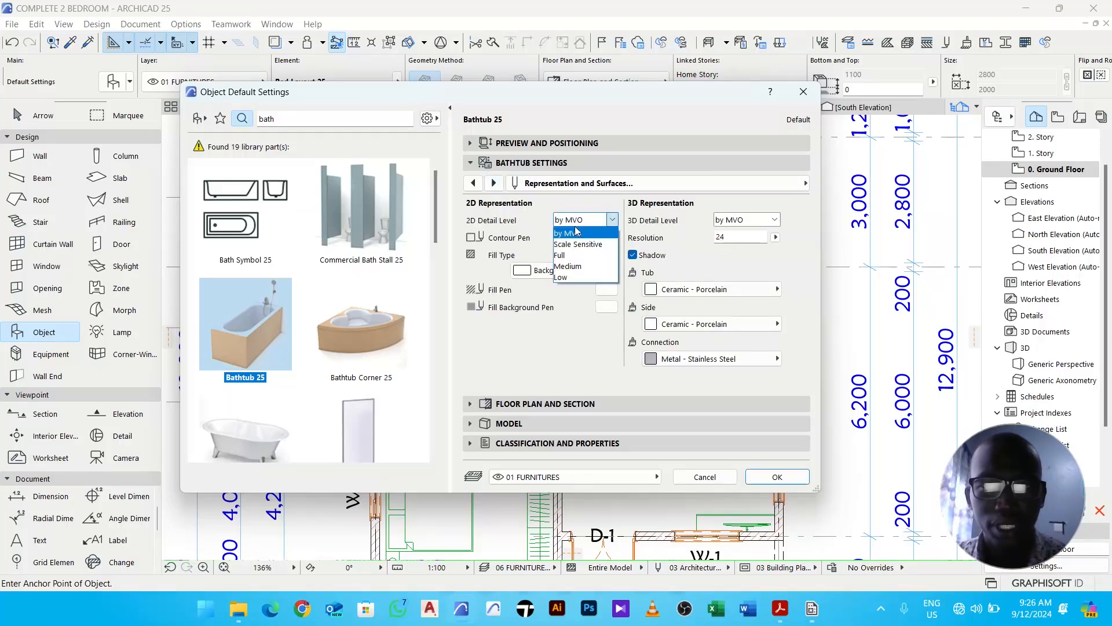
click(571, 256)
click(742, 220)
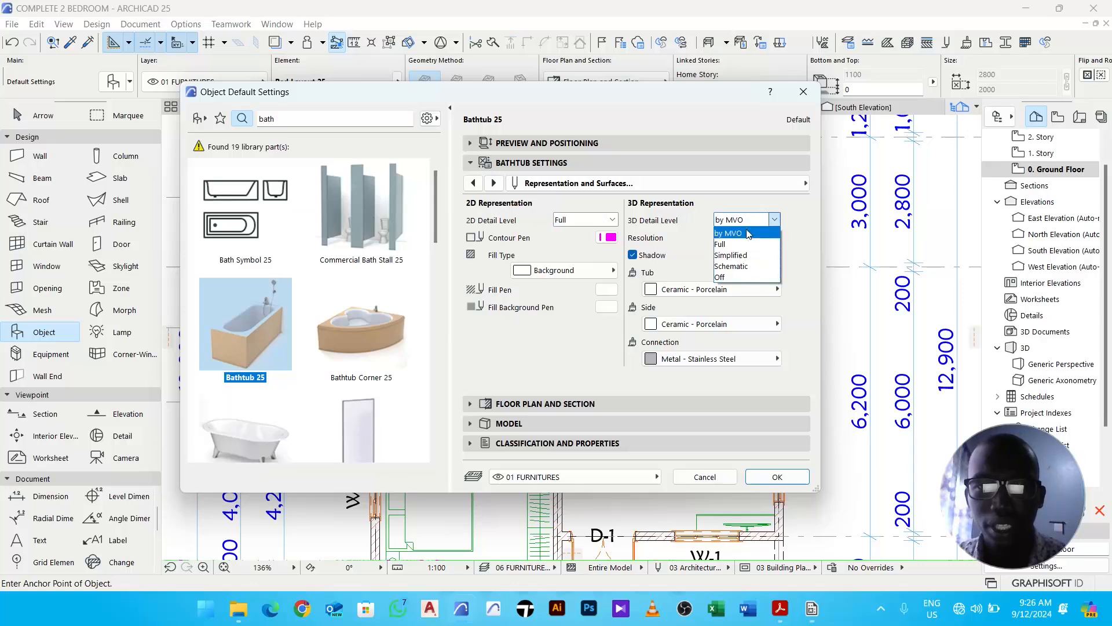
click(745, 252)
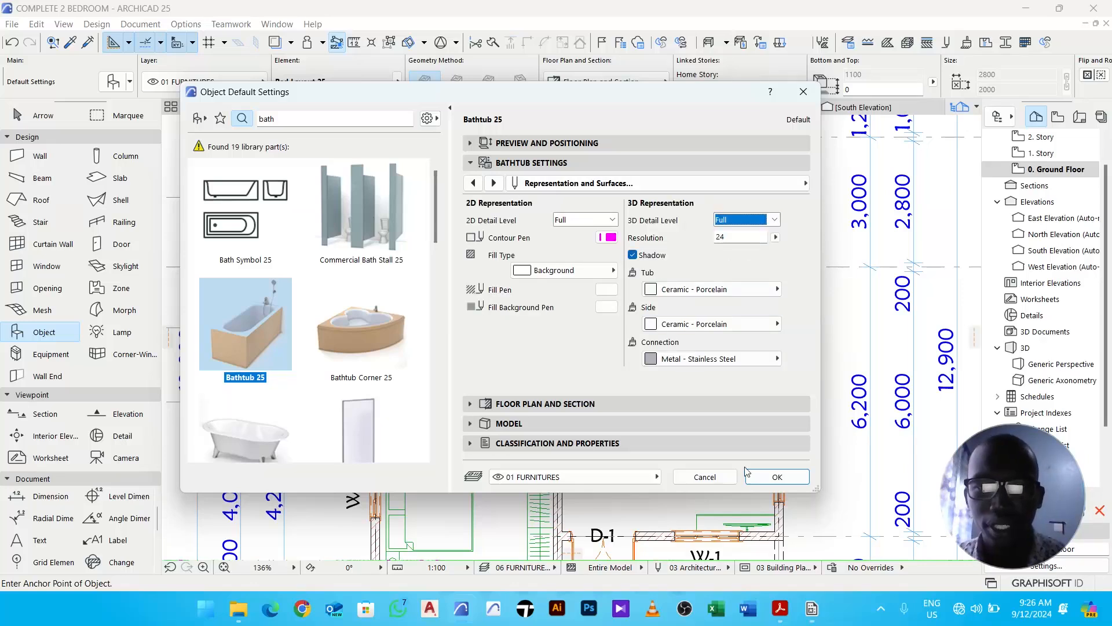
click(777, 477)
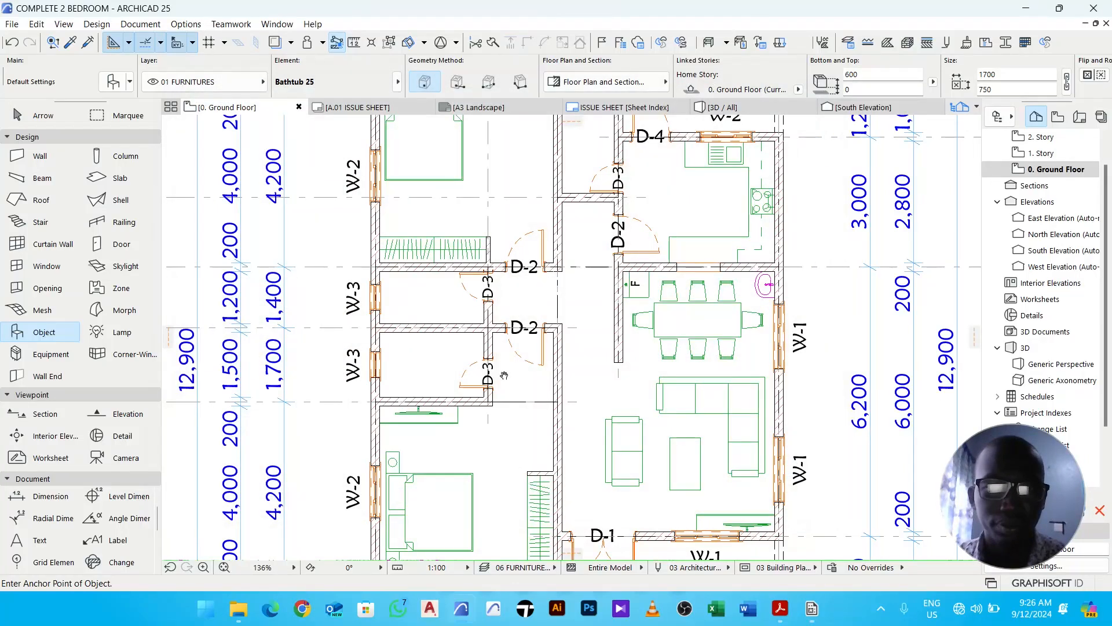
- Place the bathtub in the bathroom beside window W-3
scroll(513, 361, up, 5)
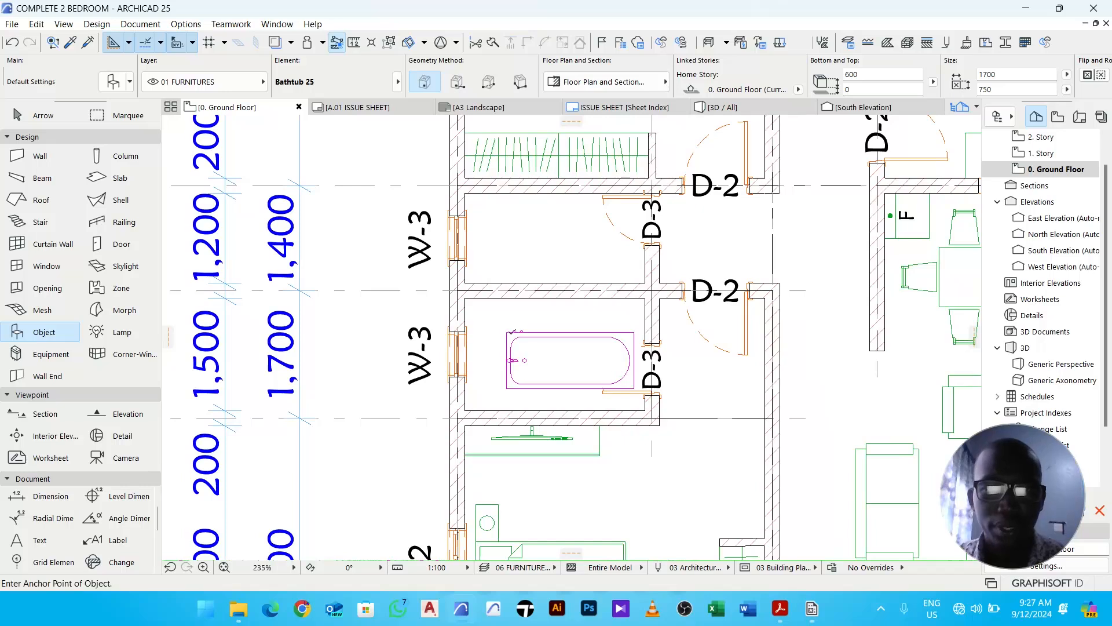
middle_drag(539, 350, 504, 313)
key(Escape)
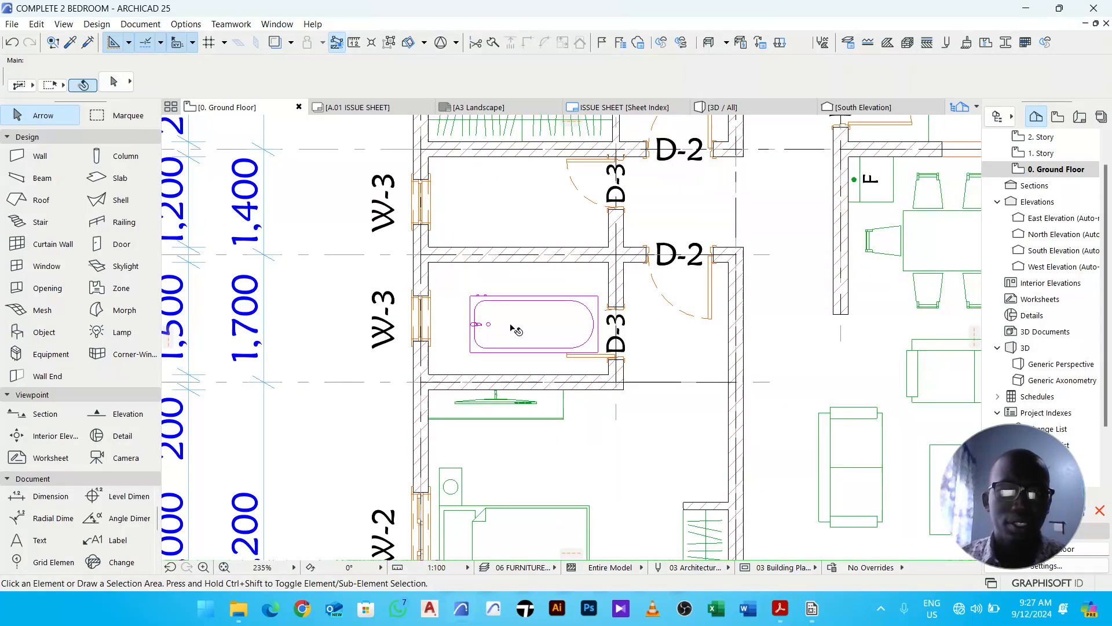
- Move the bathtub into the bathroom's upper-left corner, tight against the walls
click(511, 323)
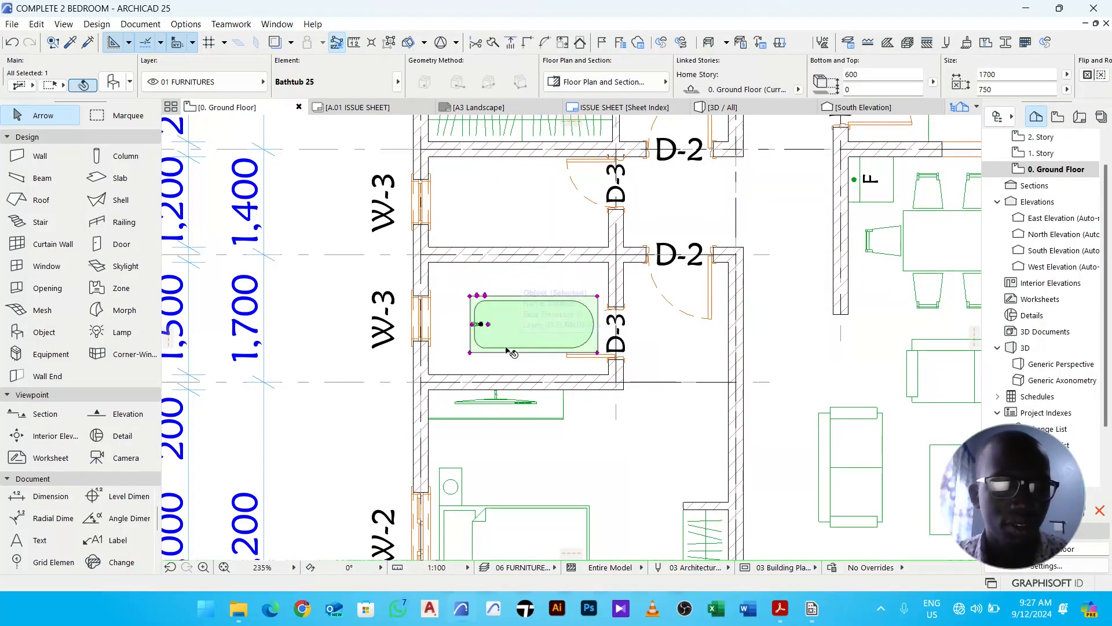
scroll(462, 296, up, 8)
drag(477, 295, 380, 211)
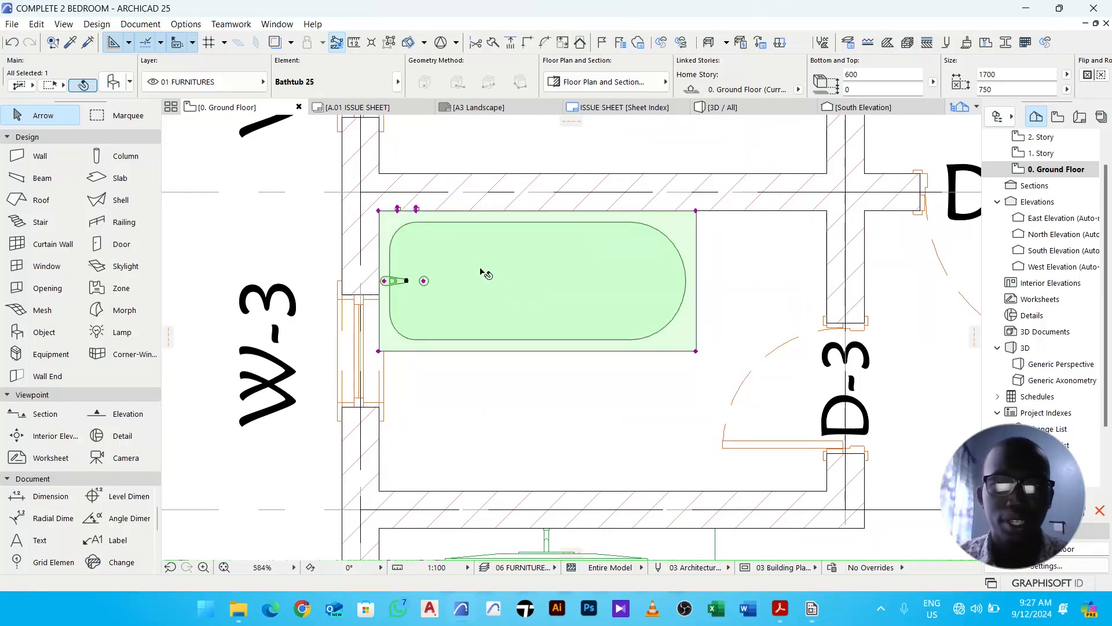
click(726, 232)
scroll(697, 220, up, 7)
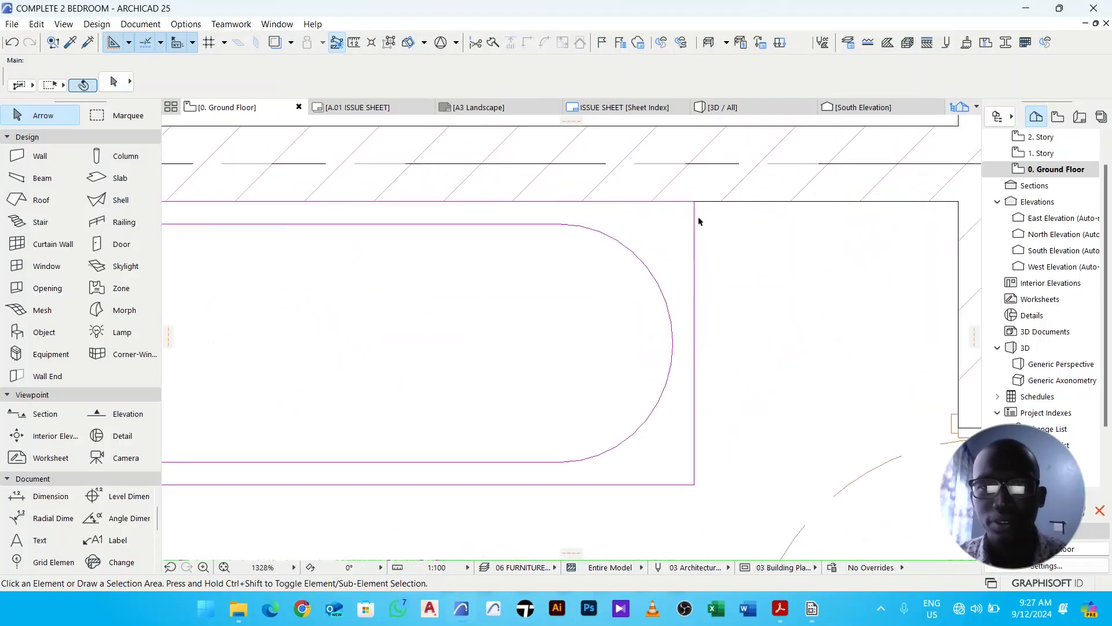
- Turn on True Line Weight display and send the bathtub backward in the display order
right_click(754, 210)
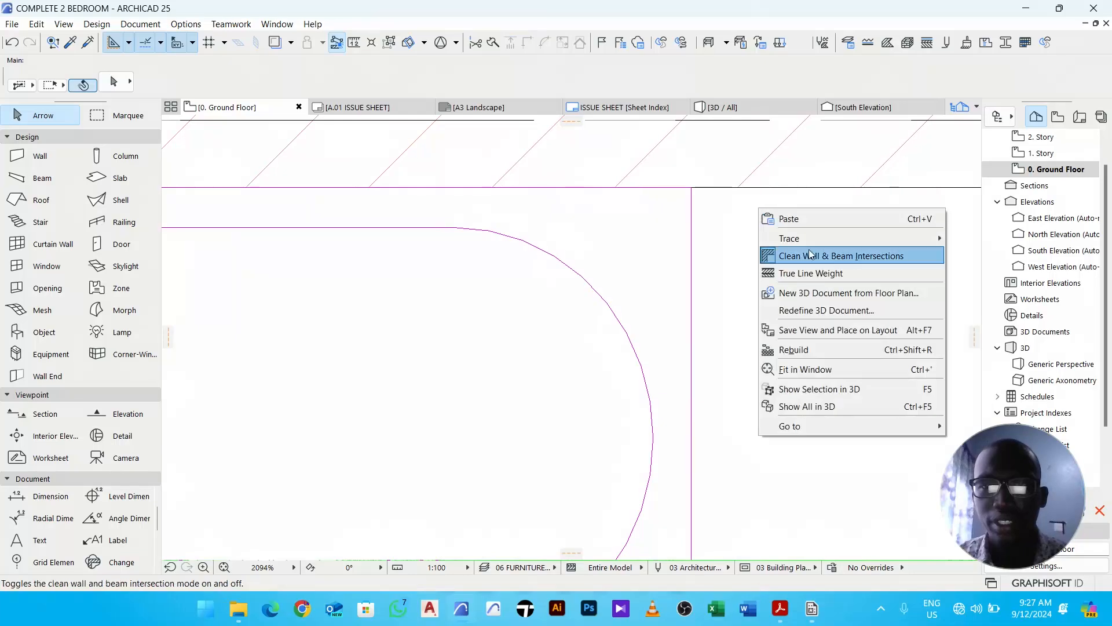
click(836, 274)
click(650, 241)
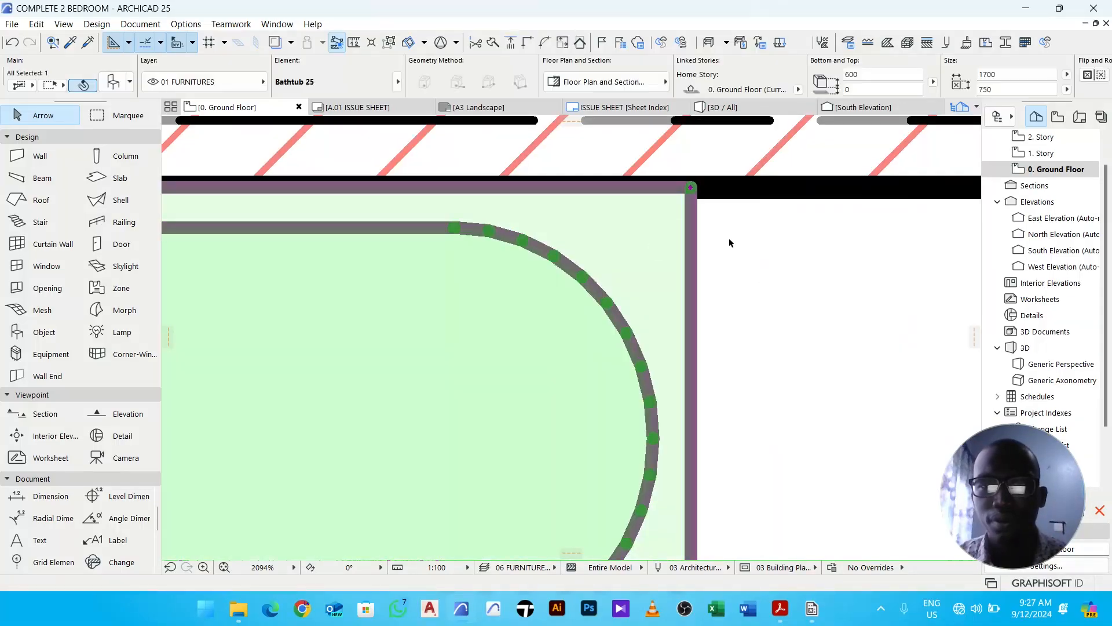
right_click(741, 217)
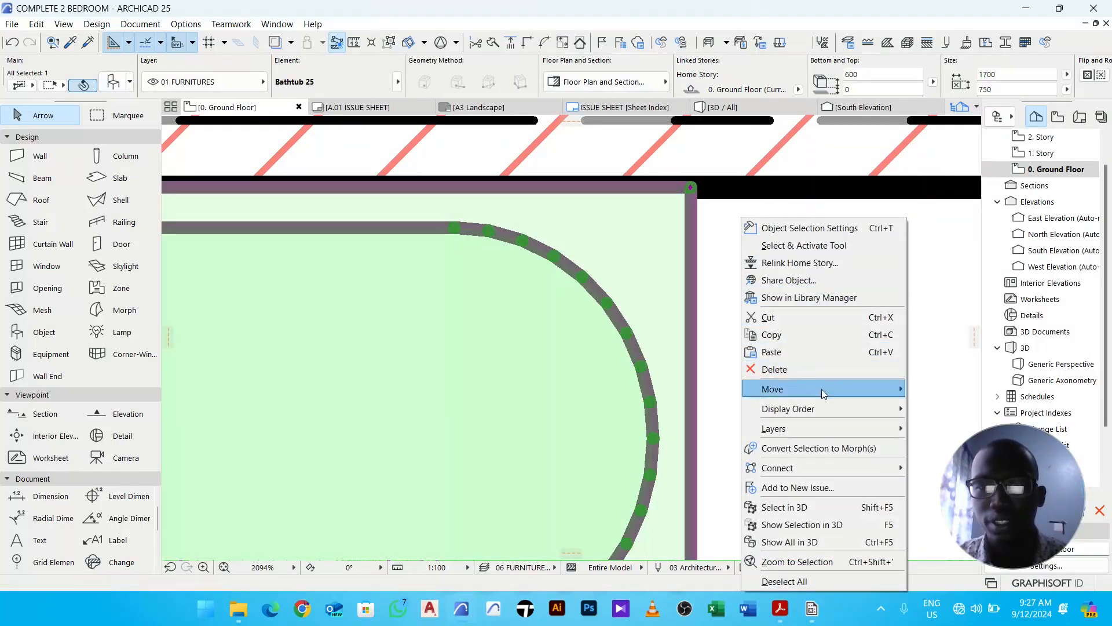
mouse_move(821, 405)
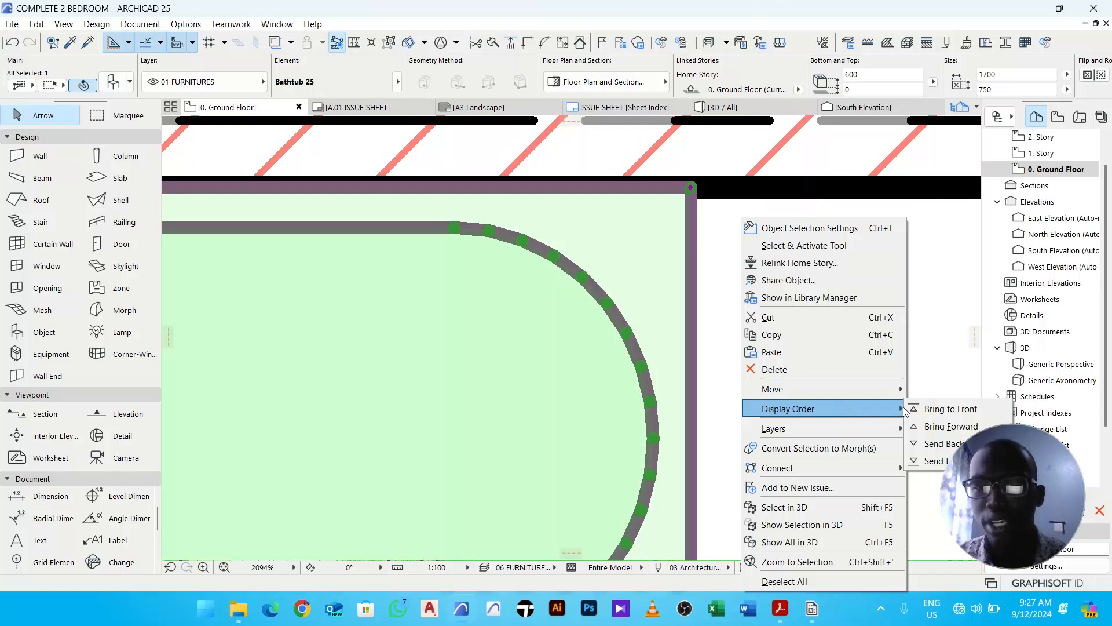
click(941, 443)
right_click(649, 241)
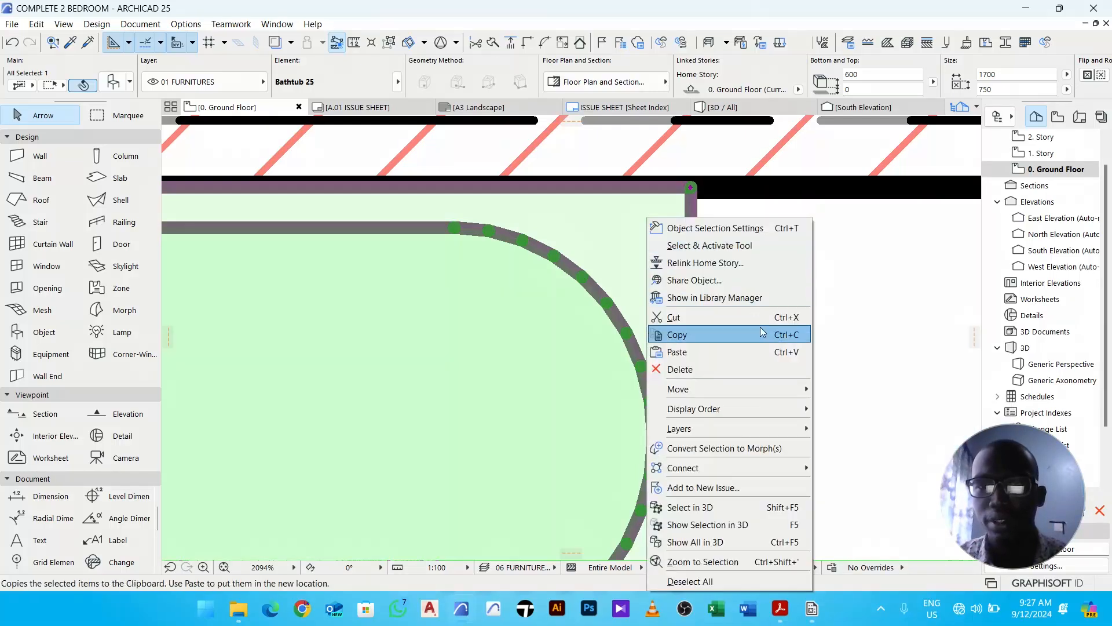
mouse_move(760, 409)
click(759, 299)
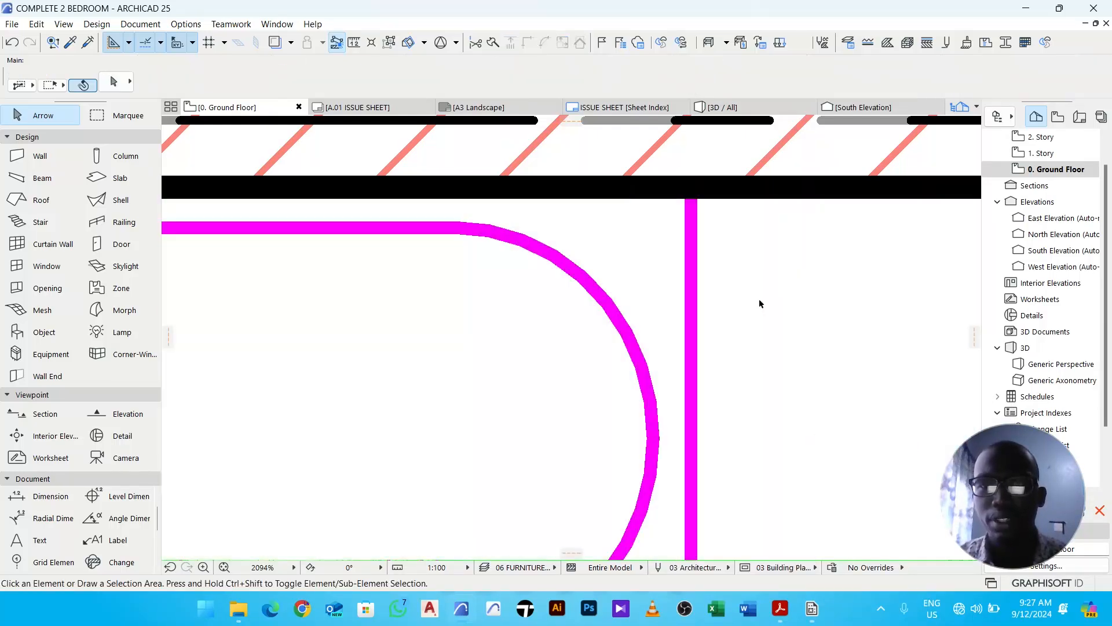
- Start the Object tool, search the library for "wc" and pick WC 25
scroll(766, 291, down, 8)
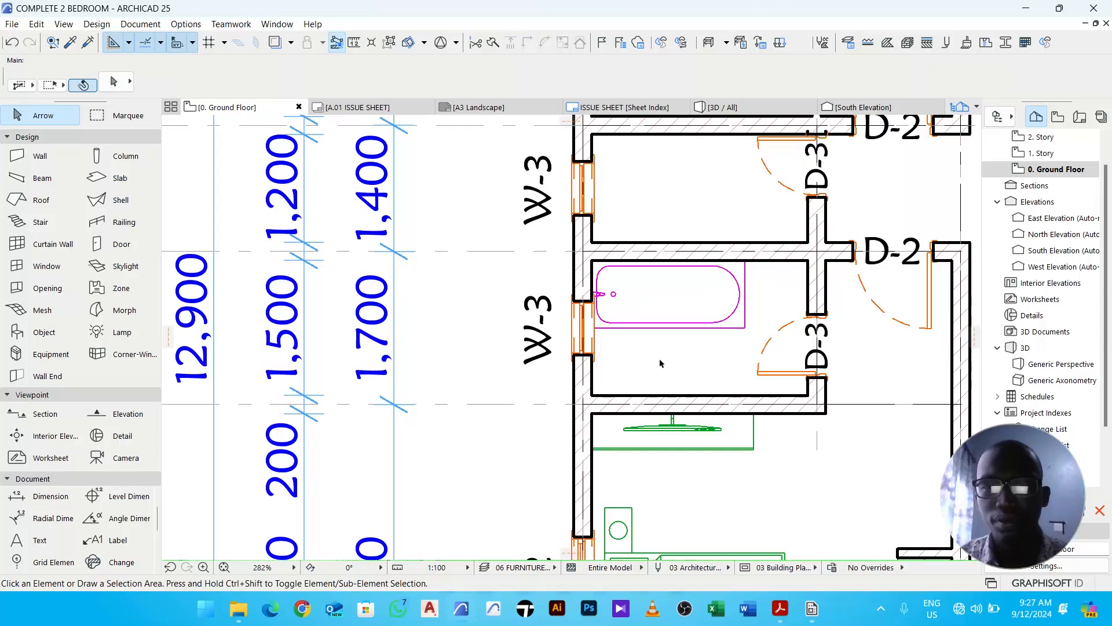
scroll(658, 357, up, 3)
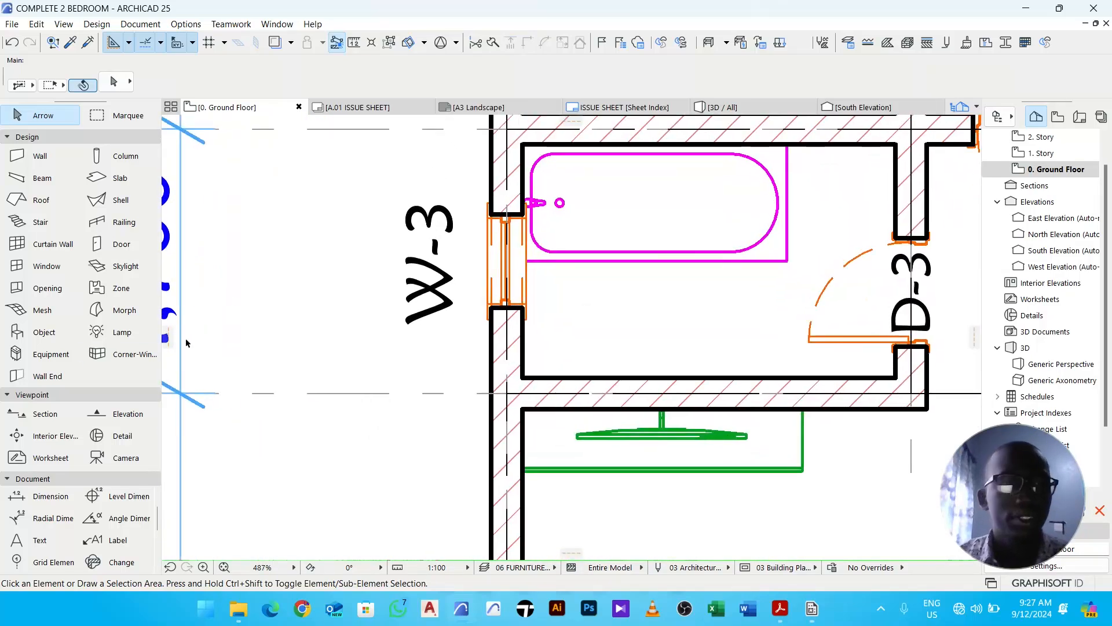
click(44, 332)
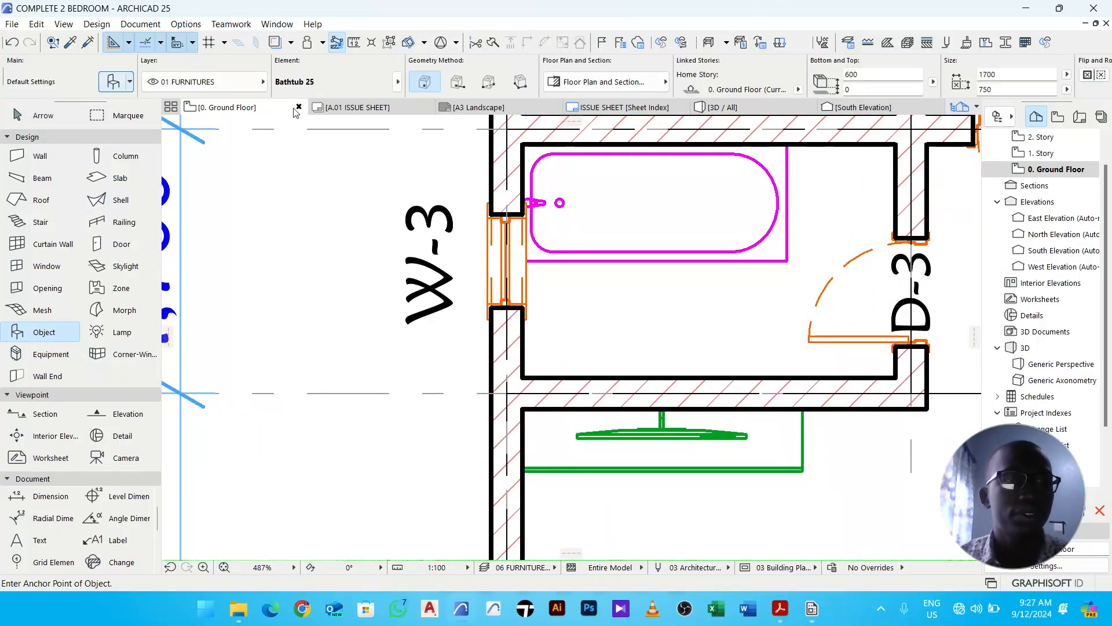
key(ctrl+t)
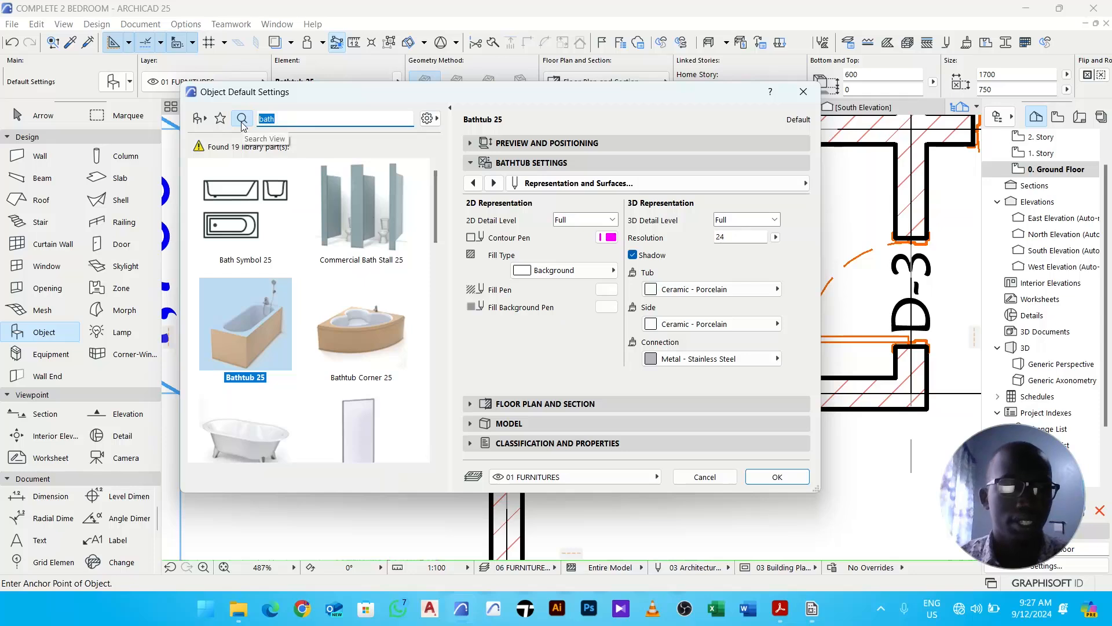
text(wc)
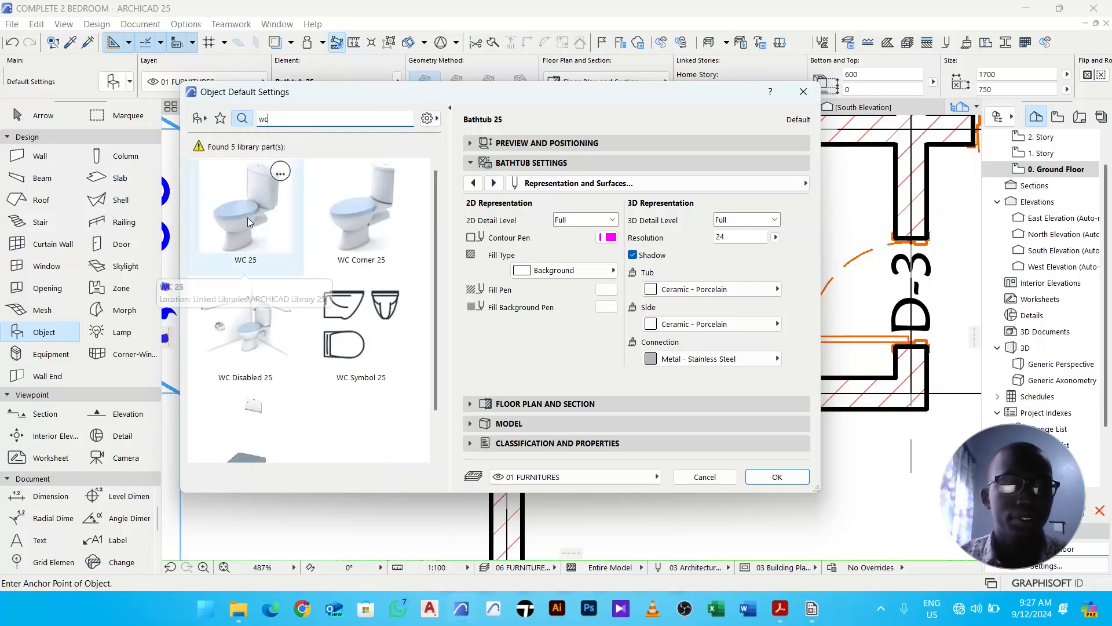
click(248, 218)
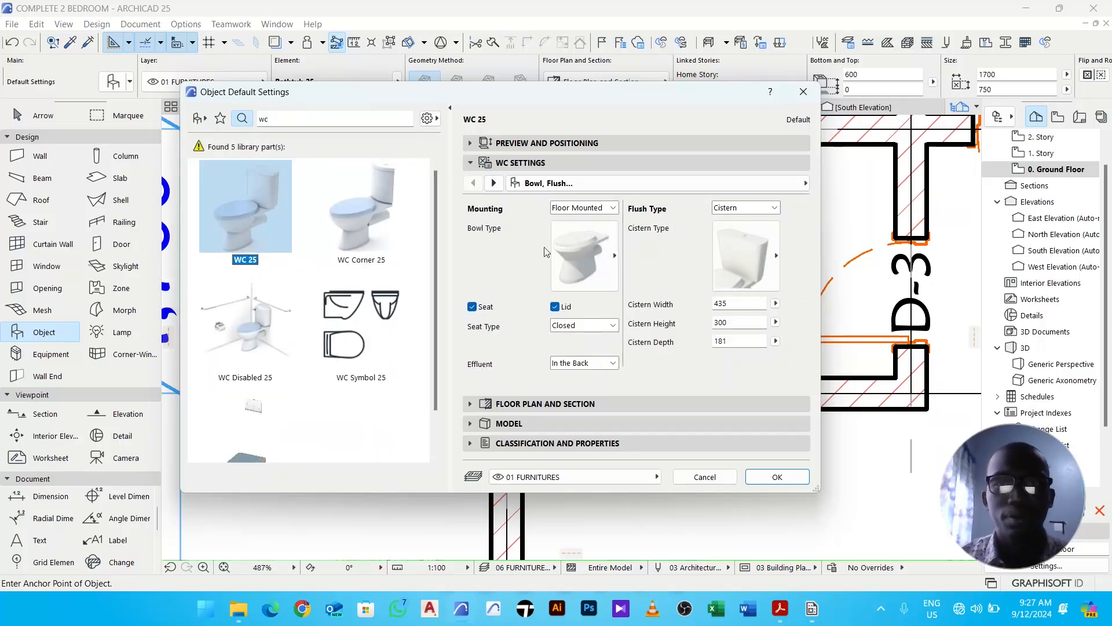
- Set the WC's 2D and 3D detail levels to Full and confirm the object settings
click(494, 183)
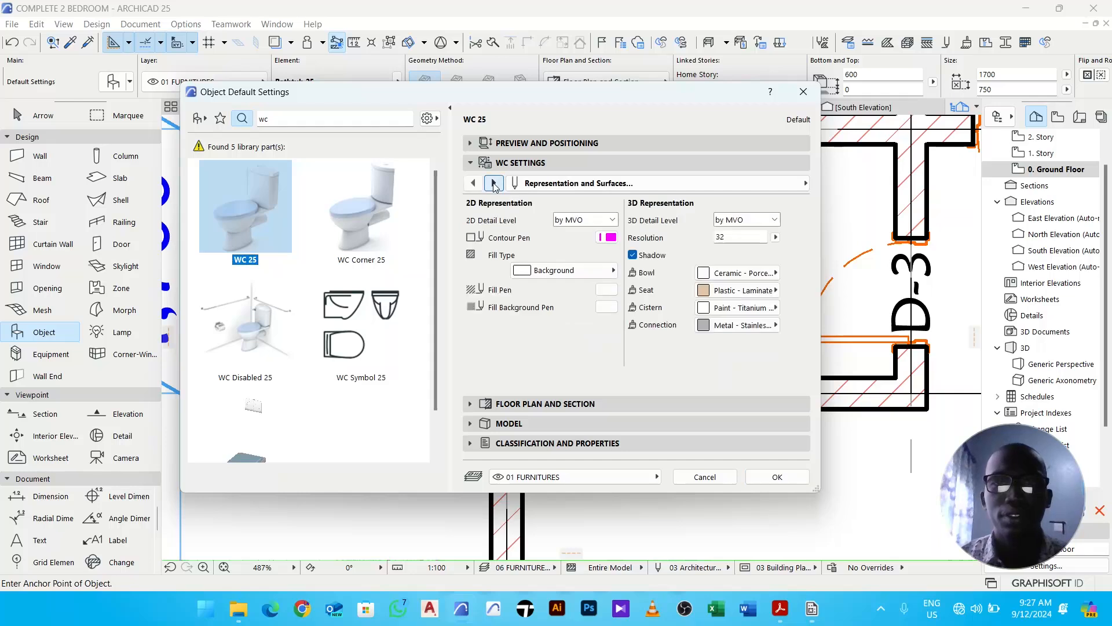
click(494, 183)
click(473, 183)
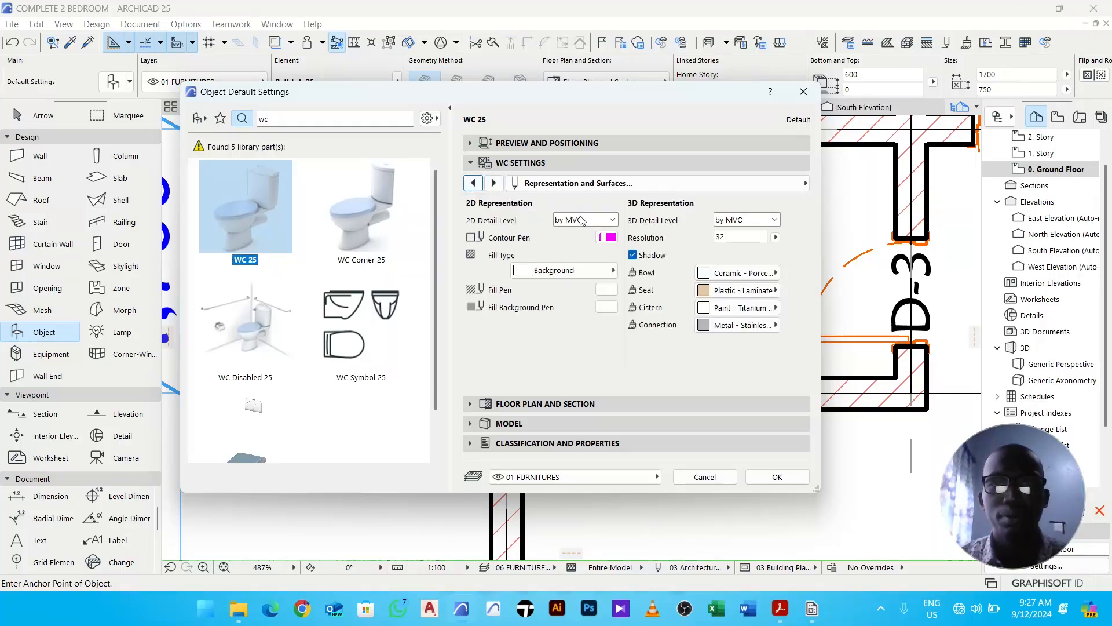
click(582, 220)
click(591, 255)
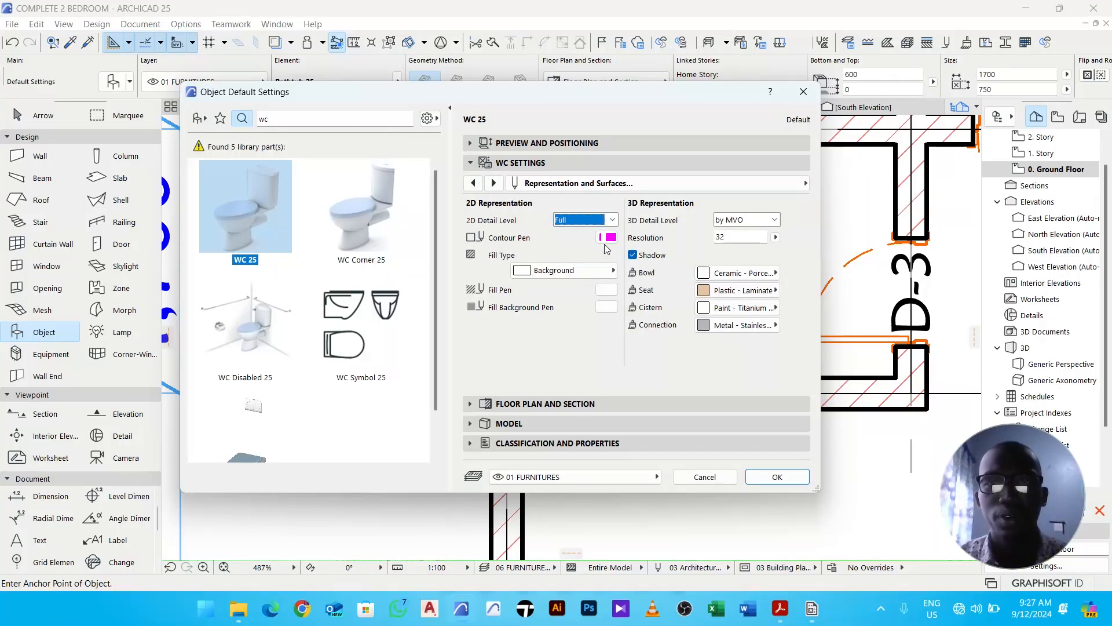
click(753, 220)
click(744, 251)
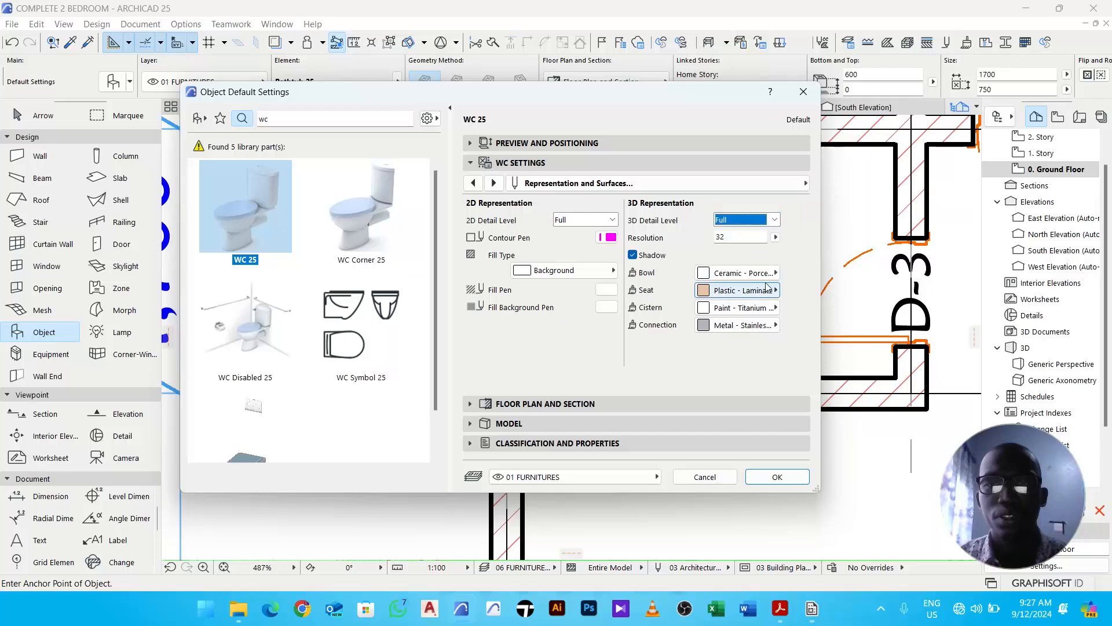
click(803, 479)
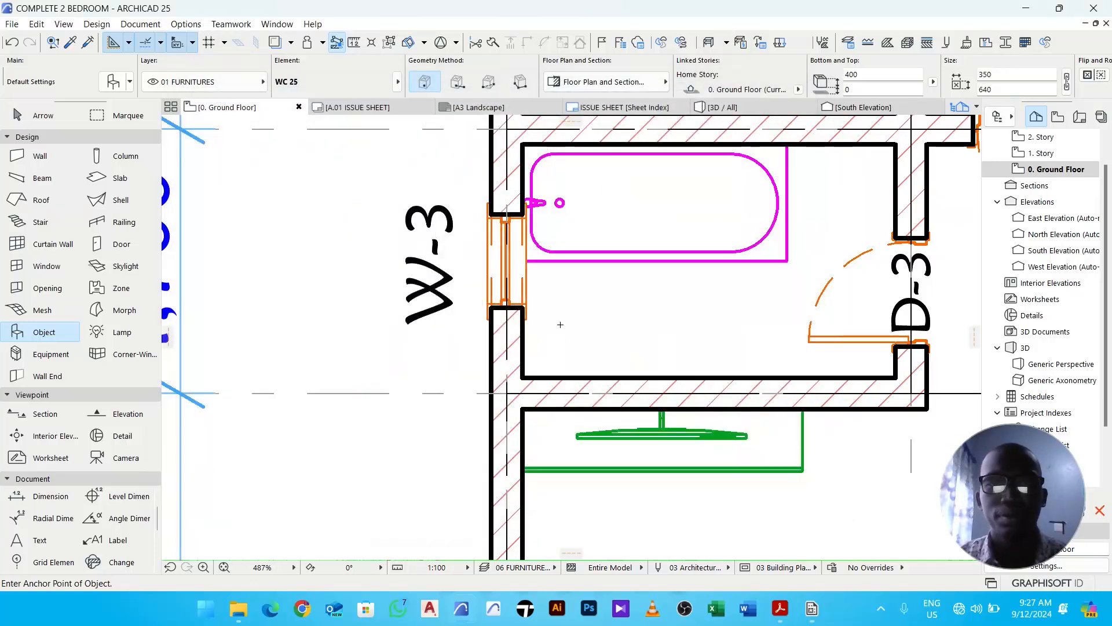
- Place the WC in the bathroom below the bathtub and rotate it 90° so its cistern backs onto the wall
click(560, 324)
key(Escape)
click(573, 339)
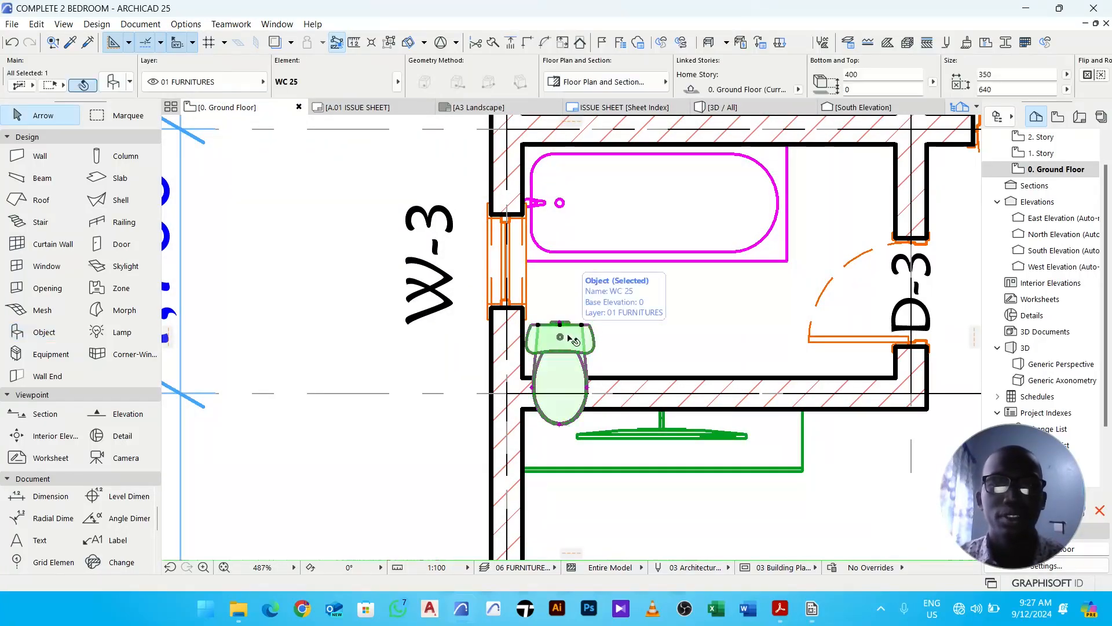
key(ctrl+e)
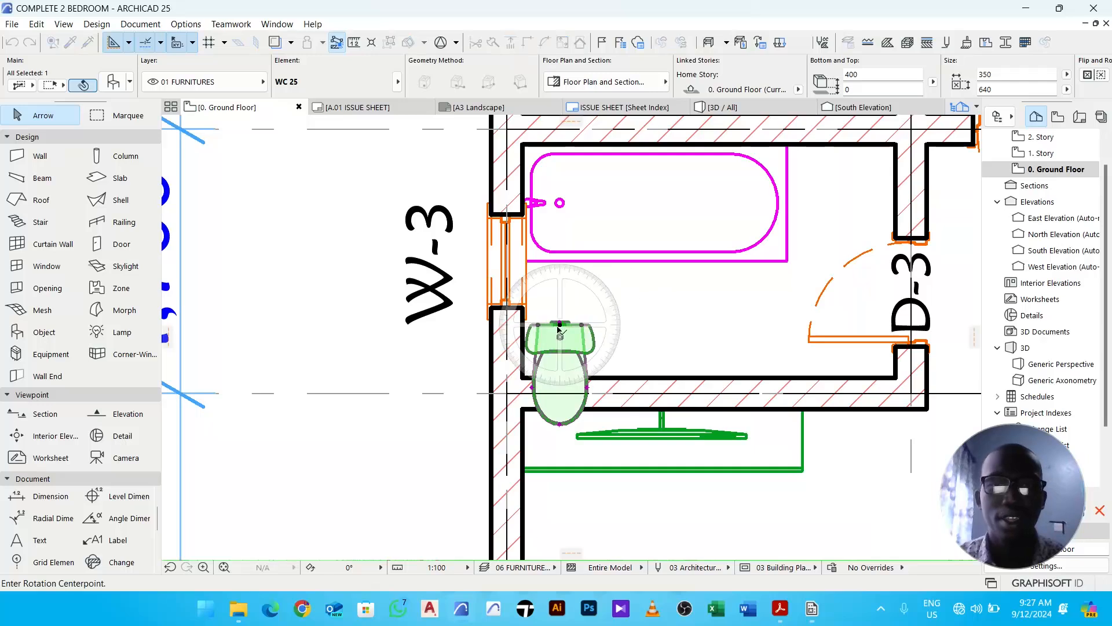
click(560, 325)
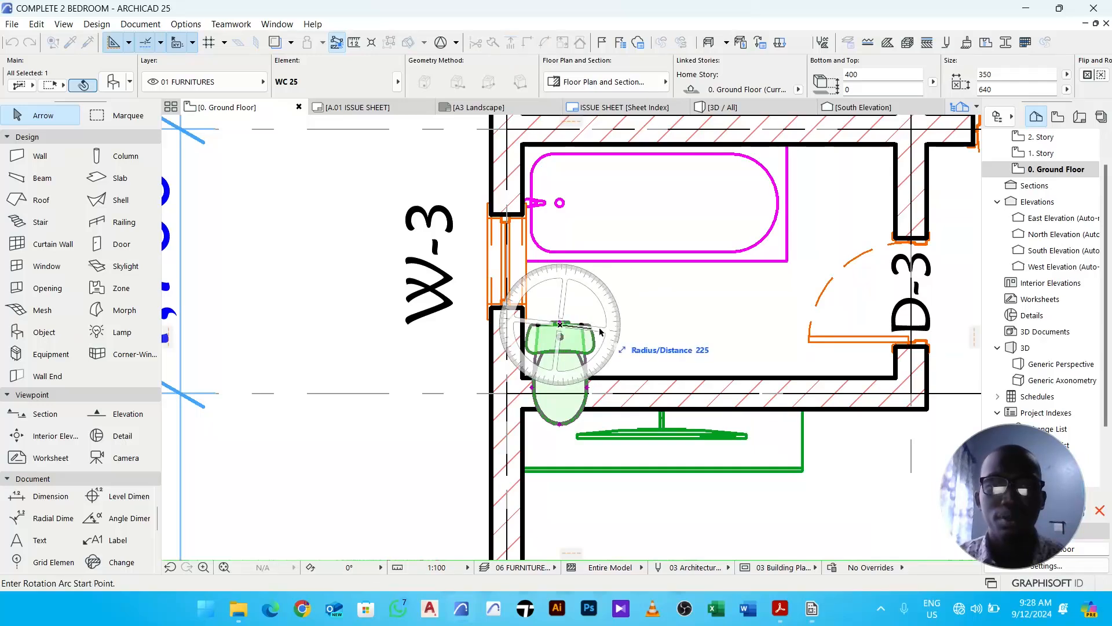
click(671, 316)
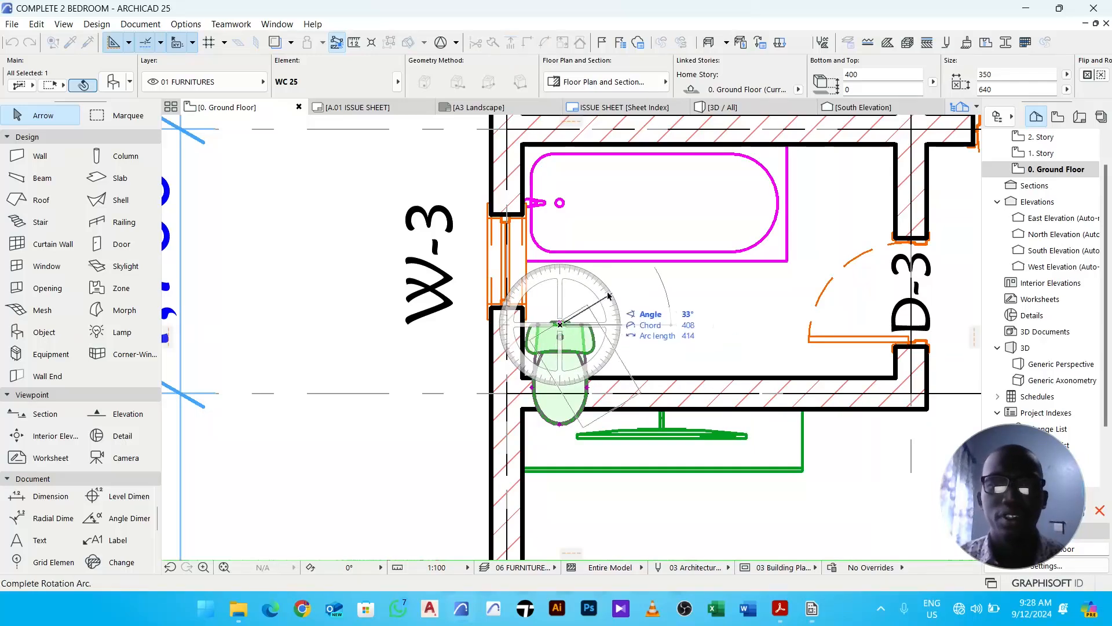
click(561, 300)
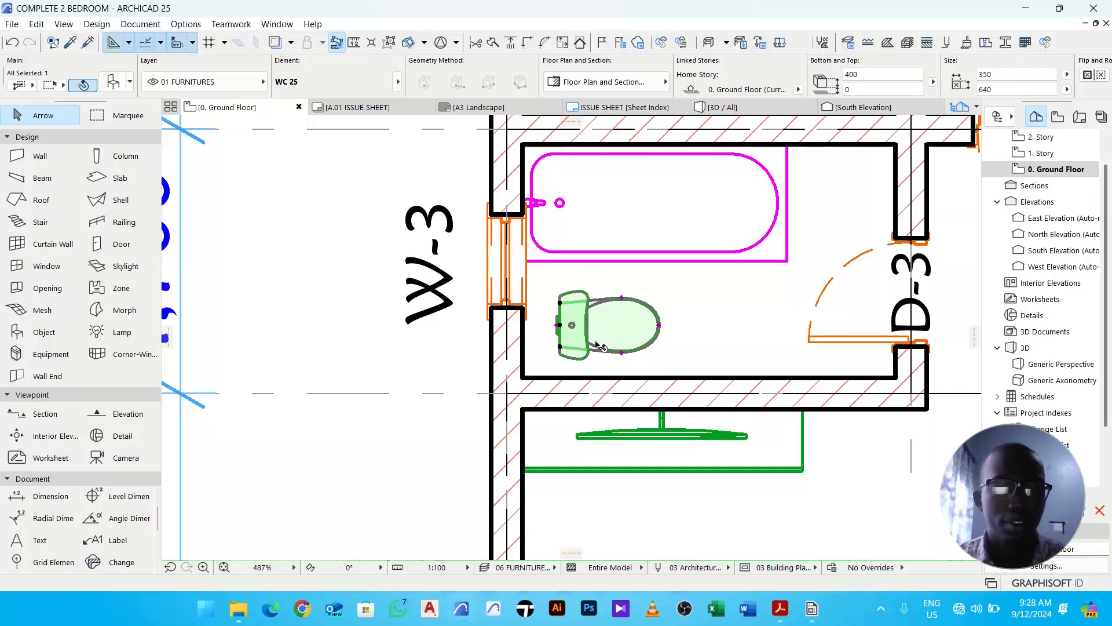
- Move the WC so its cistern sits flush against the exterior wall, nudging it slightly upward
key(ctrl+d)
scroll(559, 330, up, 3)
click(561, 320)
click(486, 323)
scroll(481, 319, down, 2)
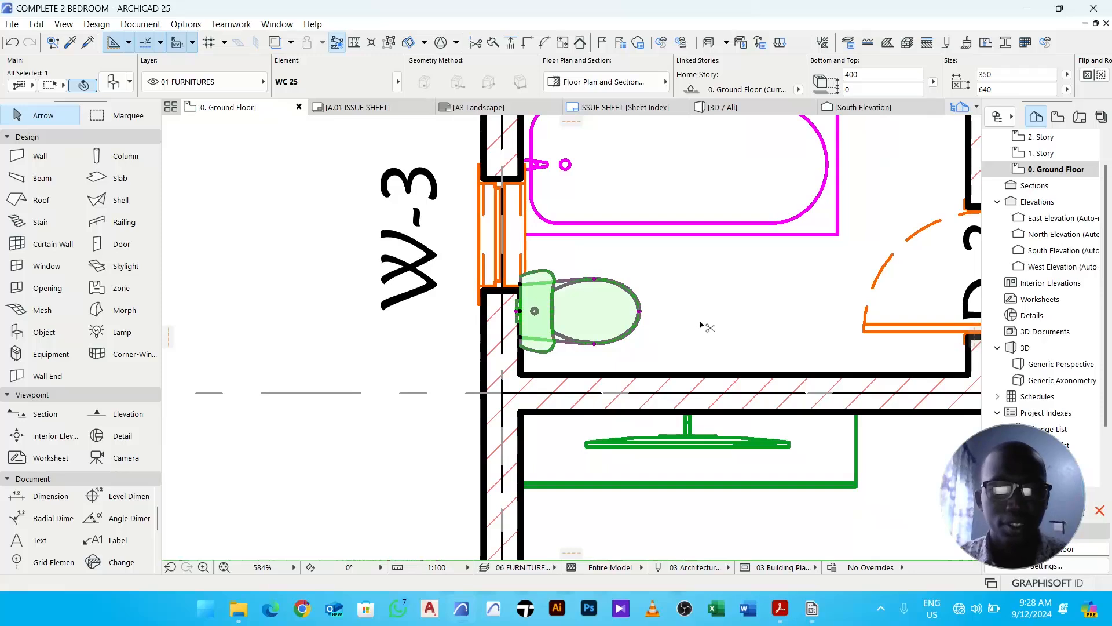
key(ctrl+d)
click(693, 326)
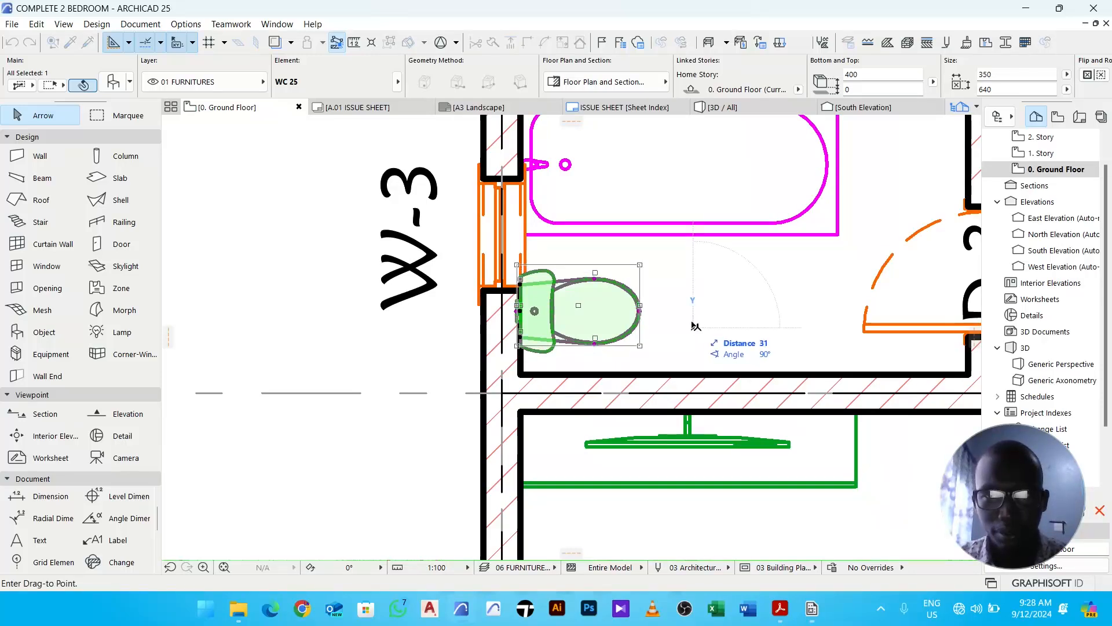
click(693, 325)
click(648, 355)
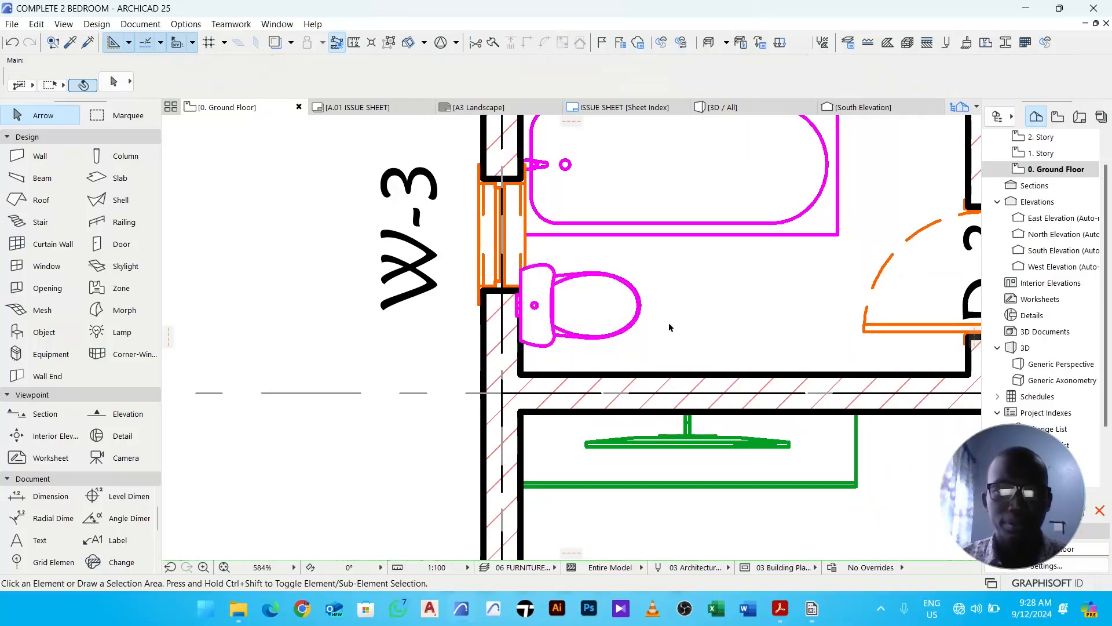
- Send the WC backward twice in the display order
click(588, 303)
right_click(691, 280)
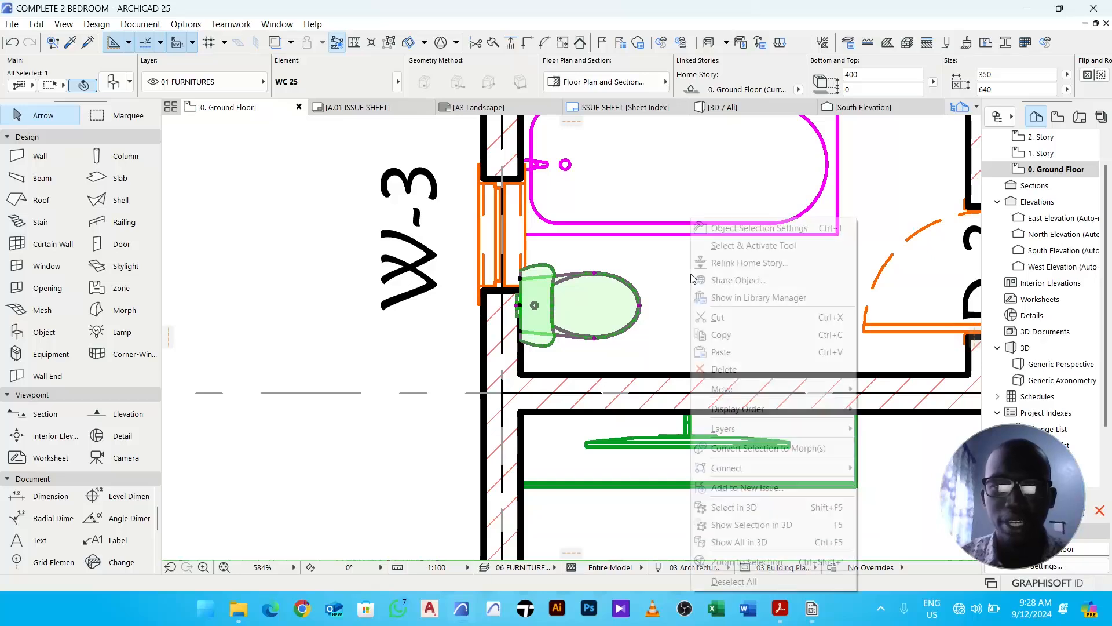
mouse_move(850, 407)
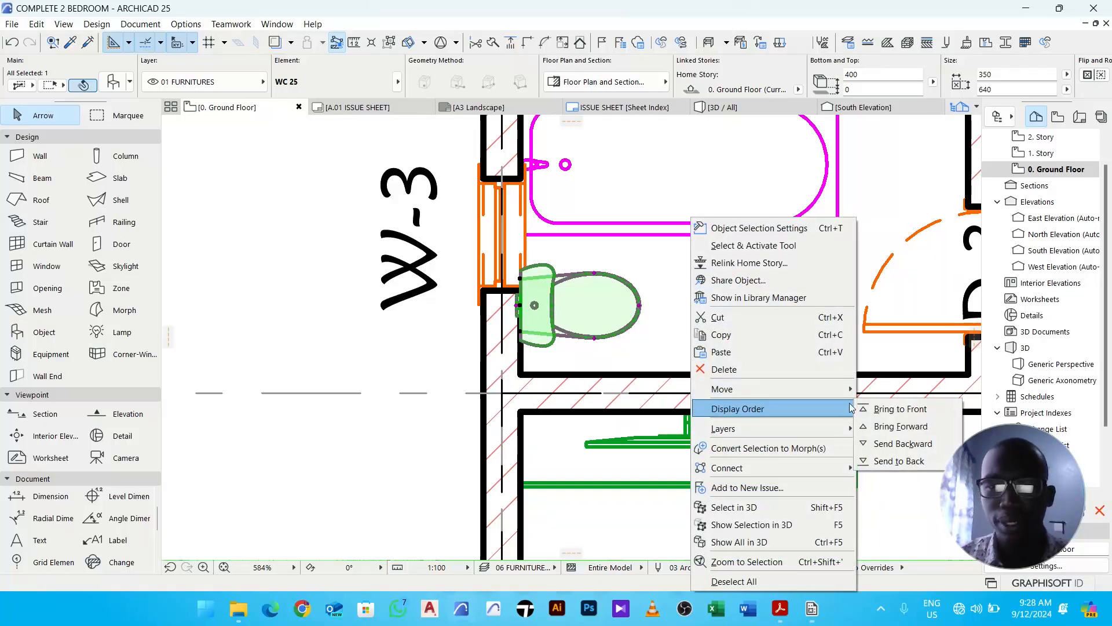
click(906, 449)
right_click(680, 296)
mouse_move(766, 414)
click(894, 446)
click(690, 308)
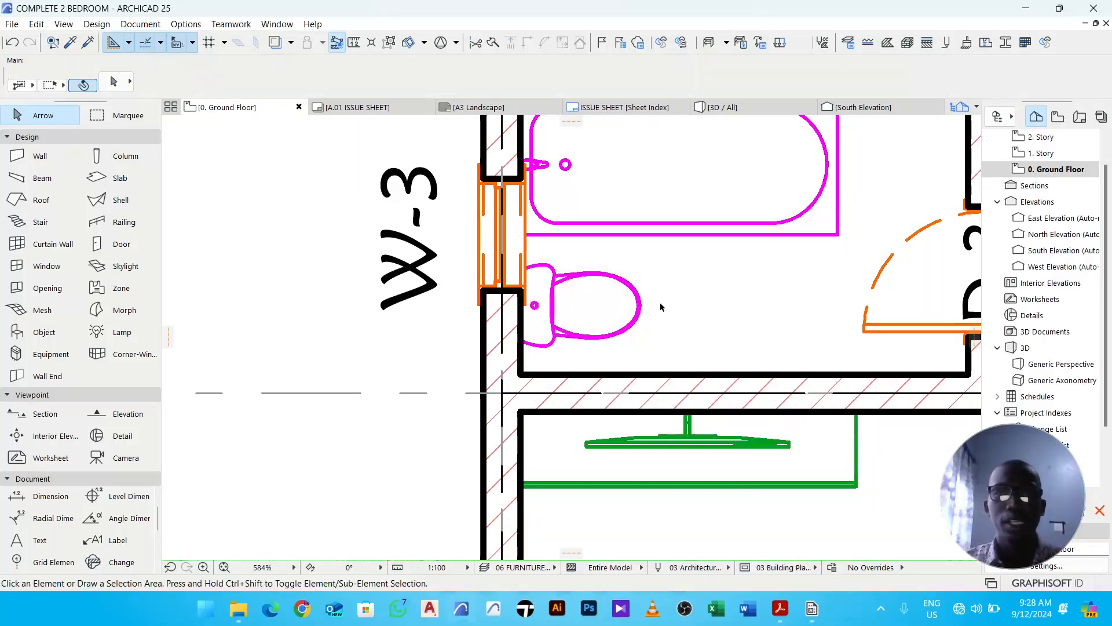
- Start the Object tool, search the library for "basin" and pick Basin 25
scroll(661, 307, down, 3)
middle_drag(711, 297, 540, 296)
middle_drag(612, 307, 533, 303)
middle_drag(652, 311, 630, 322)
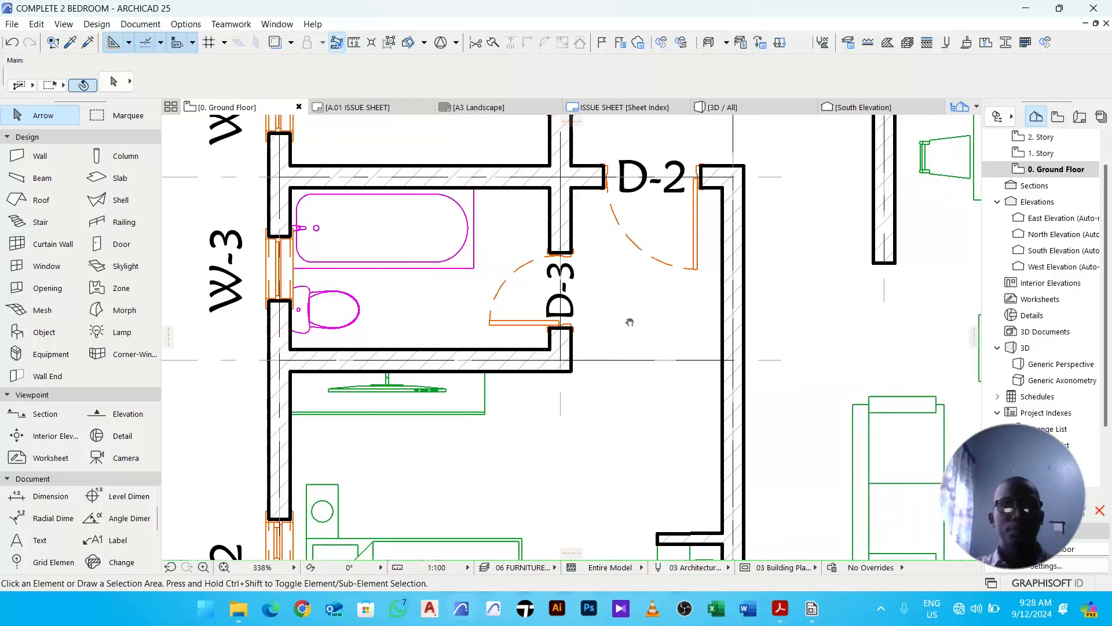
middle_drag(443, 282, 451, 305)
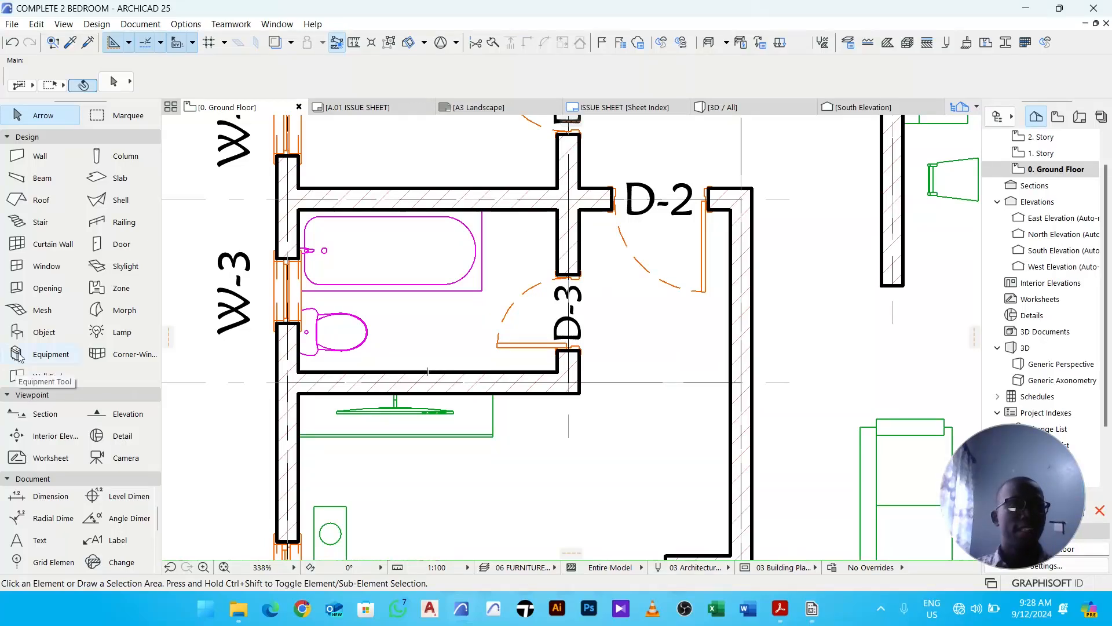
click(42, 332)
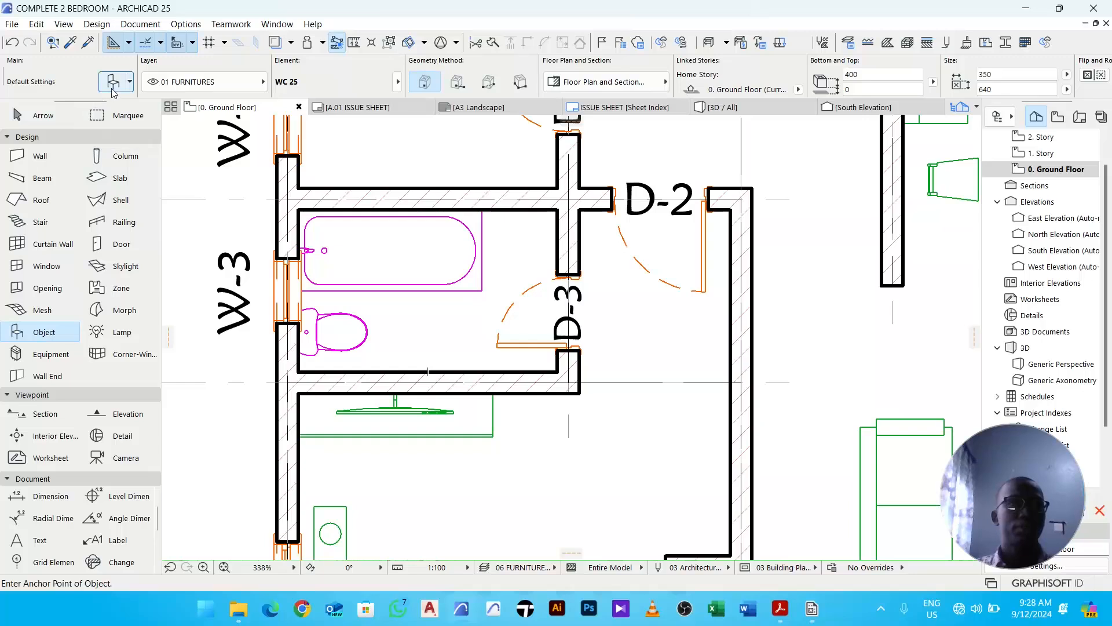
key(ctrl+t)
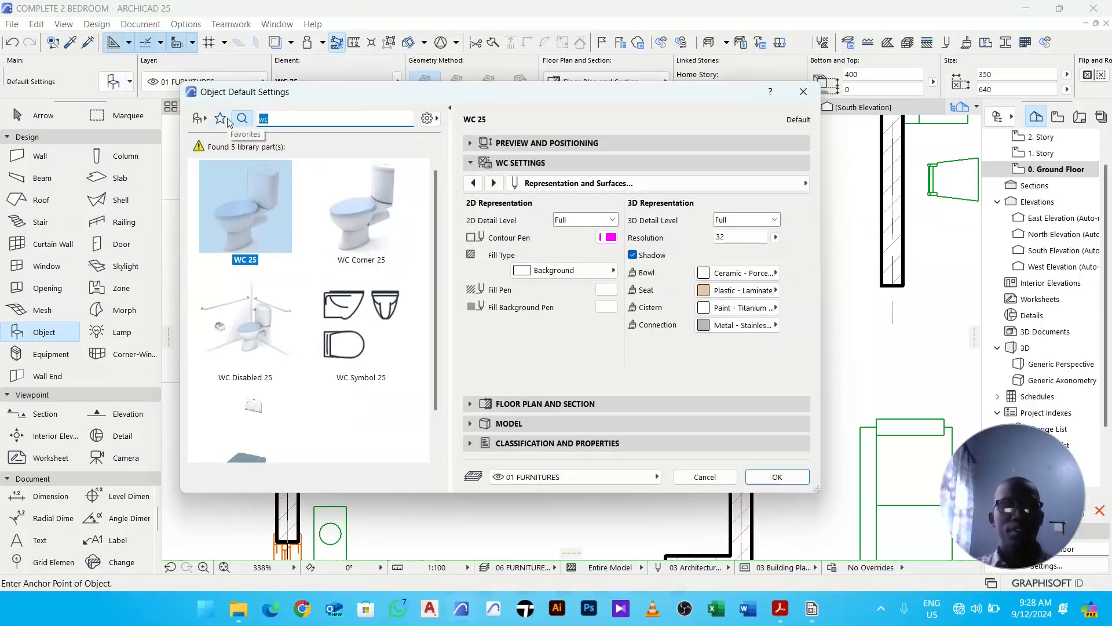
text(basin)
click(257, 234)
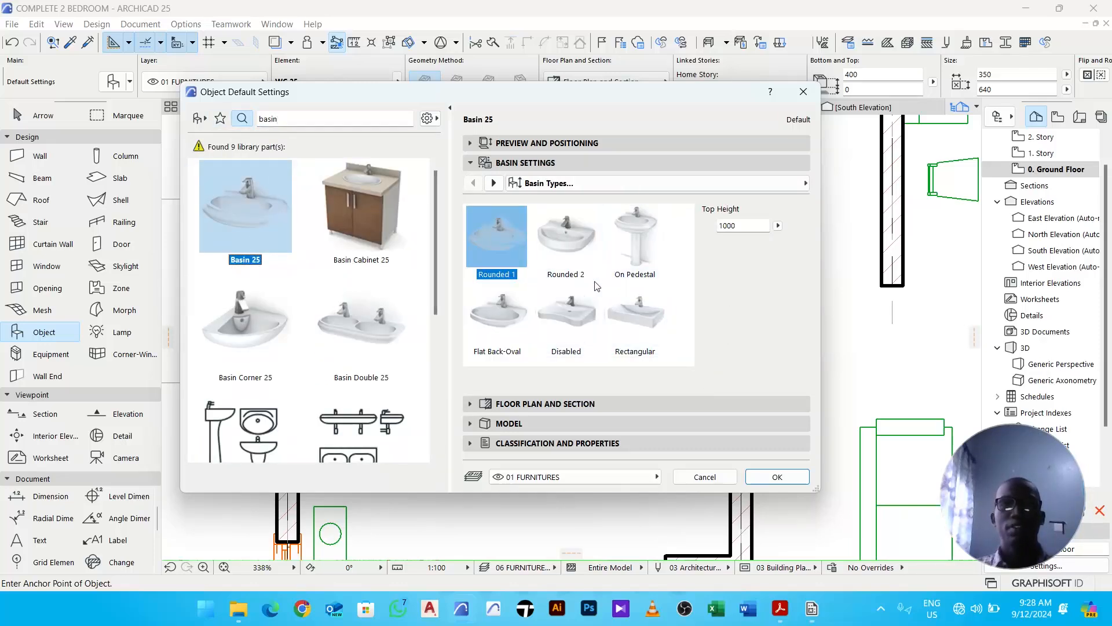
- Set the basin's elevation from the story to 800 and confirm the object settings
click(527, 143)
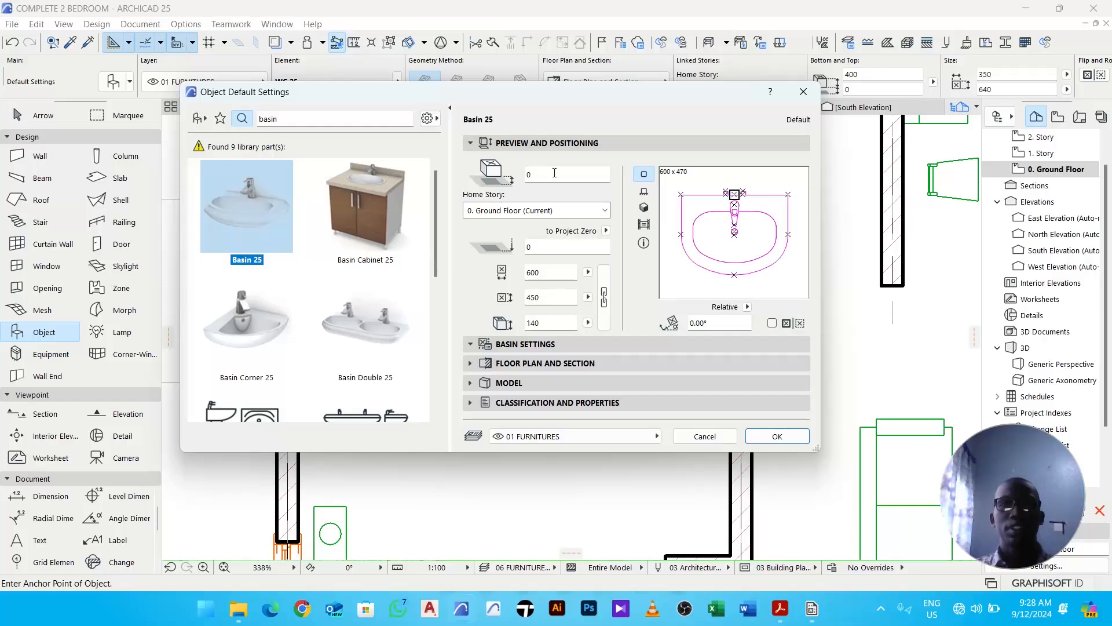
click(556, 174)
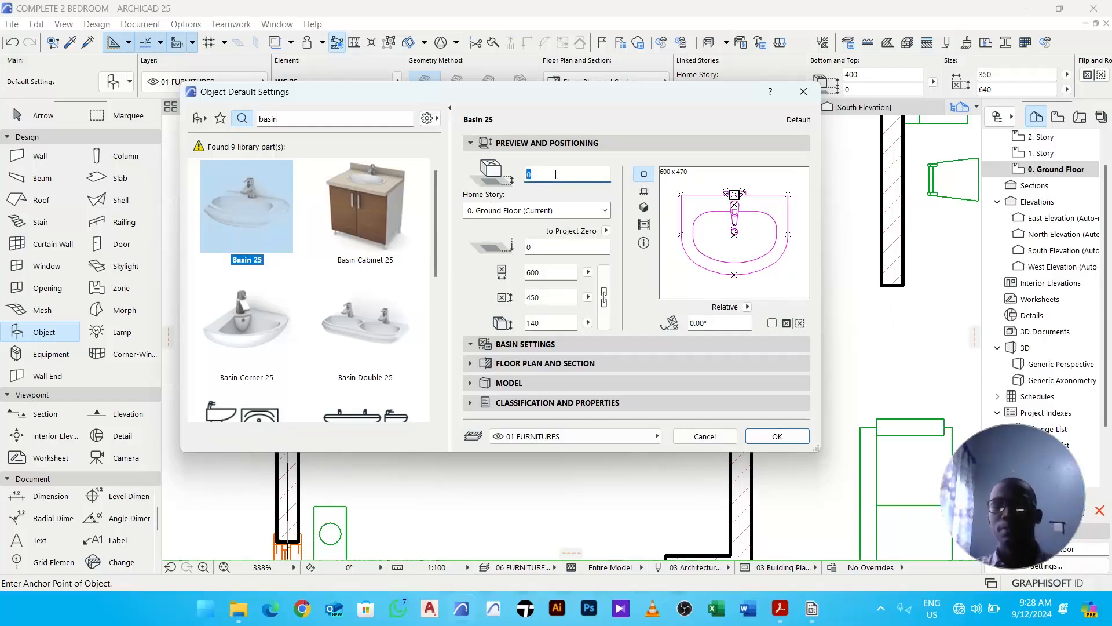
click(777, 438)
- Place the basin in the bathroom and move it into the upper-right corner against the top wall
click(523, 249)
key(Escape)
click(529, 256)
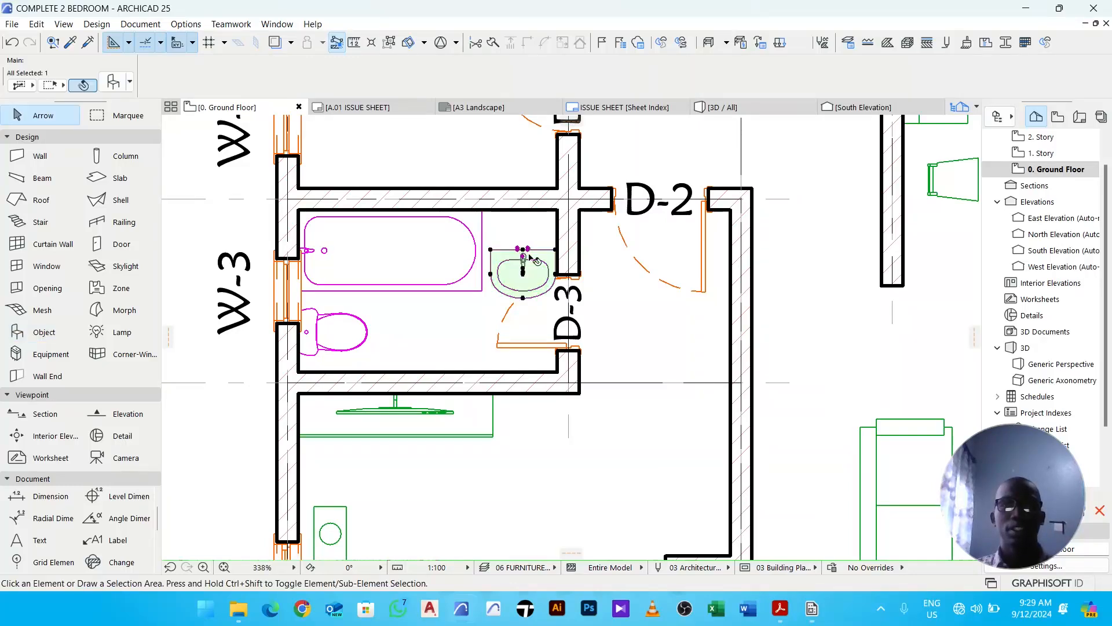
scroll(532, 253, up, 6)
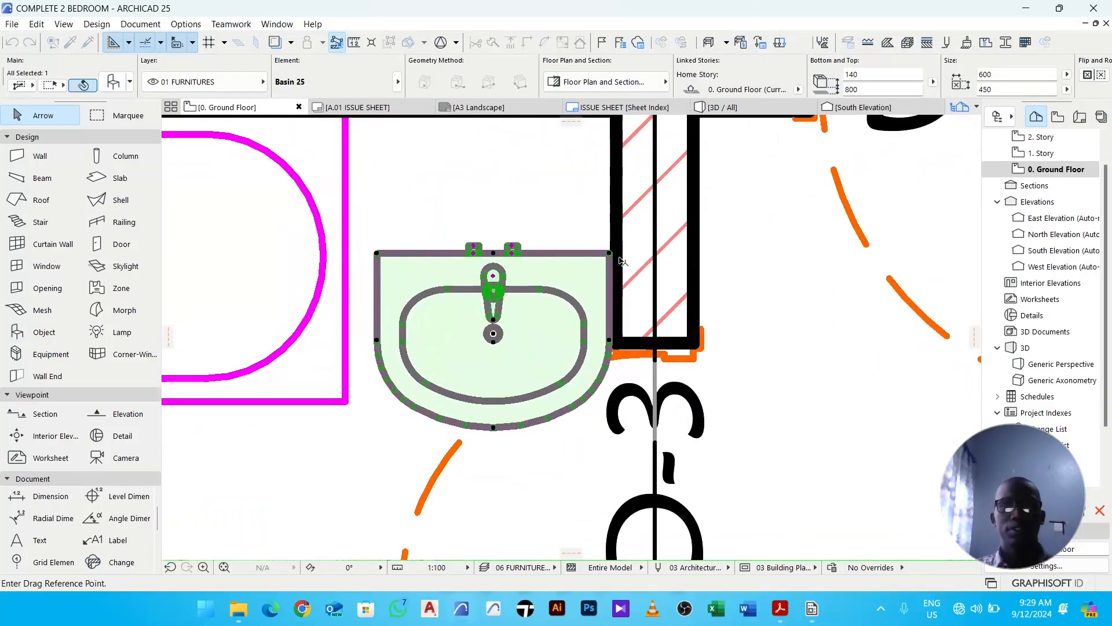
click(609, 253)
scroll(544, 394, down, 3)
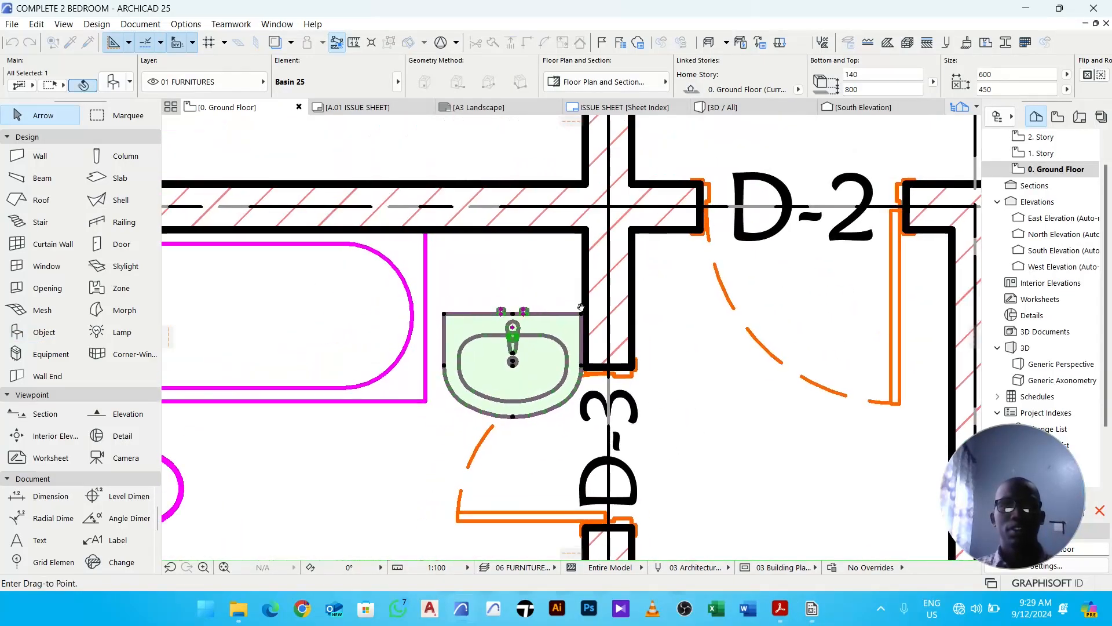
click(587, 234)
- Send the basin backward in the display order
right_click(464, 220)
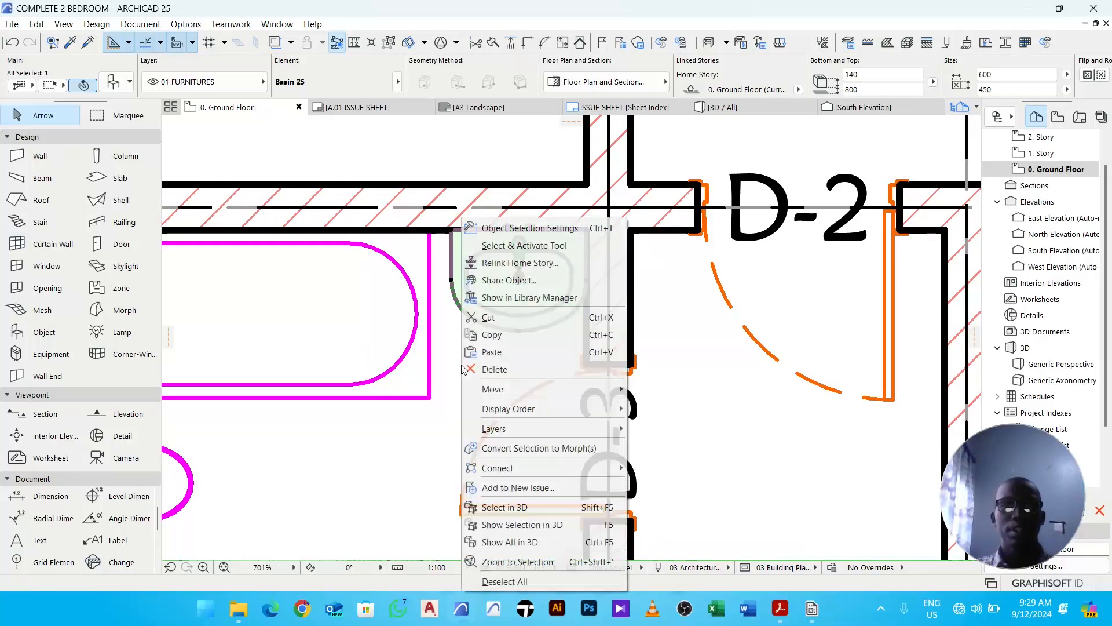
click(654, 443)
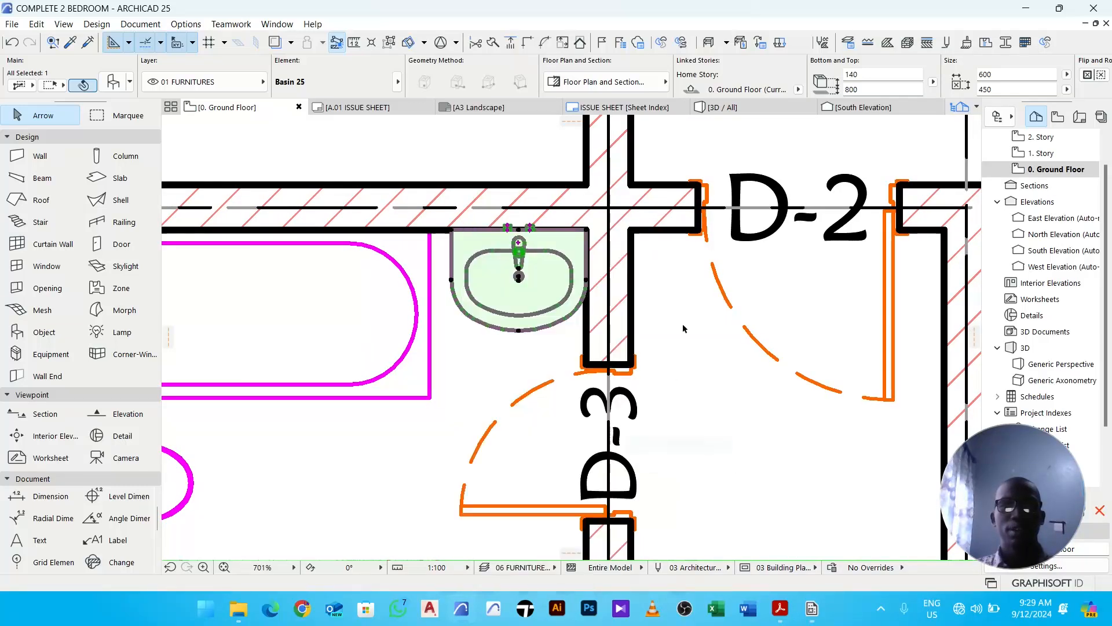
right_click(683, 360)
mouse_move(745, 408)
click(895, 443)
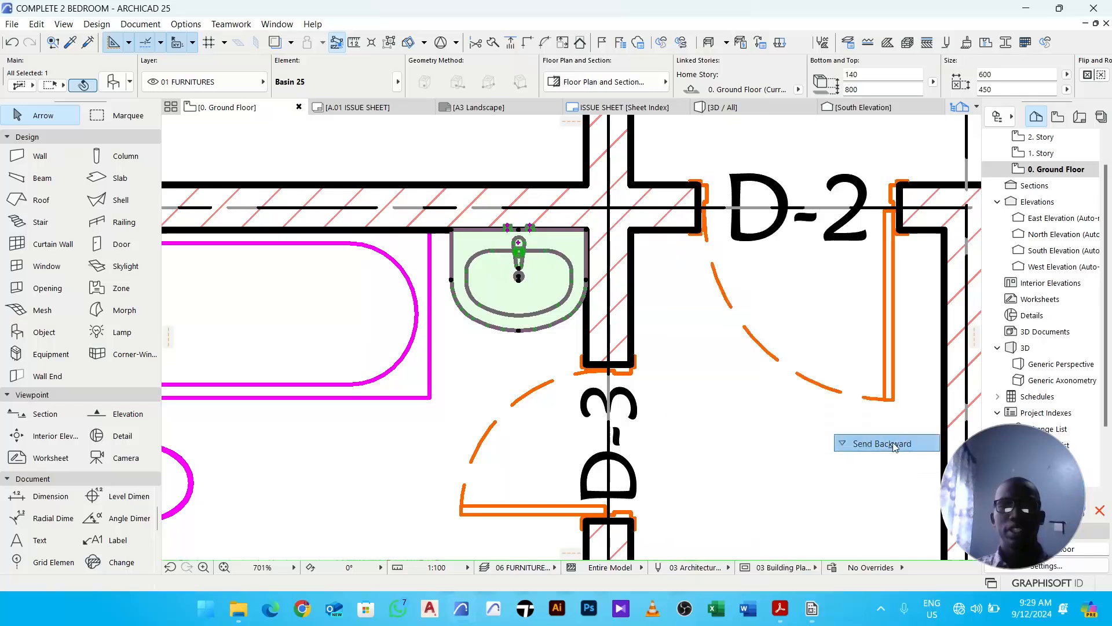
click(731, 396)
- Start the Object tool, search the library for "sho" and pick Shower Kit 25
scroll(483, 239, up, 4)
scroll(643, 259, down, 4)
middle_drag(647, 305, 621, 222)
scroll(650, 225, down, 3)
middle_drag(604, 279, 608, 268)
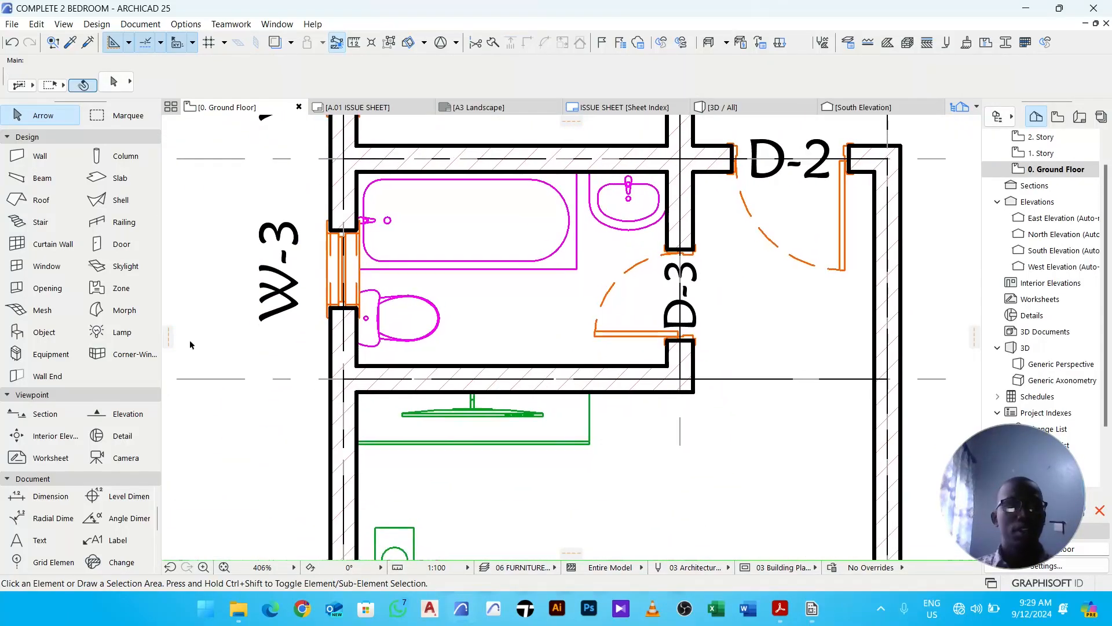
click(57, 341)
click(113, 82)
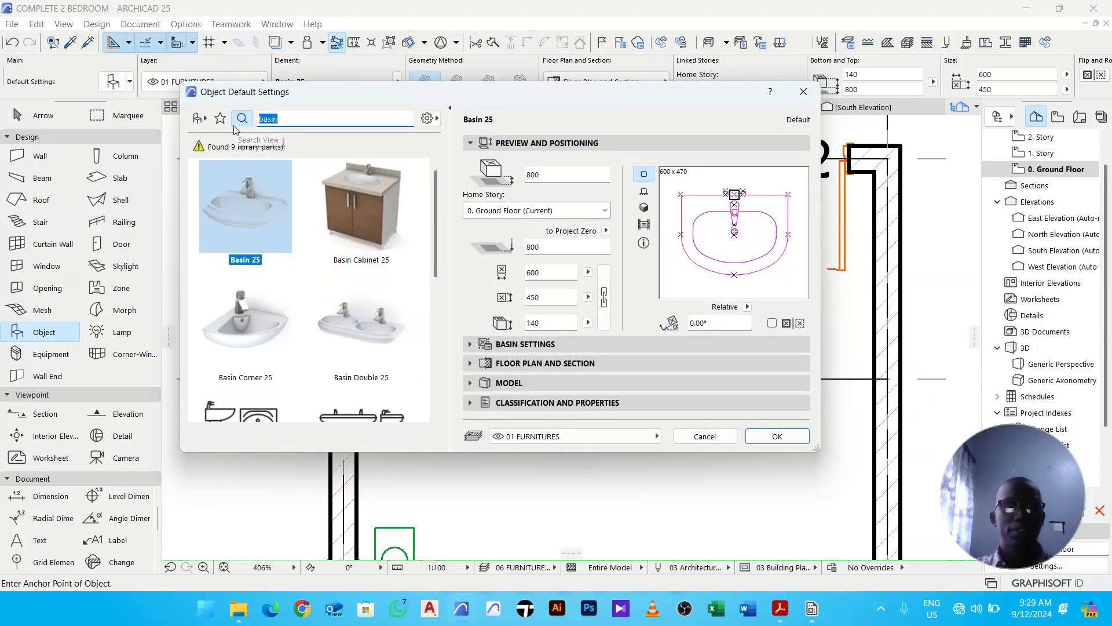
text(sh)
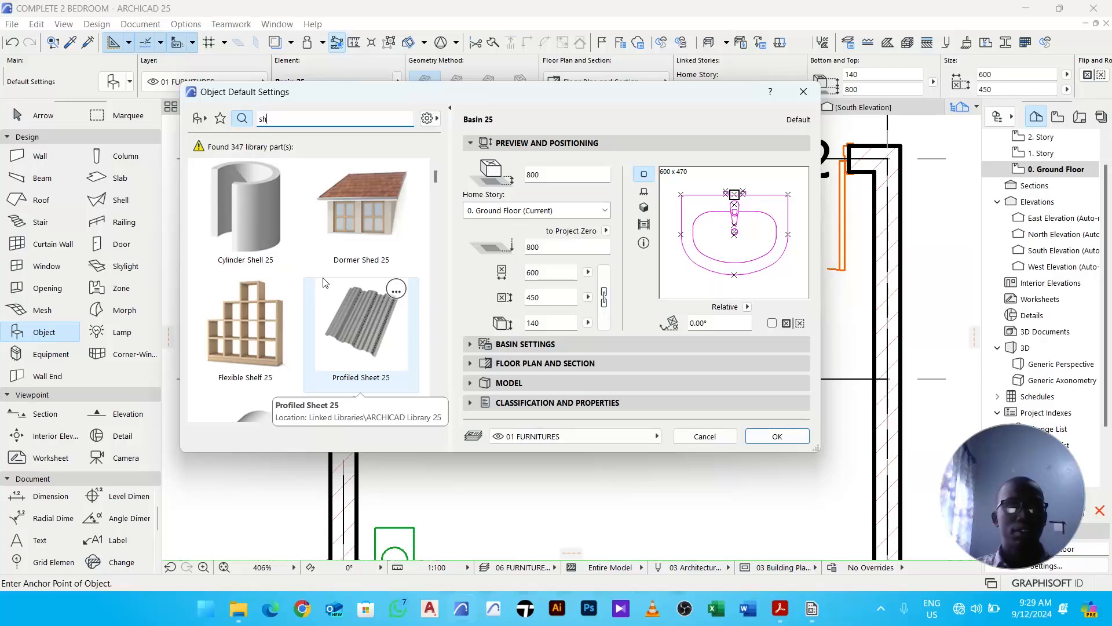
text(o)
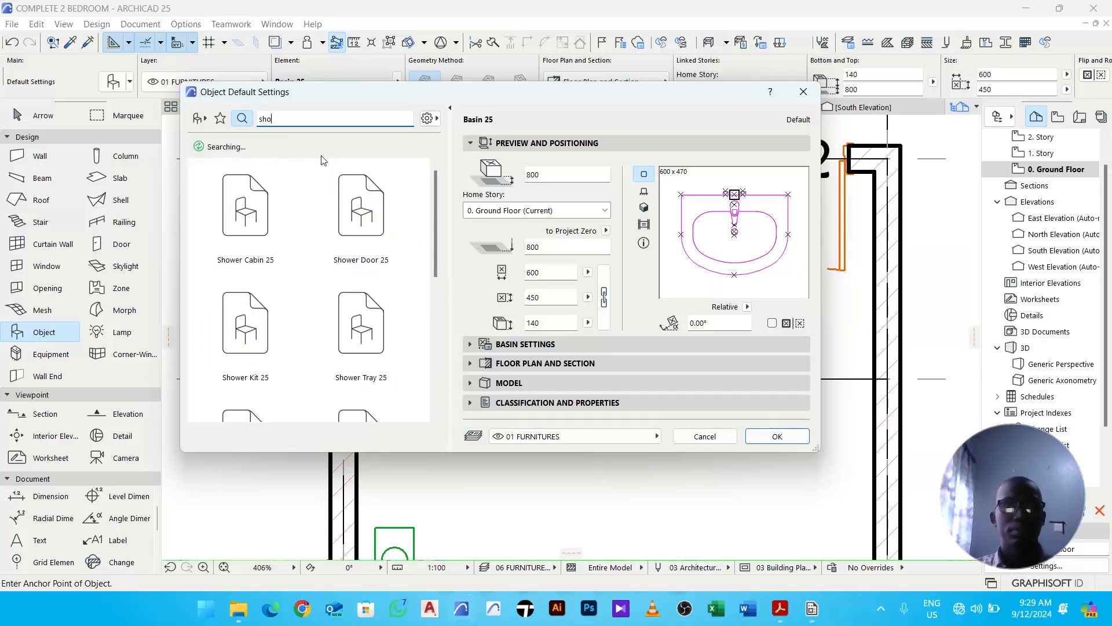
click(262, 344)
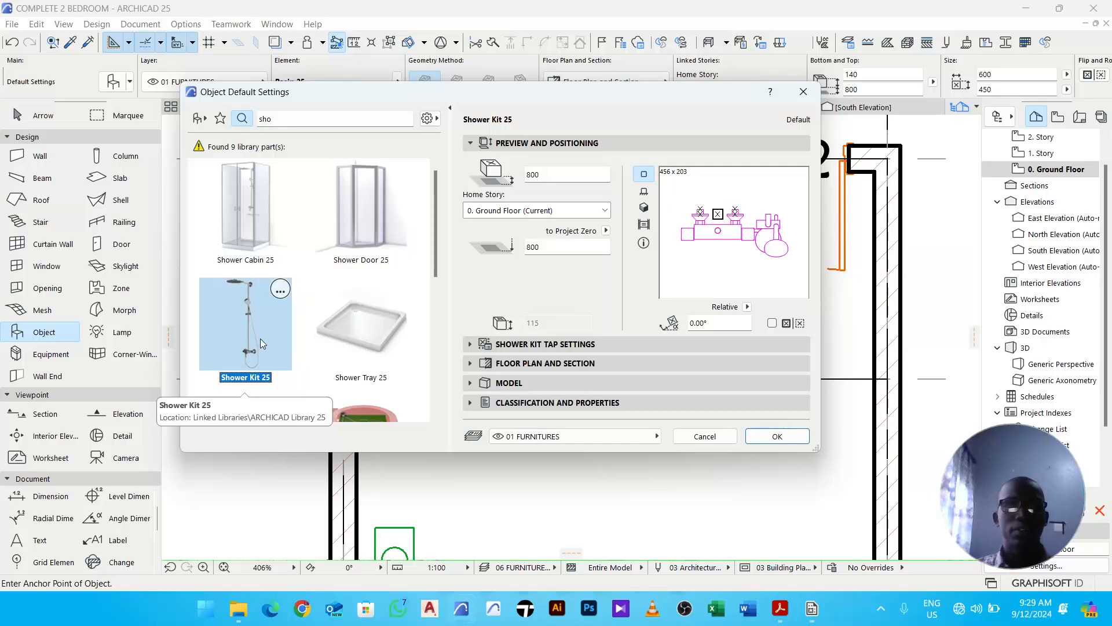
- Choose tap Style 2 for the shower kit, set its elevation to 1200 and confirm the settings
click(531, 346)
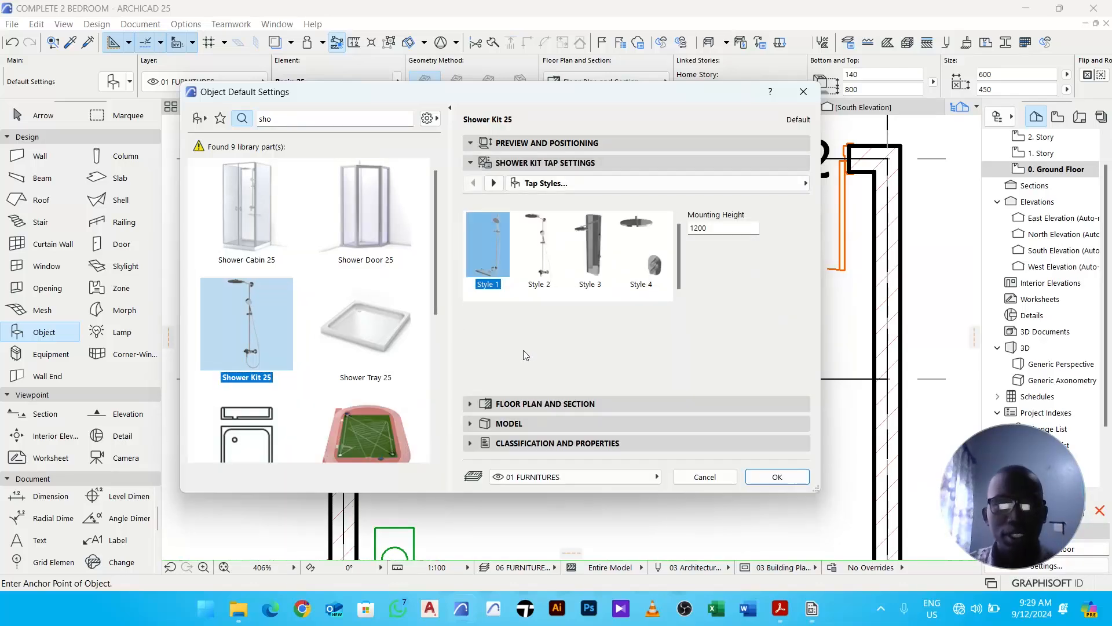
click(536, 256)
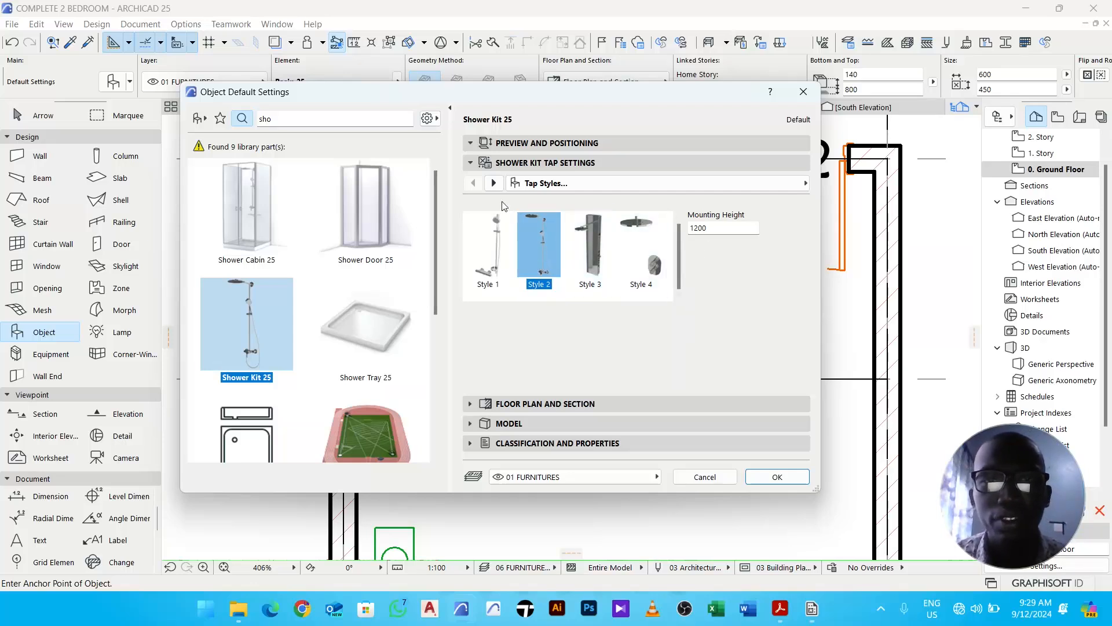
click(527, 148)
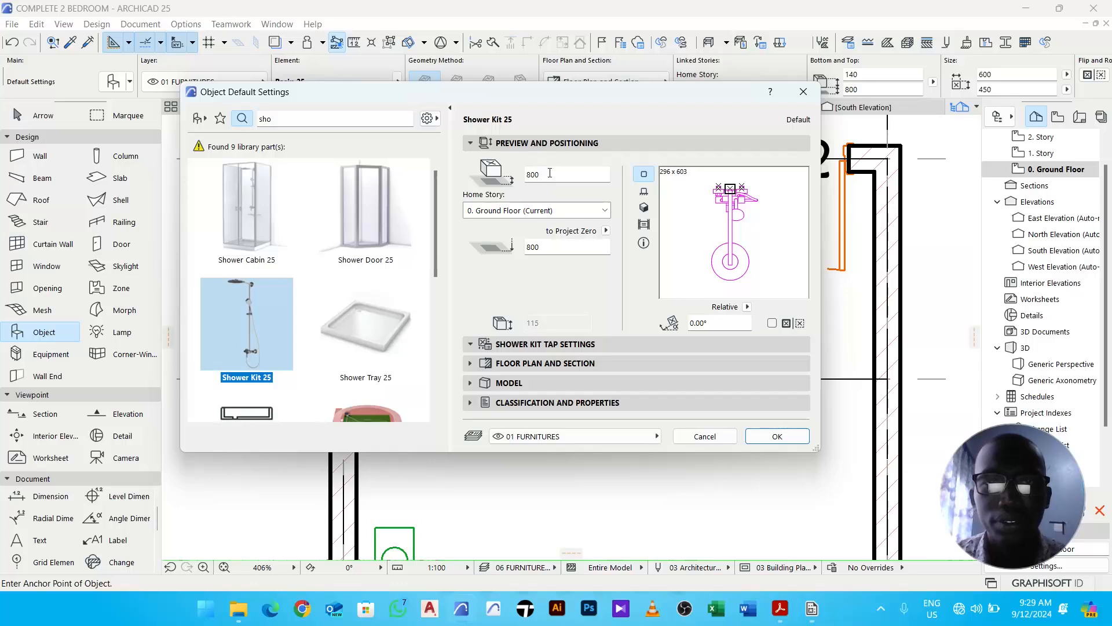
click(535, 344)
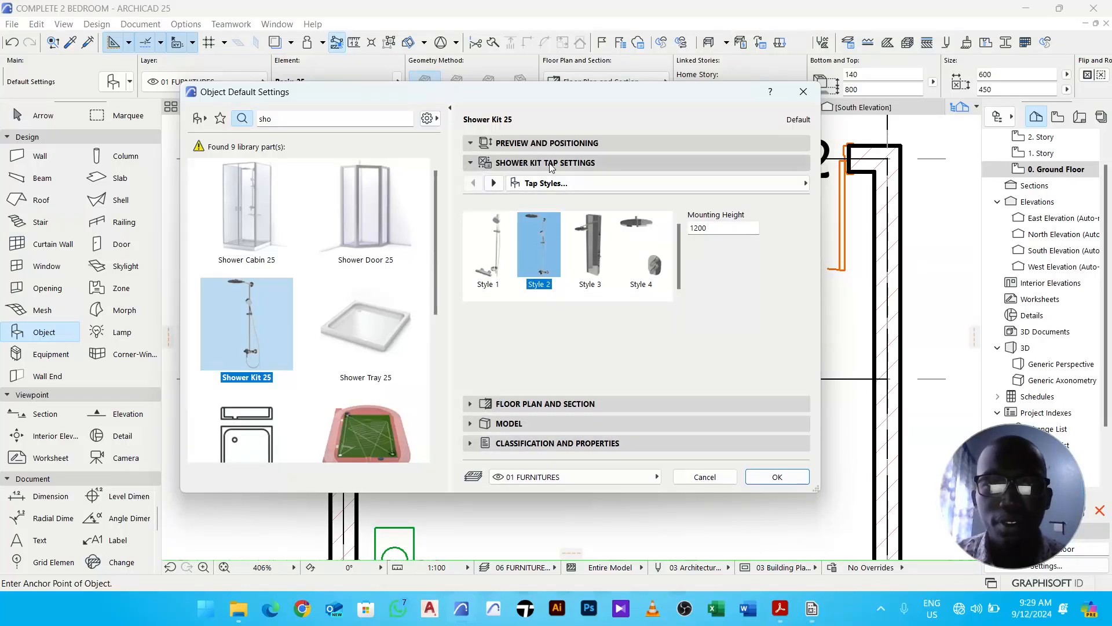
click(540, 145)
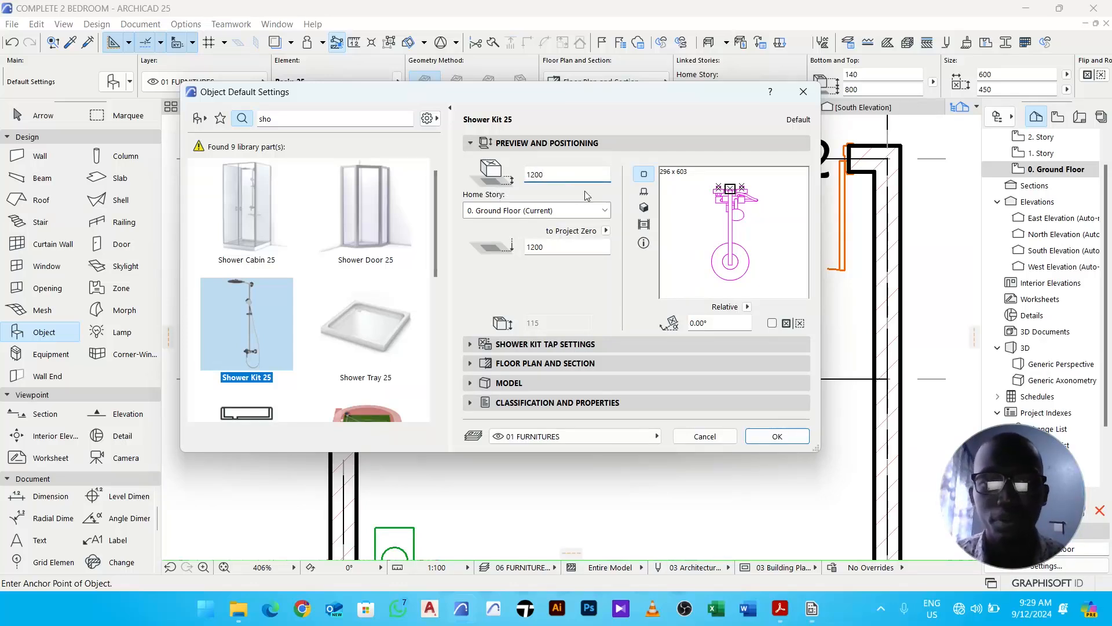
click(777, 437)
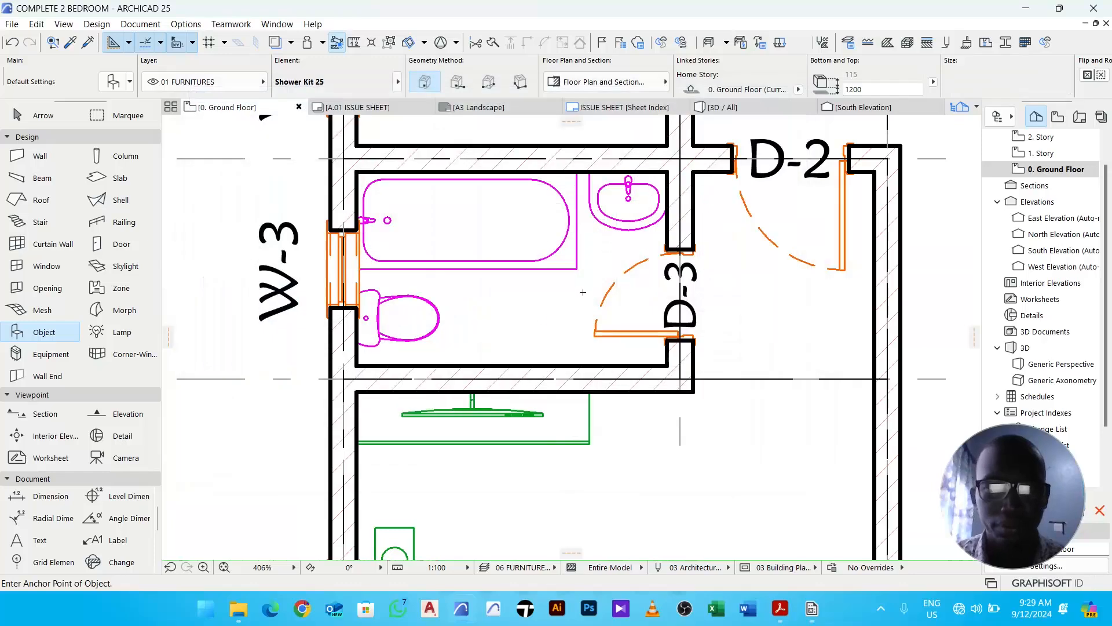
- Place the shower kit on the bathroom's lower wall and mirror it about the wall line so it faces into the bathroom
click(515, 366)
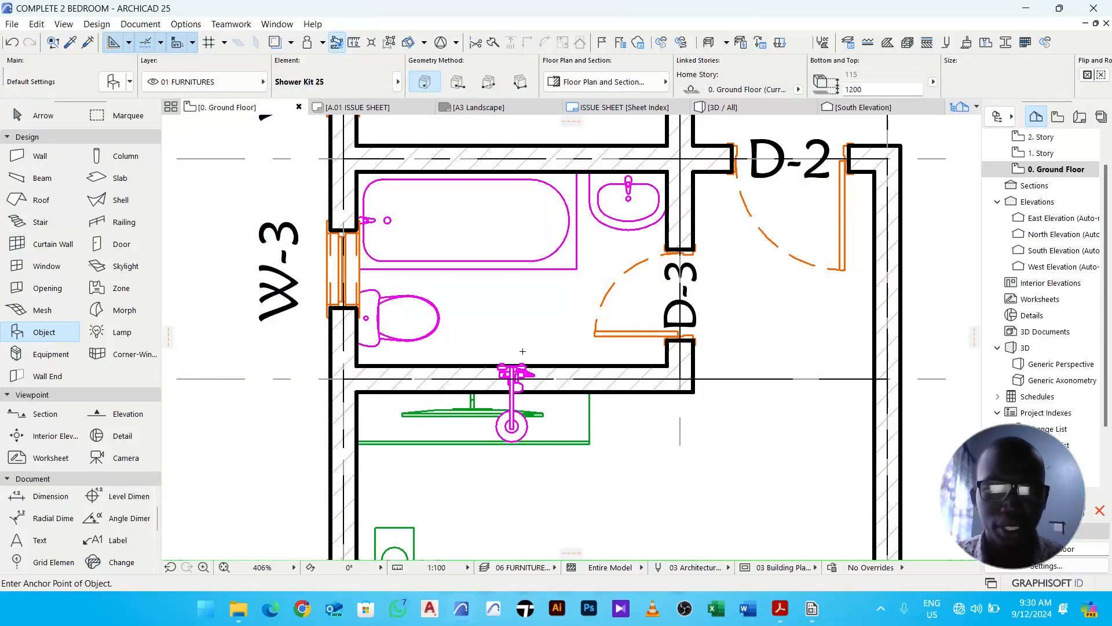
key(Escape)
click(517, 409)
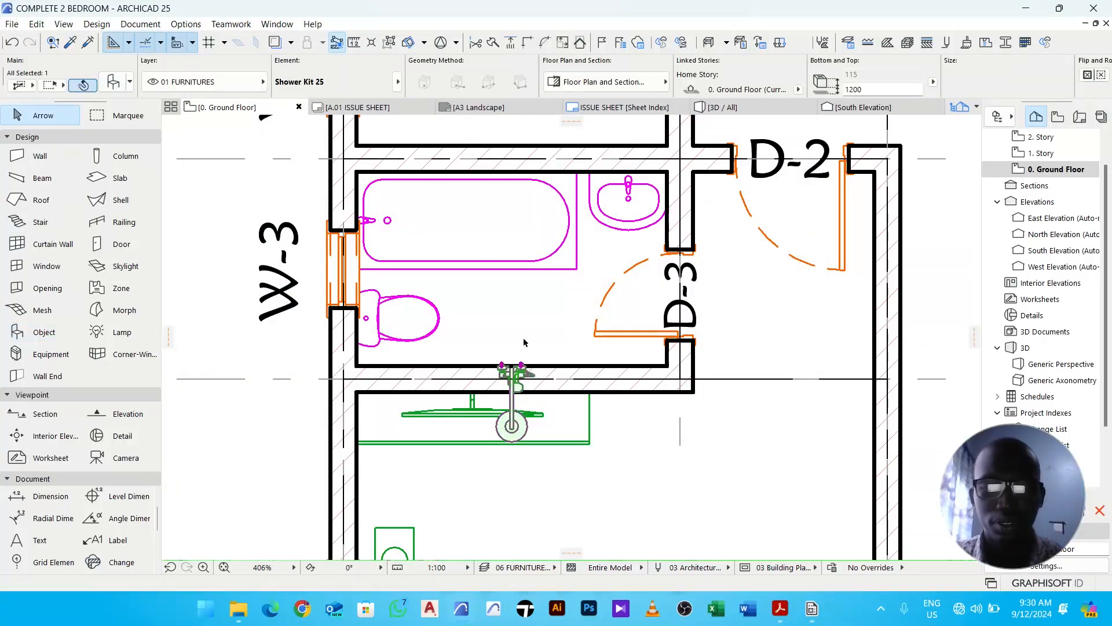
key(ctrl+m)
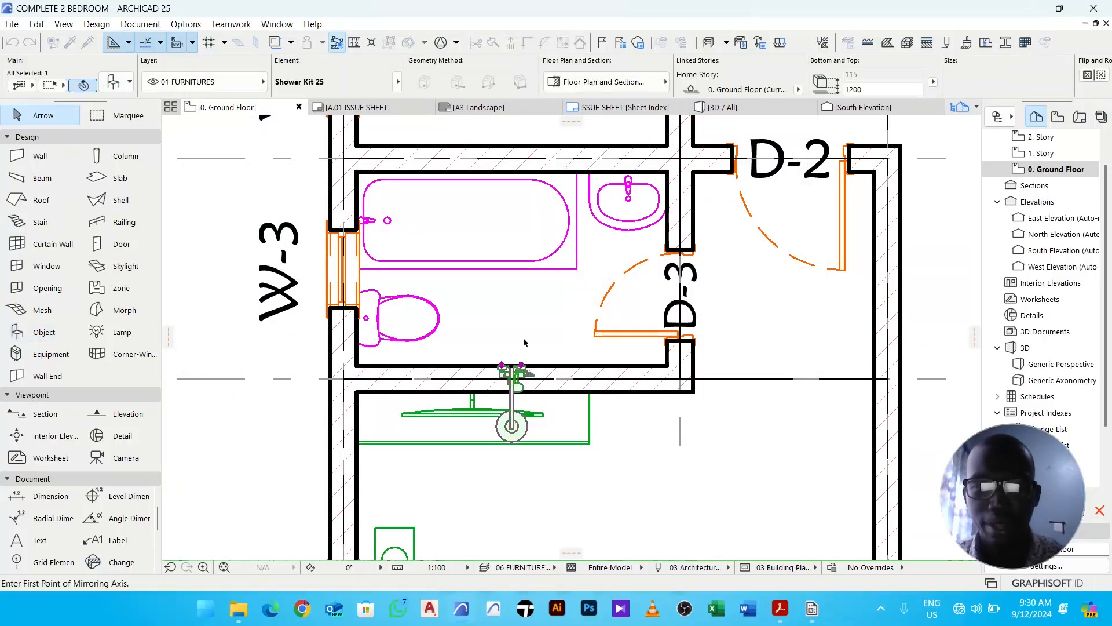
click(511, 366)
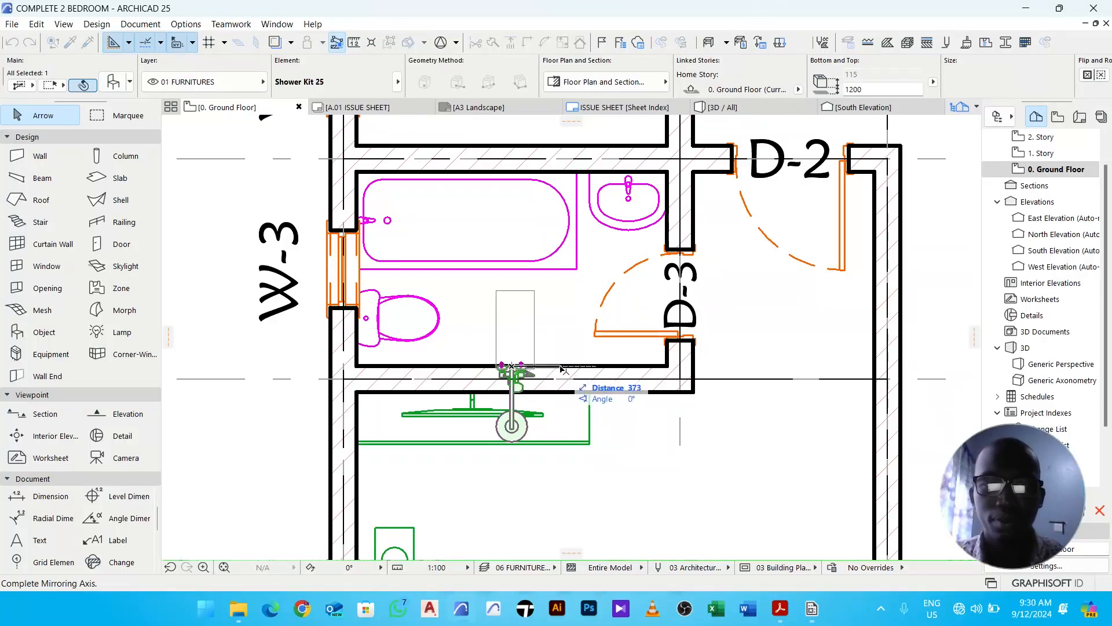
click(839, 370)
scroll(606, 366, up, 5)
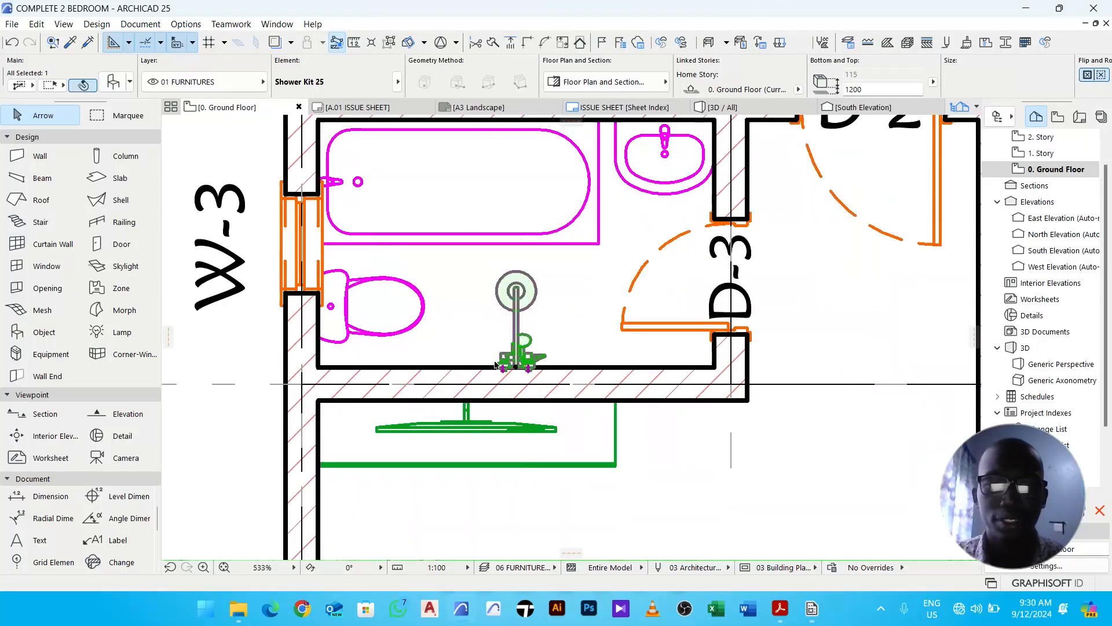
- Send the shower kit backward in the display order twice
right_click(613, 290)
mouse_move(704, 410)
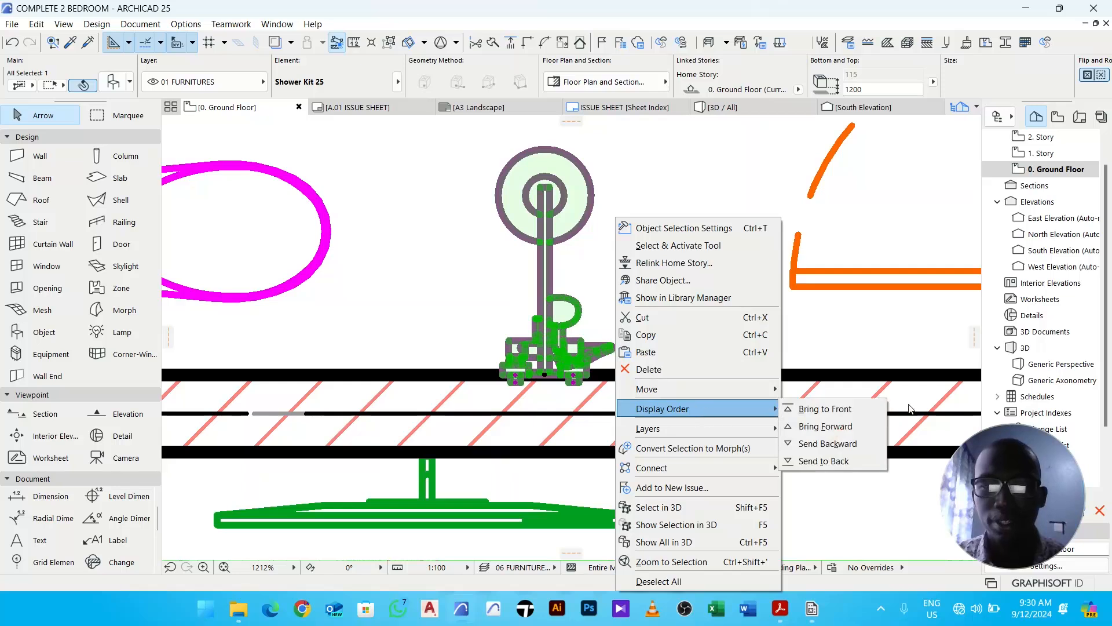
click(846, 445)
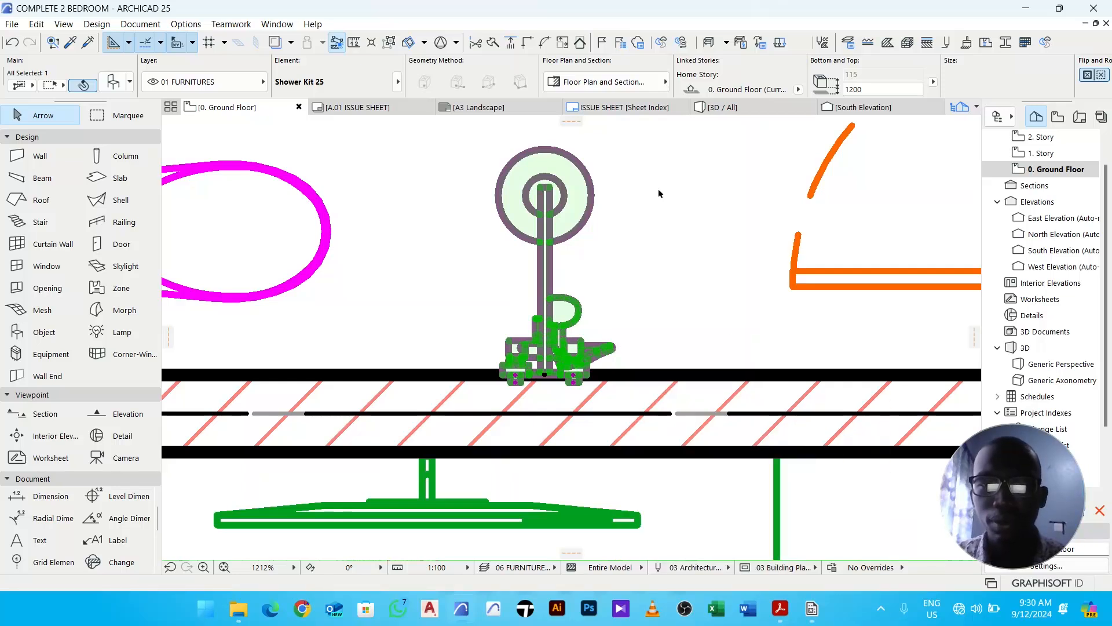
right_click(661, 192)
mouse_move(756, 383)
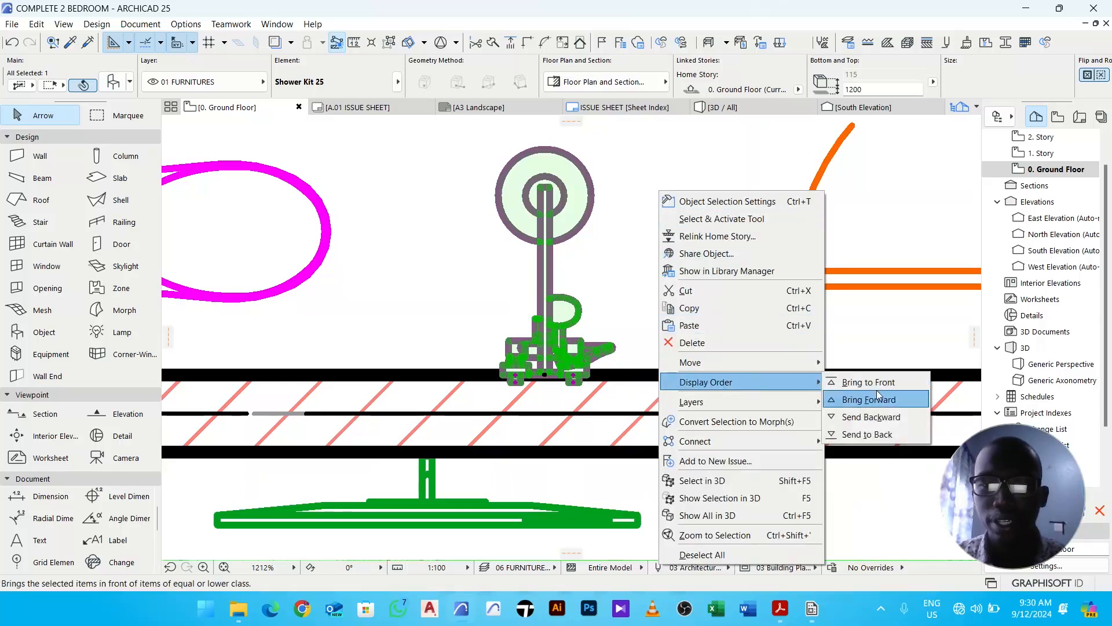
click(879, 423)
click(634, 253)
- Copy the toilet from the bathroom into the upper WC room against its window wall
scroll(634, 254, down, 6)
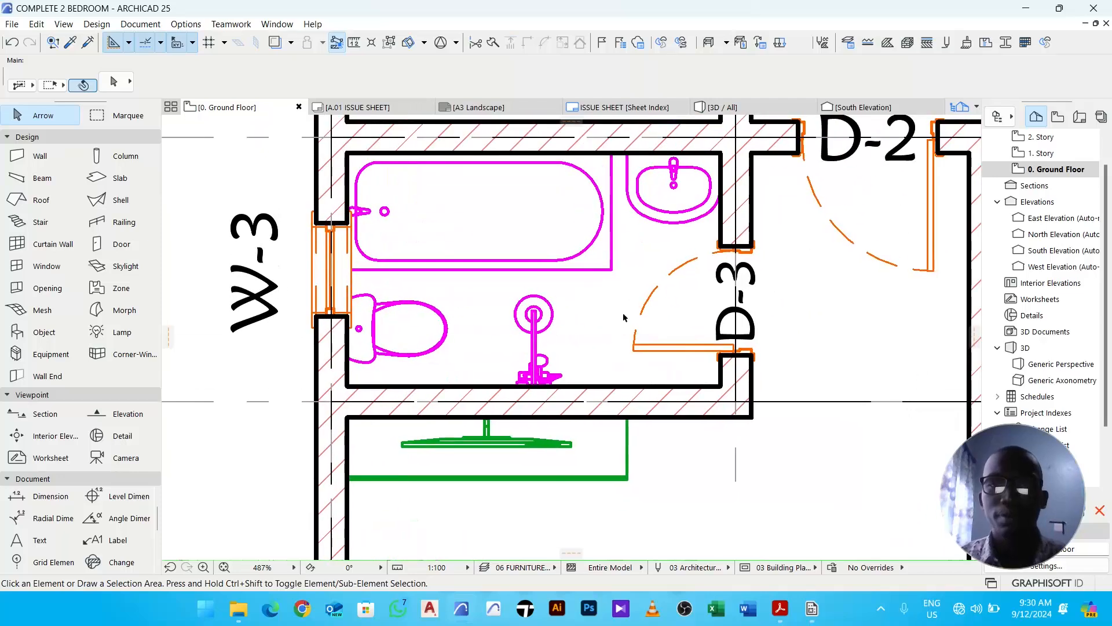
scroll(652, 313, down, 4)
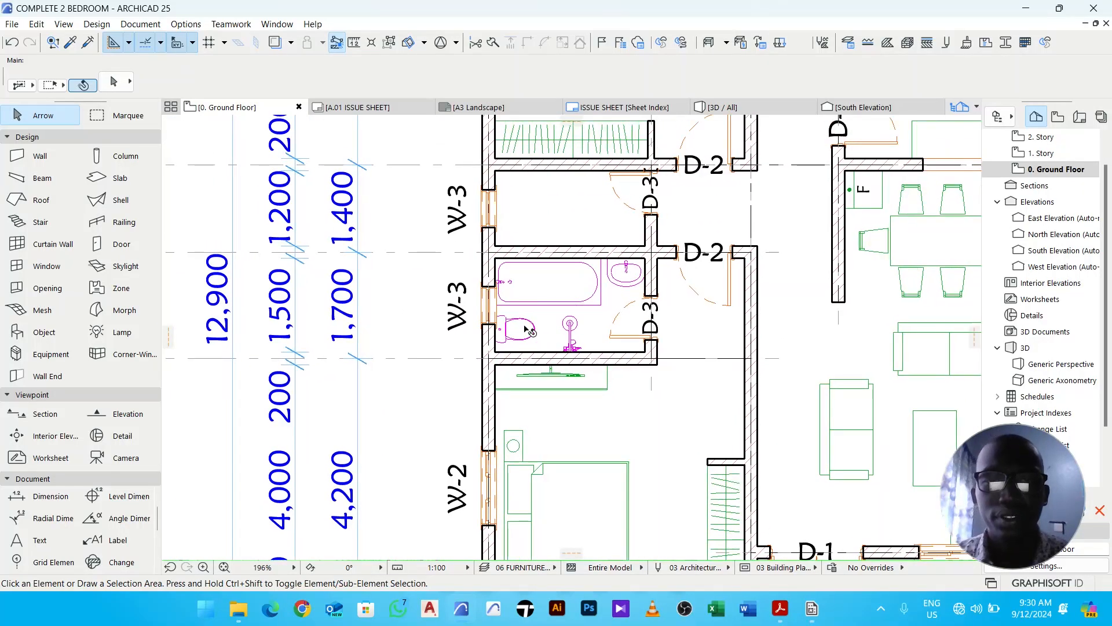
click(525, 328)
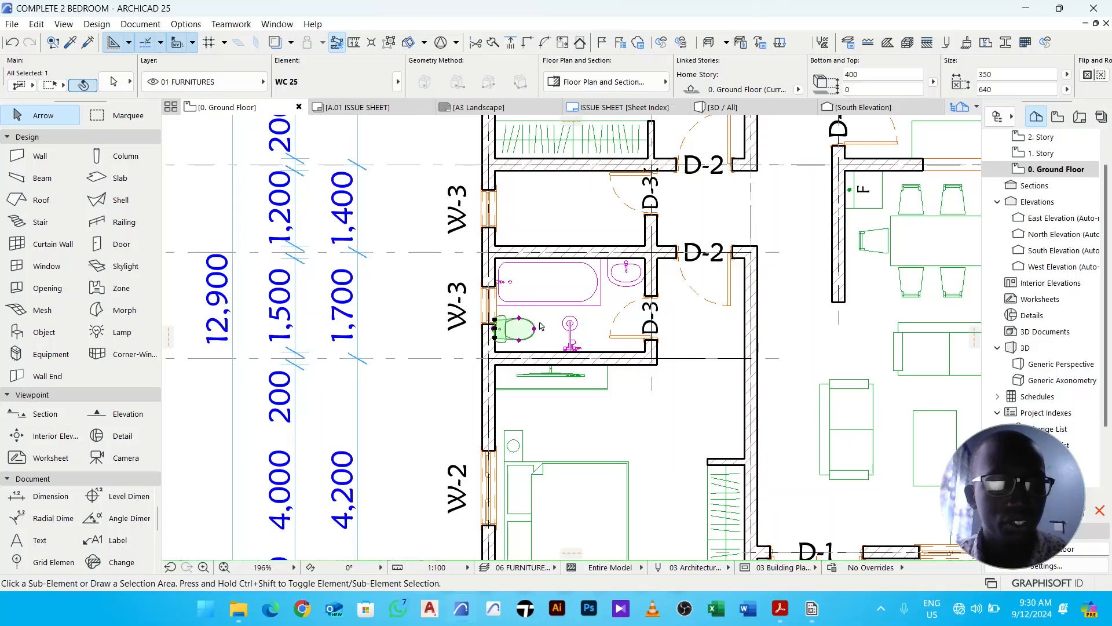
key(ctrl+d)
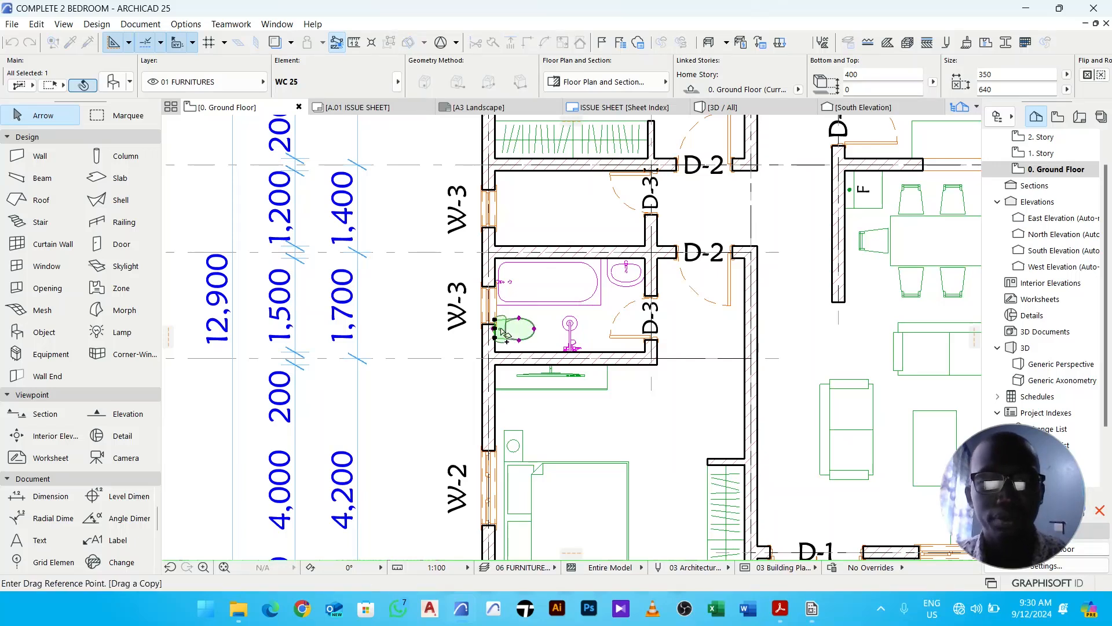
scroll(499, 335, up, 3)
click(493, 329)
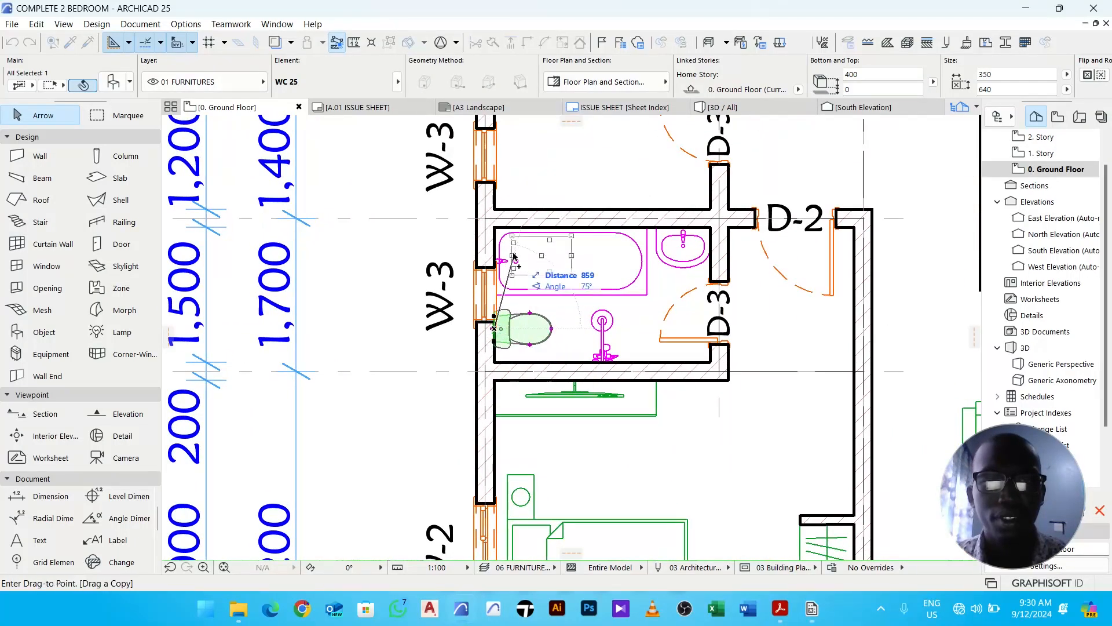
middle_drag(505, 260, 503, 335)
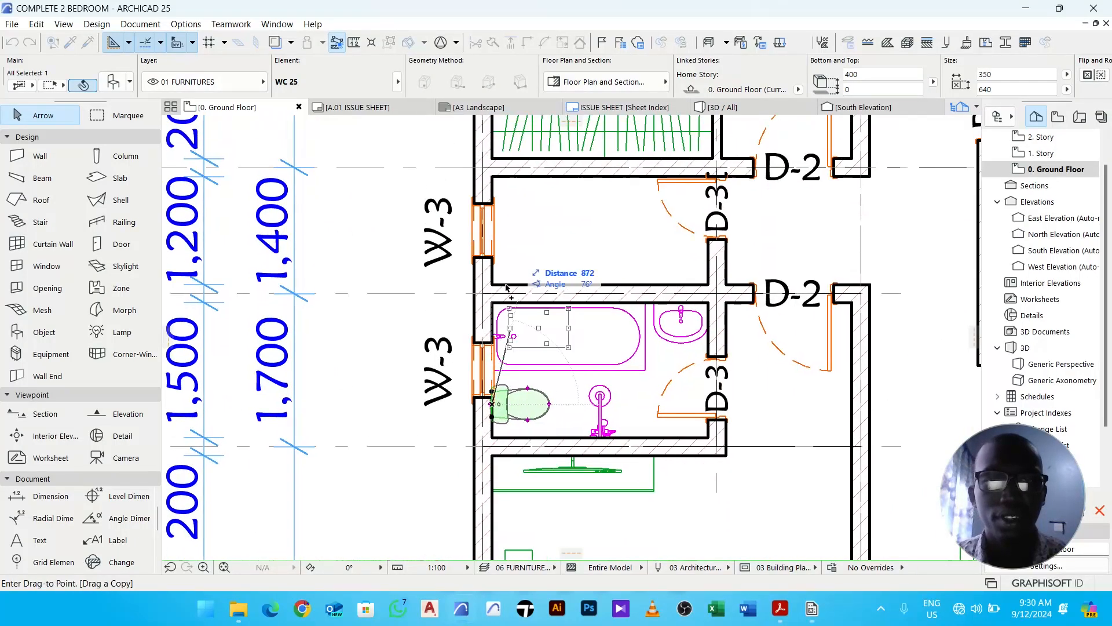
click(486, 235)
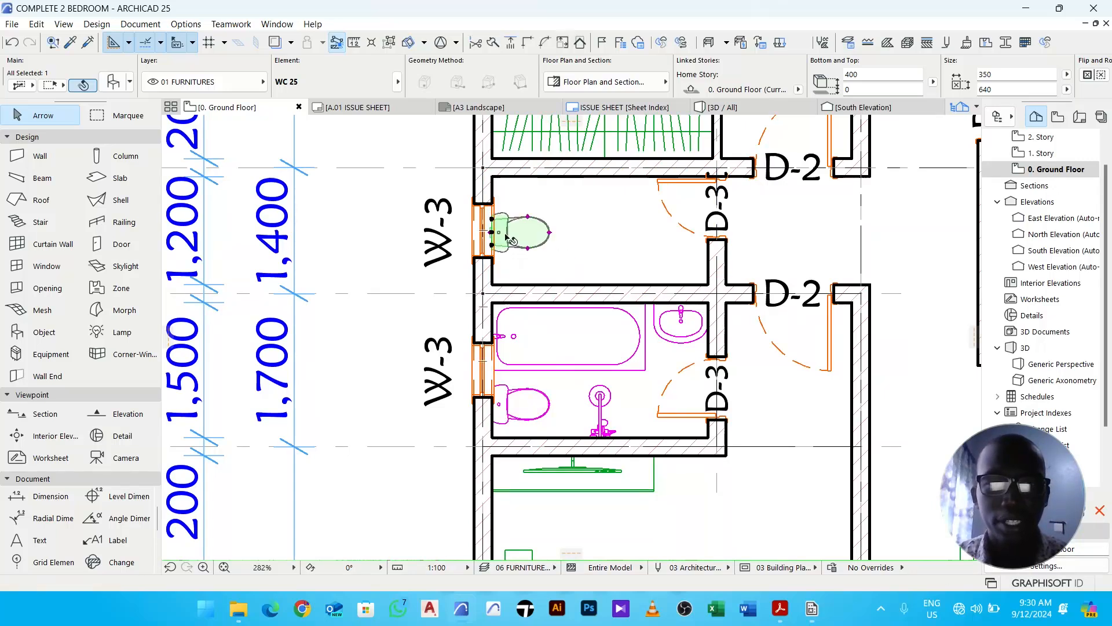
click(592, 218)
- Nudge the copied toilet slightly to sit tight against the window wall
scroll(527, 239, up, 4)
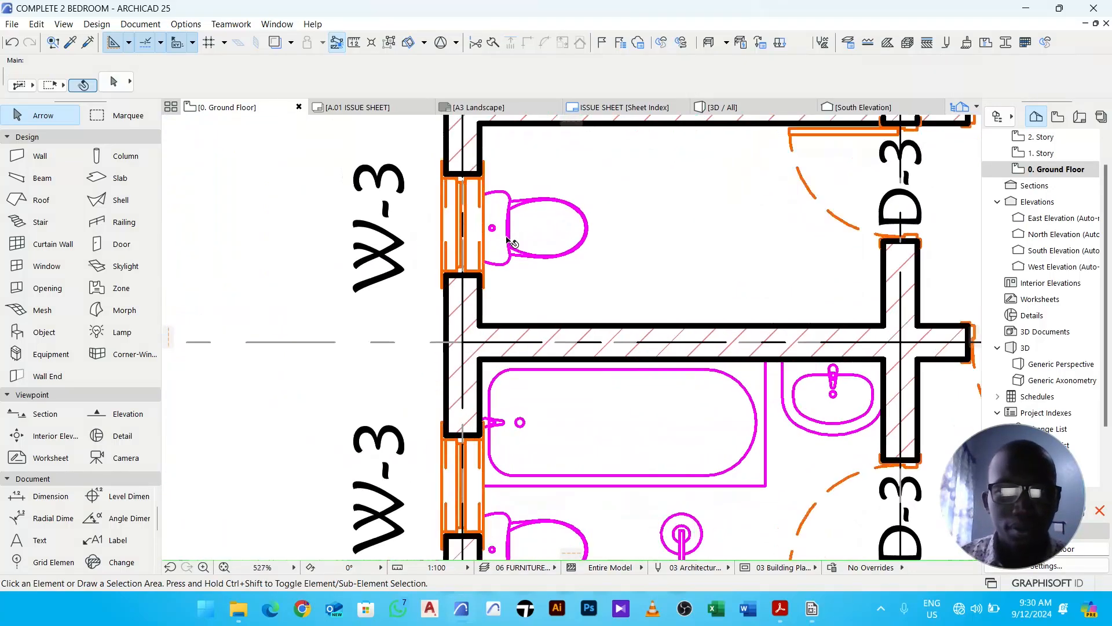
click(565, 237)
key(ctrl+d)
click(636, 273)
click(635, 270)
scroll(637, 272, down, 4)
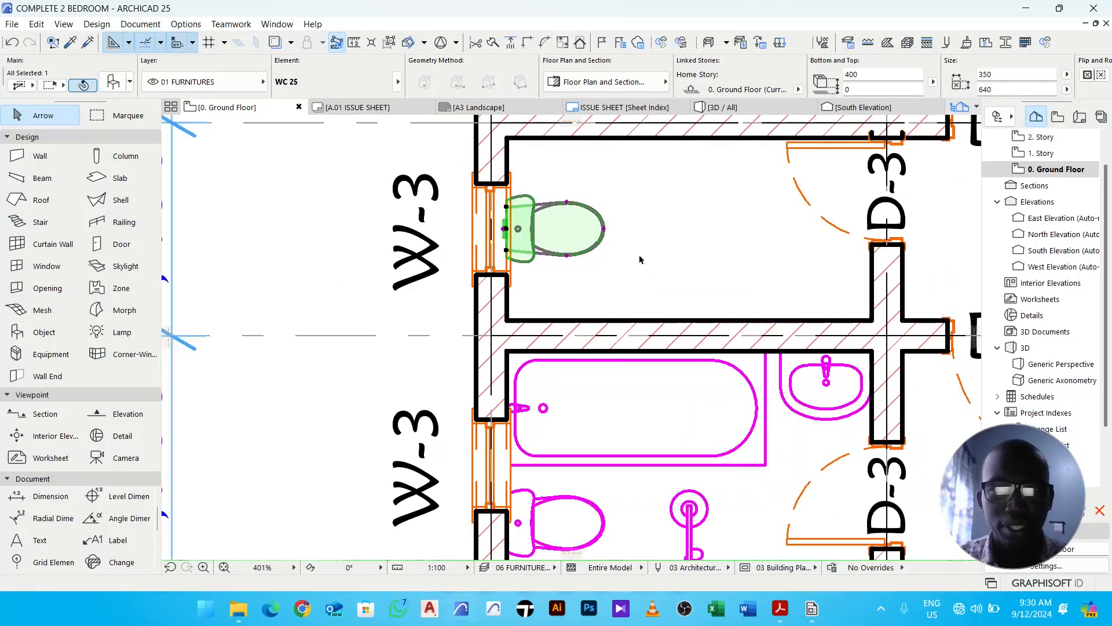
click(662, 228)
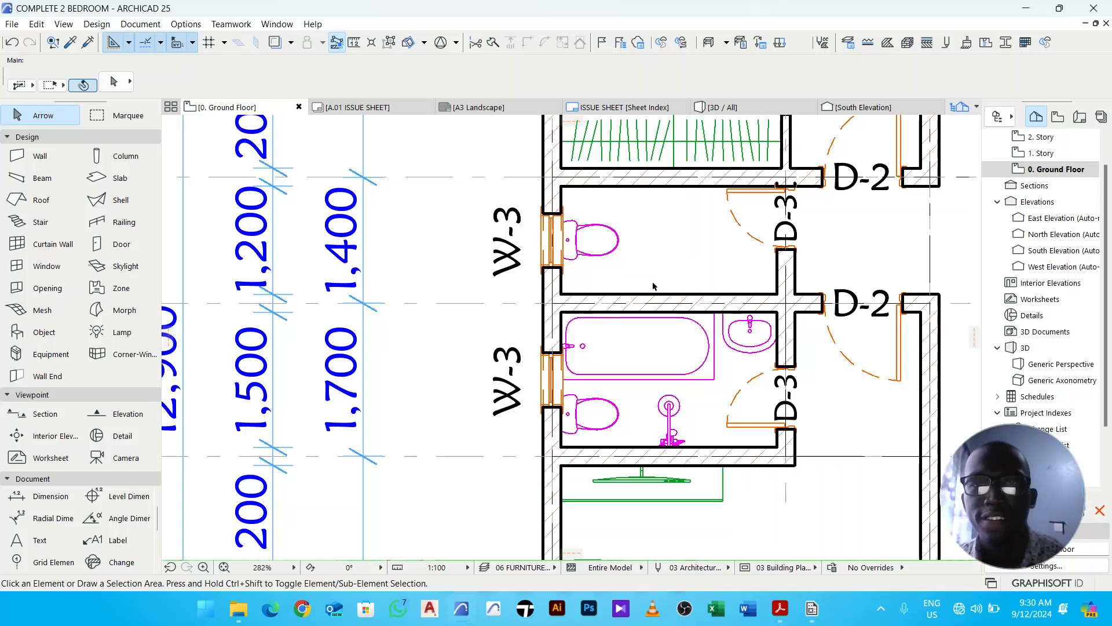
- Copy the bathroom basin into the upper WC room
click(753, 345)
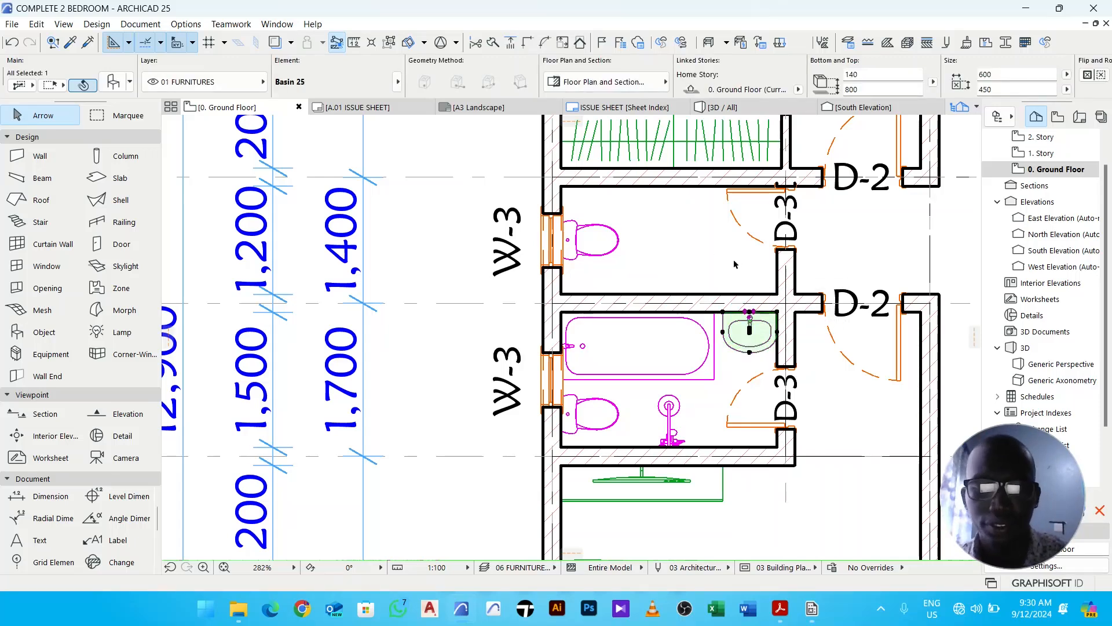
key(ctrl+d)
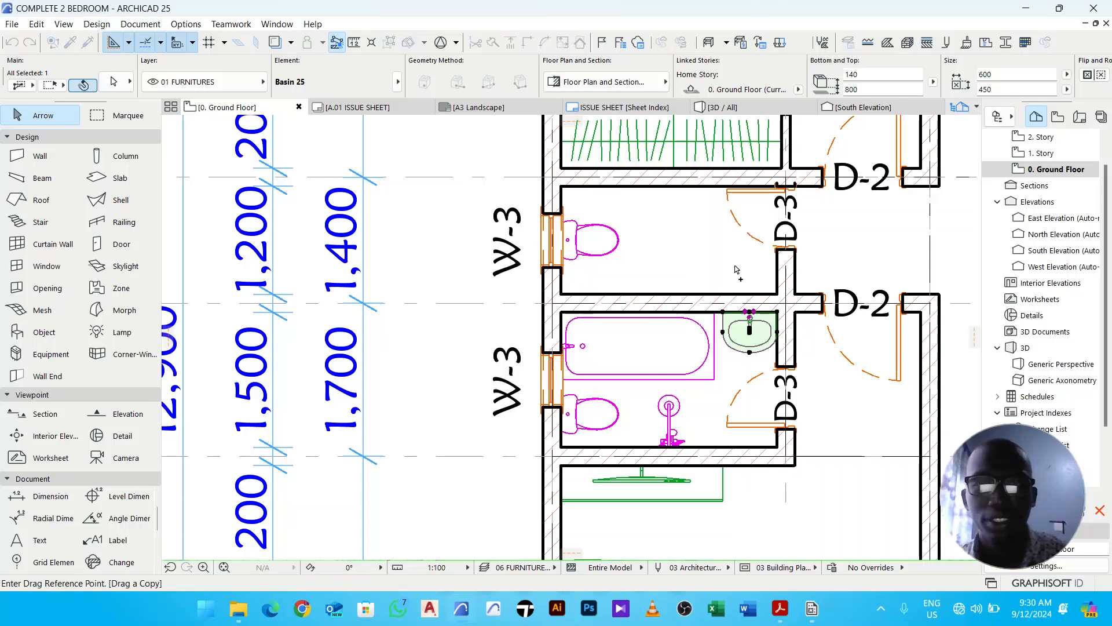
click(750, 332)
click(704, 262)
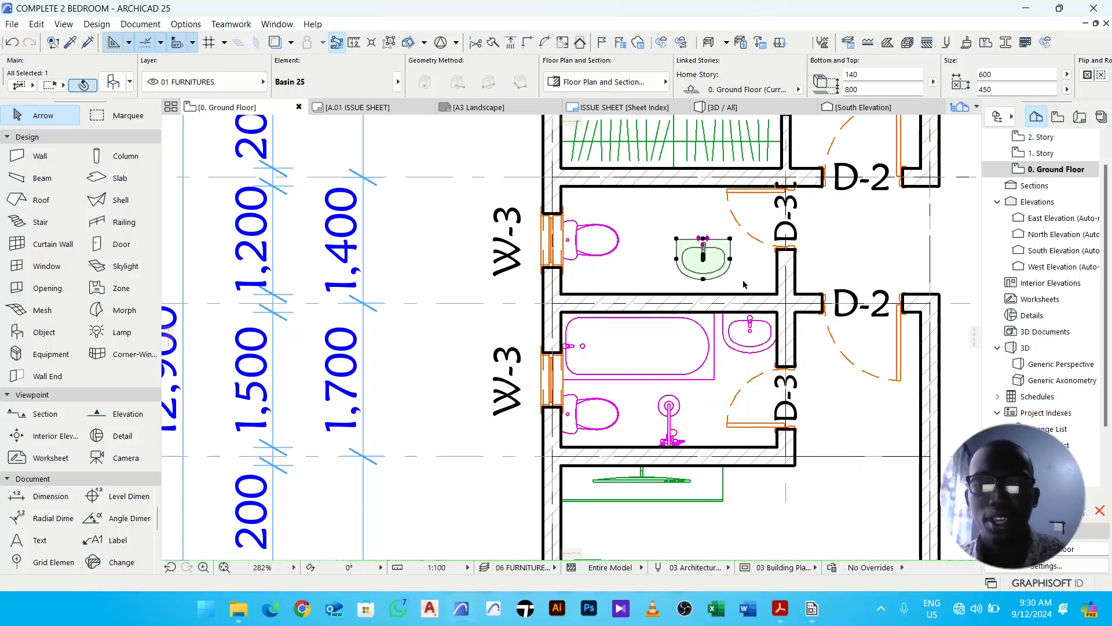
- Mirror the copied basin about a horizontal axis through its centre
key(ctrl+m)
click(704, 260)
click(762, 264)
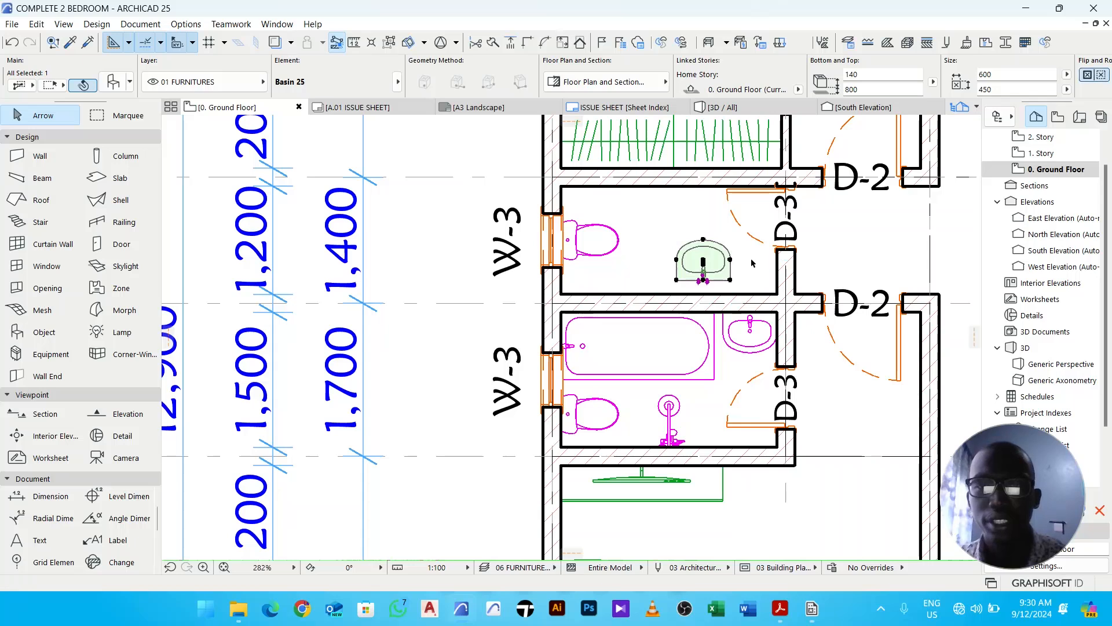
- Move the copied basin into the WC room's lower right inner corner
key(ctrl+d)
scroll(736, 283, up, 5)
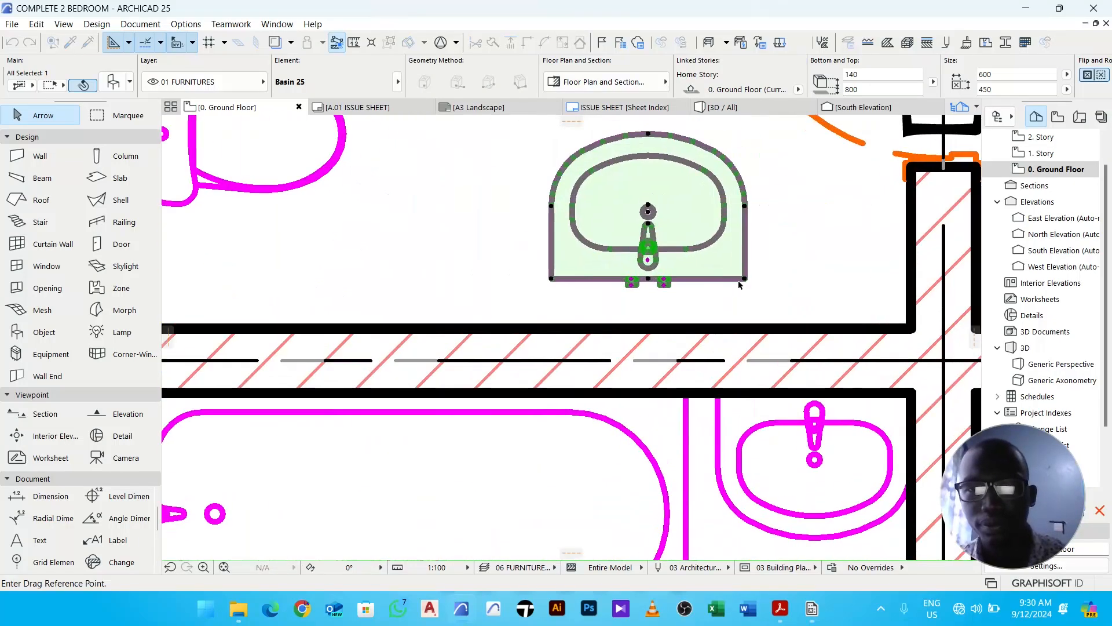
click(745, 279)
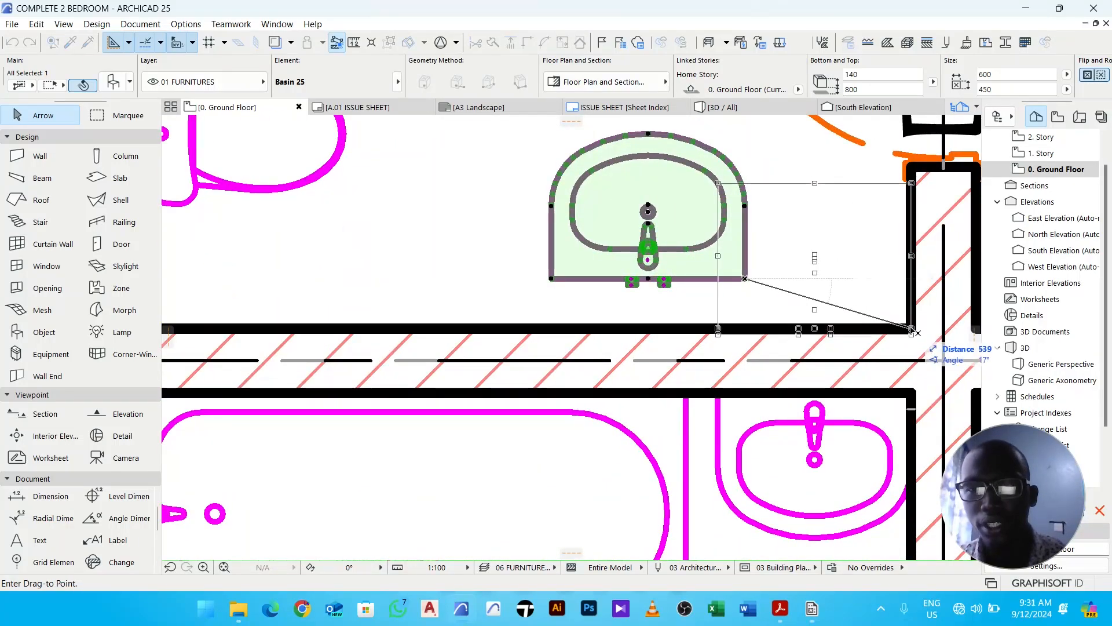
click(911, 328)
click(655, 238)
scroll(799, 254, down, 2)
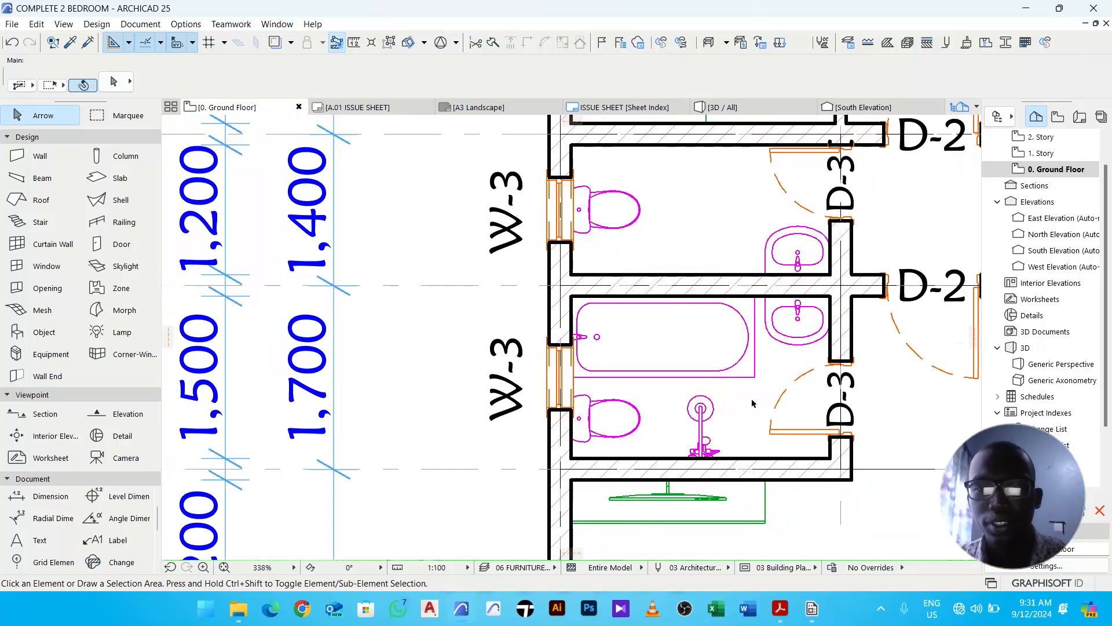
- Copy the shower kit from the bathroom straight up into the WC room
click(702, 412)
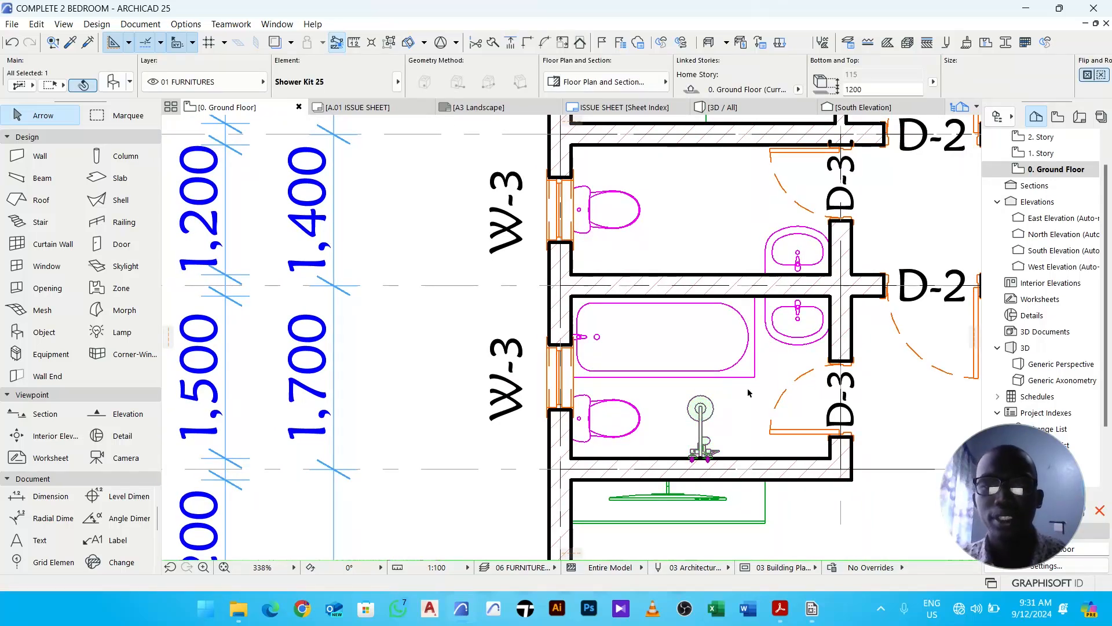
key(ctrl+shift+d)
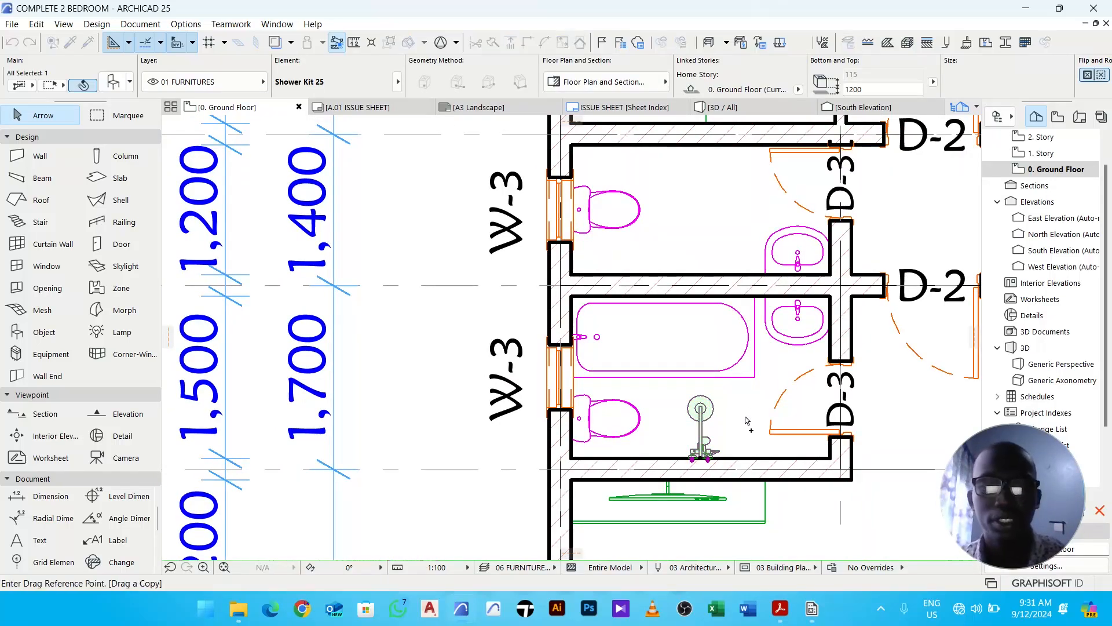
click(702, 442)
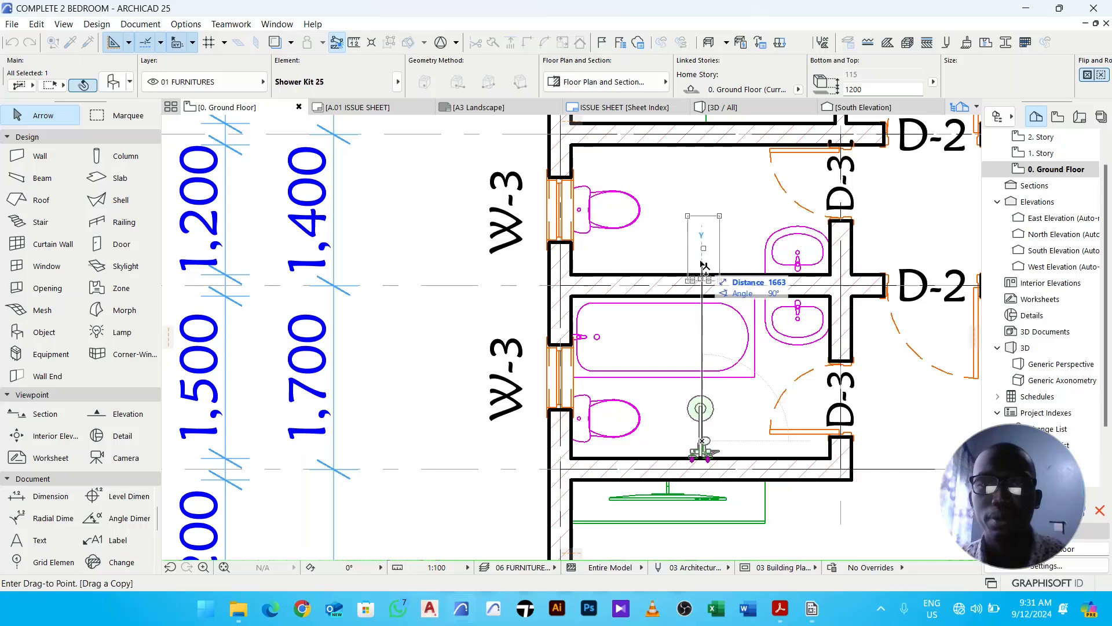
click(702, 231)
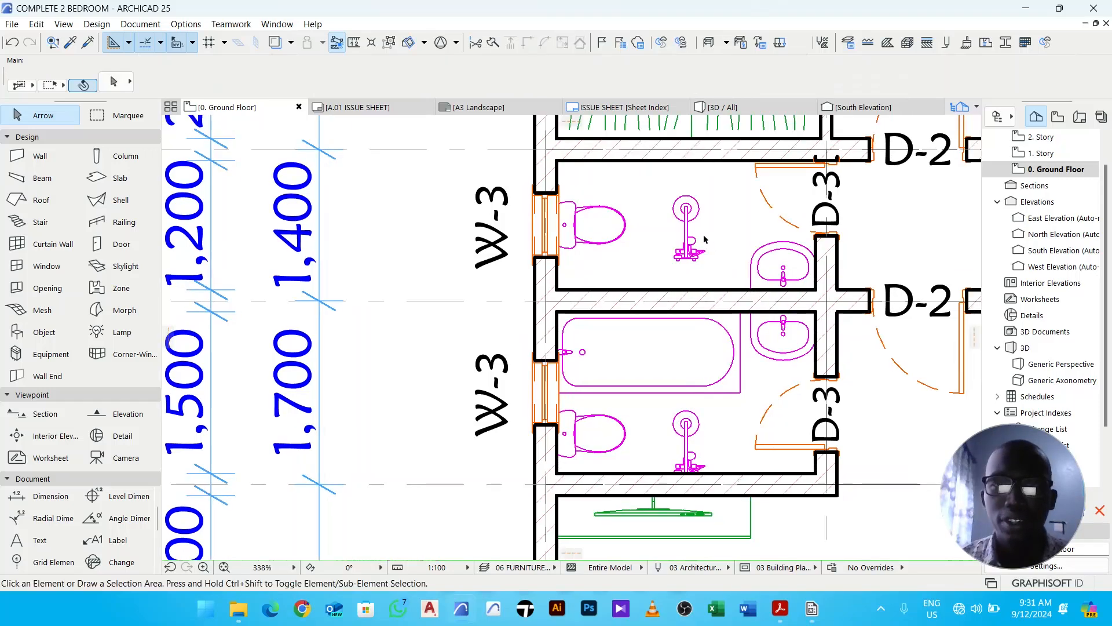
- Move the copied shower kit down onto the WC room's lower wall
click(694, 250)
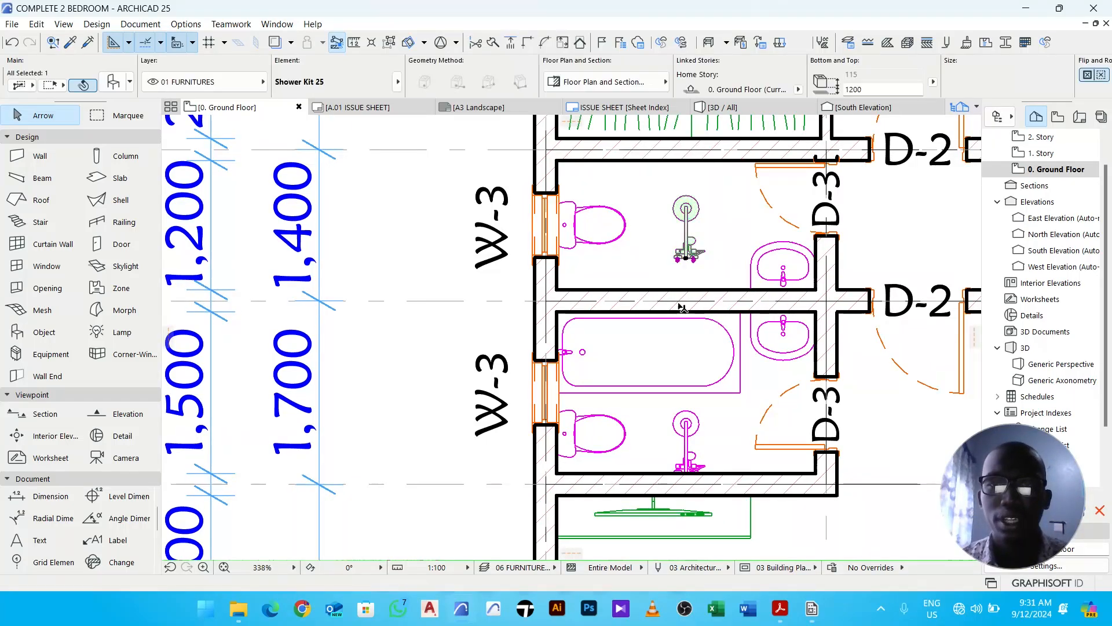
key(ctrl+d)
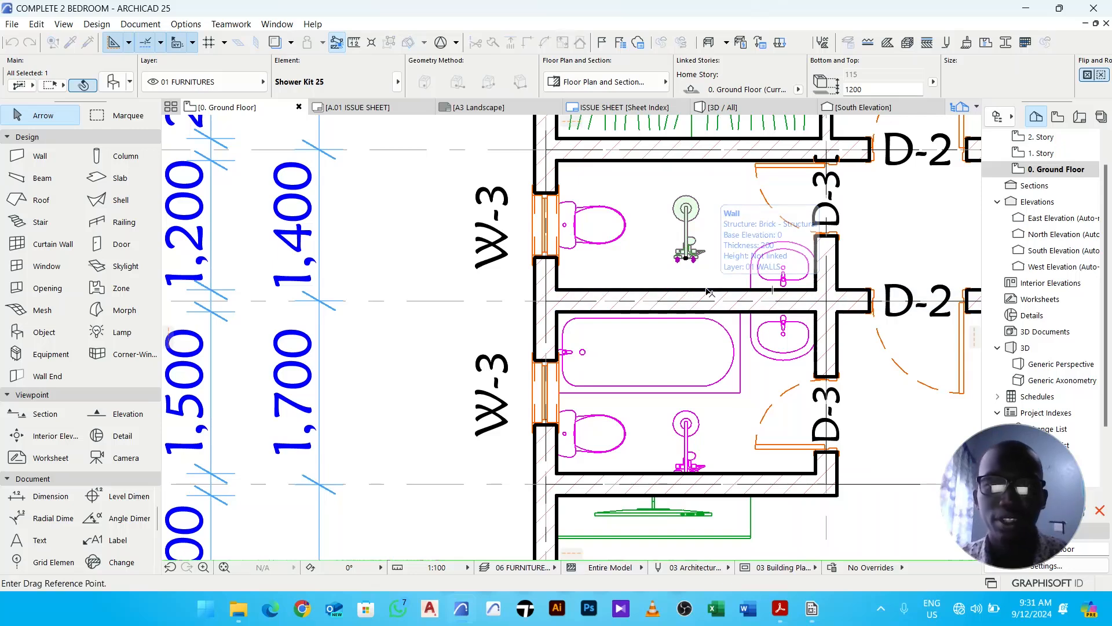
scroll(695, 273, up, 5)
click(655, 207)
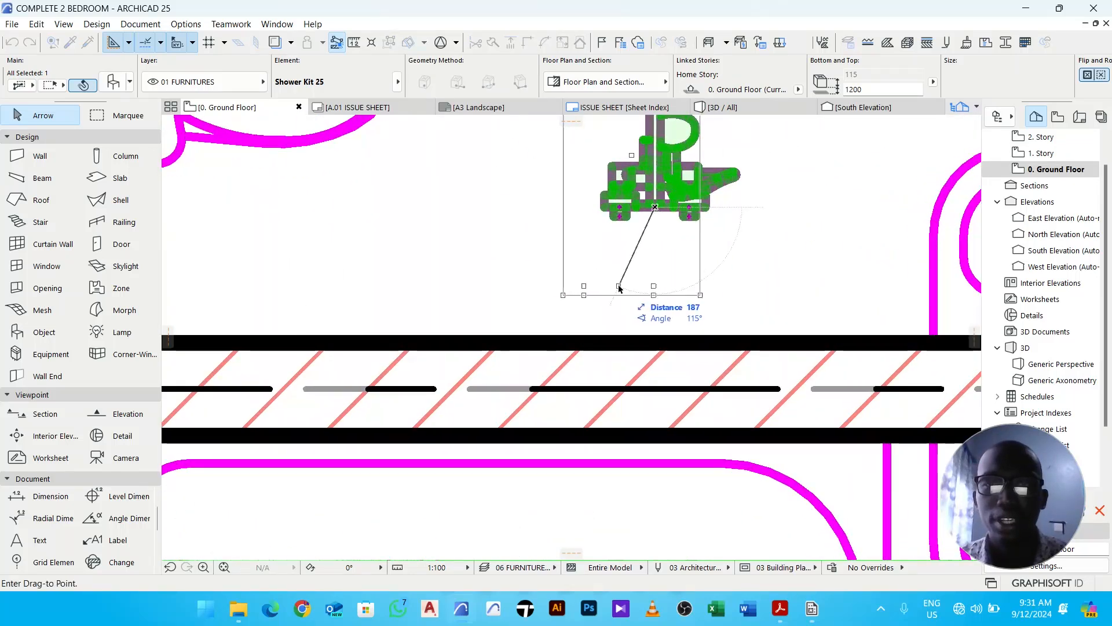
click(580, 344)
scroll(691, 293, down, 3)
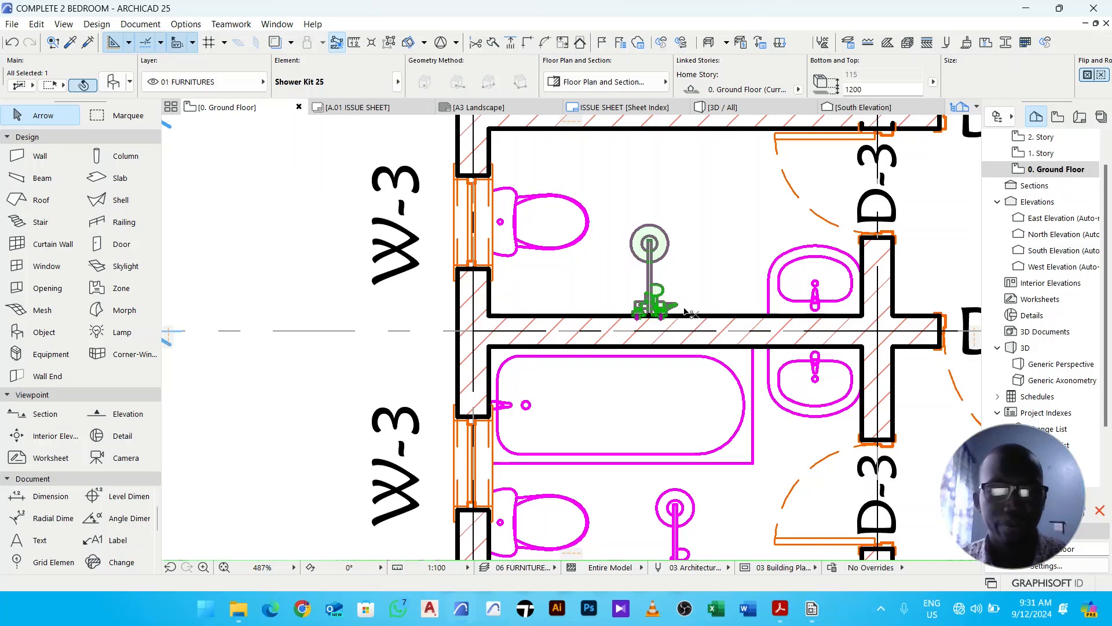
- Nudge the copied shower kit slightly to the right along the wall
key(ctrl+d)
scroll(661, 311, up, 4)
scroll(707, 285, down, 2)
click(714, 253)
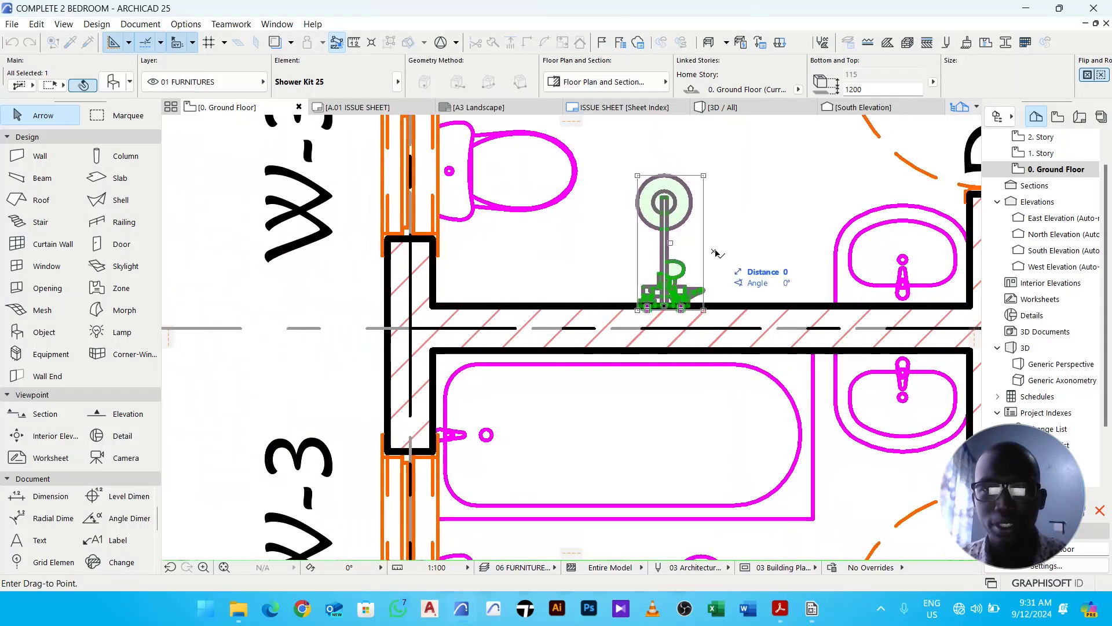
click(722, 251)
scroll(730, 248, down, 2)
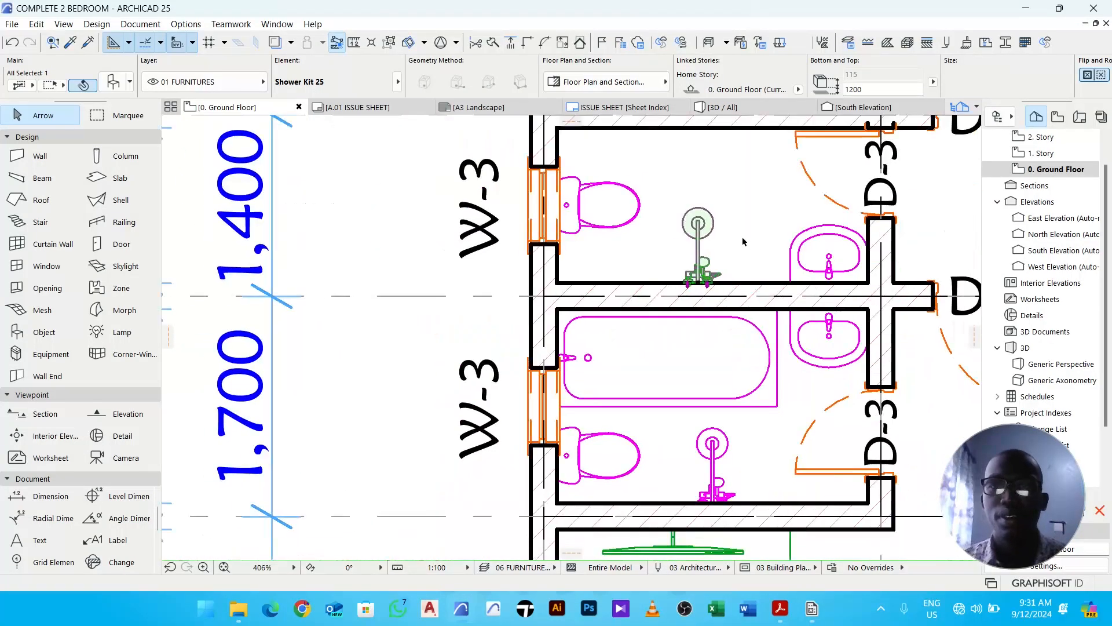
click(744, 243)
- Search the object library for cab and load Base Cabinet Block 25 into the Object tool
scroll(708, 242, down, 4)
scroll(655, 272, down, 3)
middle_drag(721, 264, 618, 295)
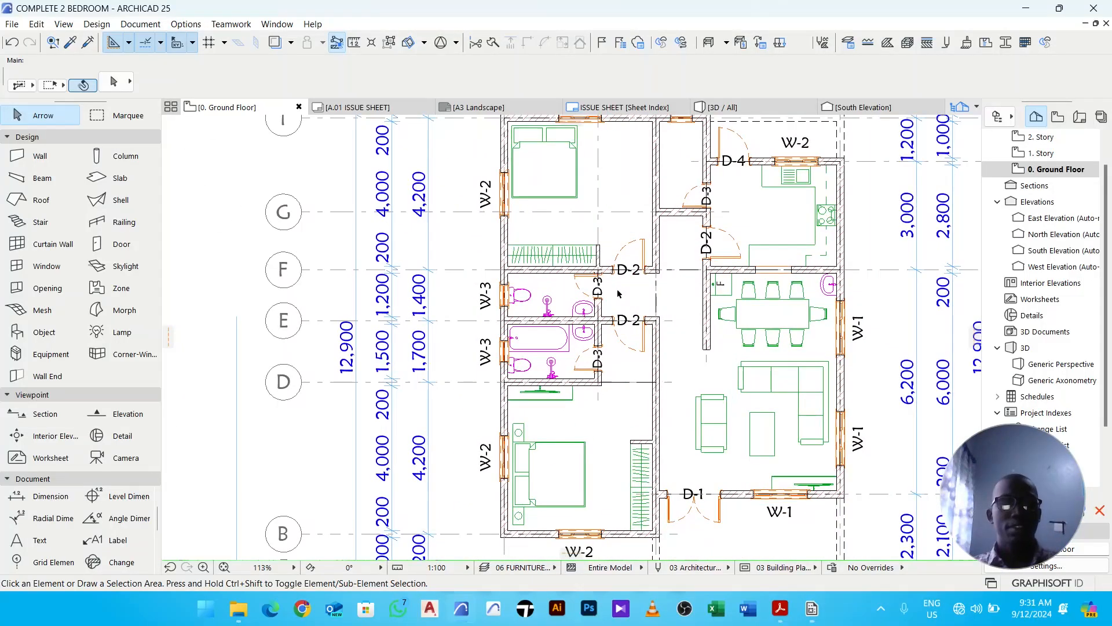
scroll(670, 294, down, 3)
middle_drag(720, 280, 672, 273)
scroll(643, 182, up, 6)
scroll(573, 253, down, 3)
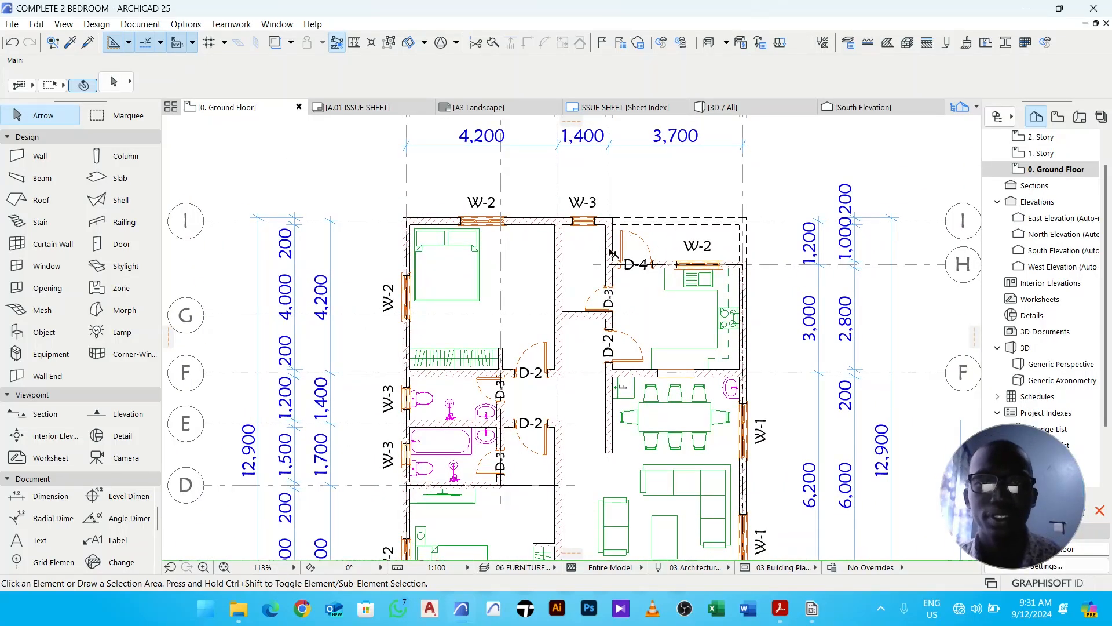
click(38, 340)
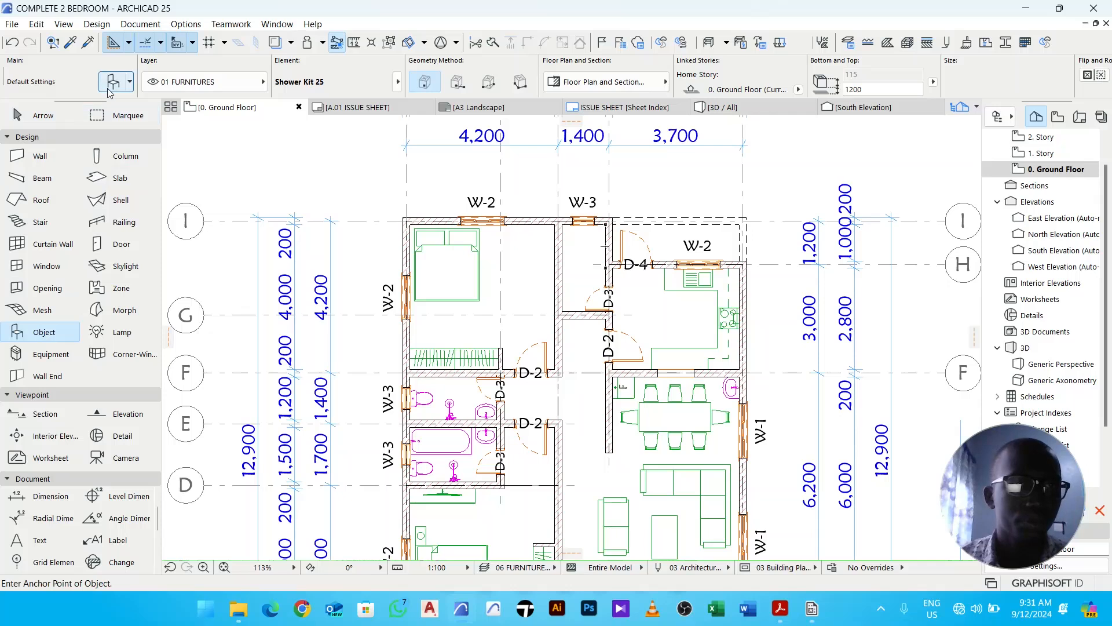
key(ctrl+t)
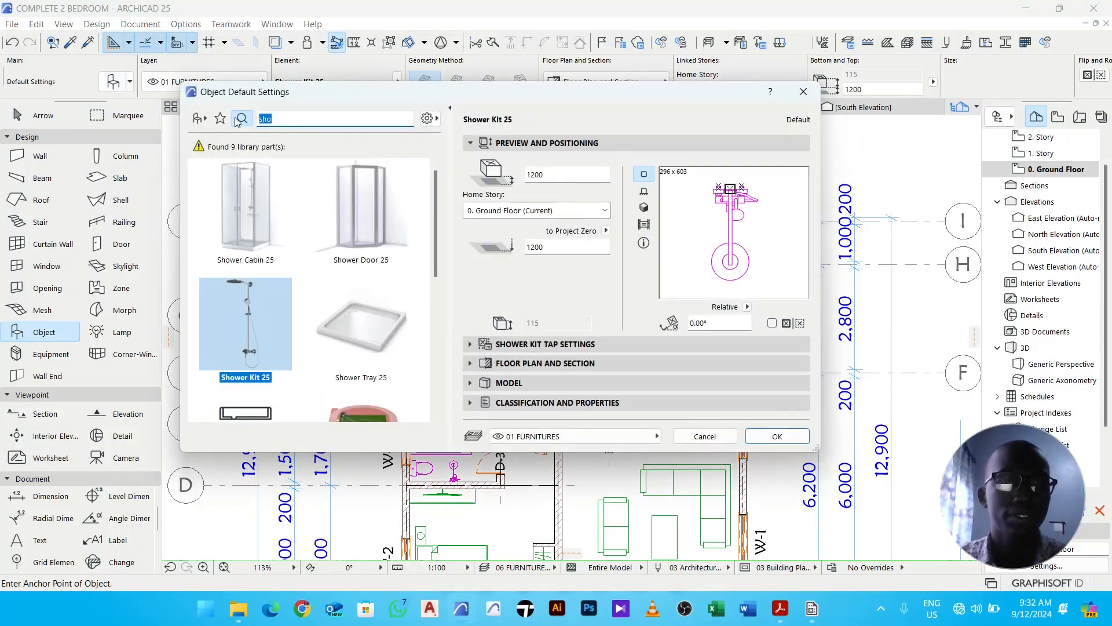
text(cab)
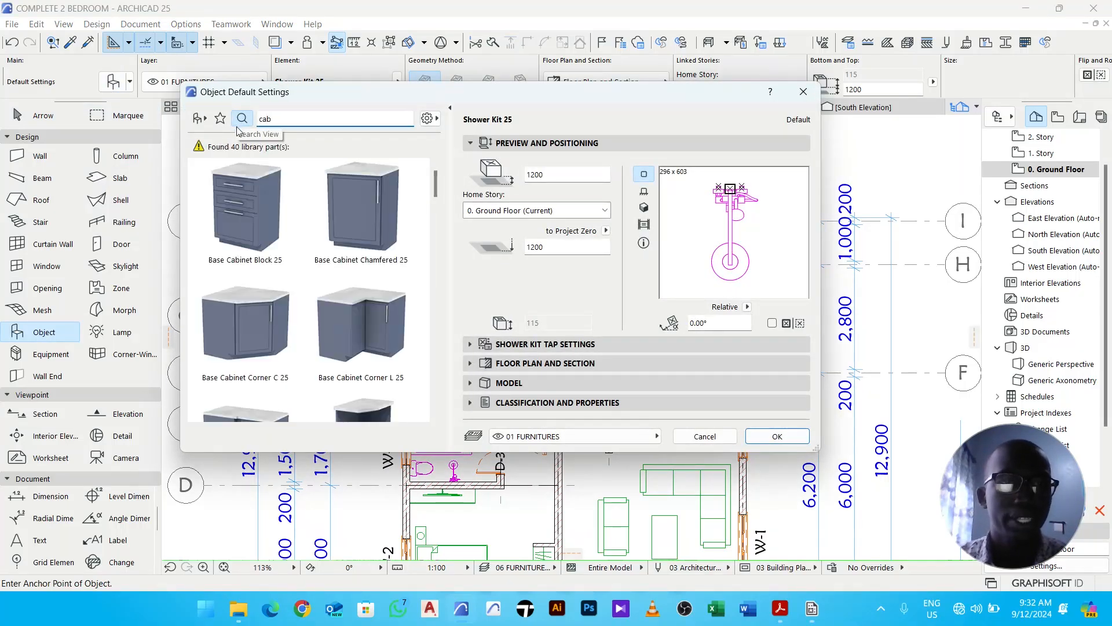
click(273, 210)
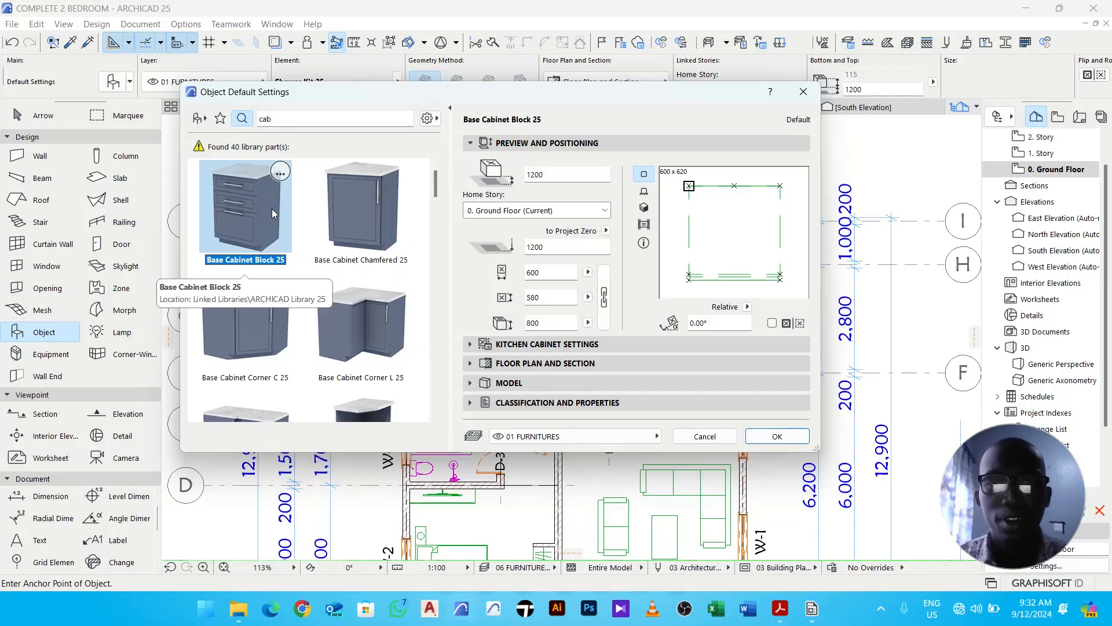
click(776, 436)
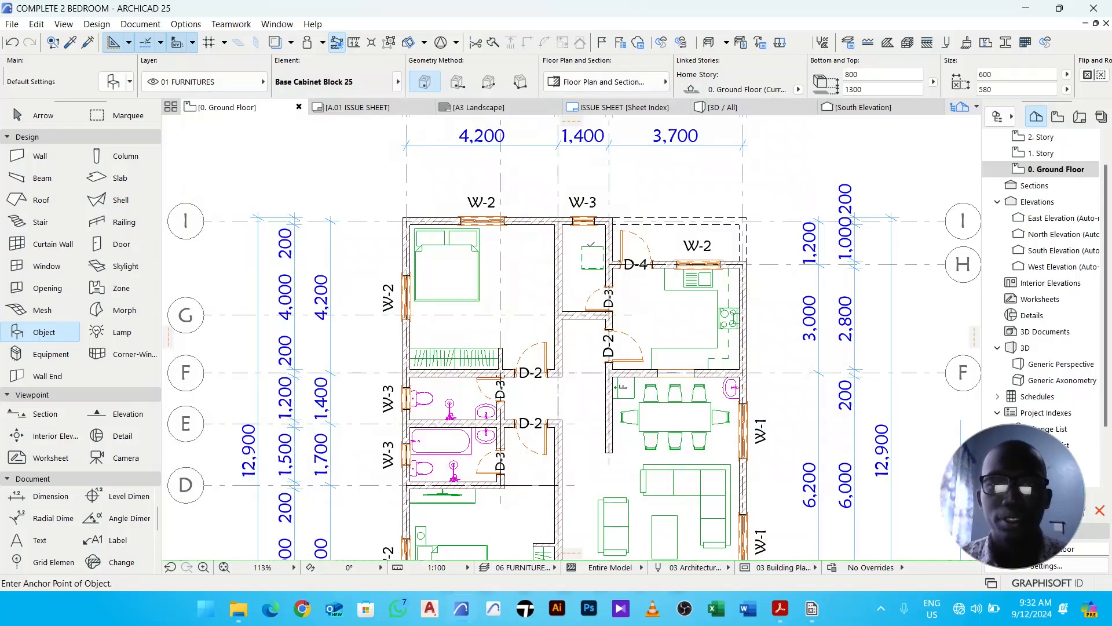
- Move the placed base cabinet into the upper left inner corner of the small room north of the kitchen
key(Escape)
click(588, 255)
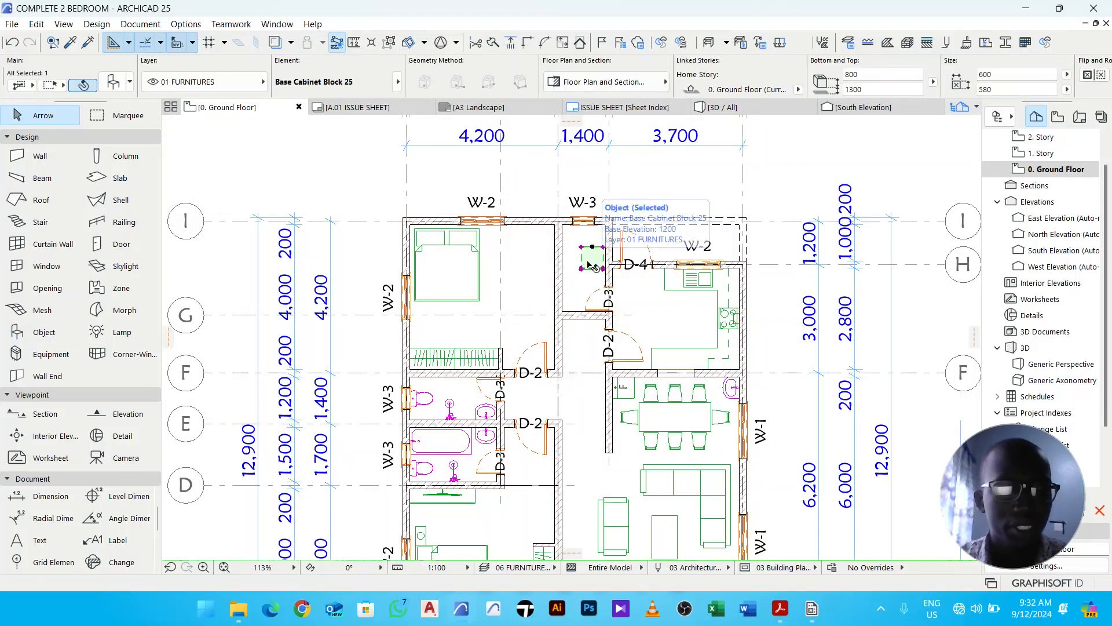
key(ctrl+d)
scroll(589, 264, up, 4)
click(575, 234)
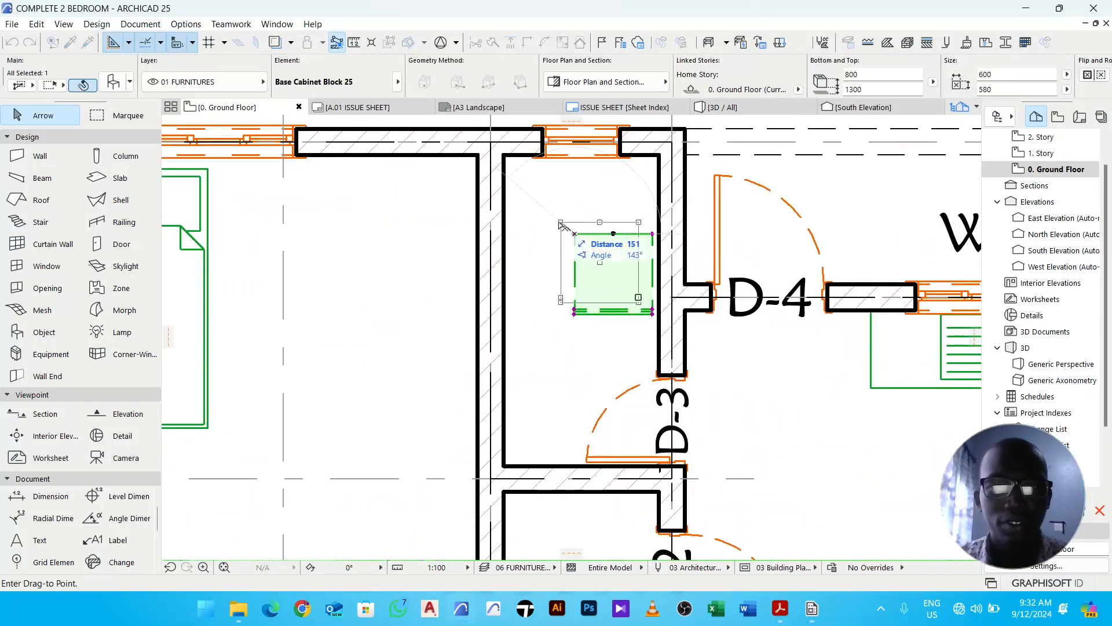
click(505, 158)
scroll(657, 230, up, 5)
key(Escape)
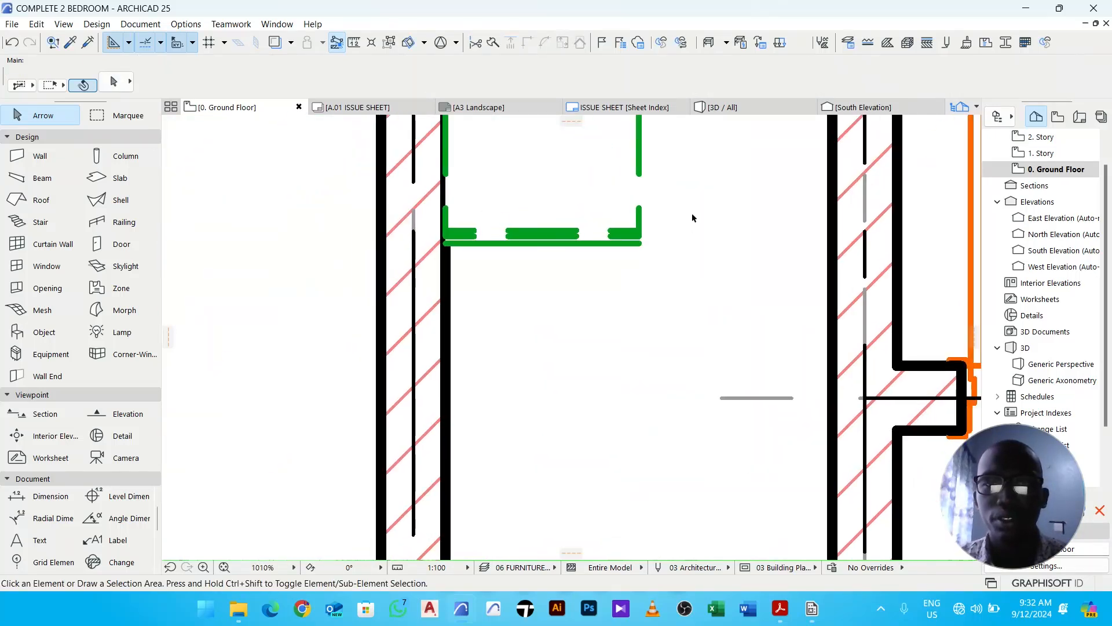
- Stretch the base cabinet to the room's right inner wall, giving it a carcass width of 1200 mm
right_click(692, 225)
click(750, 273)
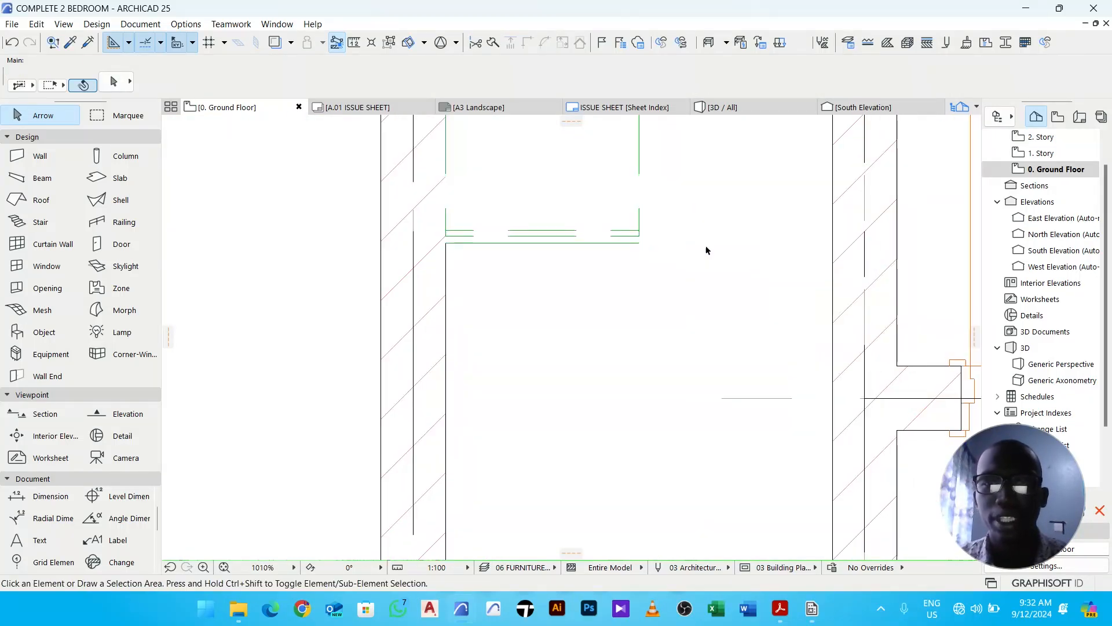
middle_drag(664, 229, 625, 276)
click(622, 276)
scroll(624, 276, up, 5)
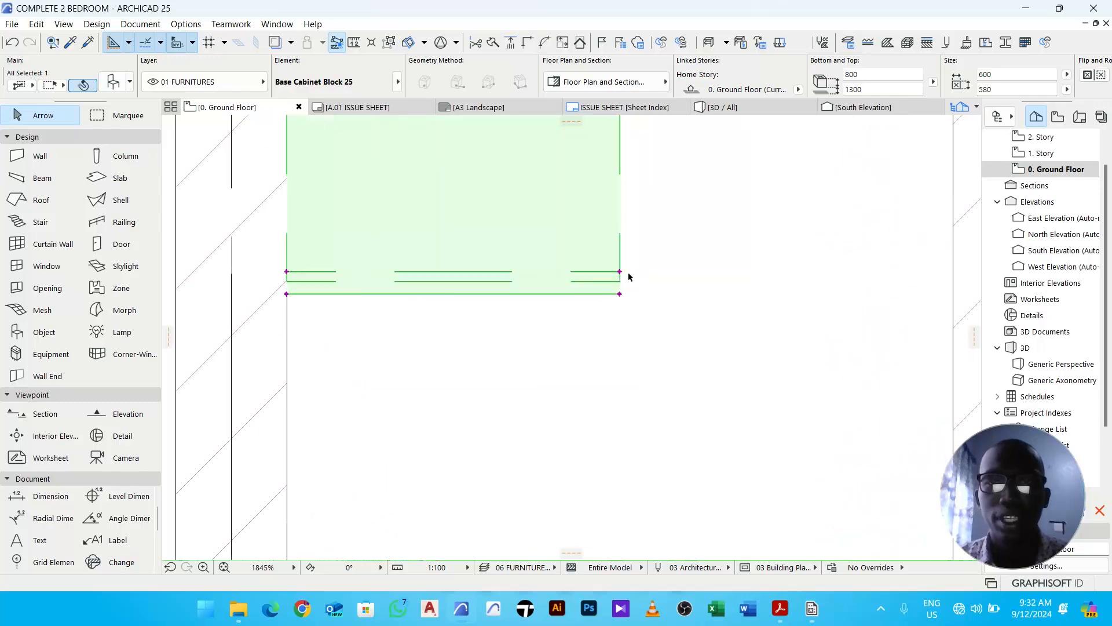
click(618, 272)
scroll(645, 269, down, 4)
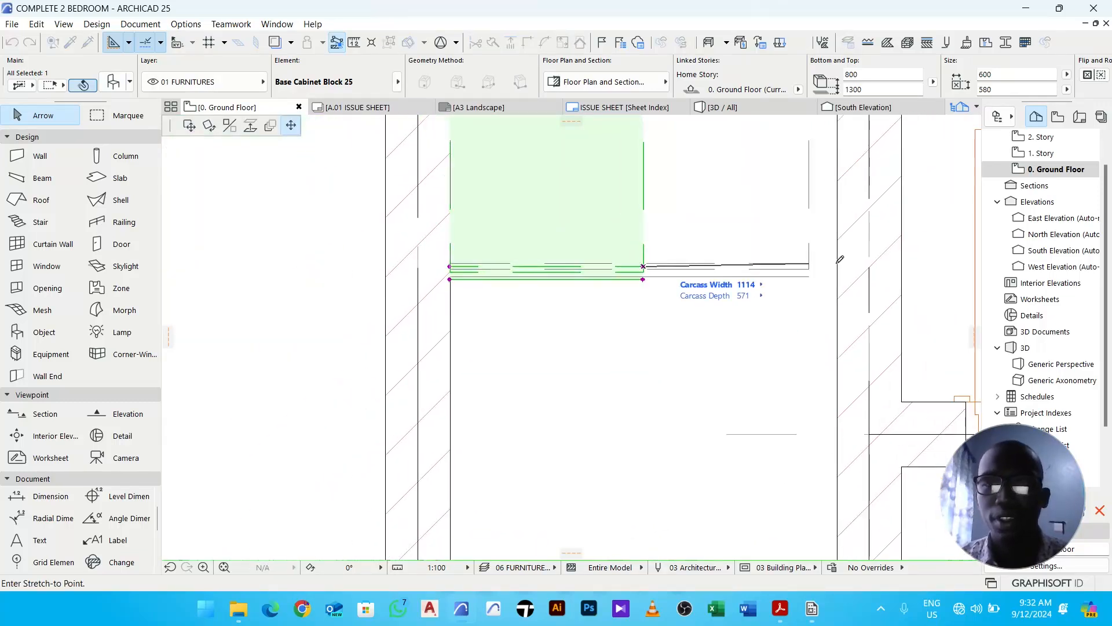
click(291, 126)
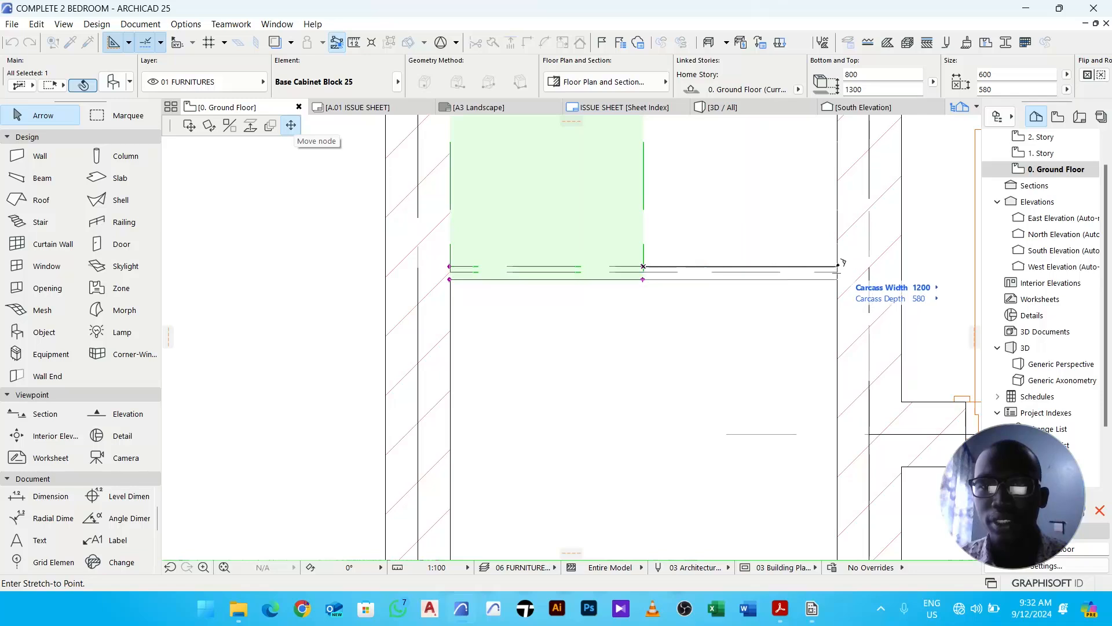
click(839, 266)
scroll(747, 301, down, 4)
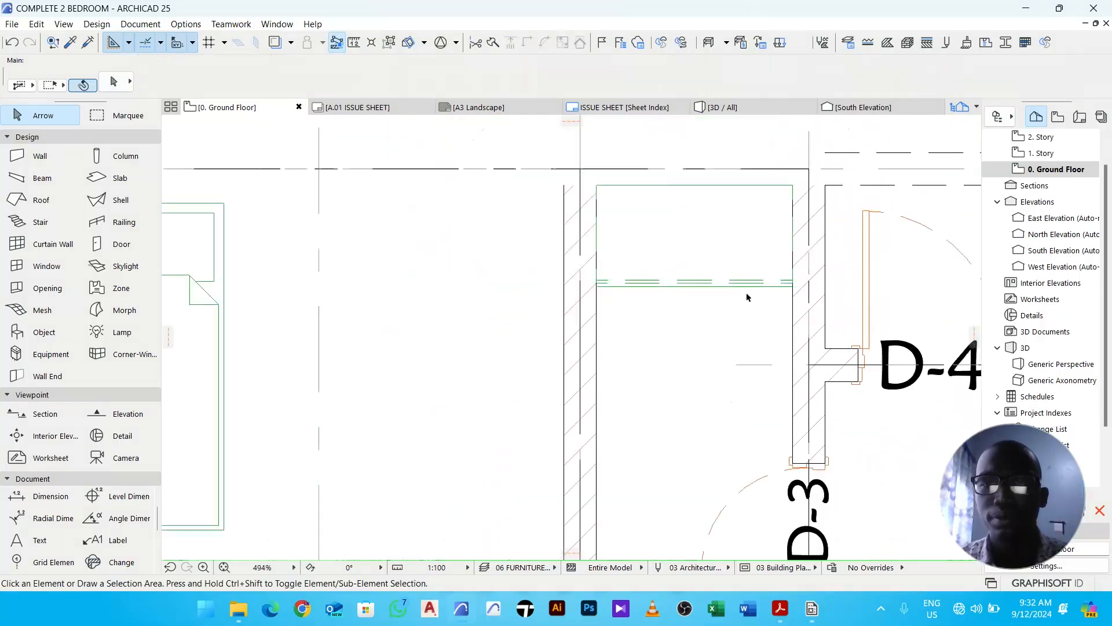
right_click(701, 326)
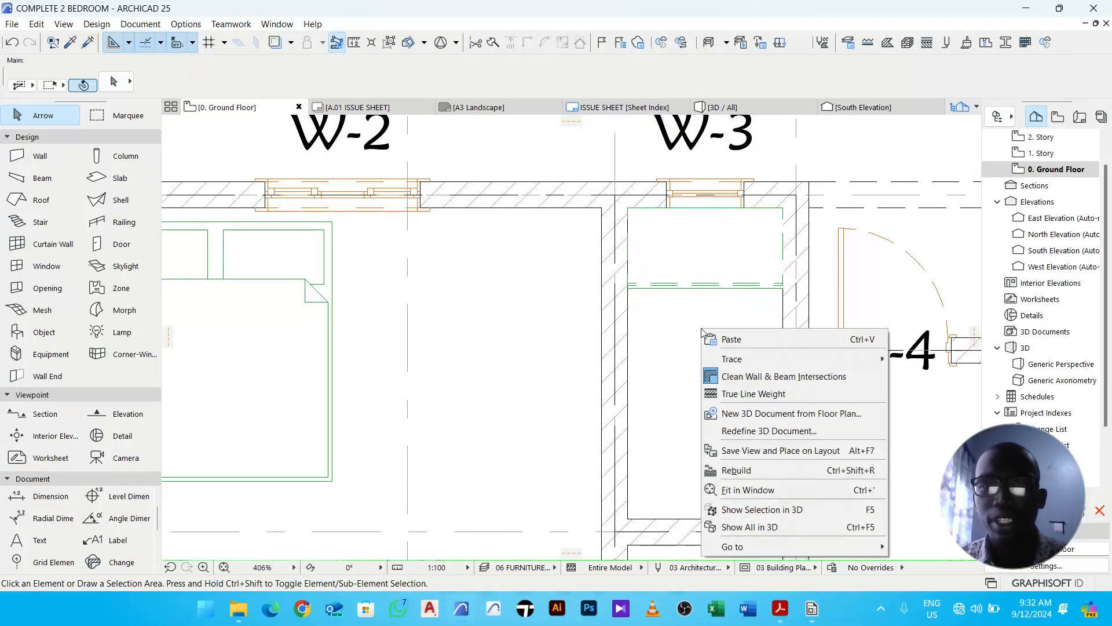
click(747, 392)
- Send the base cabinet backward in the display order twice
click(675, 273)
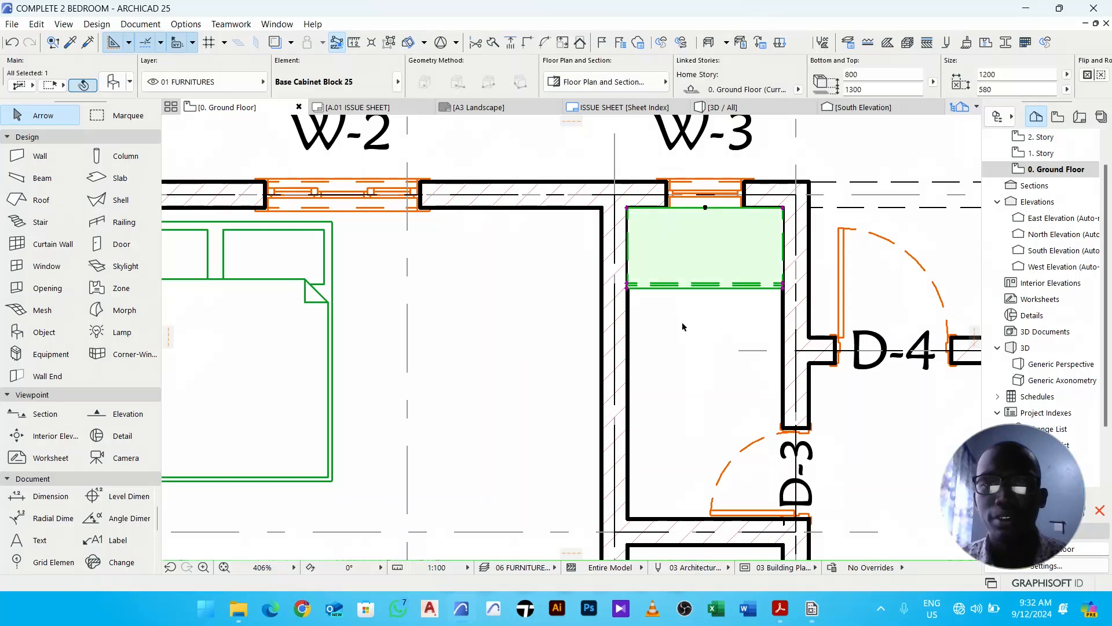
right_click(666, 318)
mouse_move(765, 409)
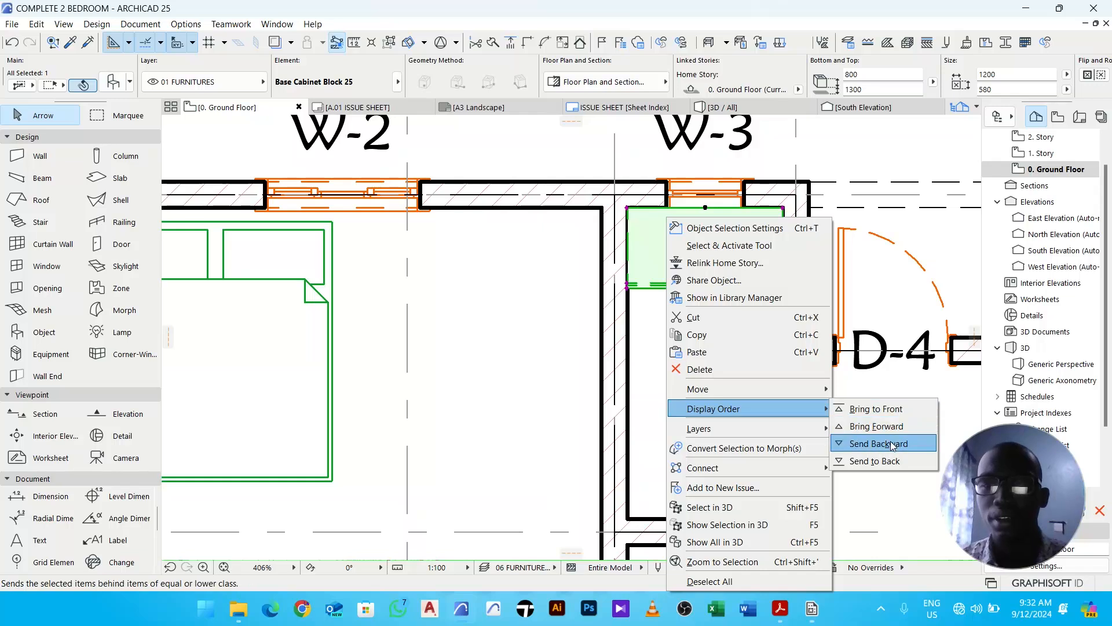
click(892, 445)
right_click(672, 249)
mouse_move(751, 408)
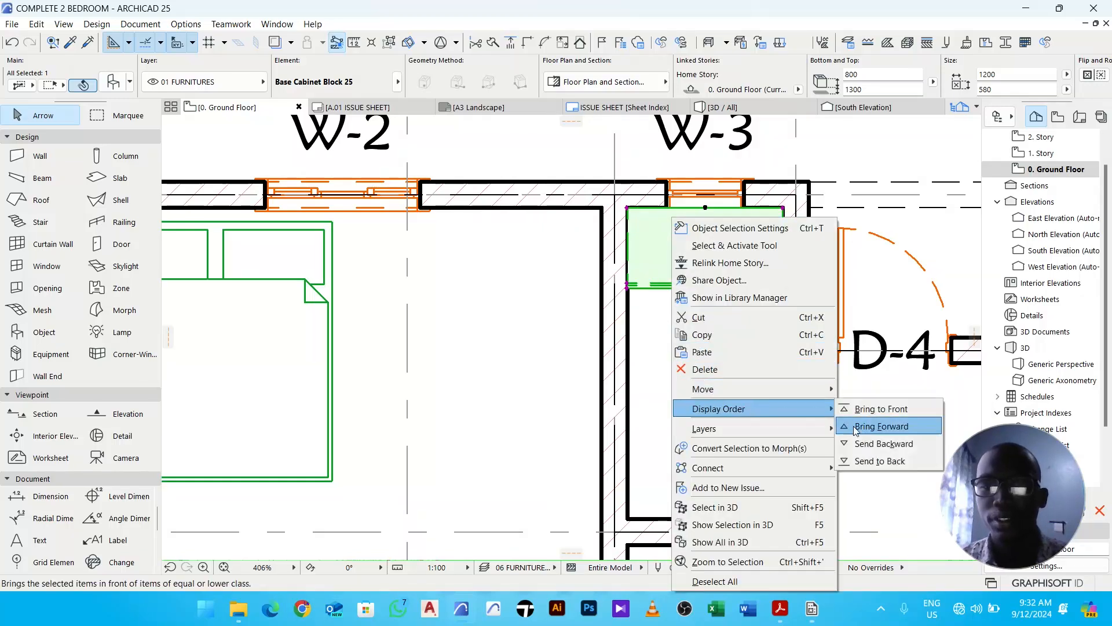
click(884, 444)
scroll(656, 259, down, 4)
scroll(657, 259, down, 3)
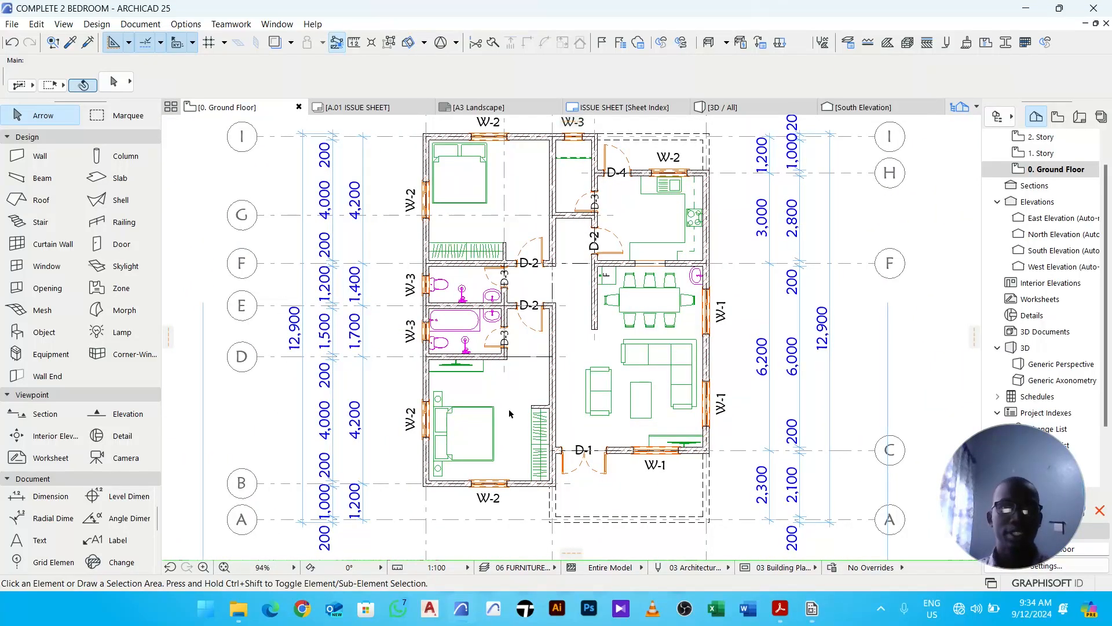
- Set the Text tool's font size to 3.00 mm, choose pen 1, and turn bold off
click(40, 539)
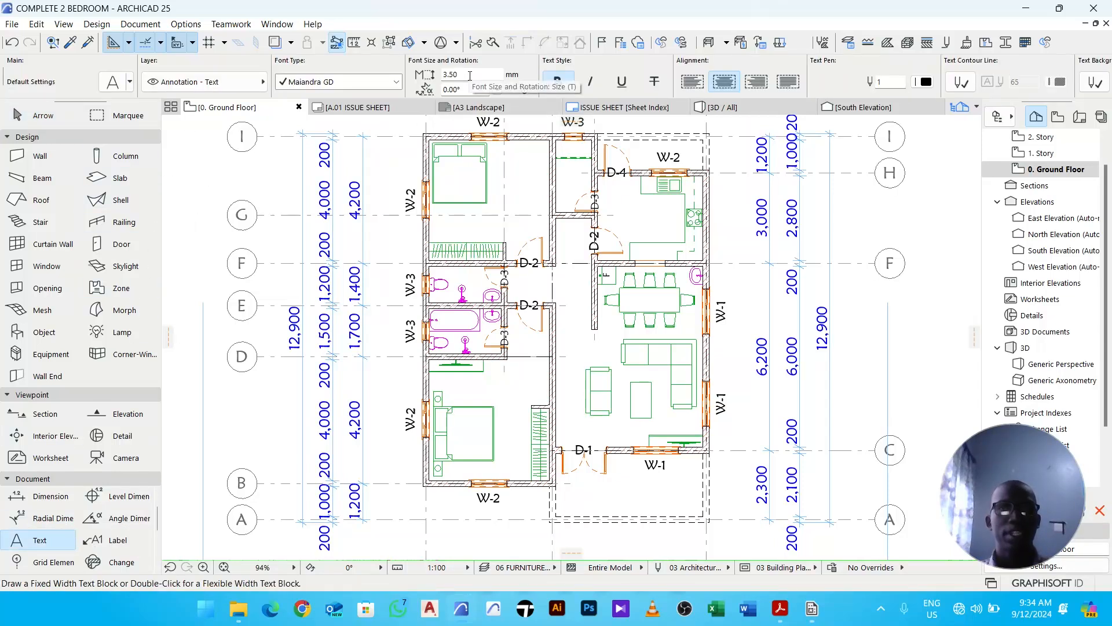
drag(470, 75, 440, 85)
text(3)
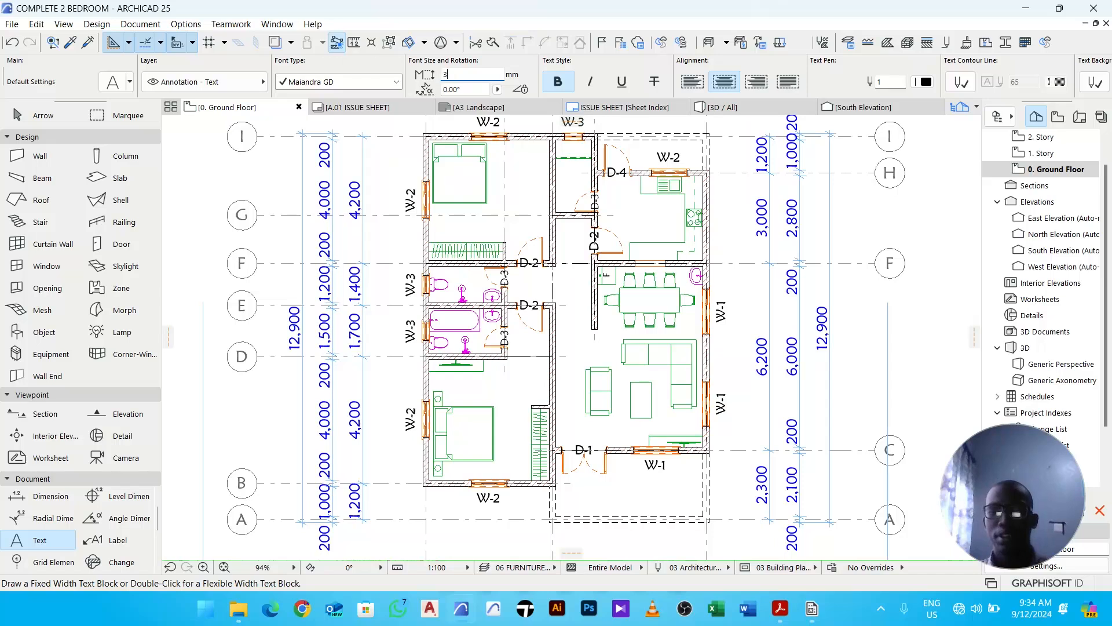
text(.00)
click(922, 82)
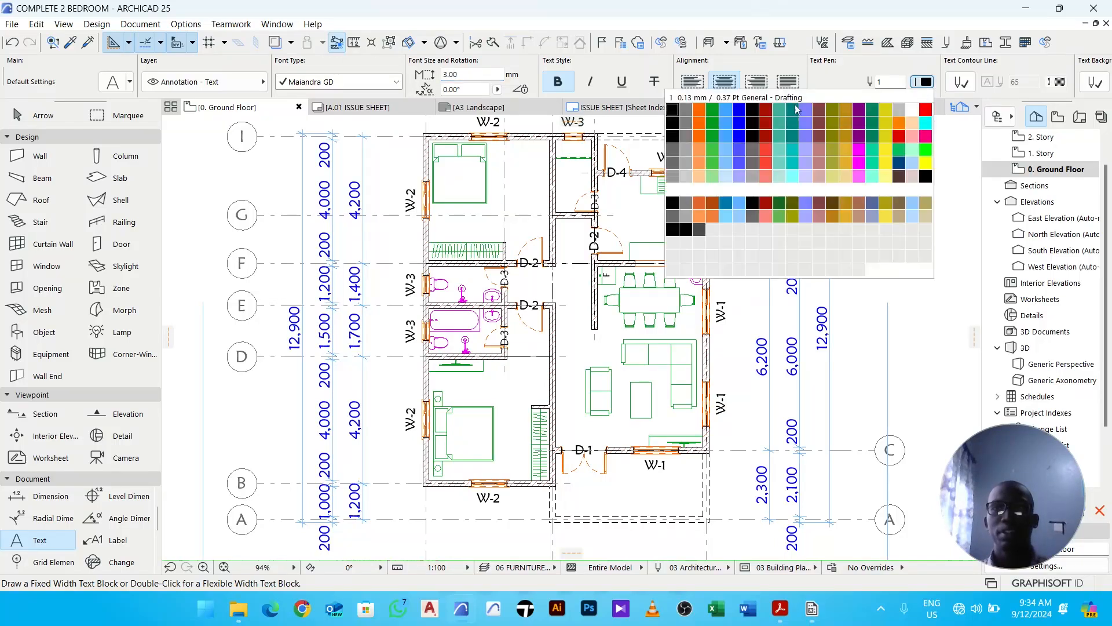
click(675, 116)
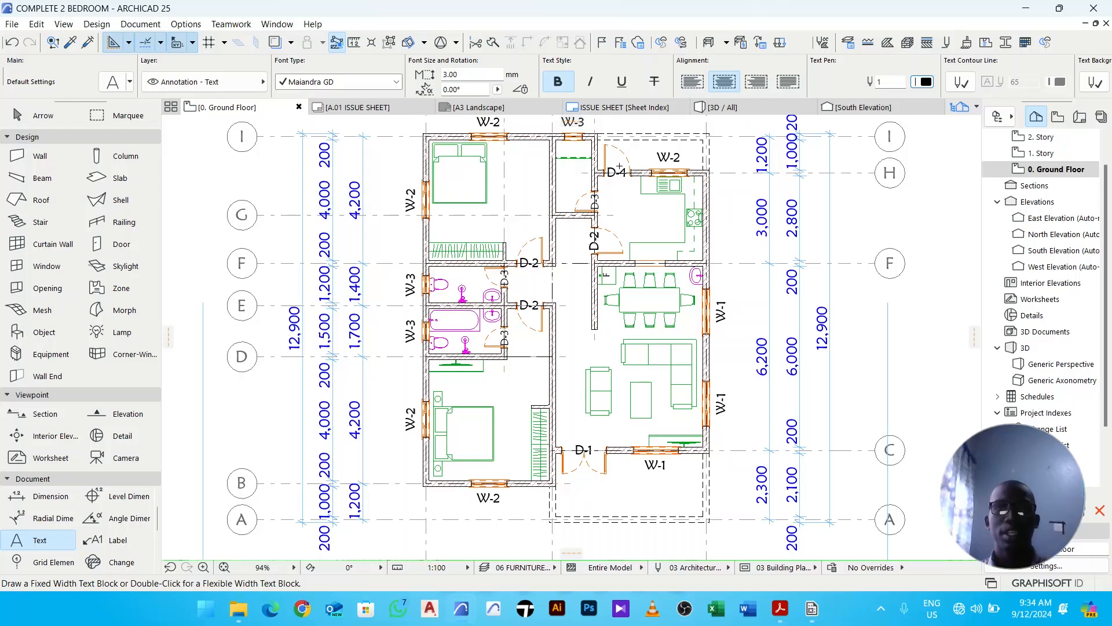
click(558, 82)
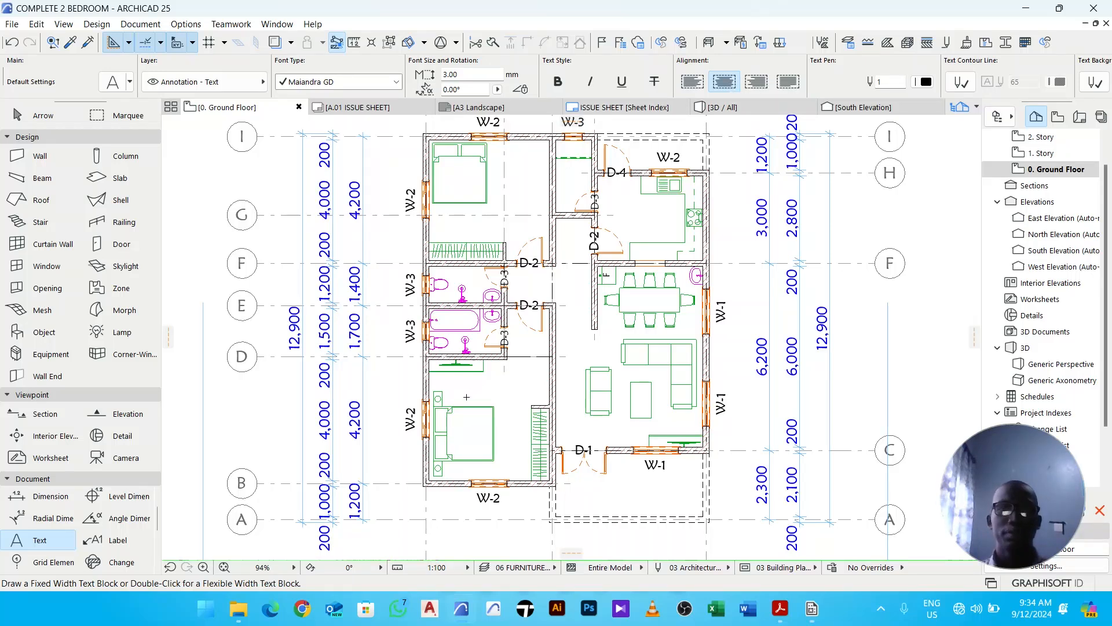
- Add a text block reading M / BEDROOM across the top of the lower bedroom
scroll(446, 379, up, 2)
click(440, 375)
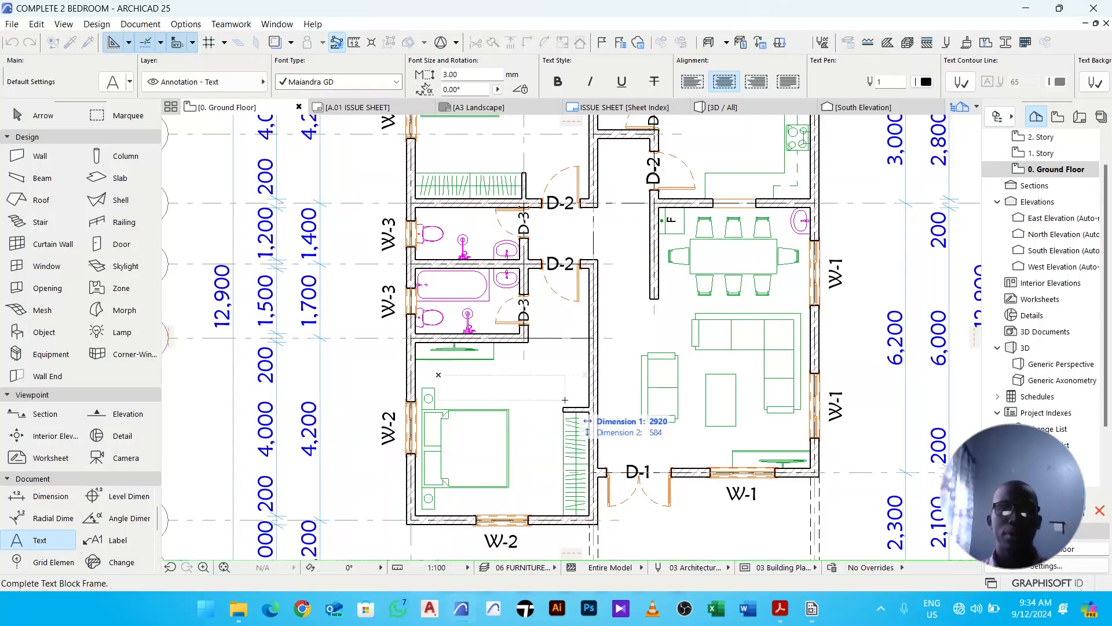
click(581, 412)
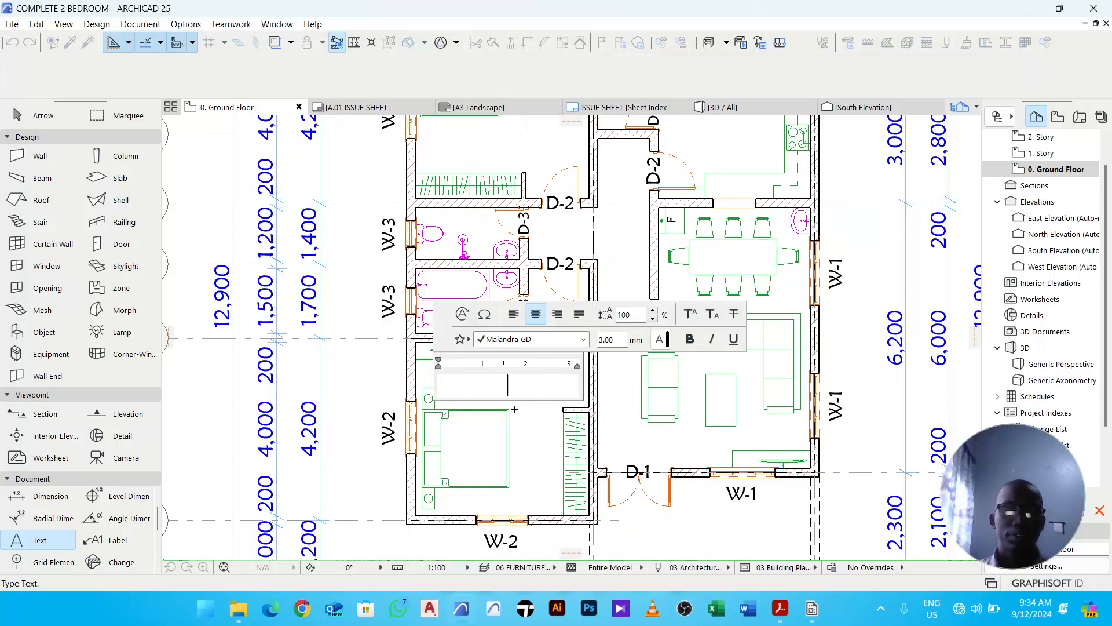
text(M)
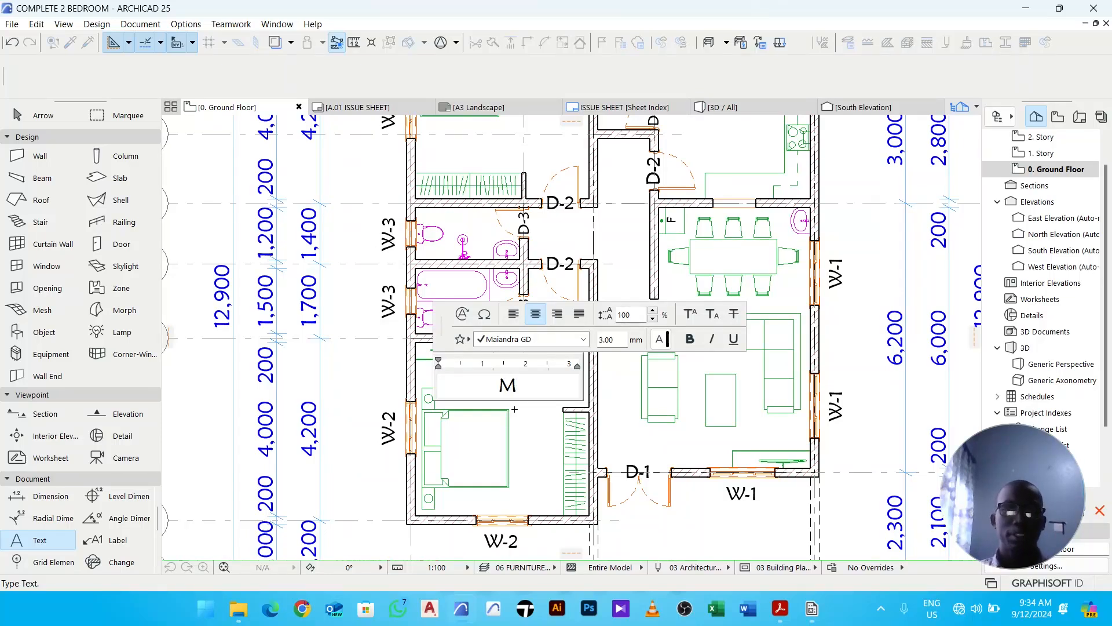
text( / BEDROOM)
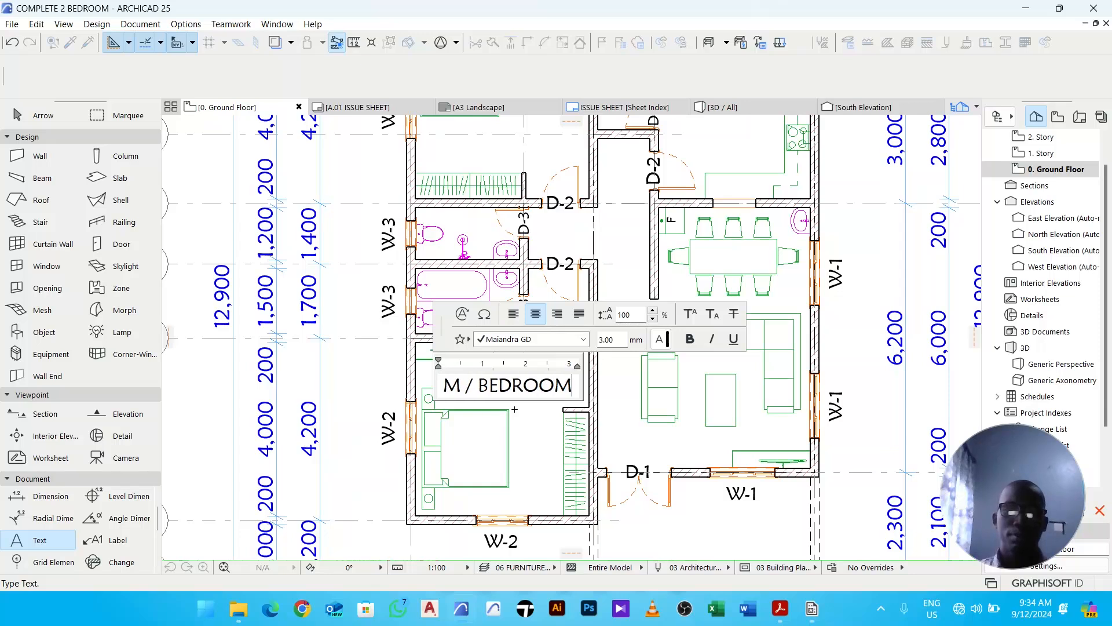
click(525, 448)
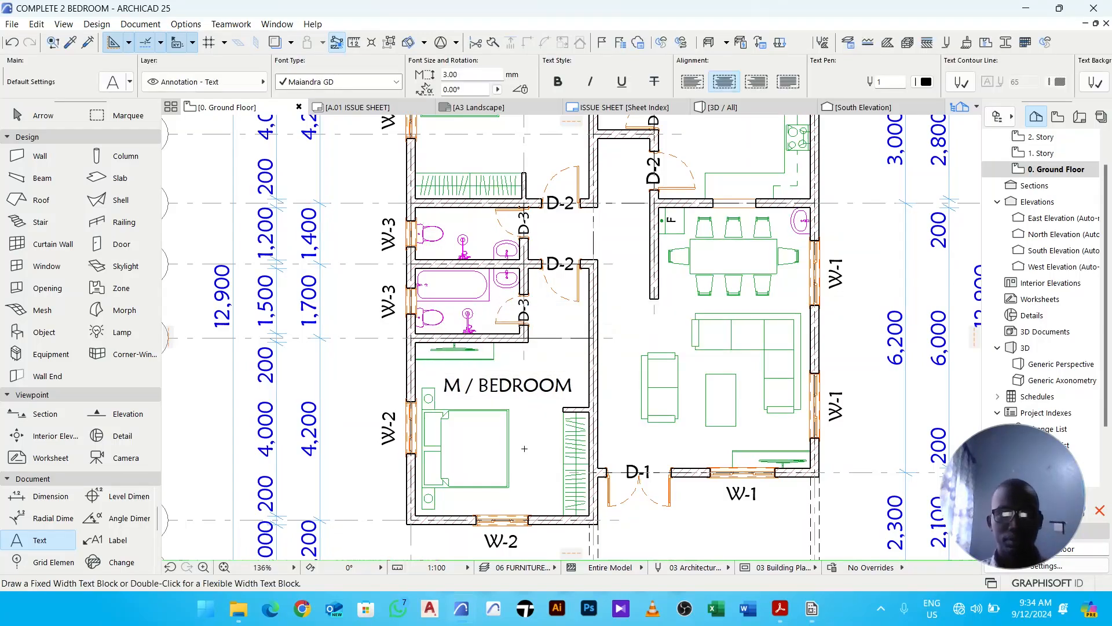
- Try to stretch the M / BEDROOM text block wider, then undo the stretch
key(Escape)
click(563, 387)
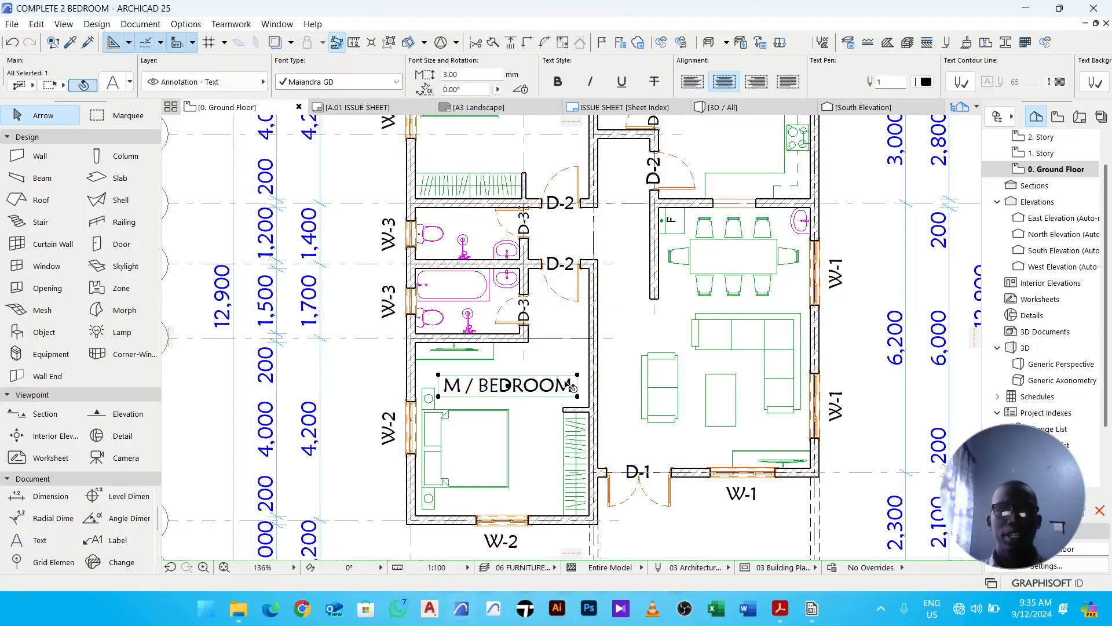
drag(578, 378, 621, 376)
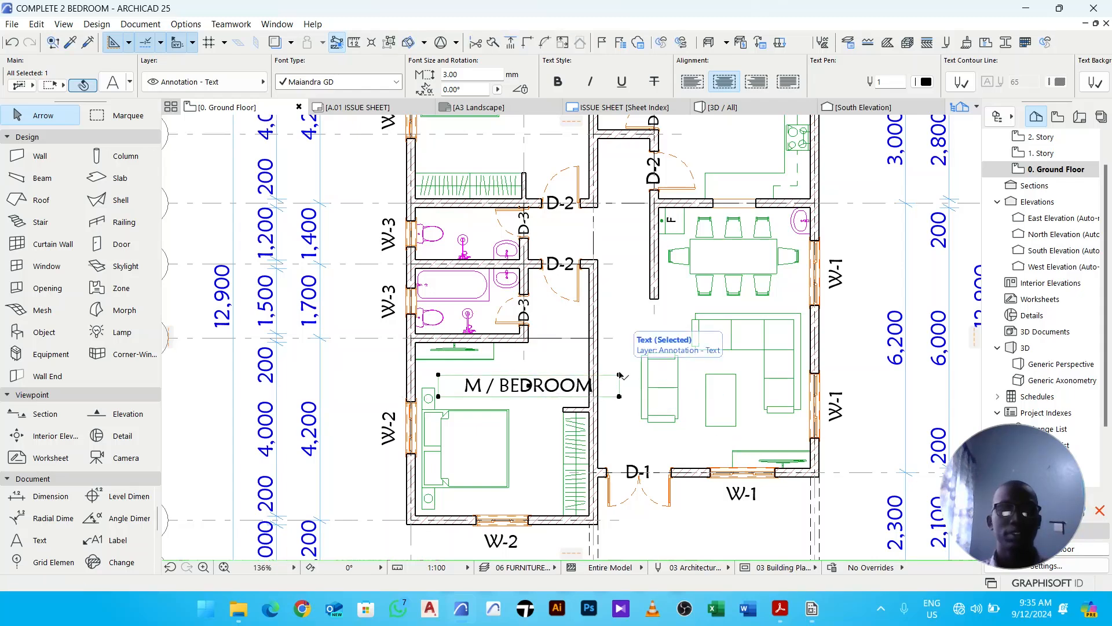
key(ctrl+z)
click(554, 419)
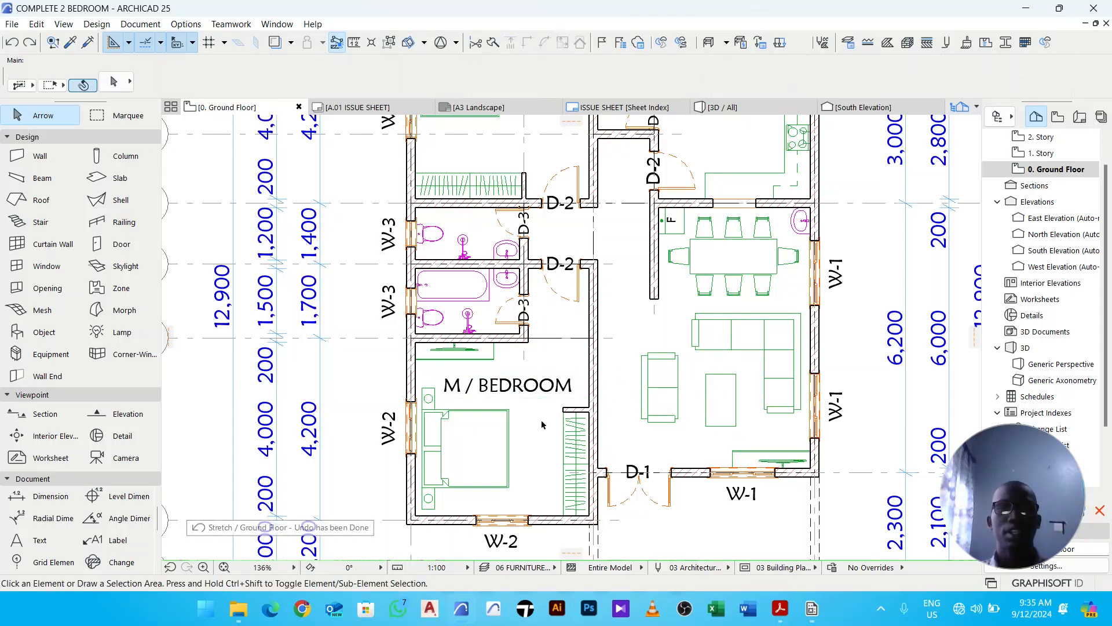
- Place a copy of the M / BEDROOM label in the upper bedroom
scroll(538, 425, down, 2)
scroll(539, 425, down, 1)
click(536, 420)
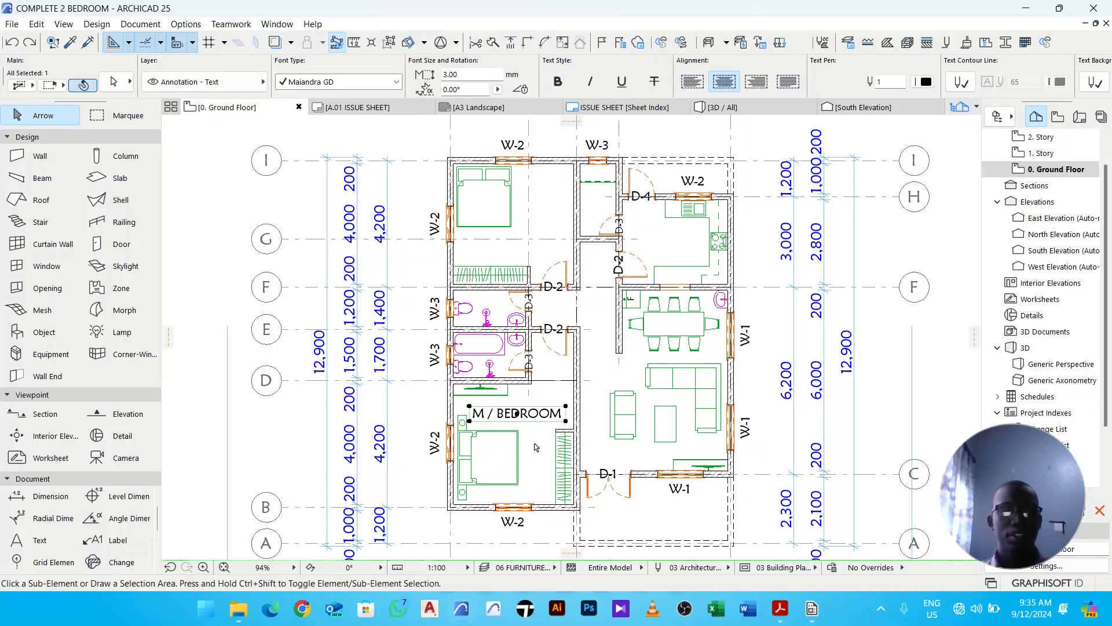
key(ctrl+alt+d)
click(518, 414)
middle_drag(543, 416, 526, 461)
scroll(526, 461, down, 1)
scroll(501, 317, up, 1)
scroll(500, 320, up, 1)
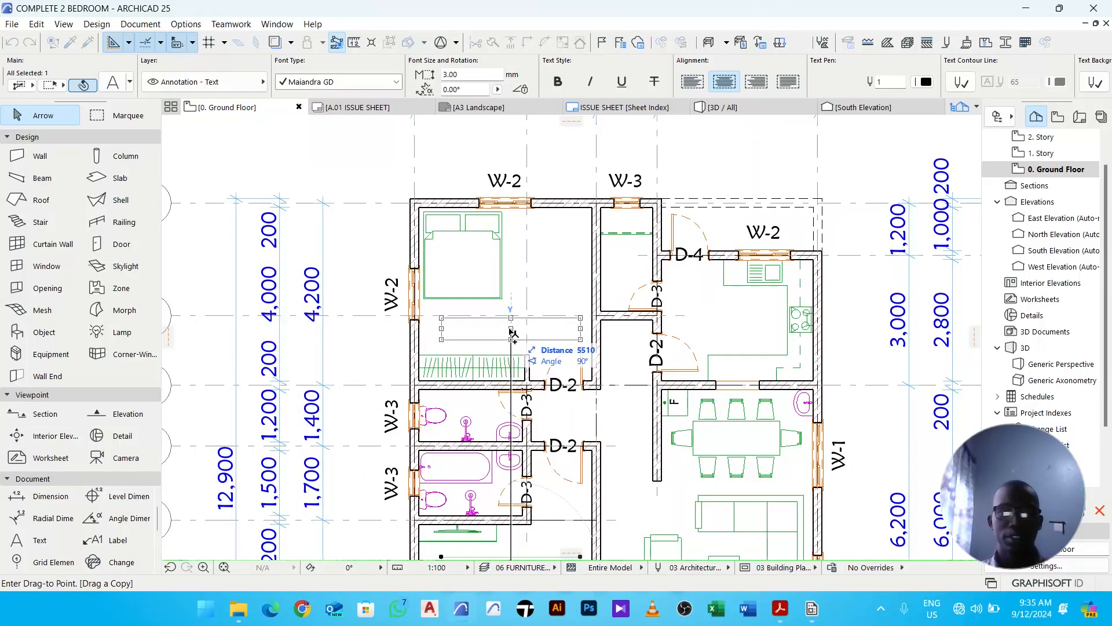
click(511, 332)
- Edit the copied label so it reads BEDROOM
double_click(496, 332)
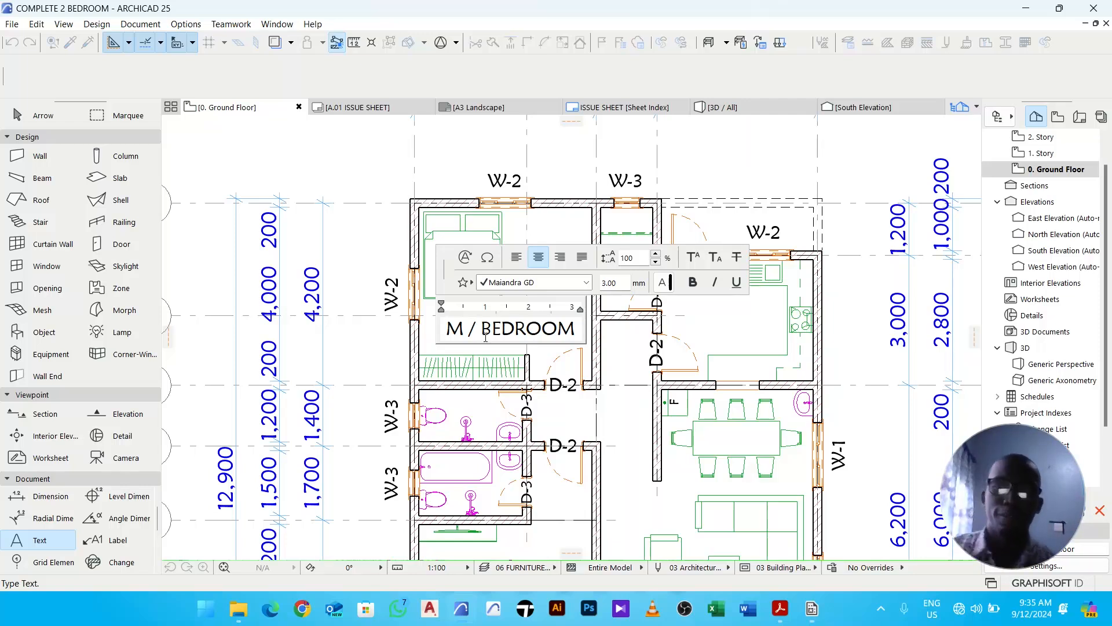
key(BackSpace)
key(BackSpace)
key(BackSpace)
key(BackSpace)
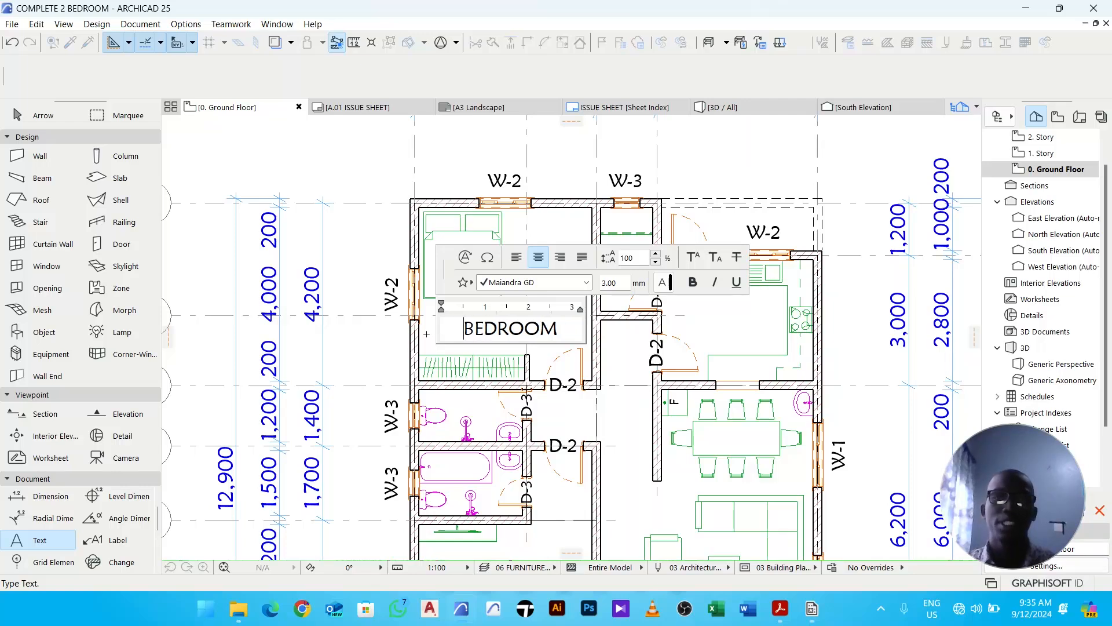
click(374, 342)
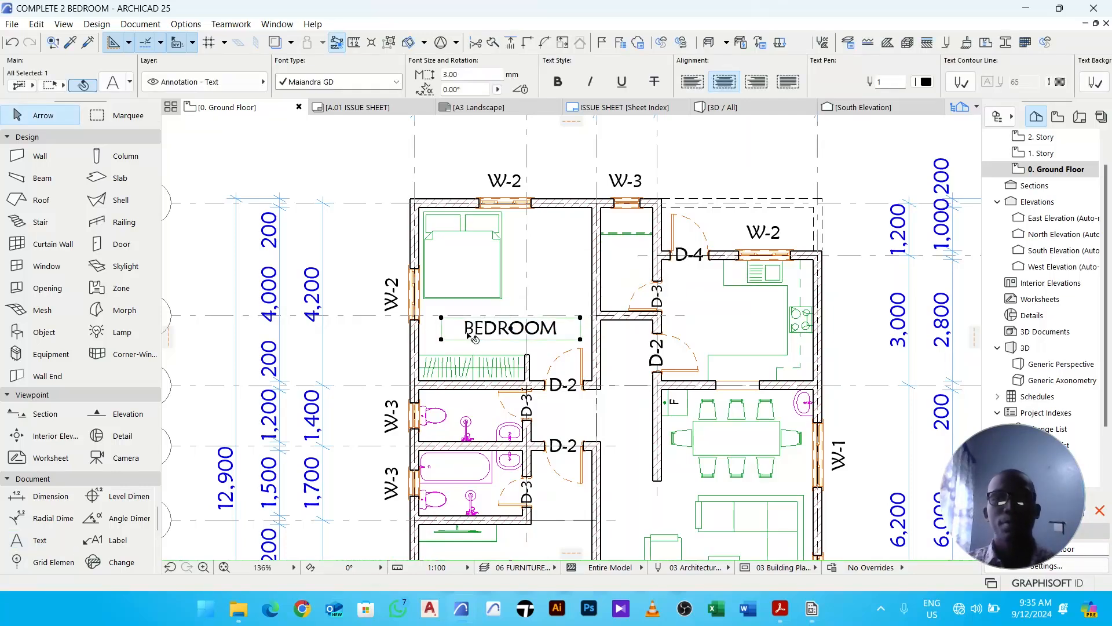
- Copy the BEDROOM label into the kitchen and change its text to KITCHEN
key(ctrl+shift+d)
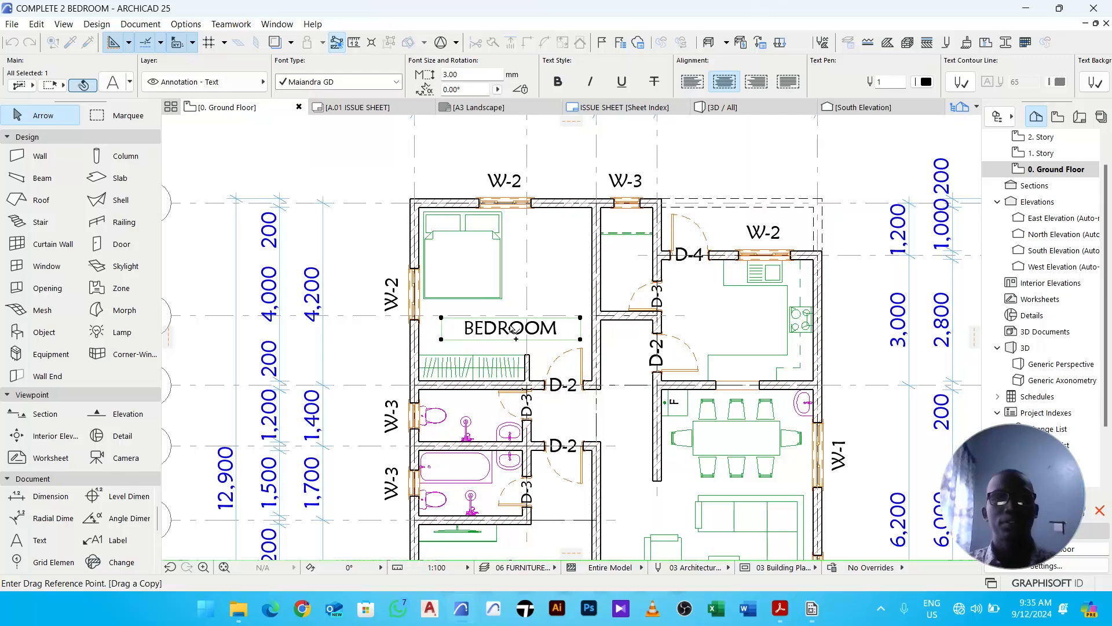
click(521, 333)
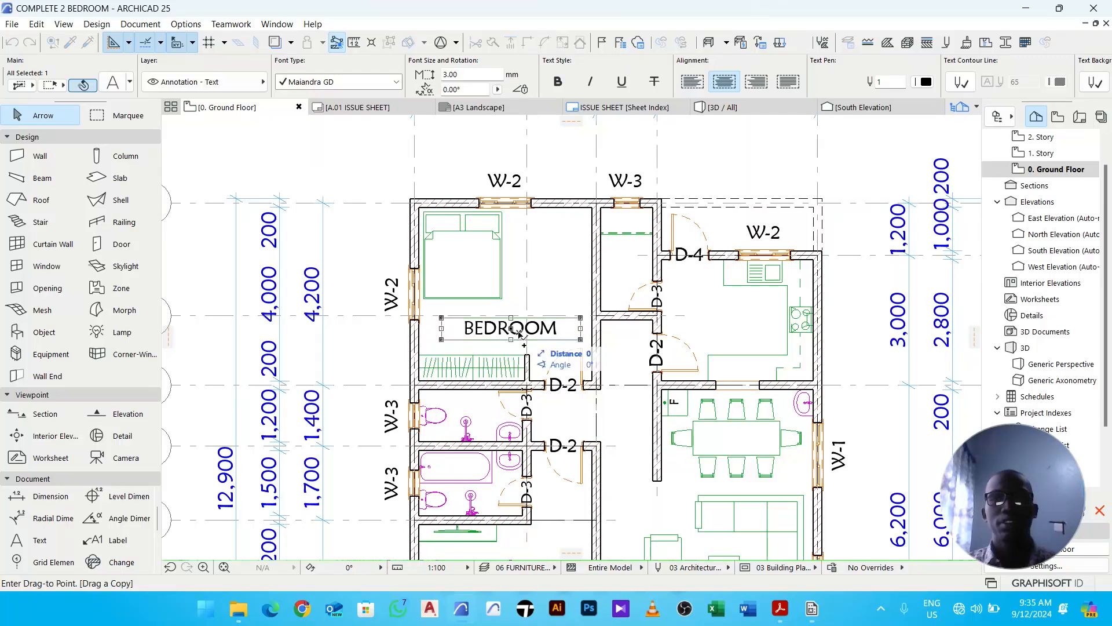
click(749, 334)
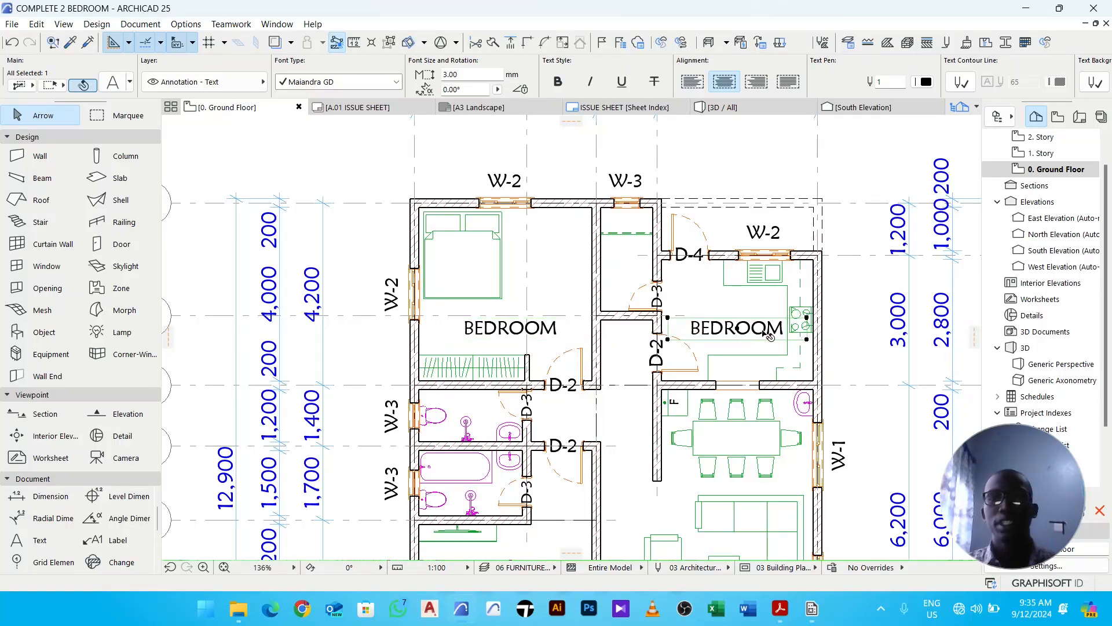
double_click(770, 336)
drag(783, 329, 666, 344)
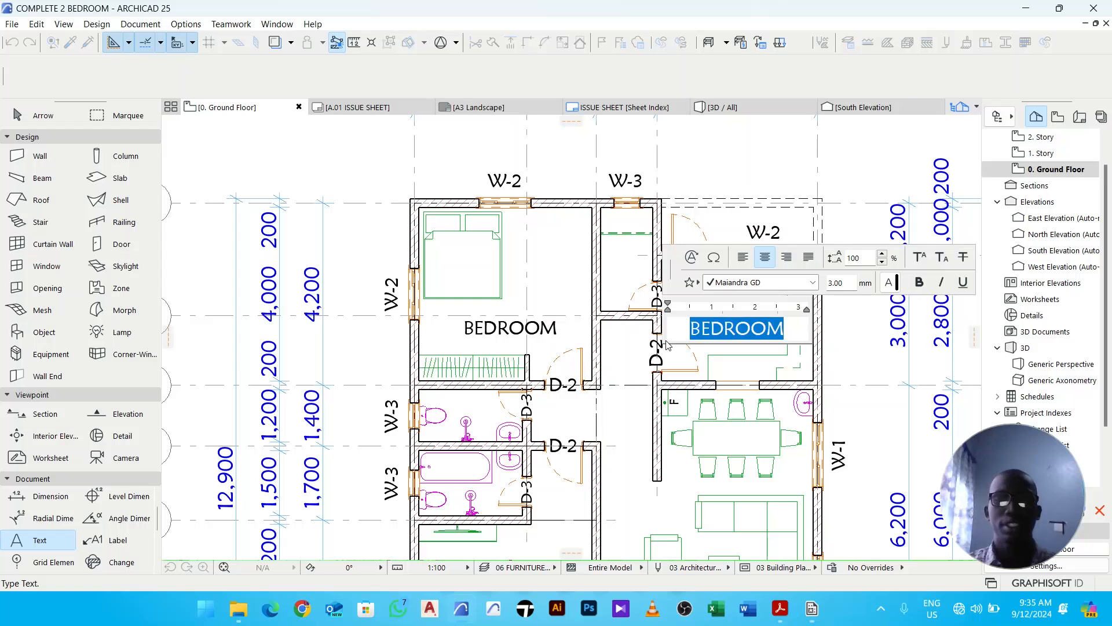
text(KITCHEN)
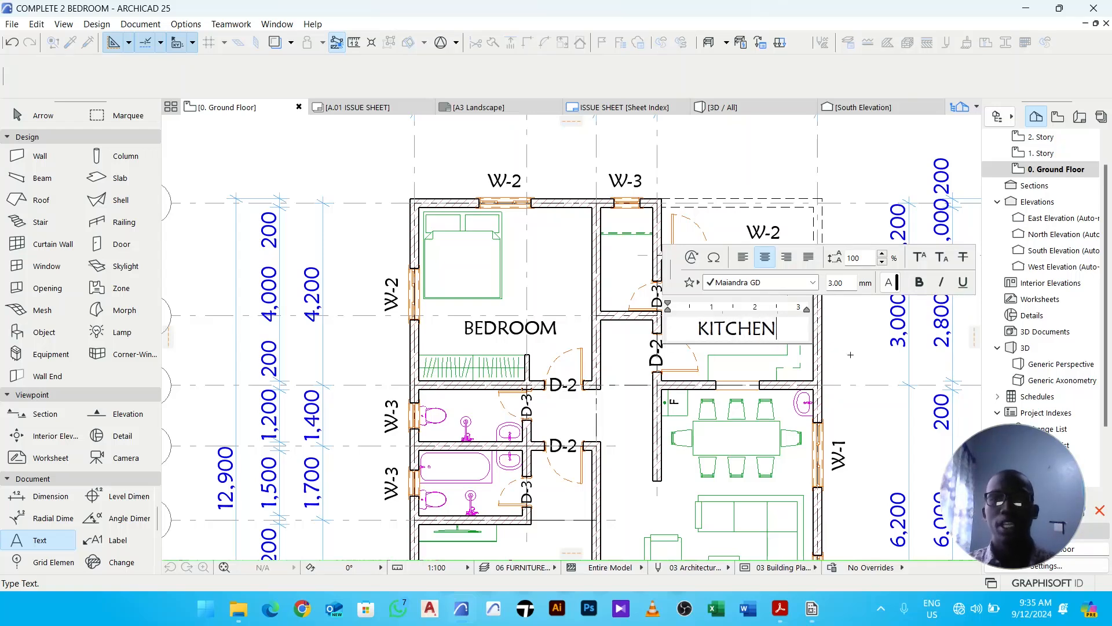
click(851, 354)
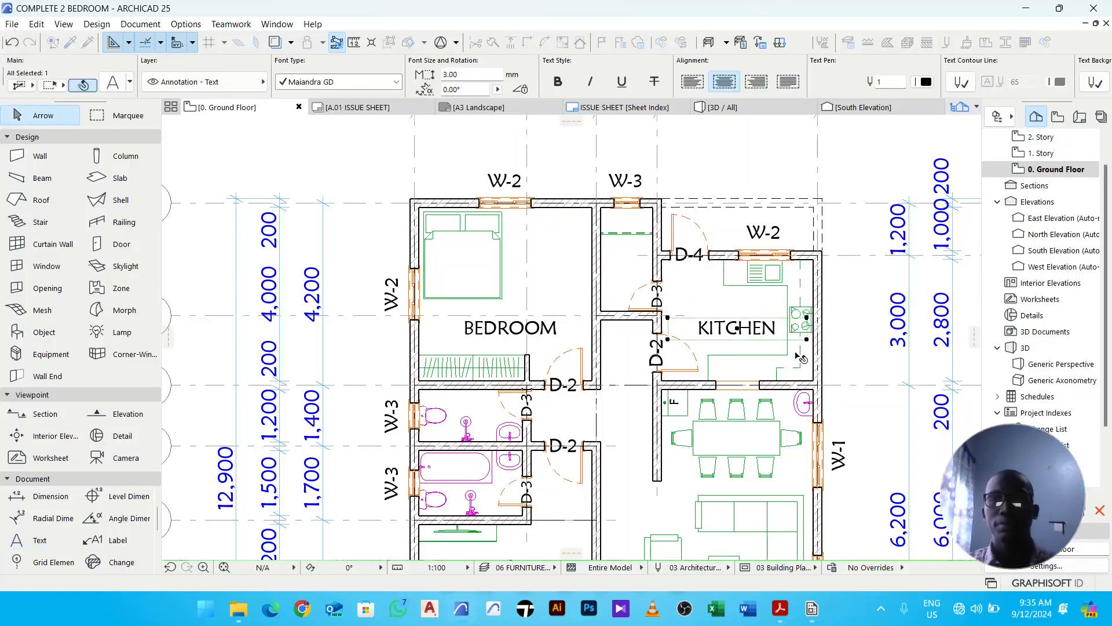
- Copy the KITCHEN label onto the dining table area and change its text to DINING
click(742, 331)
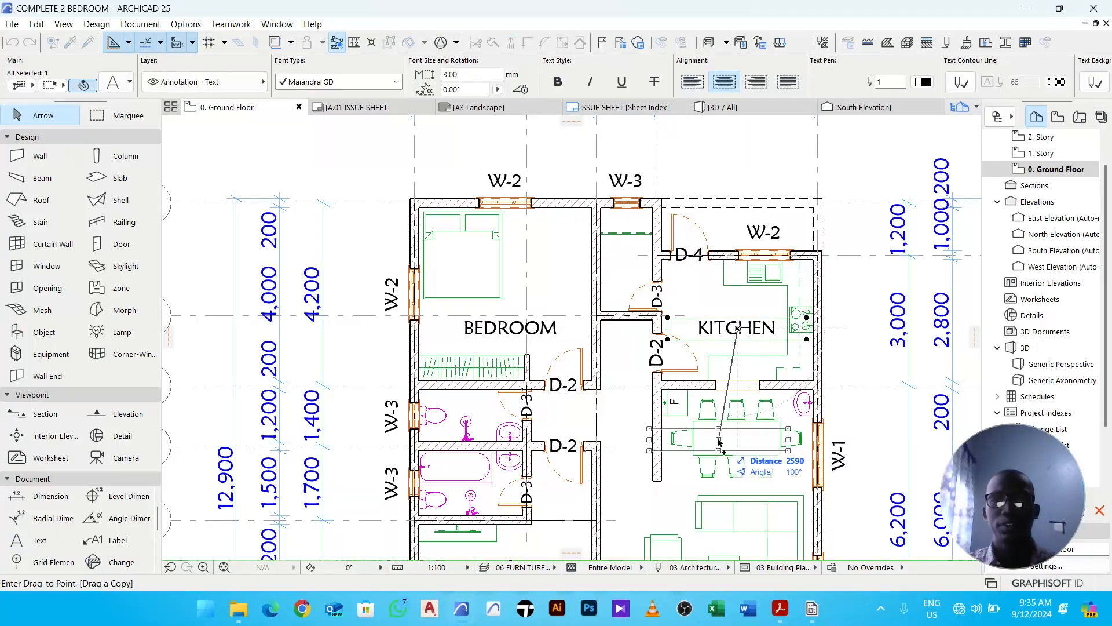
middle_drag(732, 442, 702, 361)
click(705, 362)
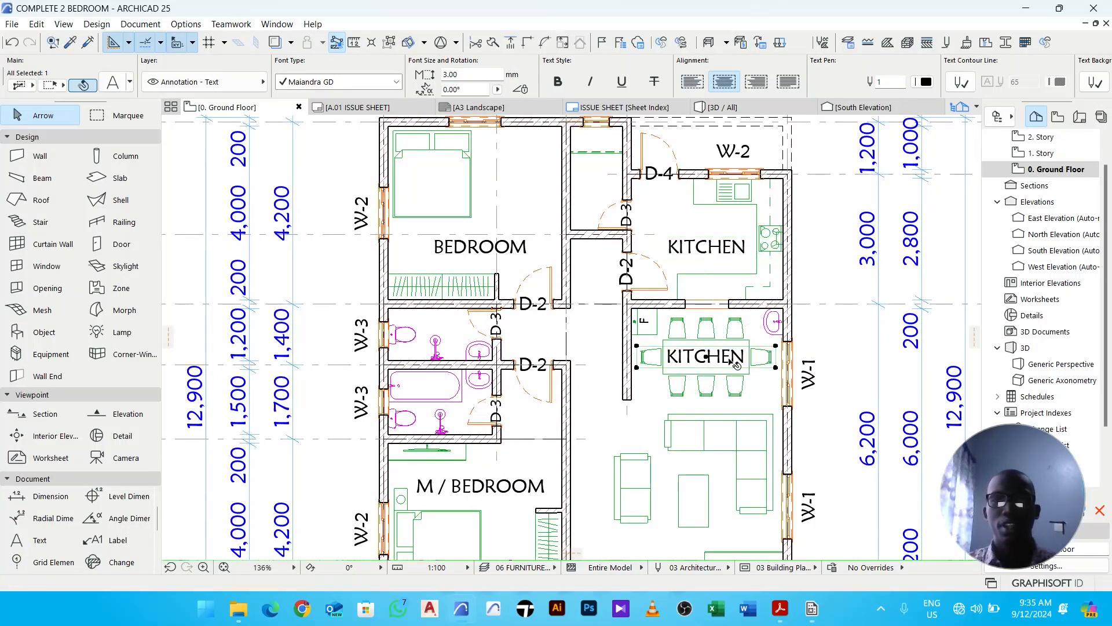
double_click(731, 360)
drag(750, 356, 626, 355)
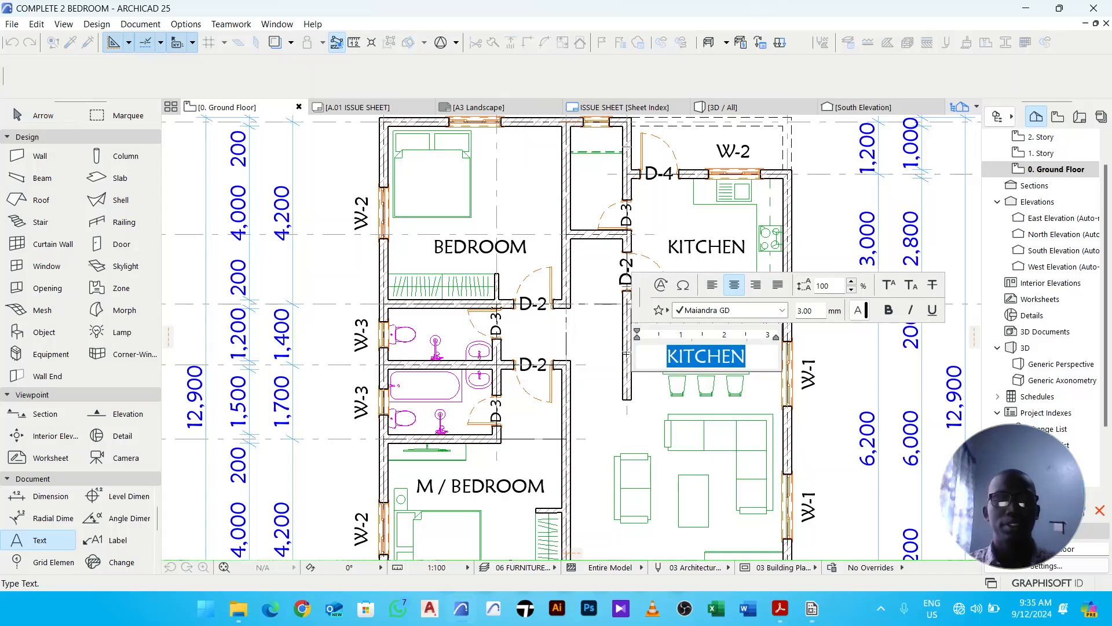
text(DINING)
click(841, 376)
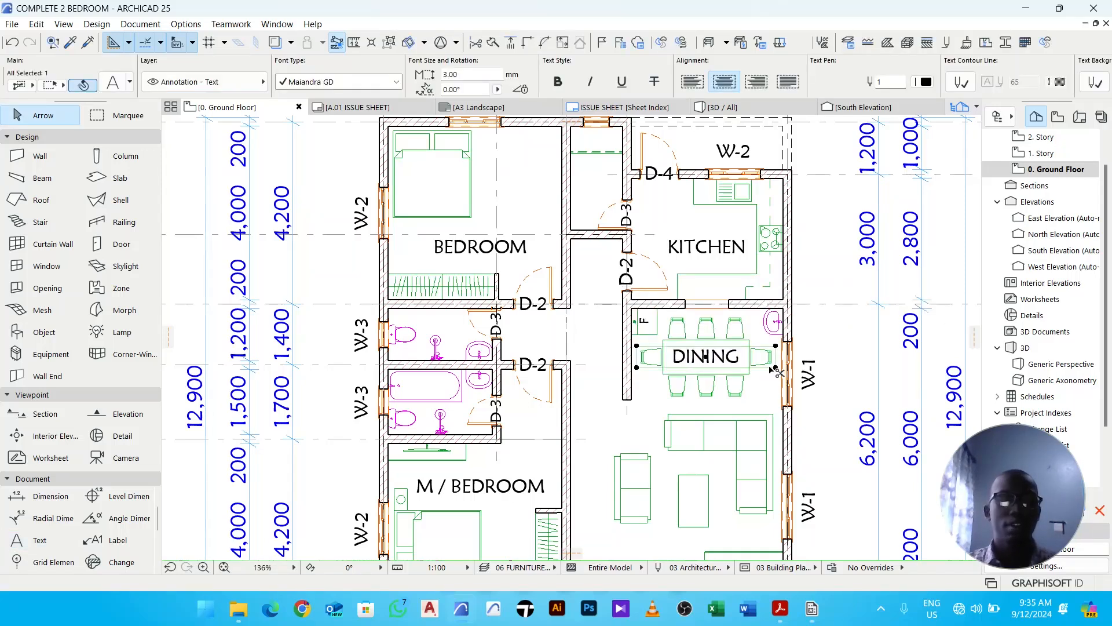
- Copy the DINING label into the living room and change its text to LIVING AREA
click(708, 359)
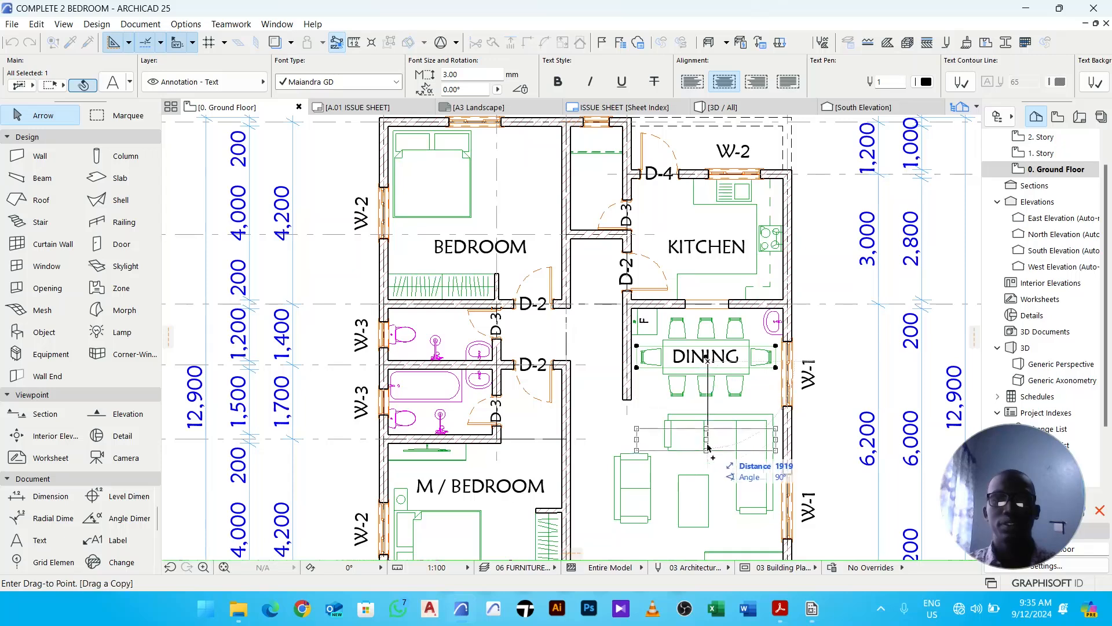
click(666, 398)
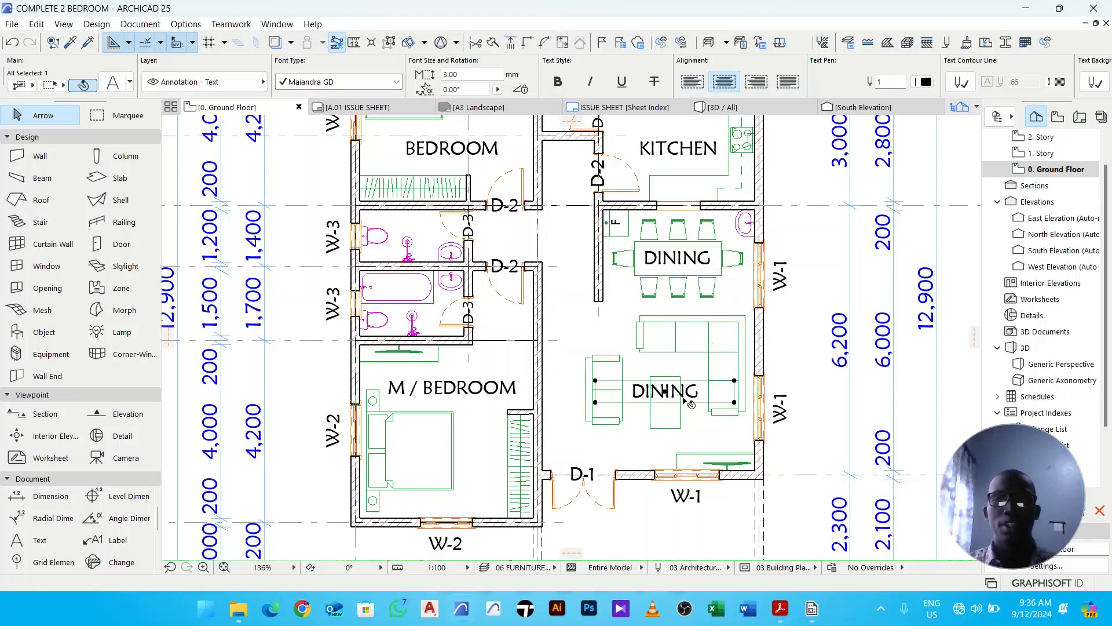
double_click(709, 396)
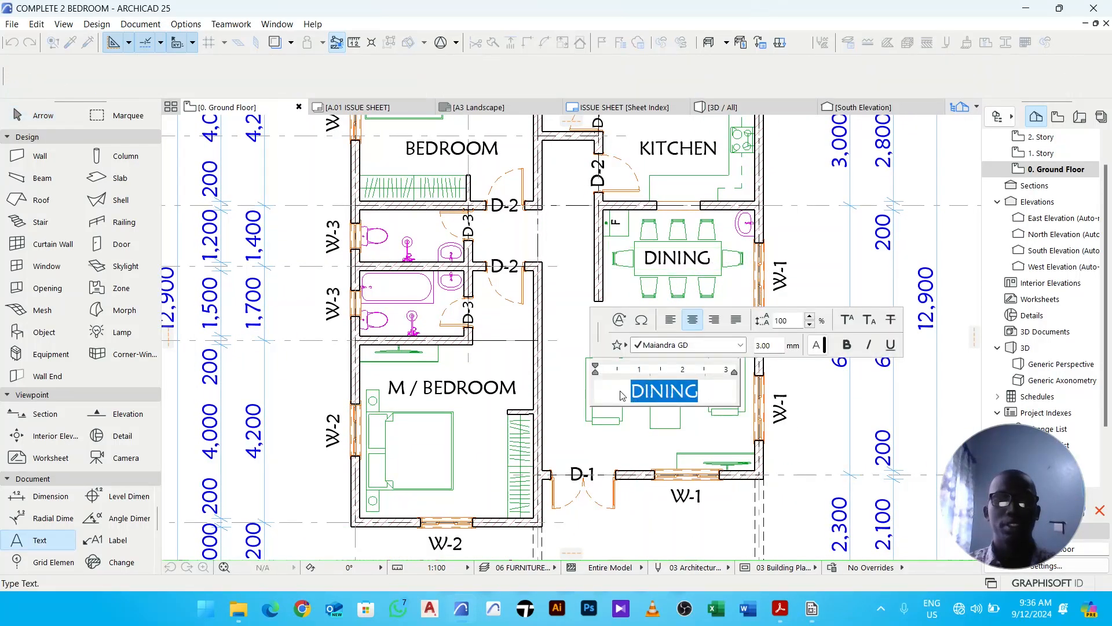
text(LIVIN)
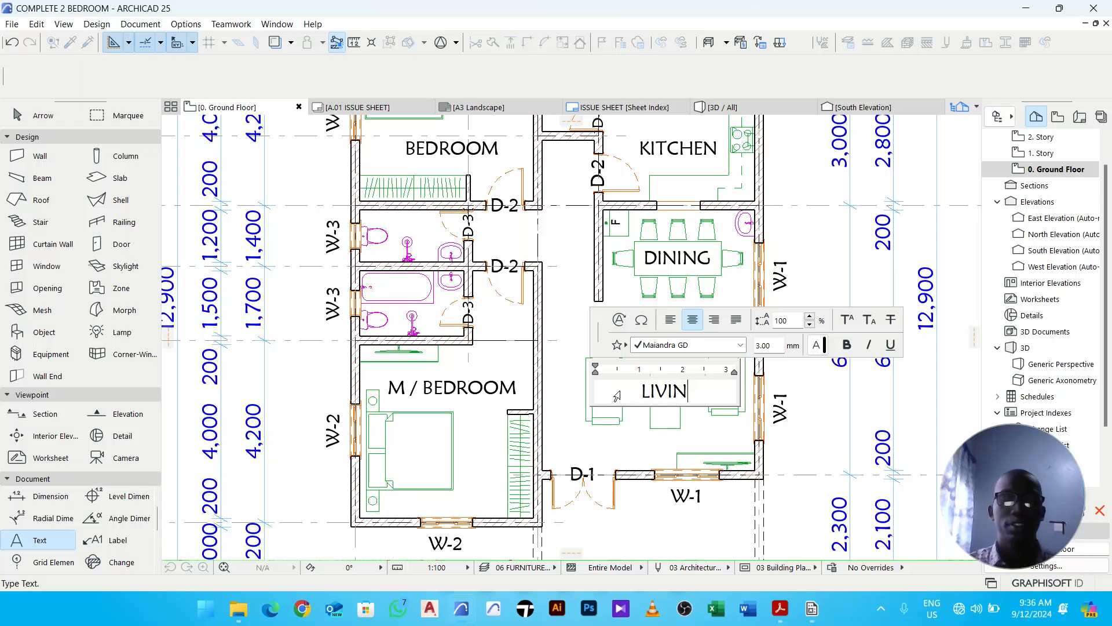
text(G AREA)
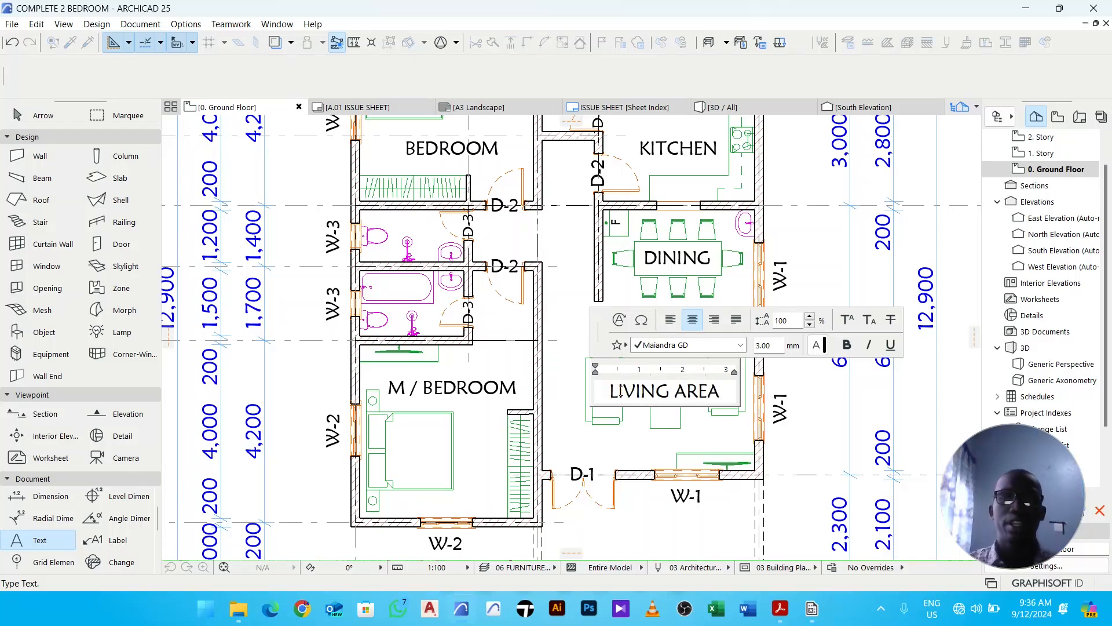
click(695, 439)
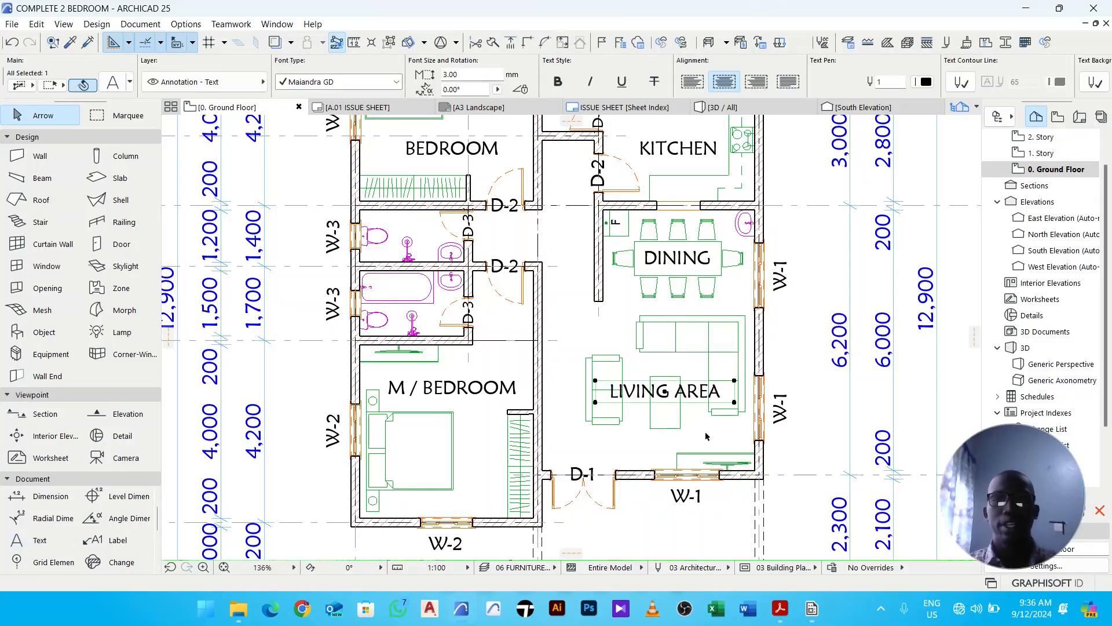
- Copy the LIVING AREA label into the passage between the bathrooms and dining room, renaming it PASSAGE
middle_drag(696, 438, 690, 417)
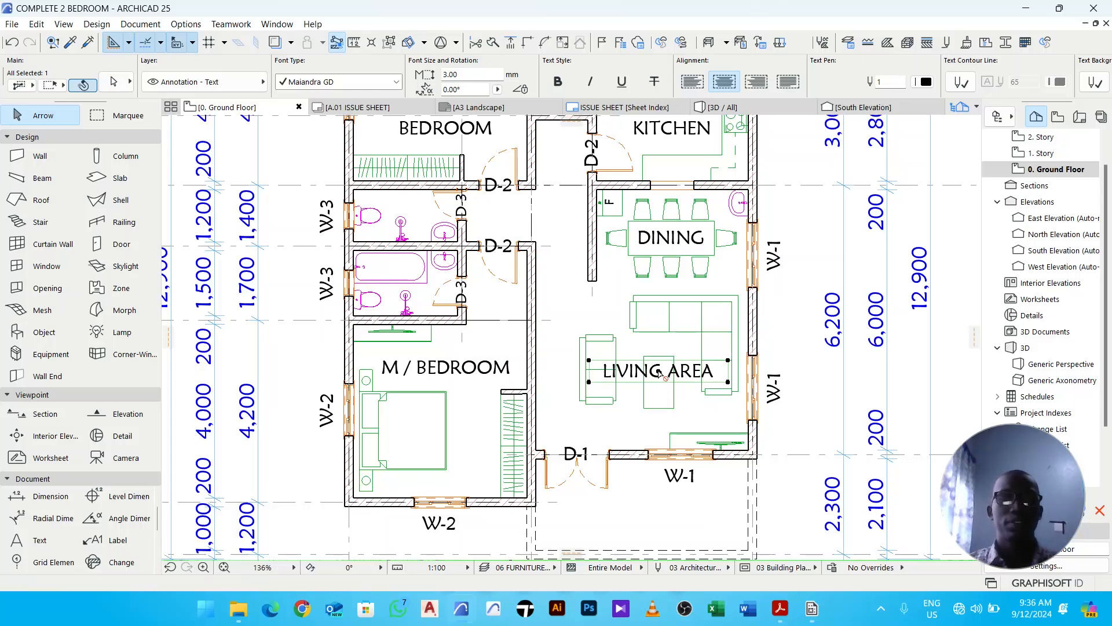
key(ctrl+alt+d)
click(660, 374)
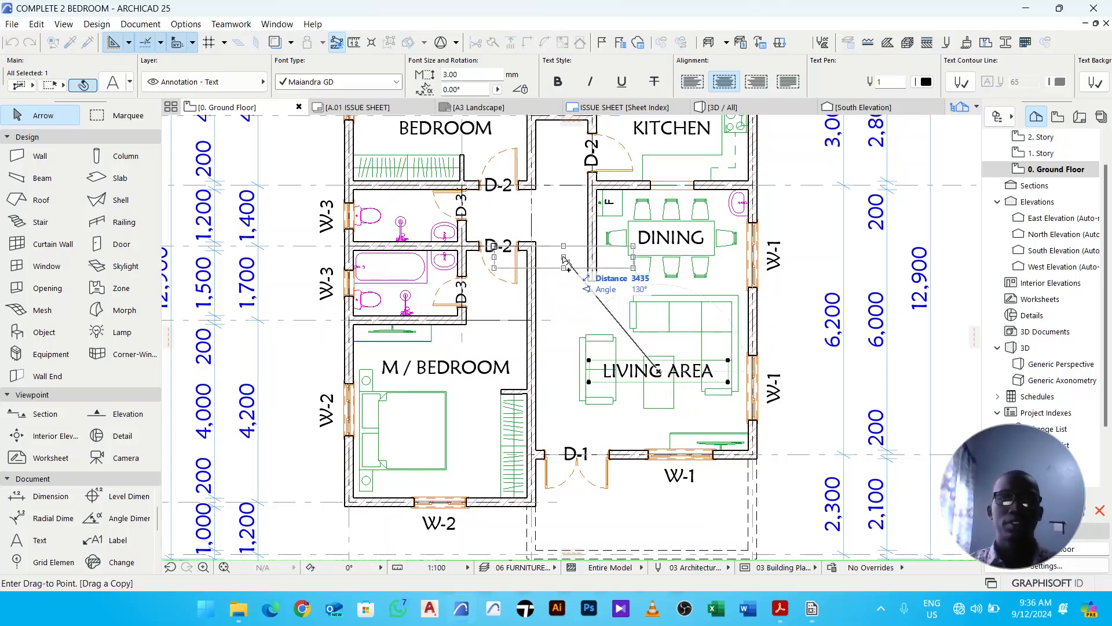
click(563, 259)
double_click(570, 259)
drag(619, 261, 503, 270)
text(SSAGE)
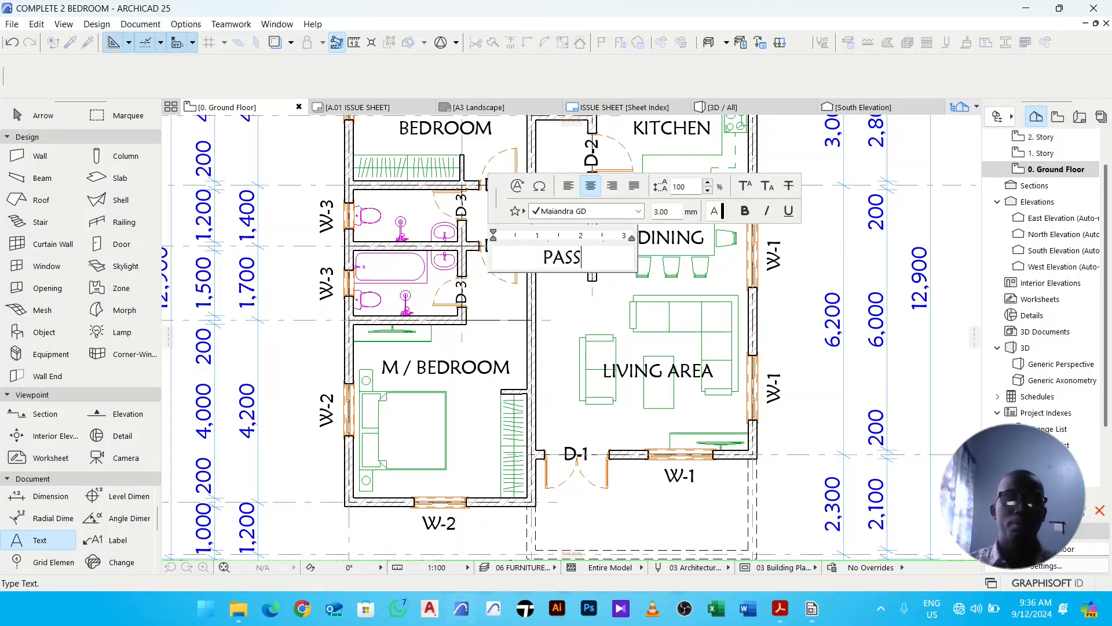
click(572, 302)
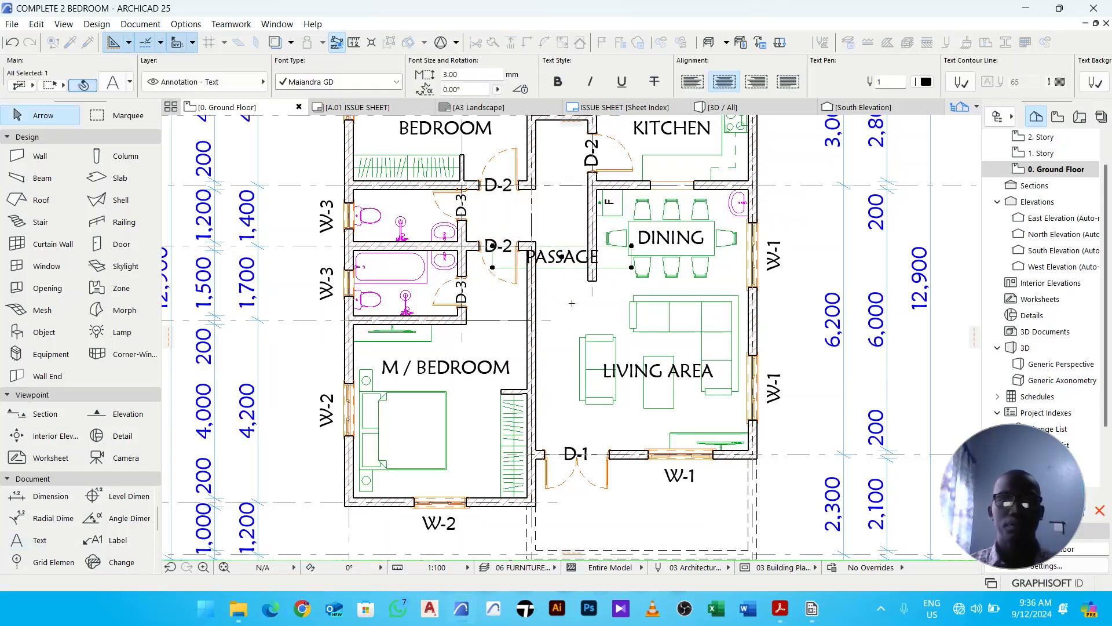
- Rotate the PASSAGE label 90° to run vertically and move it slightly up the passage
key(ctrl+e)
click(563, 256)
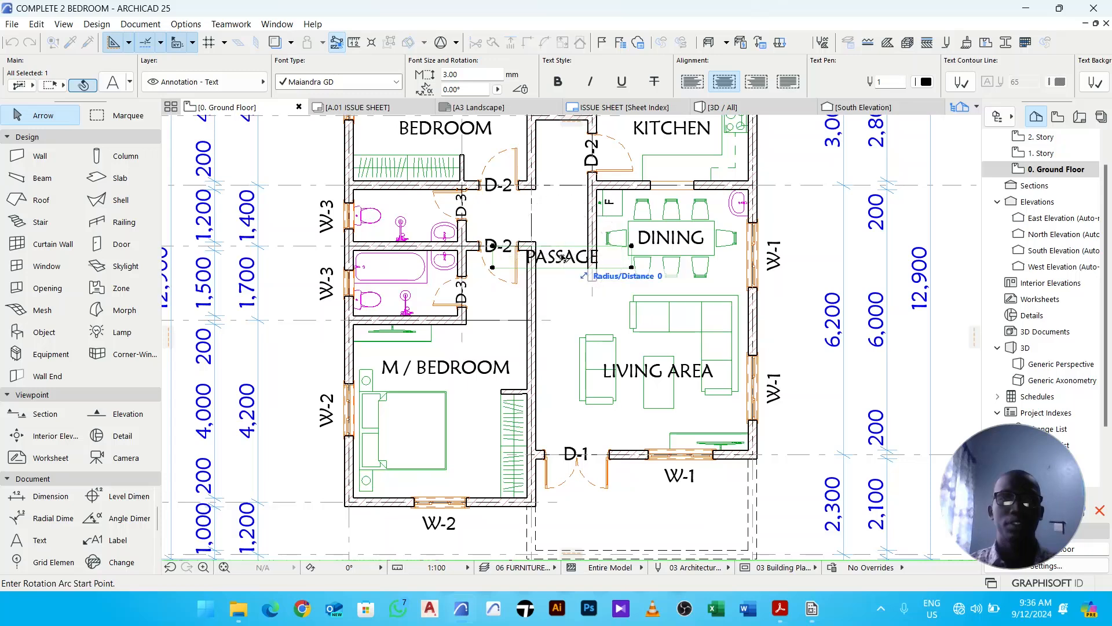
click(582, 256)
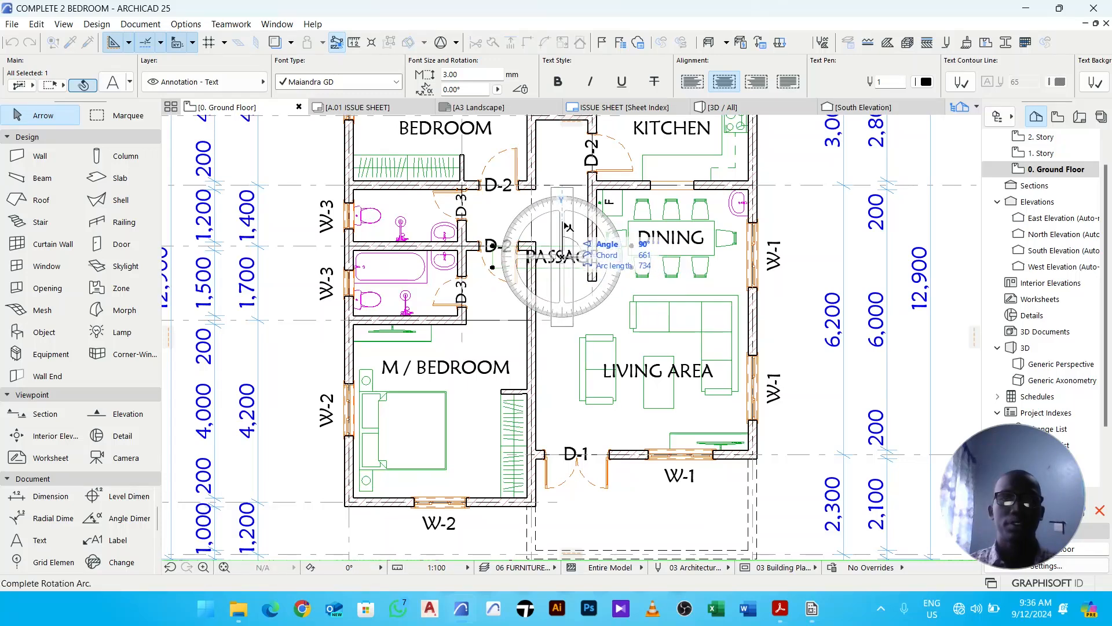
click(574, 232)
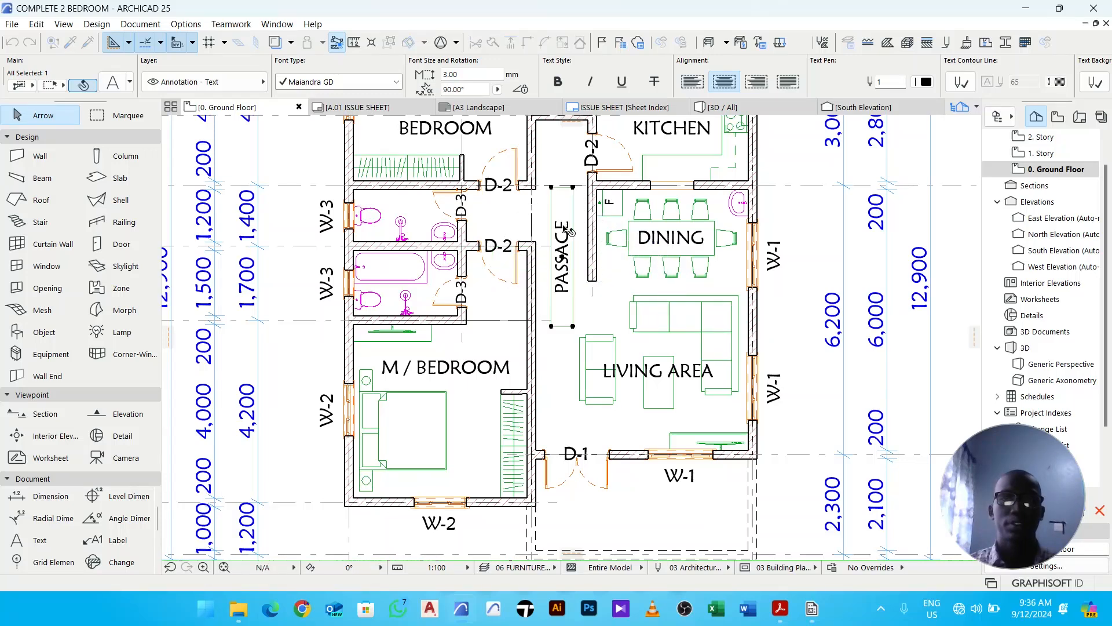
click(570, 257)
click(570, 232)
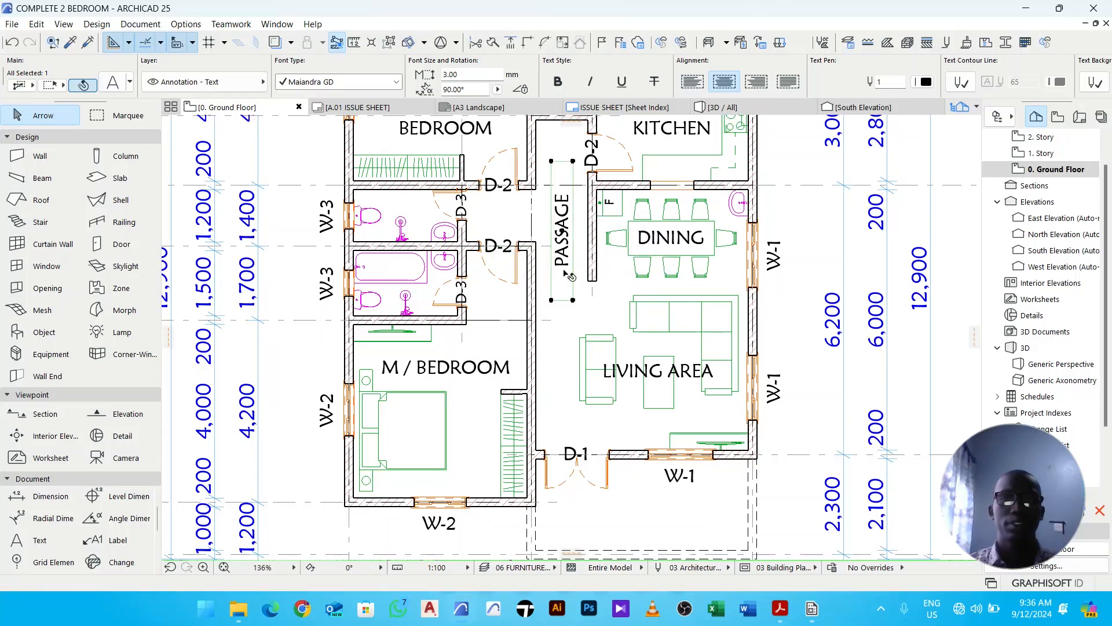
click(560, 321)
scroll(570, 294, down, 3)
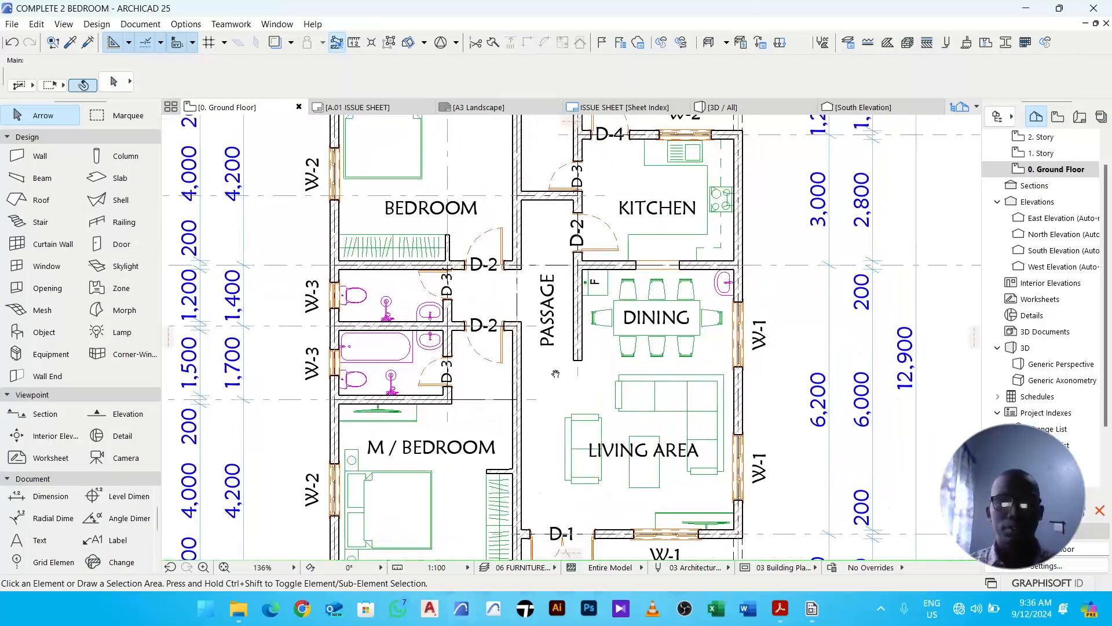
scroll(550, 234, up, 2)
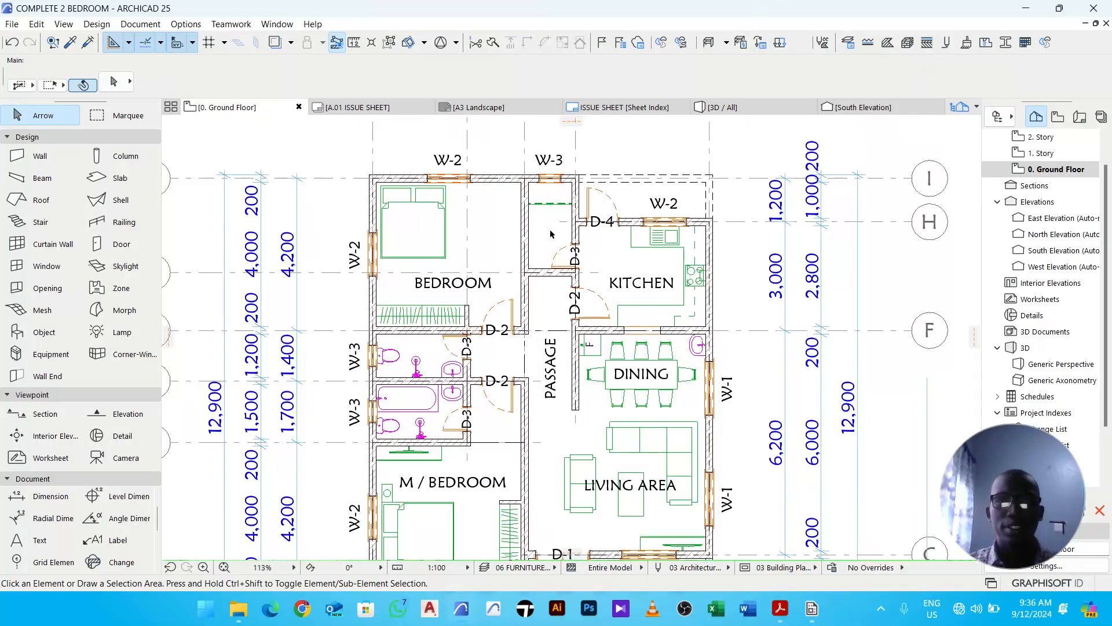
- Copy the KITCHEN label into the small room beside the kitchen and change its text to STORE
click(647, 284)
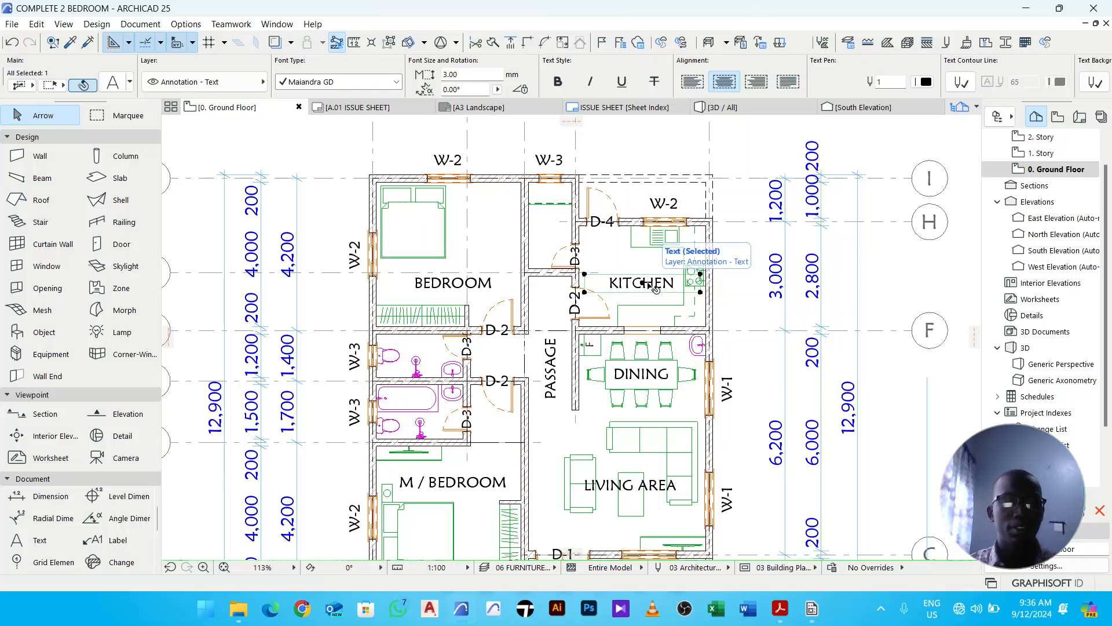
key(ctrl+d)
click(643, 285)
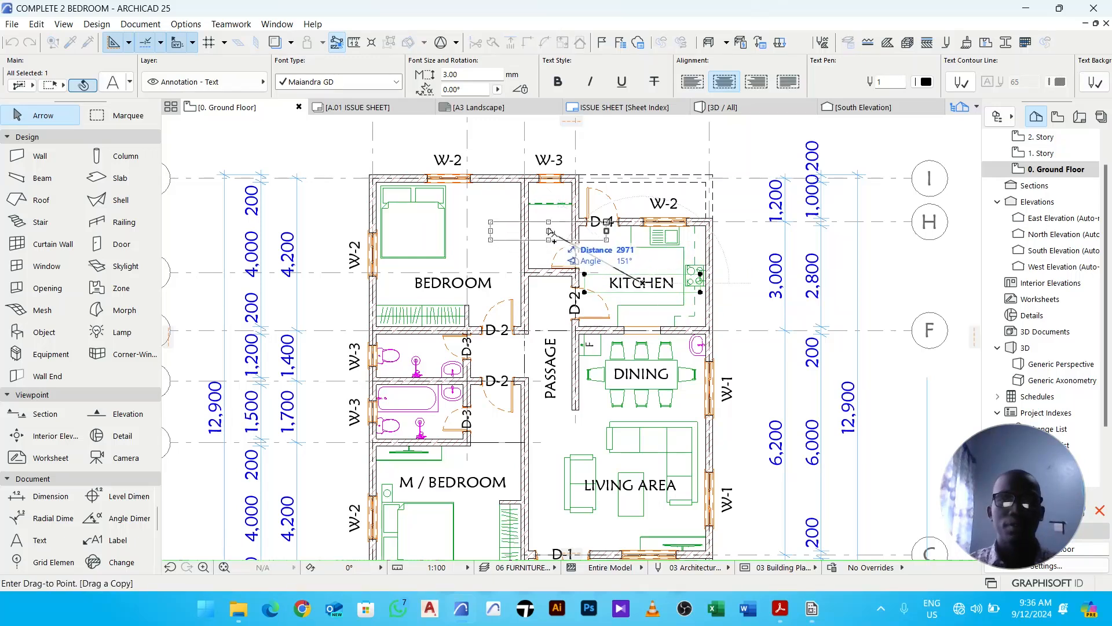
click(552, 231)
double_click(561, 232)
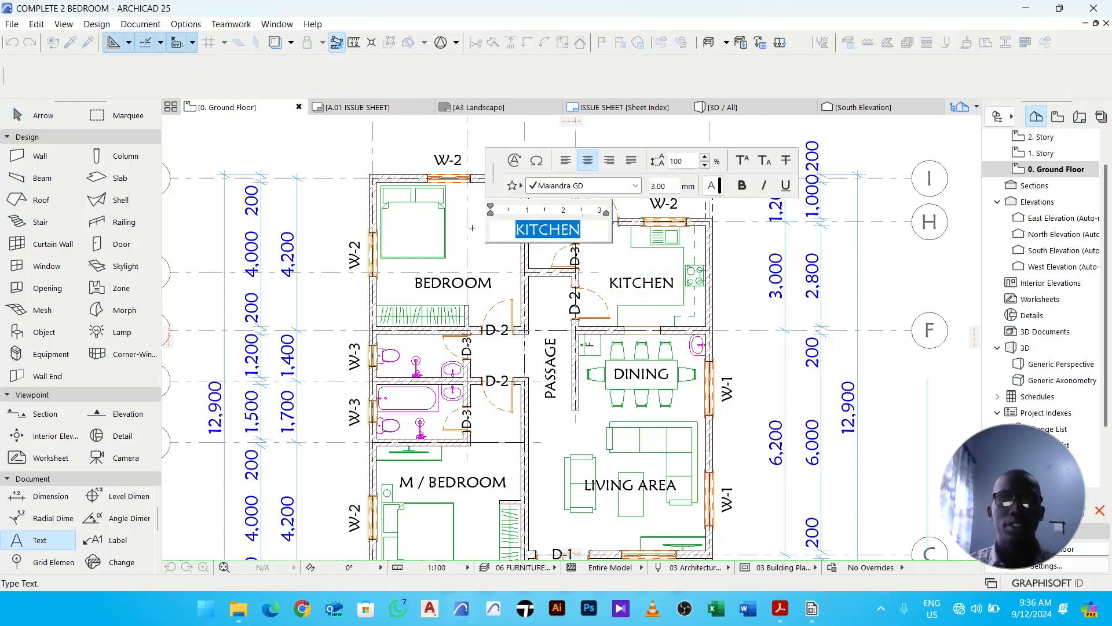
text(STORE)
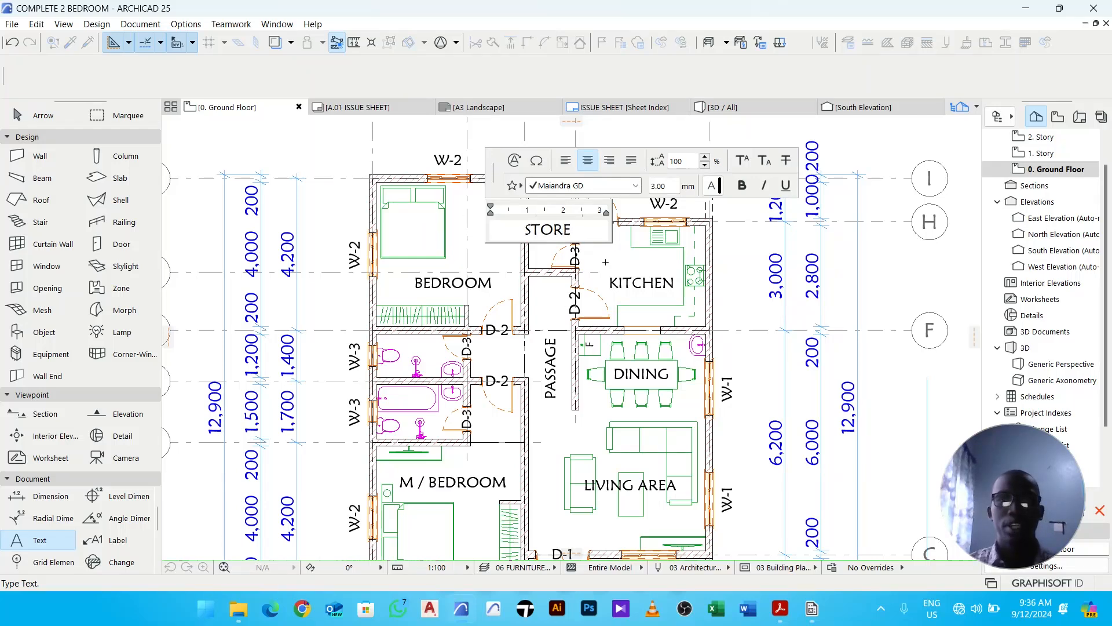
- Rotate the STORE label 45° so it runs diagonally across the store room
click(605, 262)
scroll(547, 236, up, 3)
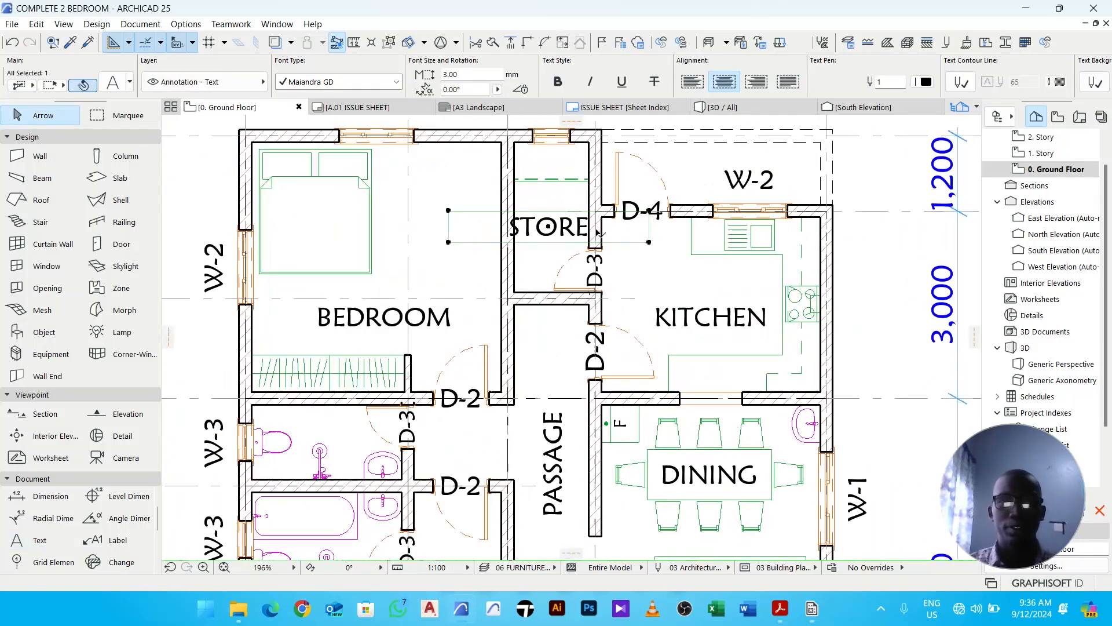
click(649, 242)
click(611, 242)
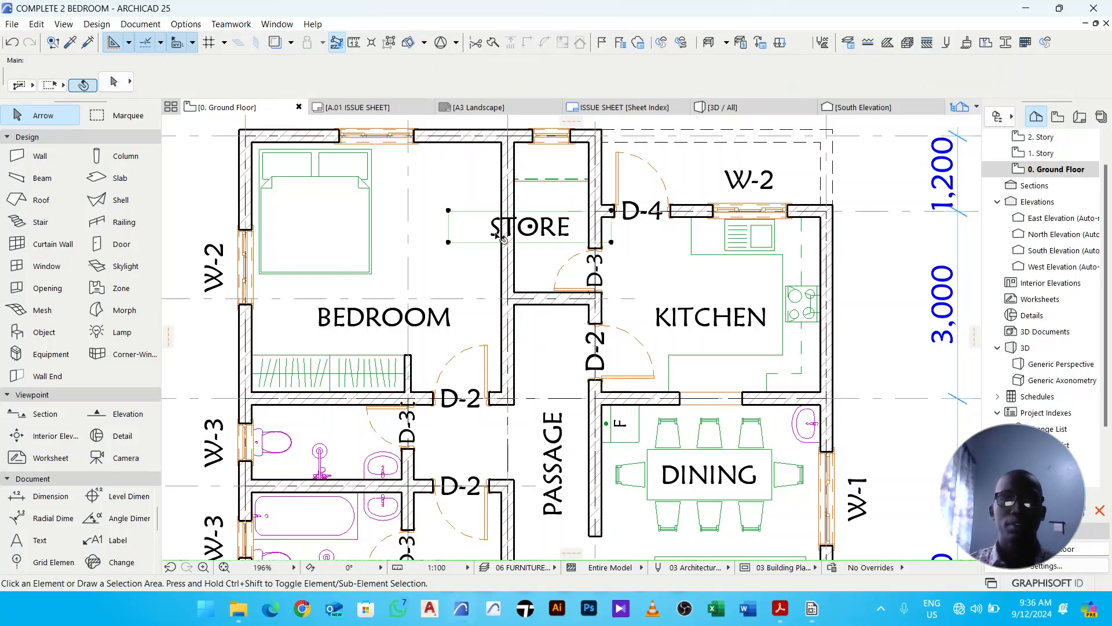
click(448, 242)
click(481, 242)
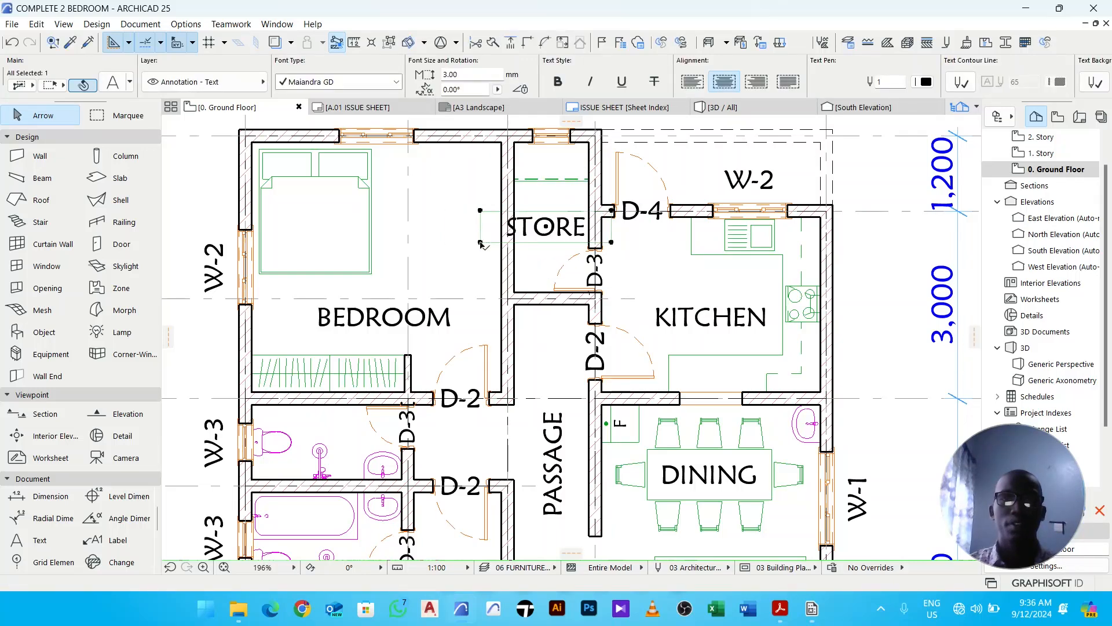
key(ctrl+e)
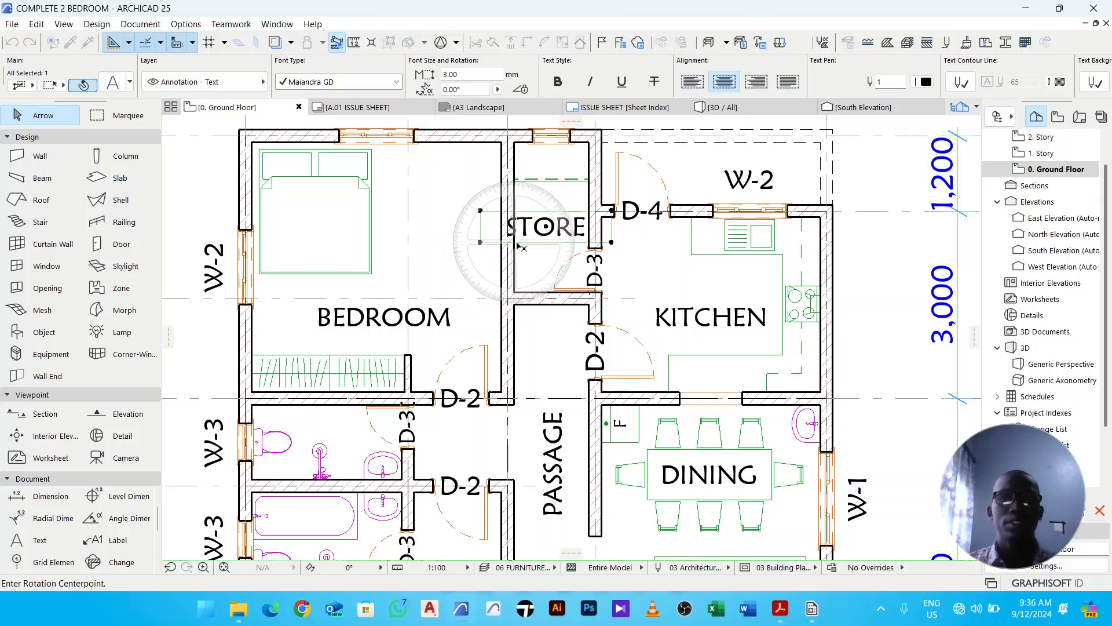
click(546, 226)
click(565, 227)
click(565, 207)
click(558, 228)
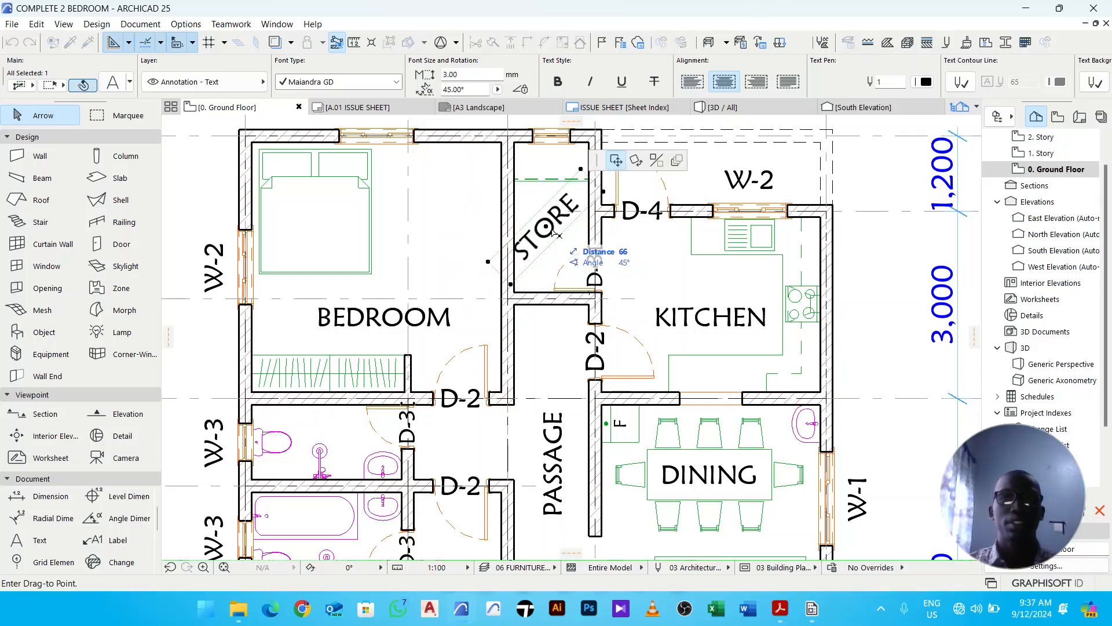
- Nudge the rotated STORE label slightly to centre it within the store
click(557, 228)
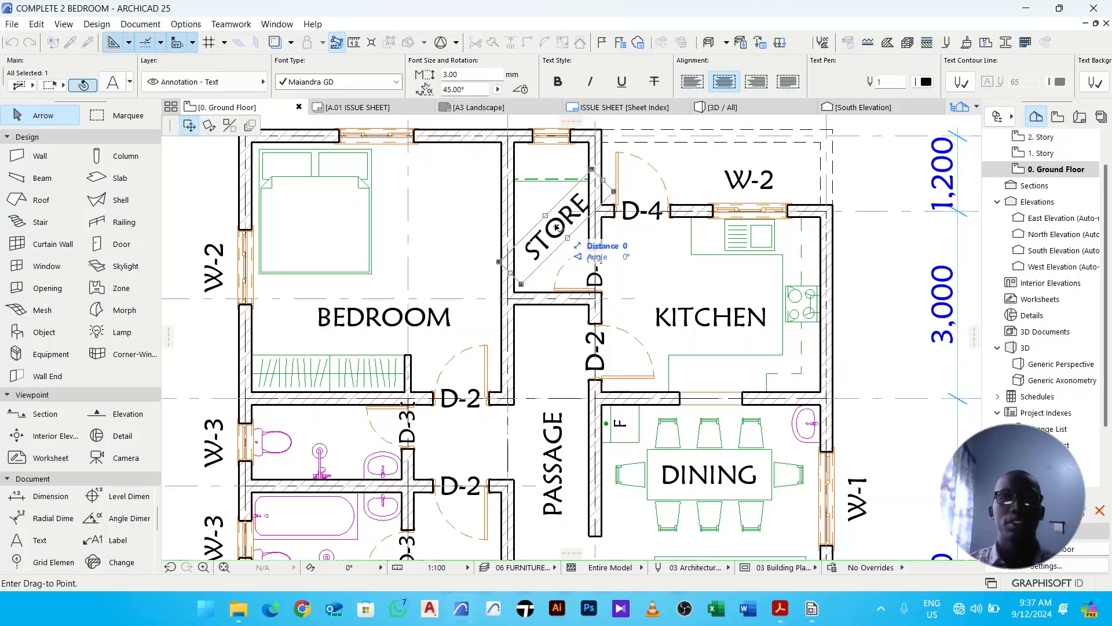
click(557, 227)
click(554, 226)
scroll(552, 225, up, 2)
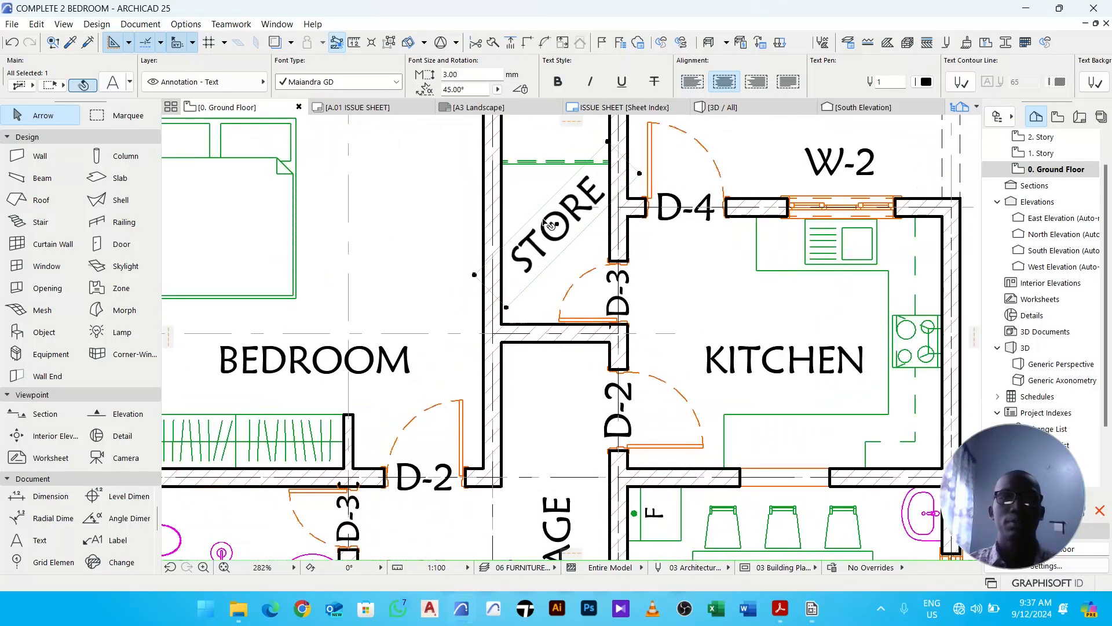
scroll(555, 227, up, 2)
drag(560, 224, 556, 220)
key(Escape)
scroll(537, 284, down, 4)
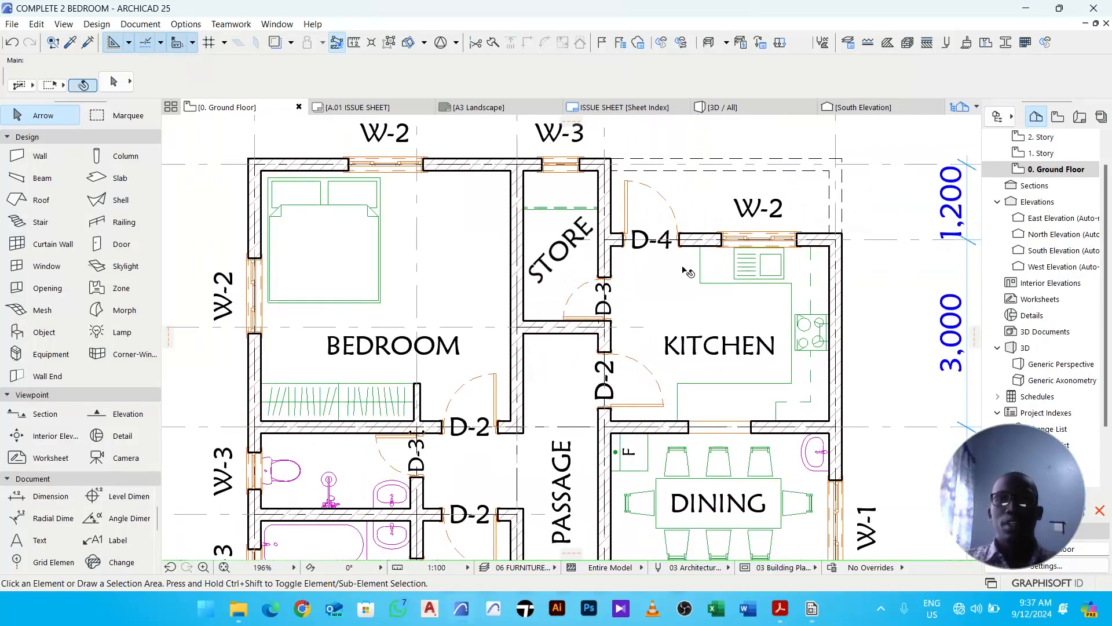
- Copy the KITCHEN label into the back yard above the kitchen and change its text to BACK YARD
click(529, 274)
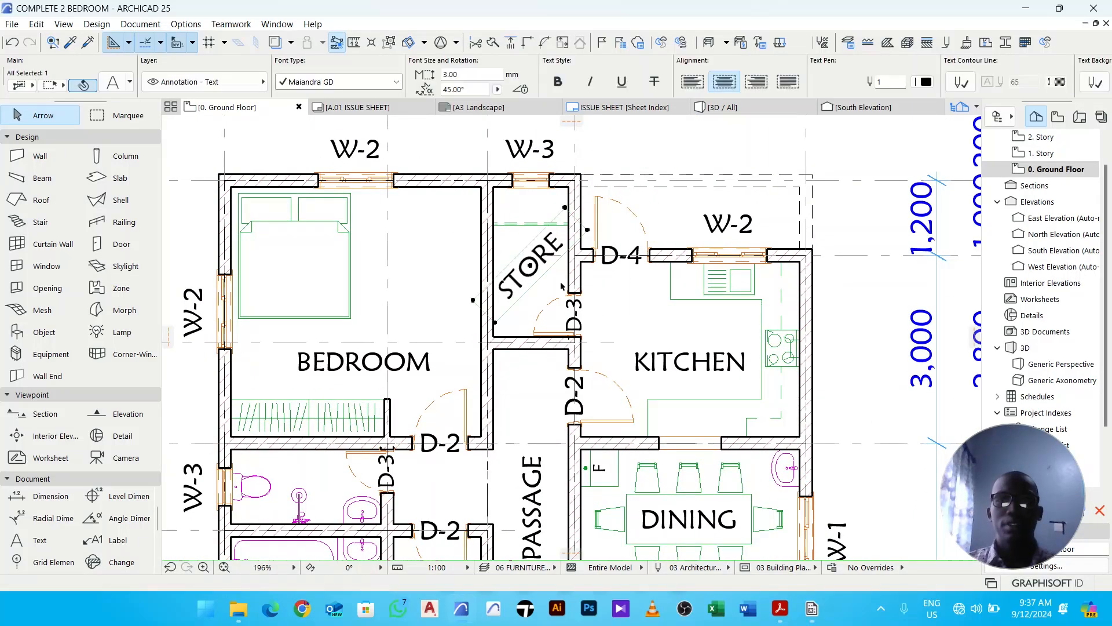
click(697, 347)
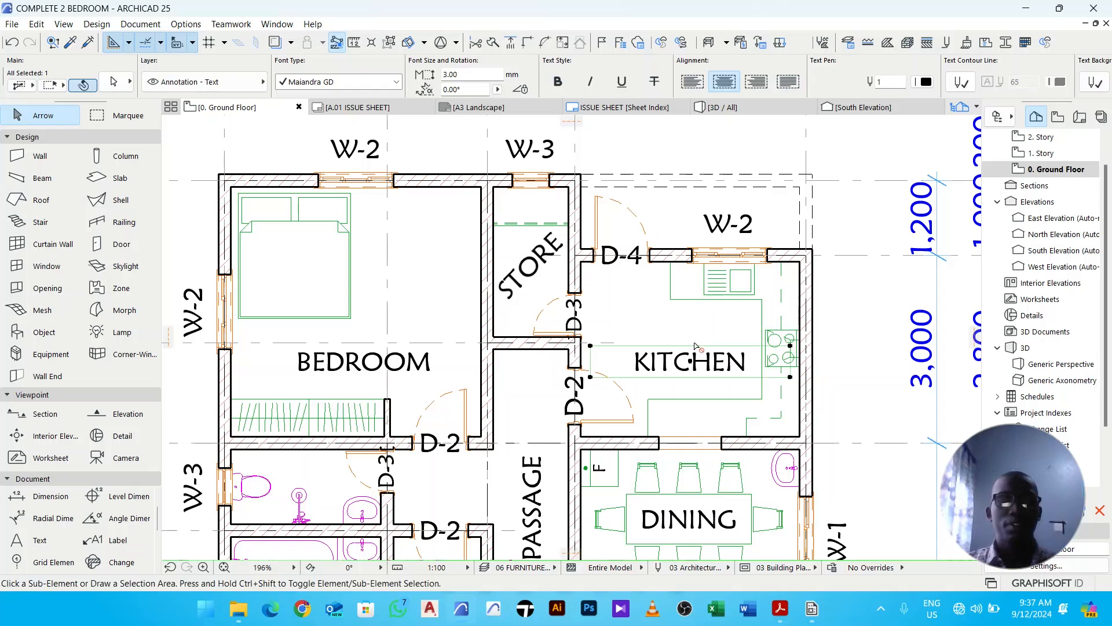
key(ctrl+d)
click(689, 359)
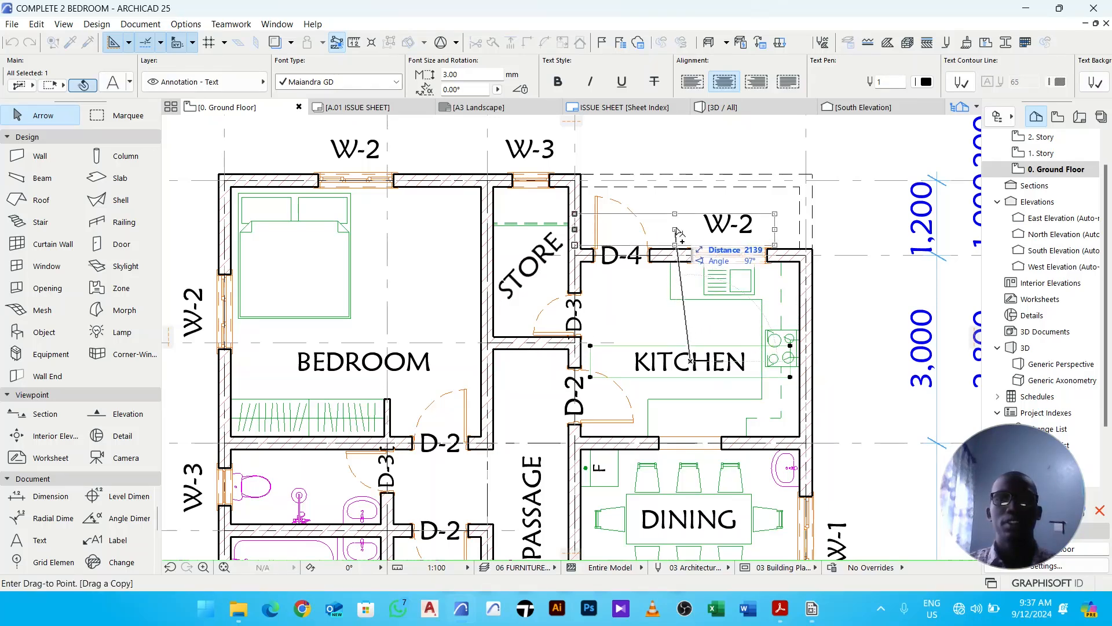
click(685, 207)
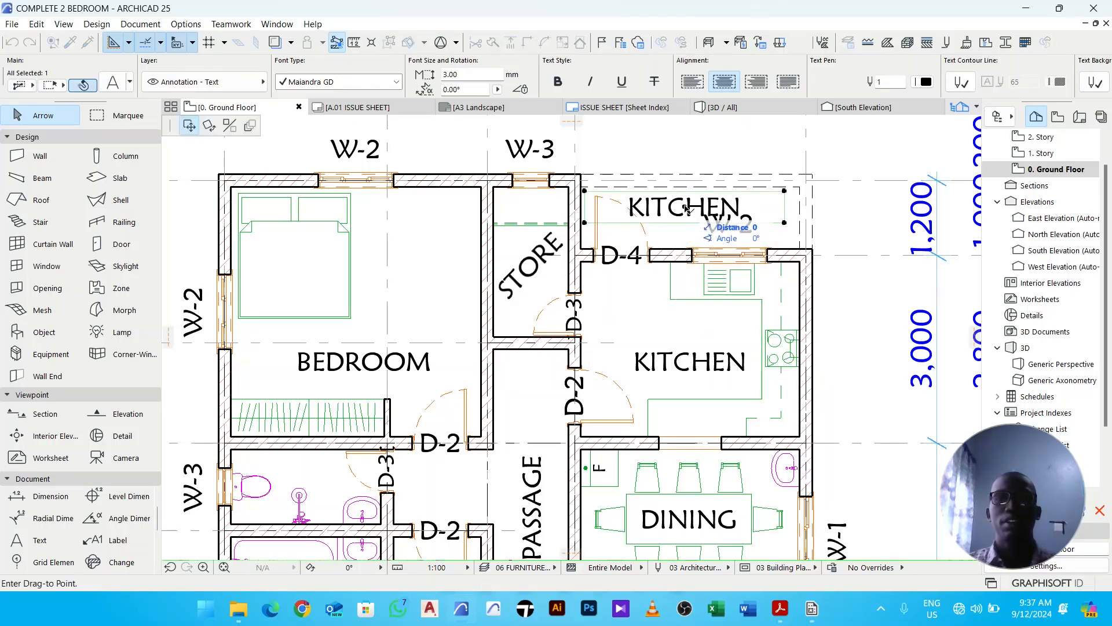
double_click(745, 204)
drag(745, 204, 603, 208)
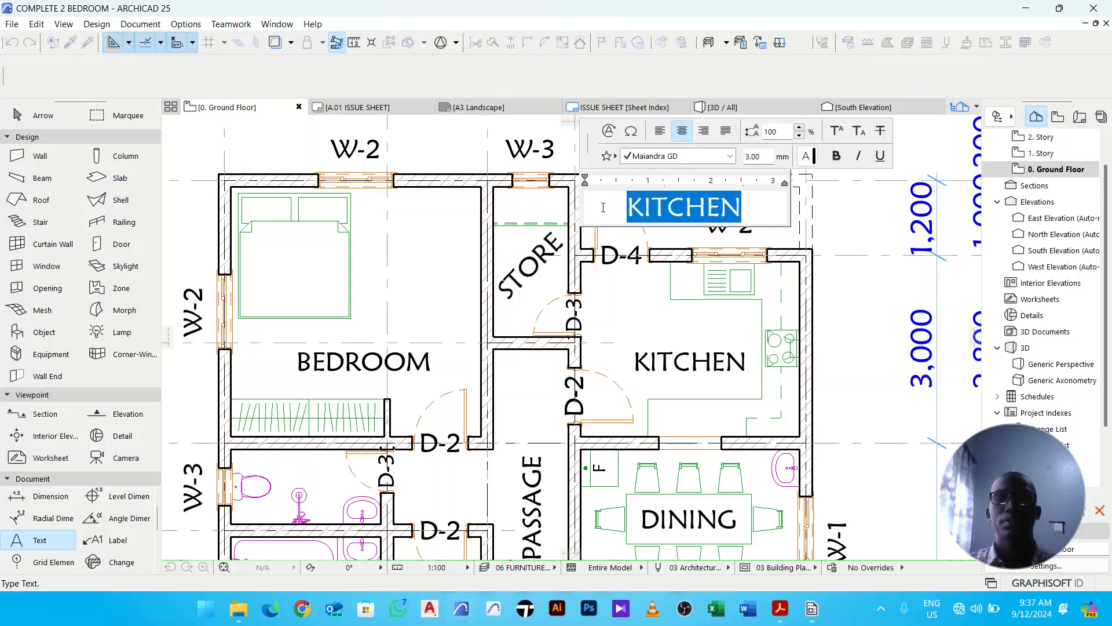
text(BACK)
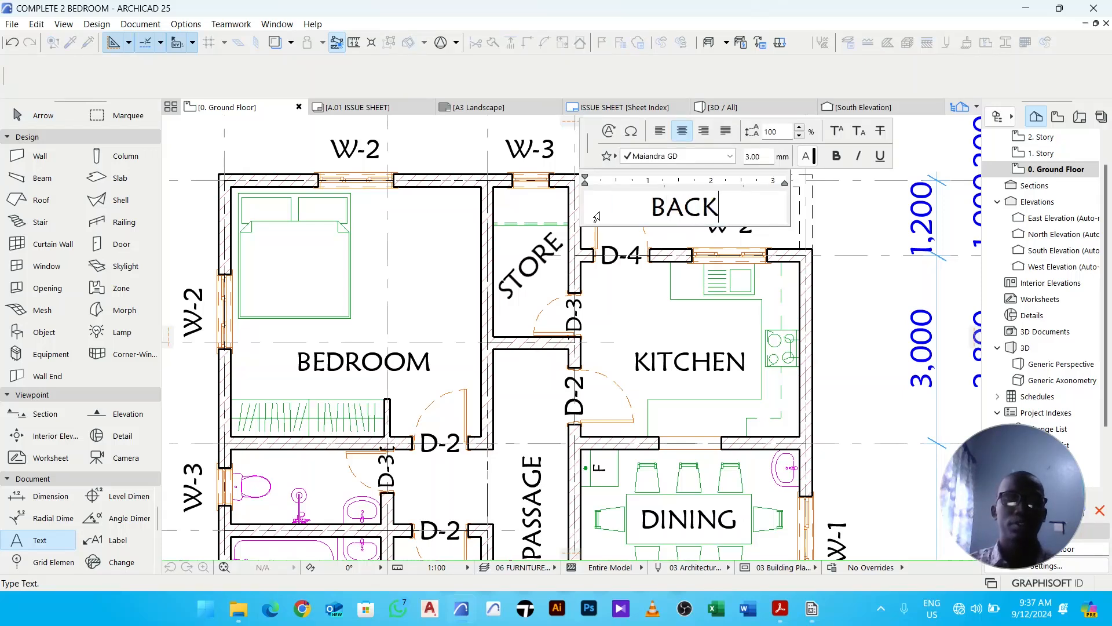
text( YARD)
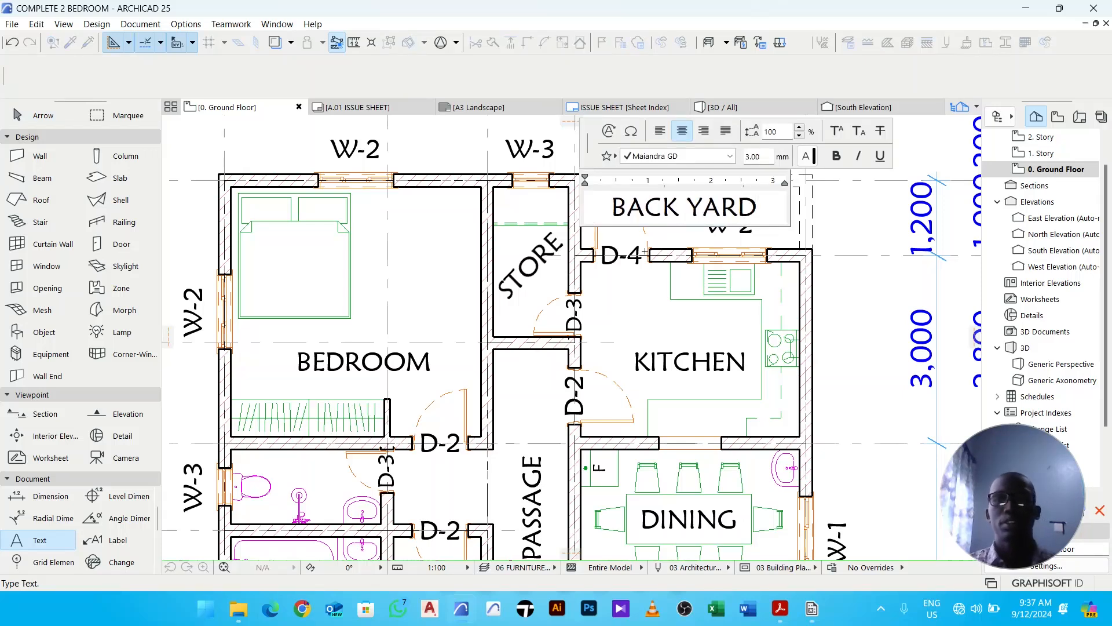
click(655, 296)
- Reposition the BACK YARD label slightly above the W-2 window tag
scroll(676, 237, up, 5)
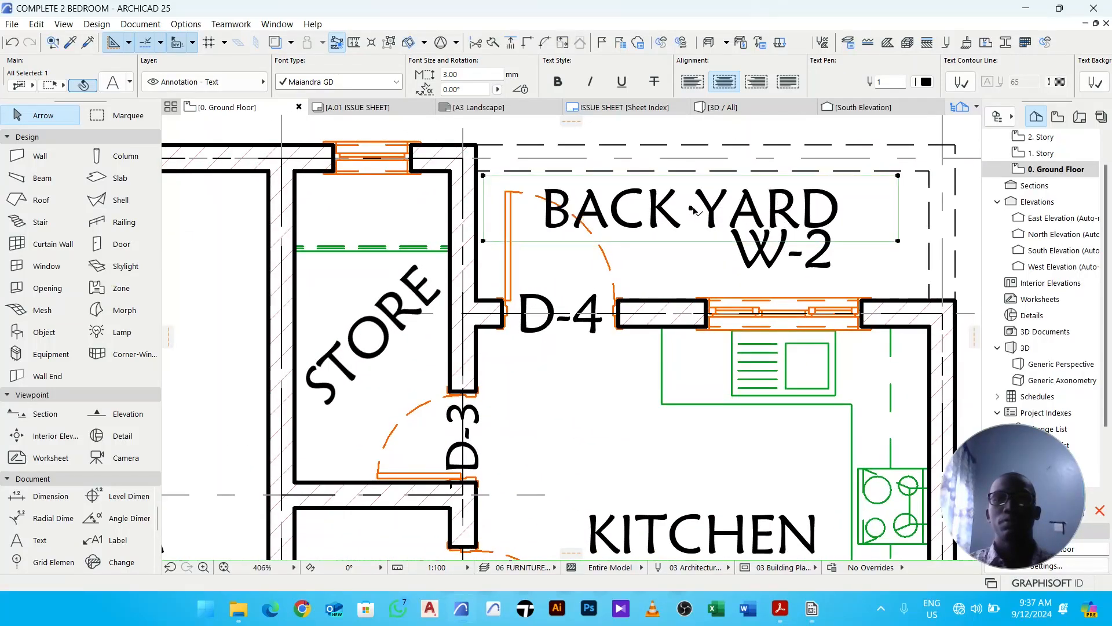
scroll(670, 207, up, 2)
drag(698, 210, 727, 206)
middle_drag(707, 218, 619, 253)
drag(597, 248, 635, 248)
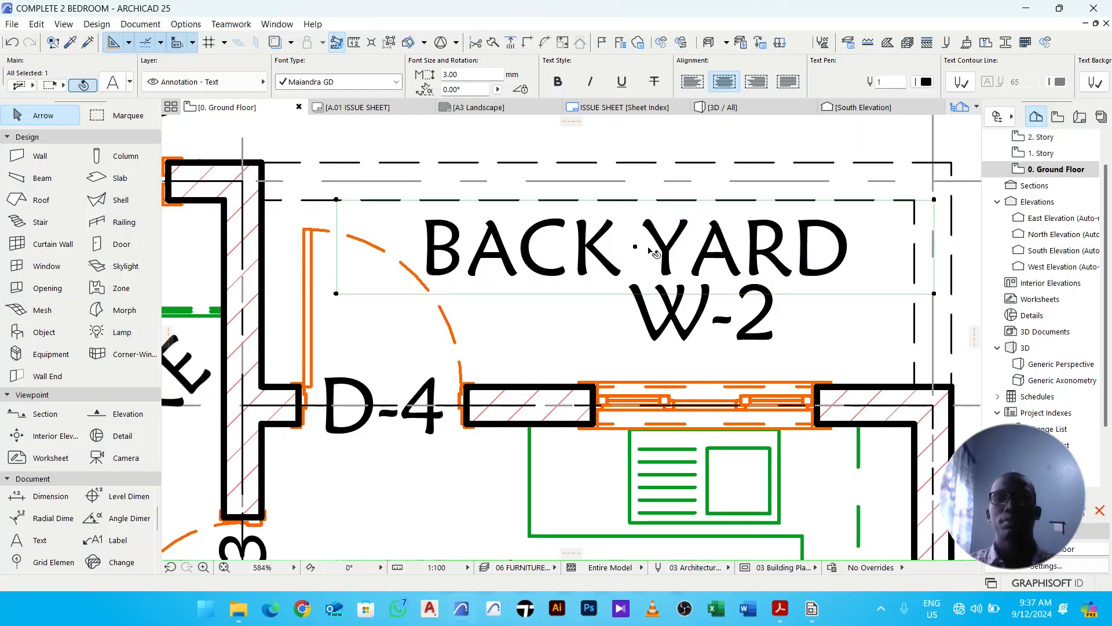
scroll(651, 246, down, 5)
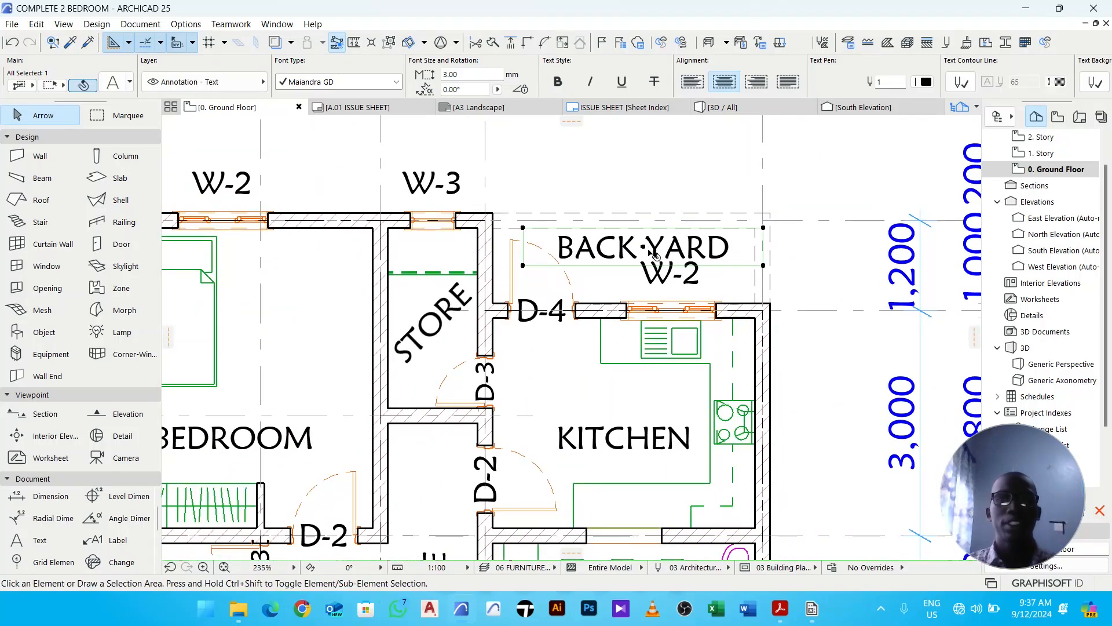
- Copy the BACK YARD label down to the front porch and change its text to ENTRY PORCH
key(ctrl+shift+d)
click(643, 247)
scroll(630, 277, down, 4)
middle_drag(631, 358, 631, 288)
middle_drag(629, 436, 608, 261)
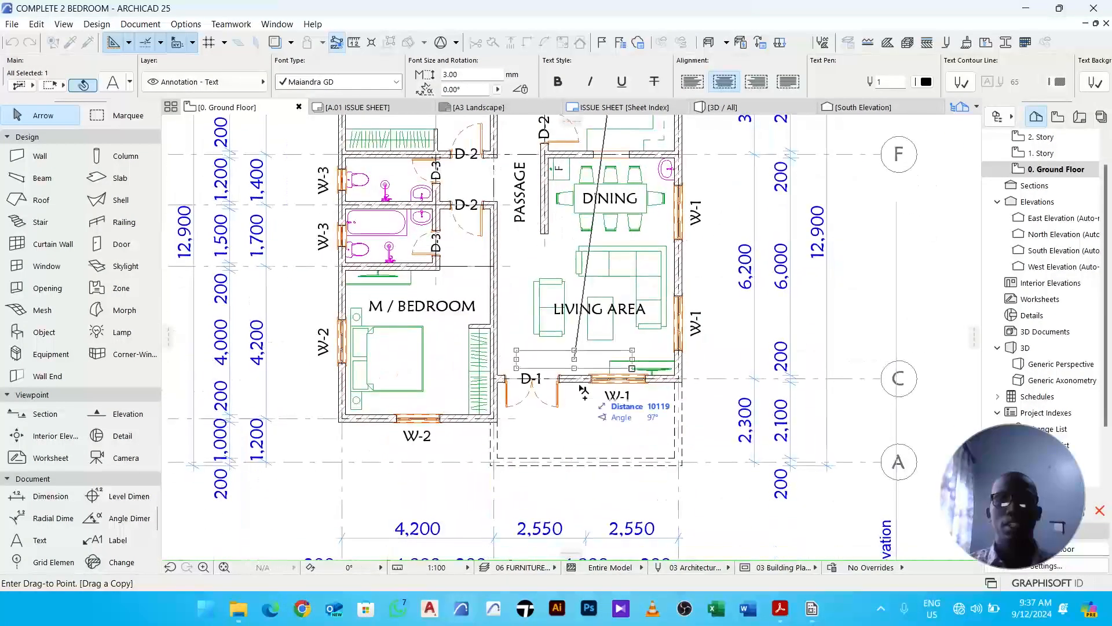
click(582, 426)
double_click(602, 431)
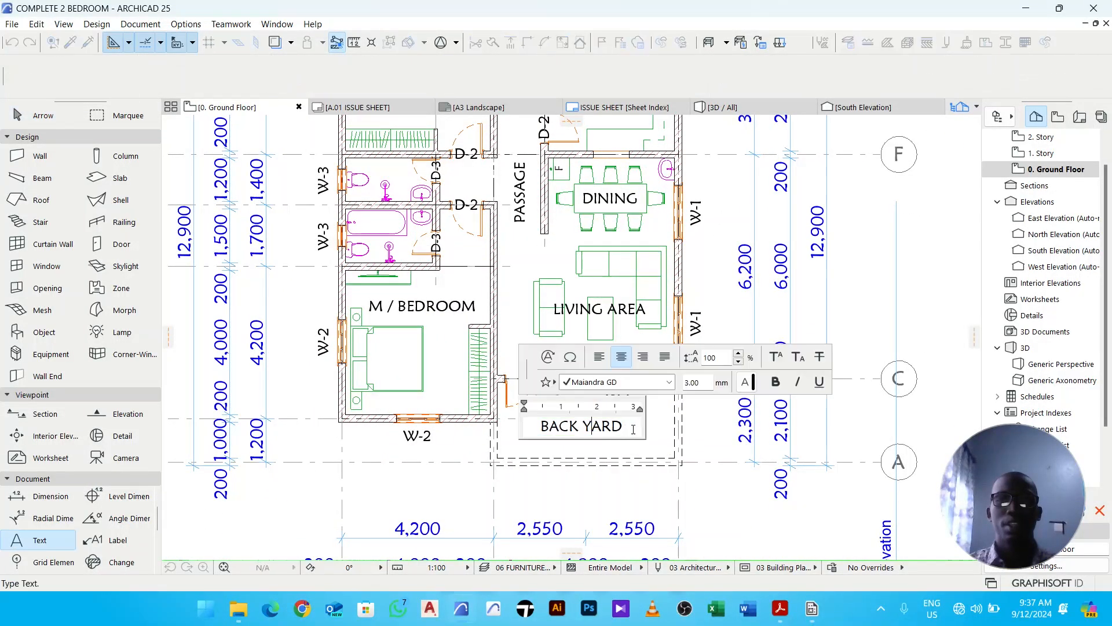
text(EN)
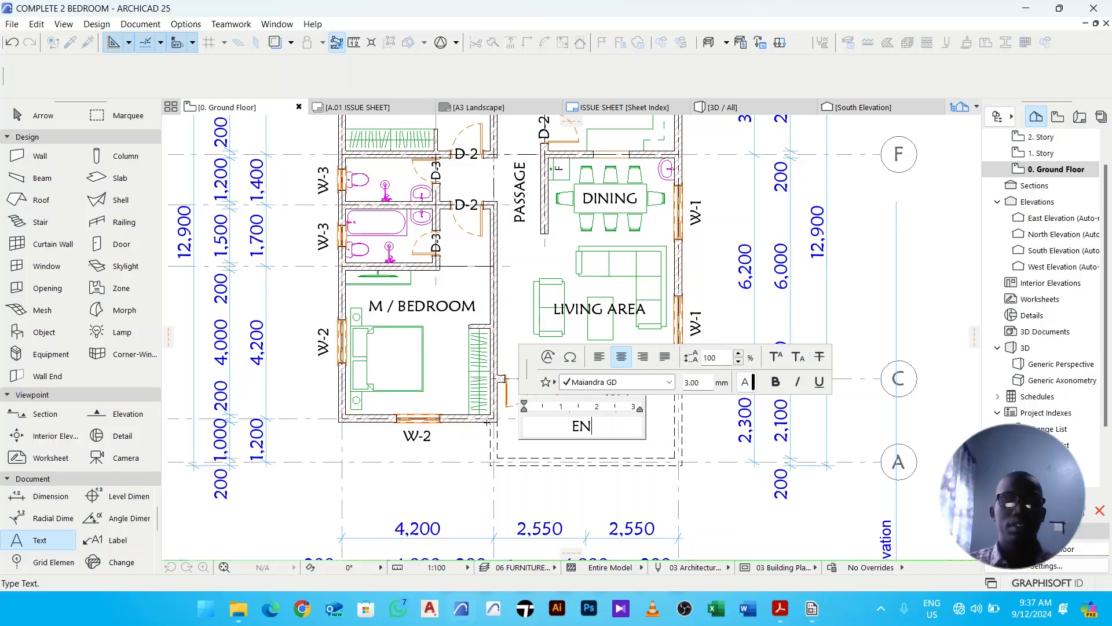
text(TRY PORCH)
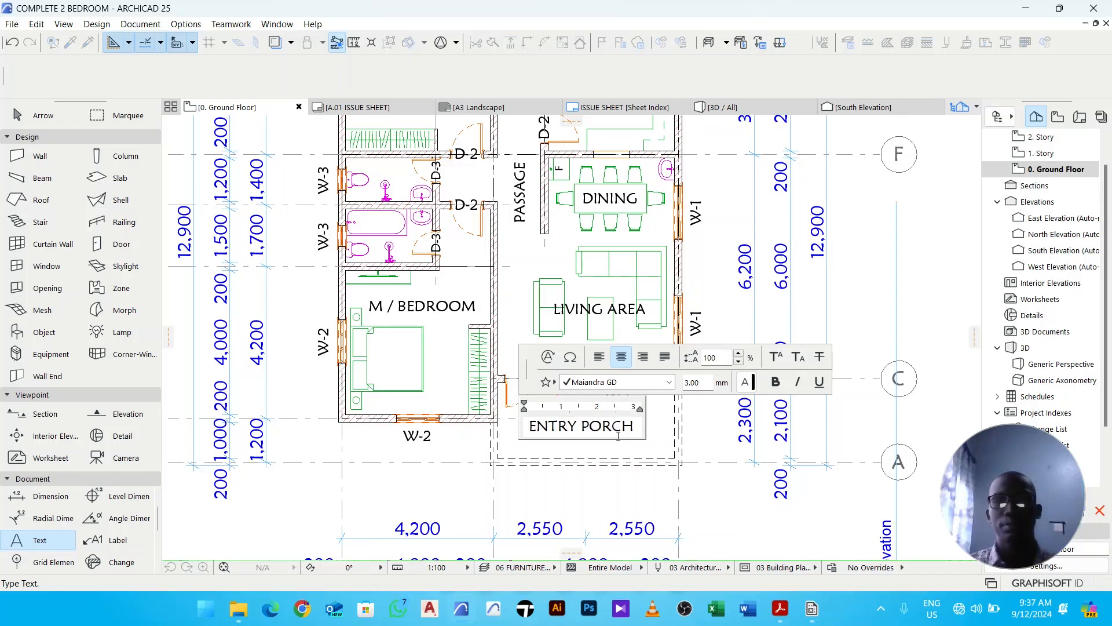
click(706, 438)
- Move the ENTRY PORCH label slightly down and right within the porch
click(664, 445)
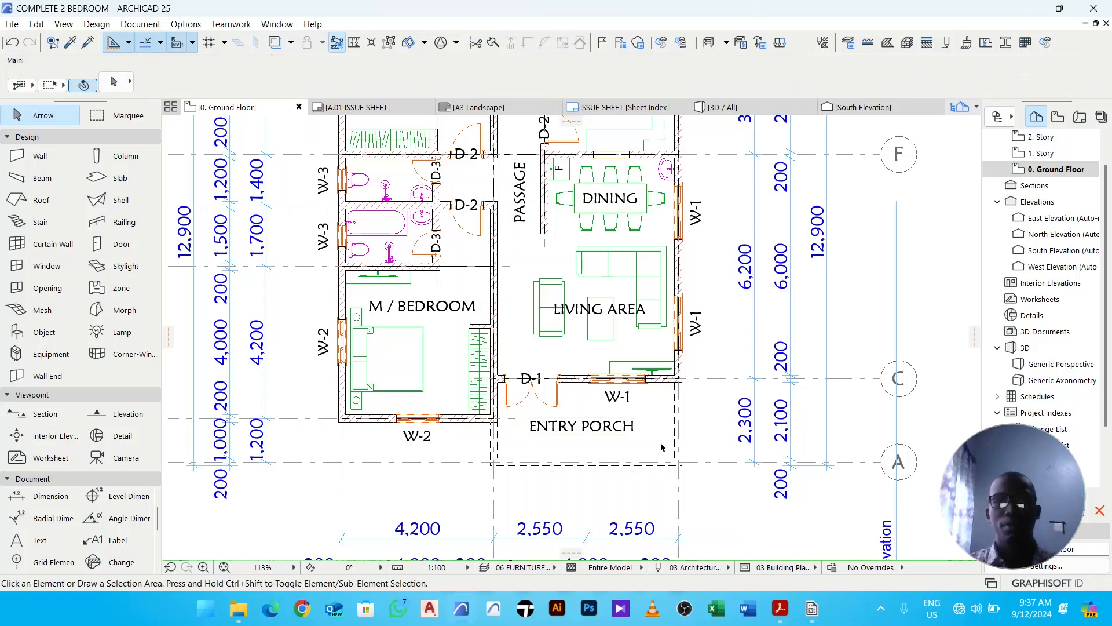
click(611, 436)
click(596, 439)
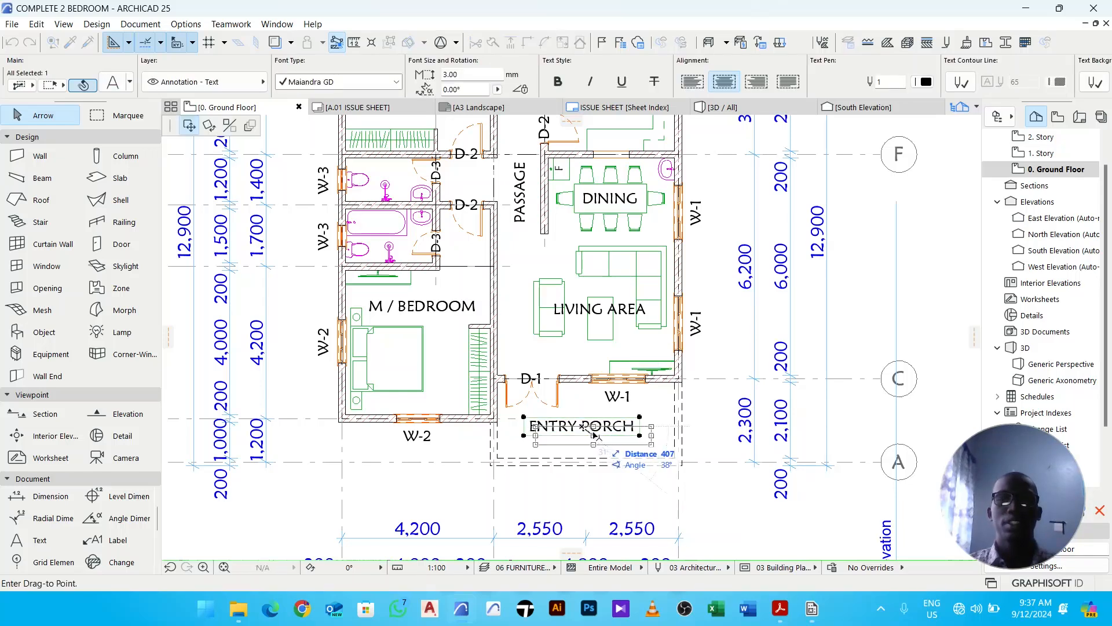
click(608, 442)
click(707, 423)
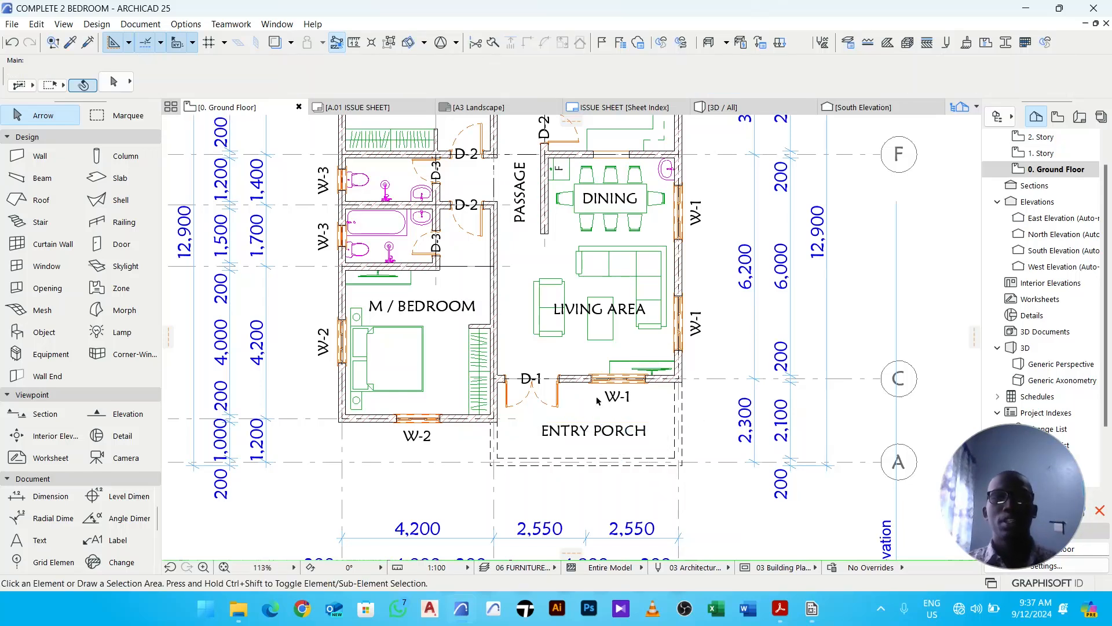
scroll(625, 408, down, 3)
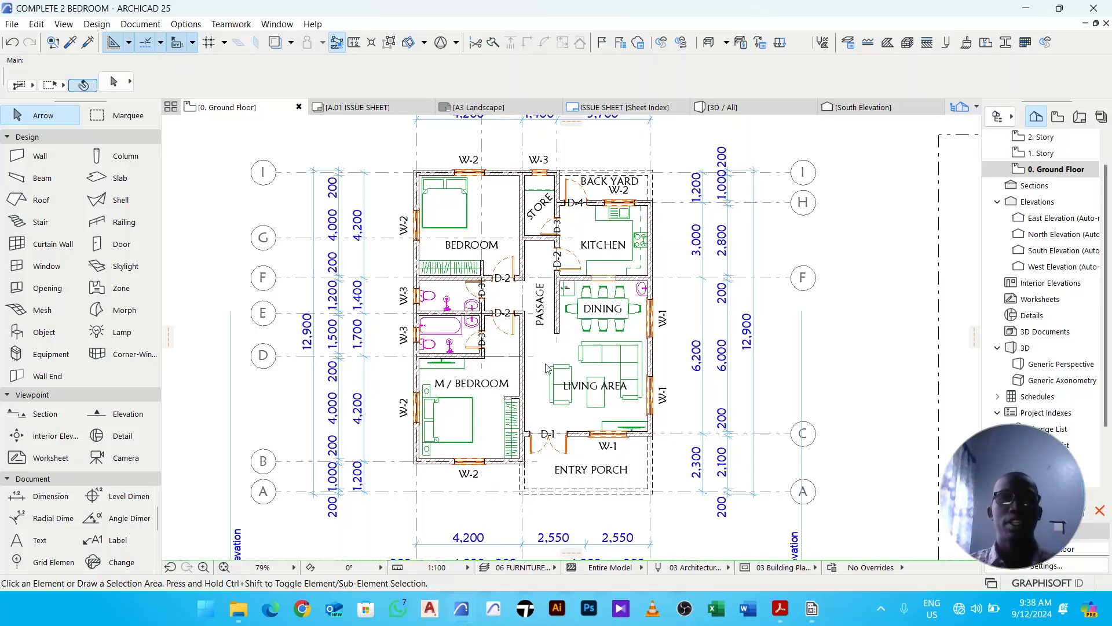
middle_drag(582, 372, 575, 398)
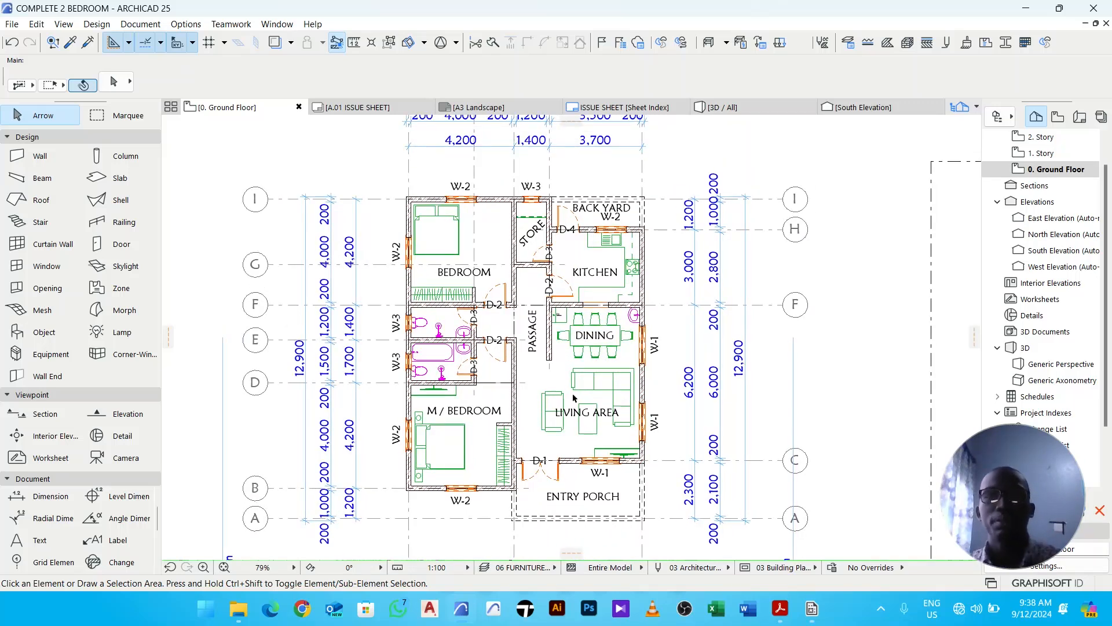